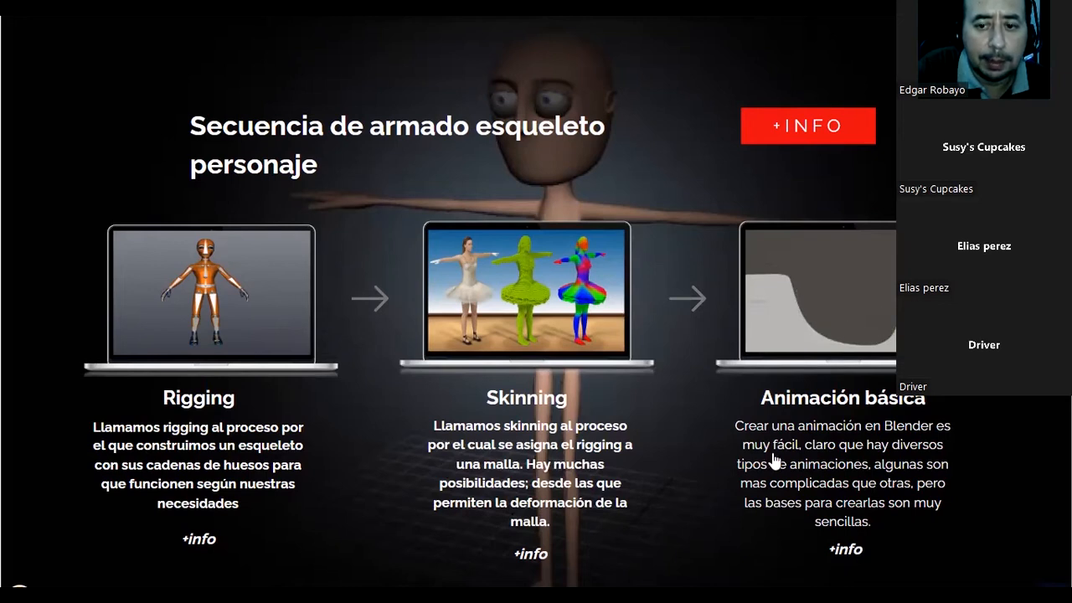
Open the extra information on basic animation and read the listed steps for creating an object animation in Blender.
click(847, 550)
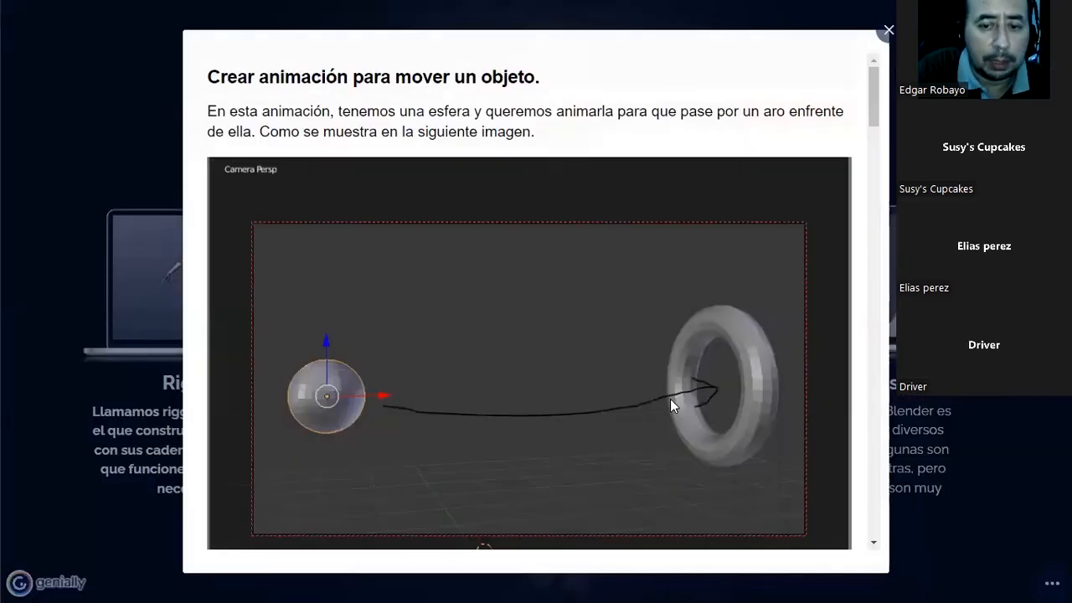
scroll(846, 359, down, 1)
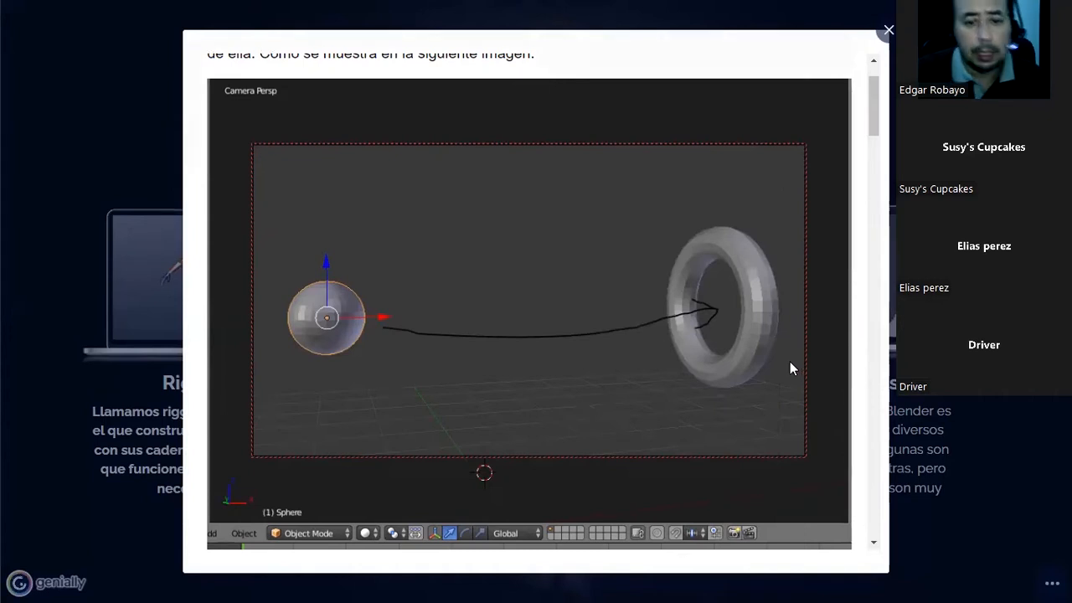
scroll(678, 350, down, 1)
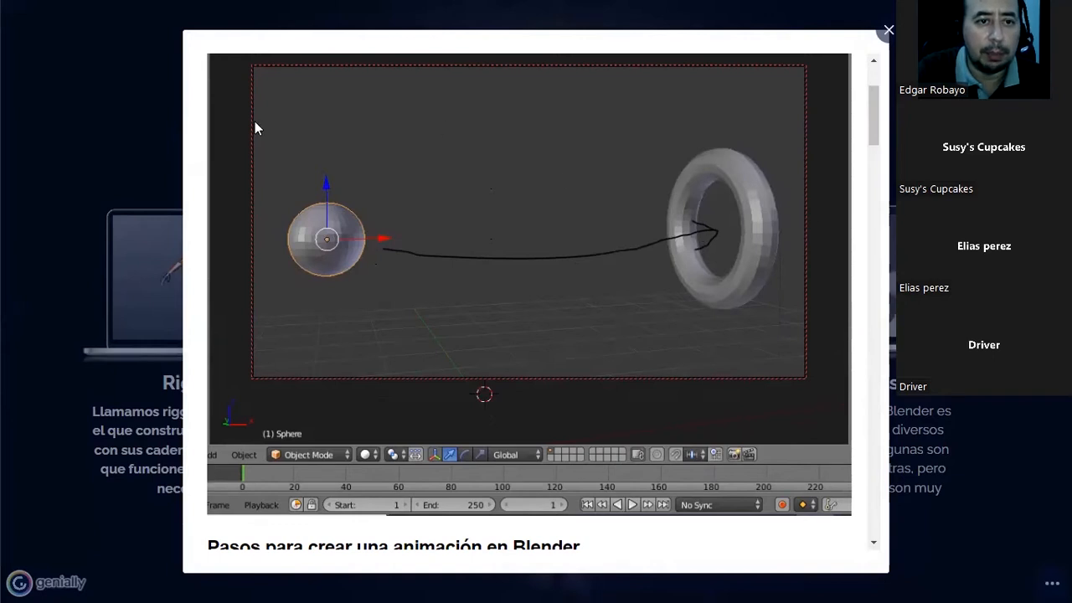
scroll(456, 224, down, 2)
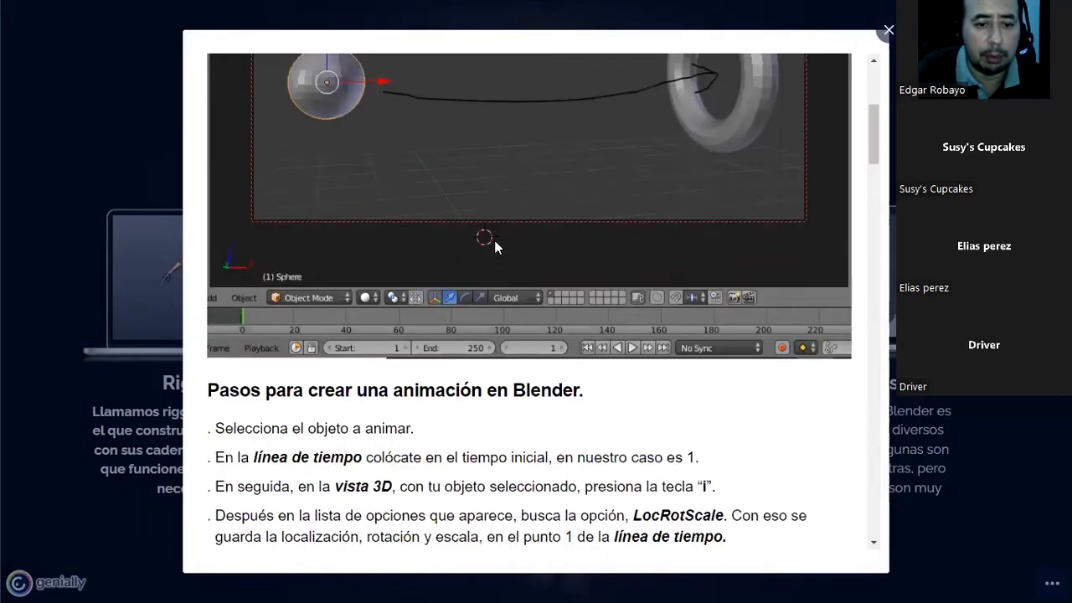
scroll(495, 240, down, 1)
scroll(494, 239, down, 2)
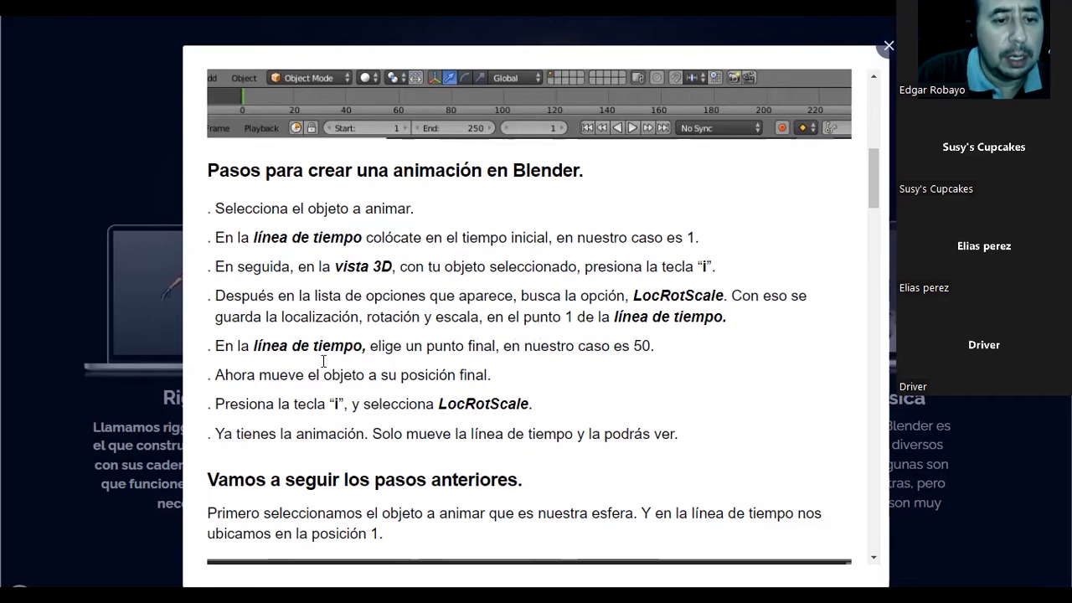
scroll(324, 359, down, 1)
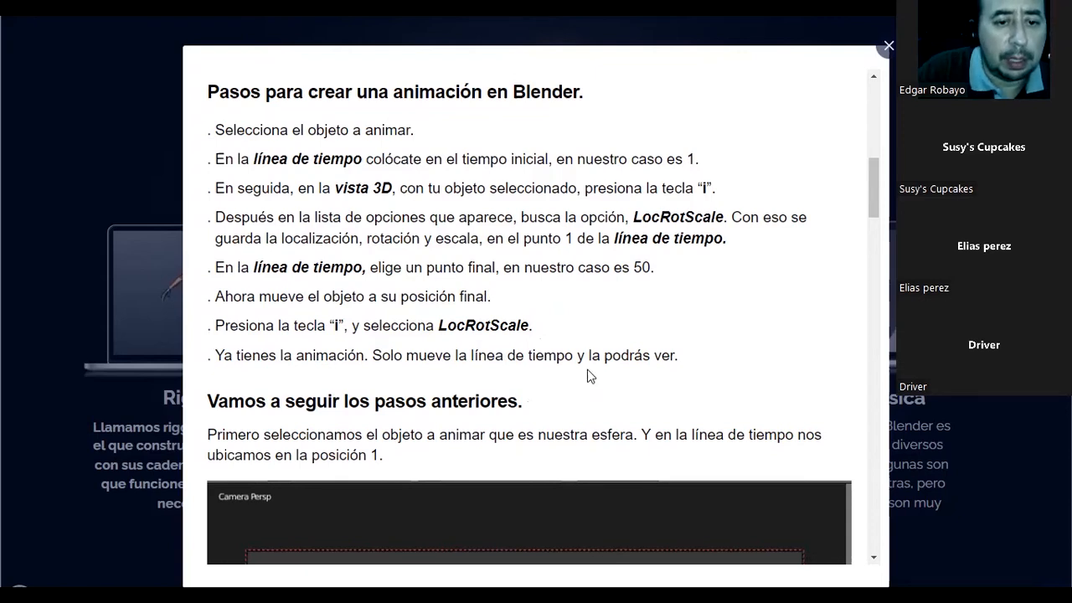
scroll(589, 377, down, 1)
scroll(585, 368, down, 1)
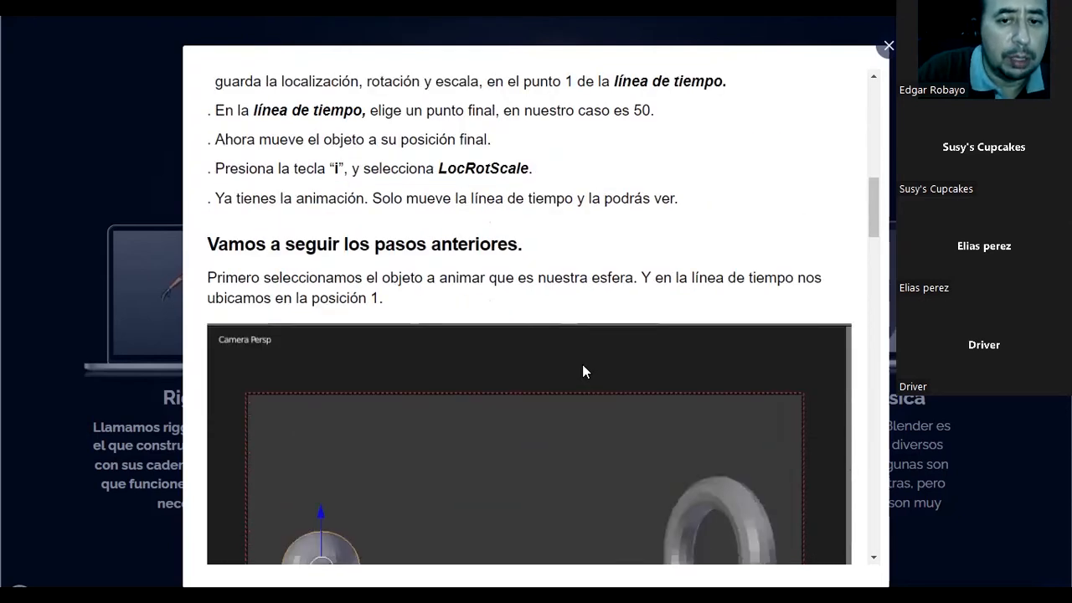
Read the illustrated walkthrough for saving the sphere's starting LocRotScale keyframe at frame 1 of the timeline.
scroll(582, 364, down, 1)
scroll(355, 362, down, 1)
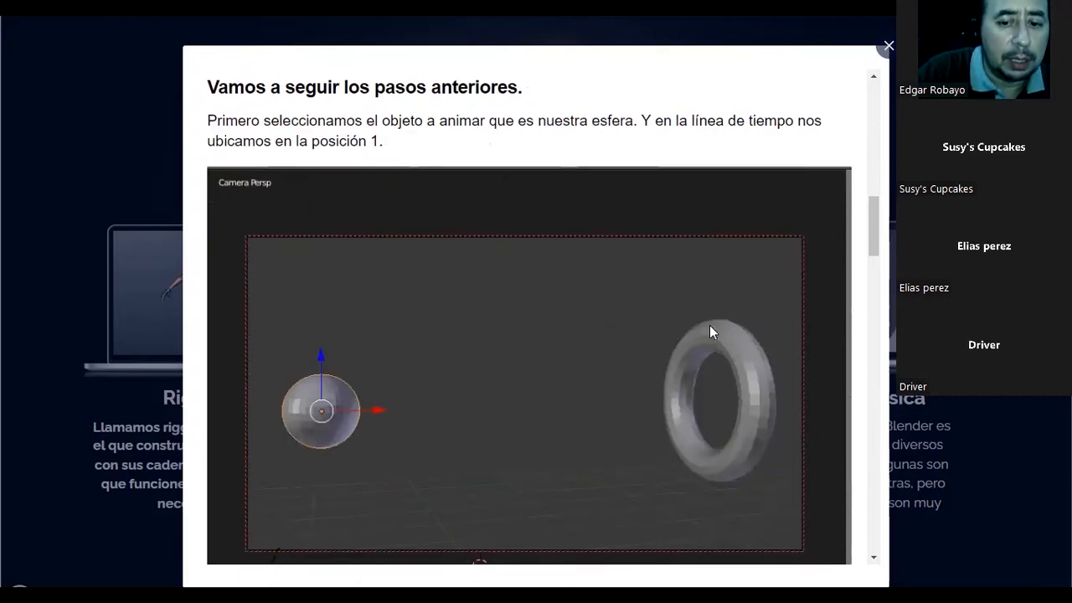
scroll(711, 332, down, 2)
scroll(514, 435, down, 1)
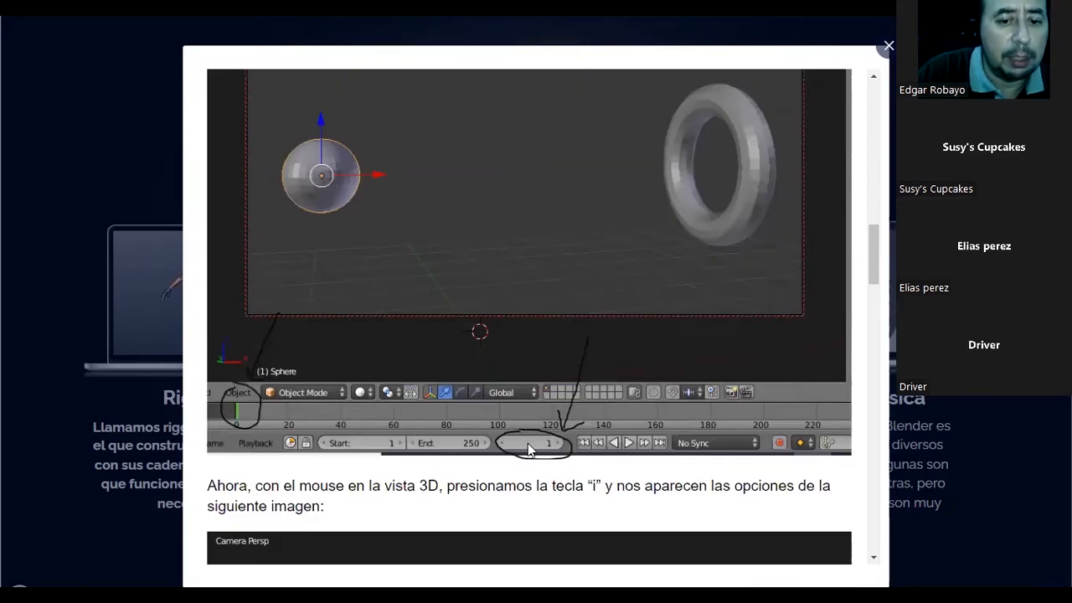
scroll(507, 444, down, 1)
scroll(506, 445, down, 1)
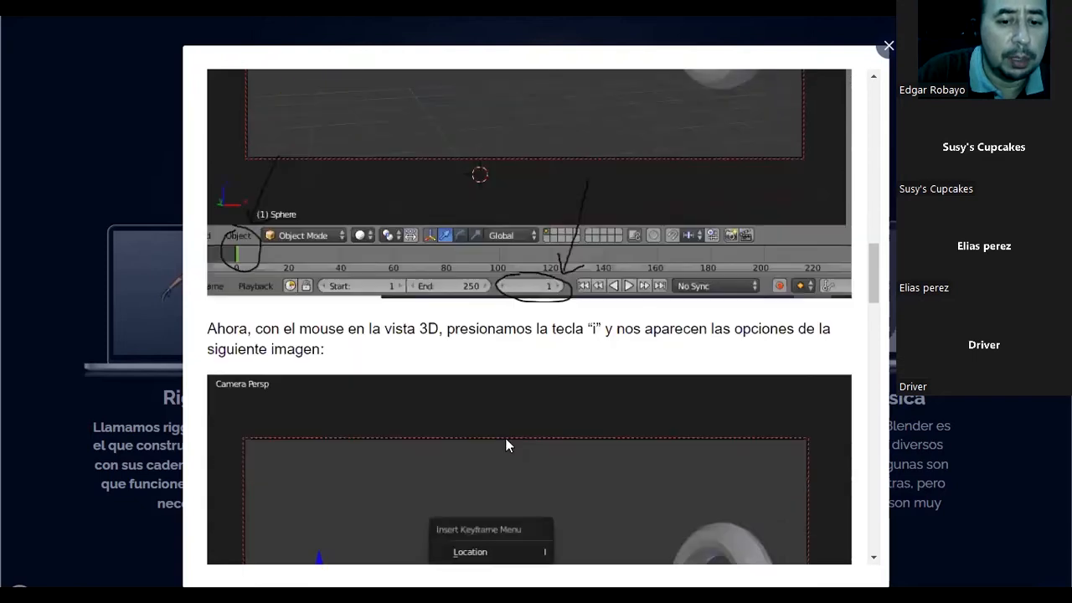
scroll(506, 445, down, 2)
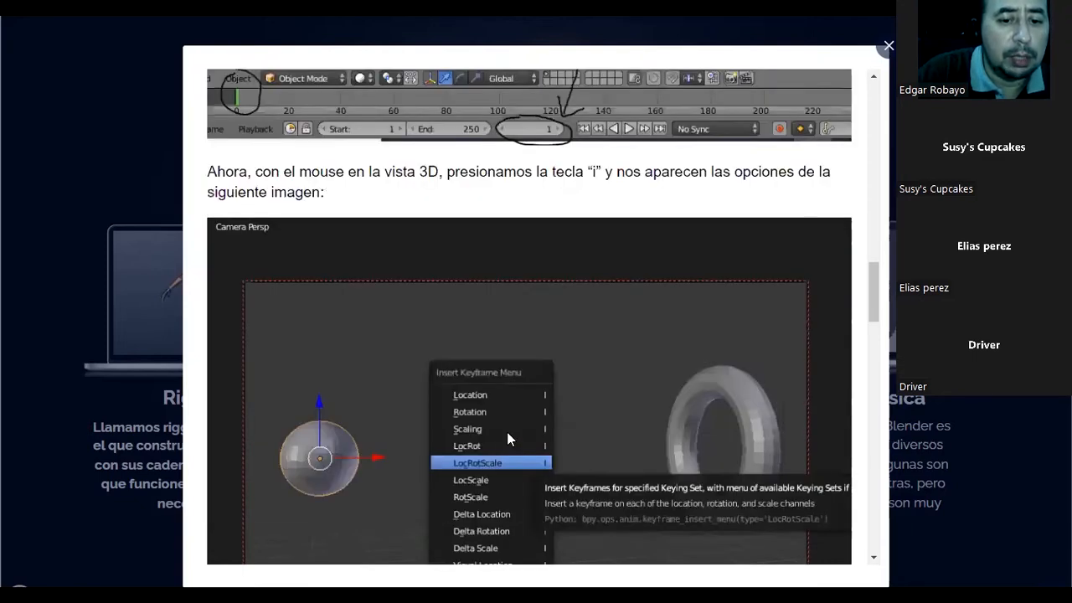
scroll(507, 435, down, 2)
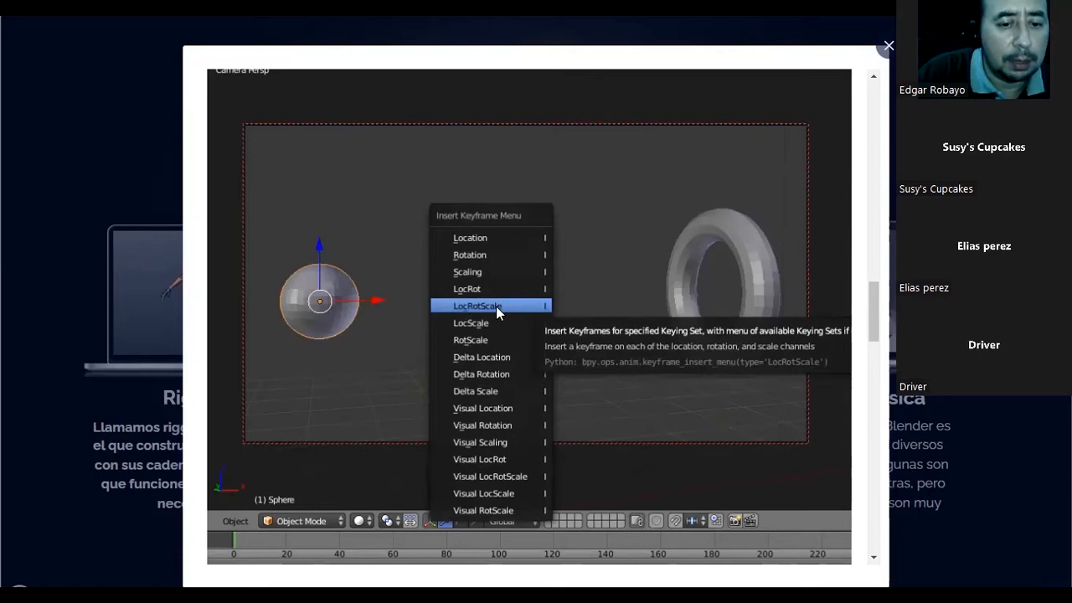
scroll(496, 312, down, 2)
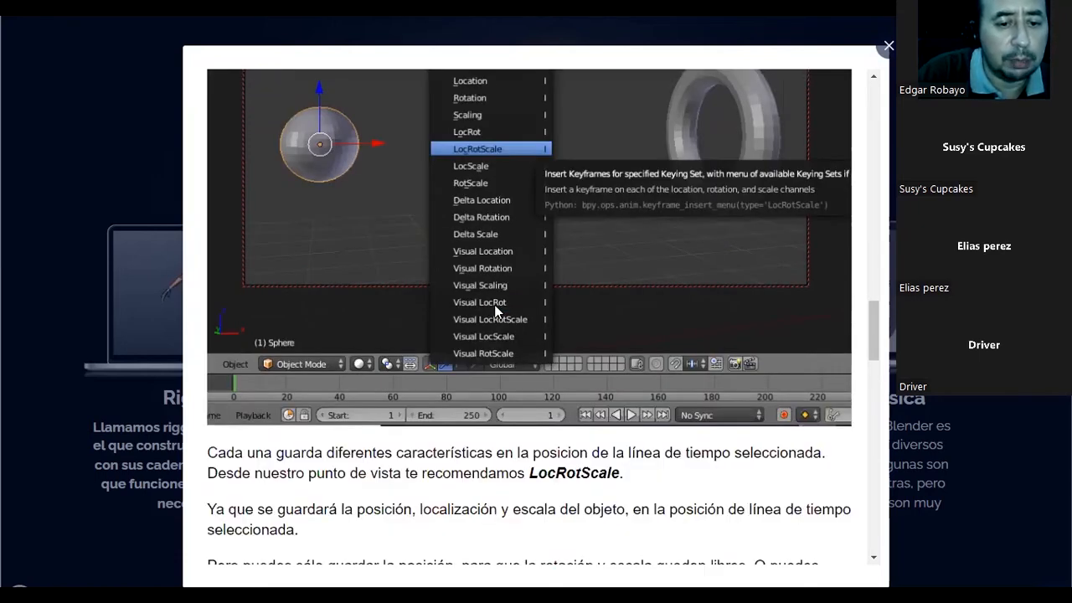
scroll(496, 312, down, 3)
scroll(494, 307, down, 1)
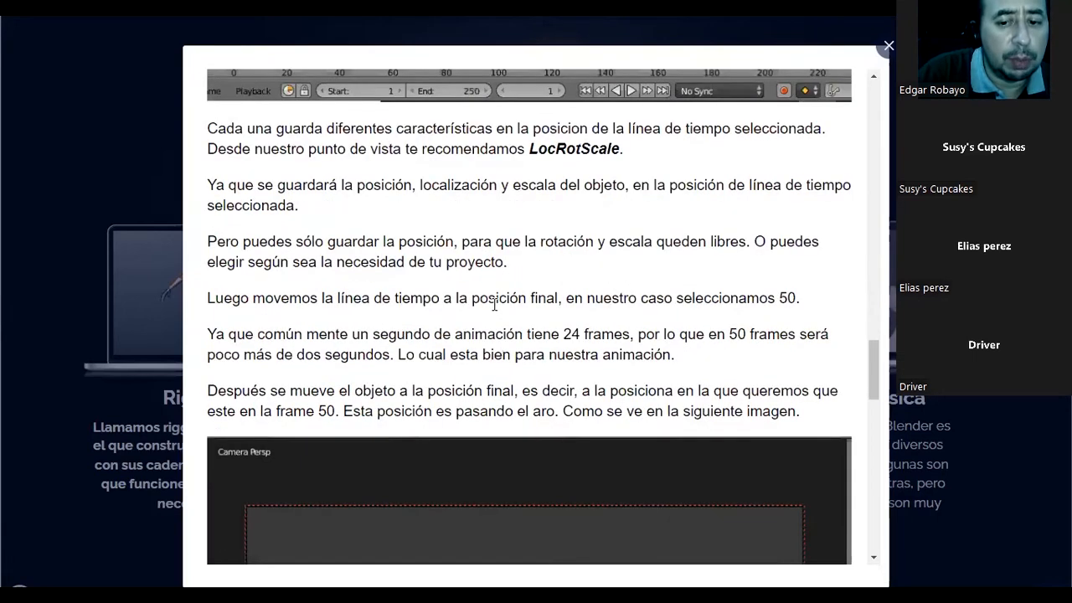
Read how to keyframe the sphere's final position at frame 50 and shorten the timeline, and close the information window.
scroll(494, 306, down, 3)
scroll(494, 304, down, 2)
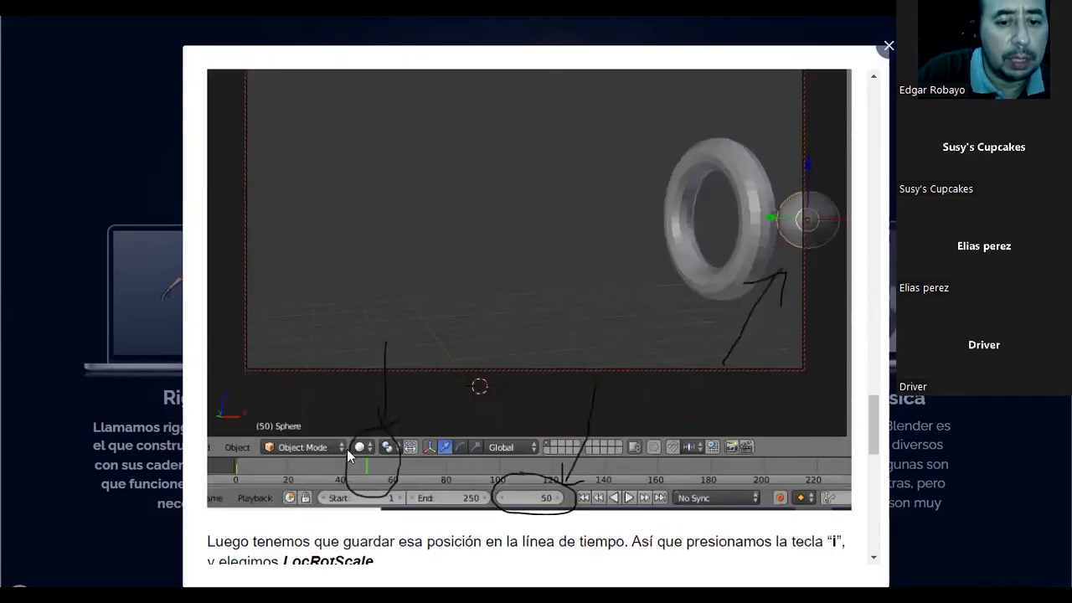
scroll(346, 449, down, 1)
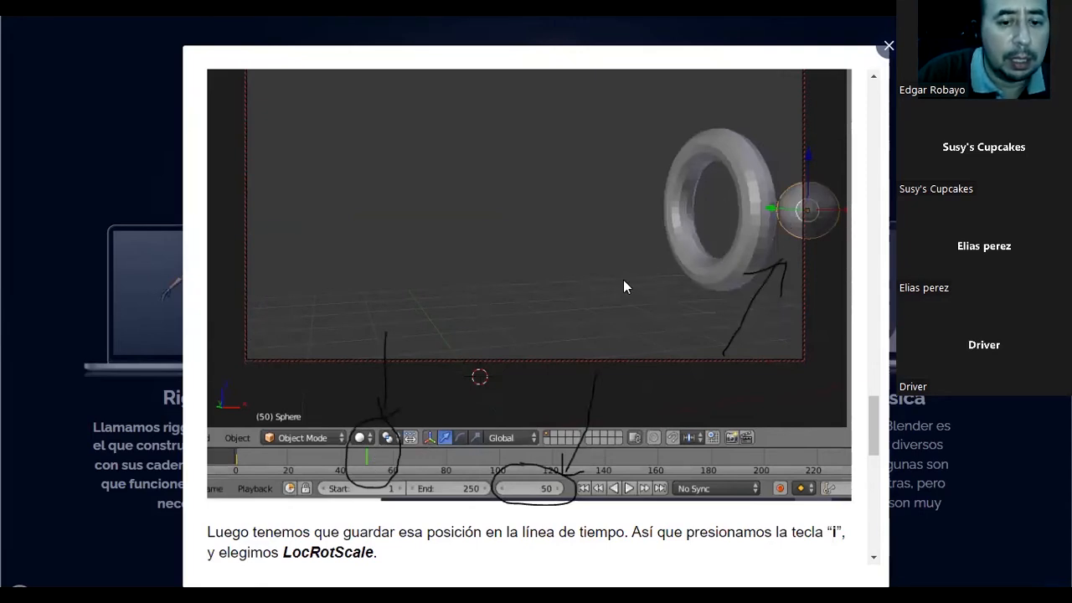
scroll(621, 288, down, 2)
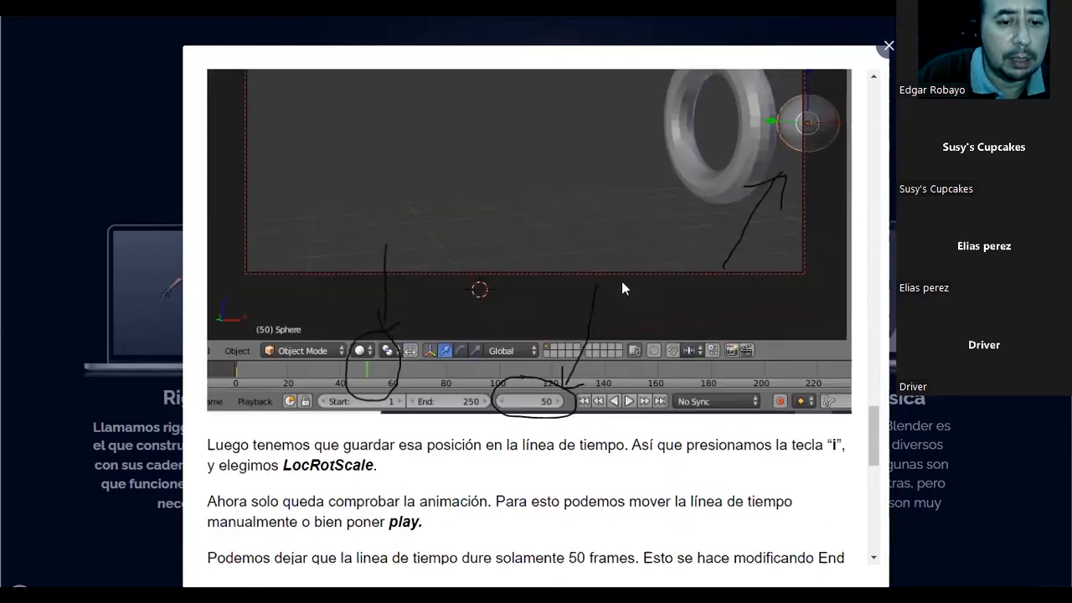
scroll(621, 287, down, 1)
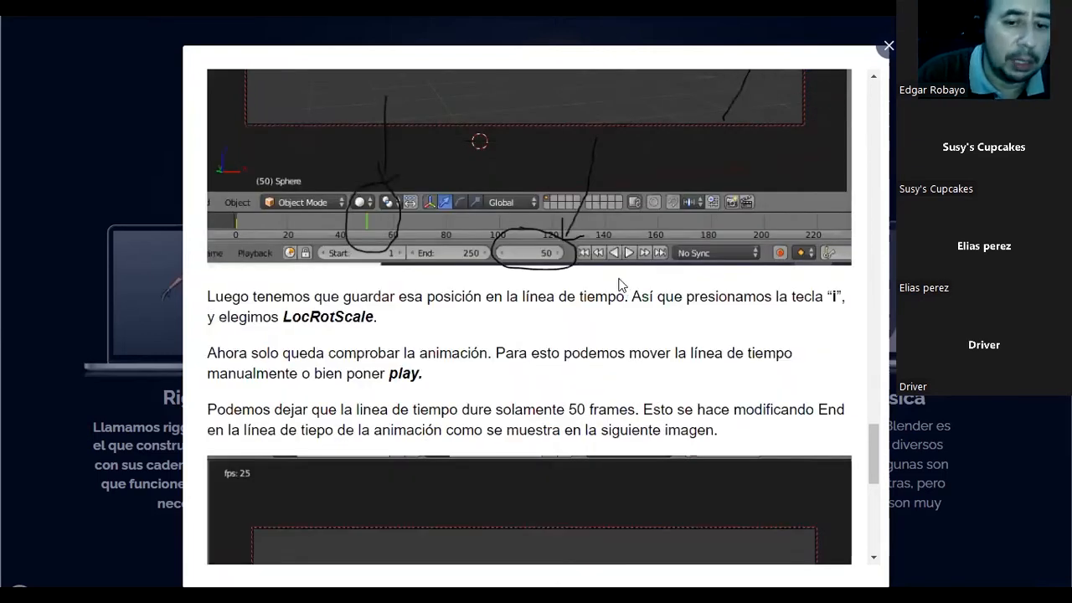
scroll(622, 287, down, 5)
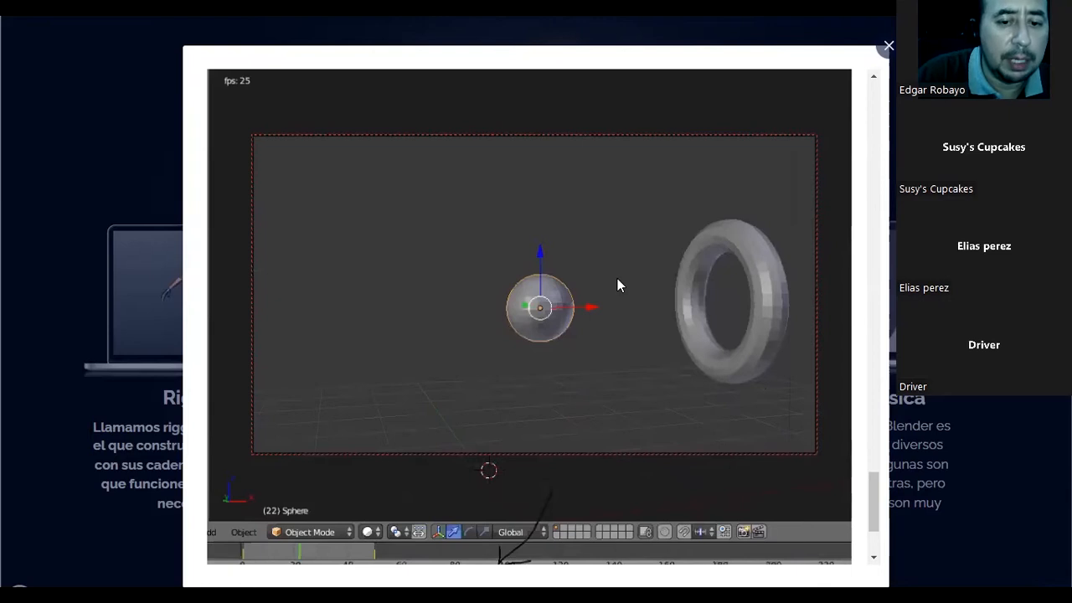
scroll(618, 283, down, 2)
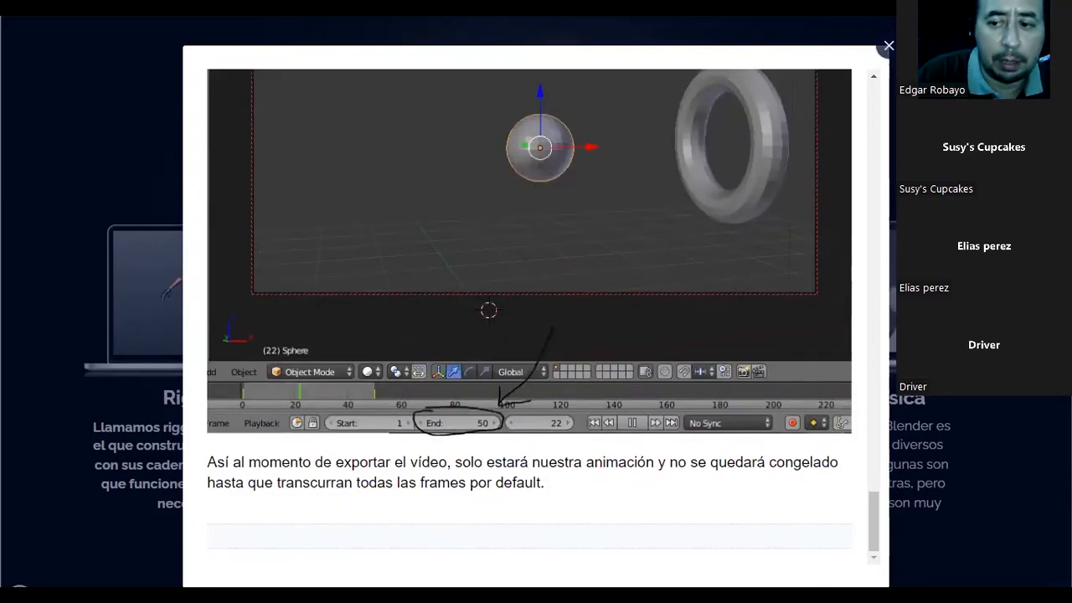
click(889, 46)
Advance to the Blender clothing slide and read its general cloth simulation and collision information.
key(Right)
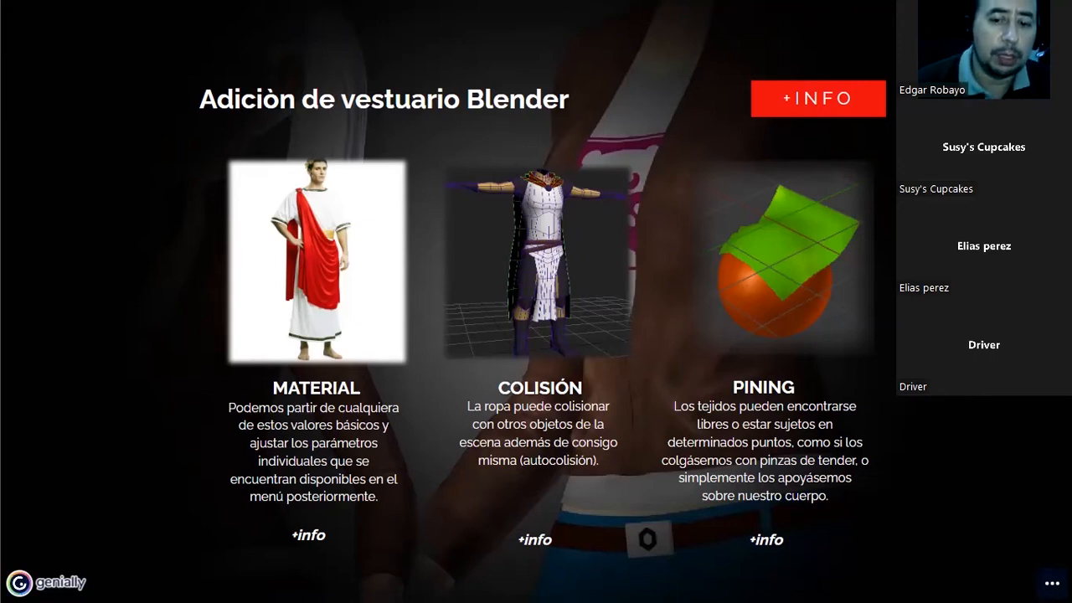
click(817, 98)
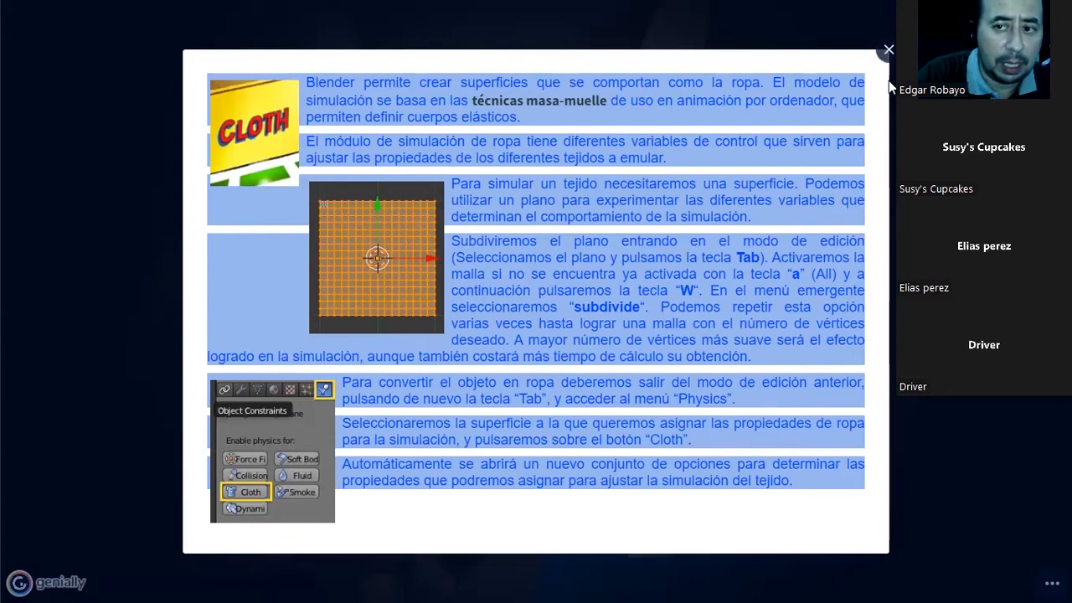
click(888, 50)
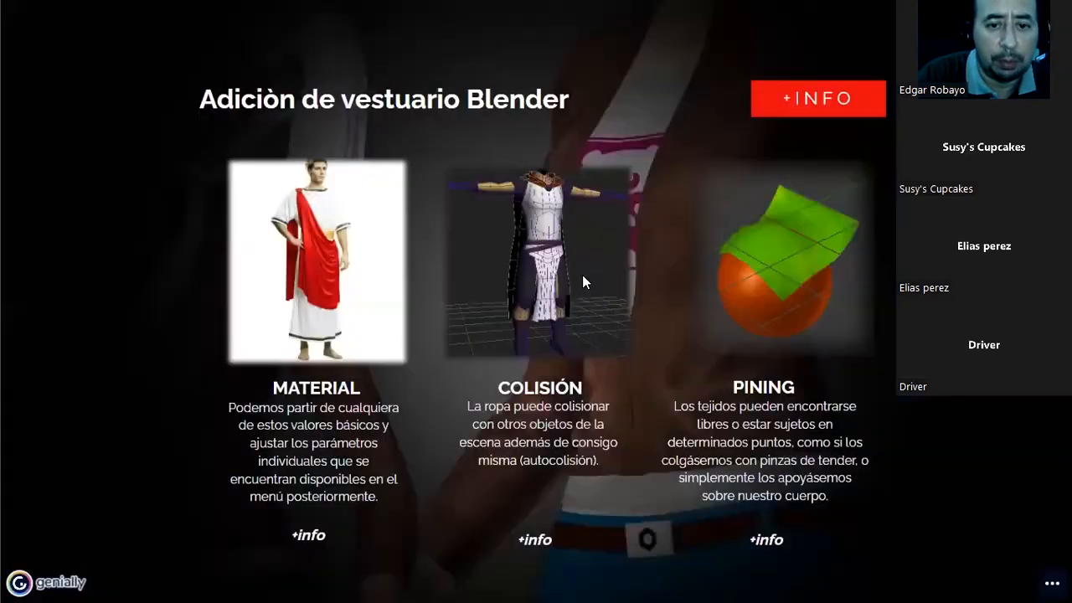
click(536, 540)
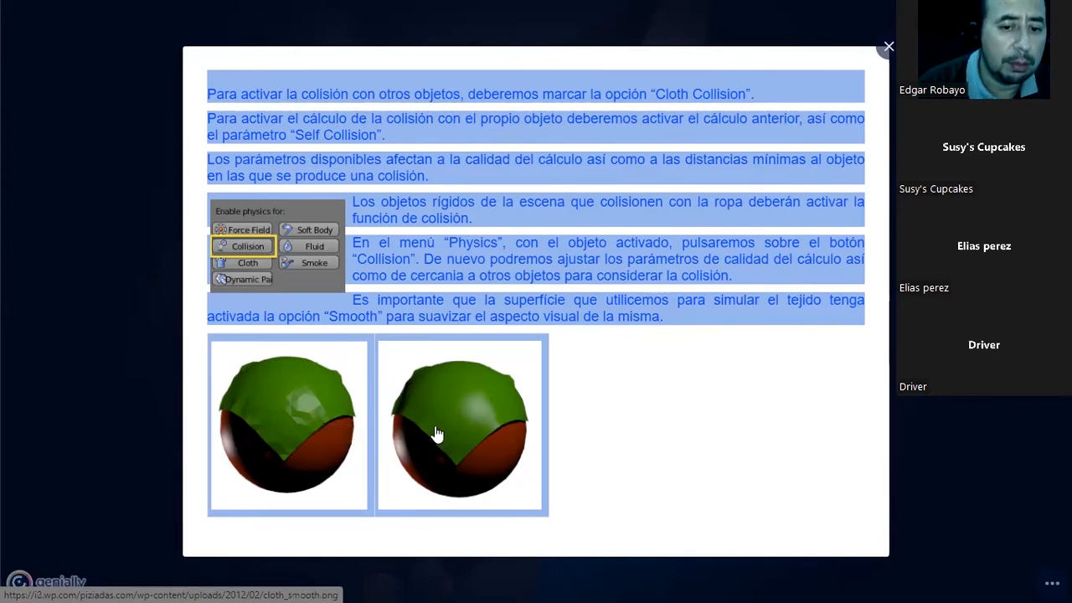
click(889, 46)
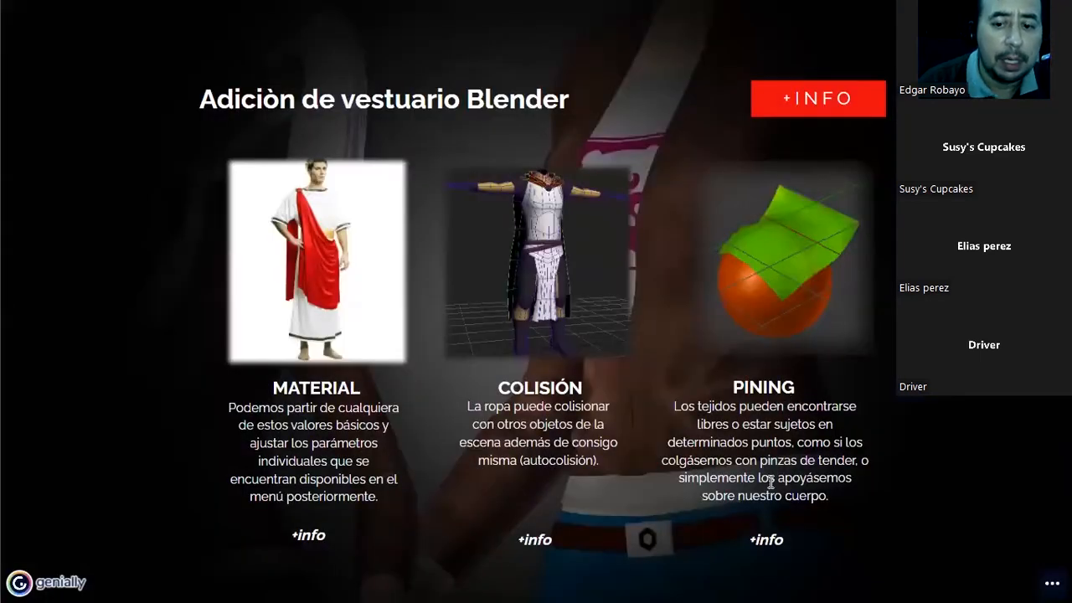
Open the Pining information, read how to assign and pin a vertex group on the cloth, and close it.
click(772, 539)
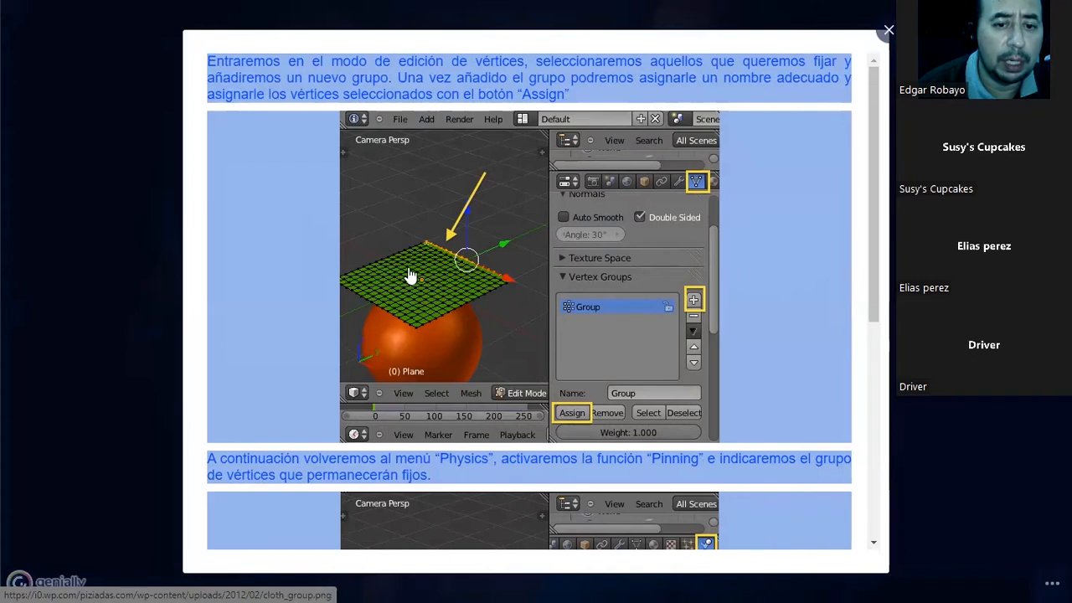
scroll(423, 270, down, 1)
scroll(423, 270, down, 1)
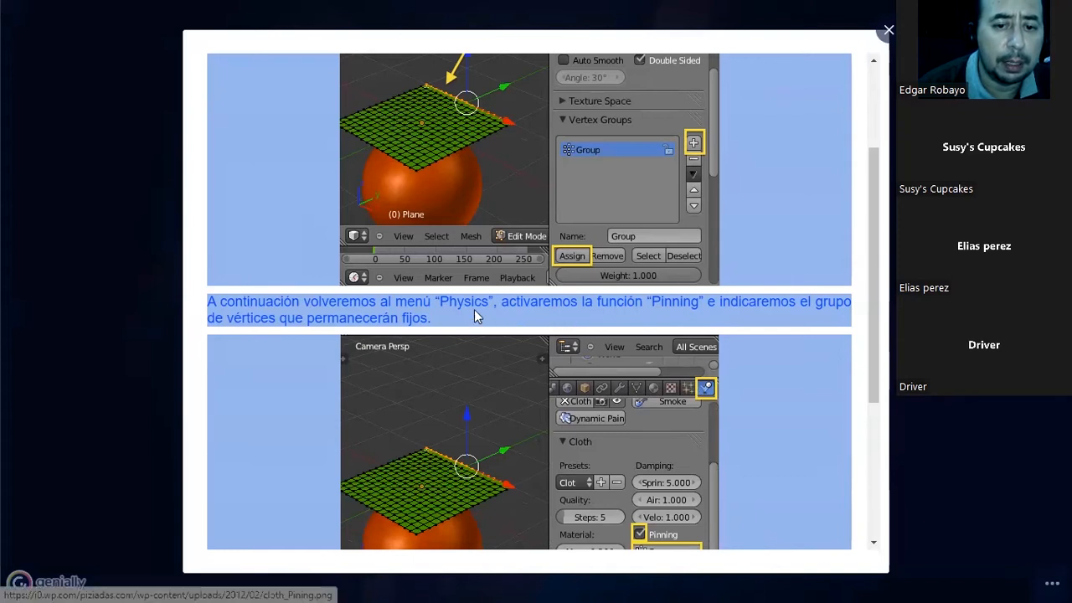
scroll(725, 304, down, 2)
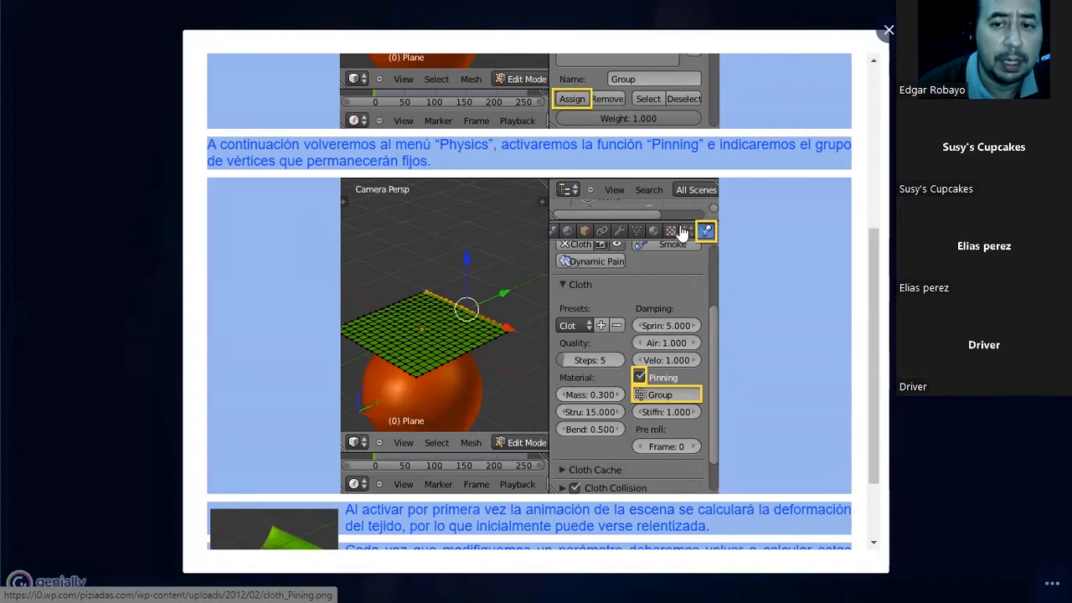
scroll(413, 282, down, 1)
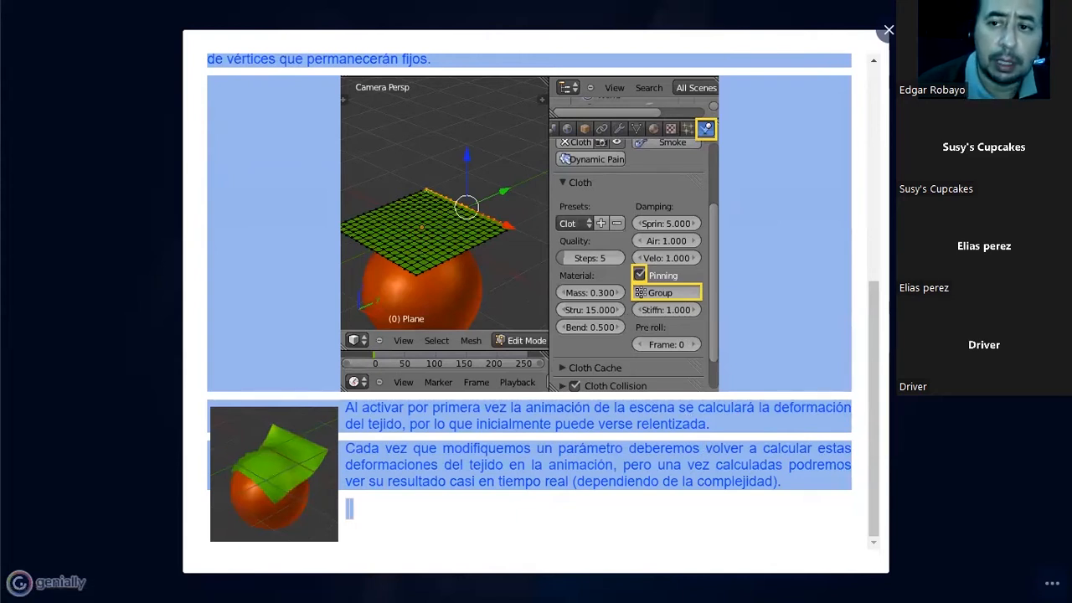
click(888, 30)
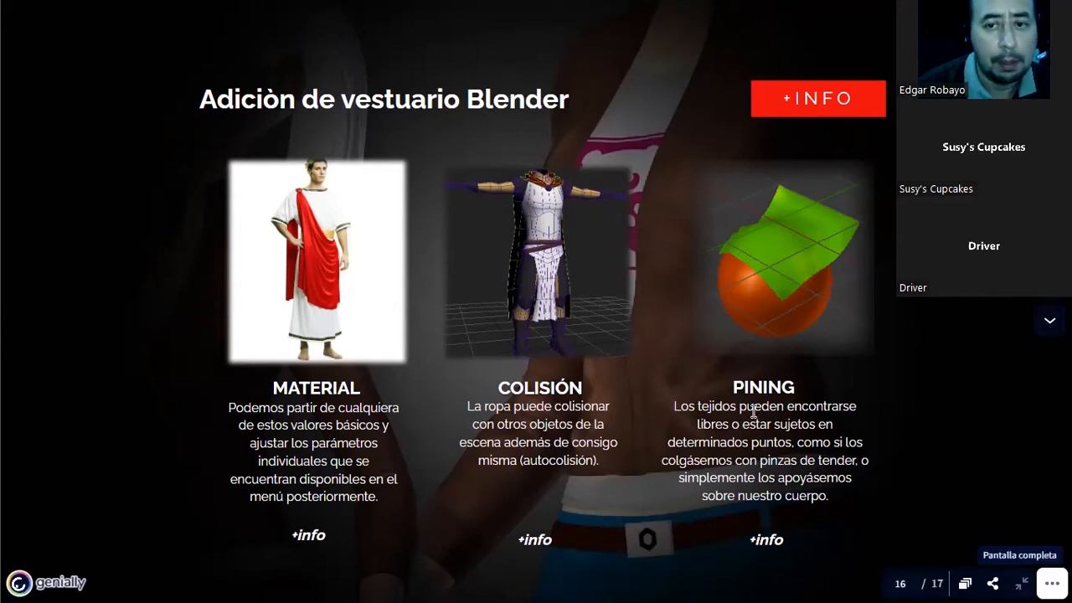
Leave the full-screen presentation and play the YouTube video "Como crear un juego RPG - Parte 6: Pintar Pesos" muted in full screen.
key(Escape)
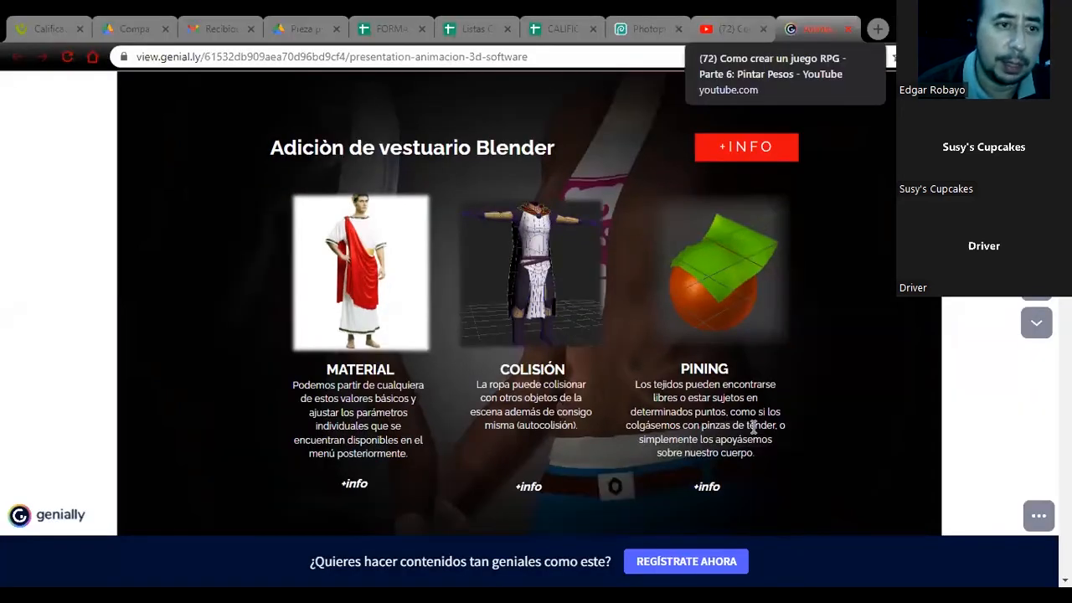
key(ctrl+shift+Tab)
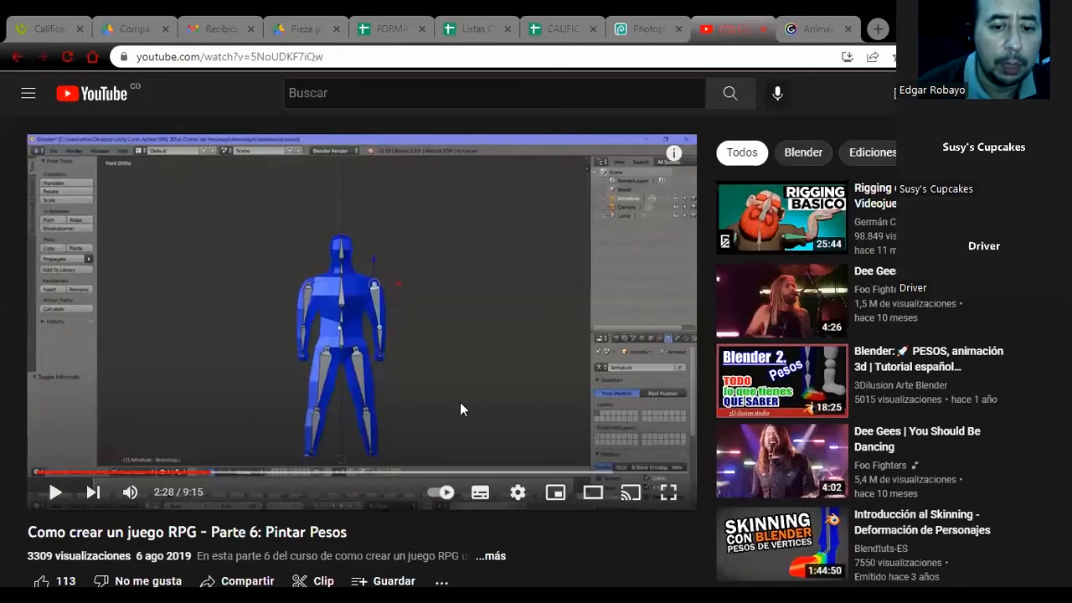
click(669, 496)
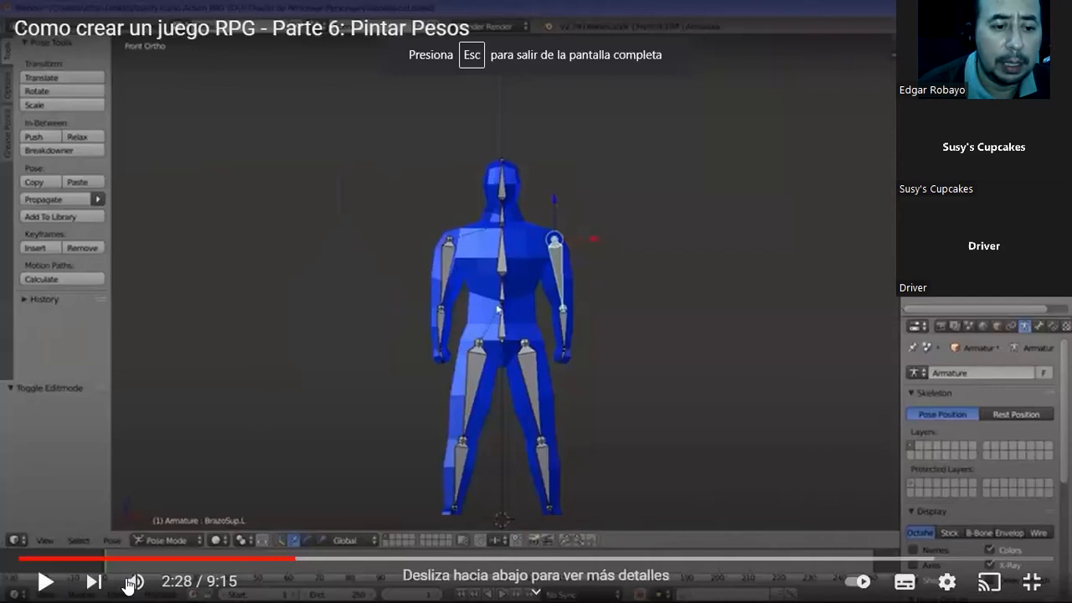
click(137, 582)
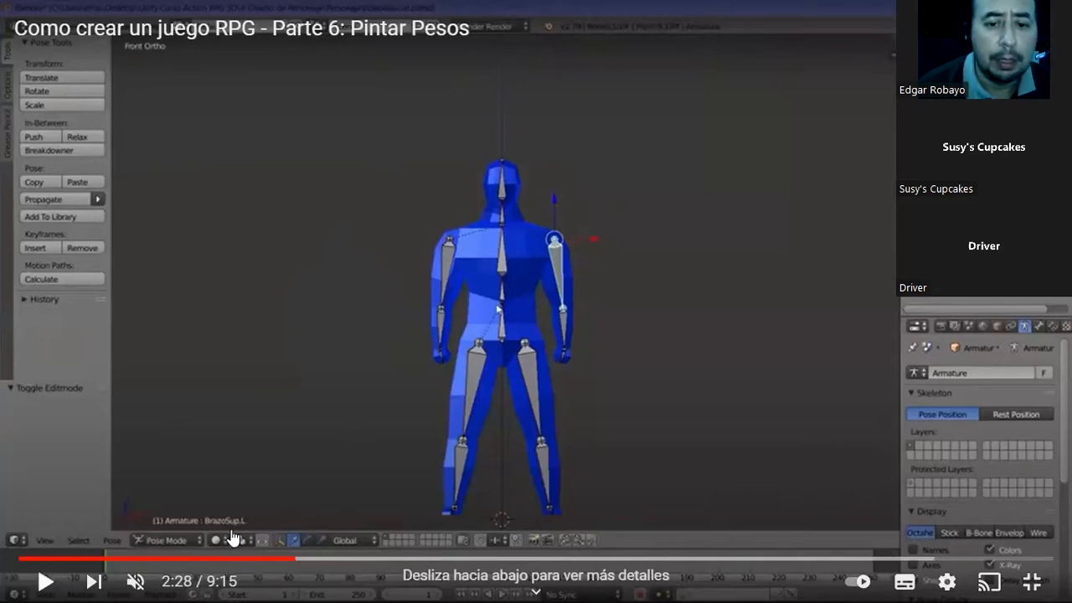
click(324, 468)
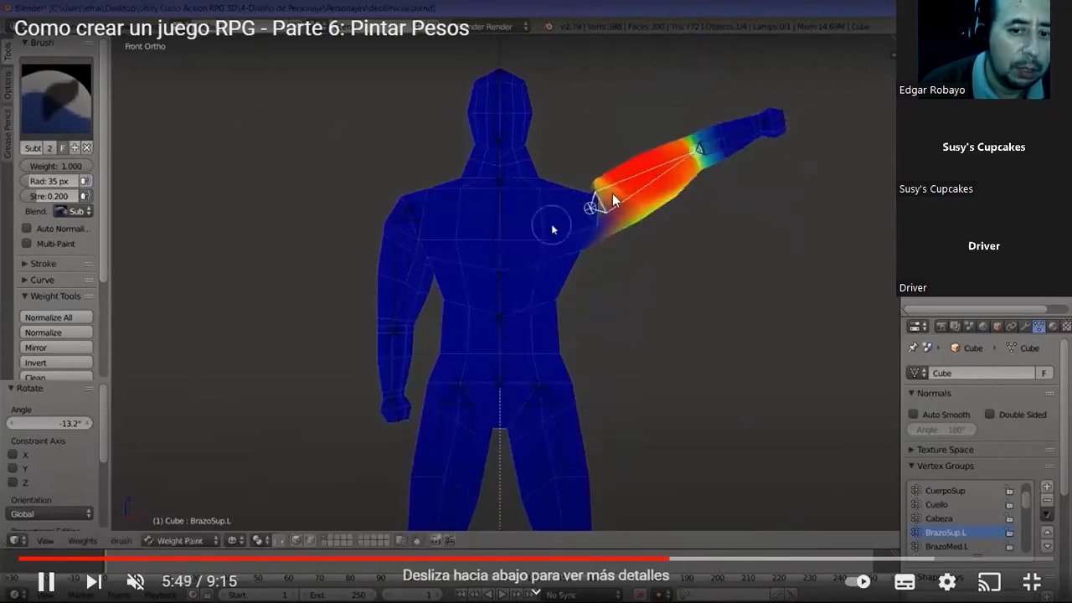
Skim the rest of the weight painting video by skipping forward in several jumps to near its end.
click(711, 567)
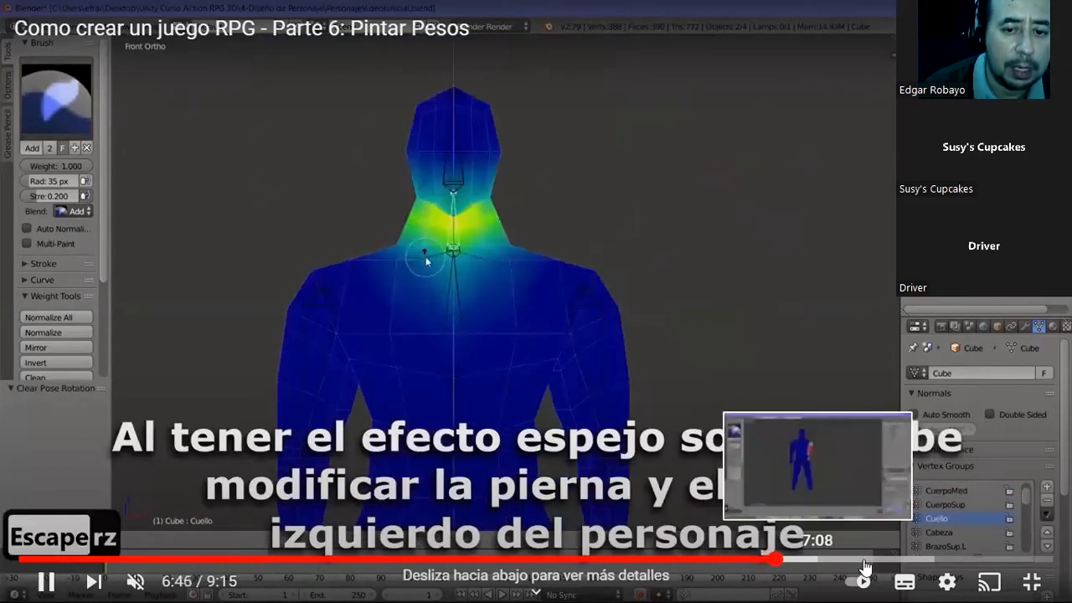
click(865, 561)
click(888, 559)
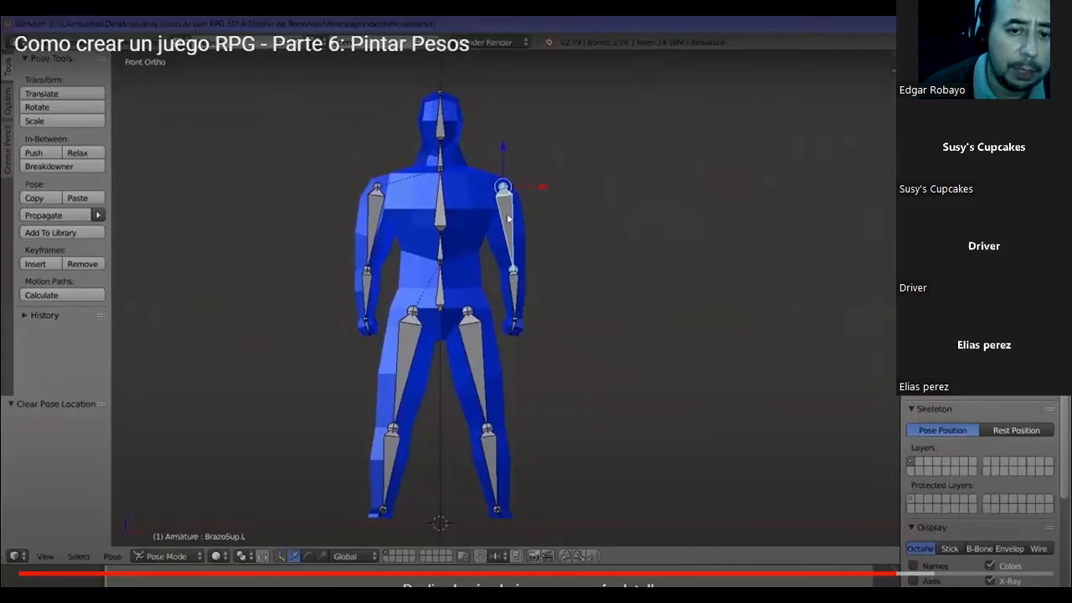
click(944, 563)
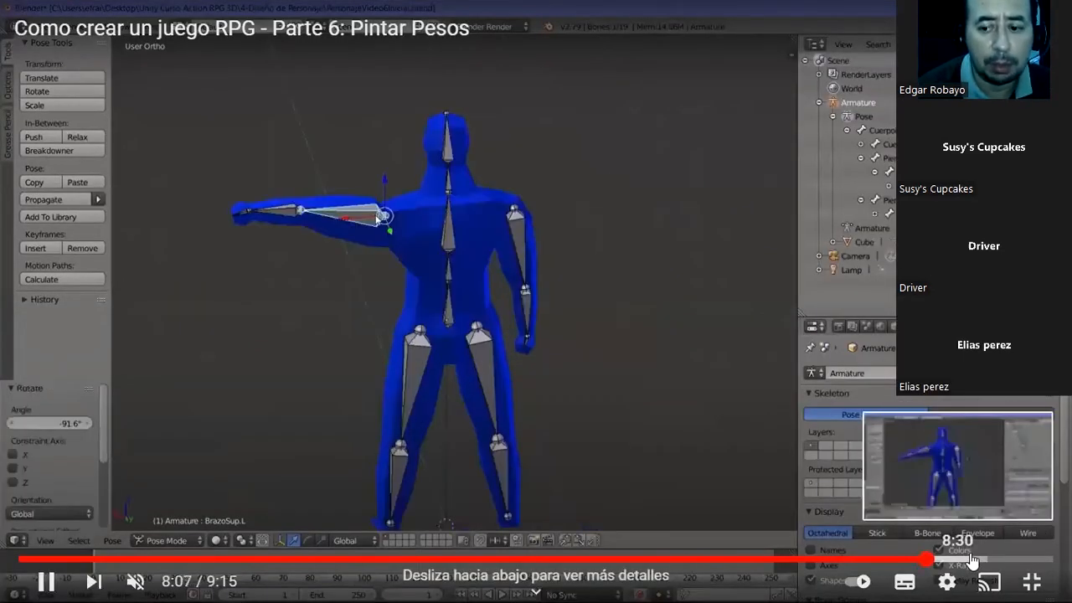
click(970, 560)
click(1005, 560)
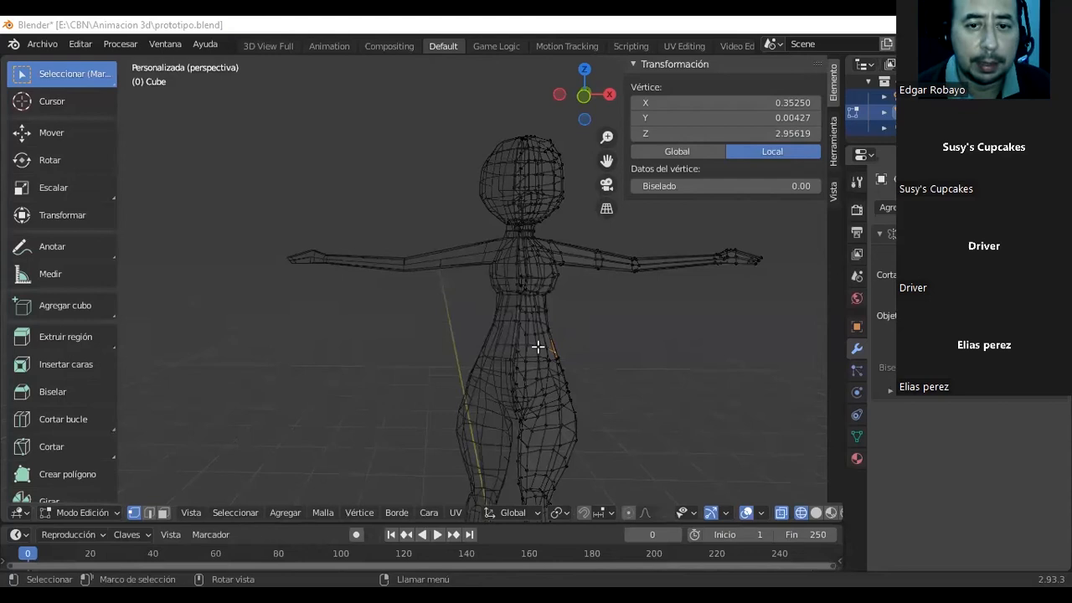
In Blender, inspect the character's wireframe mesh from several sides and switch it from Edit Mode to Object Mode.
scroll(537, 346, up, 2)
scroll(546, 306, up, 1)
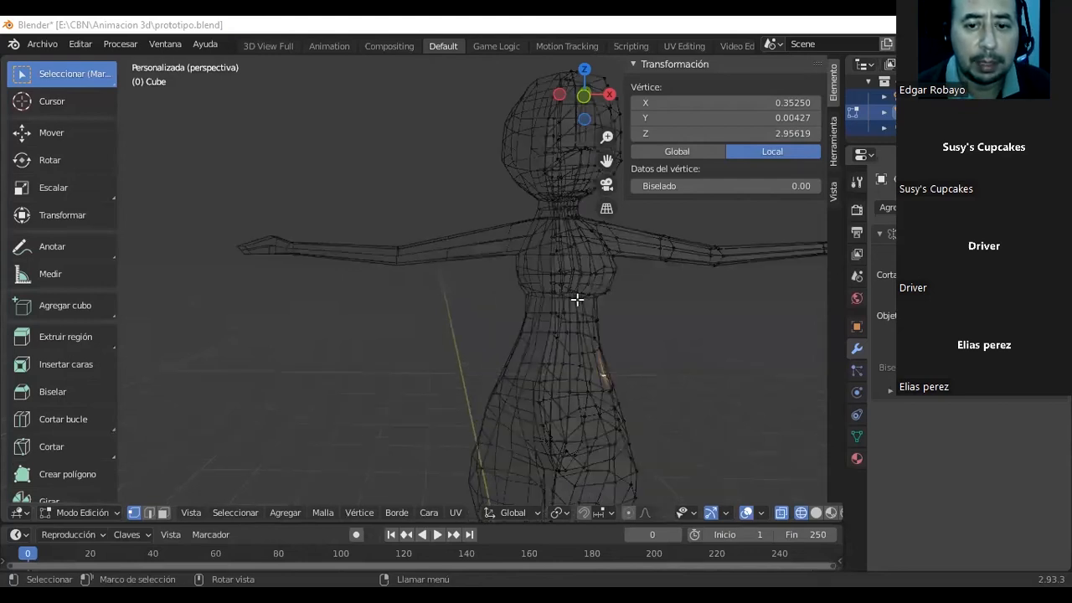
middle_drag(600, 292, 610, 371)
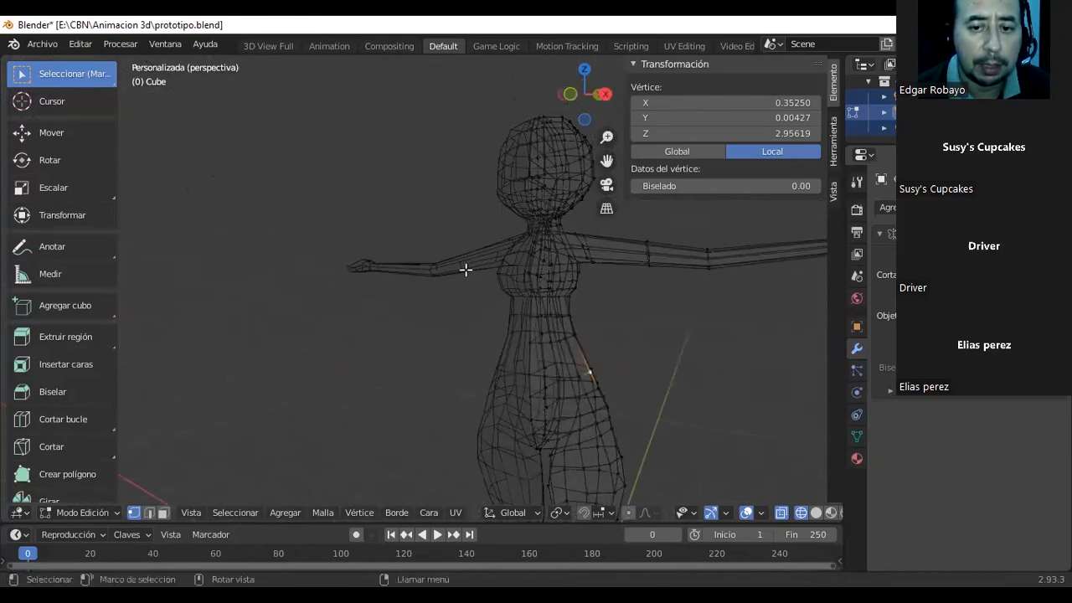
middle_drag(569, 292, 429, 291)
scroll(425, 335, down, 4)
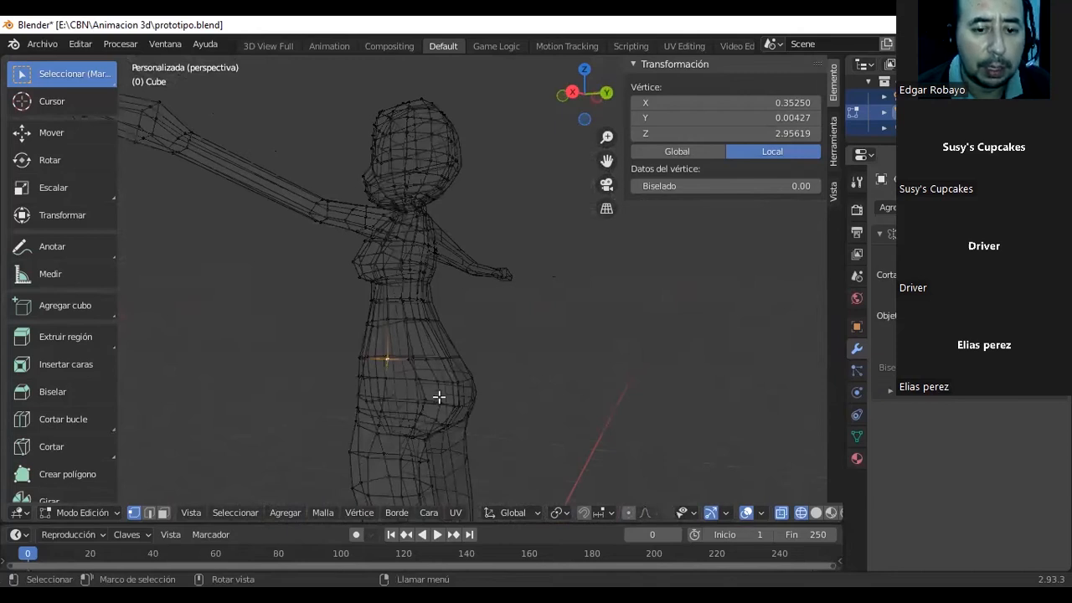
middle_drag(416, 438, 577, 364)
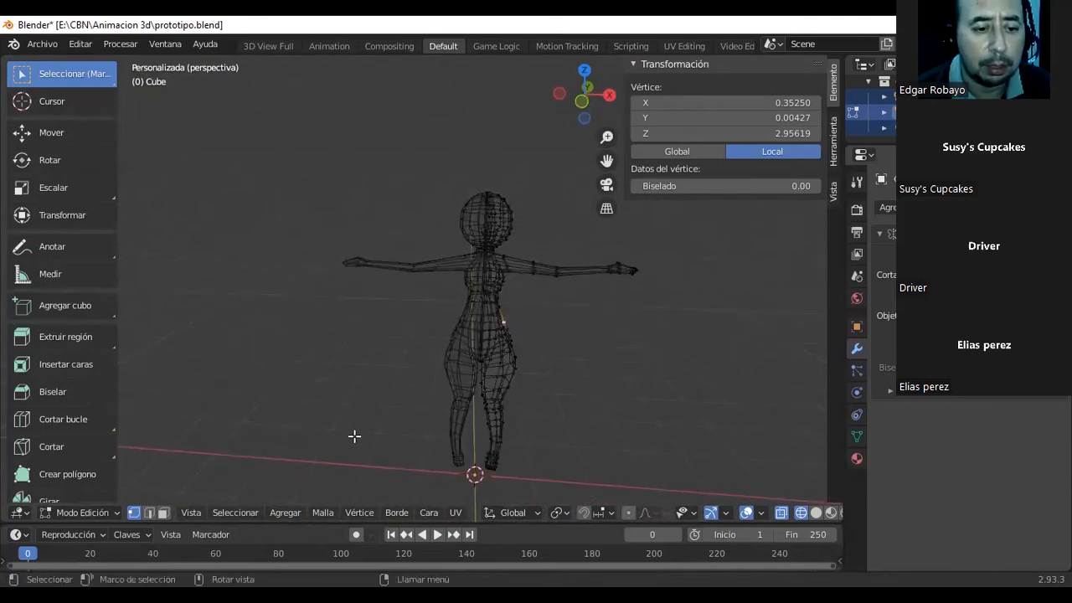
click(118, 512)
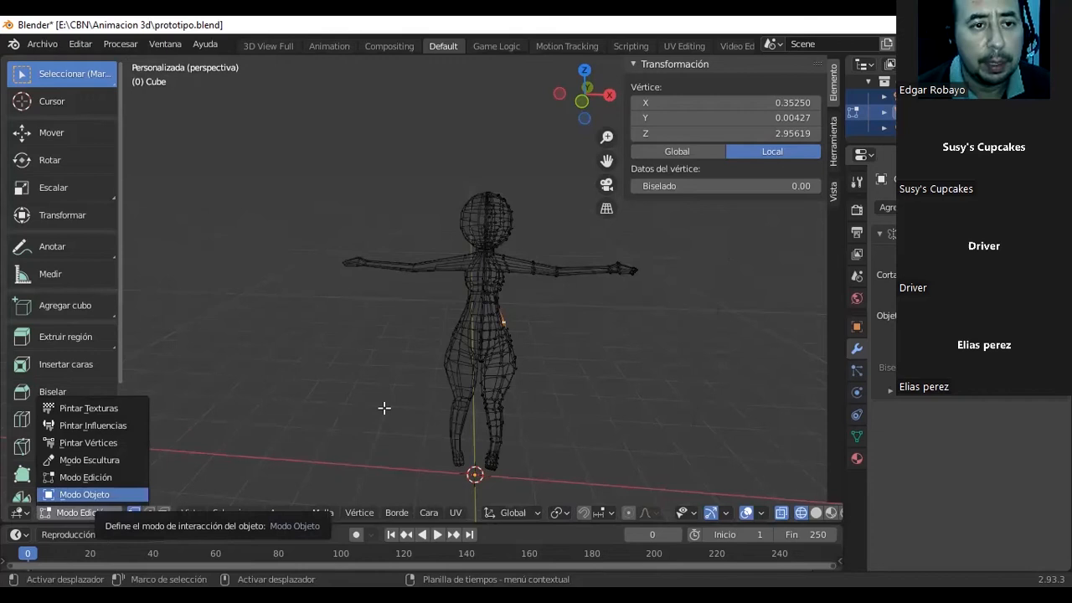
key(Escape)
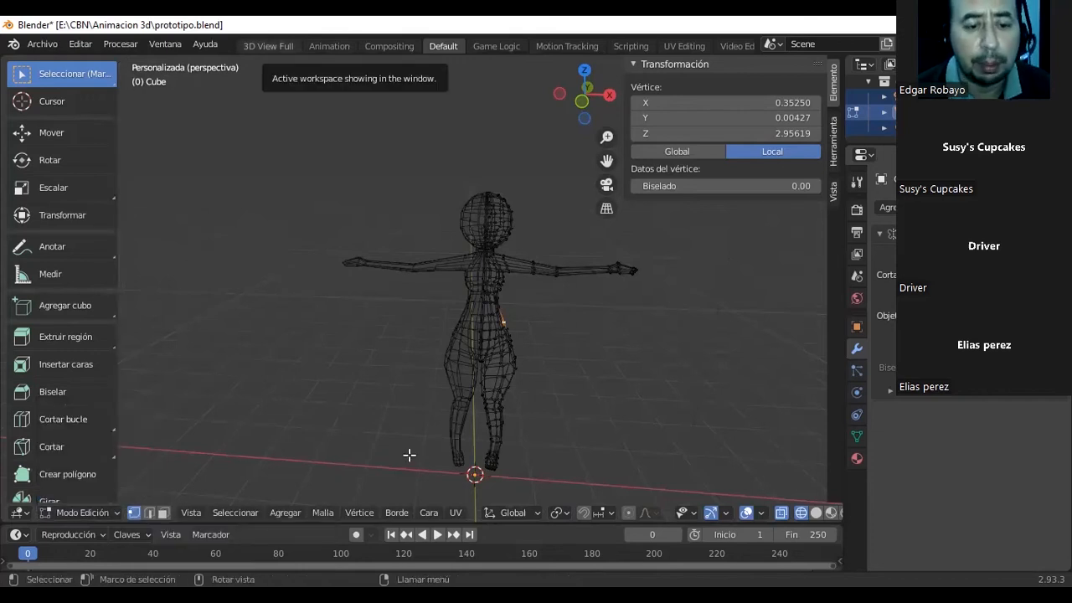
click(116, 512)
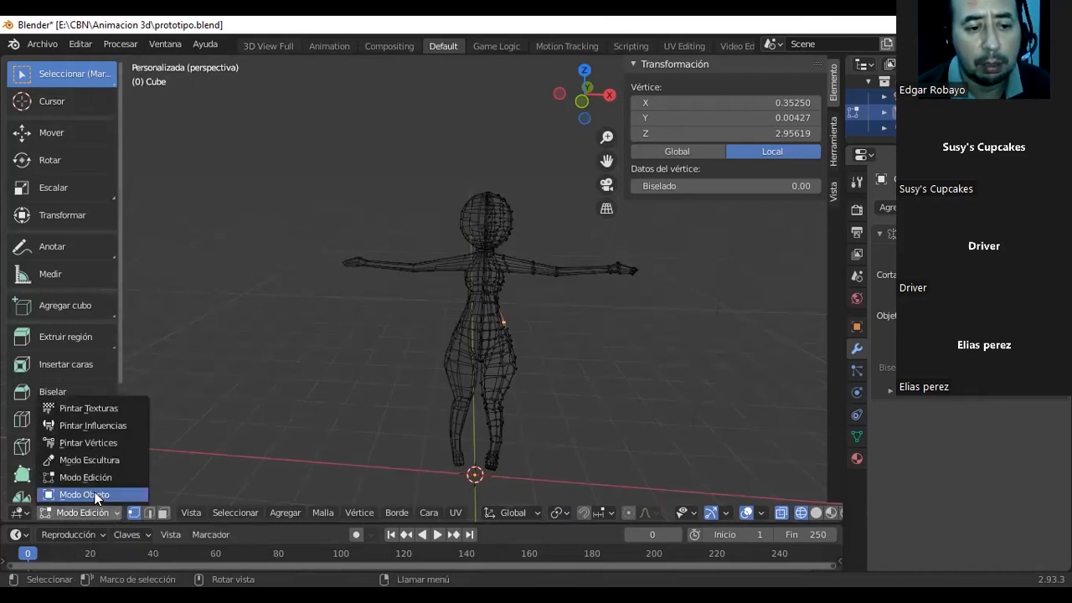
click(88, 494)
Add an armature (Esqueleto) to the scene at the character's feet.
middle_drag(515, 347, 466, 364)
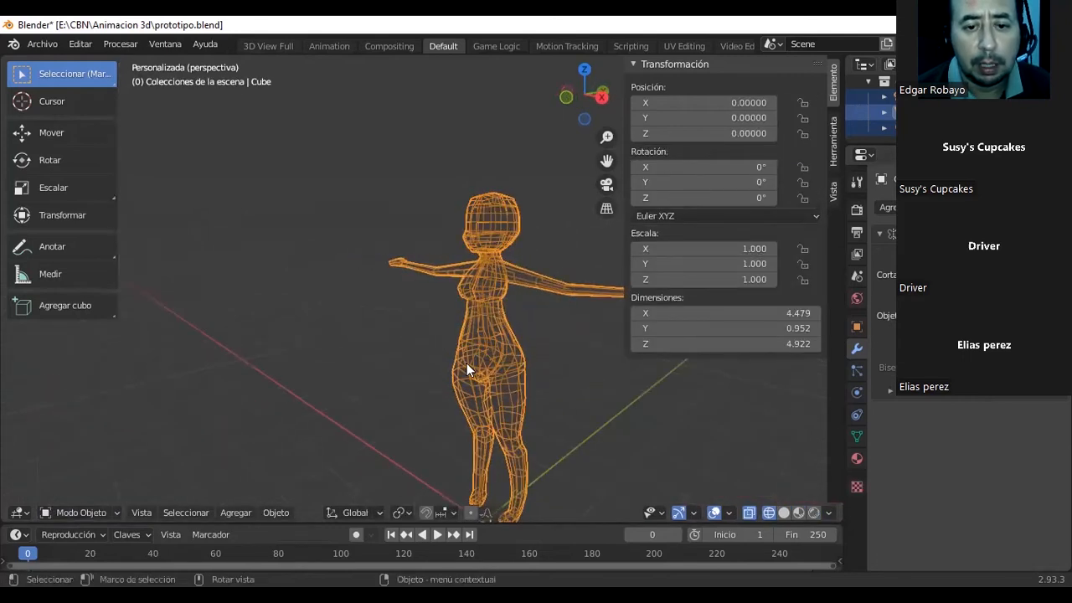
scroll(473, 367, up, 1)
scroll(534, 367, up, 1)
middle_drag(536, 361, 455, 154)
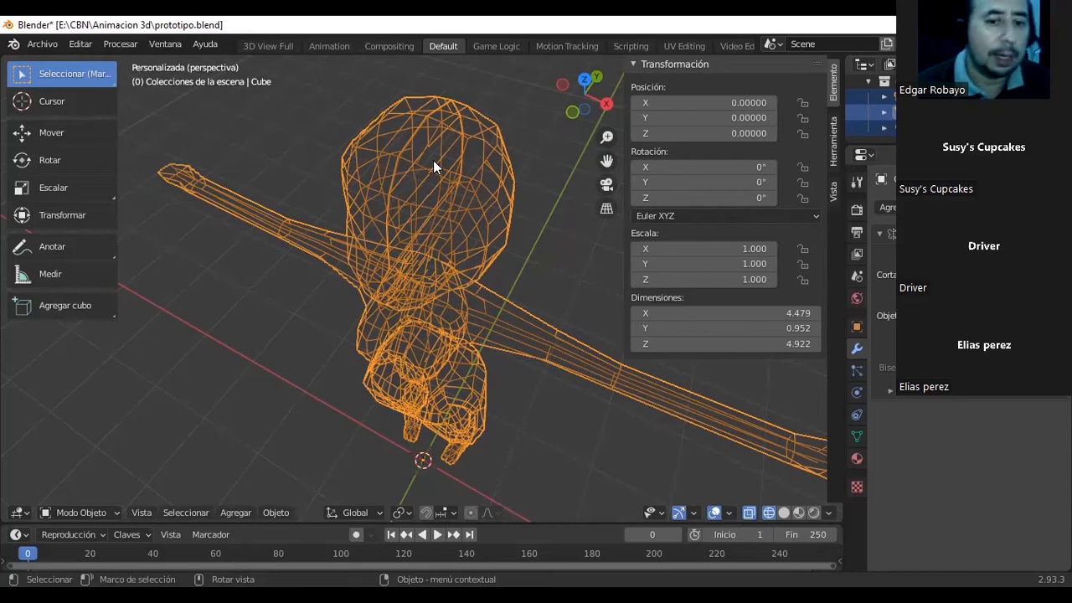
middle_drag(412, 239, 297, 151)
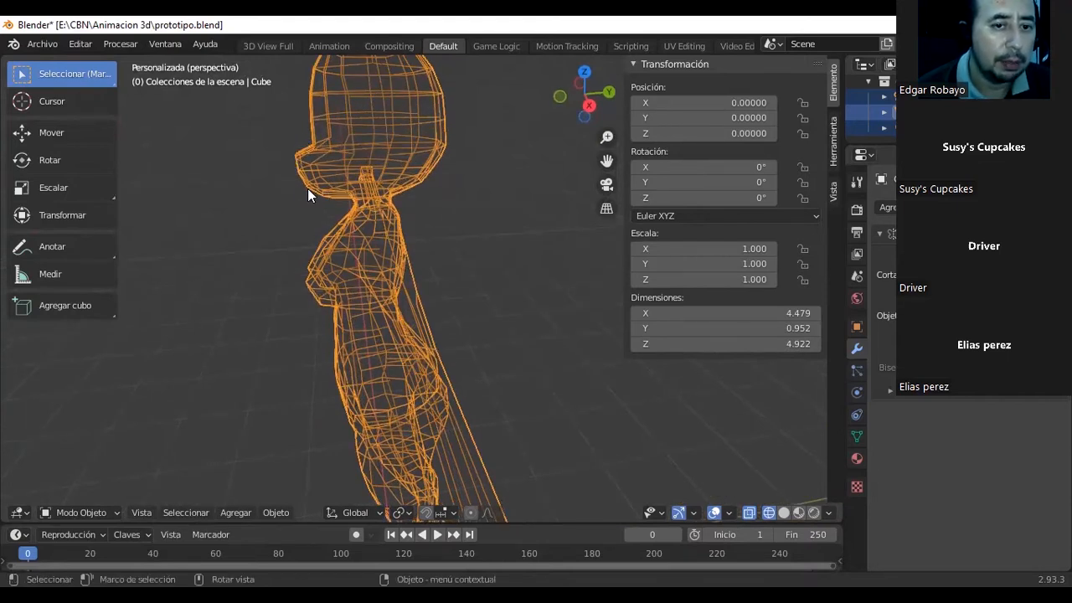
middle_drag(325, 142, 354, 194)
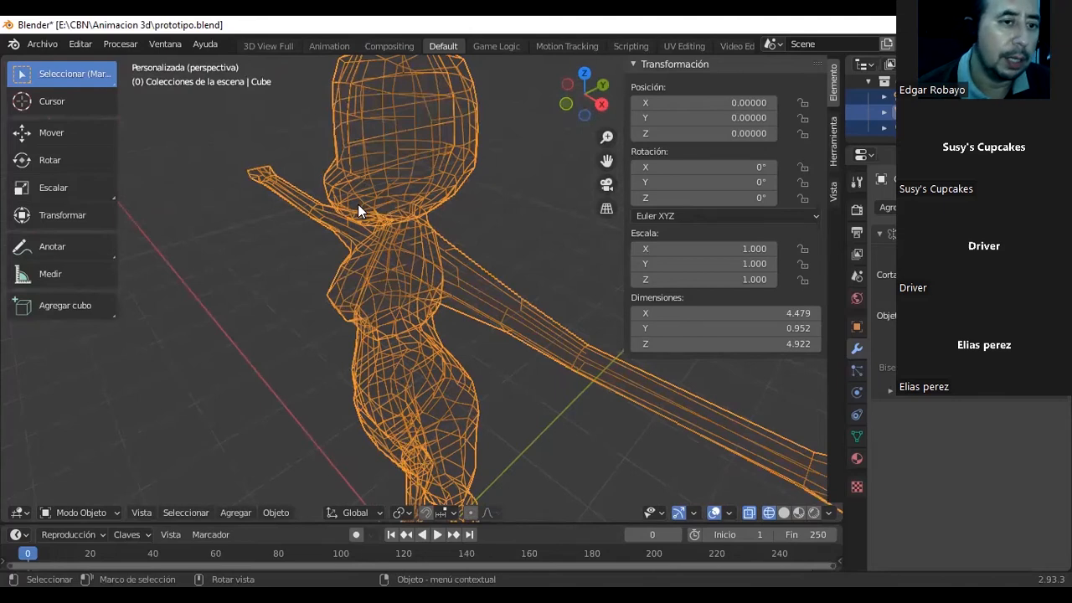
middle_drag(341, 199, 408, 168)
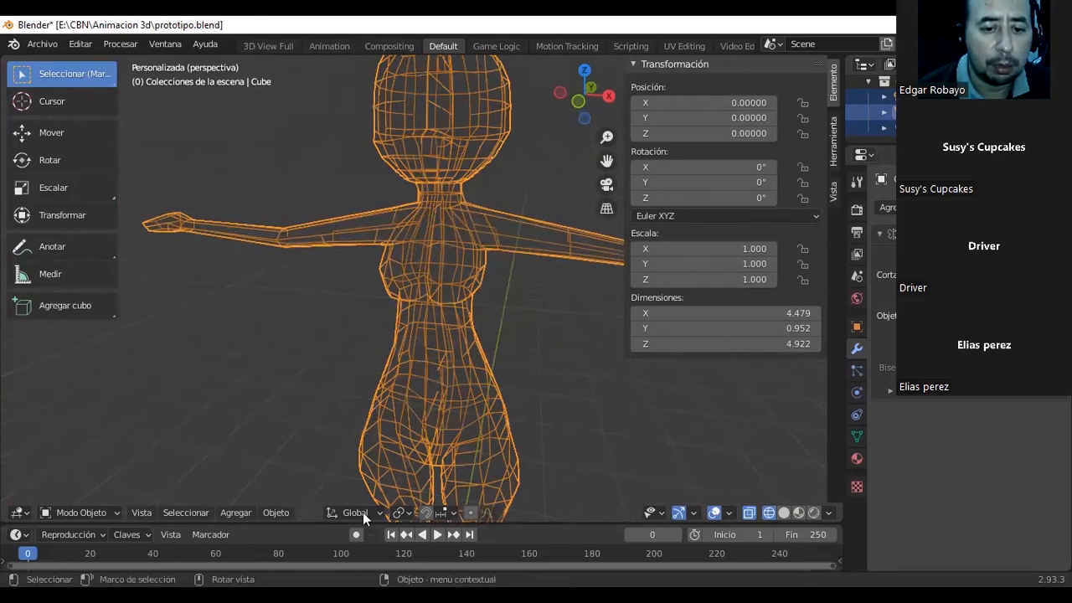
click(243, 517)
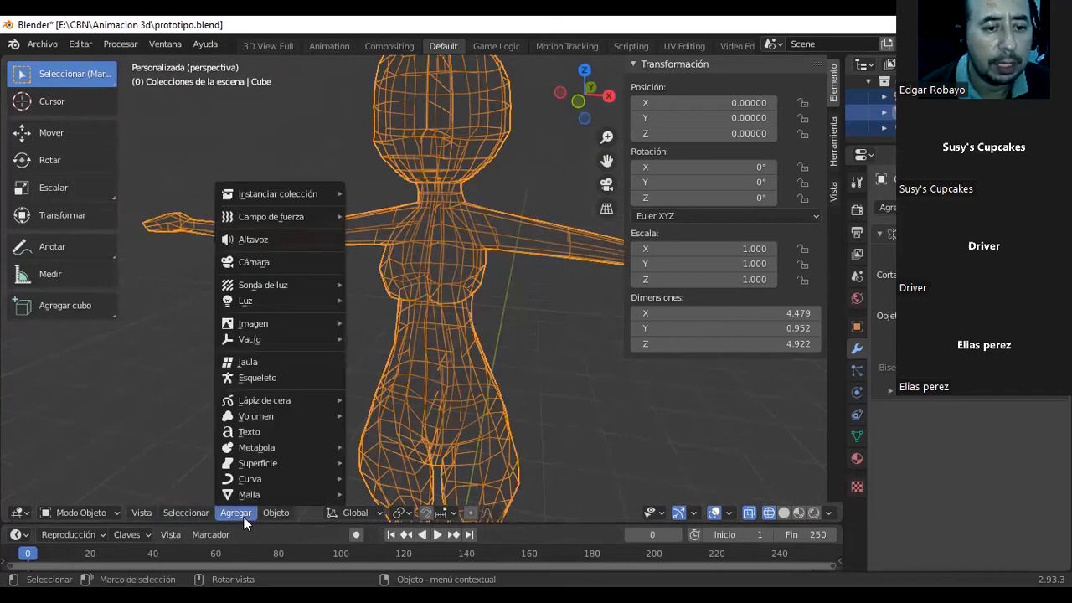
click(308, 379)
scroll(424, 393, down, 4)
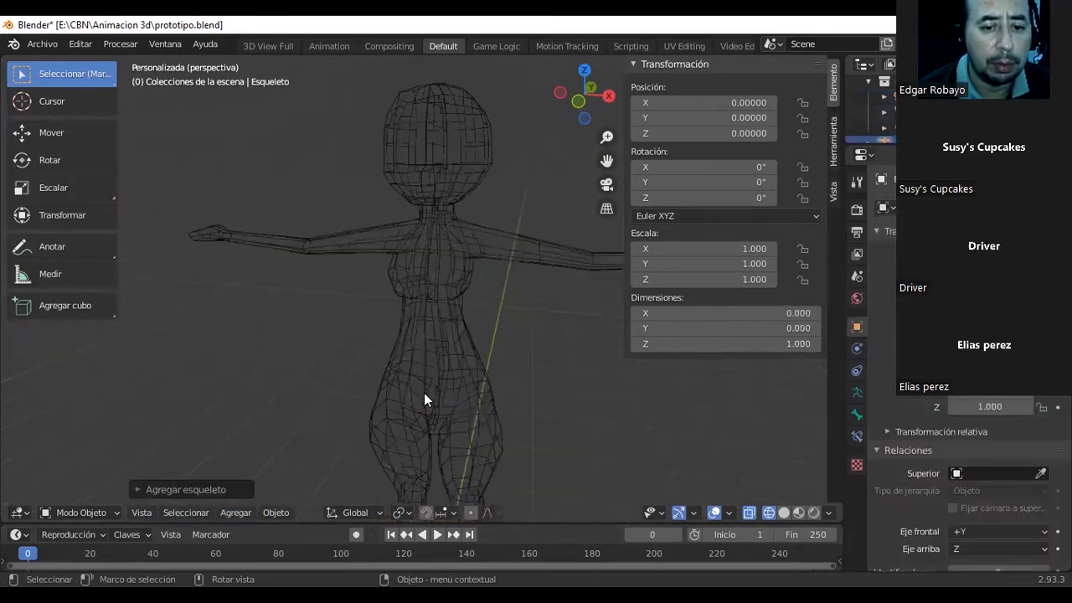
scroll(444, 433, down, 1)
scroll(433, 427, down, 1)
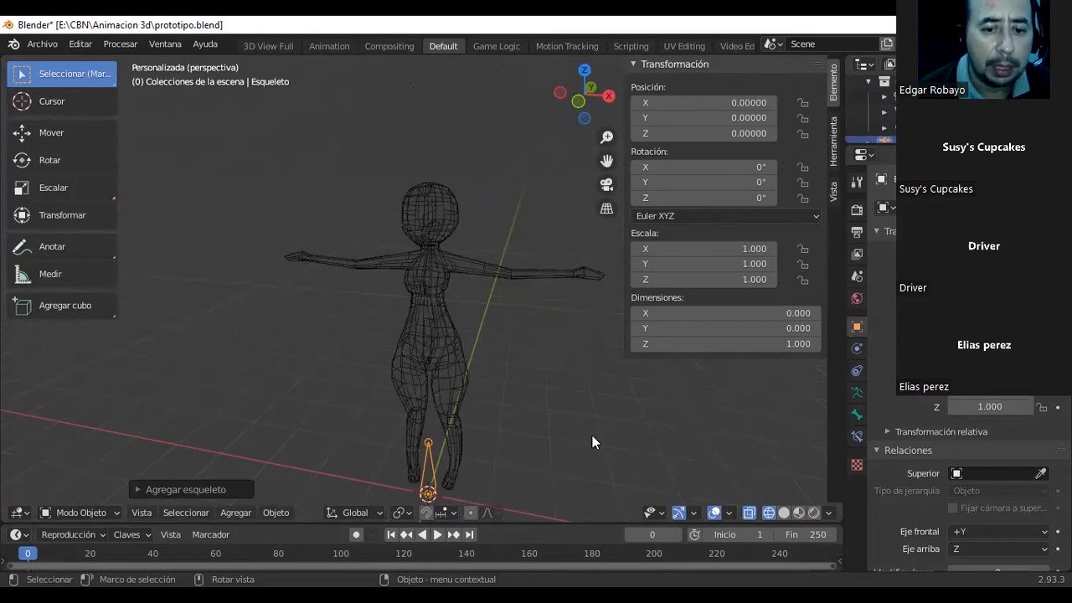
Move the armature up into the character's torso to about Z 2.99 and shift it to about Y -0.05.
click(43, 134)
drag(436, 419, 443, 267)
middle_drag(443, 269, 305, 269)
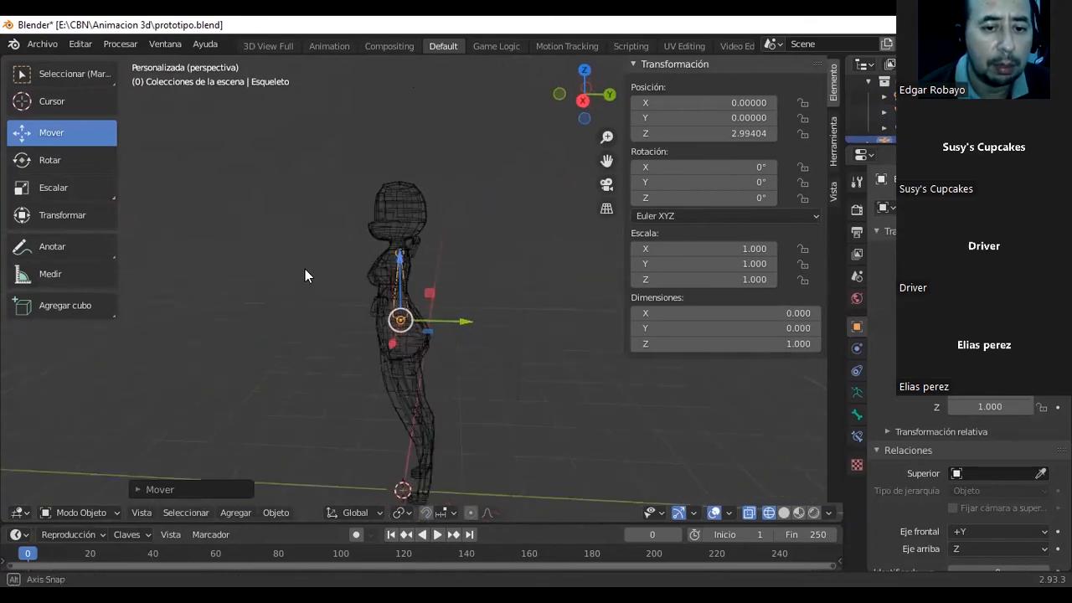
drag(452, 315, 459, 318)
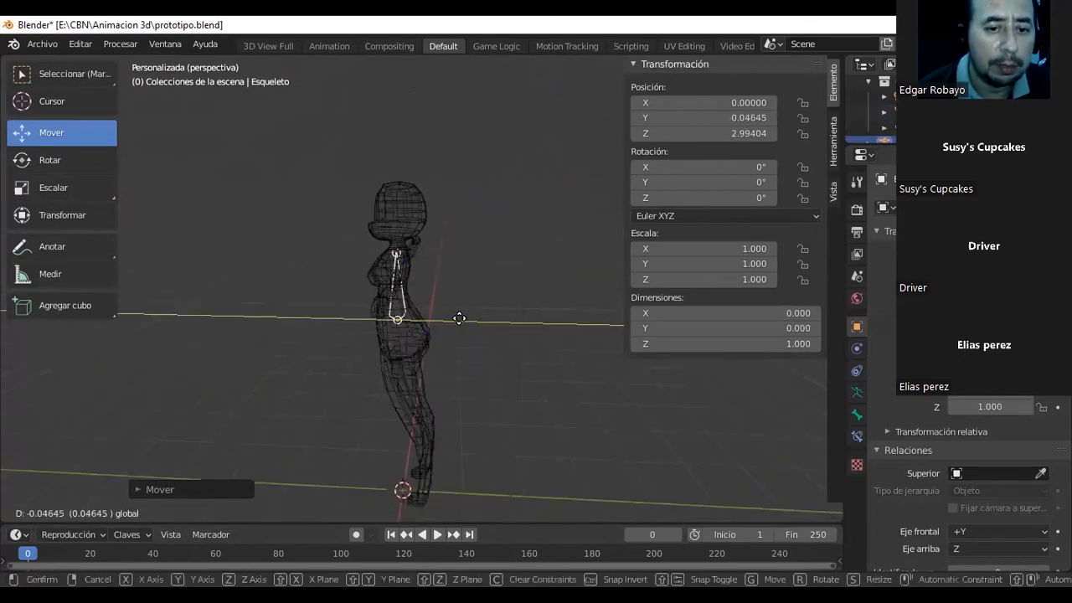
click(458, 319)
scroll(455, 318, up, 5)
middle_drag(431, 310, 515, 350)
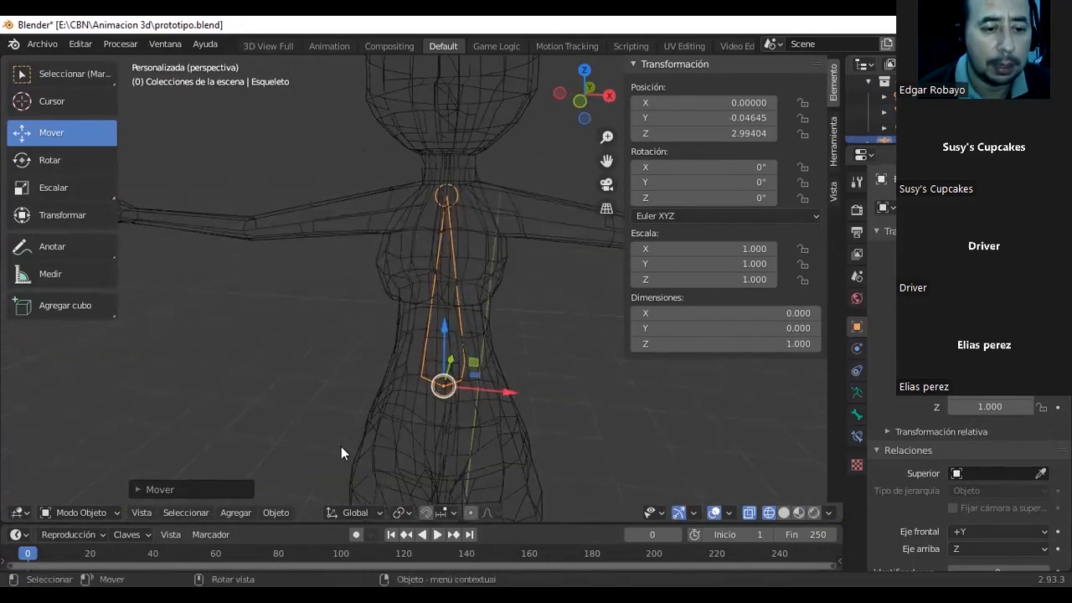
Put the armature in Edit Mode and extrude a neck bone about 0.46 long upward from the torso bone's tip.
click(111, 510)
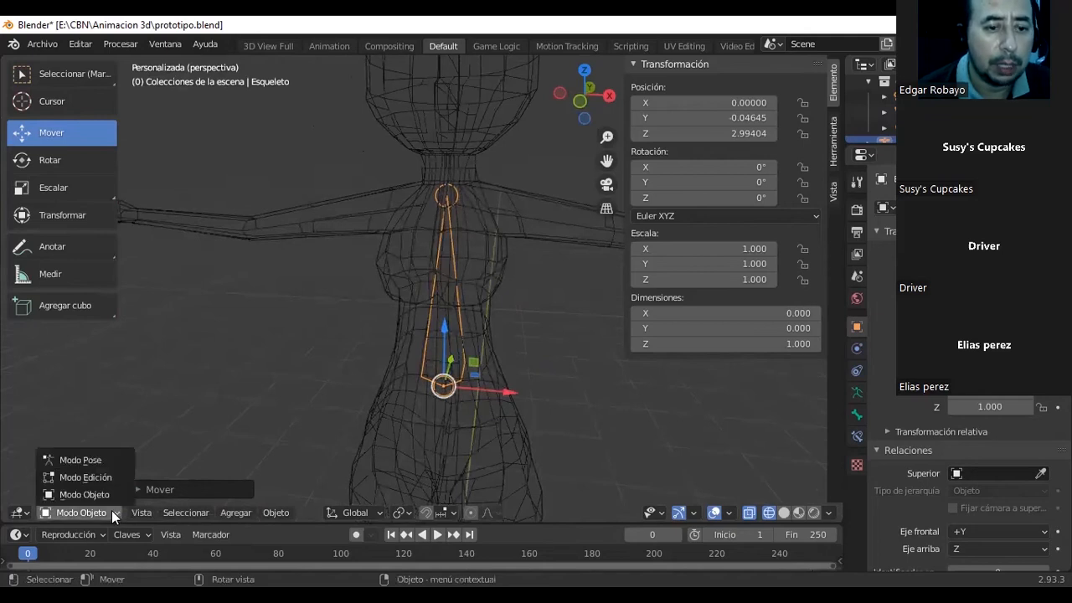
click(74, 478)
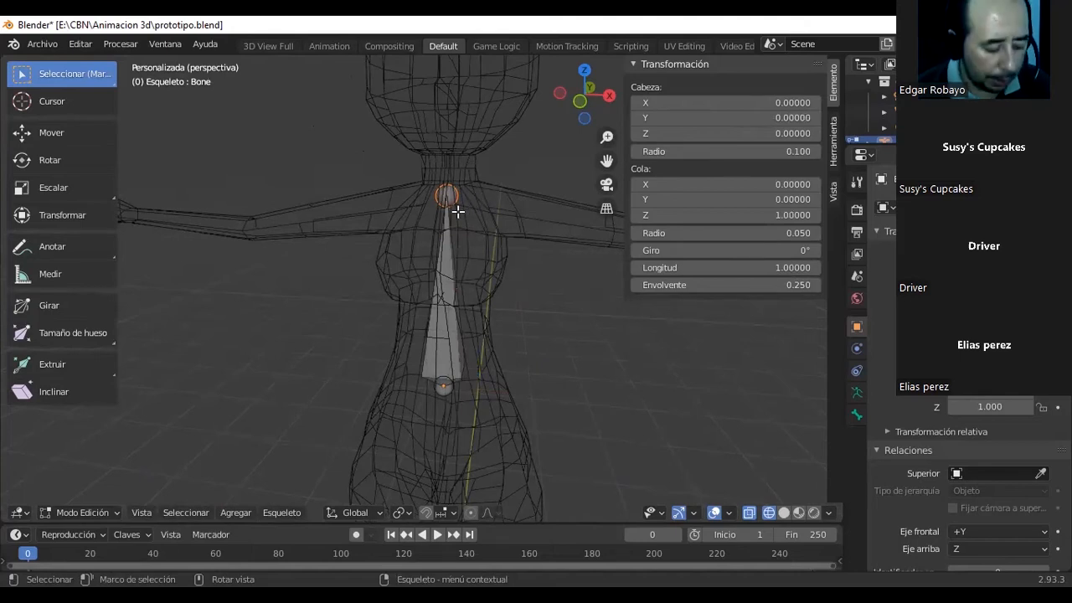
key(e)
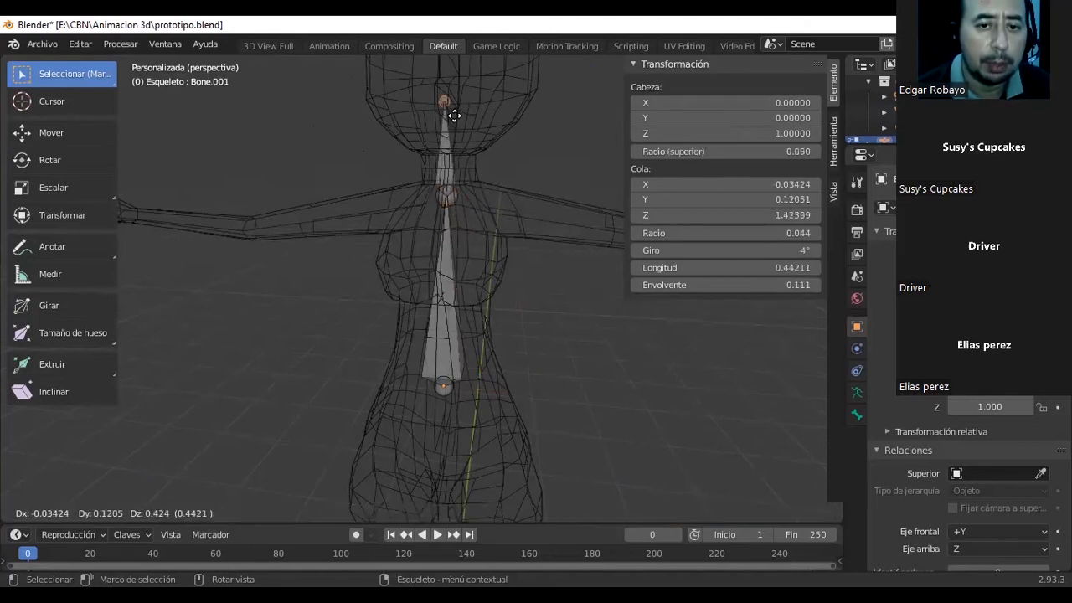
click(453, 113)
middle_drag(454, 115, 370, 134)
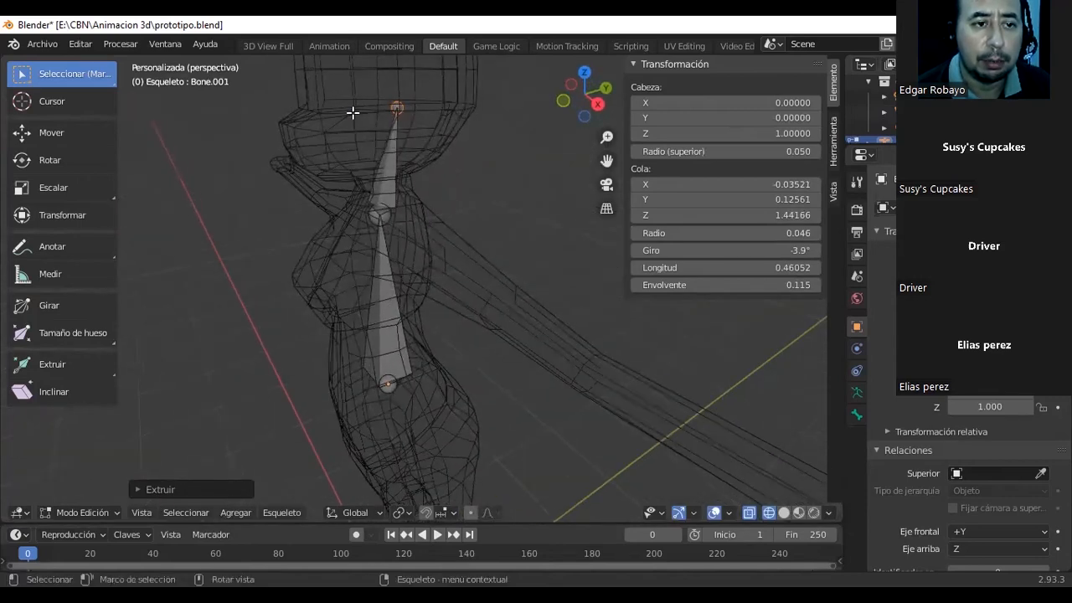
Move the neck bone's tip along Y to about 0.02 so it sits centred under the head.
click(79, 133)
drag(439, 107, 411, 108)
mouse_move(413, 155)
middle_down()
mouse_move(512, 160)
mouse_move(426, 144)
middle_up()
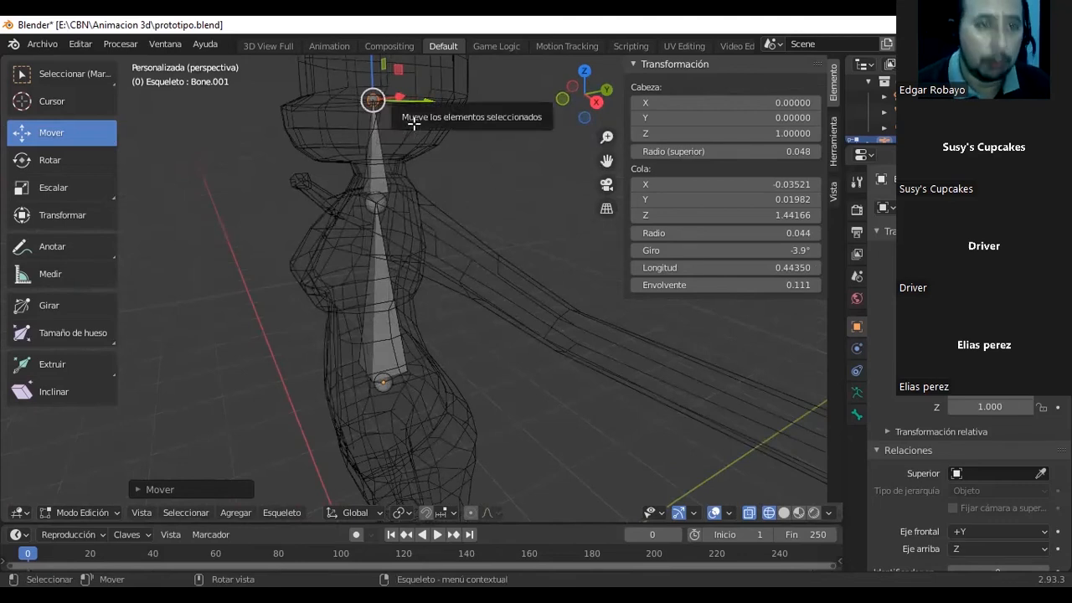
Extrude a head bone upward from the neck bone's tip and move its end along Y to about -0.11.
middle_drag(429, 239, 507, 230)
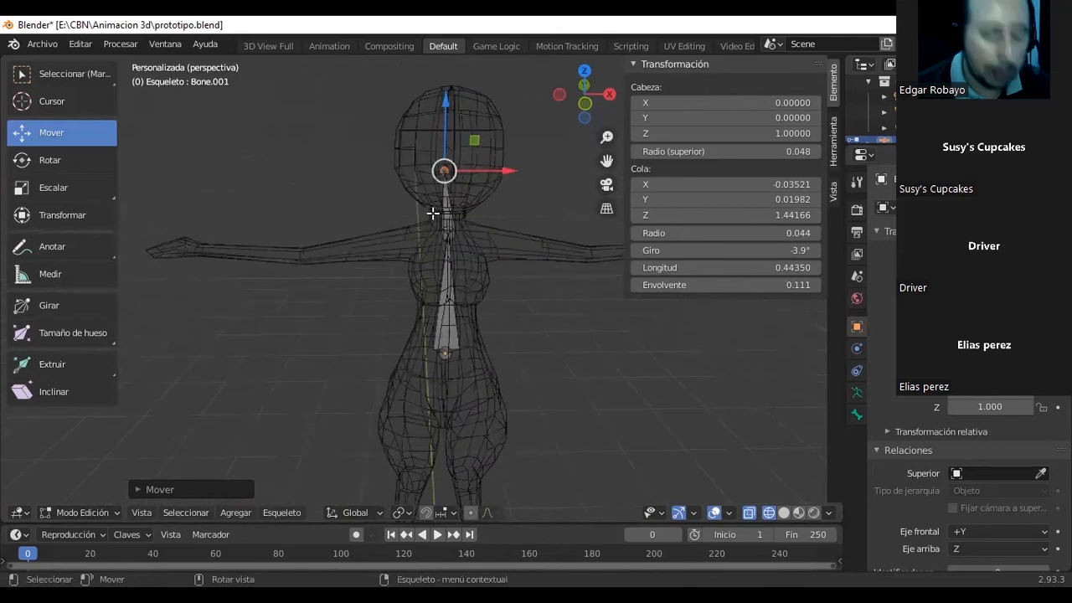
key(e)
click(430, 151)
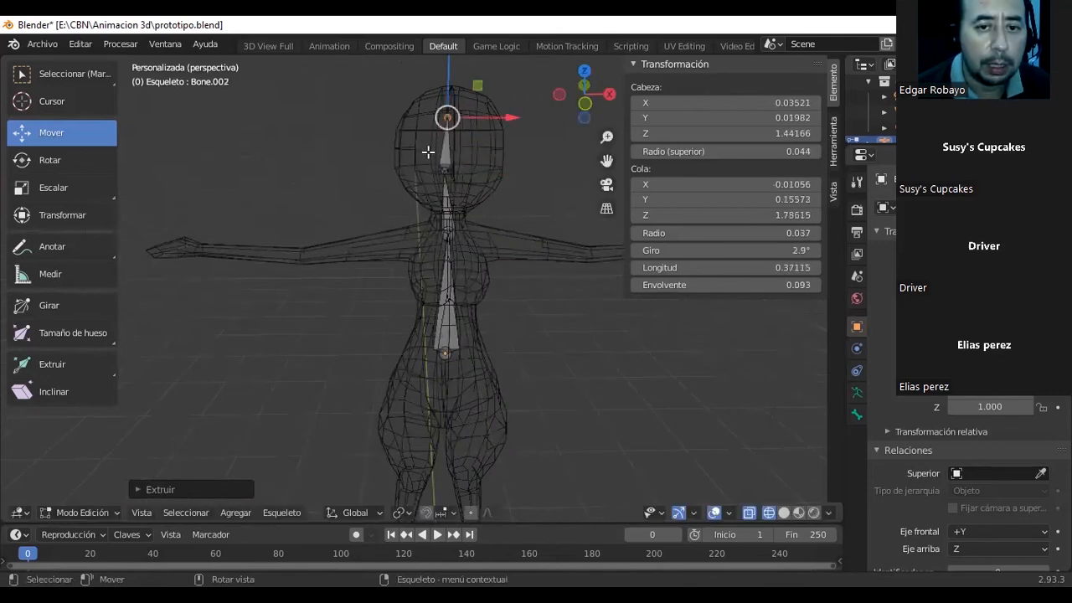
middle_drag(434, 151, 303, 153)
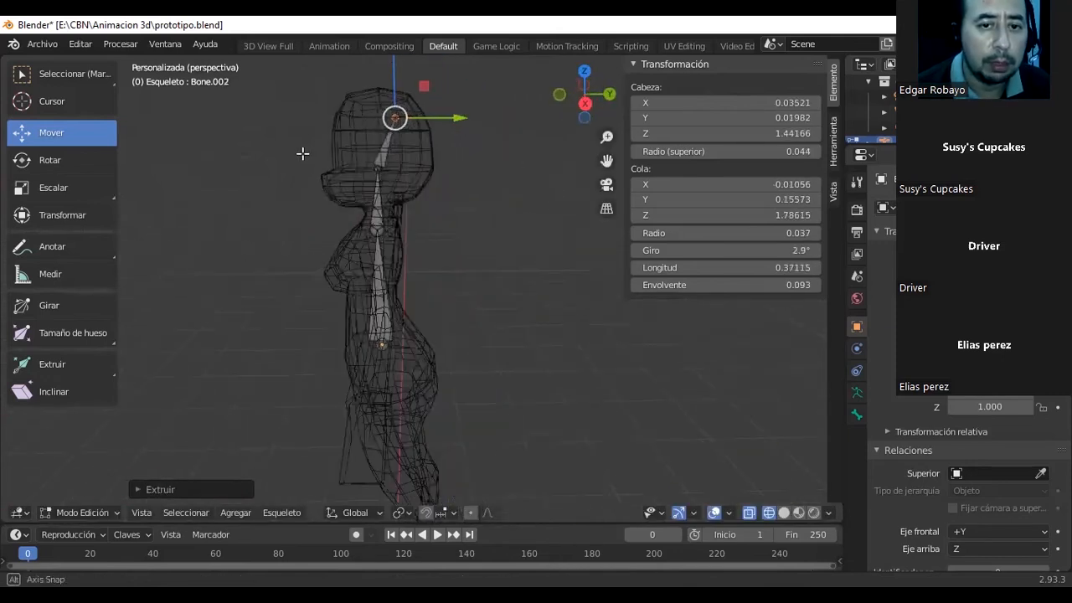
key(g)
key(y)
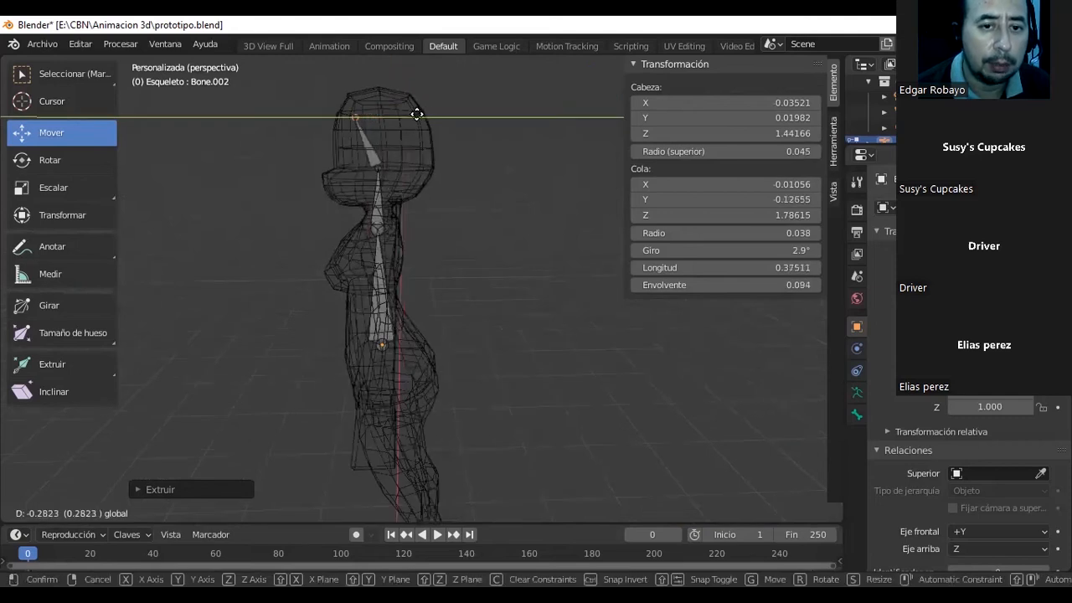
click(418, 113)
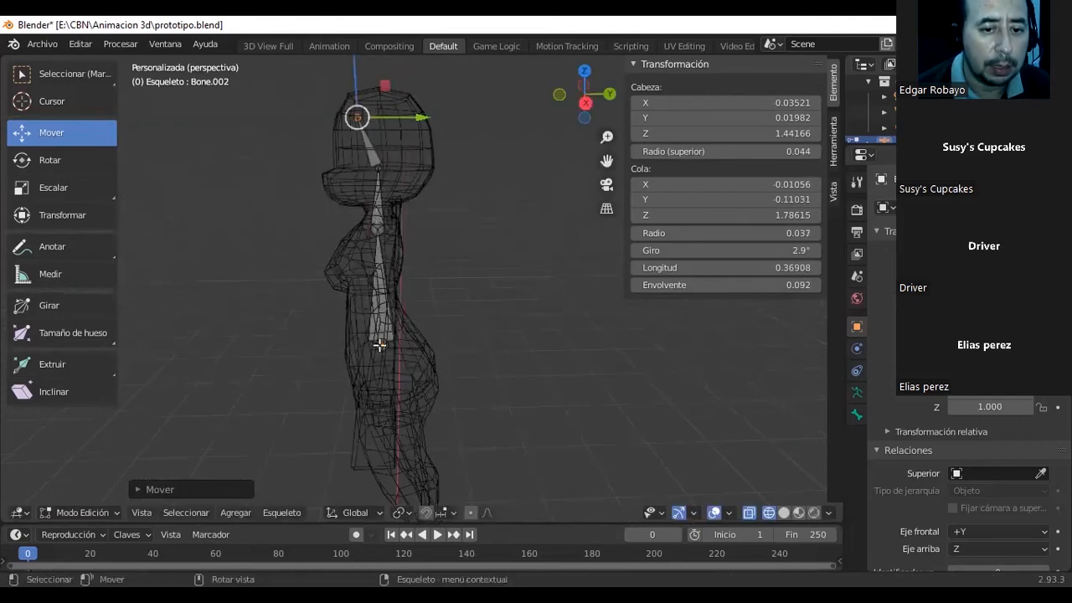
Extrude a bone from the torso bone's base down into the pelvis and move its end along X to the body's centre line.
click(380, 343)
key(e)
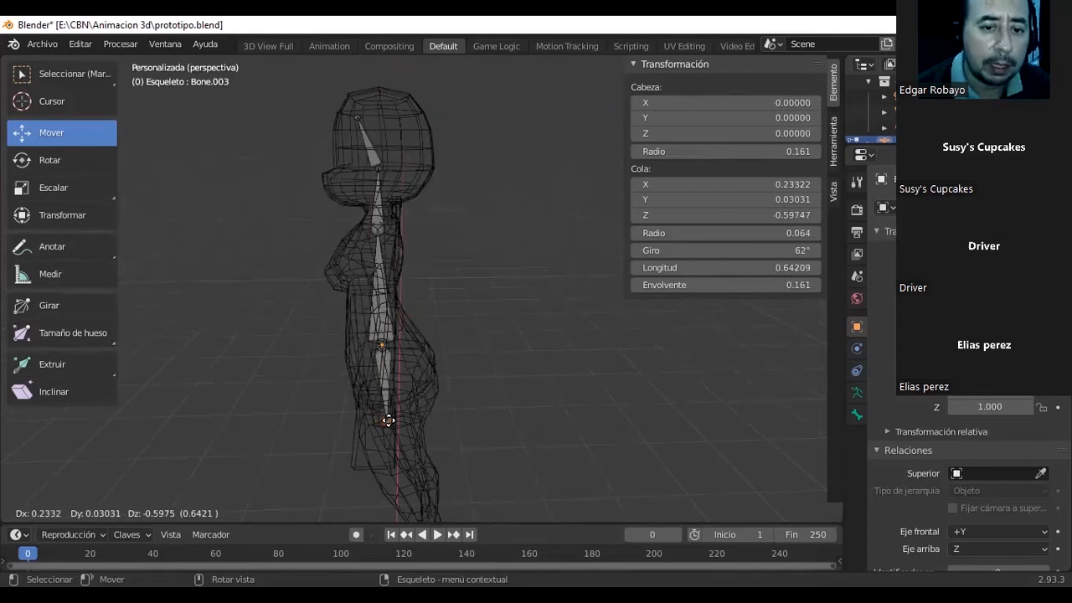
click(388, 421)
middle_drag(535, 386, 570, 356)
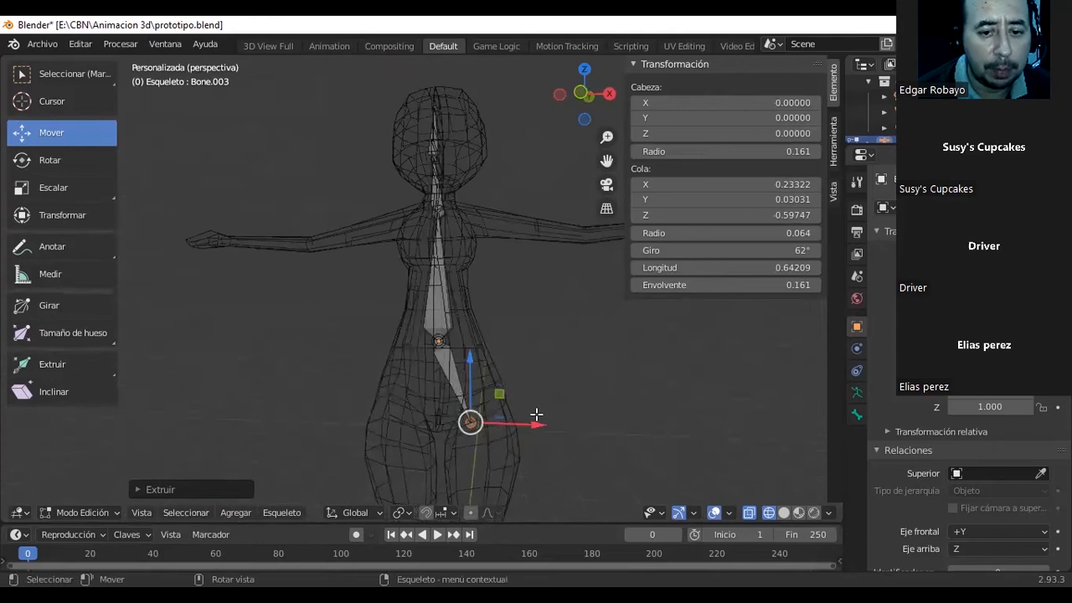
drag(537, 424, 507, 426)
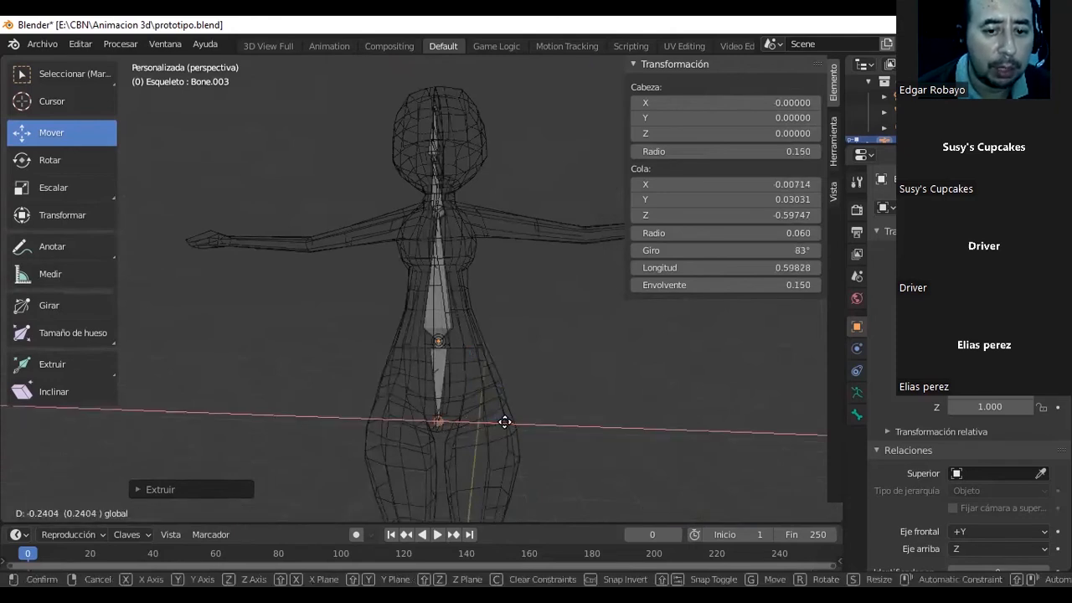
Nudge the pelvis bone's end along X to about -0.001 and deselect the bones.
click(502, 423)
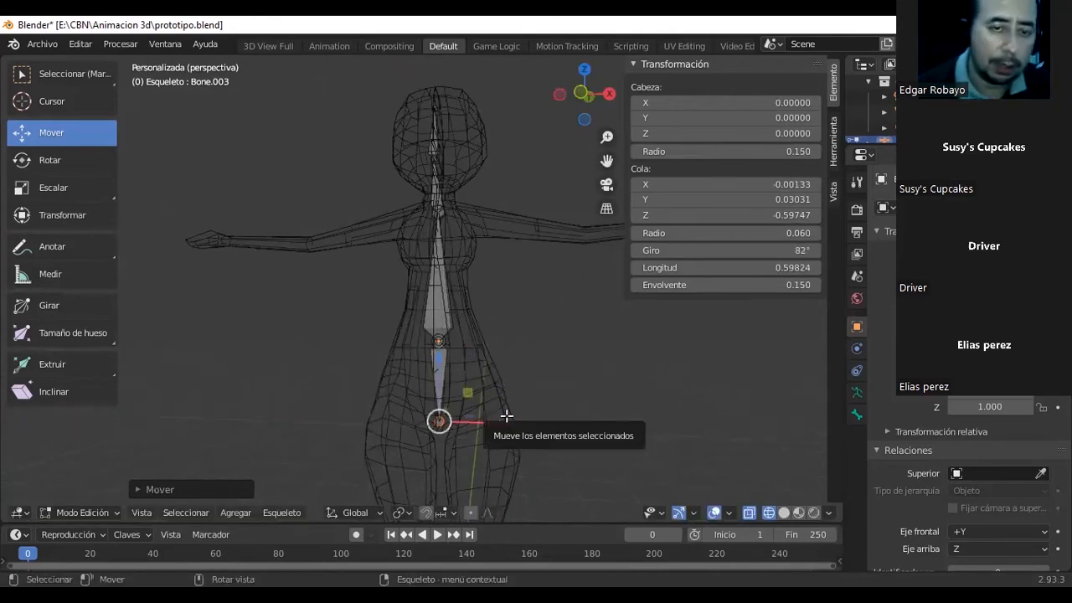
click(610, 328)
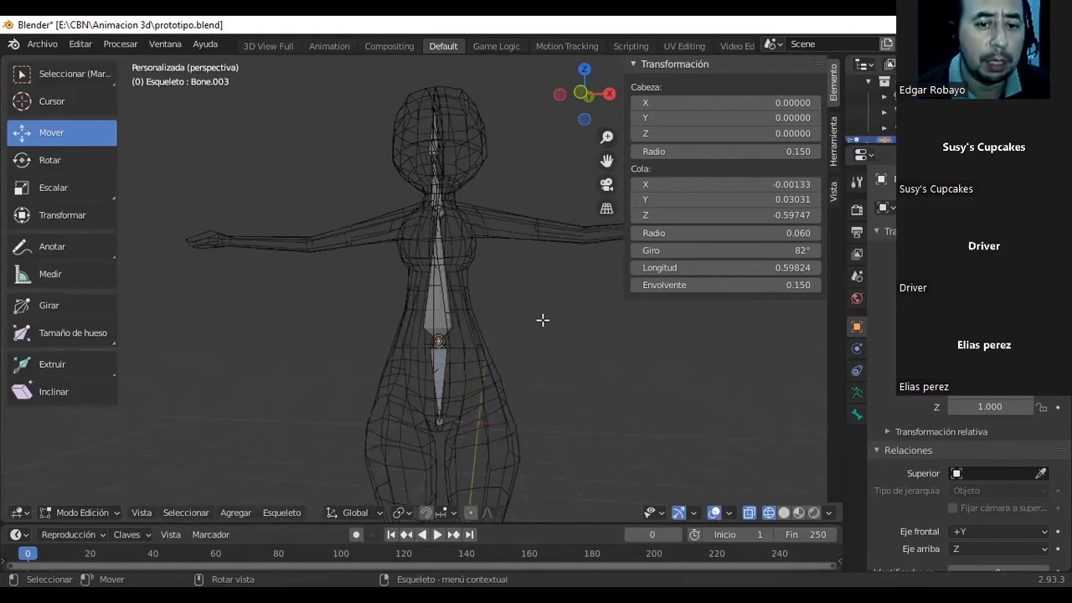
mouse_move(500, 318)
middle_down()
mouse_move(335, 338)
mouse_move(531, 330)
mouse_move(509, 329)
middle_up()
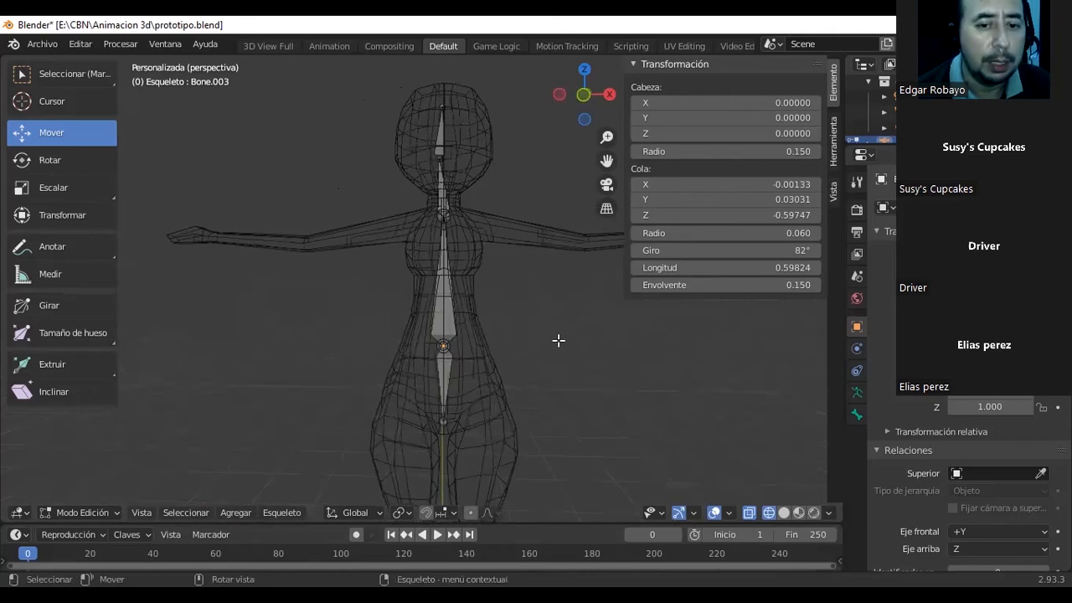
middle_drag(516, 329, 486, 327)
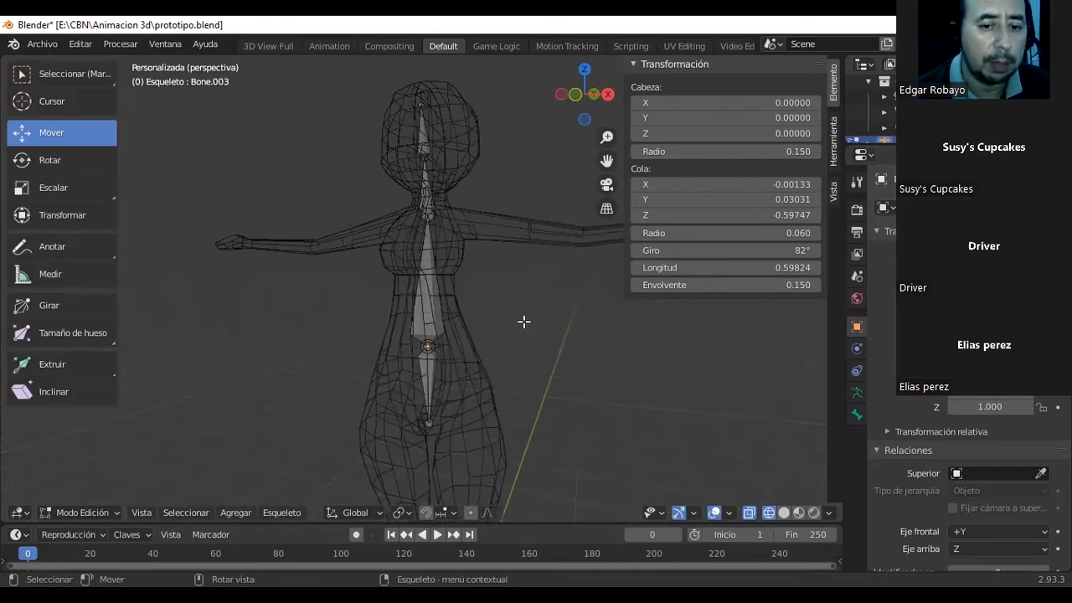
scroll(521, 326, down, 2)
mouse_move(520, 329)
middle_down()
mouse_move(586, 319)
mouse_move(528, 321)
middle_up()
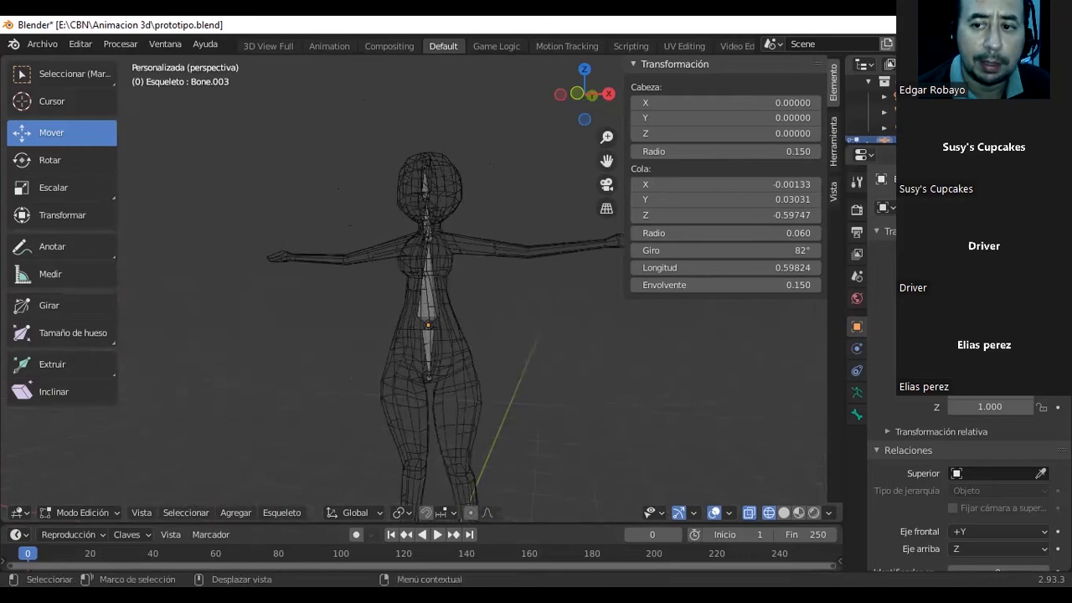
Enlarge the scene hierarchy area and expand the armature down to its individual bones.
drag(871, 143, 871, 299)
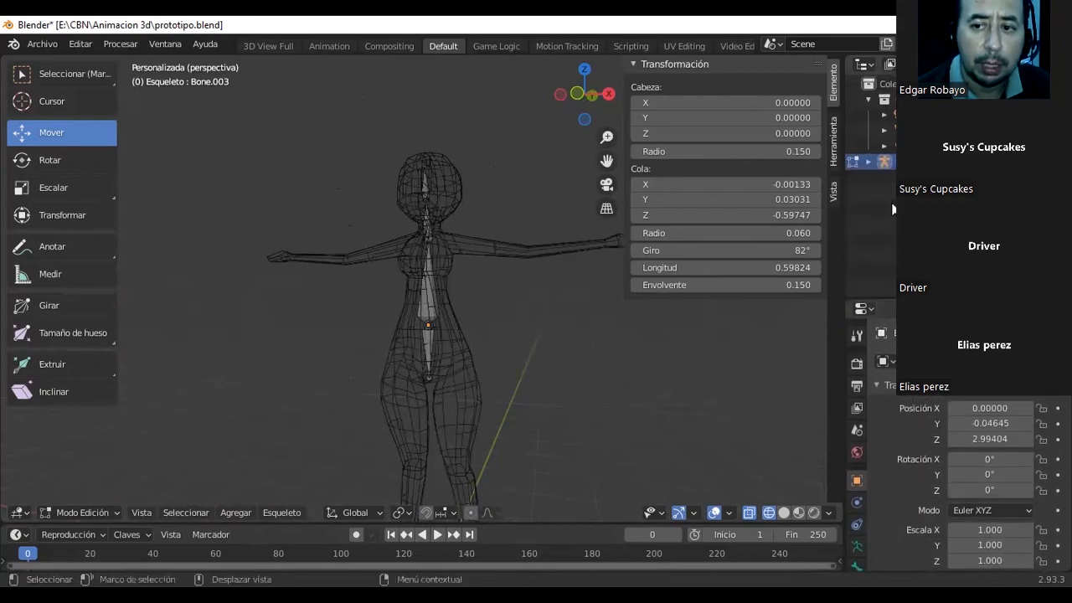
click(869, 163)
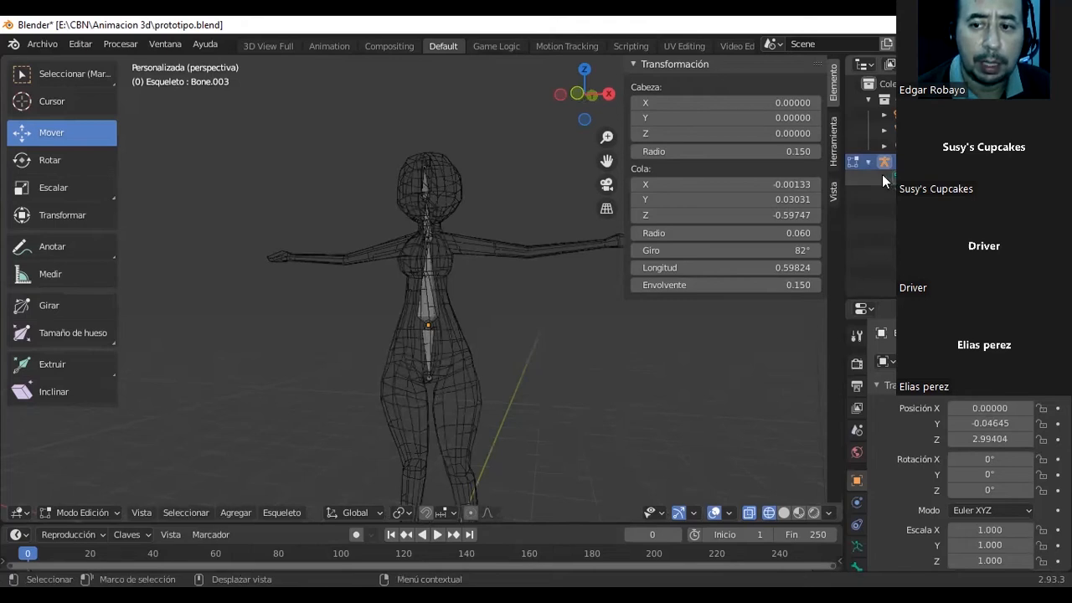
click(884, 177)
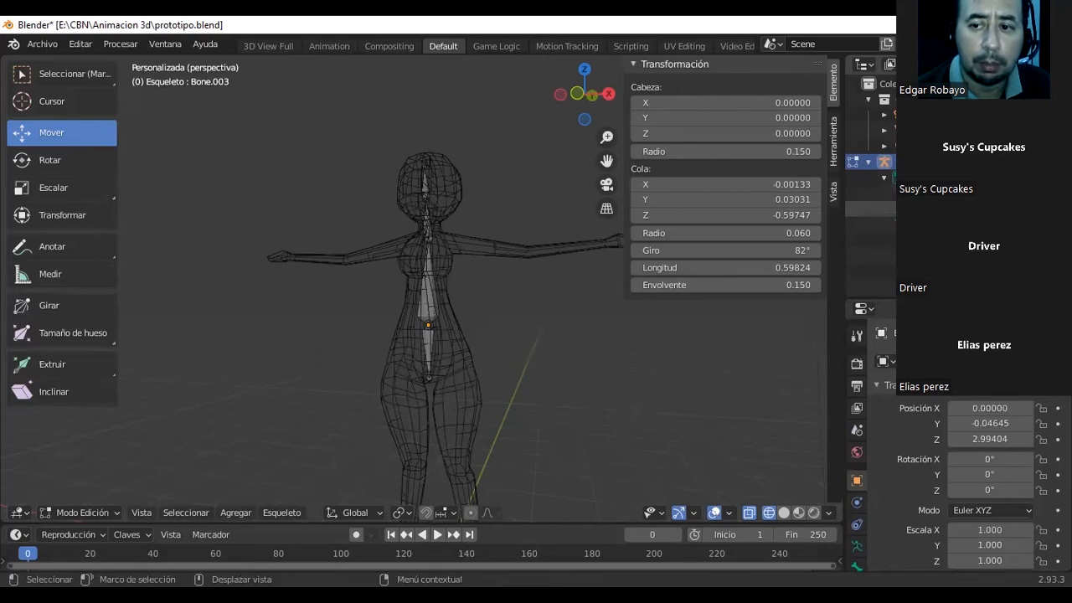
click(871, 208)
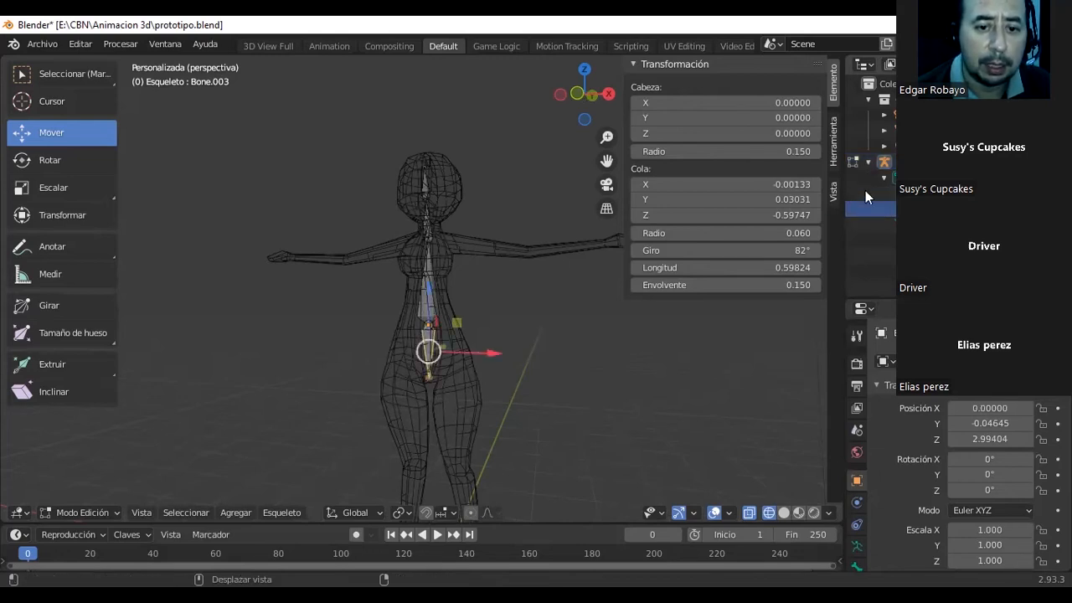
Rename the head bone as Cabeza and the neck bone as Cuello.
click(899, 193)
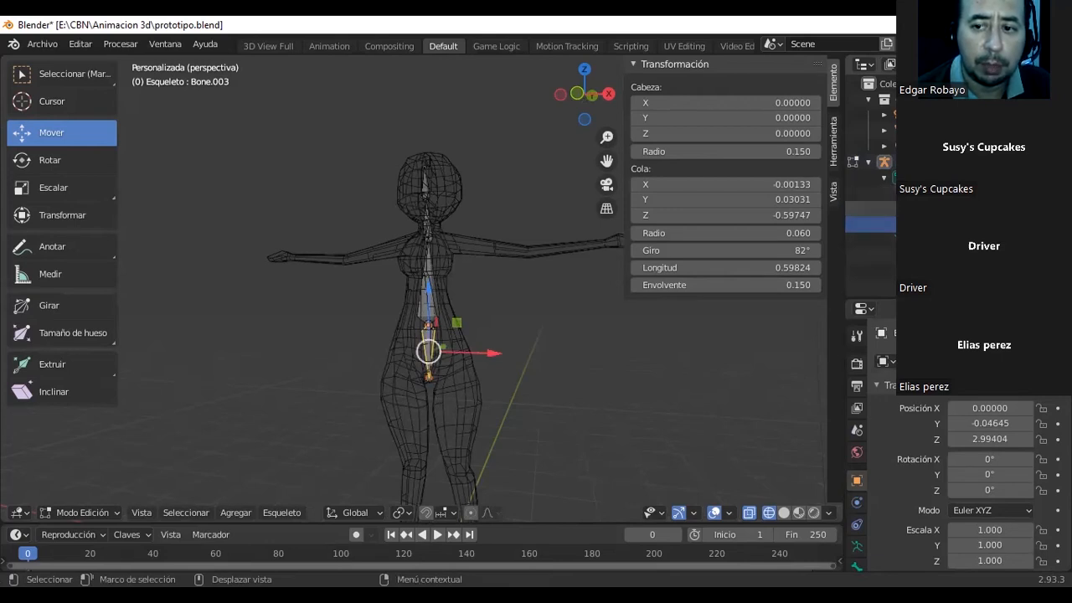
click(914, 209)
click(914, 225)
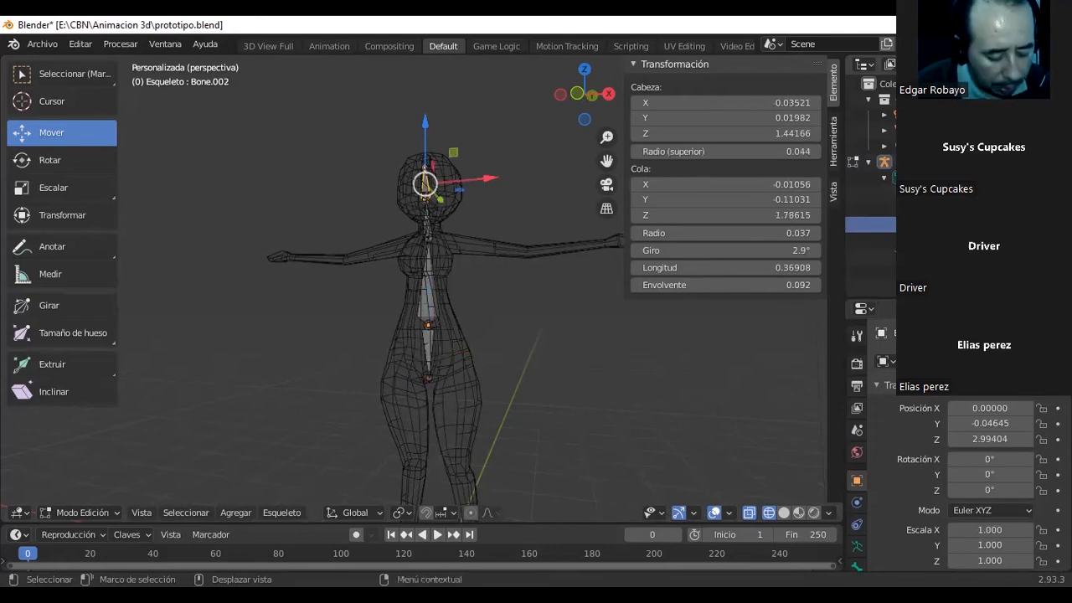
key(Return)
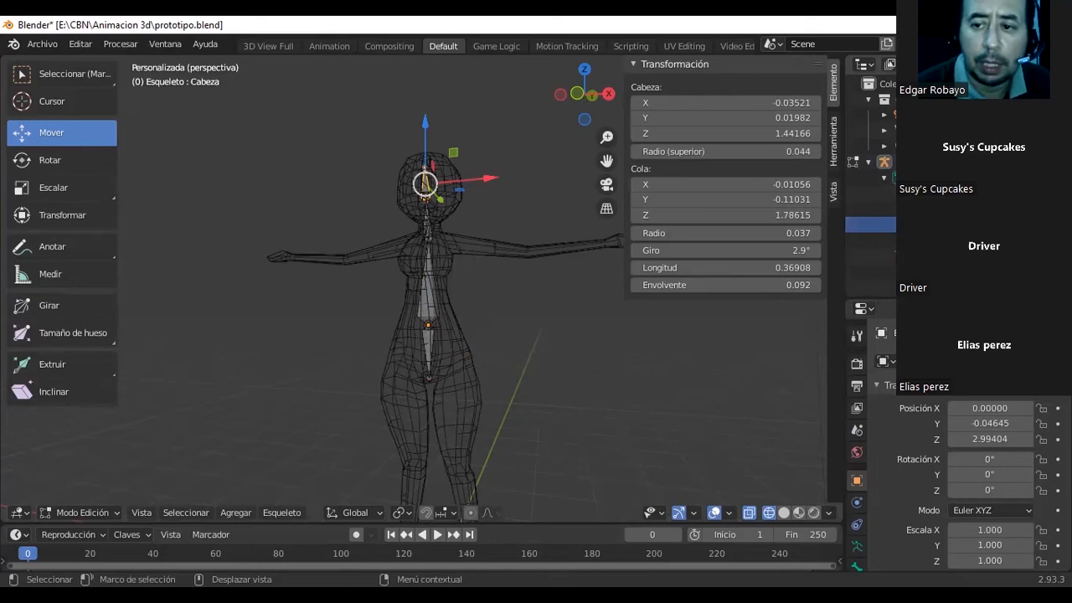
click(914, 209)
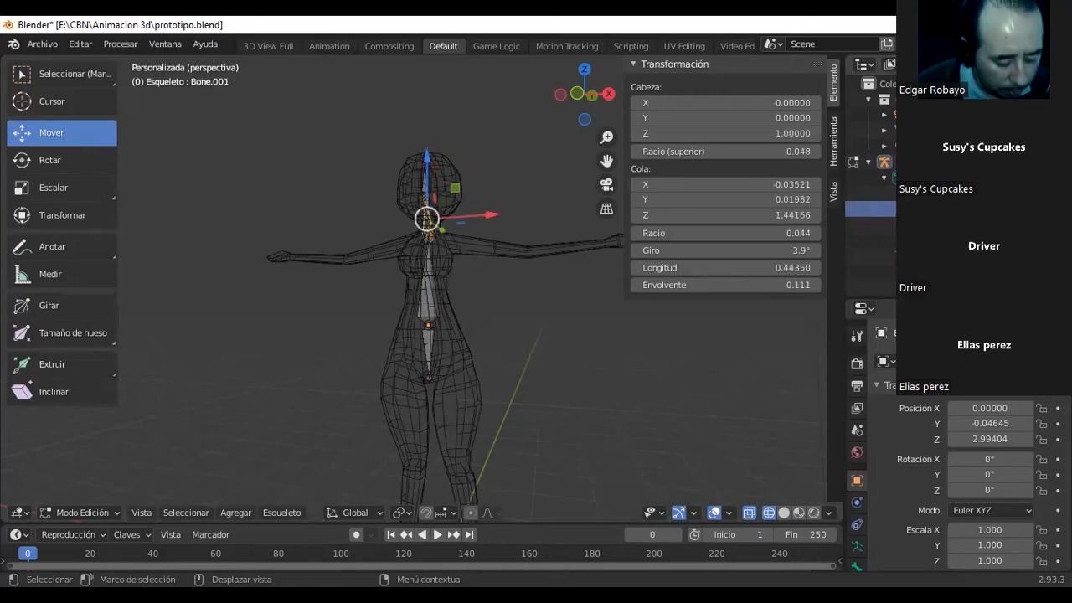
key(Return)
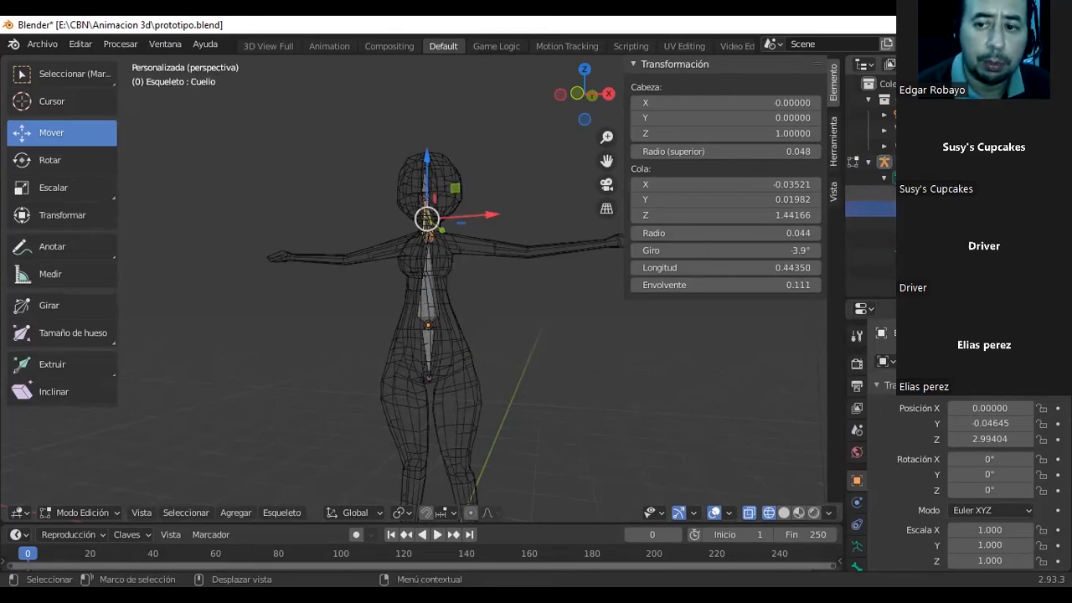
Rename the torso bone as Columna and the pelvis bone as Cadera.
click(915, 193)
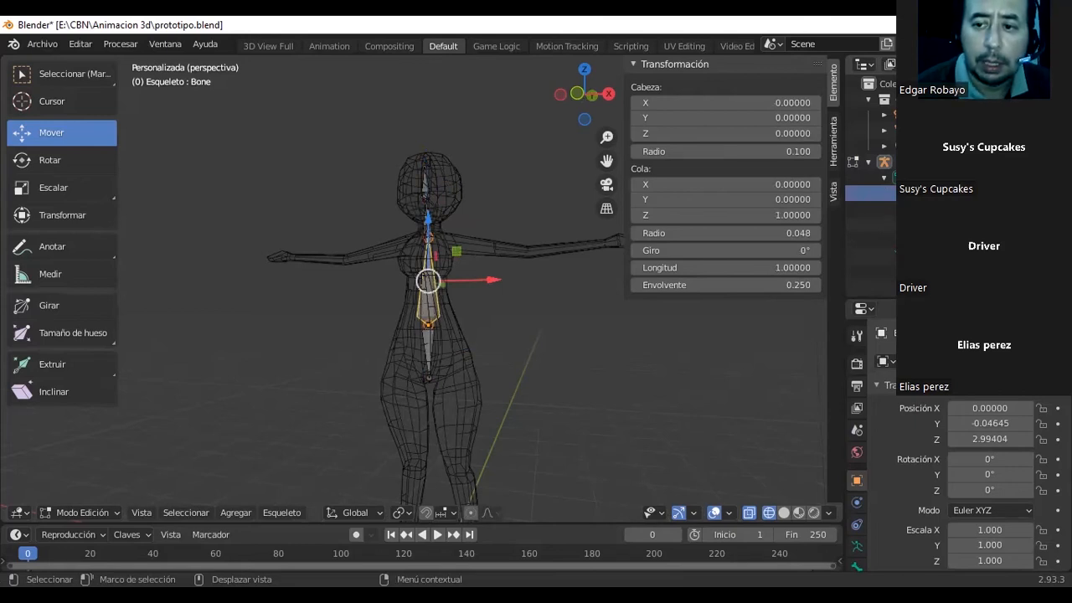
key(Return)
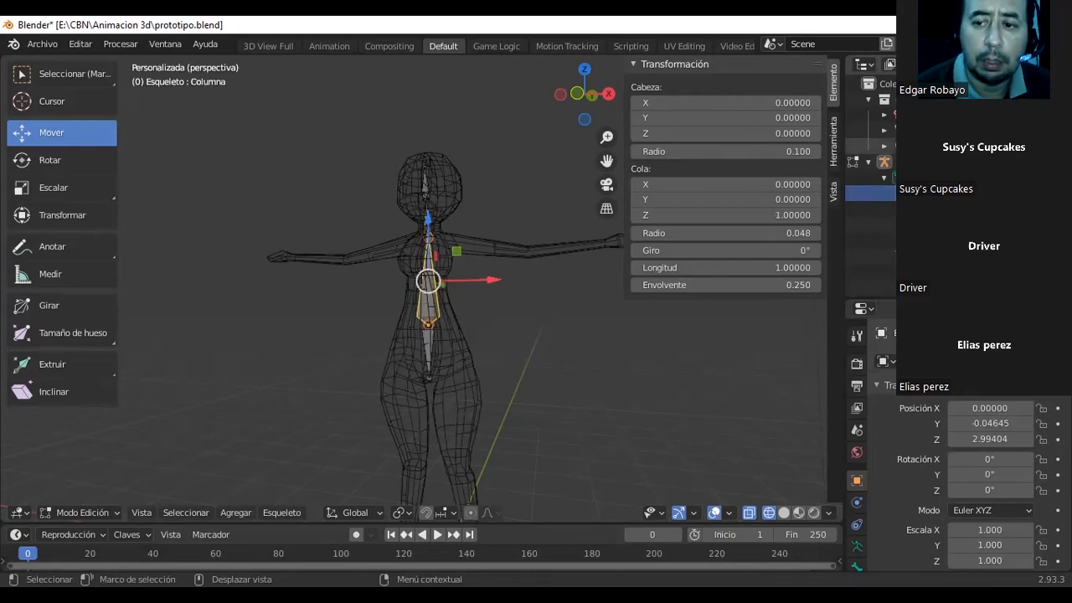
click(915, 241)
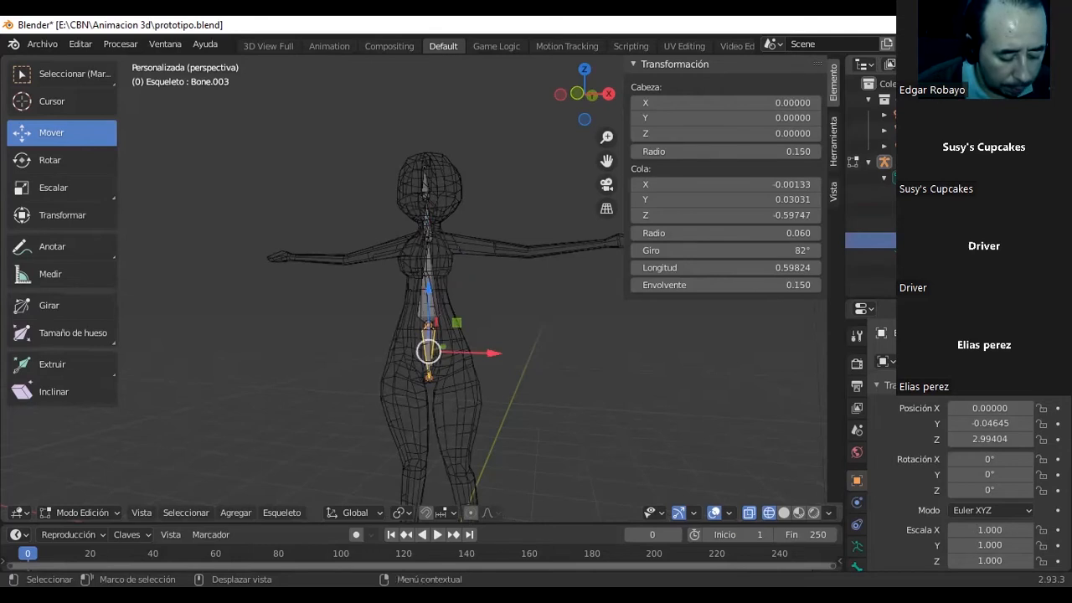
key(Return)
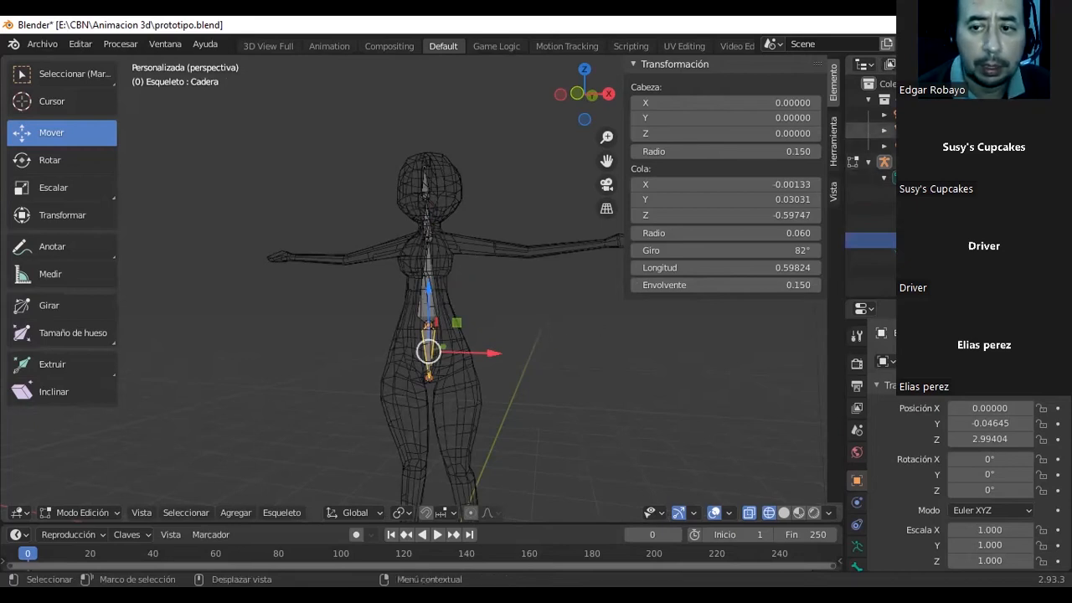
Leave Edit Mode for Object Mode, deselect everything and add a second, separate armature to the scene.
click(913, 130)
click(562, 336)
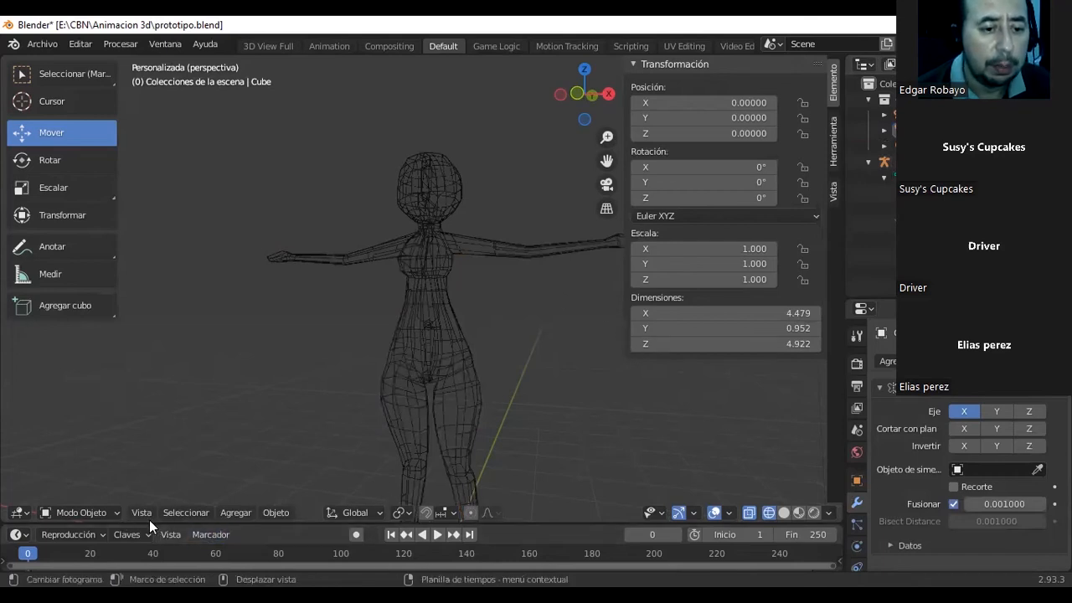
click(227, 514)
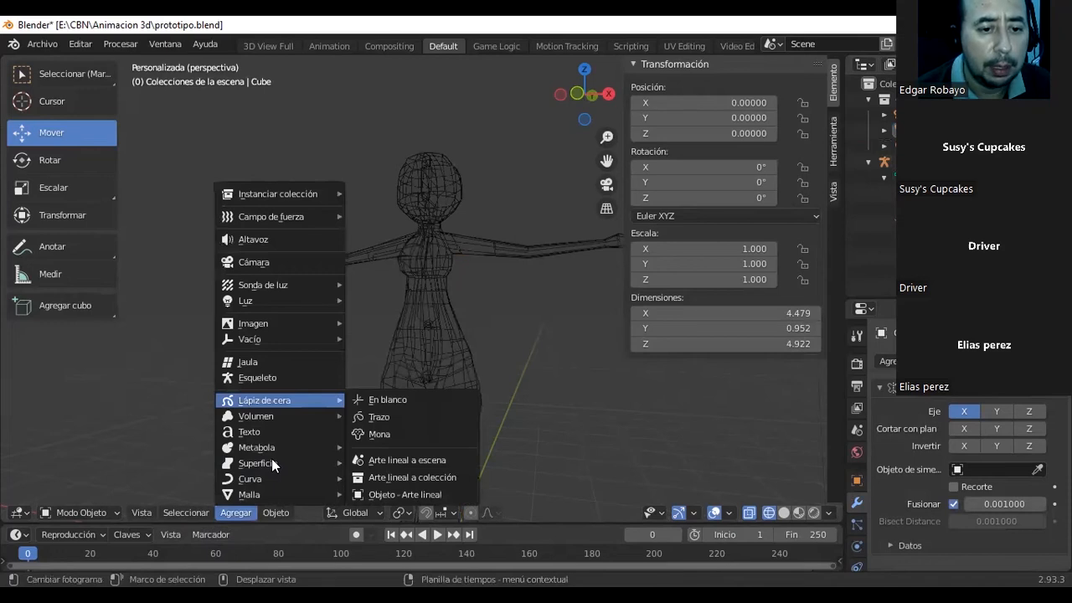
click(289, 377)
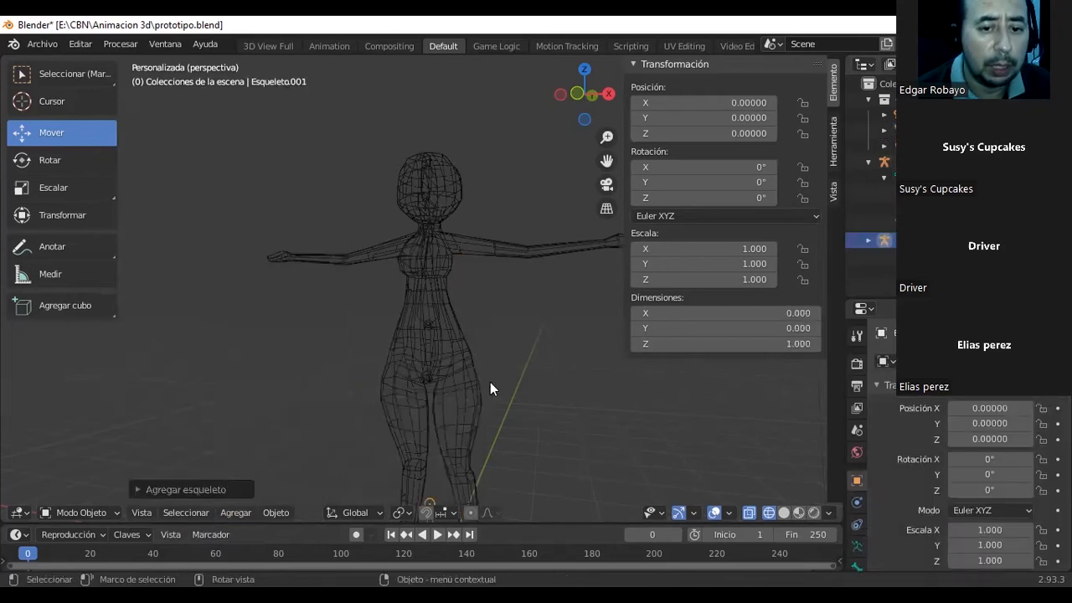
Move the new armature into the character's thigh on the +X side, at about X 0.28 and Z 1.64.
scroll(490, 386, down, 2)
scroll(490, 392, down, 2)
middle_drag(490, 392, 474, 406)
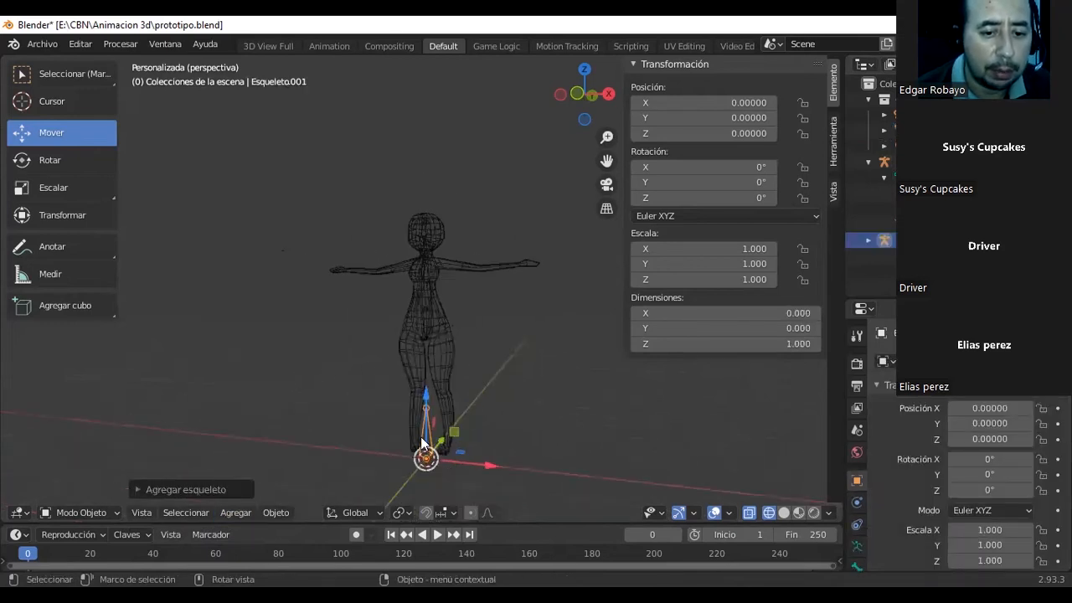
drag(427, 438, 458, 378)
scroll(458, 379, up, 3)
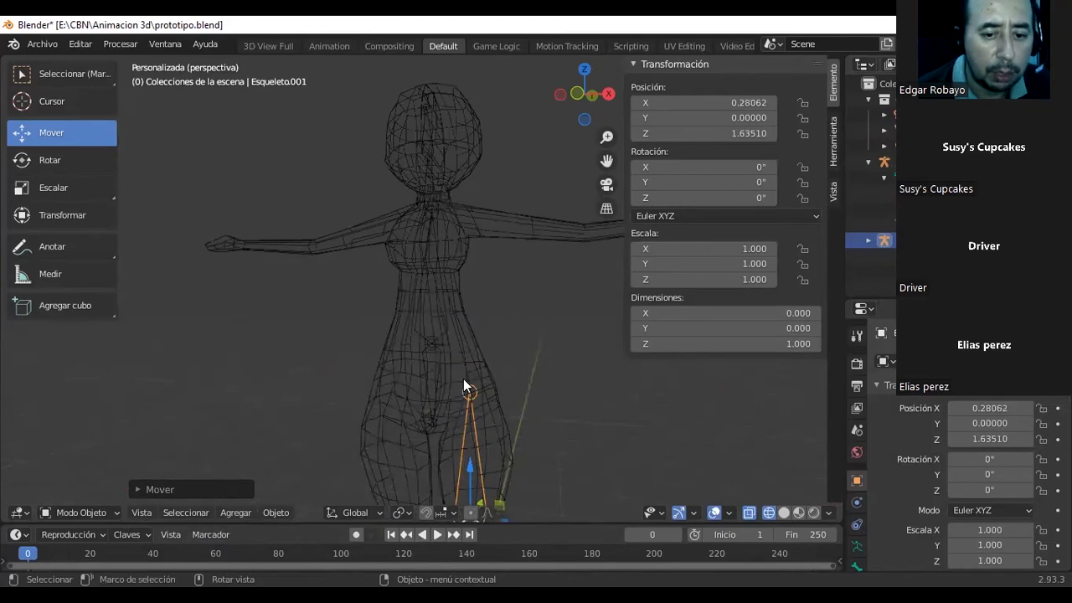
scroll(465, 381, down, 1)
middle_drag(474, 385, 529, 386)
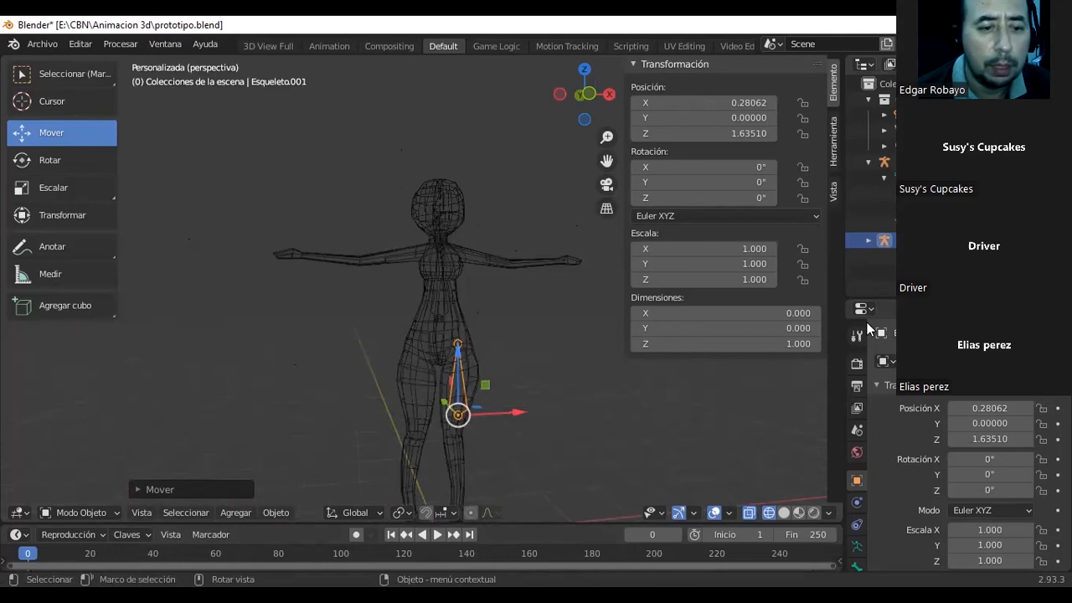
Scale the thigh armature down to about 0.83 on X, 0.86 on Y and 0.81 on Z.
click(33, 192)
drag(460, 369, 463, 373)
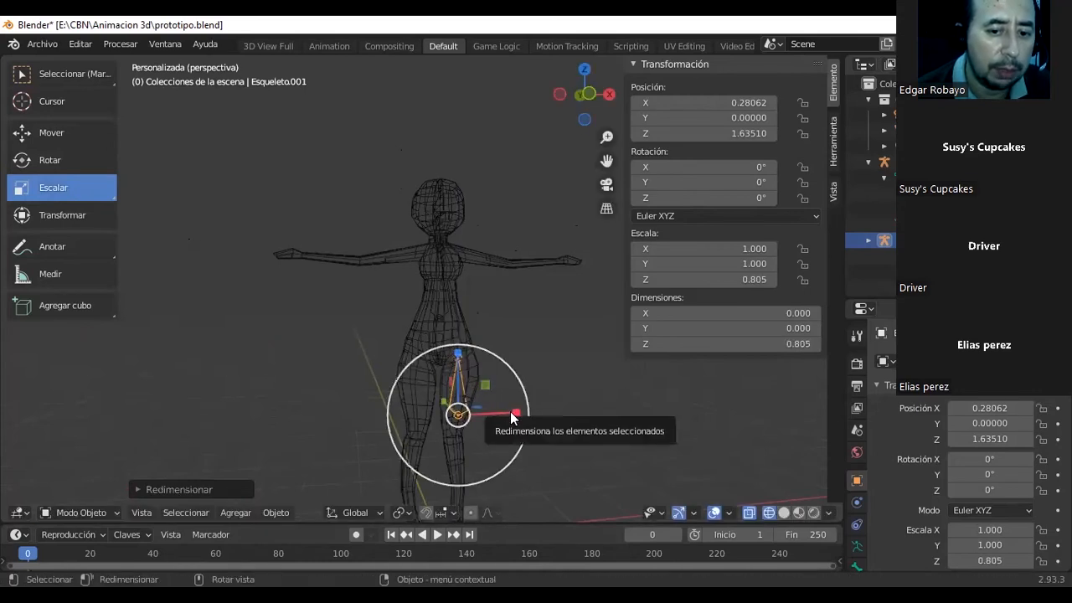
drag(508, 411, 494, 409)
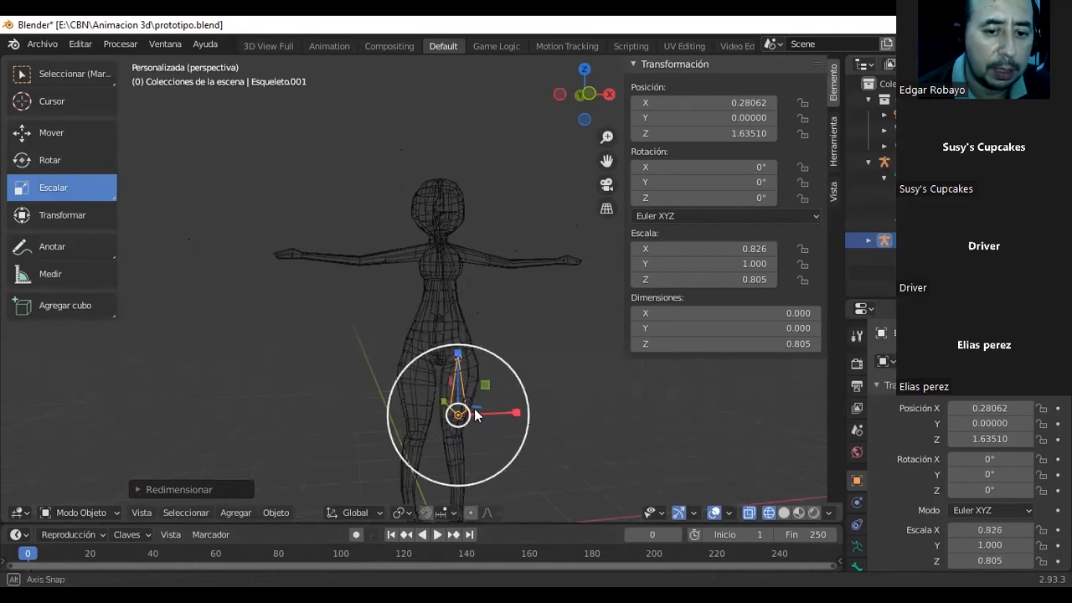
middle_drag(477, 412, 269, 406)
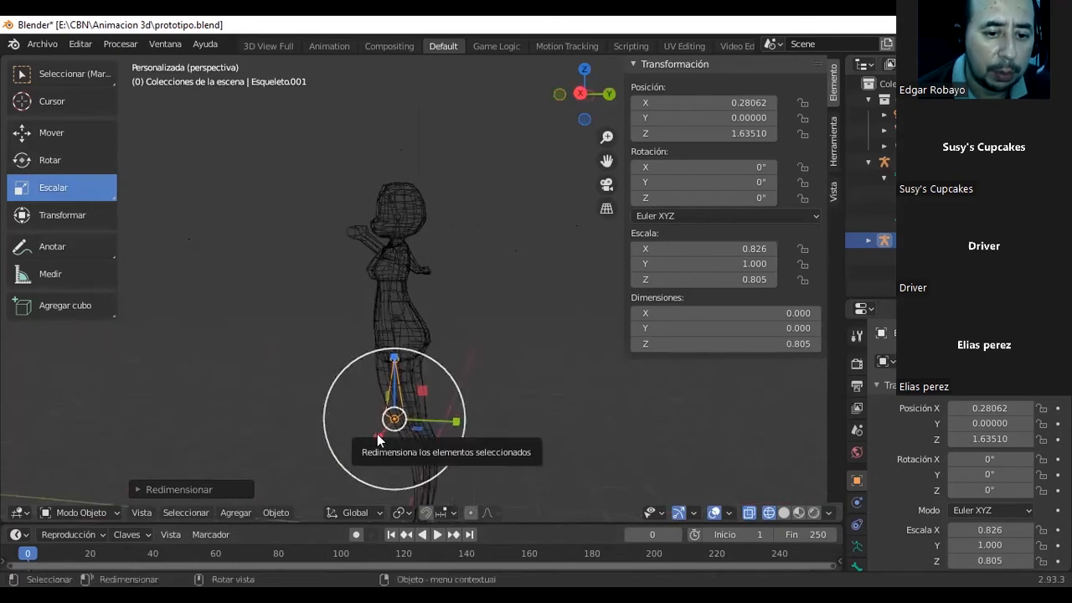
drag(453, 428, 426, 415)
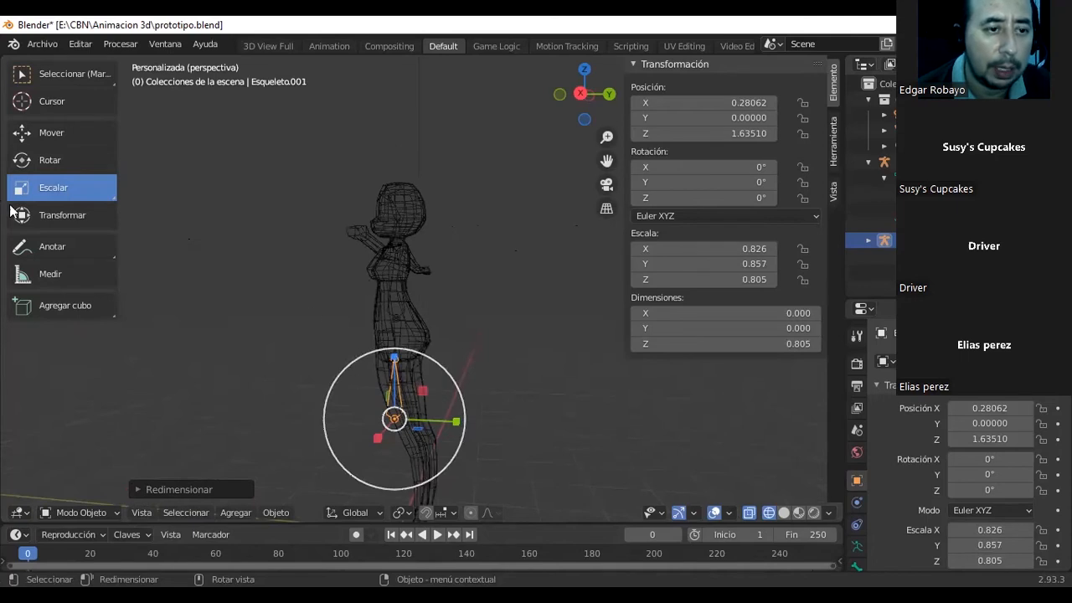
Move the thigh armature along Y to about 0.13 and rotate it to about 22.5° X, 4° Y and -21.3° Z.
click(32, 133)
drag(472, 421, 472, 424)
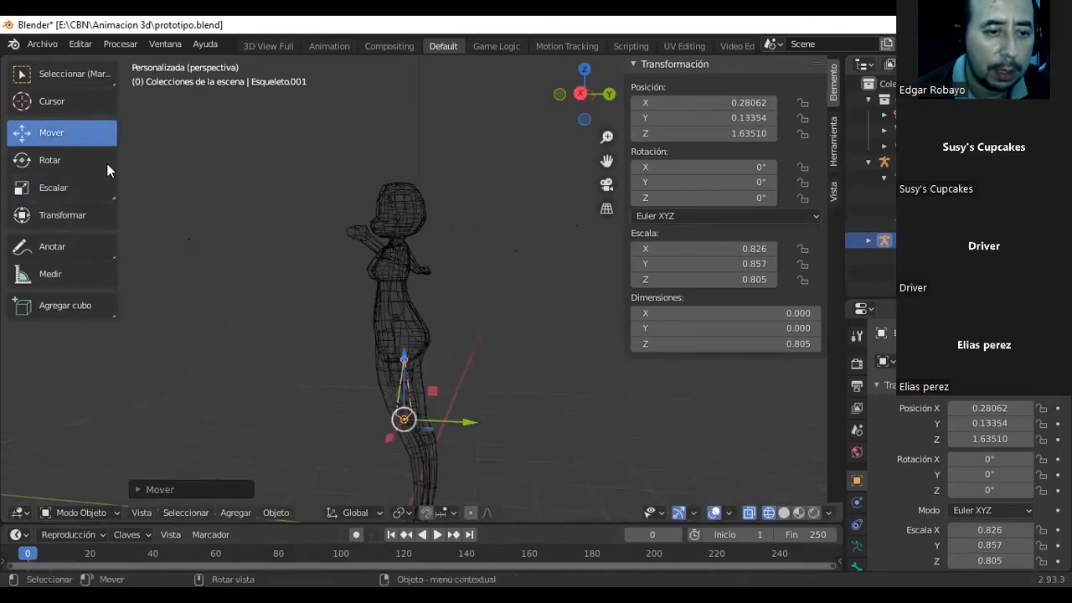
click(38, 161)
drag(431, 373, 438, 372)
mouse_move(438, 372)
middle_down()
mouse_move(593, 367)
mouse_move(437, 383)
middle_up()
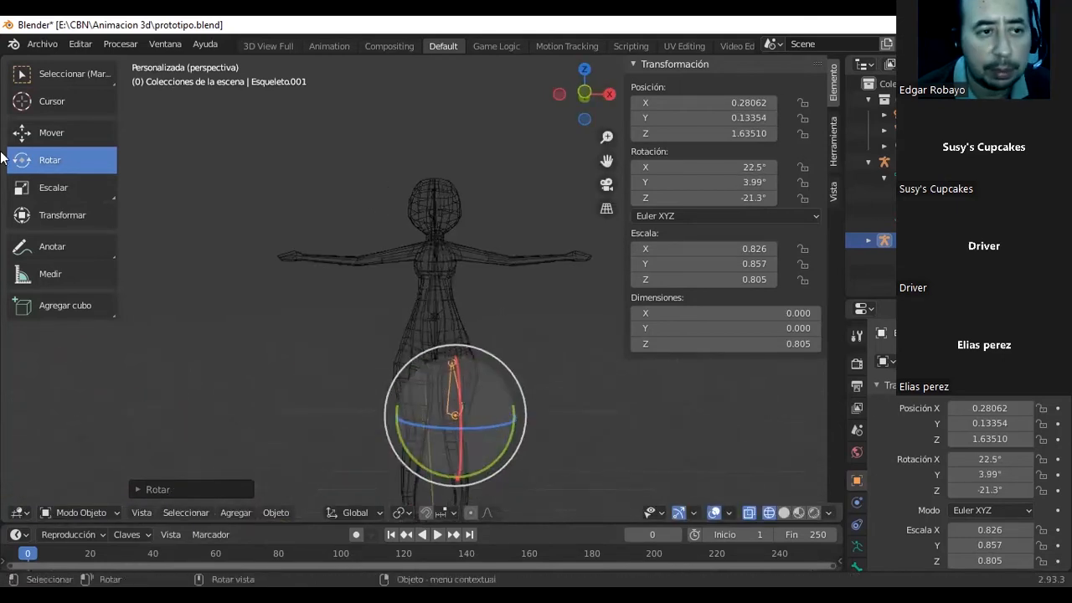
Lower the thigh armature along Z to about 1.44 and select the character's body mesh.
click(25, 135)
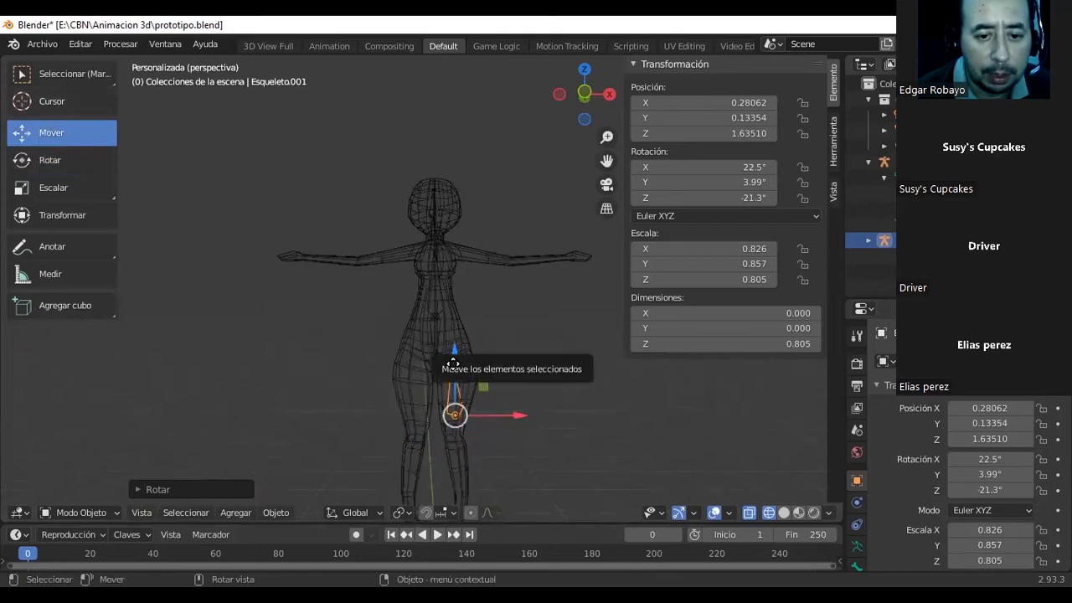
drag(454, 353, 453, 367)
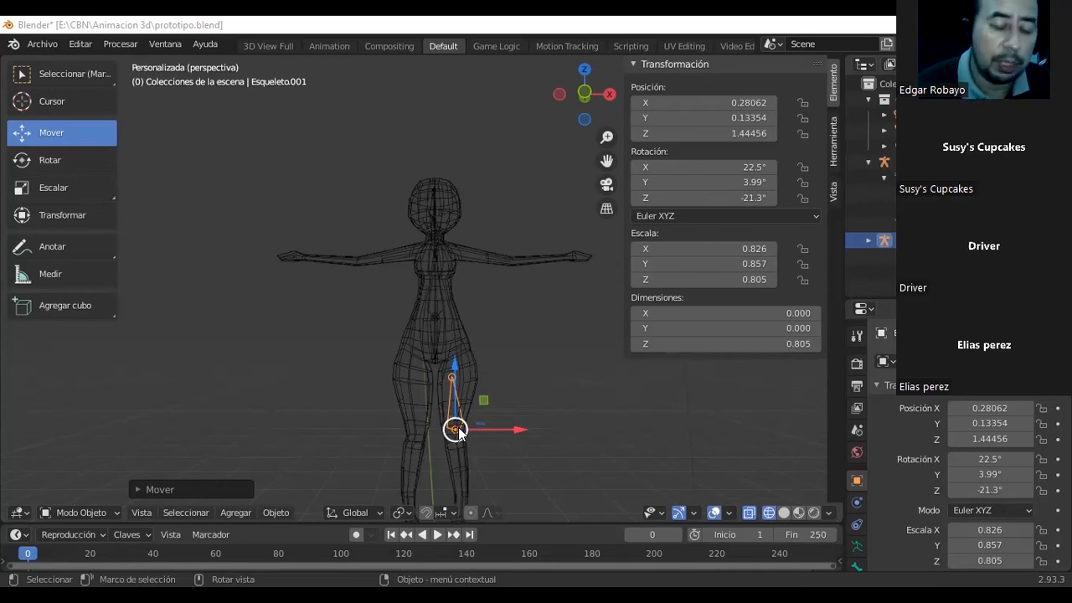
click(466, 354)
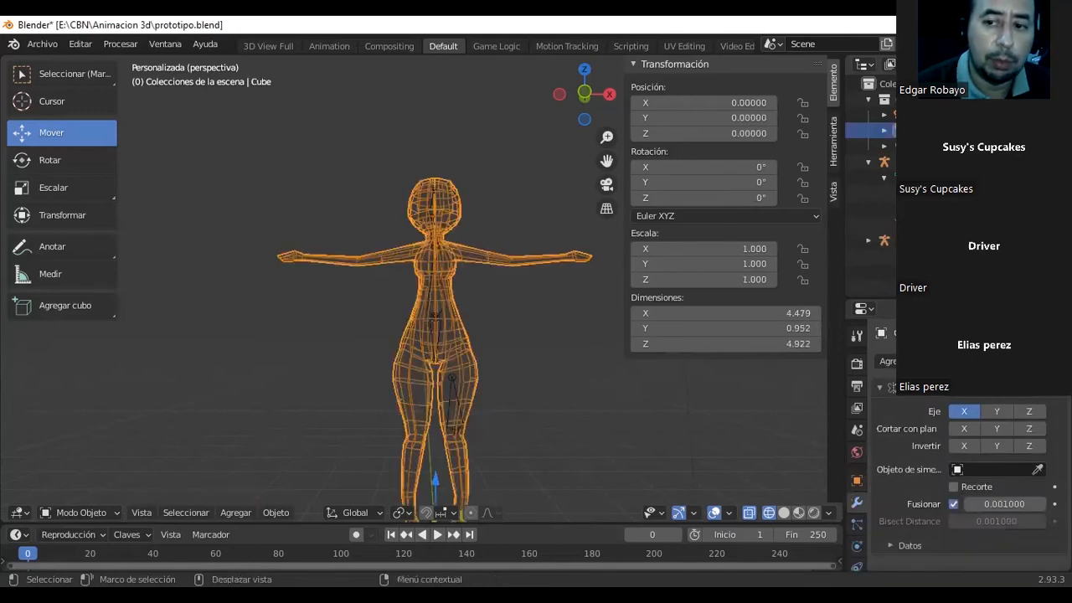
click(884, 130)
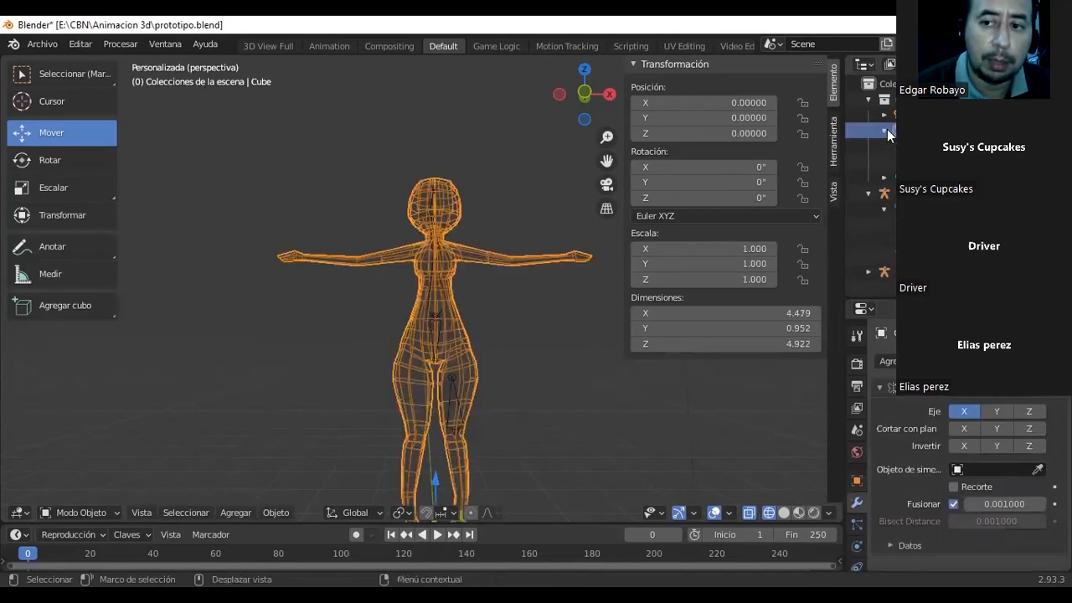
click(884, 130)
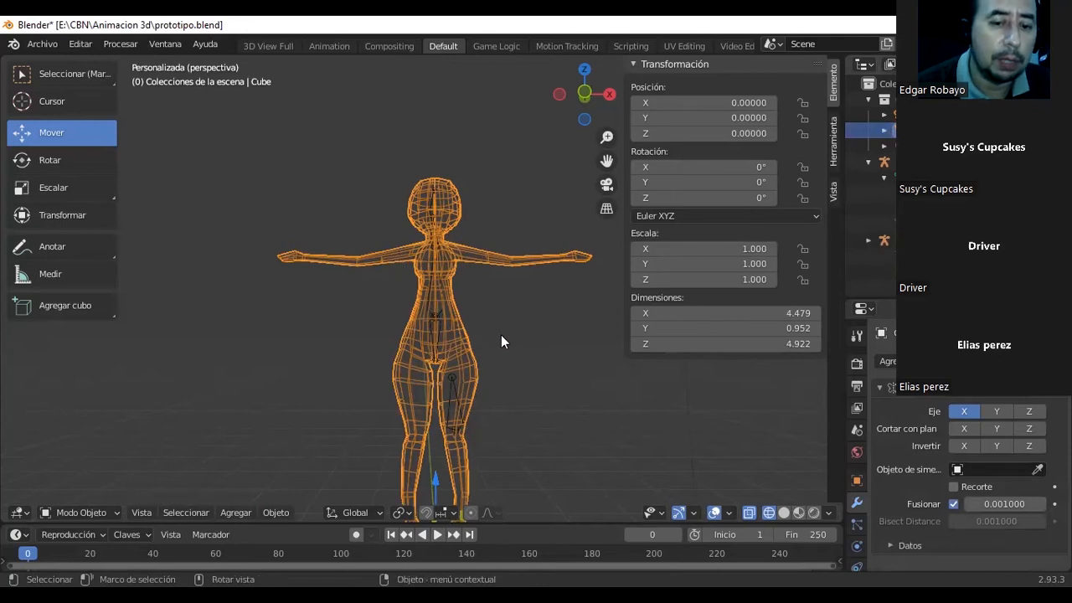
Select the thigh armature, check its placement against the body in solid shading and return to wireframe display.
click(452, 387)
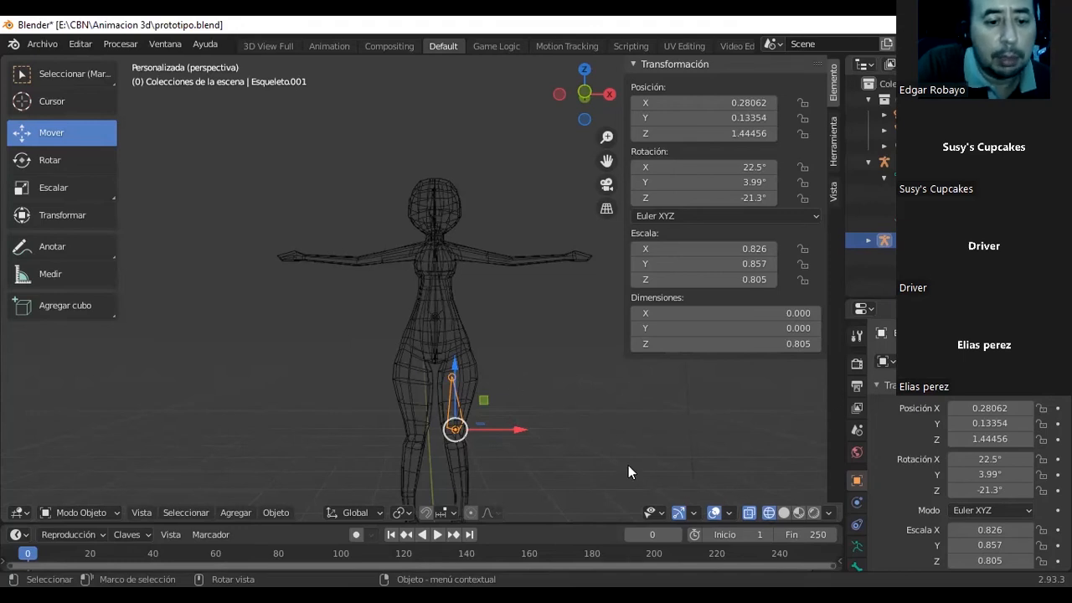
click(232, 513)
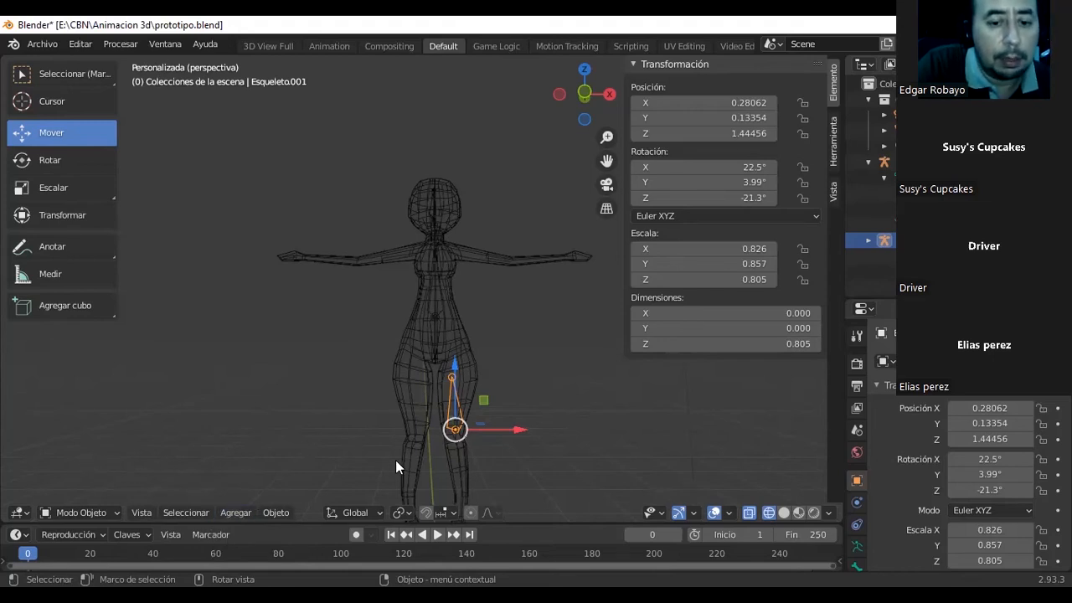
scroll(435, 452, up, 1)
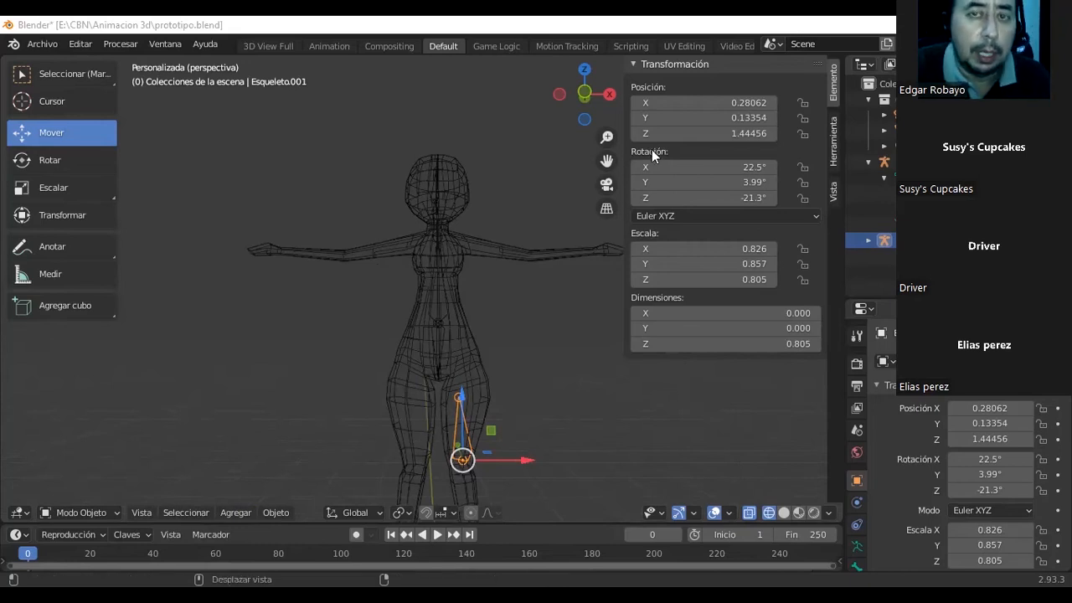
scroll(502, 359, down, 2)
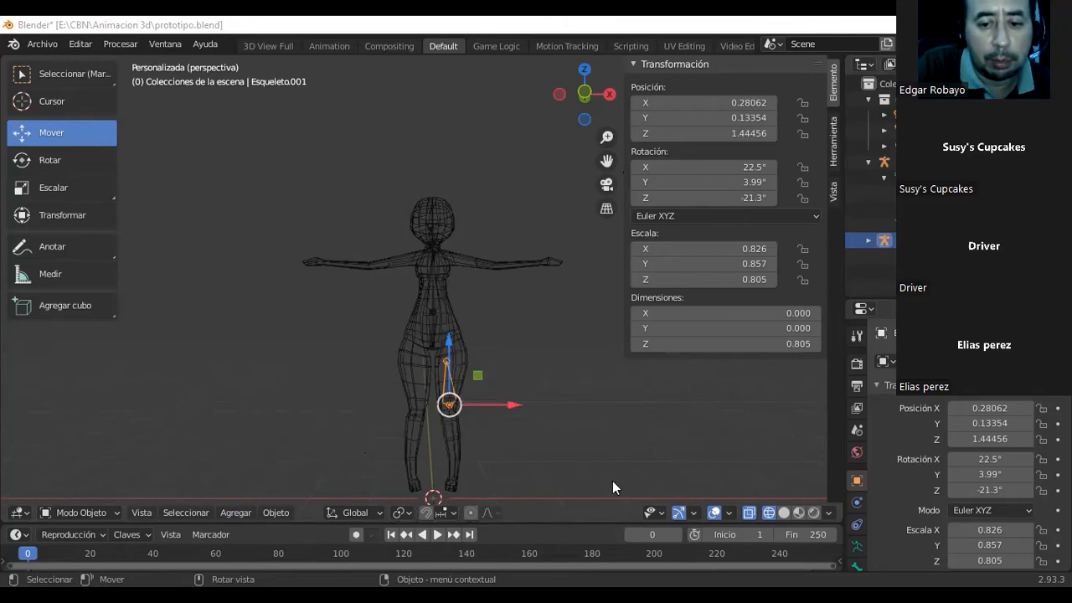
click(784, 513)
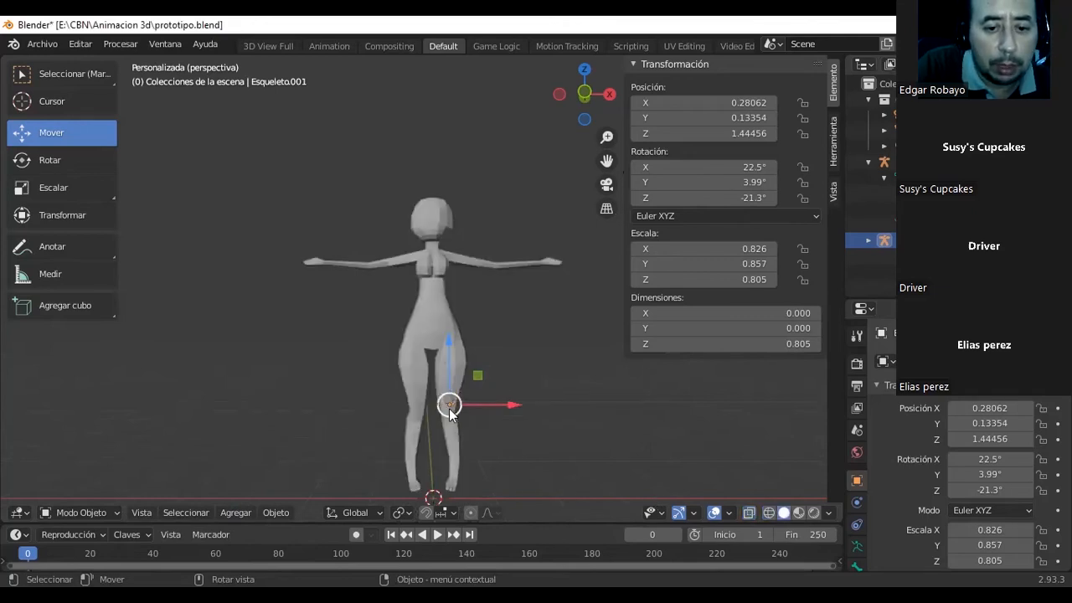
click(768, 513)
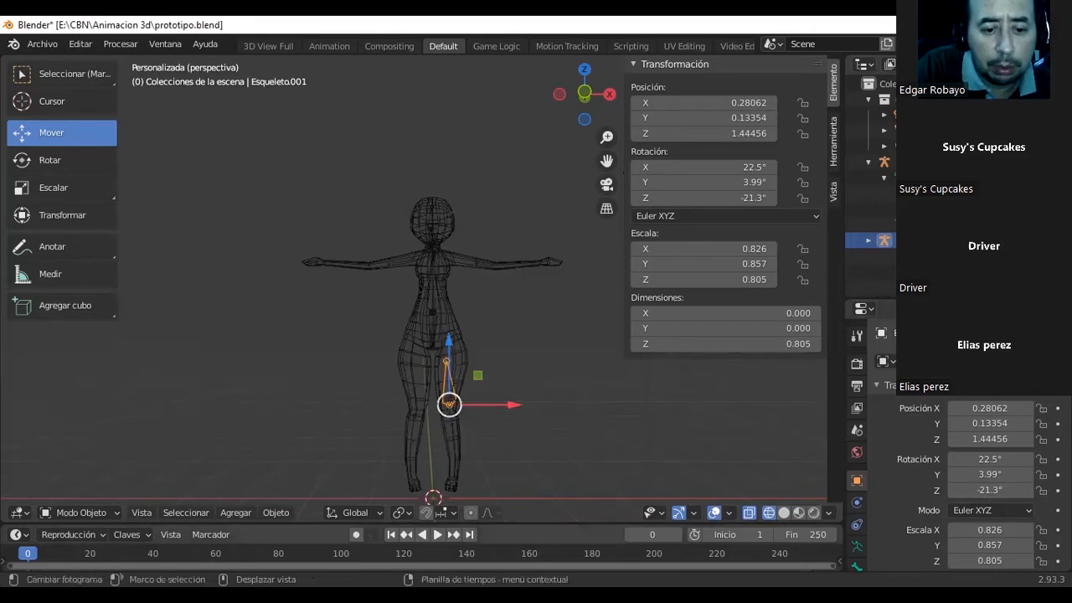
scroll(418, 421, up, 2)
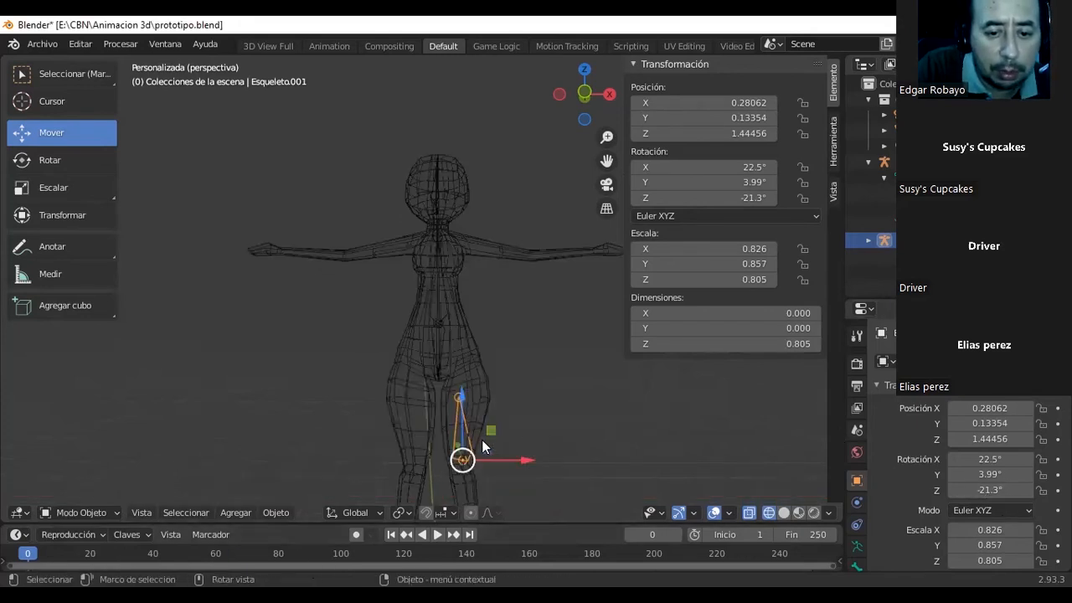
Put the thigh armature in Edit Mode and extrude a shin bone about 1.35 long from the knee joint down to the ankle.
click(548, 461)
shift+middle_drag(548, 462, 534, 382)
click(444, 377)
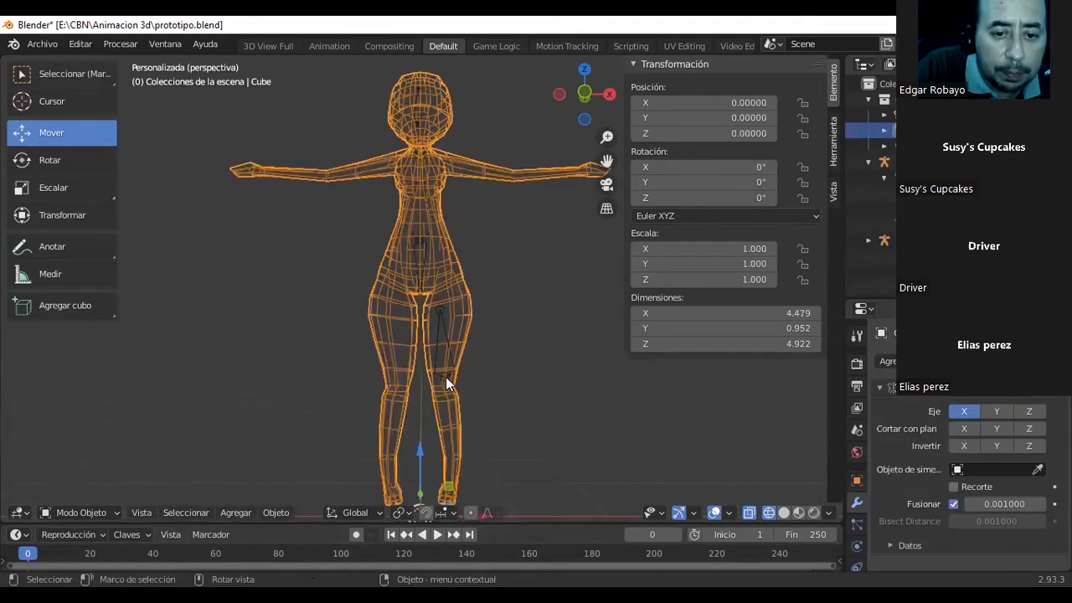
click(446, 377)
click(106, 513)
click(110, 478)
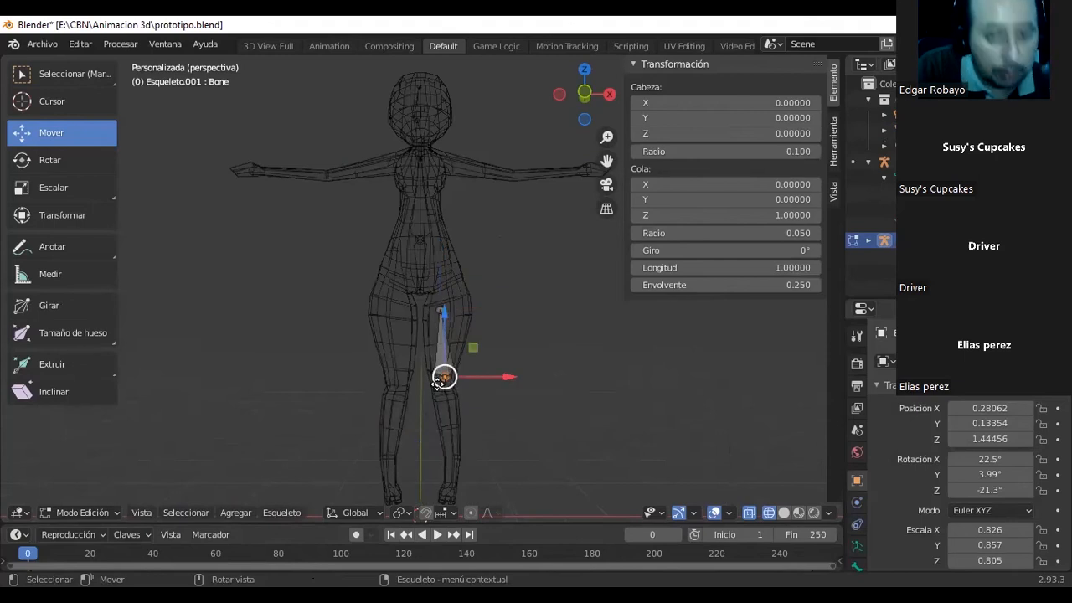
key(e)
click(450, 472)
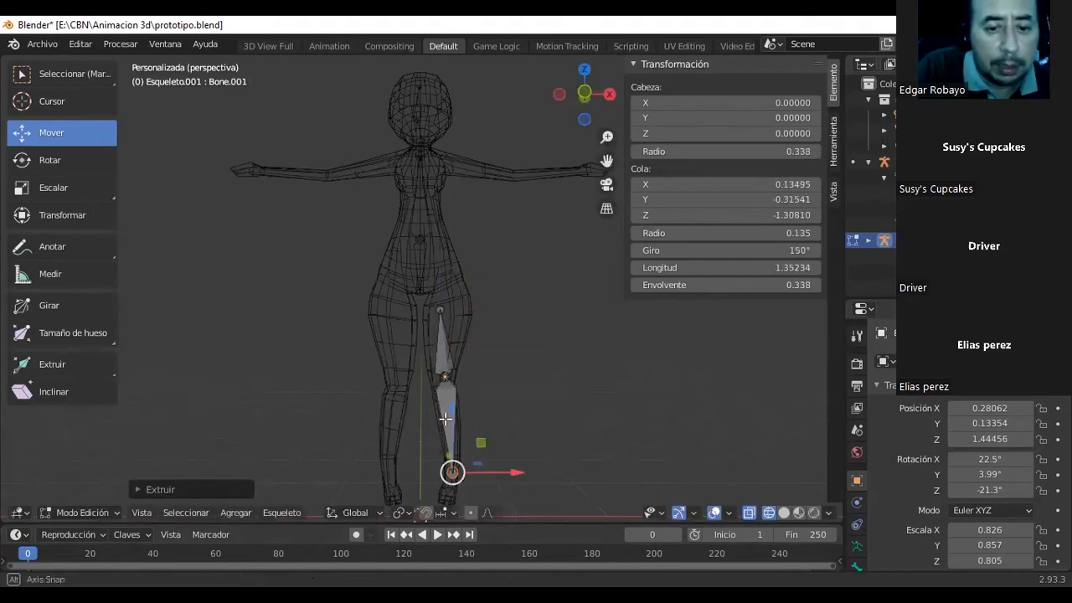
Select both leg bones and move them along Y and down Z, placing the shin bone's head at about Y 0.10 and Z -0.23.
middle_drag(445, 419, 464, 451)
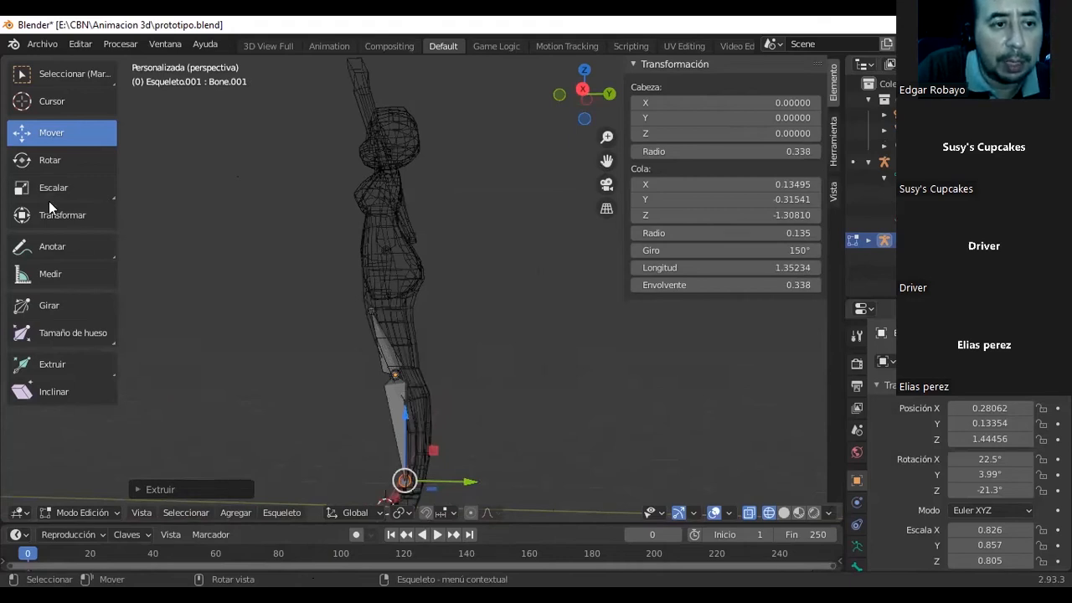
key(w)
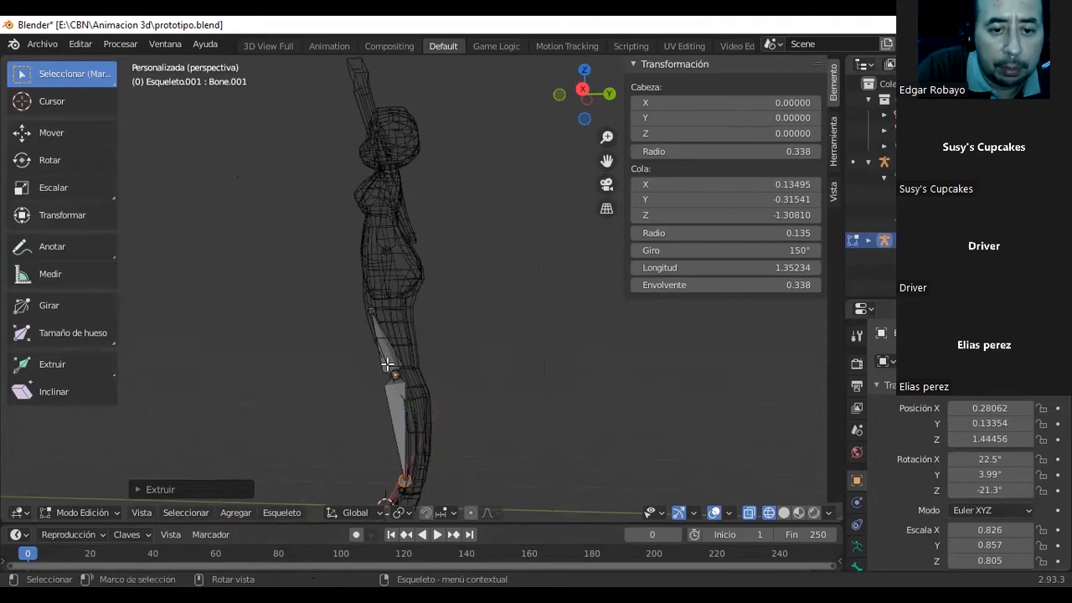
click(390, 371)
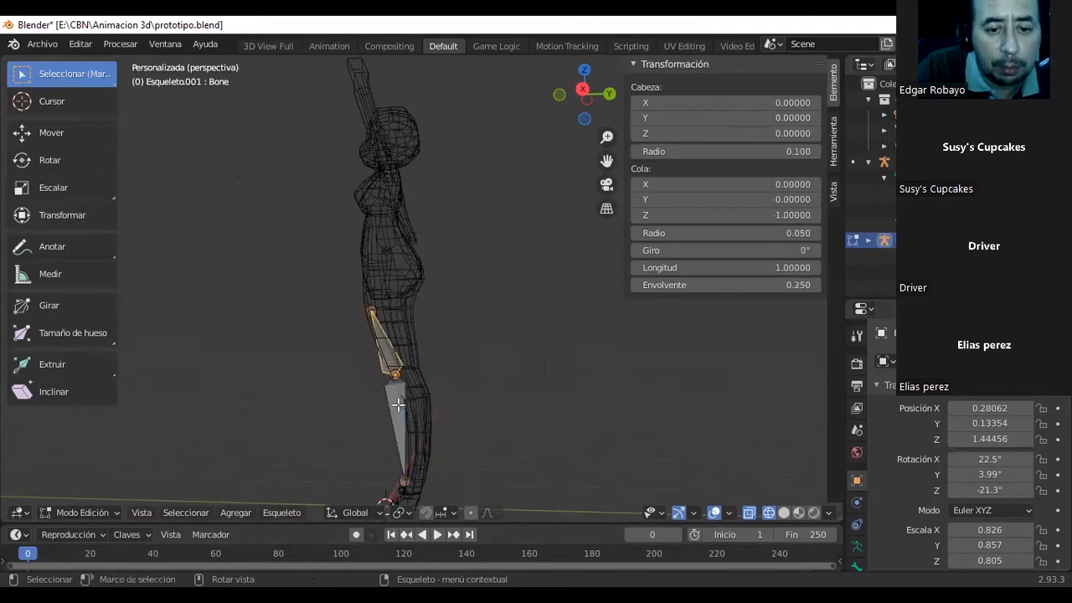
click(397, 405)
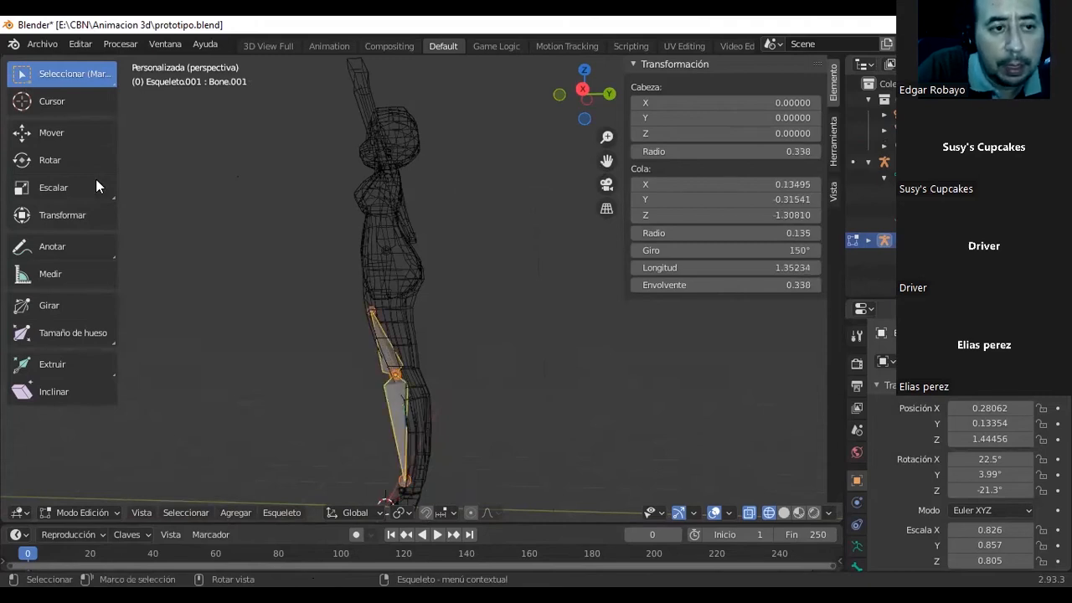
click(57, 136)
drag(456, 383, 474, 390)
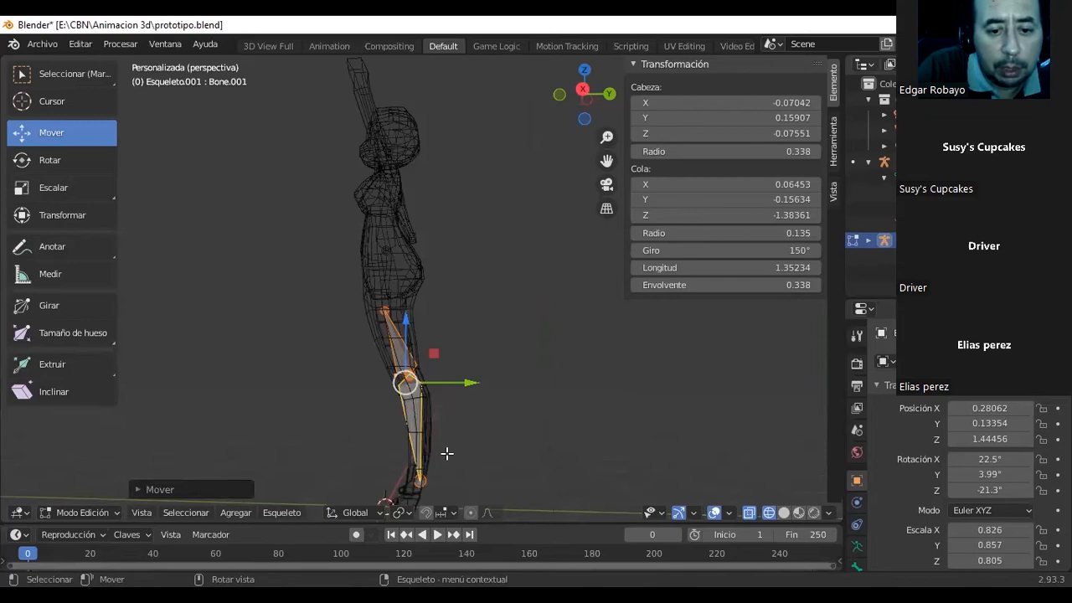
scroll(447, 453, down, 1)
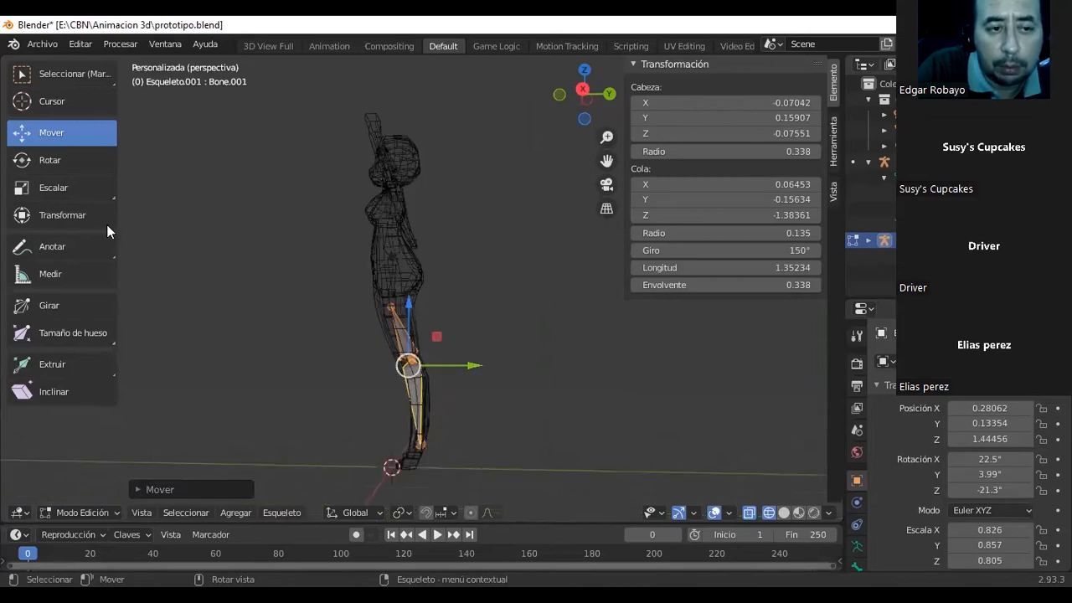
drag(408, 303, 412, 317)
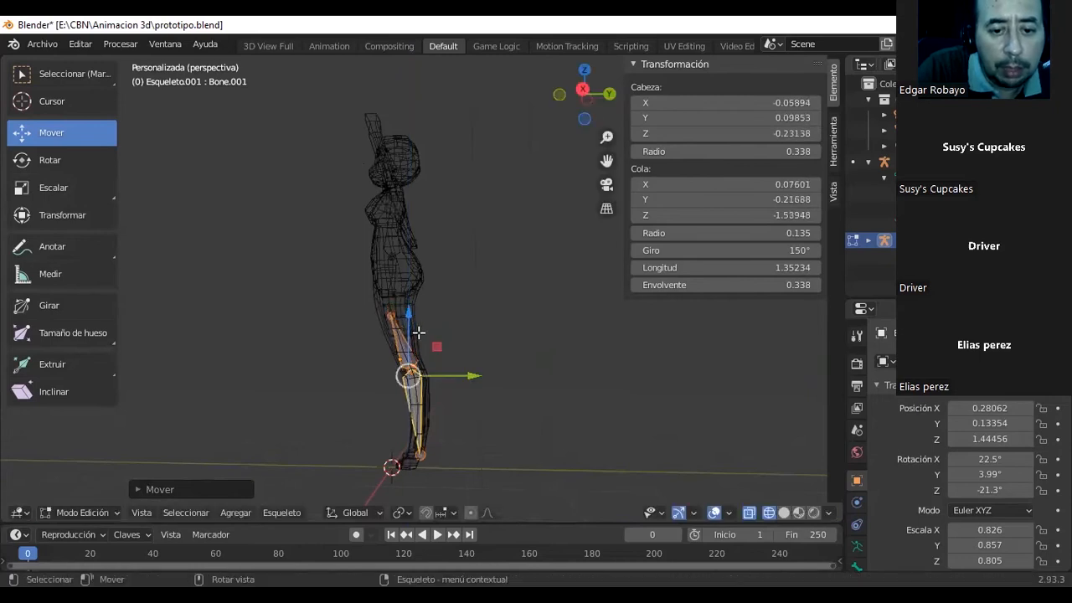
Scale both leg bones down slightly along the X and Y axes so they fit inside the leg mesh.
middle_drag(415, 329, 592, 324)
click(46, 183)
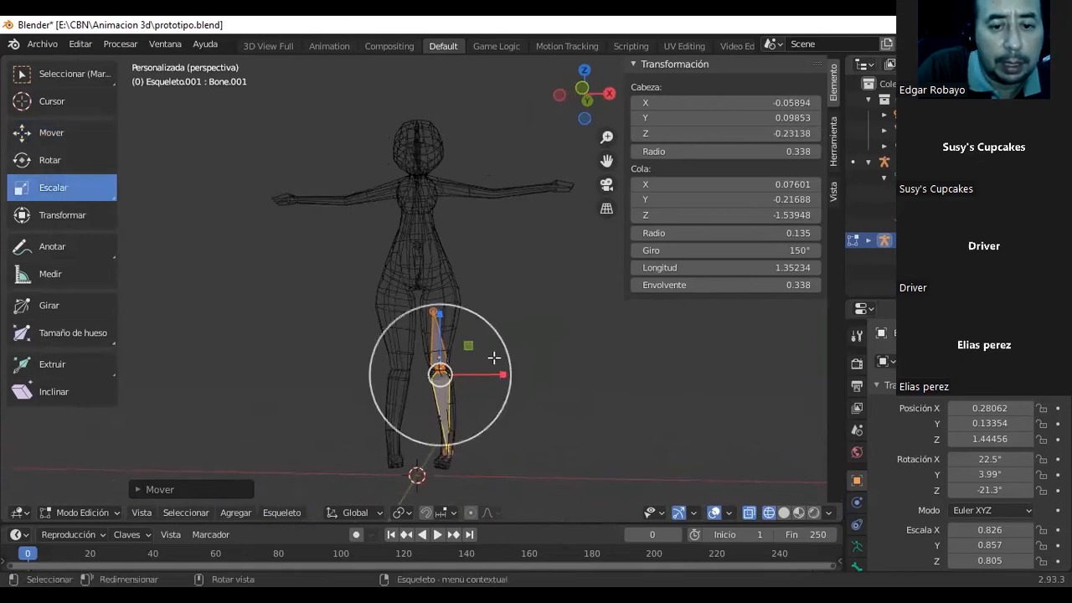
drag(503, 375, 463, 378)
mouse_move(462, 378)
middle_down()
mouse_move(309, 405)
mouse_move(309, 391)
mouse_move(480, 371)
middle_up()
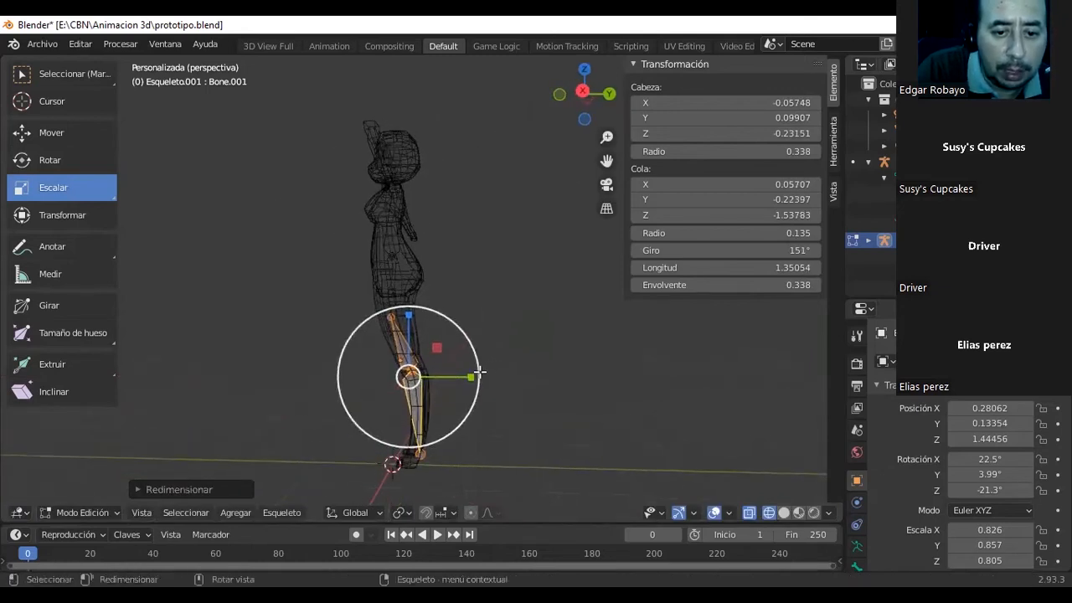
drag(469, 376, 456, 373)
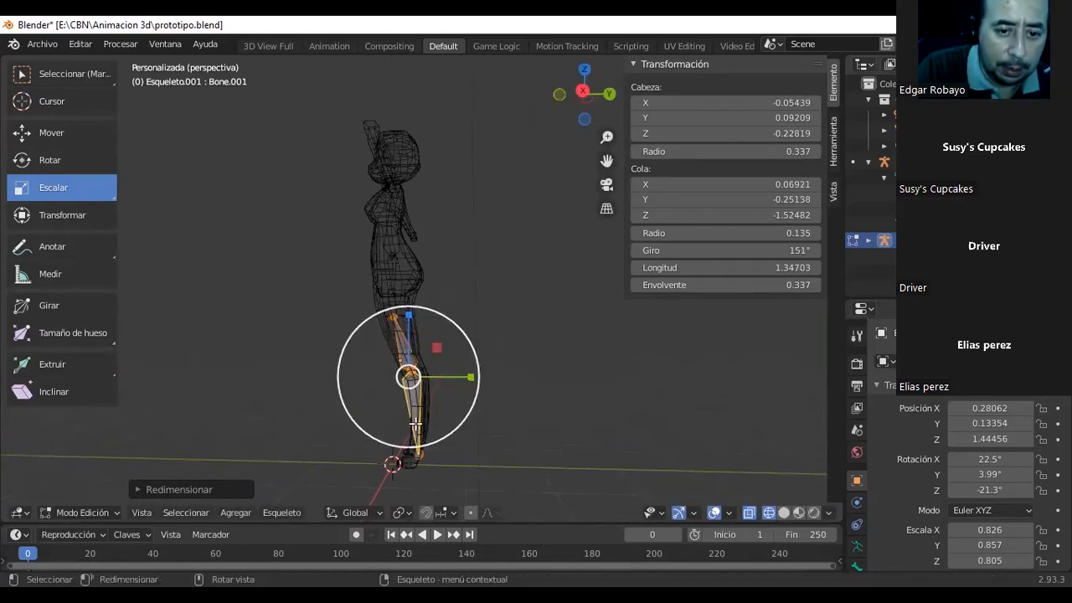
Rotate the shin bone to line up with the lower leg in side and front view, with its roll at about 155°.
click(27, 80)
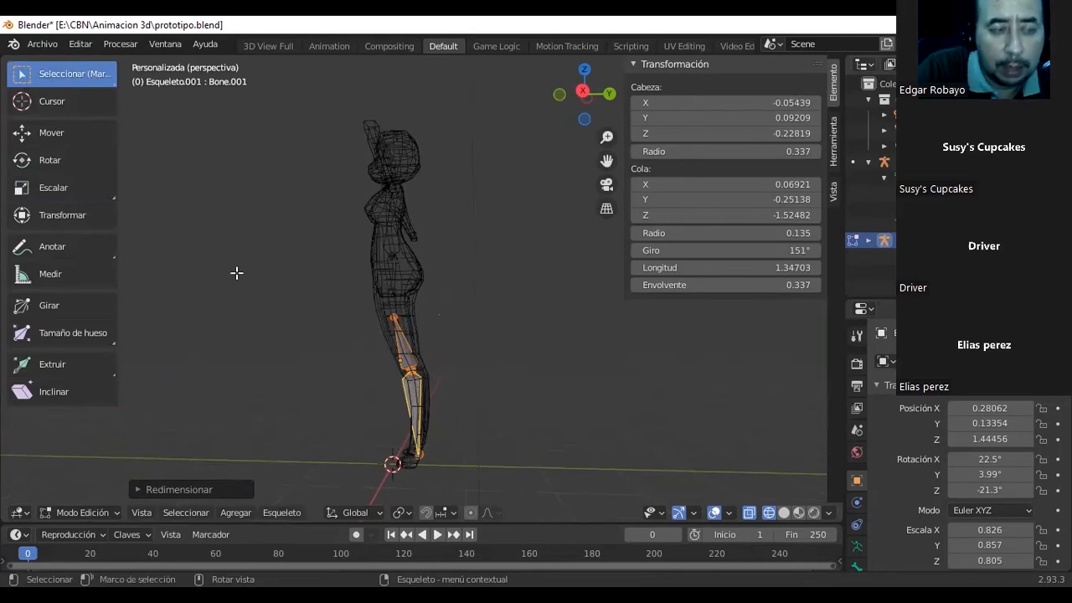
click(25, 162)
click(416, 409)
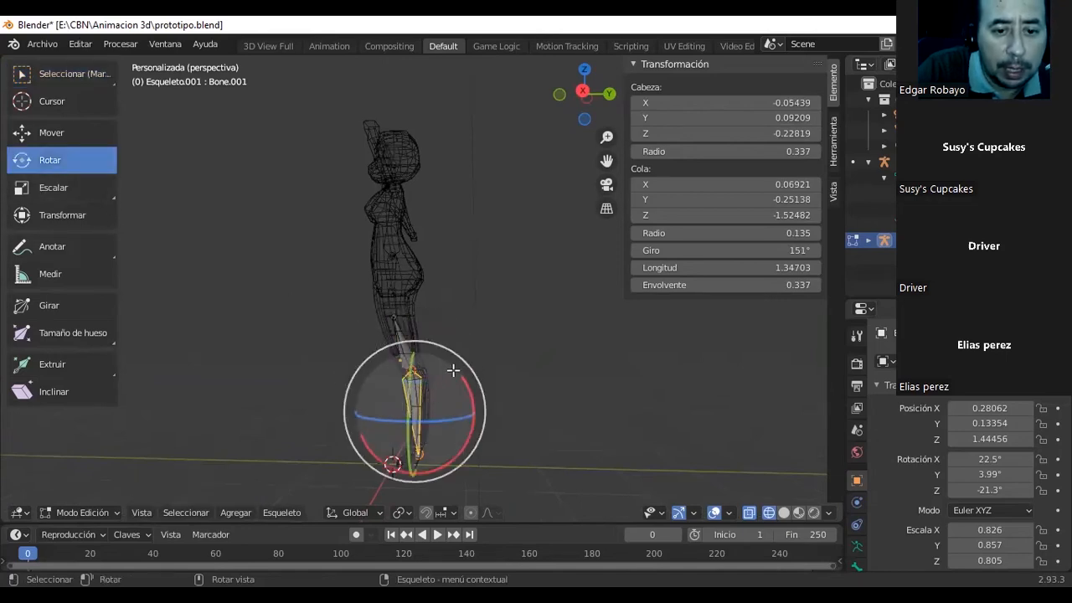
drag(452, 370, 431, 363)
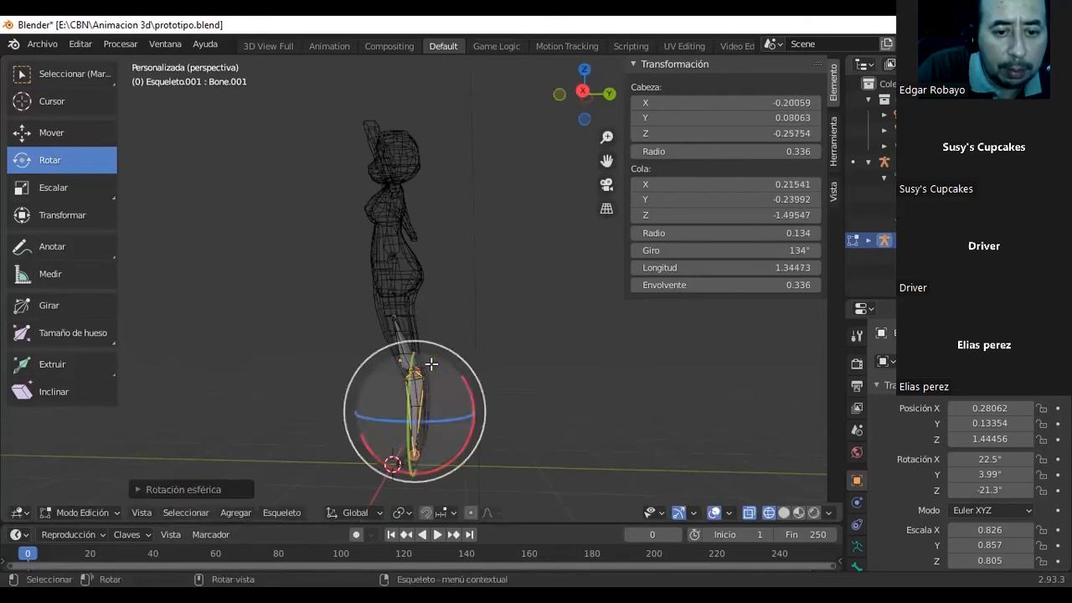
middle_drag(438, 361, 514, 366)
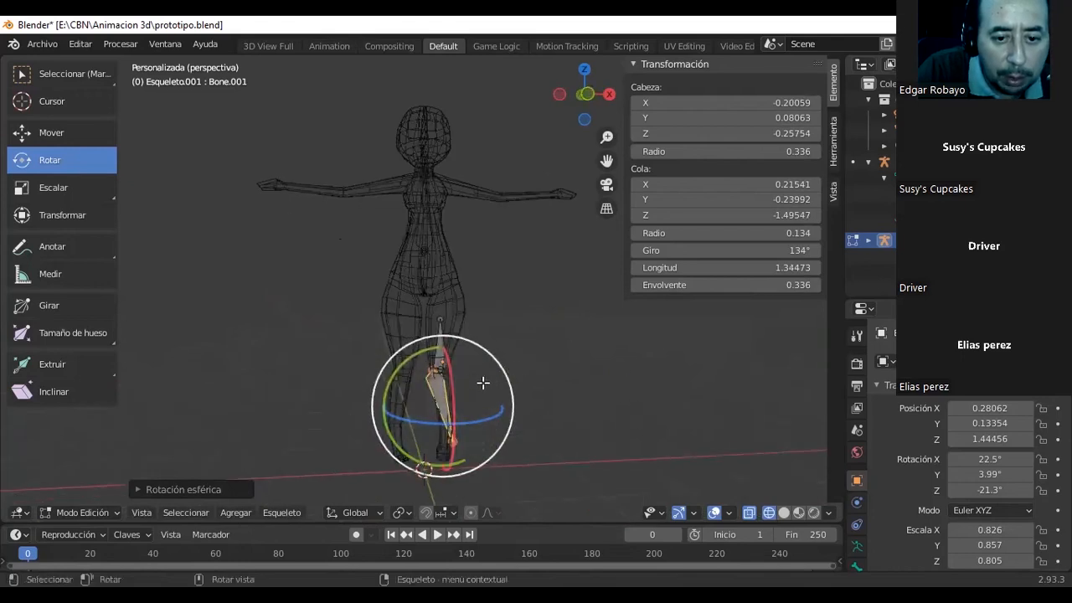
drag(386, 368, 422, 368)
middle_drag(345, 368, 248, 375)
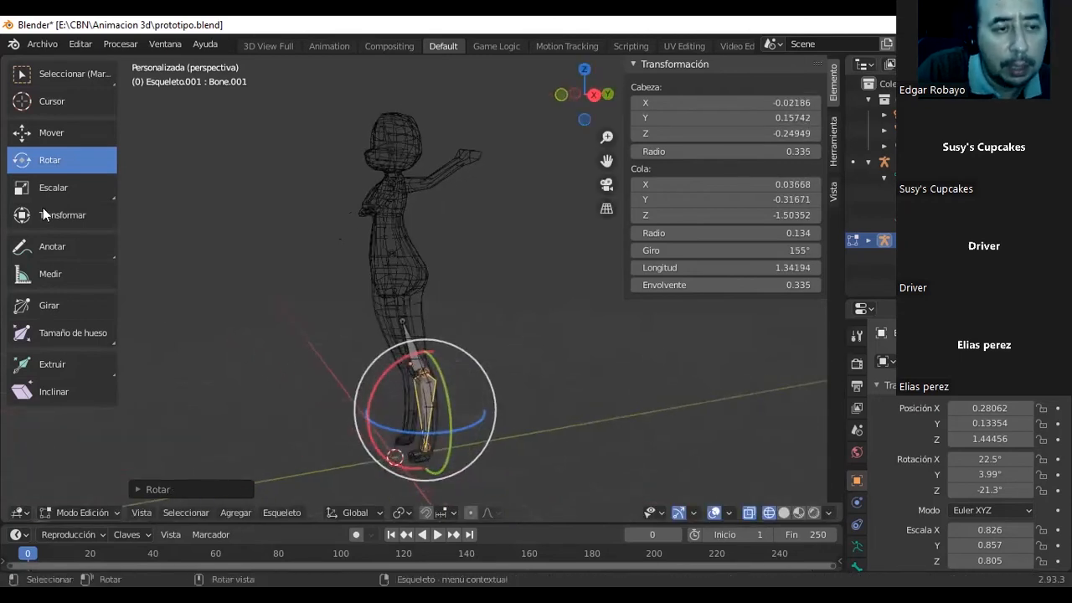
Extrude a foot bone about 0.35 long from the shin bone's ankle end toward the toes.
click(76, 74)
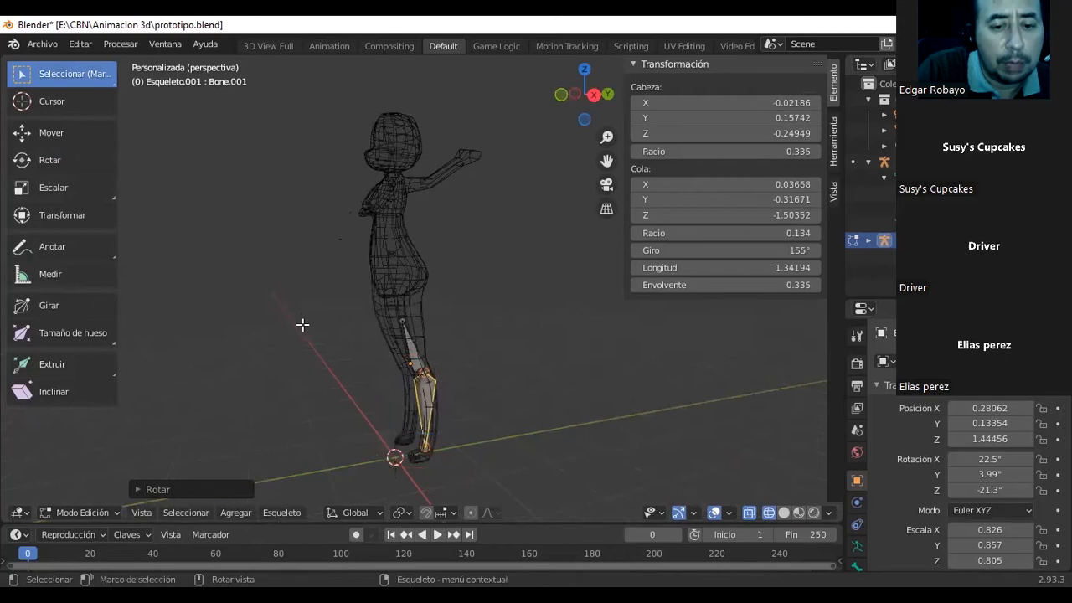
click(424, 448)
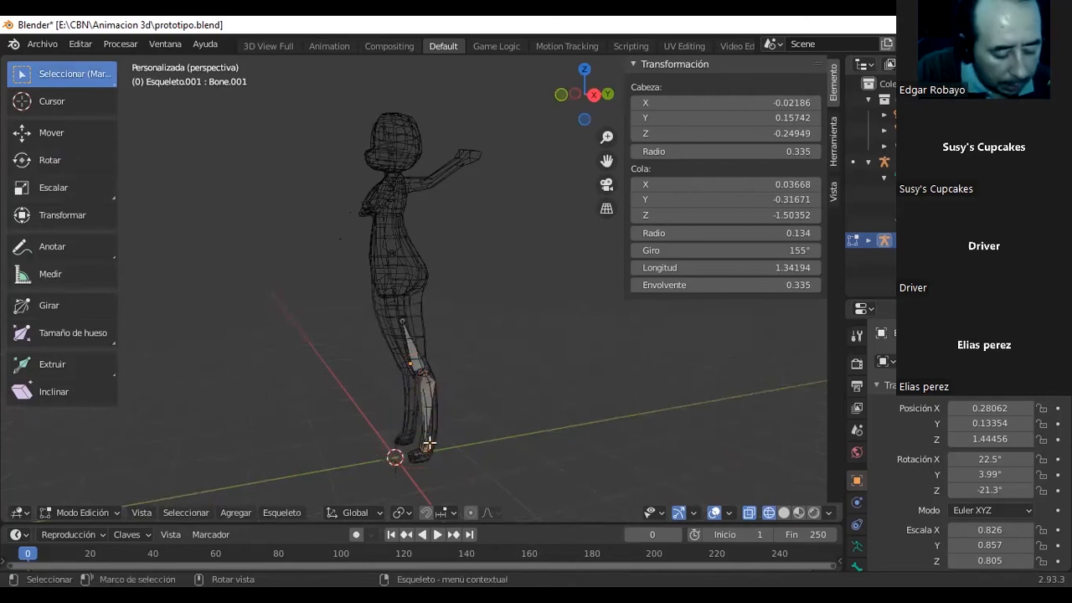
click(429, 441)
key(e)
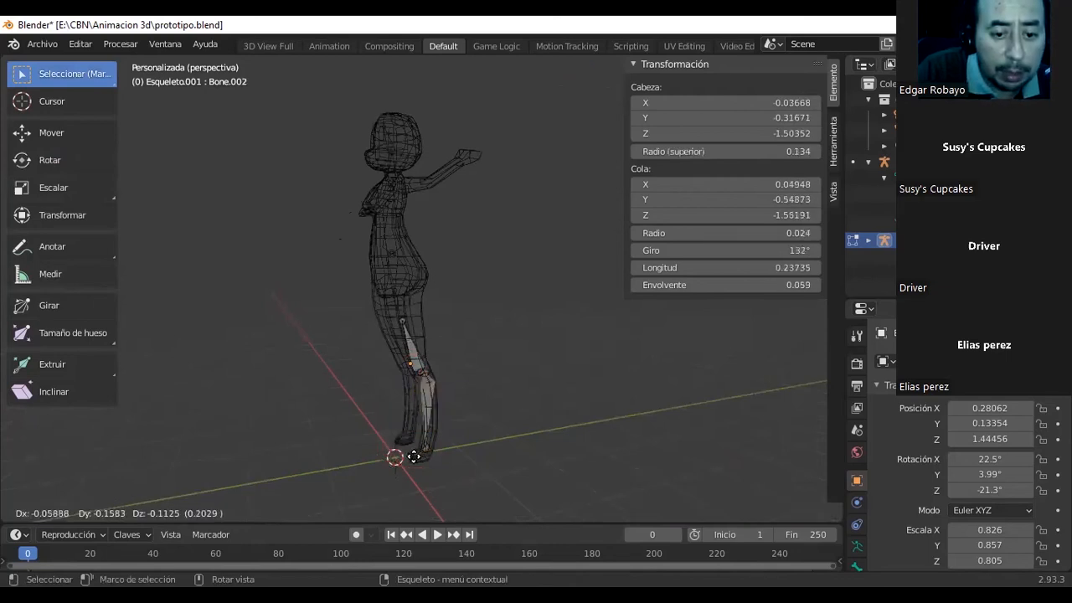
click(410, 452)
middle_drag(457, 419, 578, 405)
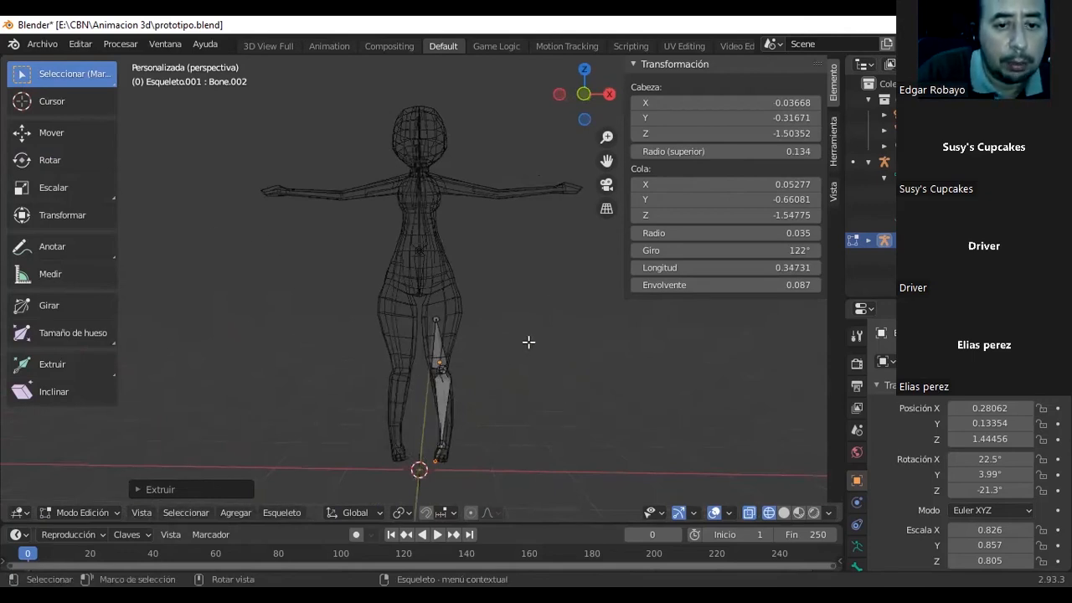
Return the leg armature to Object Mode and select the character's body mesh.
scroll(528, 342, up, 2)
scroll(529, 341, up, 1)
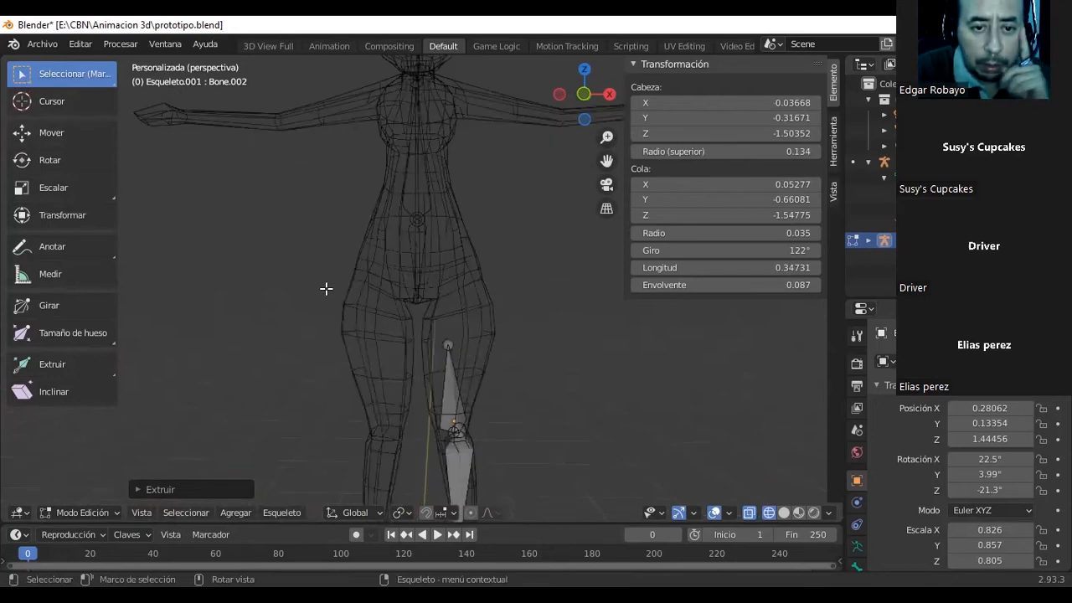
click(117, 514)
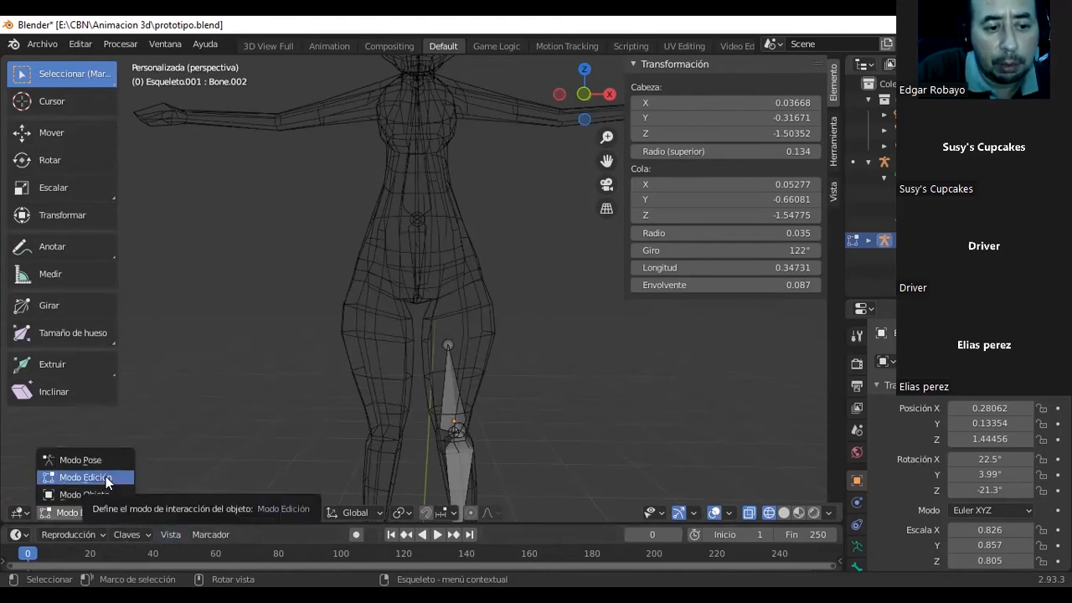
click(104, 476)
click(89, 513)
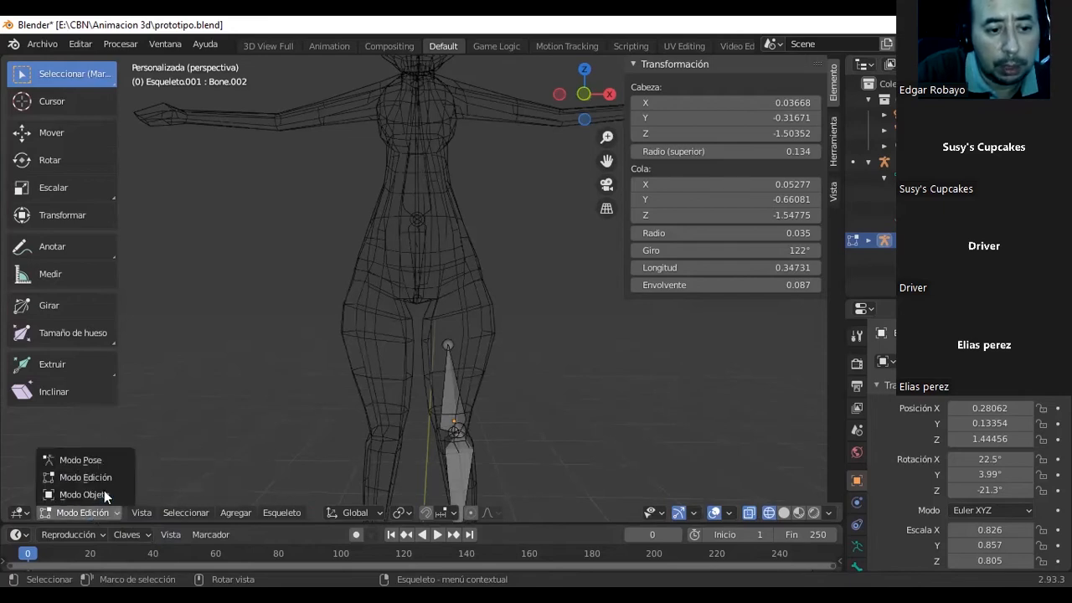
click(87, 494)
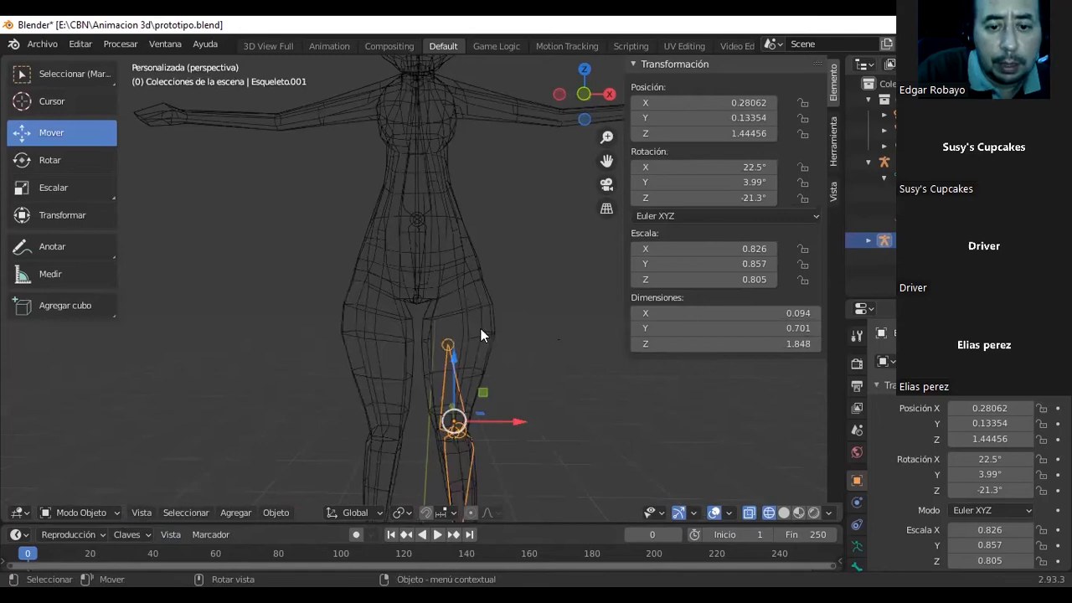
scroll(503, 348, down, 3)
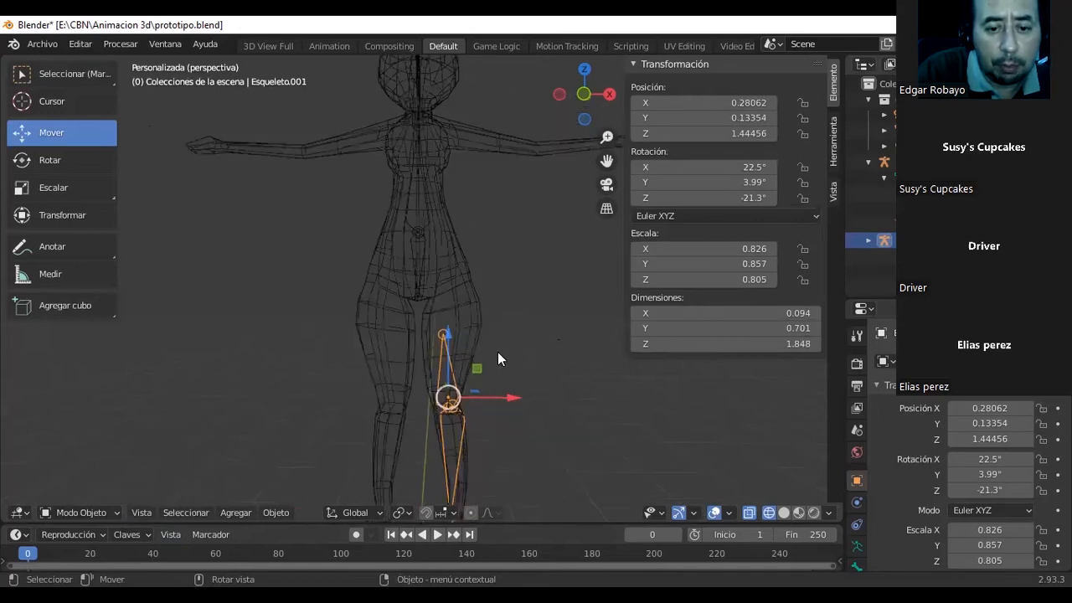
click(419, 248)
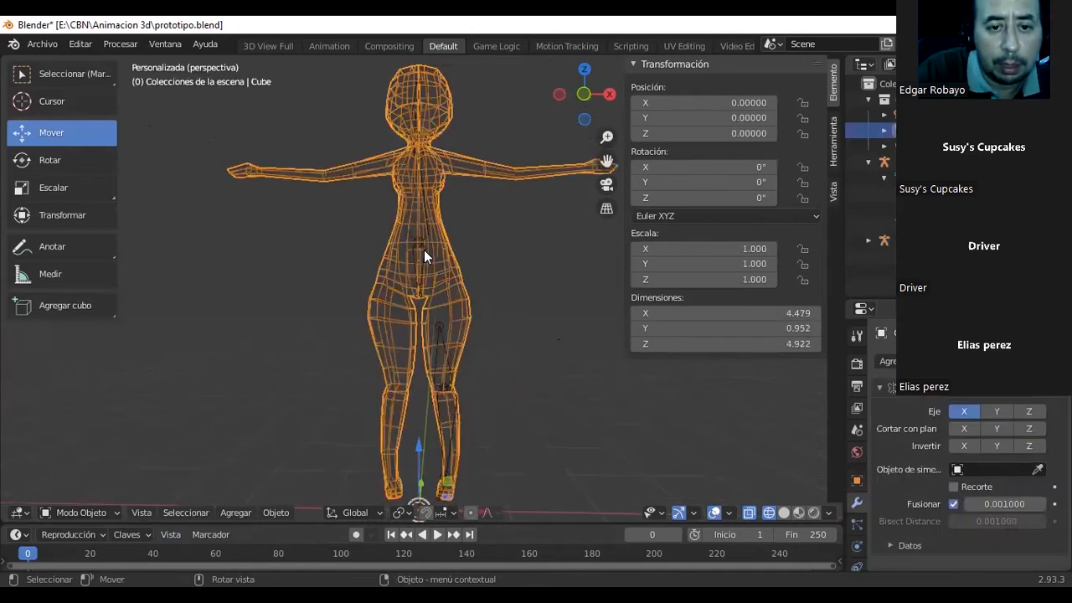
click(424, 250)
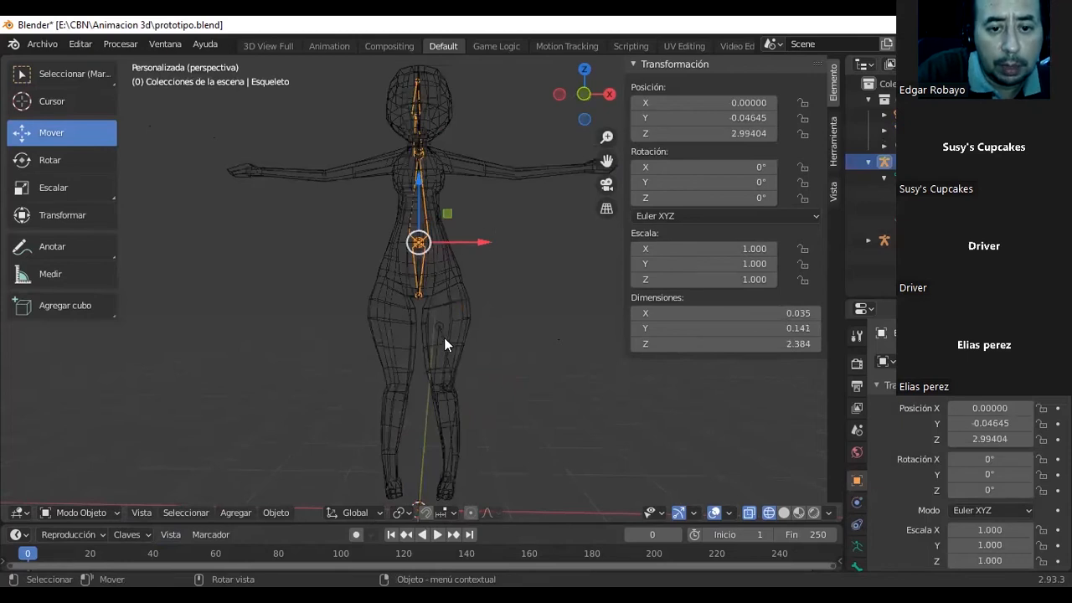
click(441, 339)
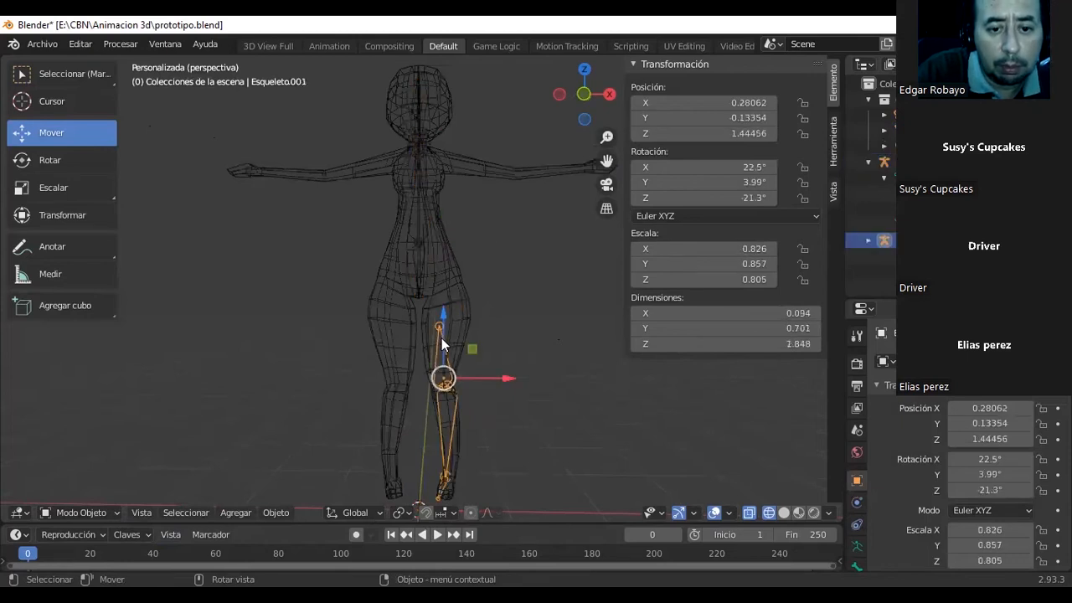
click(421, 258)
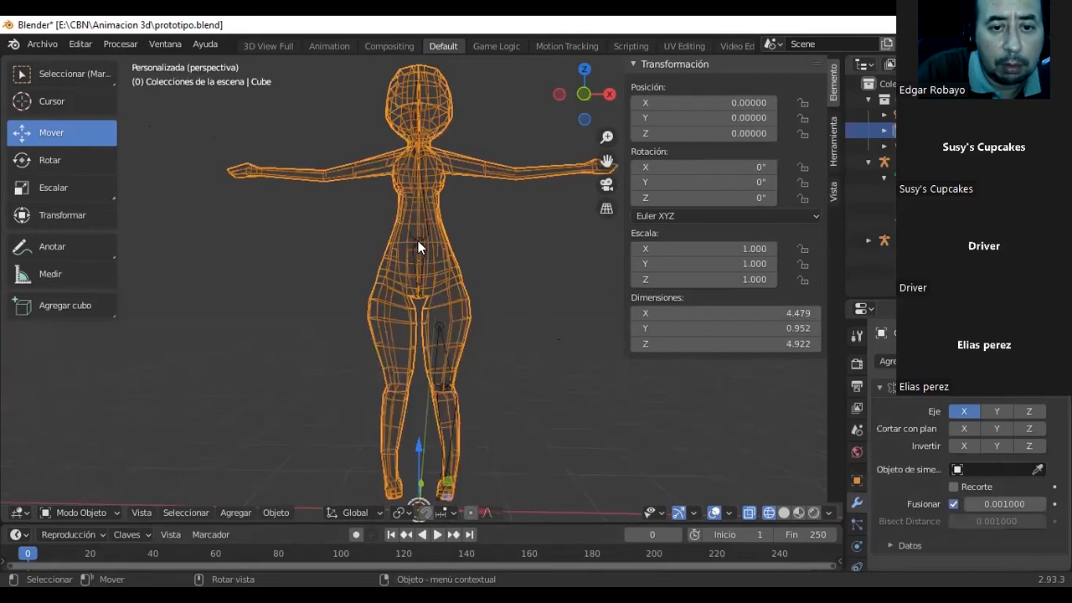
click(414, 236)
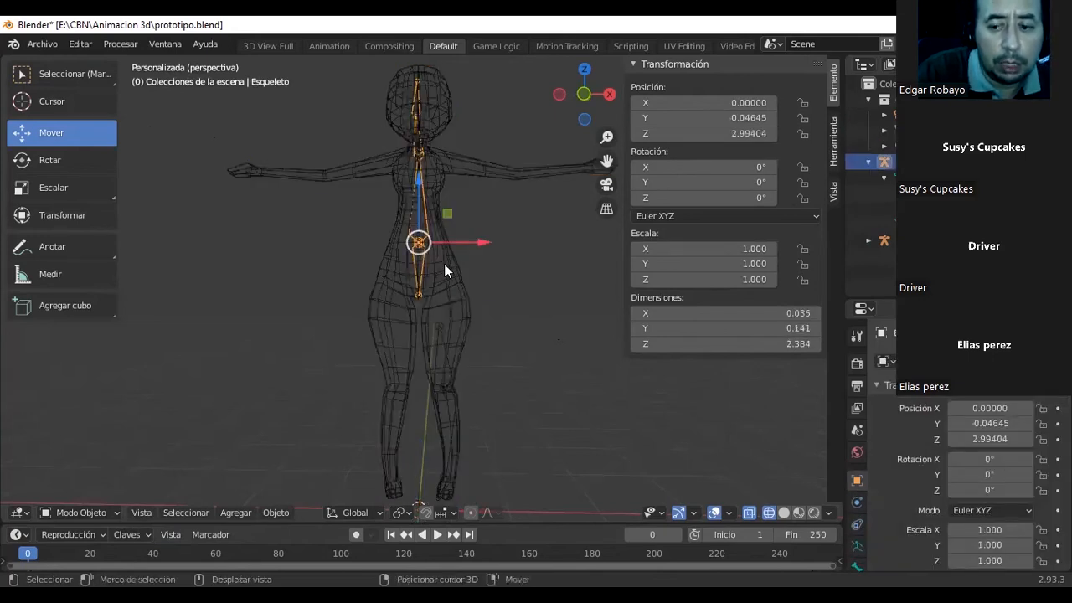
shift+click(444, 264)
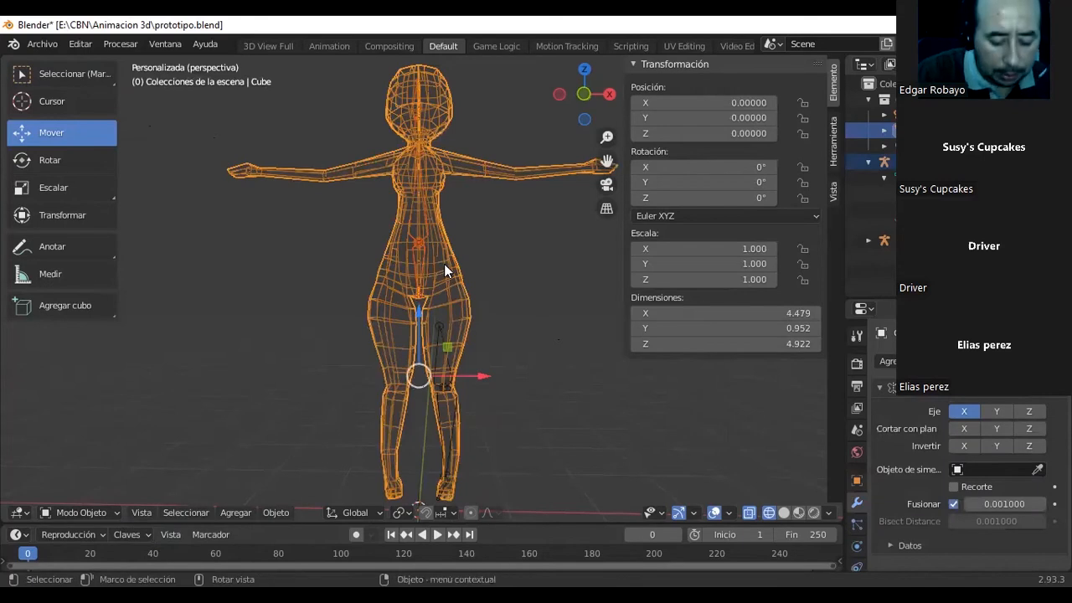
key(ctrl+p)
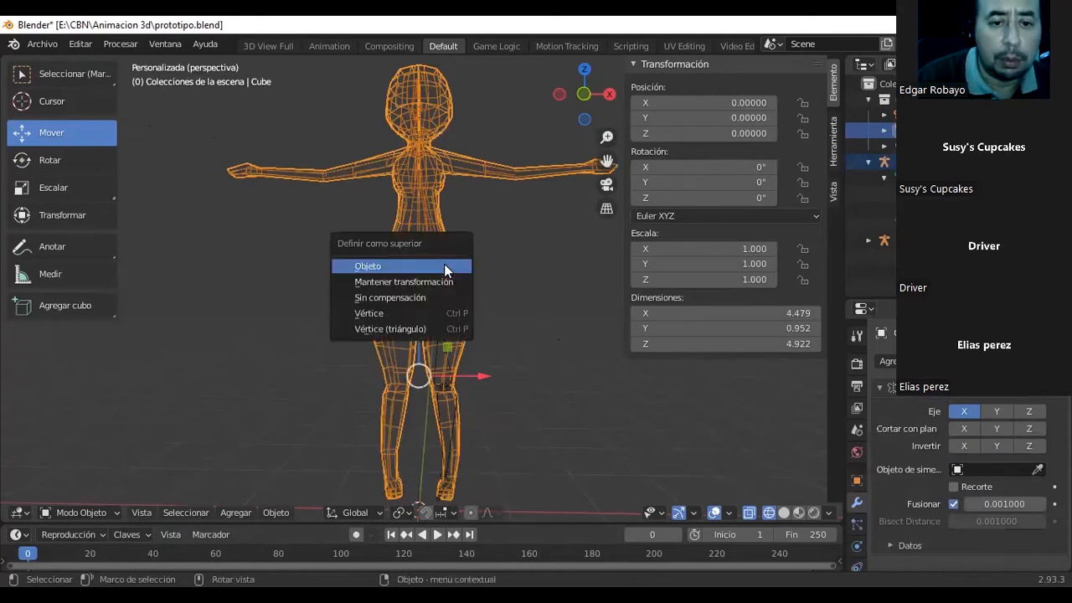
click(444, 265)
click(510, 259)
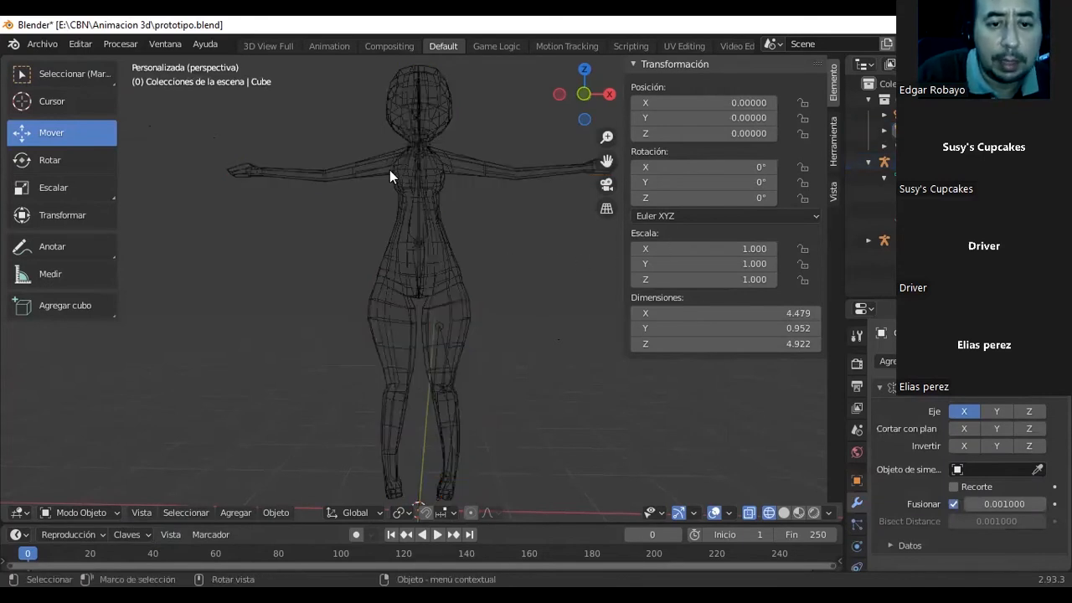
Select the body mesh plus the spine armature and parent the mesh to it with automatic weights.
click(443, 247)
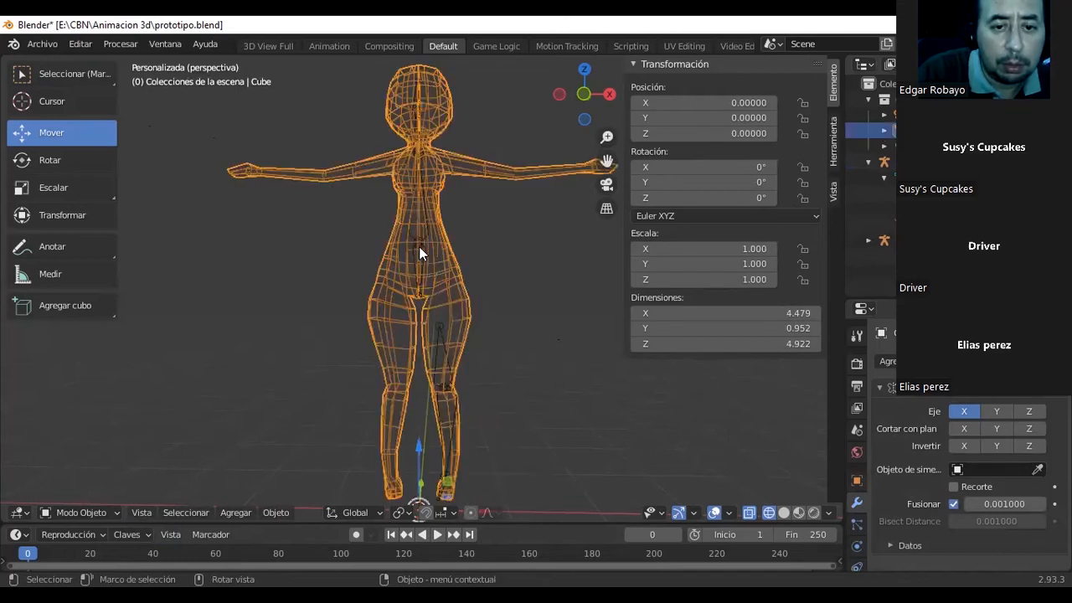
shift+click(424, 246)
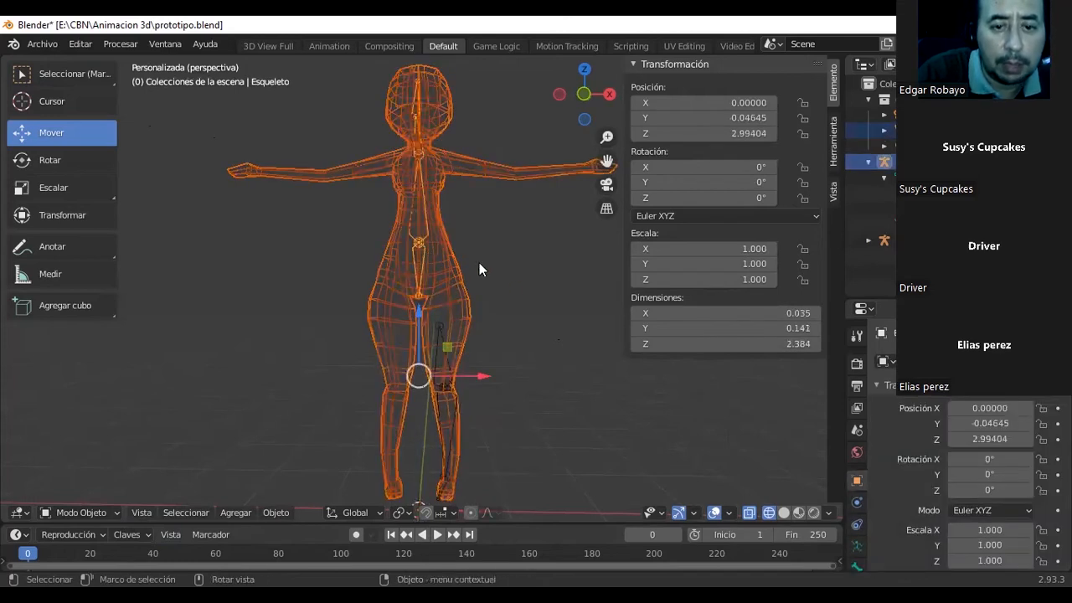
key(ctrl)
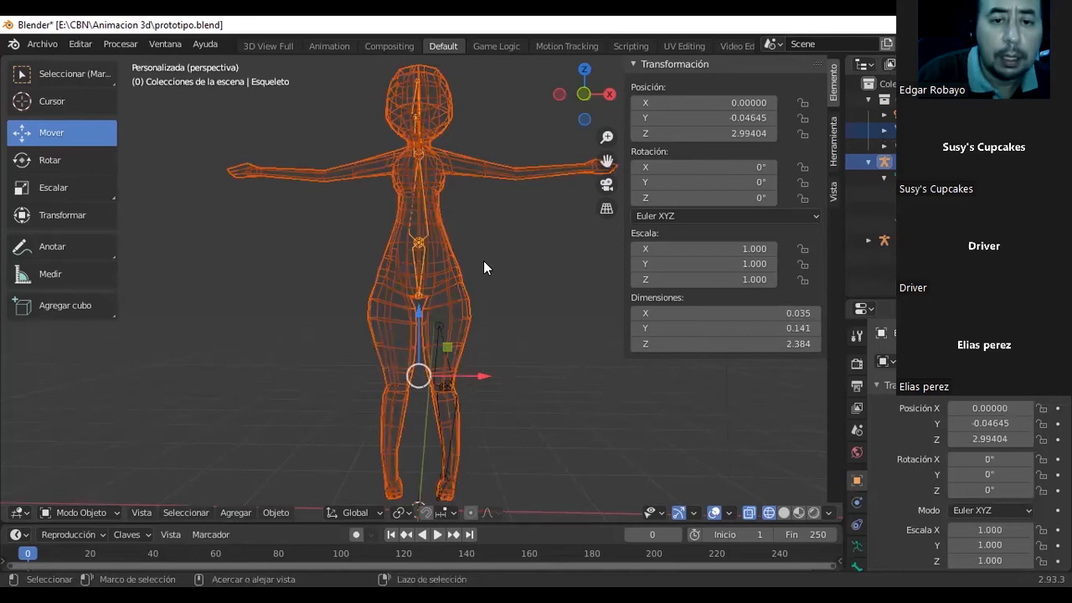
key(ctrl+p)
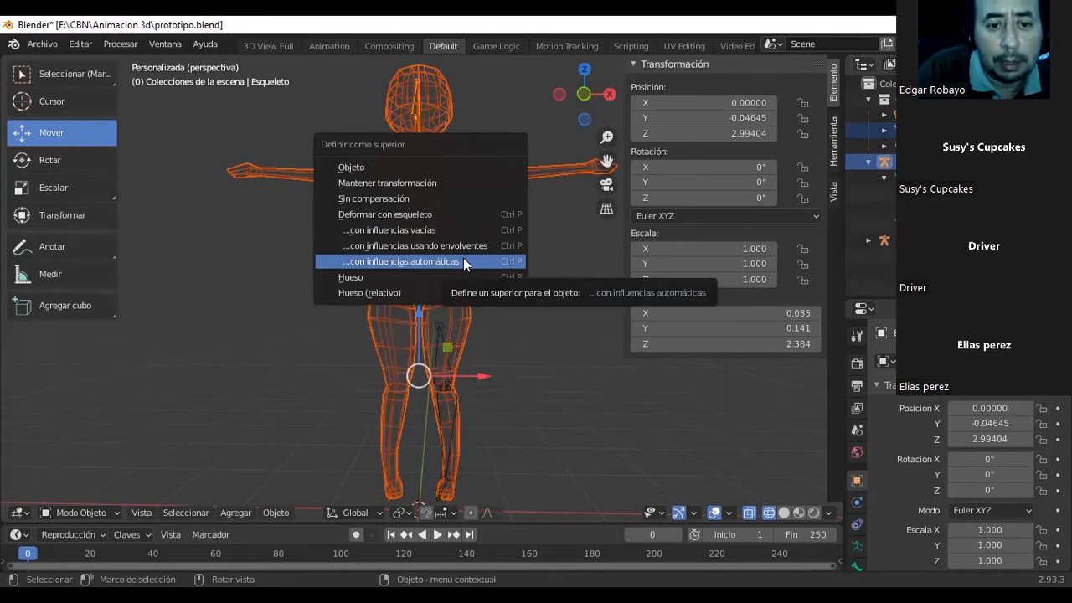
click(464, 258)
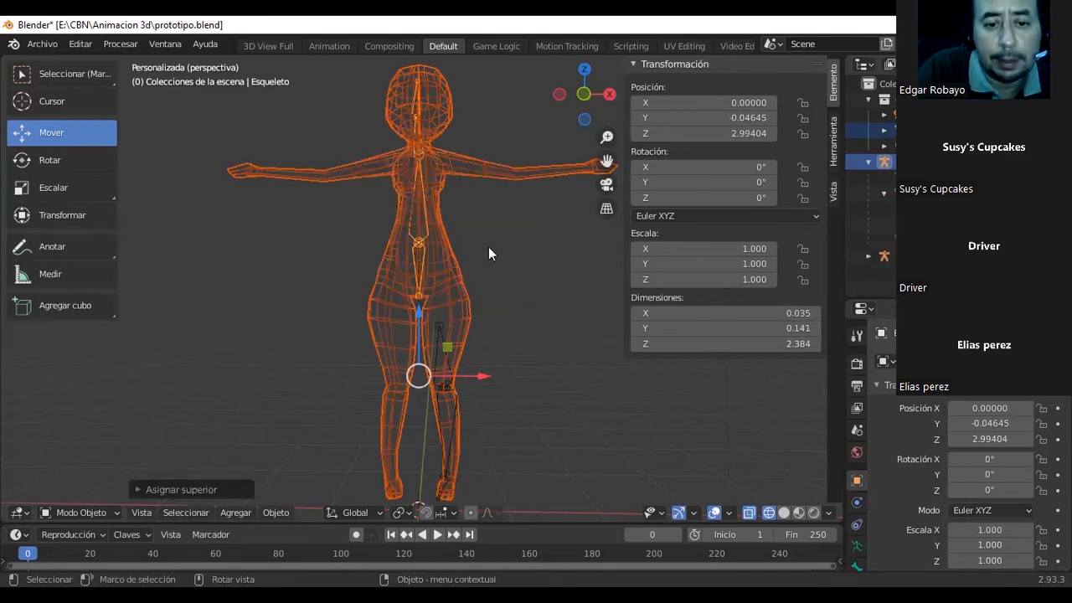
Select only the spine armature and switch it to Pose Mode.
middle_drag(488, 239, 471, 185)
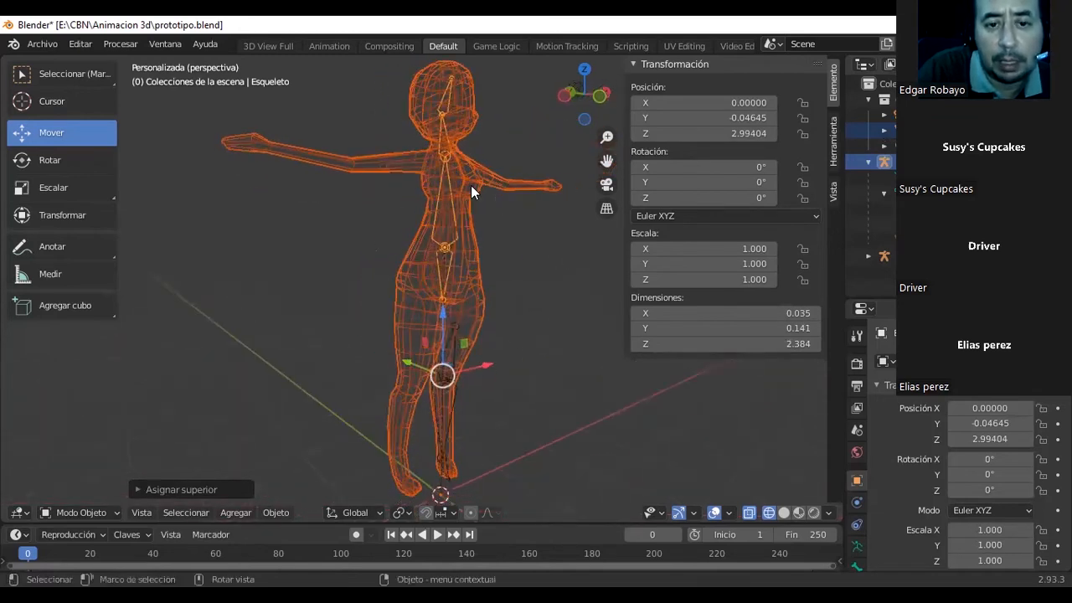
click(525, 253)
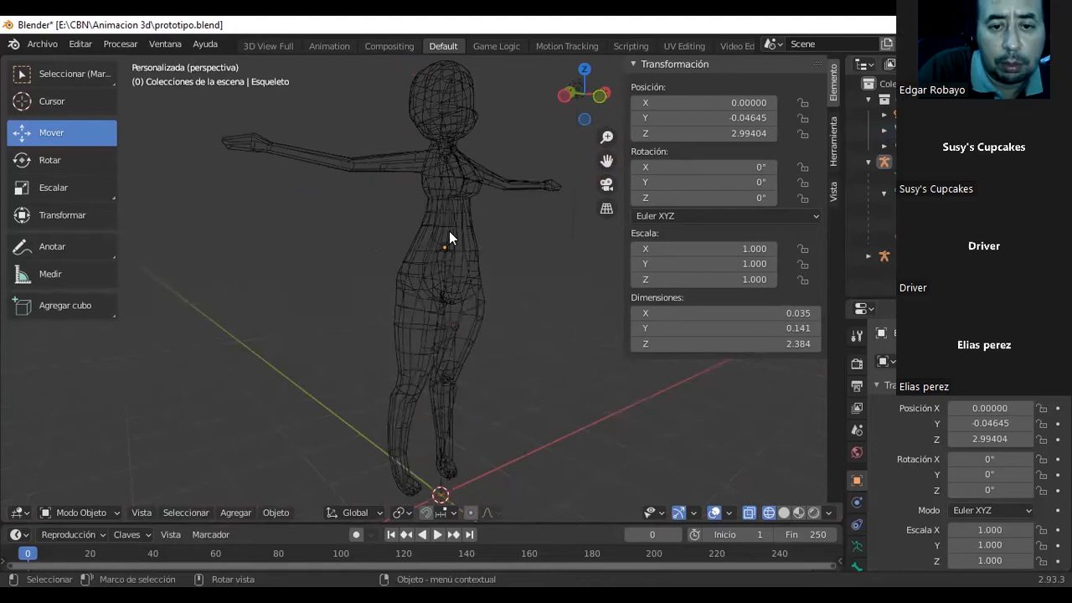
click(449, 231)
click(444, 243)
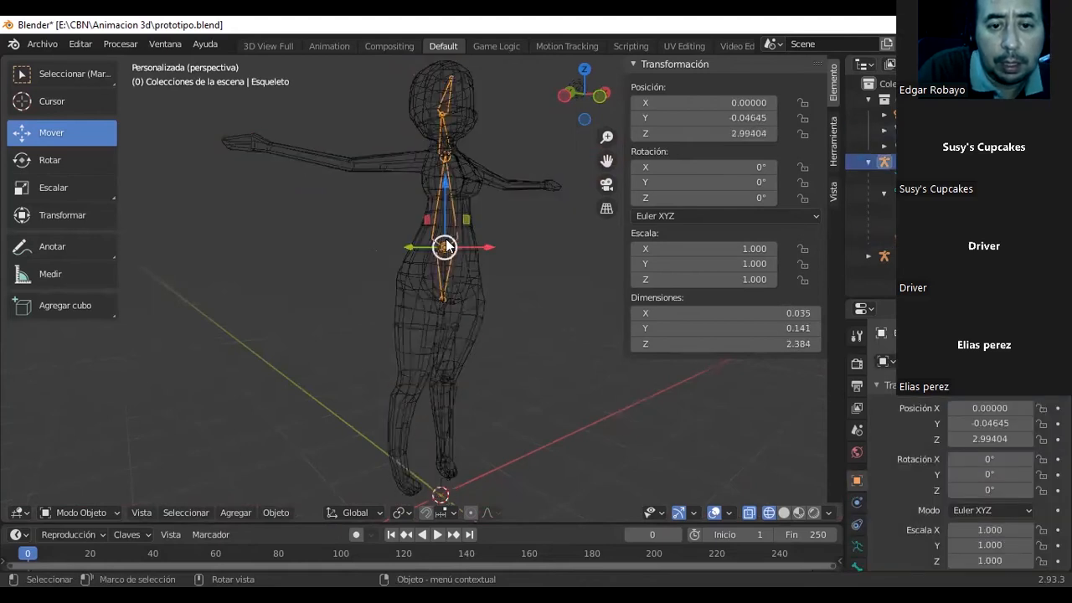
click(113, 514)
click(106, 462)
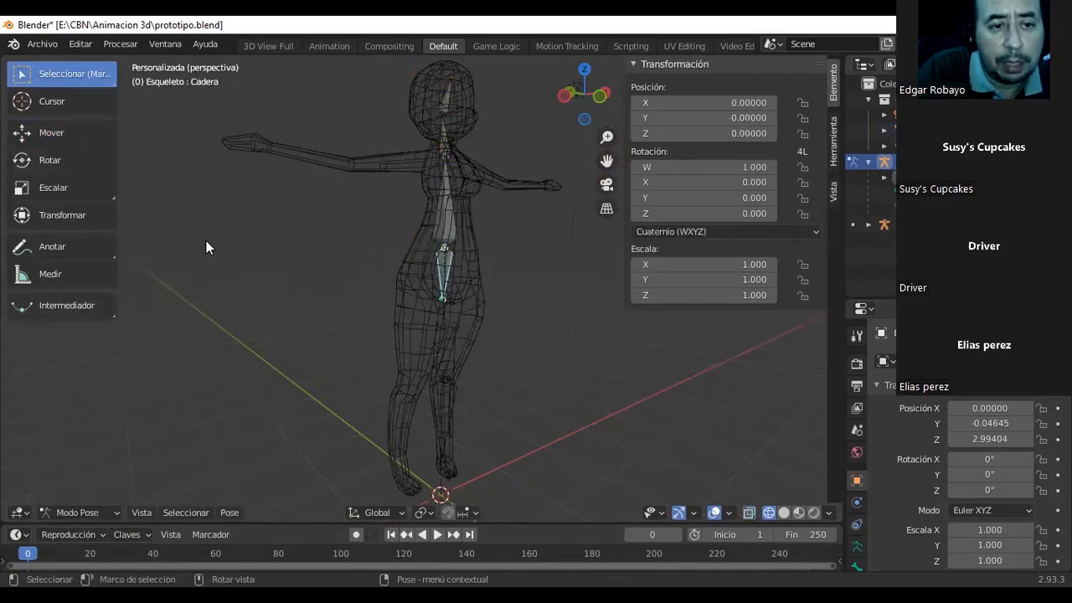
Rotate the Cadera bone slightly to test how the hips and legs deform, and save the file.
click(29, 156)
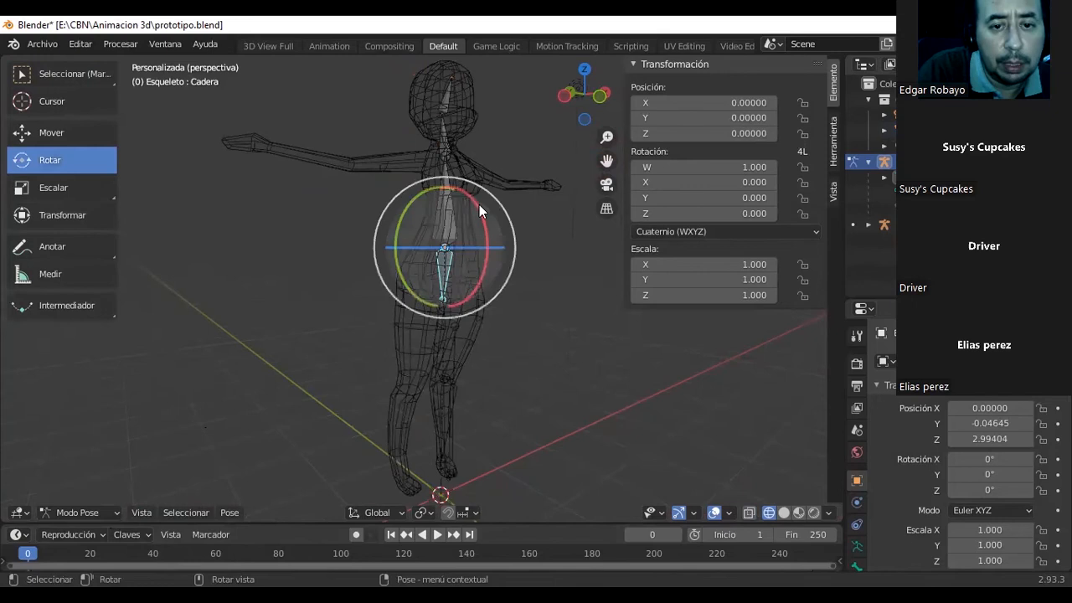
drag(477, 210, 459, 186)
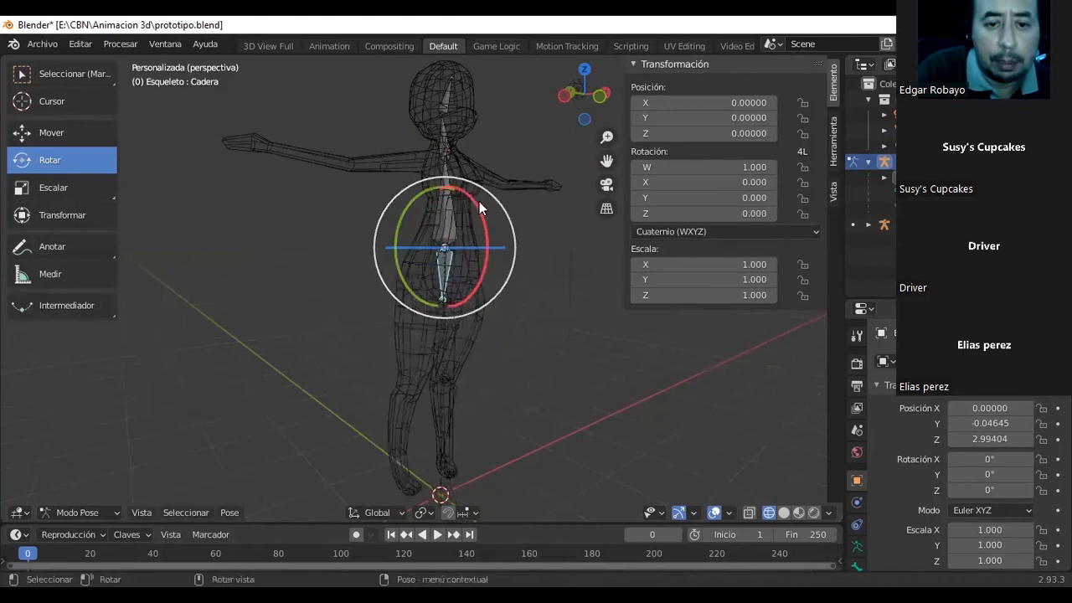
drag(473, 203, 486, 184)
drag(507, 248, 515, 255)
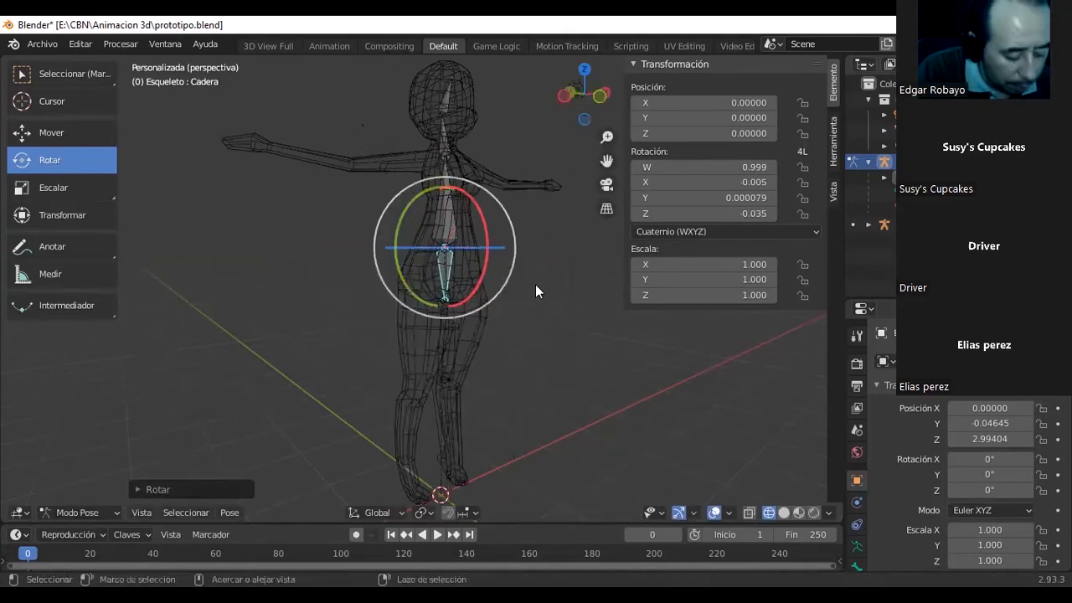
key(ctrl+s)
Bend the Columna bone sideways about the global Y axis to test the torso deformation, and rotate it back to nearly upright.
middle_drag(493, 222, 408, 221)
click(409, 221)
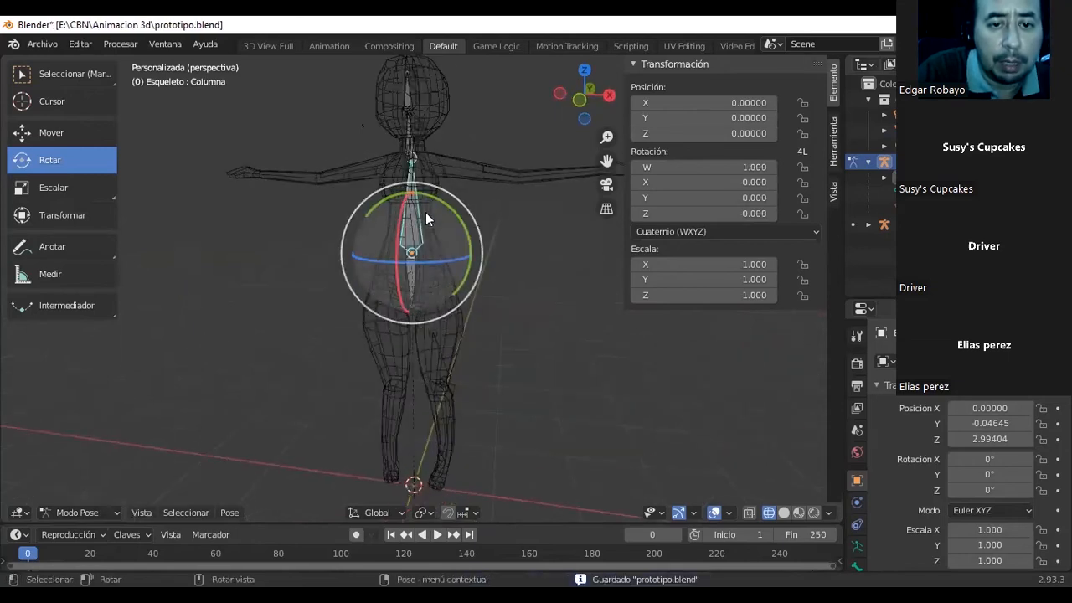
drag(438, 202, 354, 199)
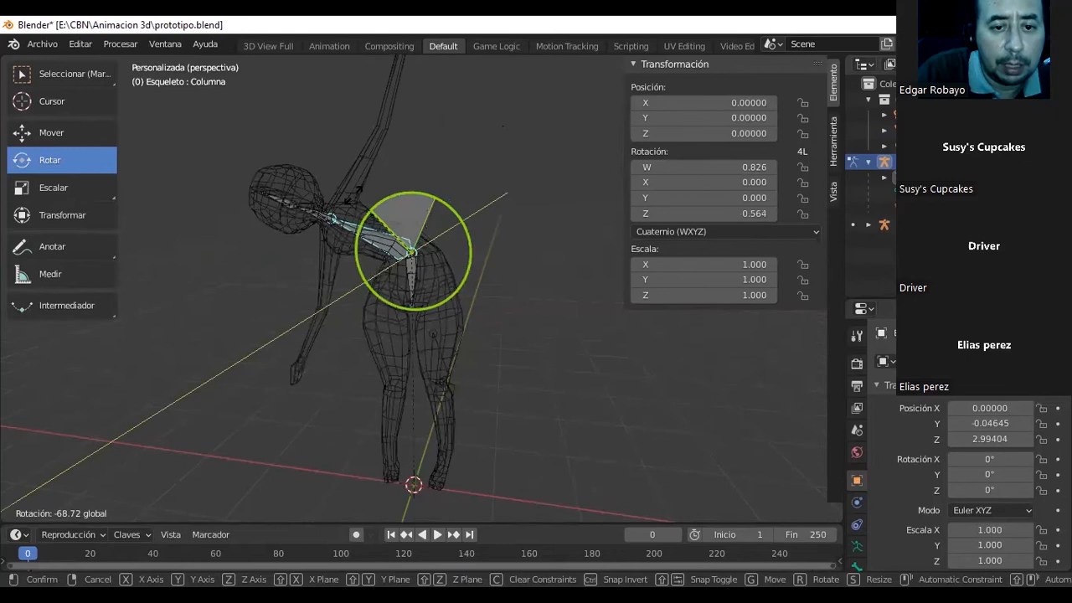
drag(382, 269, 409, 239)
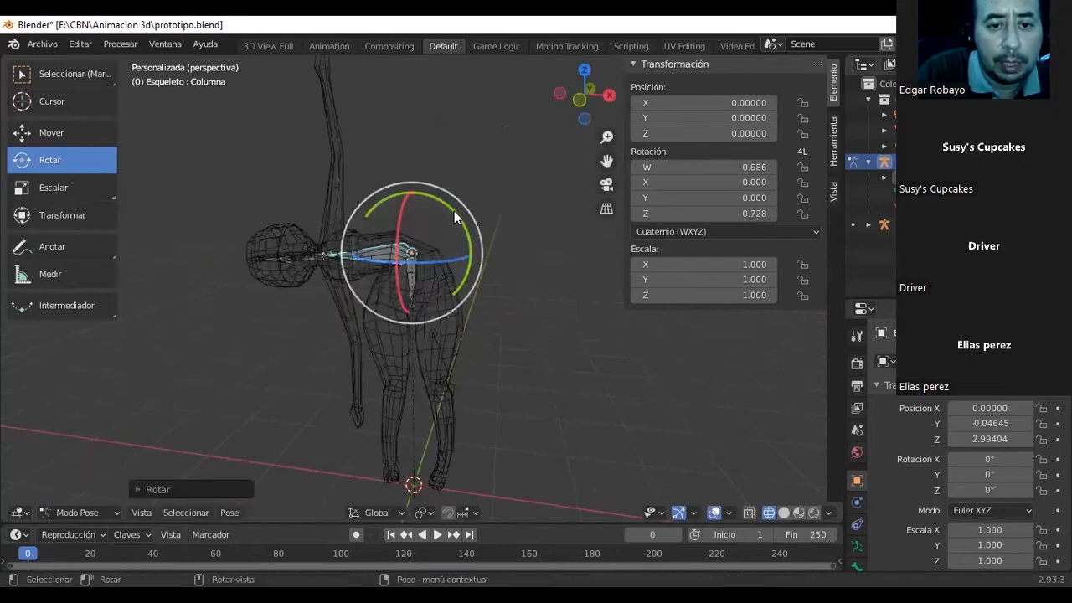
drag(457, 214, 470, 258)
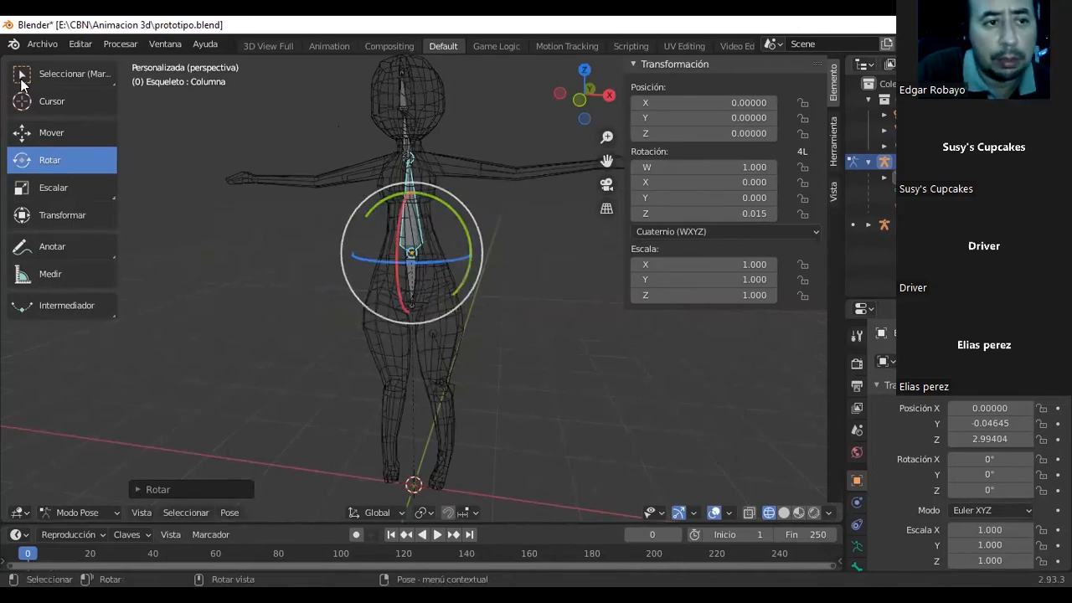
Return the armature to Object Mode, select the body mesh and switch it to Weight Paint mode.
key(w)
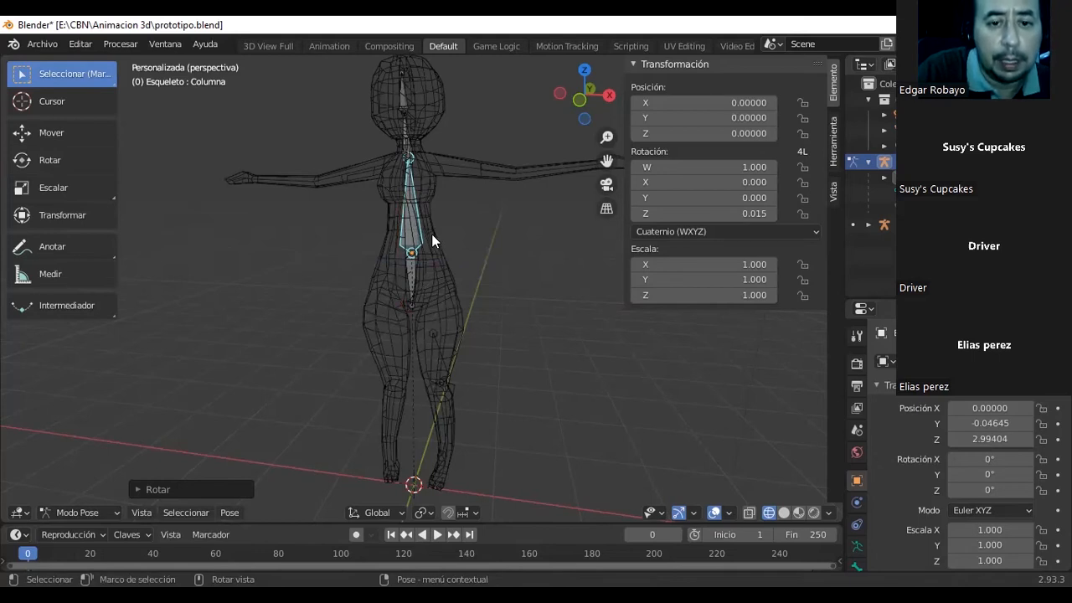
shift+click(432, 235)
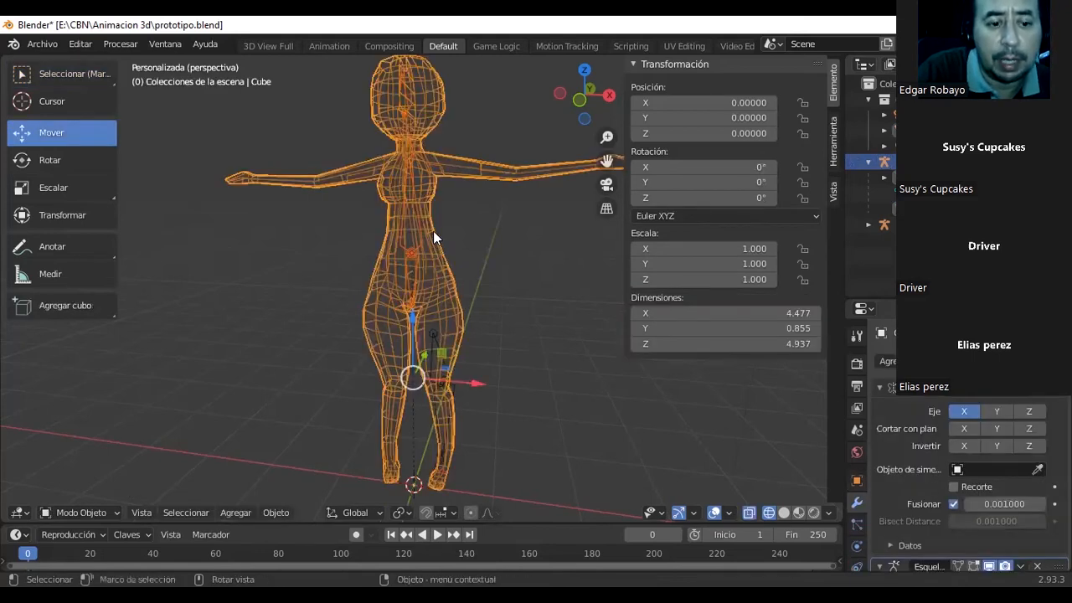
click(119, 513)
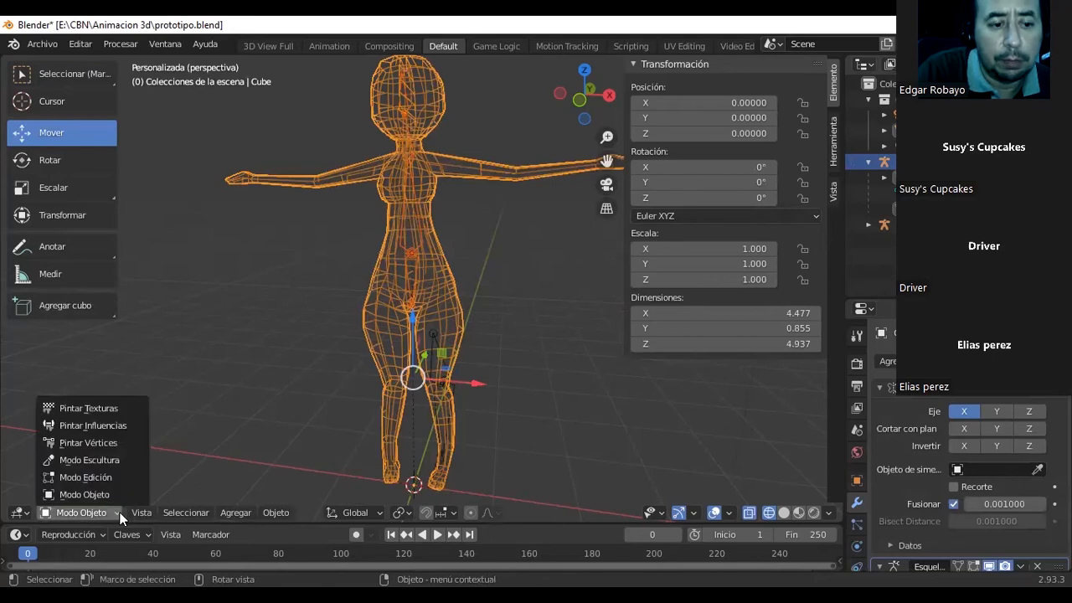
click(114, 426)
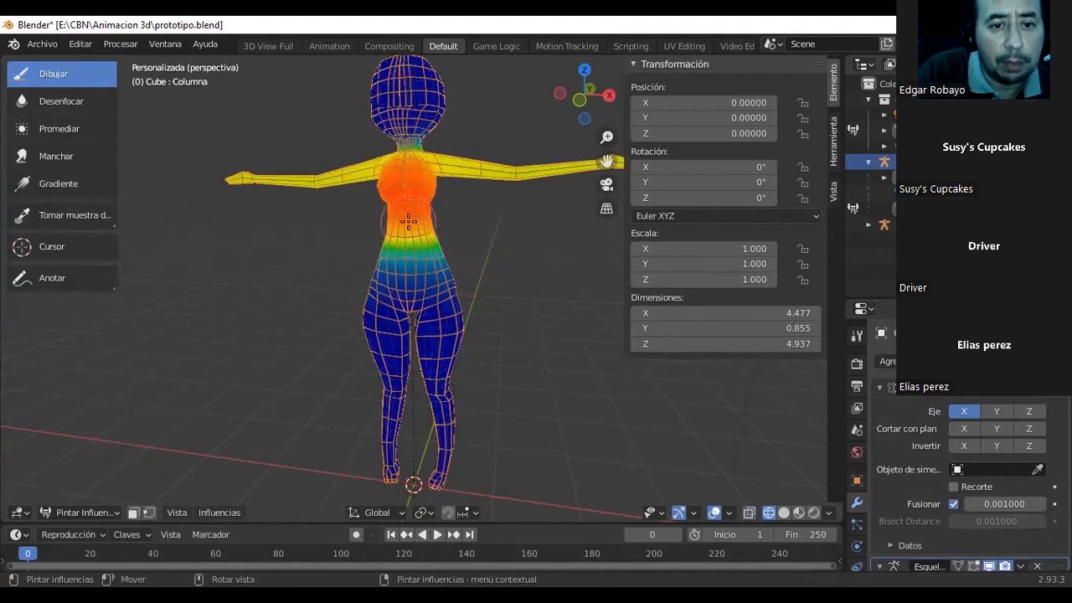
Paint stronger Columna influence across the front of the waist with the Draw brush and inspect the weights all around the torso.
drag(413, 220, 420, 223)
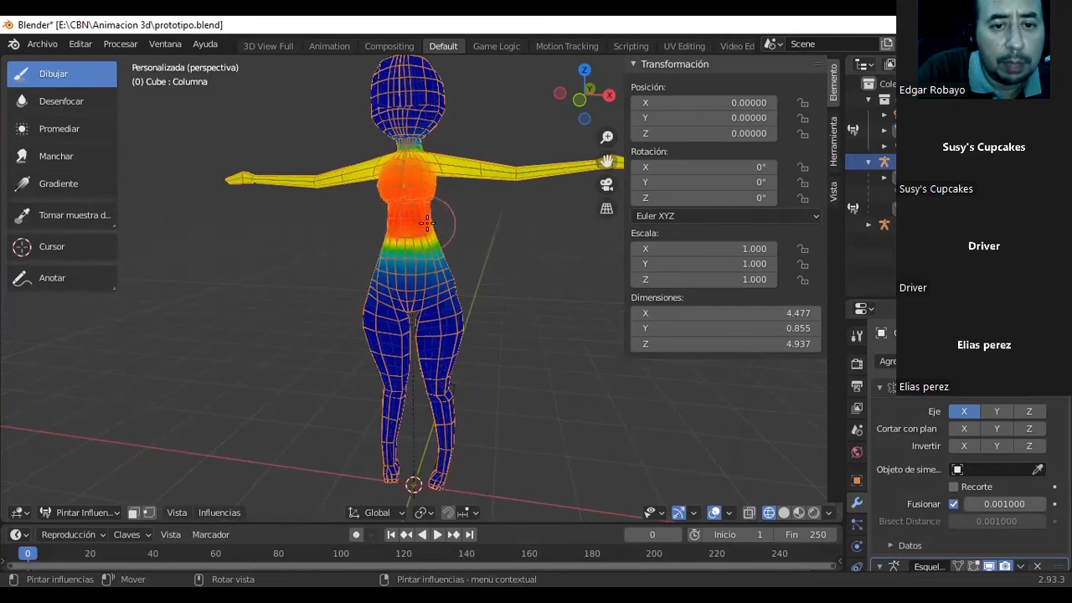
mouse_move(421, 220)
middle_down()
mouse_move(384, 230)
mouse_move(398, 220)
mouse_move(376, 217)
mouse_move(503, 215)
middle_up()
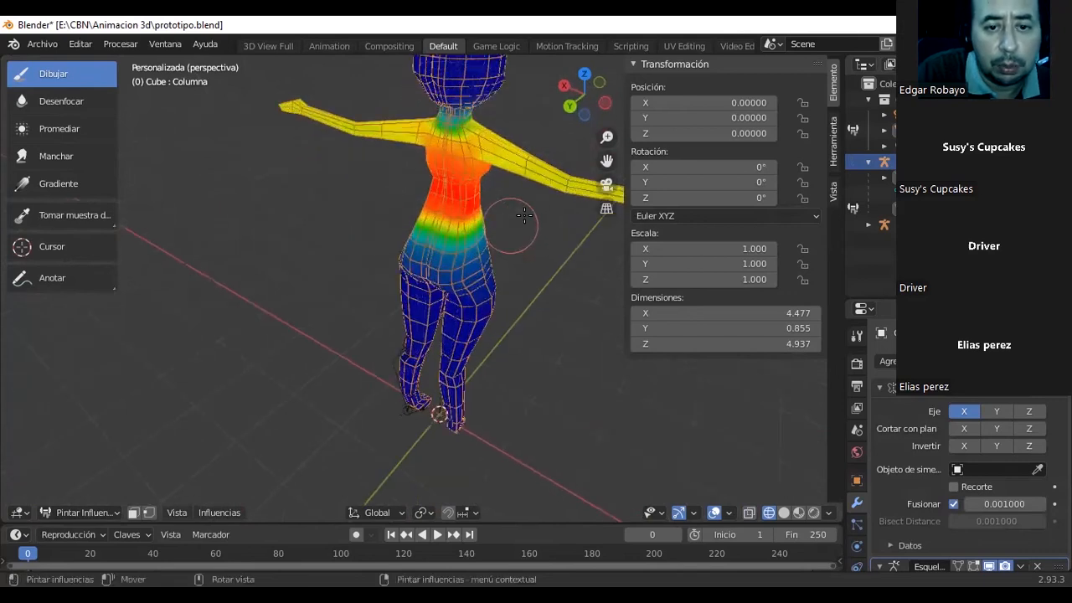
scroll(464, 201, up, 3)
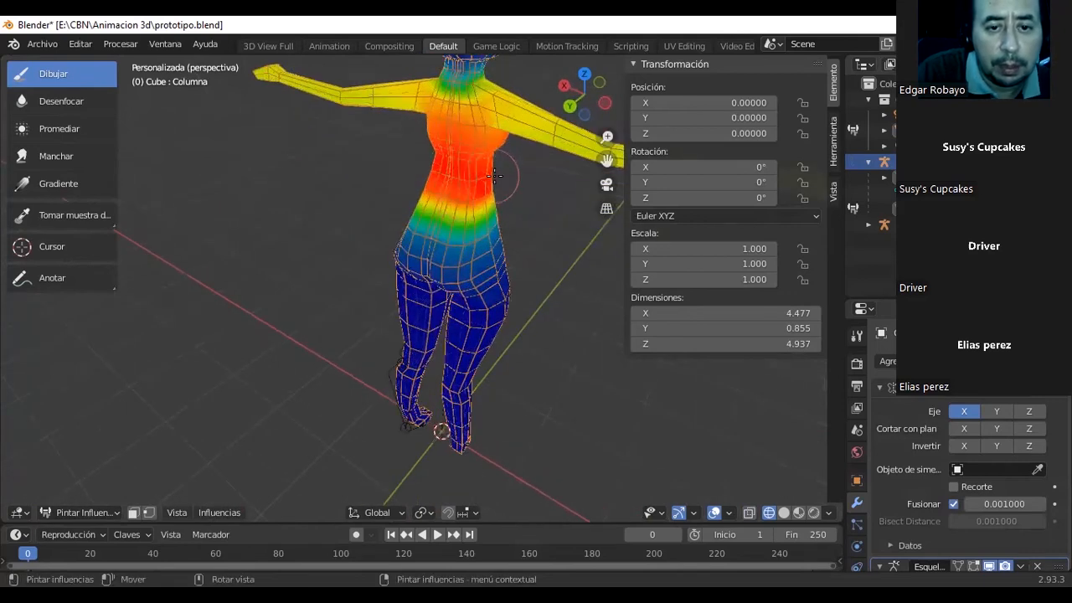
mouse_move(463, 178)
middle_down()
mouse_move(222, 162)
mouse_move(352, 153)
middle_up()
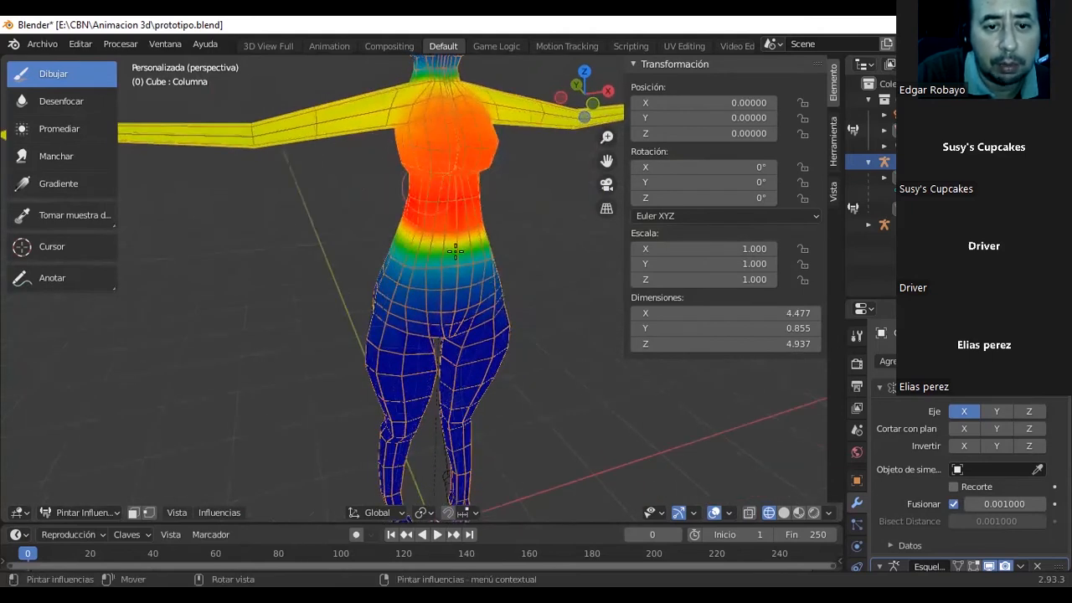
Paint Columna influence down the front of the lower abdomen, below the waist, with the Draw brush.
right_click(437, 289)
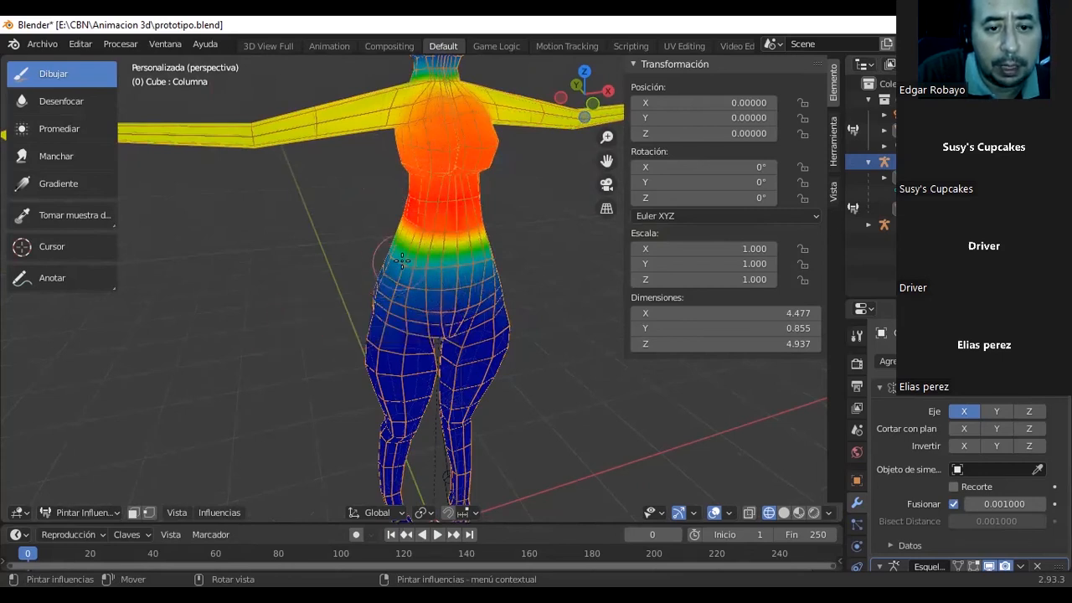
mouse_move(458, 261)
mouse_down()
mouse_move(456, 245)
mouse_move(430, 256)
mouse_up()
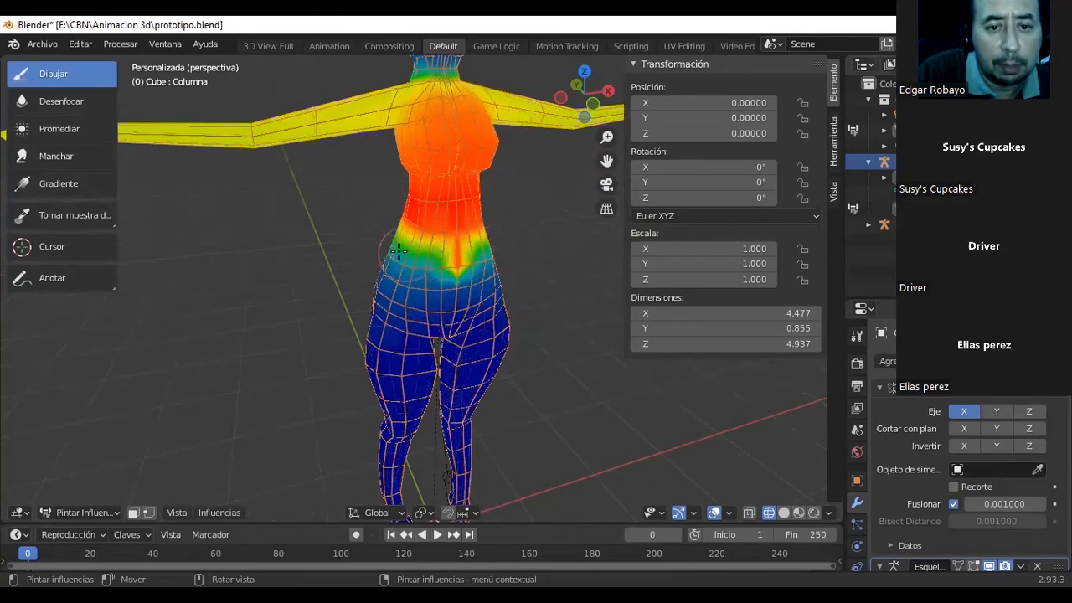
mouse_move(455, 255)
mouse_down()
mouse_move(454, 270)
mouse_move(458, 241)
mouse_move(463, 265)
mouse_up()
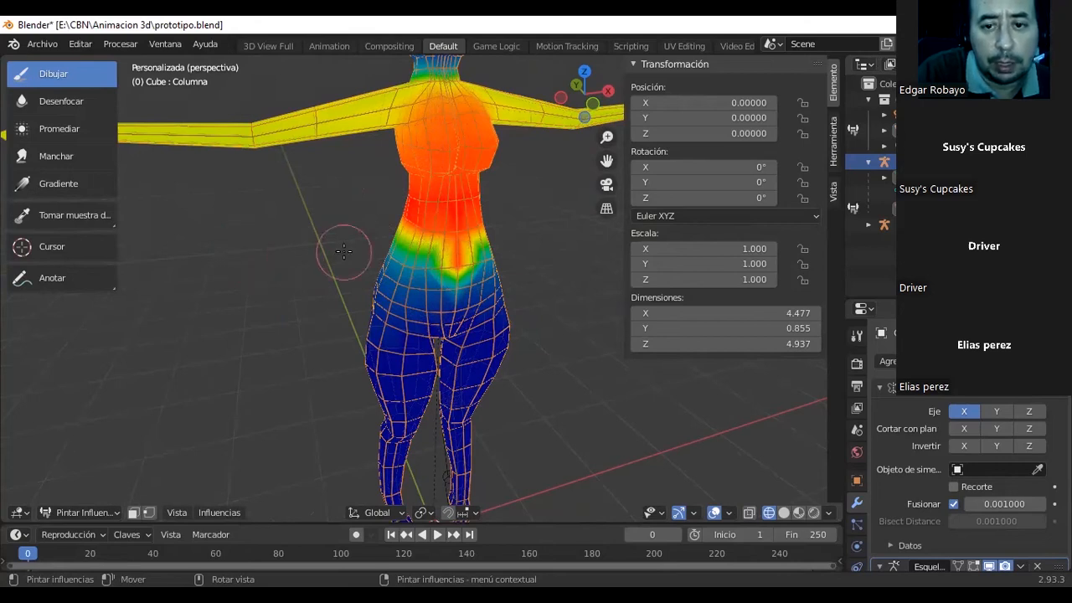
Switch the body mesh to Edit Mode, check the Columna and Cadera weights of waist and hip vertices, and return to Object Mode.
click(117, 511)
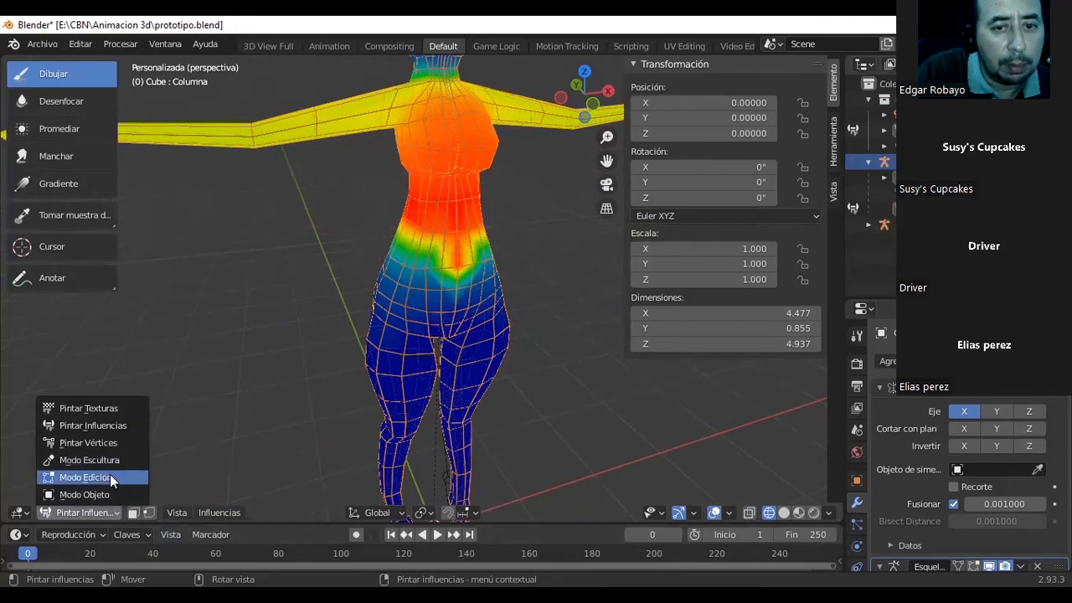
click(86, 477)
click(116, 513)
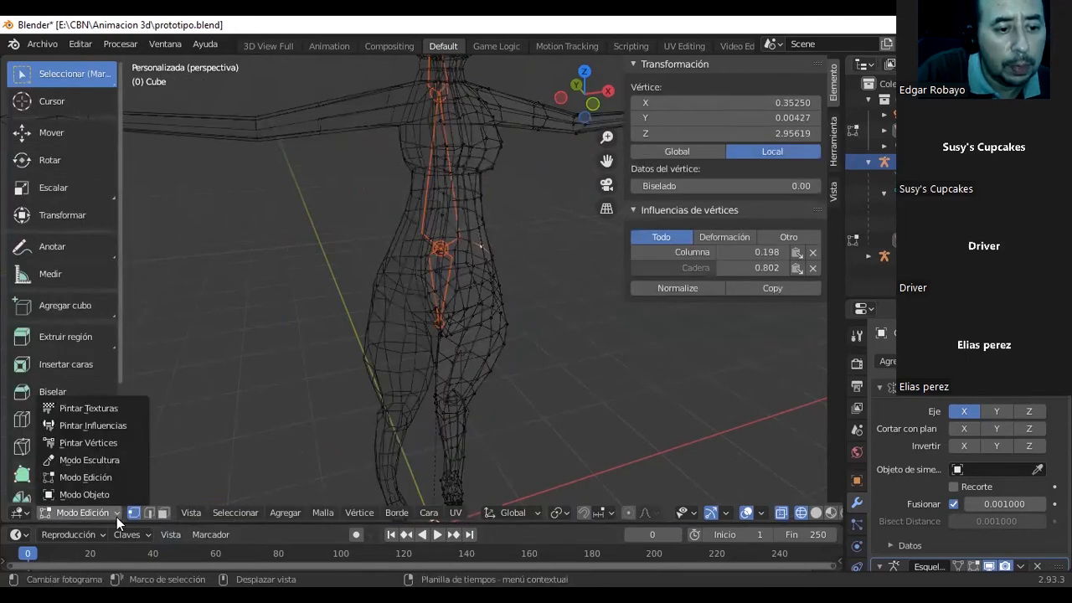
click(455, 216)
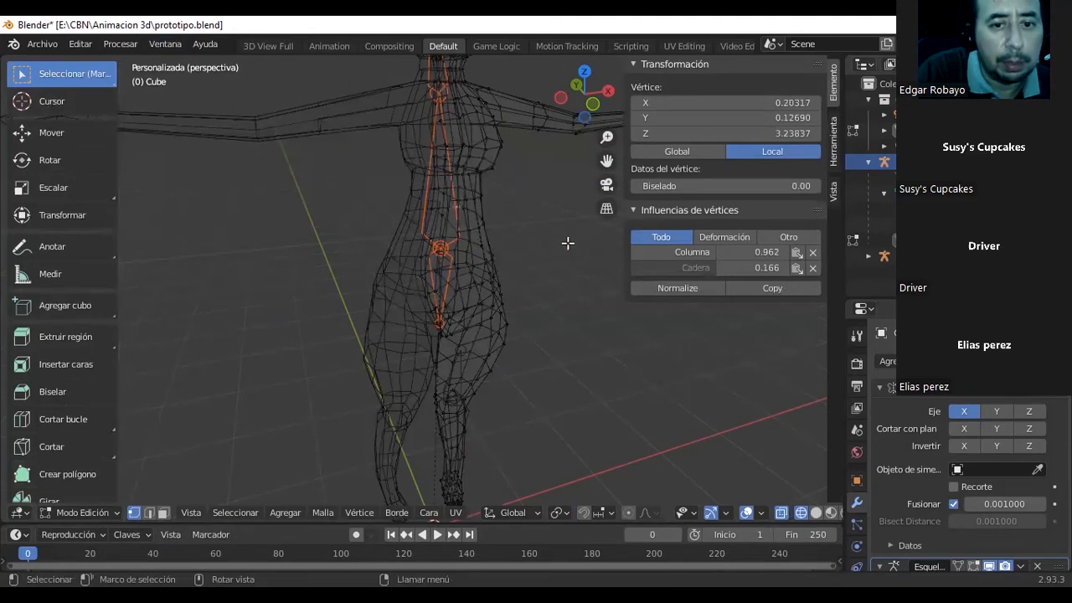
click(441, 249)
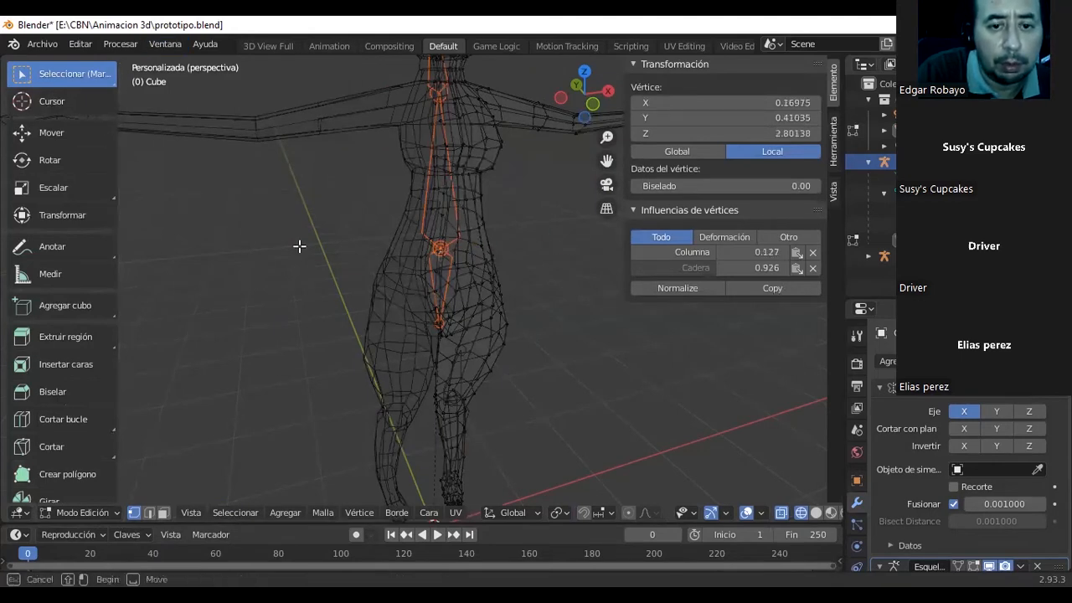
click(116, 511)
click(108, 490)
click(395, 256)
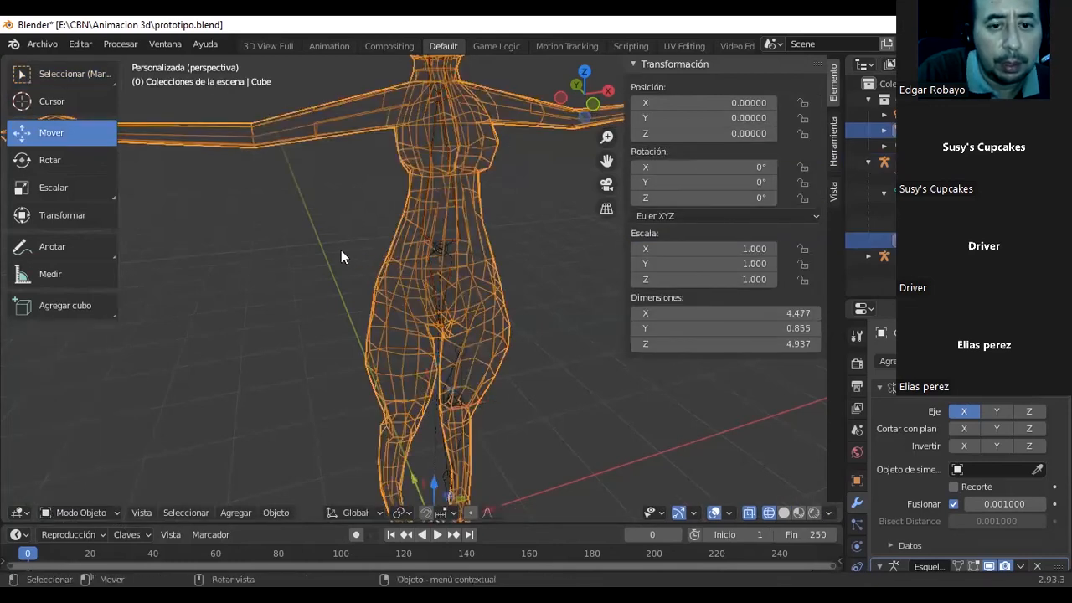
Select the armature, enter Pose Mode and rotate the Columna bone slightly sideways.
click(431, 243)
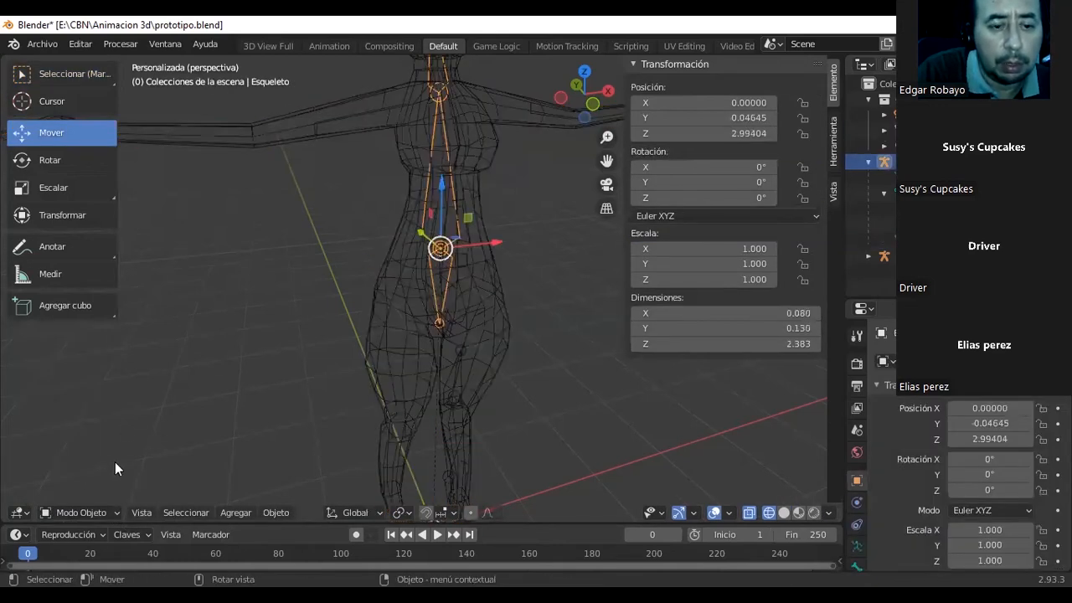
click(108, 512)
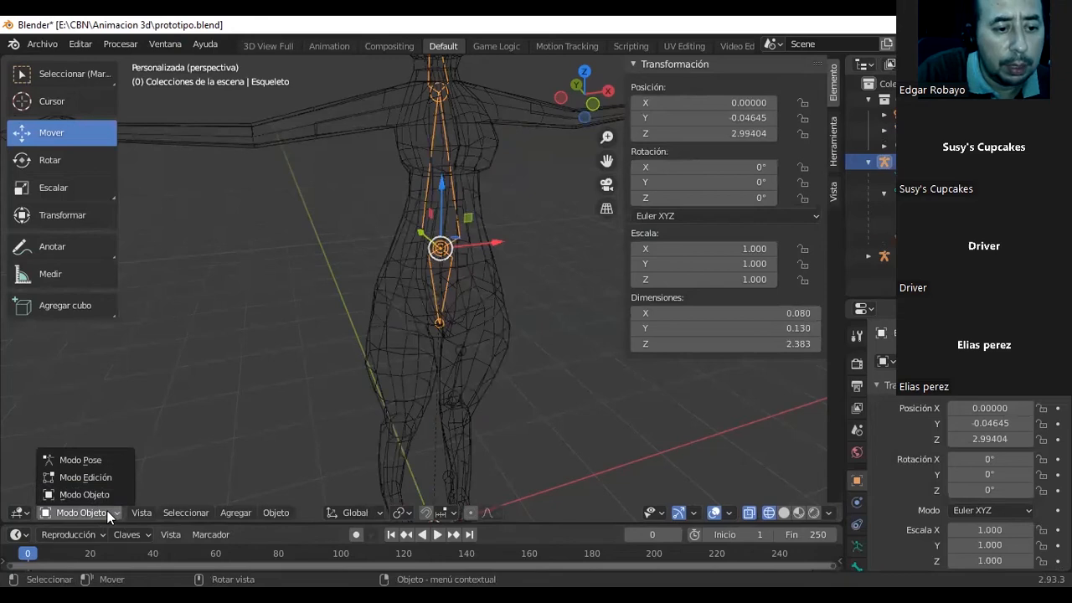
click(94, 457)
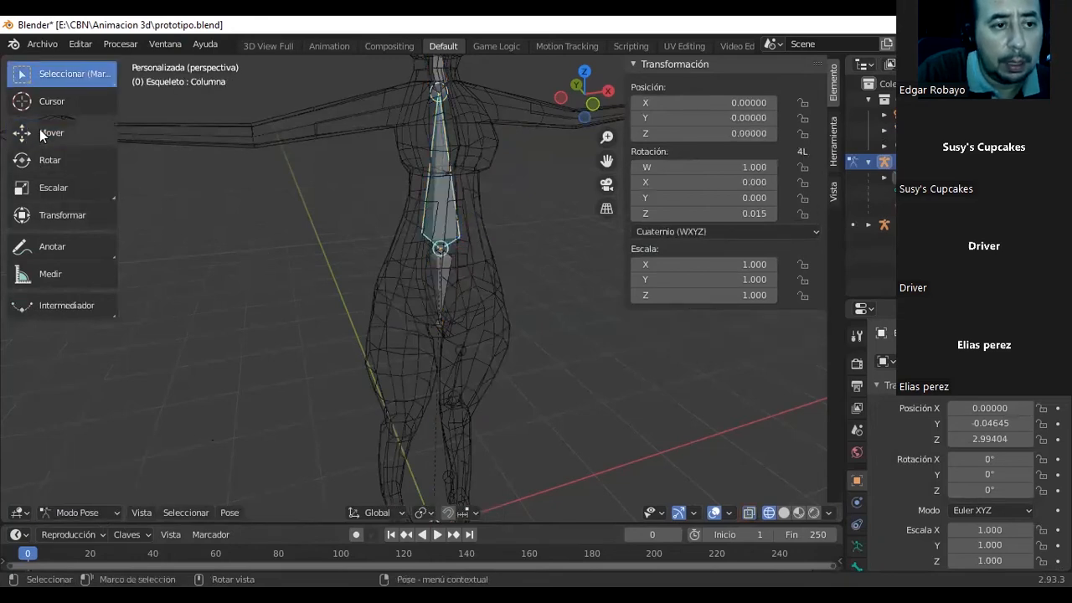
click(44, 155)
mouse_move(414, 195)
mouse_down()
mouse_move(395, 211)
mouse_move(419, 200)
mouse_move(453, 206)
mouse_move(390, 218)
mouse_move(435, 204)
mouse_move(424, 208)
mouse_up()
drag(440, 280, 446, 261)
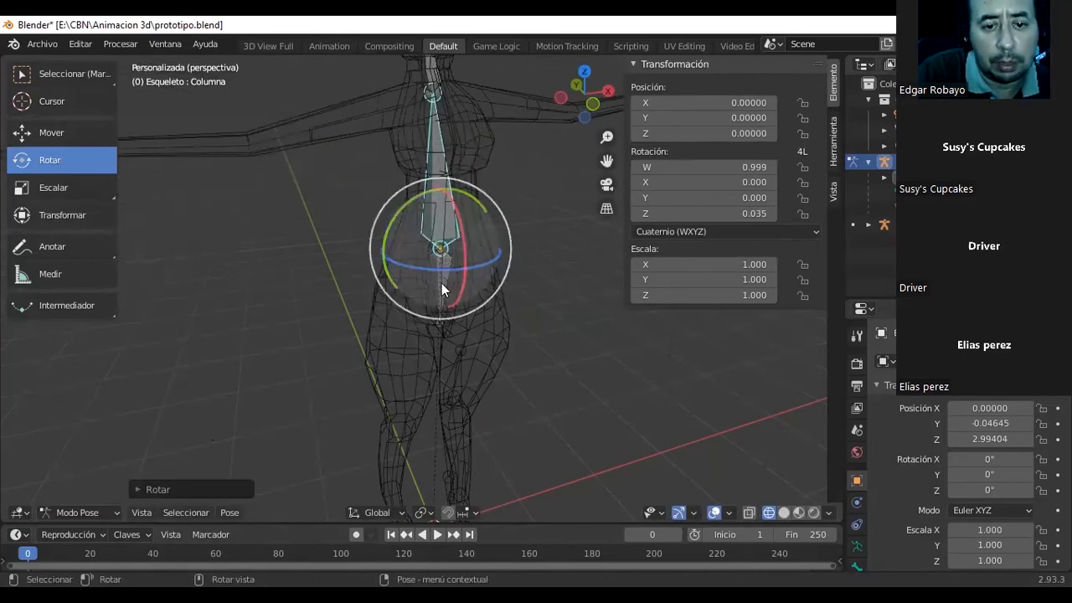
Select the Cadera bone, return to Object Mode, and put the body mesh in Weight Paint mode to show that bone's influence.
click(441, 283)
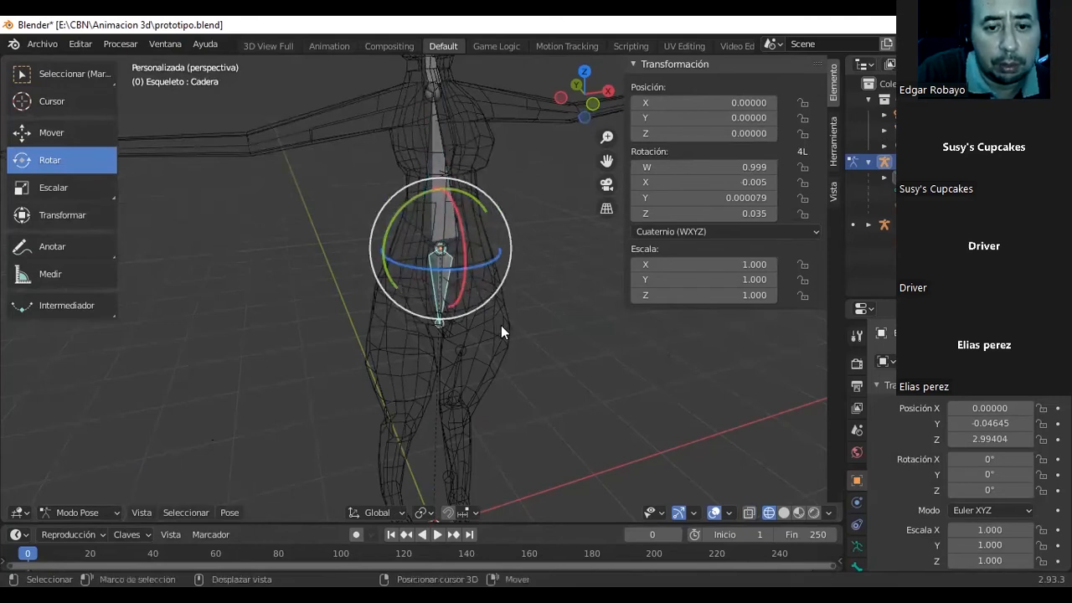
click(456, 333)
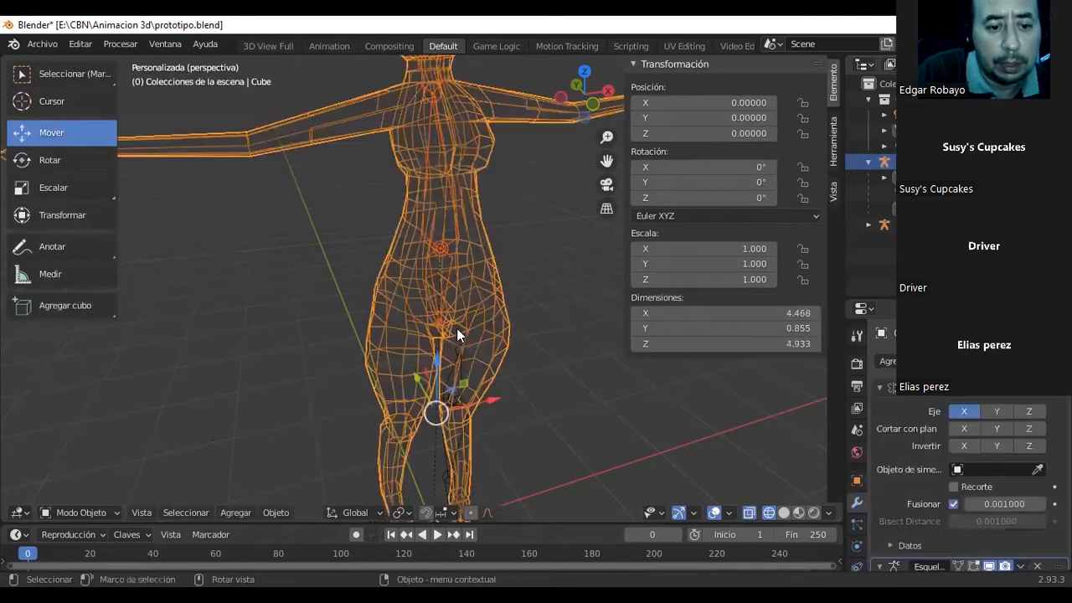
click(110, 513)
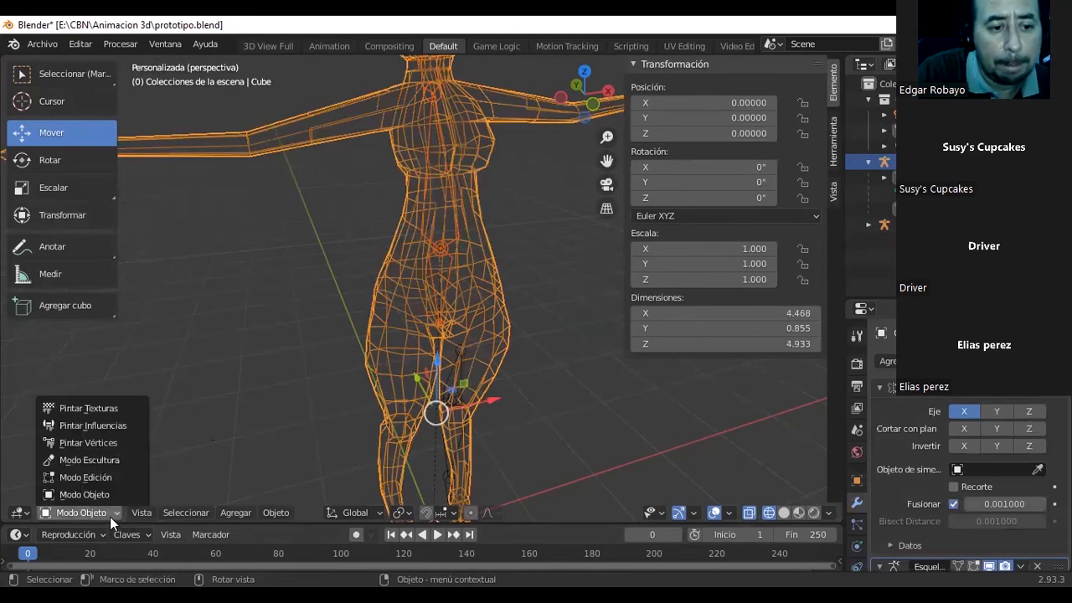
click(107, 426)
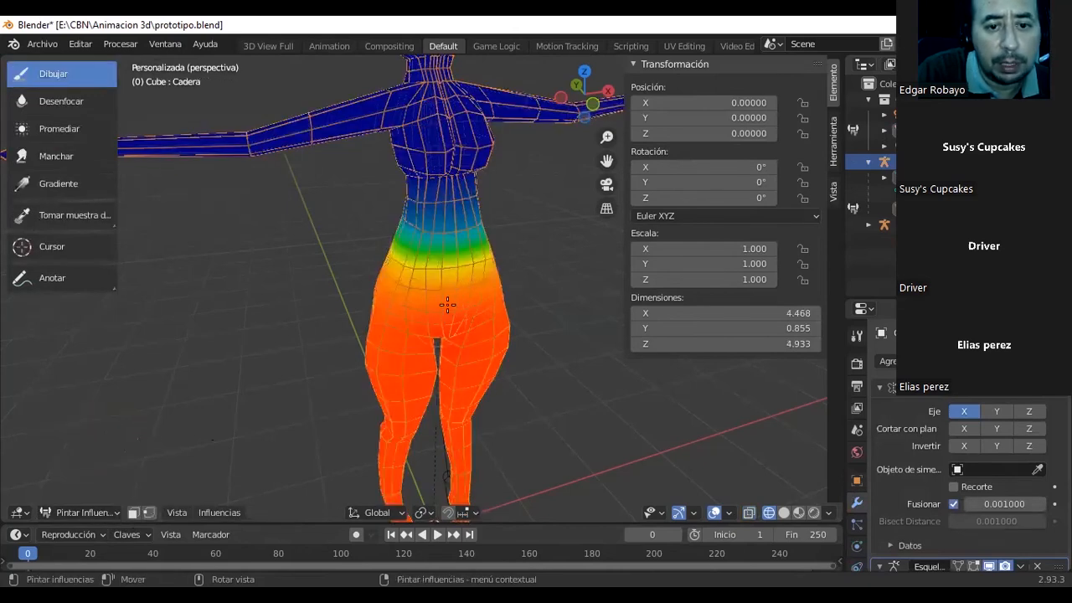
Paint stronger Cadera influence in a band all around the hips and buttocks with the Draw brush.
mouse_move(449, 287)
middle_down()
mouse_move(461, 284)
mouse_move(441, 300)
middle_up()
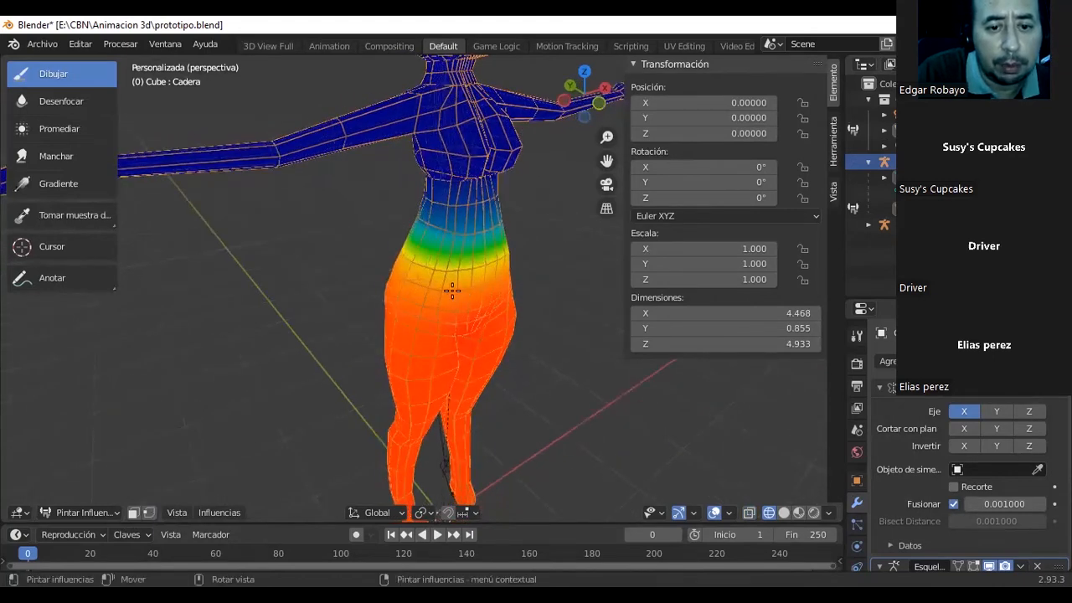
mouse_move(438, 294)
mouse_down()
mouse_move(536, 292)
mouse_move(434, 289)
mouse_up()
middle_drag(470, 285, 348, 284)
mouse_move(348, 283)
mouse_down()
mouse_move(426, 282)
mouse_move(333, 282)
mouse_move(388, 281)
mouse_up()
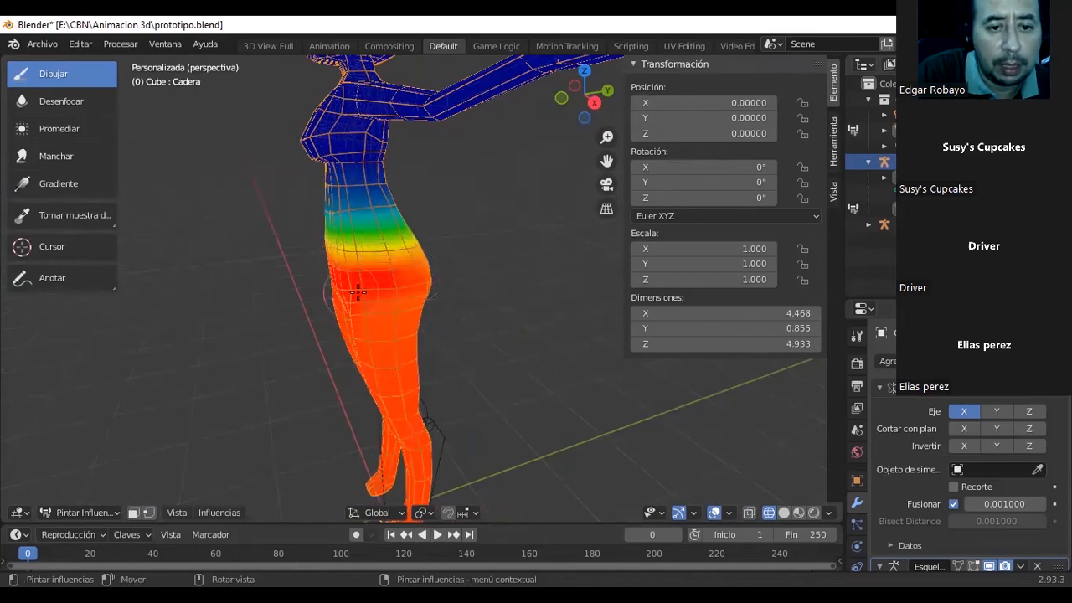
mouse_move(439, 289)
middle_down()
mouse_move(335, 284)
mouse_move(430, 258)
middle_up()
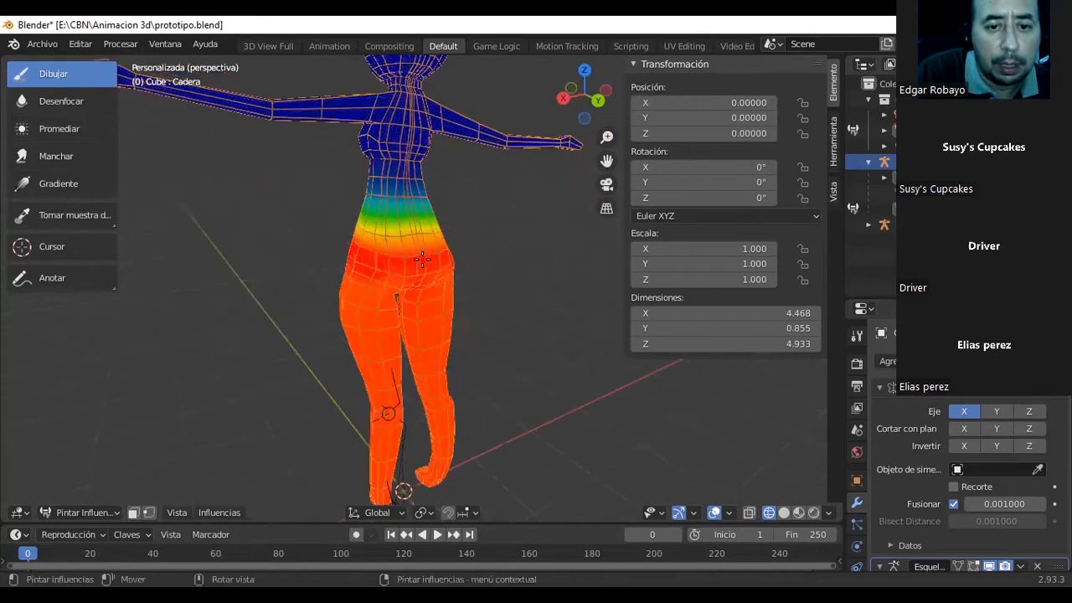
mouse_move(436, 260)
middle_down()
mouse_move(469, 258)
mouse_move(432, 257)
middle_up()
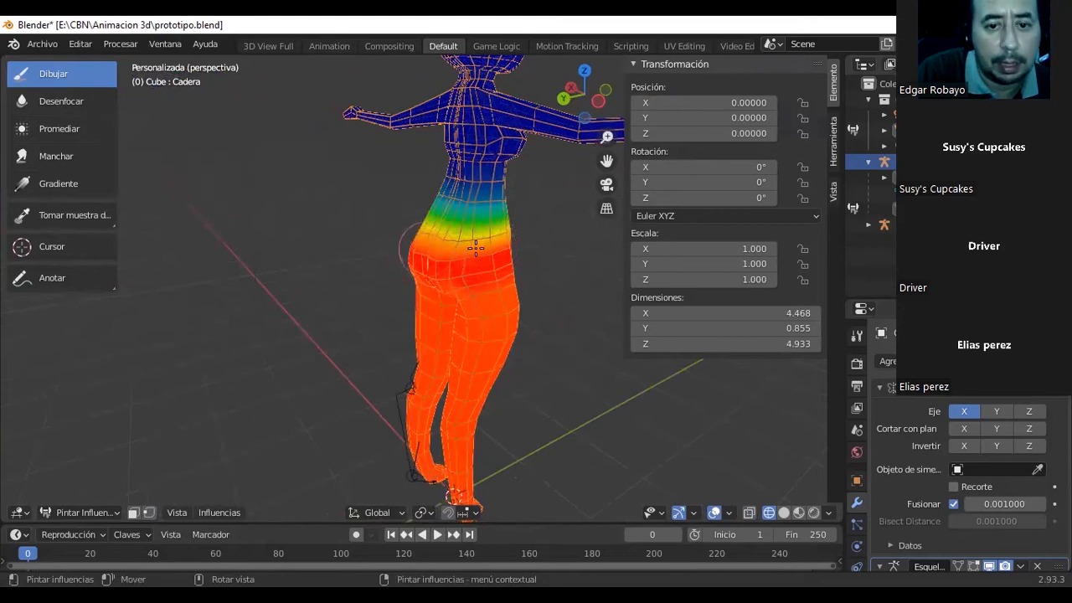
middle_drag(445, 248, 350, 259)
middle_drag(488, 285, 493, 282)
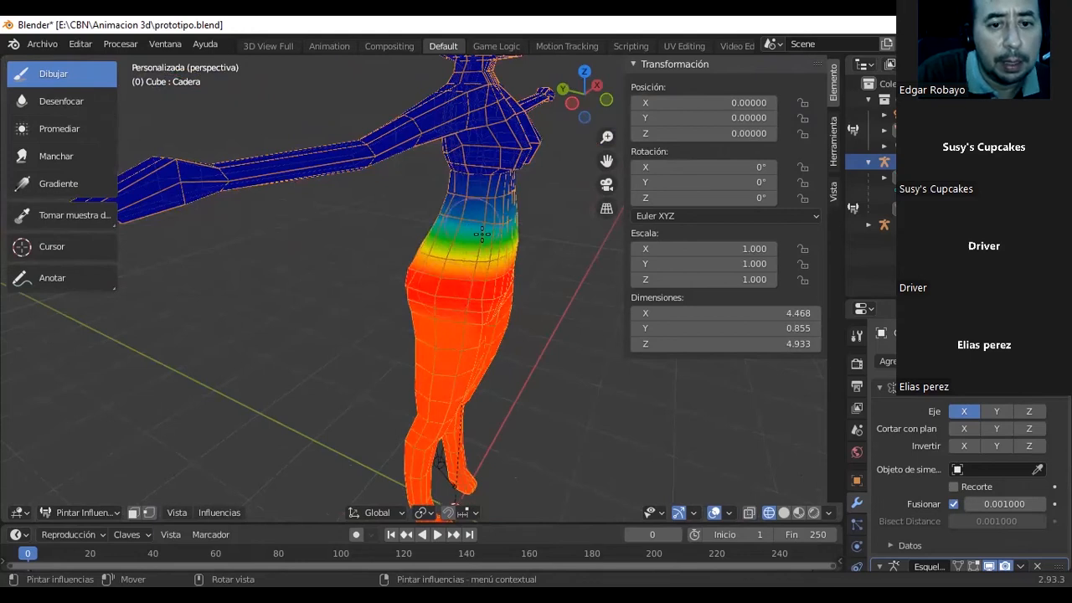
Set the Draw brush's influence to 0.383 and its intensity to 0.275.
right_click(444, 215)
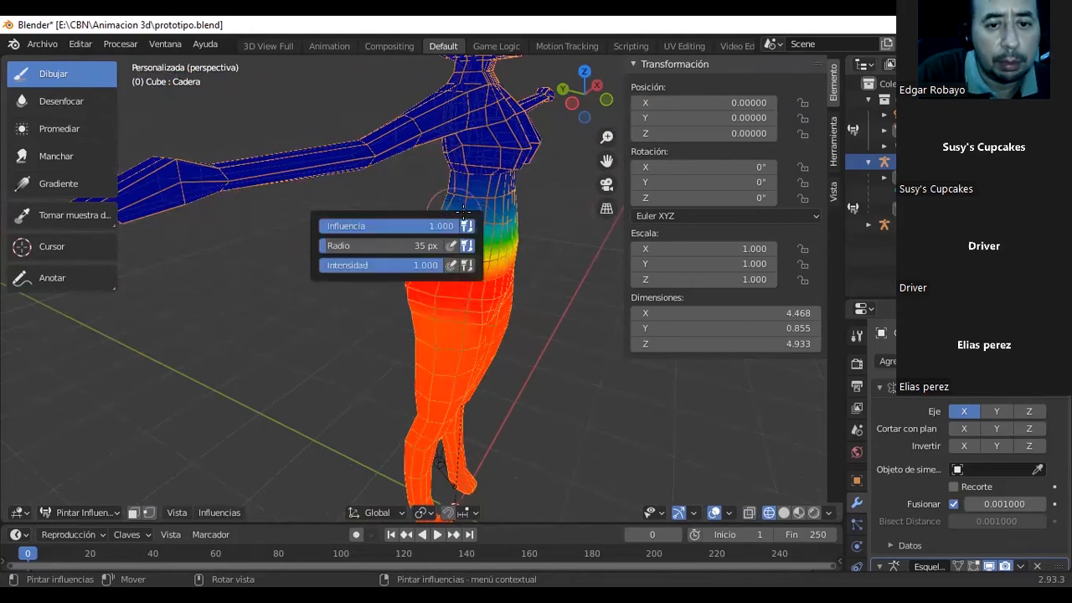
key(Escape)
right_click(454, 222)
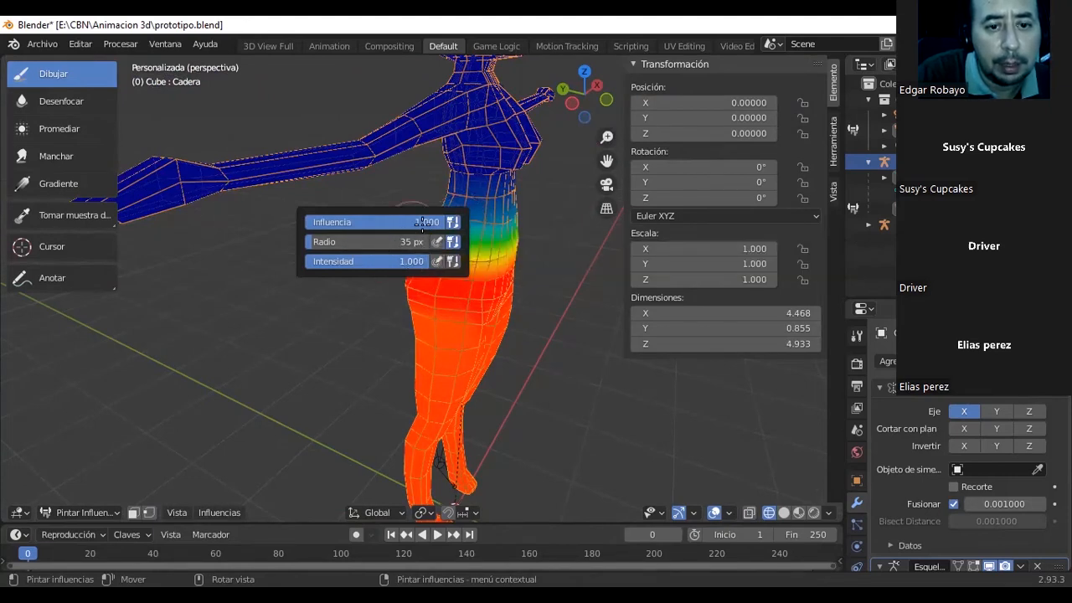
drag(412, 223, 330, 223)
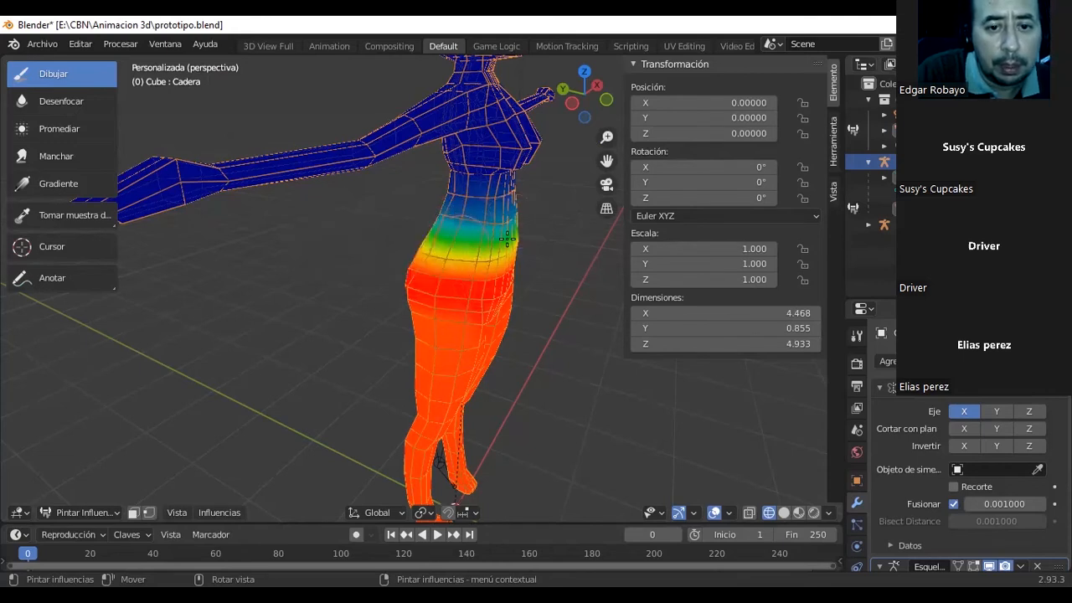
right_click(467, 235)
drag(411, 274, 305, 278)
right_click(460, 365)
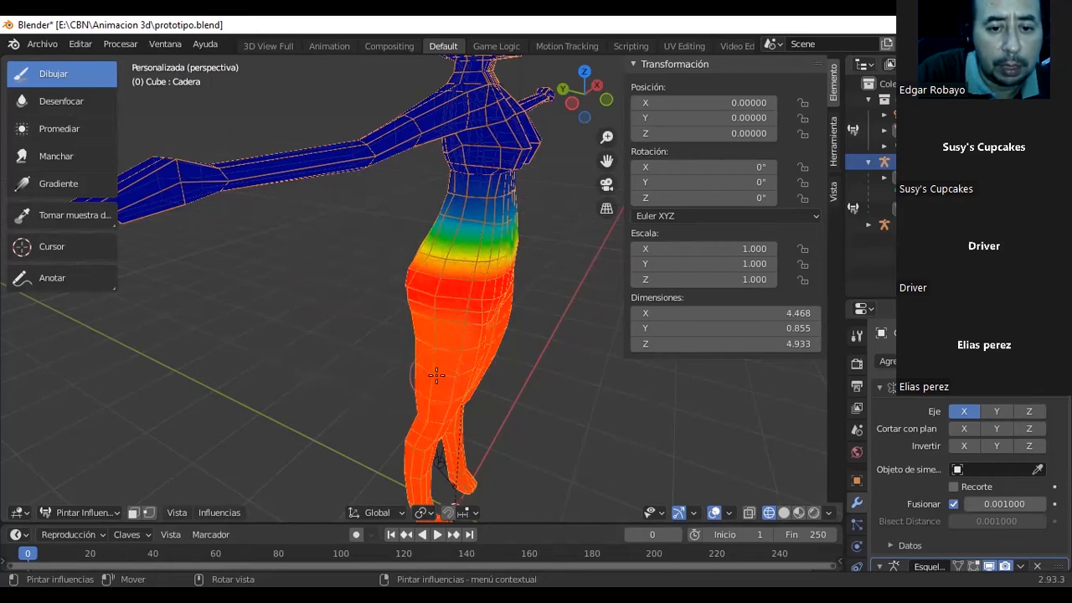
Paint weaker Cadera influence across the back and inner side of both upper thighs.
mouse_move(453, 377)
middle_down()
mouse_move(435, 379)
mouse_move(465, 340)
middle_up()
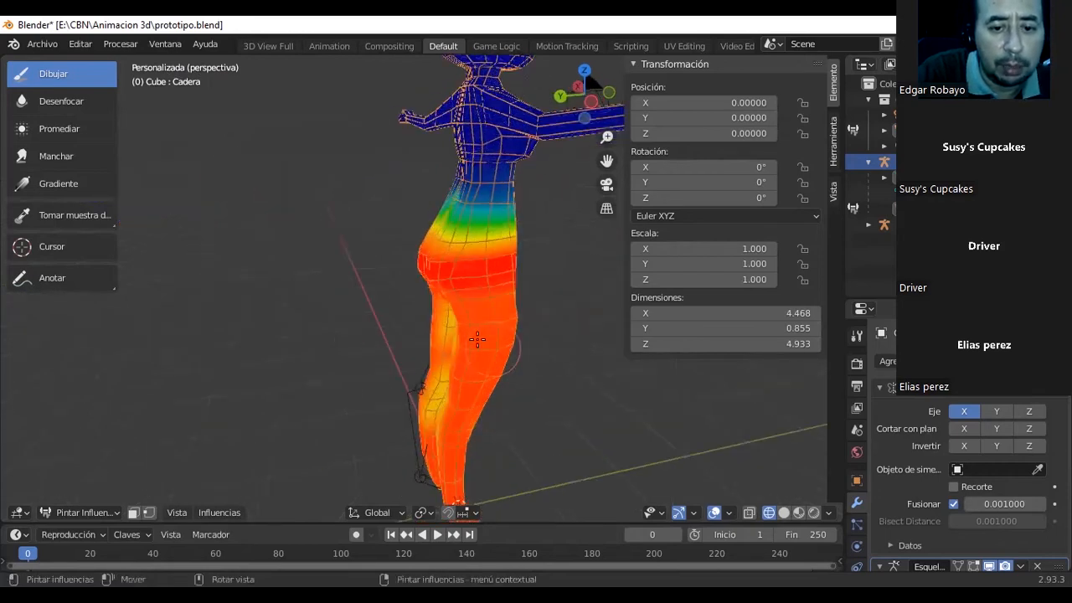
mouse_move(465, 336)
mouse_down()
mouse_move(445, 334)
mouse_move(469, 335)
mouse_move(438, 323)
mouse_move(445, 334)
mouse_move(465, 333)
mouse_move(438, 323)
mouse_move(441, 313)
mouse_move(471, 346)
mouse_up()
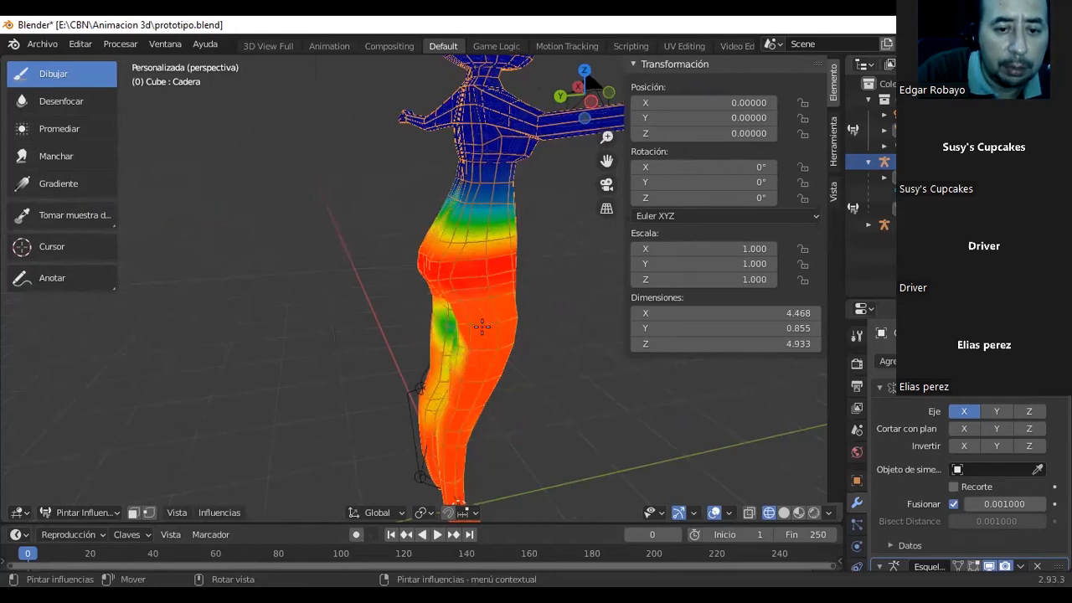
middle_drag(481, 326, 417, 314)
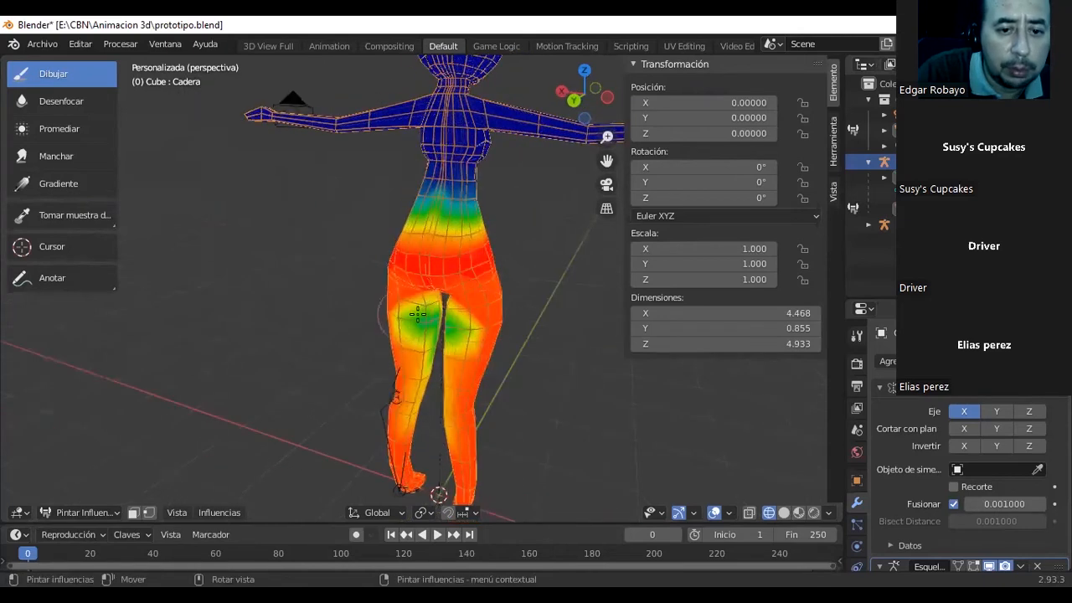
mouse_move(403, 312)
mouse_down()
mouse_move(387, 315)
mouse_move(445, 319)
mouse_up()
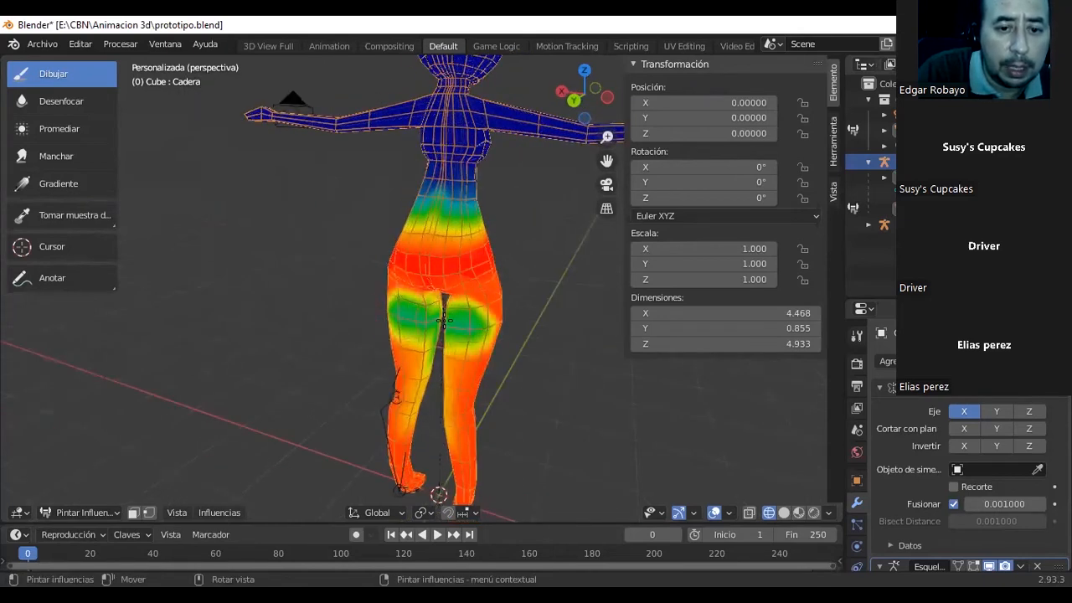
middle_drag(486, 318, 395, 350)
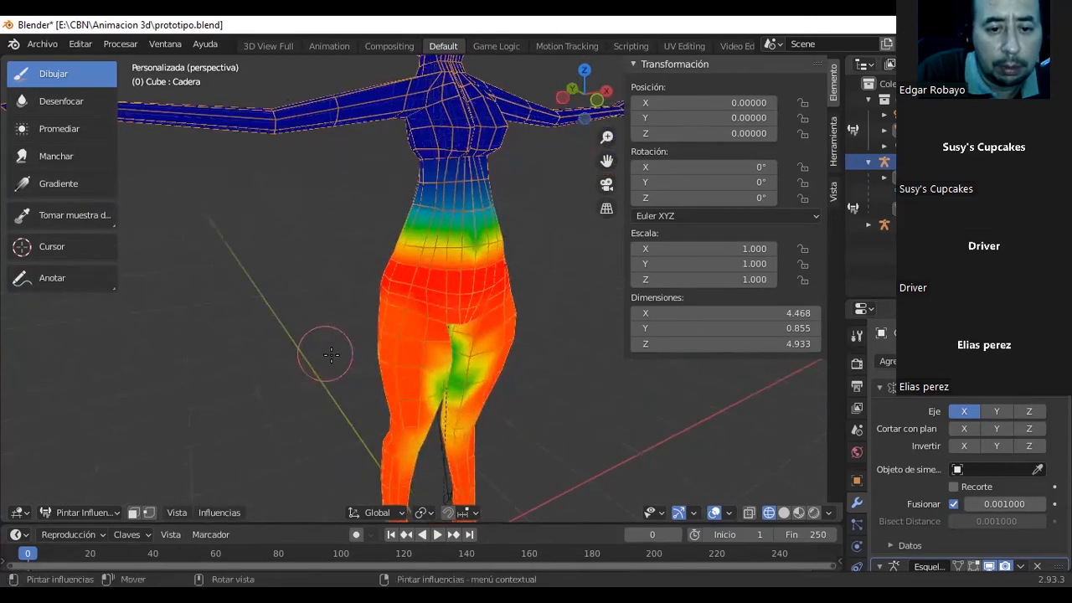
Set the brush influence to 0.811 and intensity to 0.844, and blend the Cadera weights across the front and inside of both thighs.
right_click(375, 366)
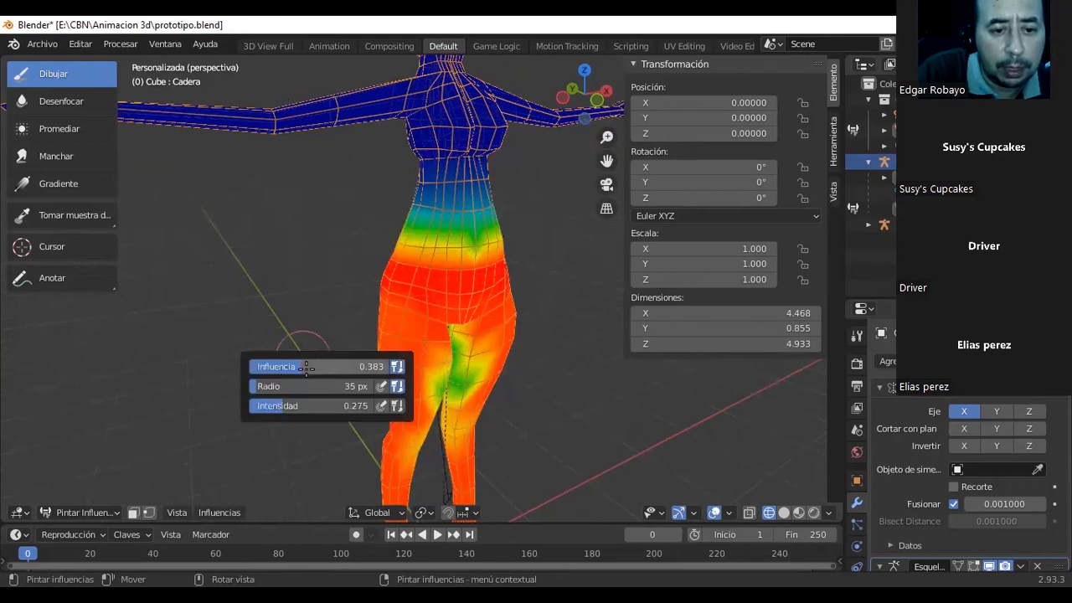
drag(306, 366, 381, 366)
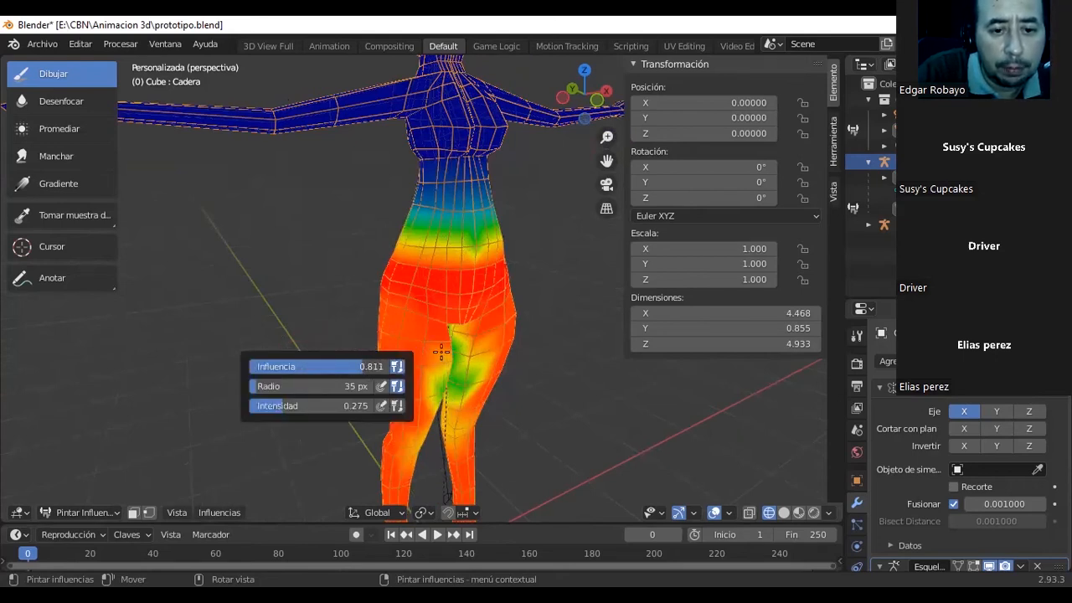
right_click(408, 355)
mouse_move(289, 395)
mouse_down()
mouse_move(377, 396)
mouse_move(346, 397)
mouse_up()
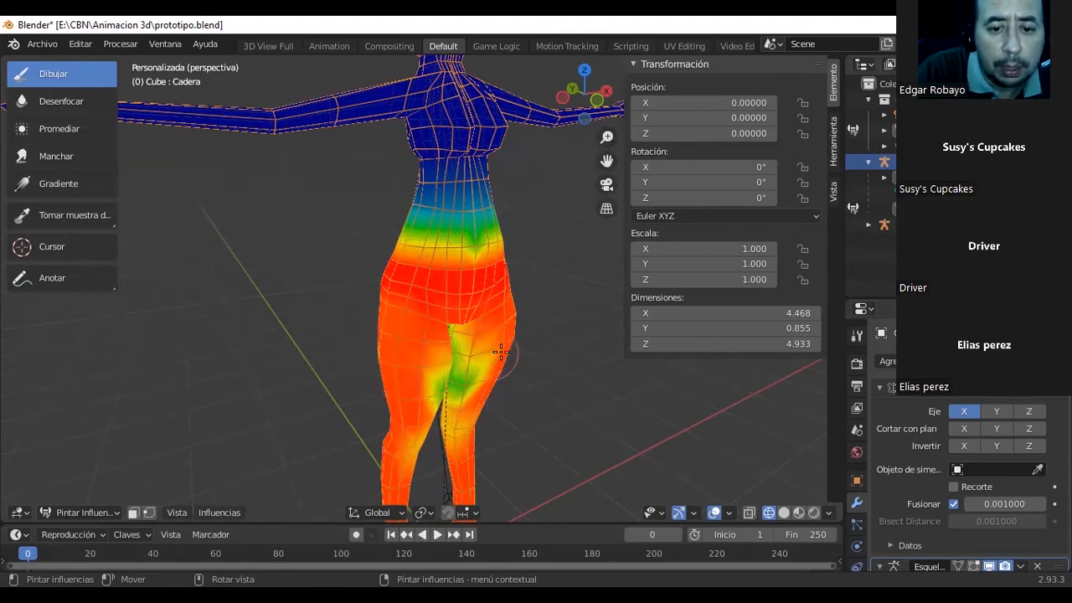
click(475, 354)
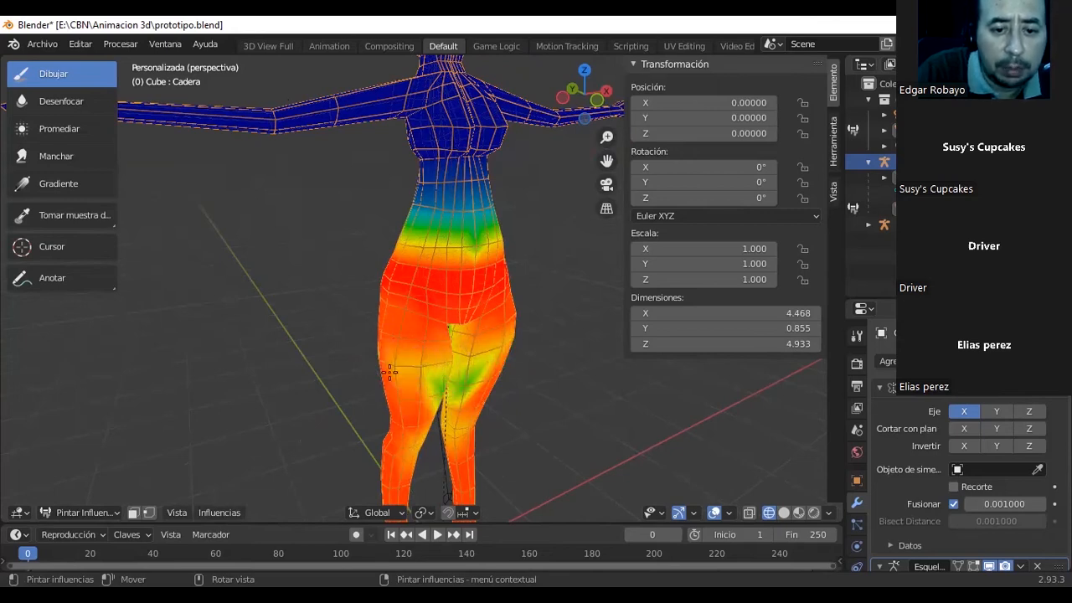
drag(463, 379, 447, 376)
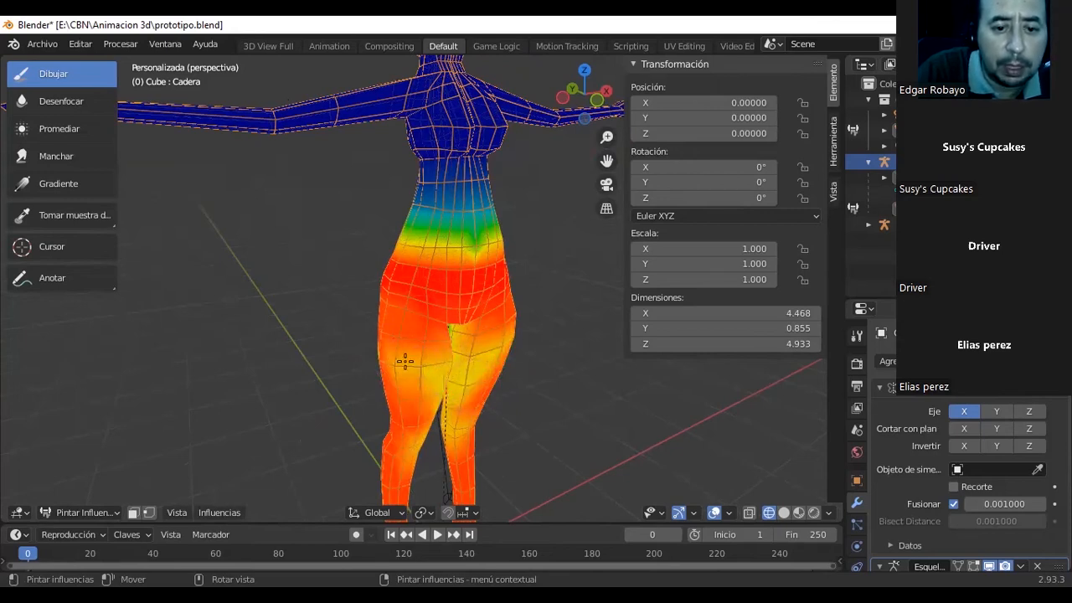
middle_drag(466, 352, 479, 353)
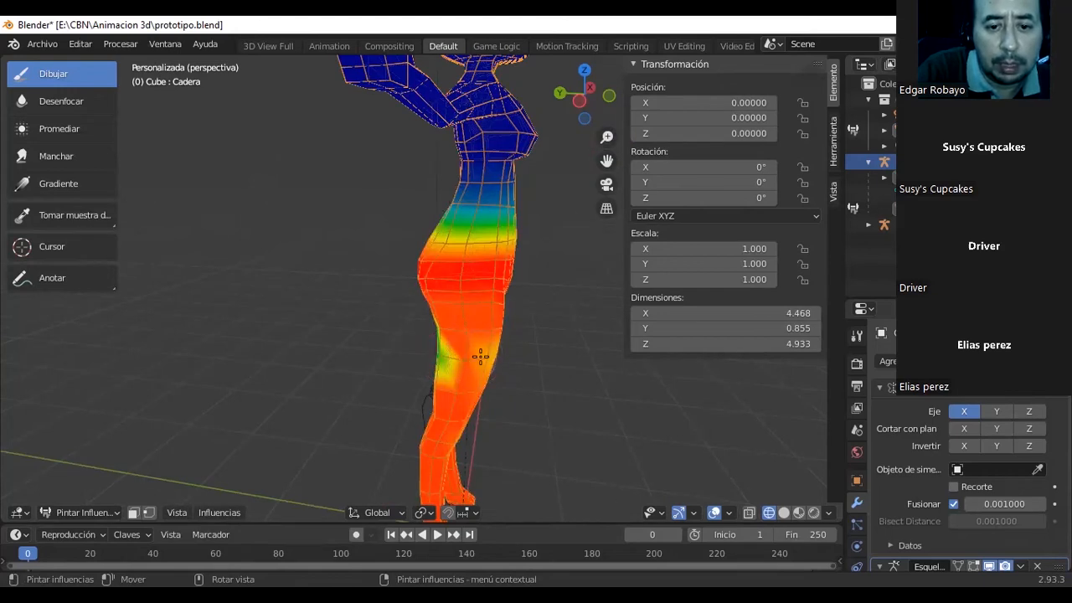
Set the Draw brush's influence to 0.583 and touch up the Cadera weights on the front of the upper thighs.
right_click(365, 368)
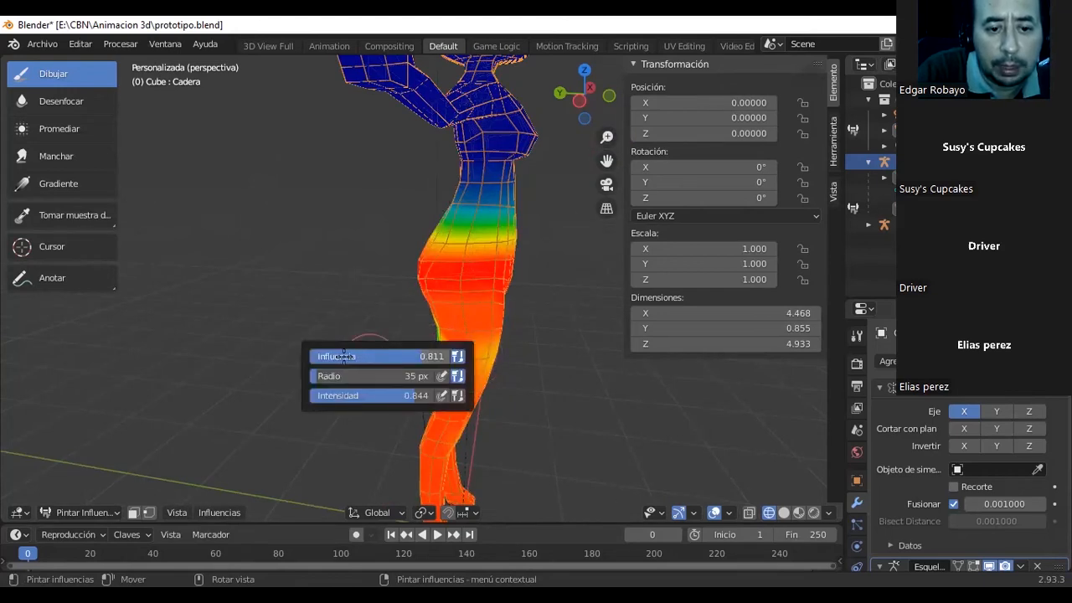
drag(358, 356, 327, 356)
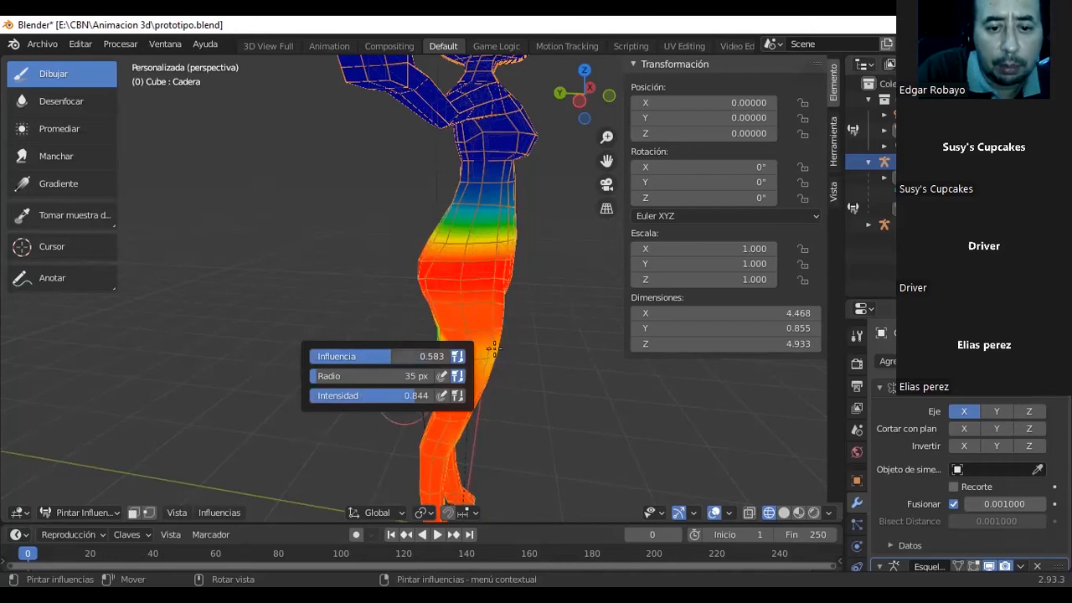
drag(460, 353, 466, 356)
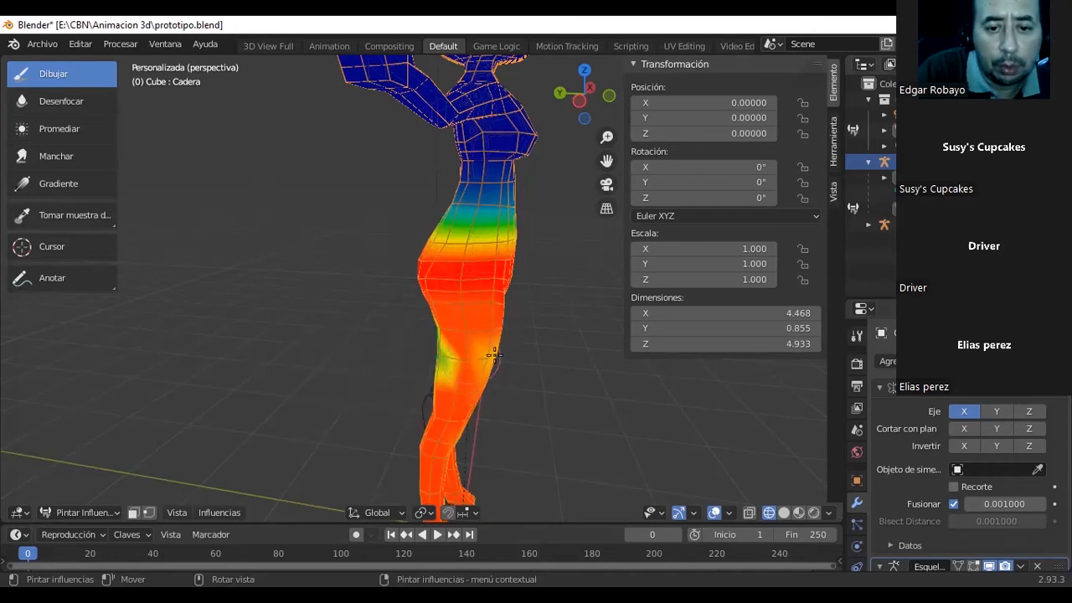
mouse_move(484, 357)
middle_down()
mouse_move(375, 357)
mouse_move(397, 360)
middle_up()
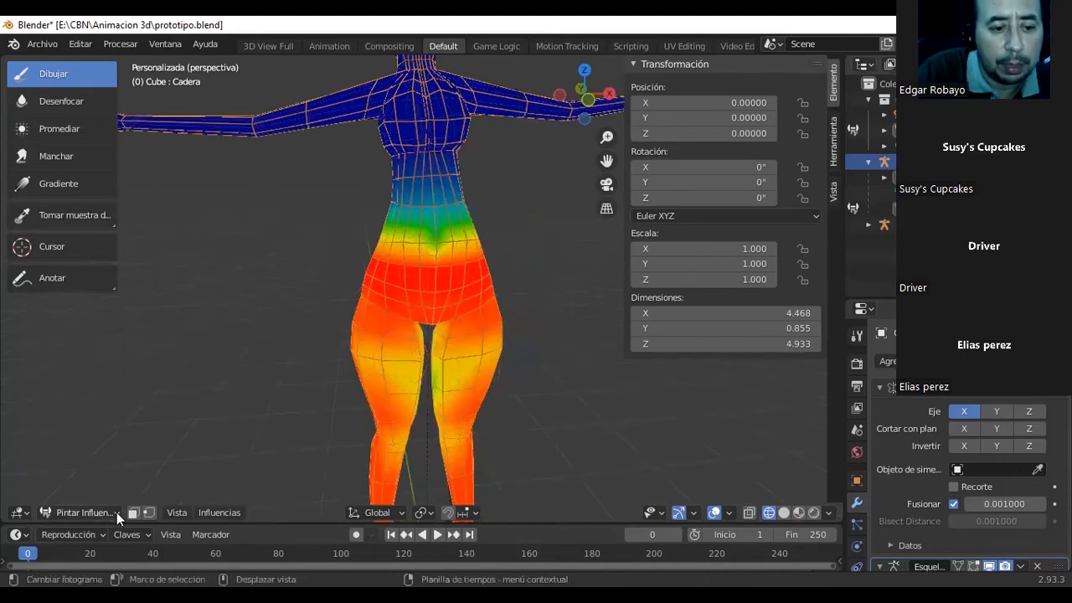
Leave weight painting for Object Mode, put the spine armature in Pose Mode and rotate its Cadera bone to test the deformation.
click(92, 512)
click(84, 494)
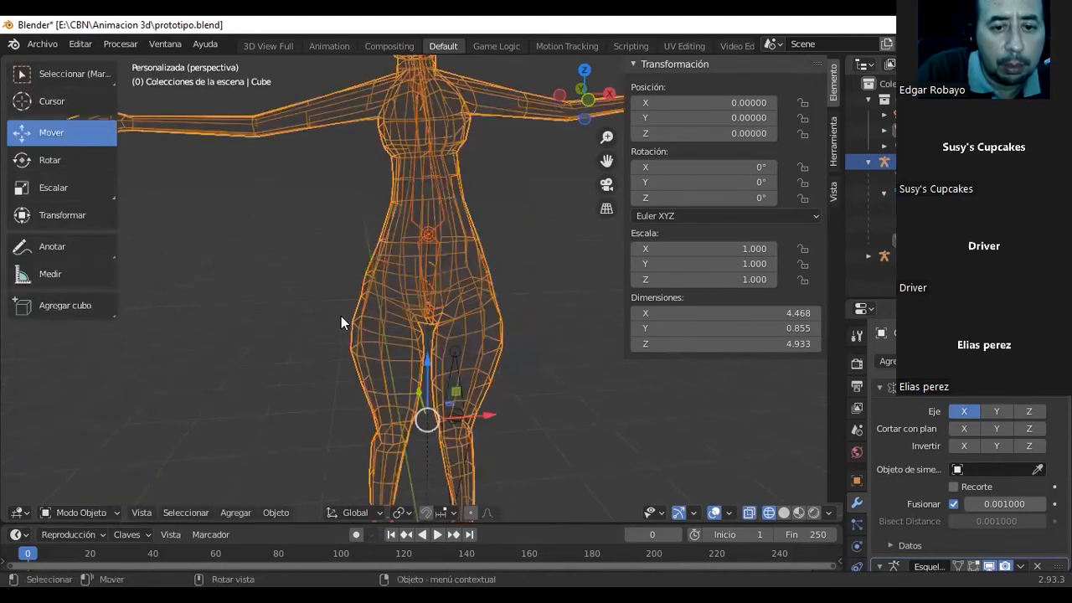
click(30, 75)
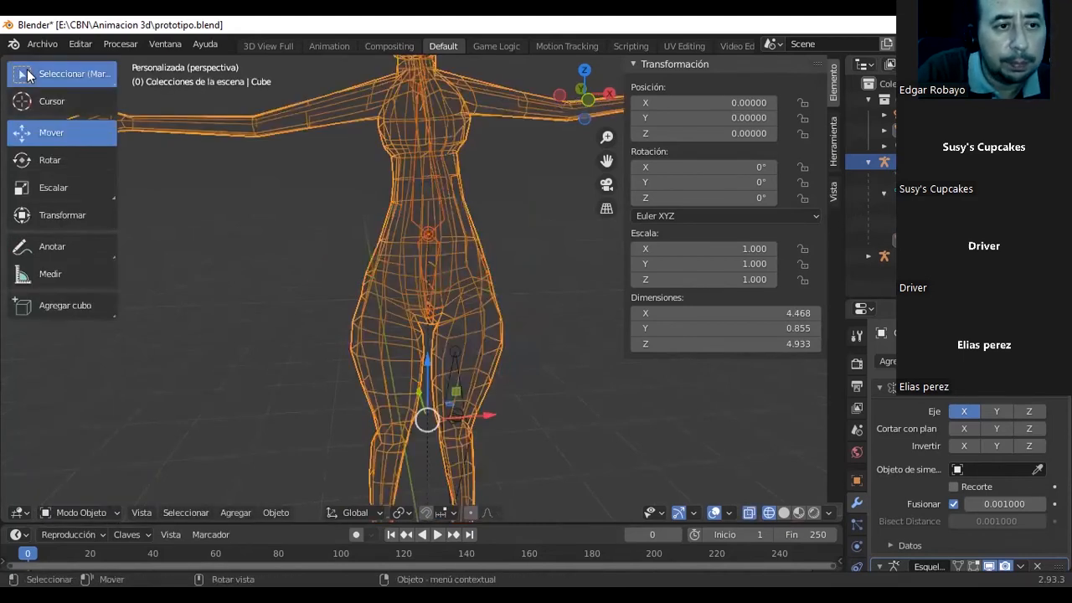
click(432, 270)
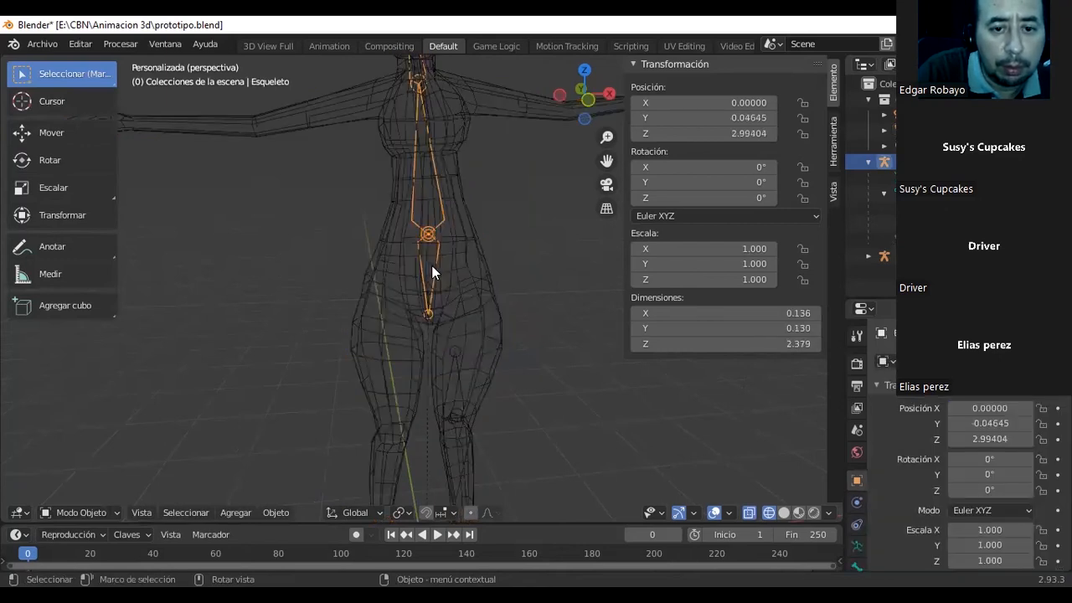
click(106, 513)
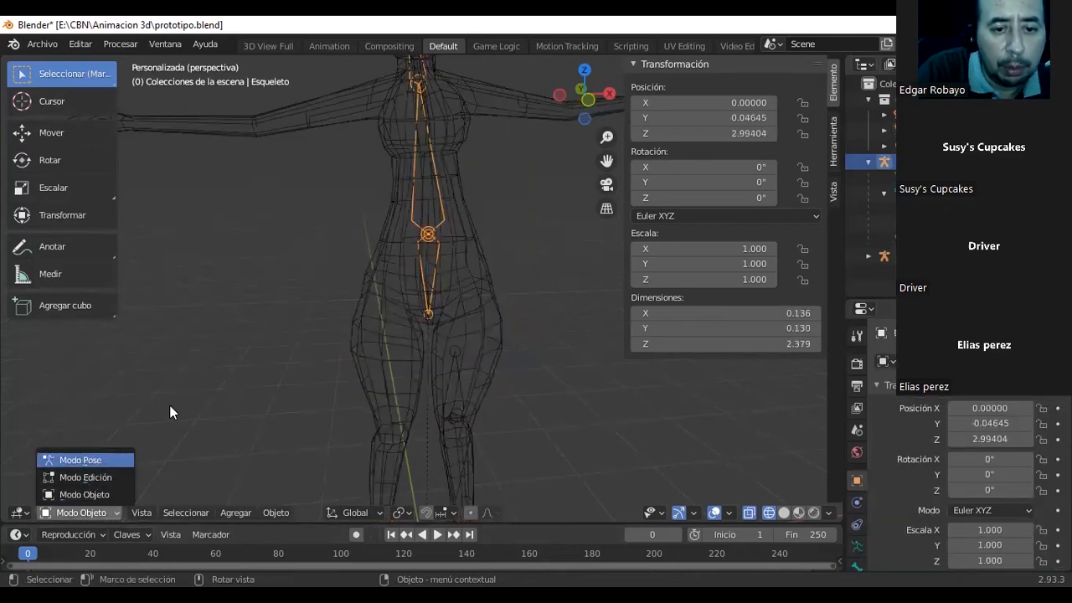
click(86, 459)
drag(438, 245, 448, 216)
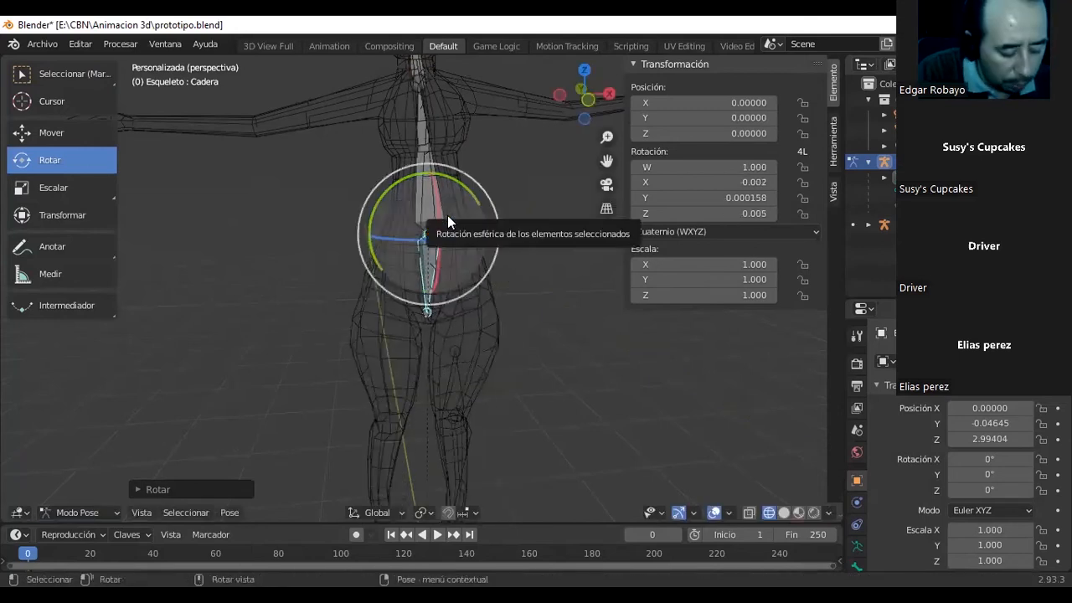
scroll(655, 416, down, 2)
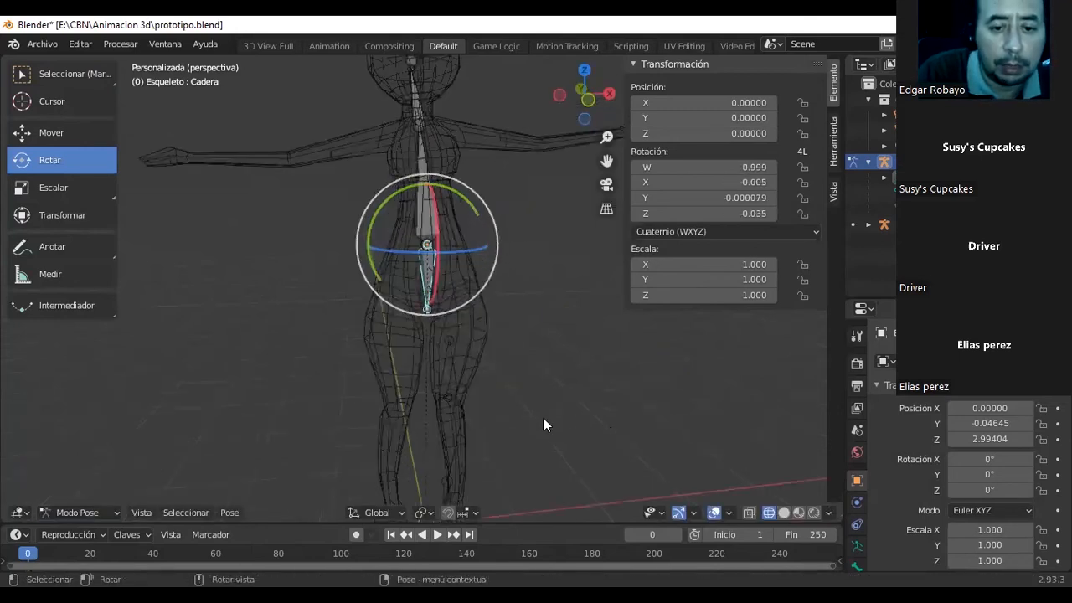
In Object Mode, parent the body mesh to the leg armature Esqueleto.001 with automatic weights.
click(27, 75)
key(ctrl+Tab)
click(446, 348)
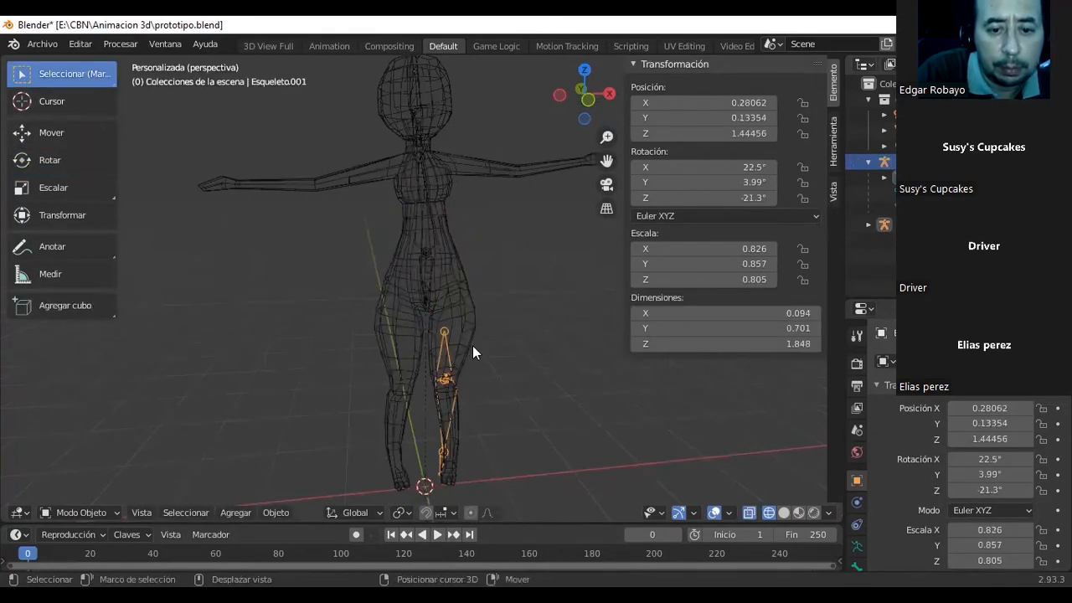
click(466, 343)
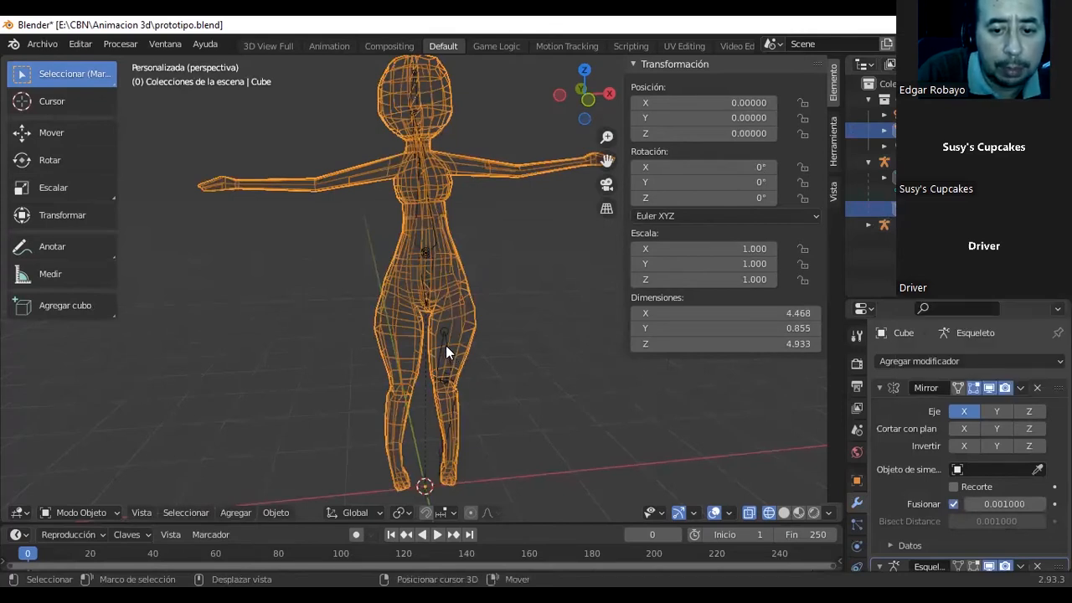
shift+click(445, 347)
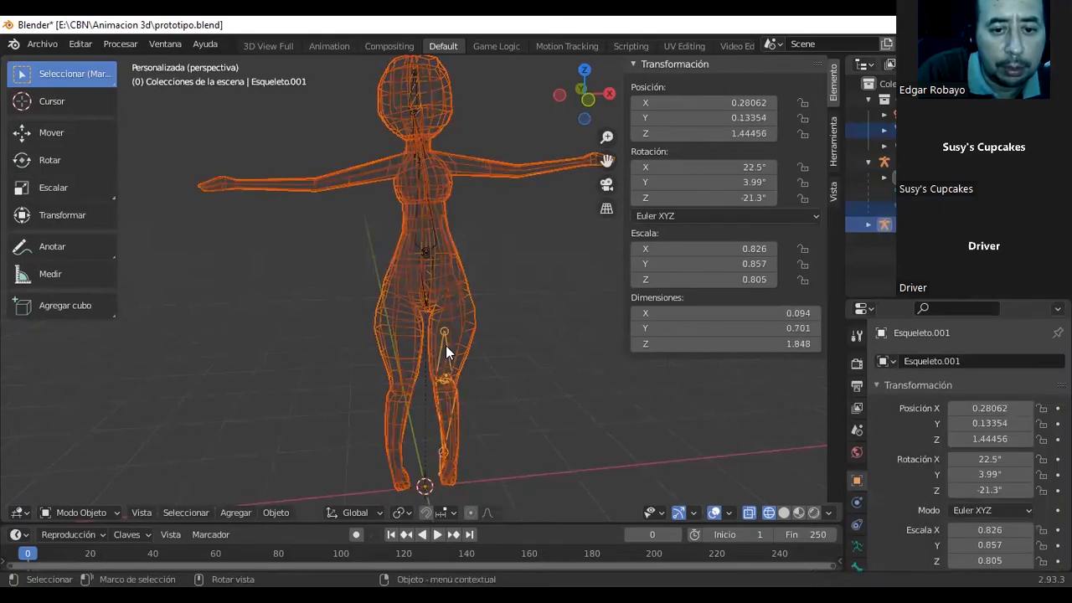
key(ctrl+p)
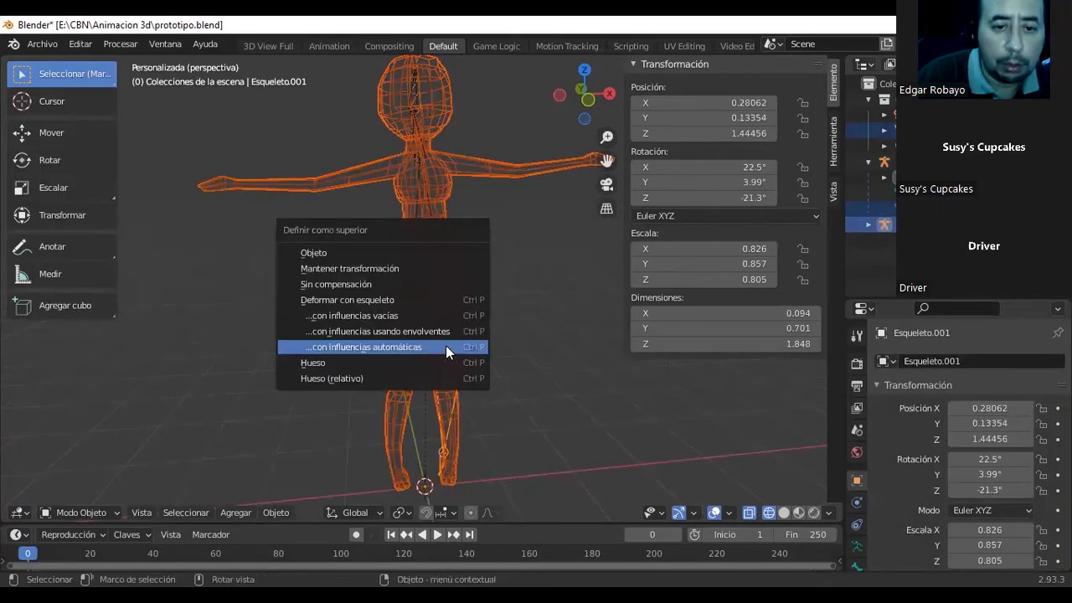
click(445, 347)
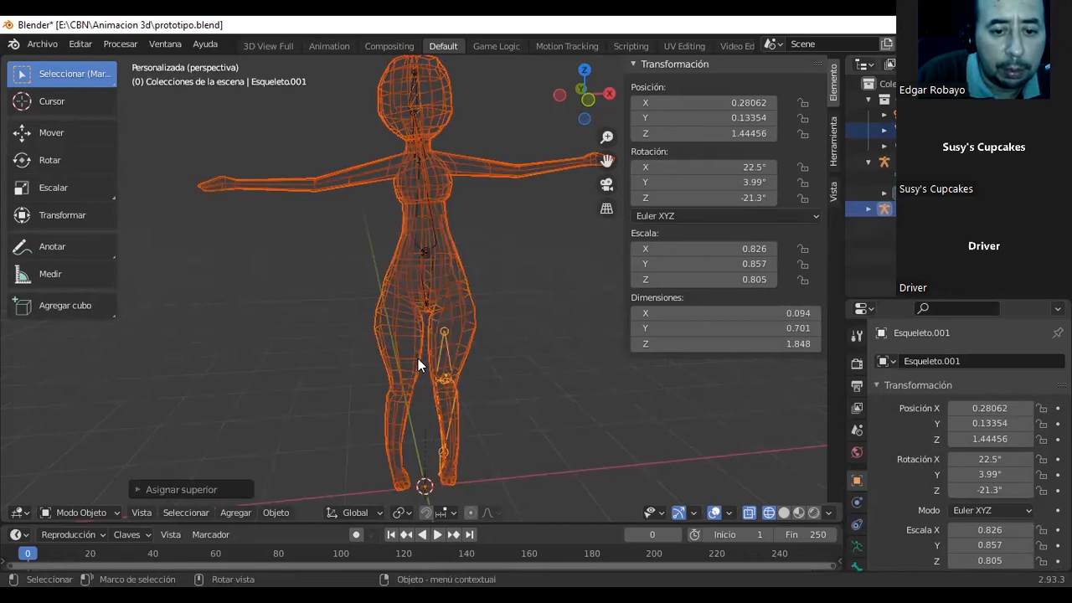
Deselect the mesh, select only the leg armature and switch it to Pose Mode.
scroll(427, 365, up, 5)
middle_drag(484, 408, 540, 349)
click(470, 384)
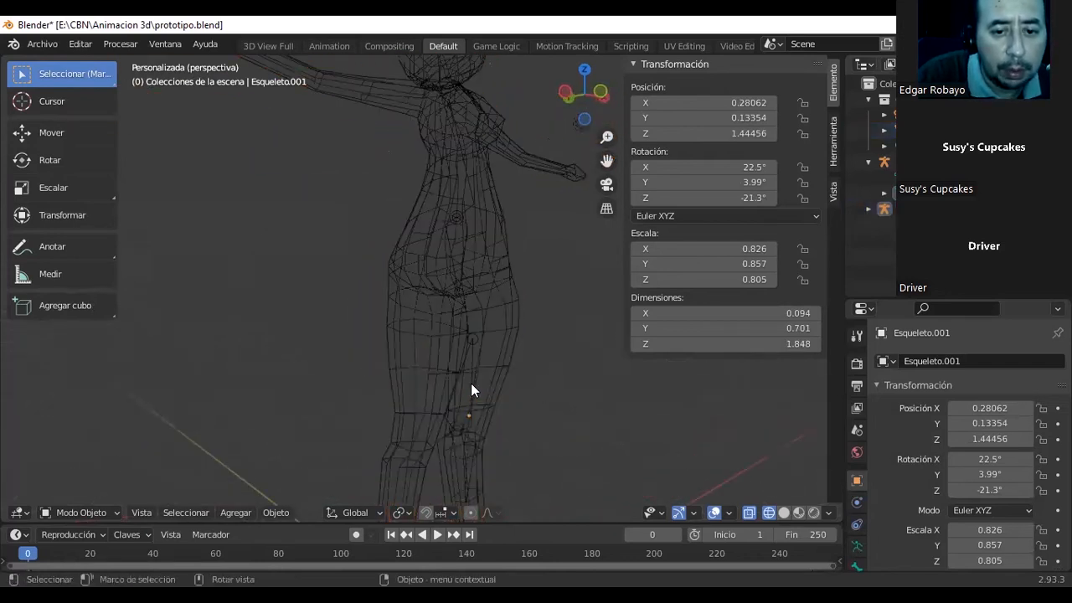
click(471, 383)
click(472, 362)
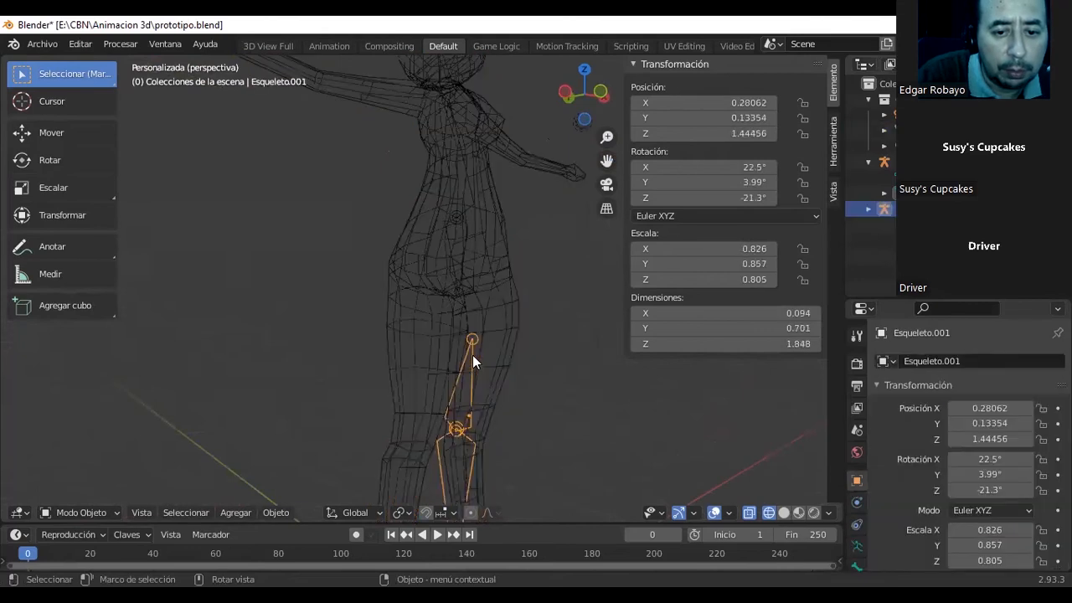
click(77, 512)
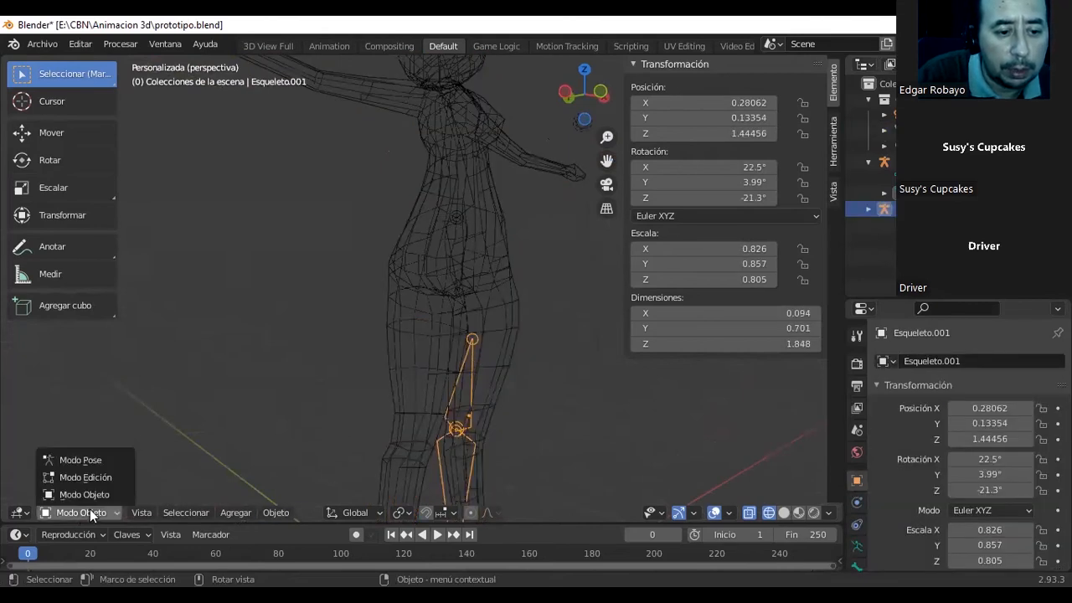
click(99, 456)
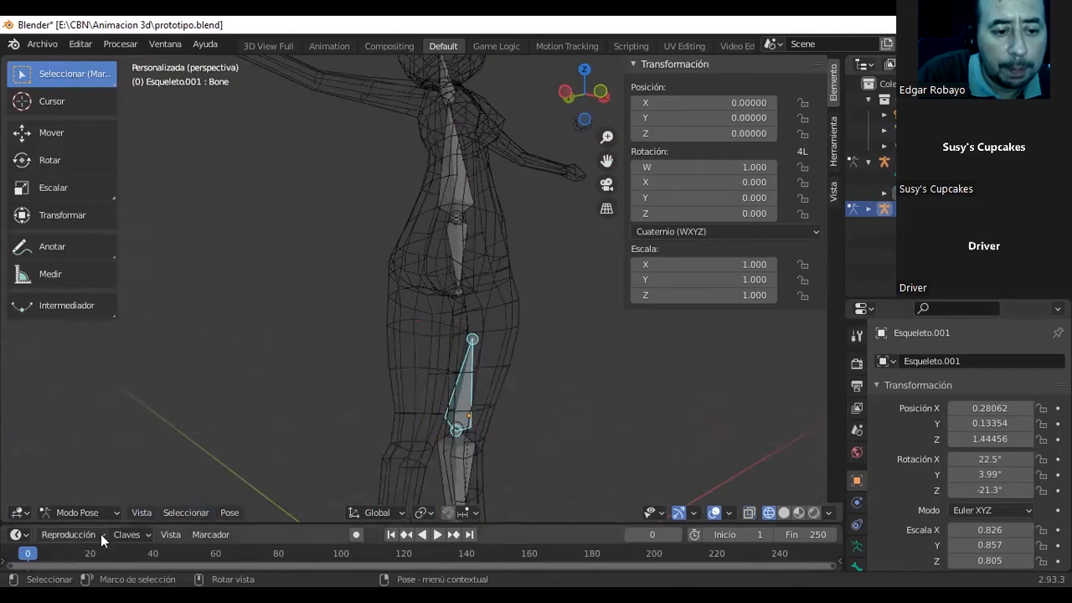
Switch the leg armature to Edit Mode, back to Object Mode, and into Pose Mode again.
click(112, 512)
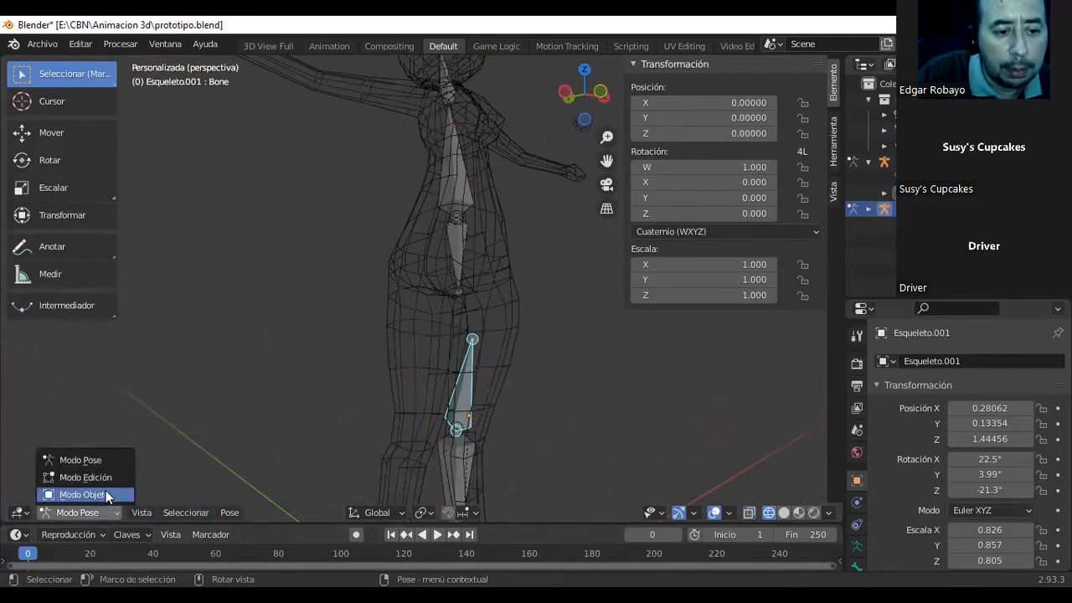
click(108, 477)
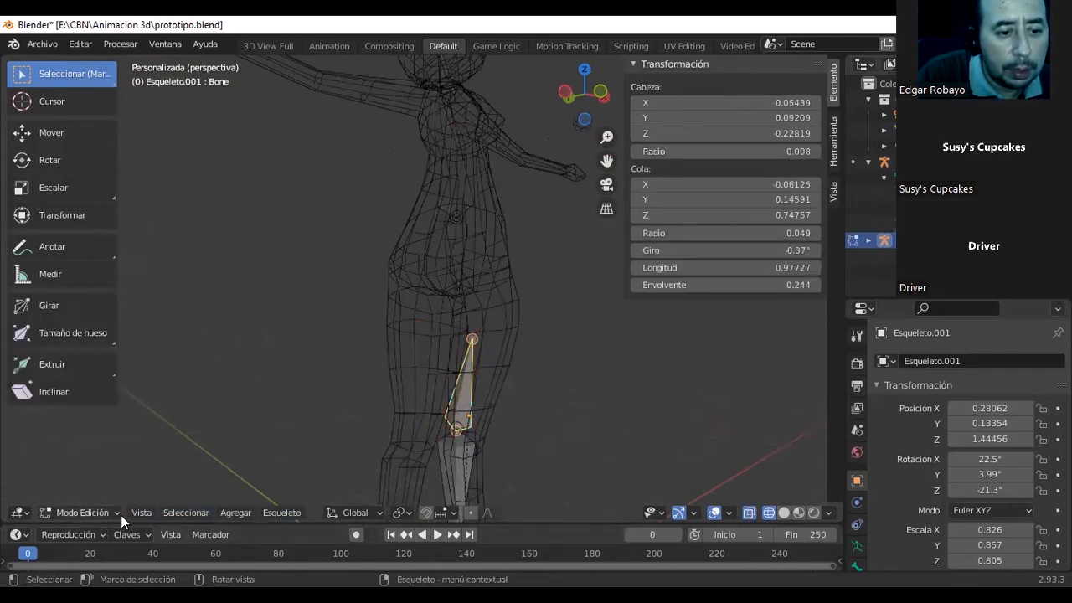
click(116, 513)
click(107, 493)
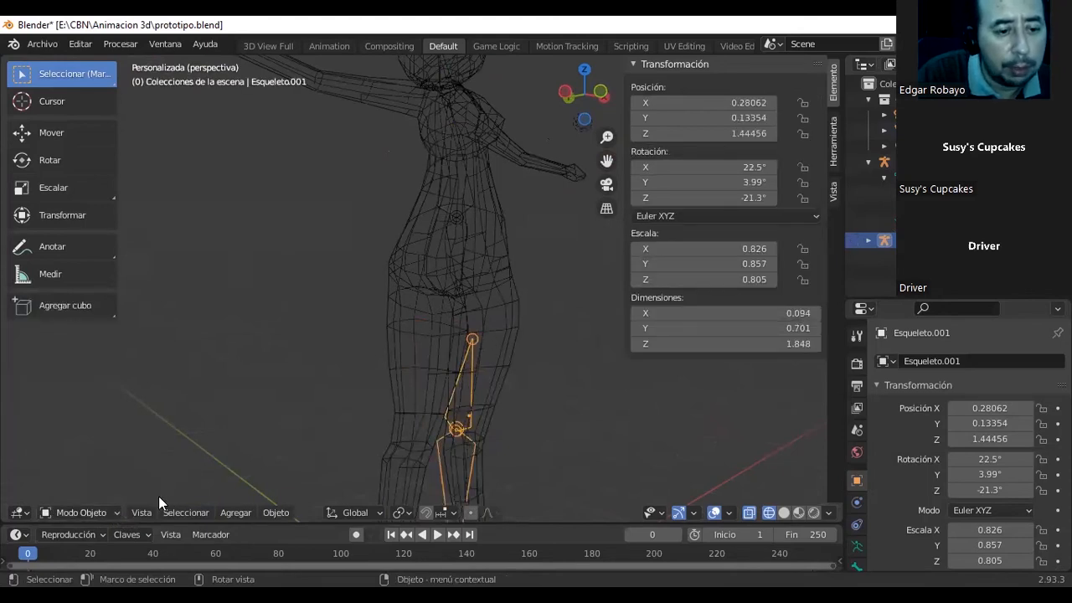
click(114, 510)
click(96, 461)
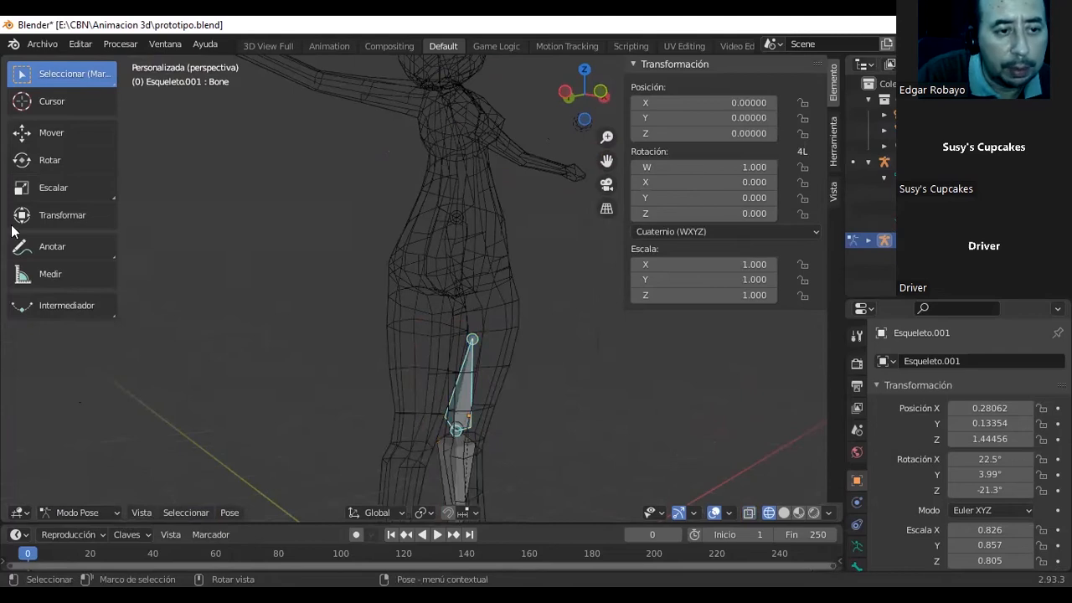
Rotate the leg armature's upper bone slightly with the Rotate tool to test how the thigh deforms.
click(41, 163)
drag(490, 396, 516, 382)
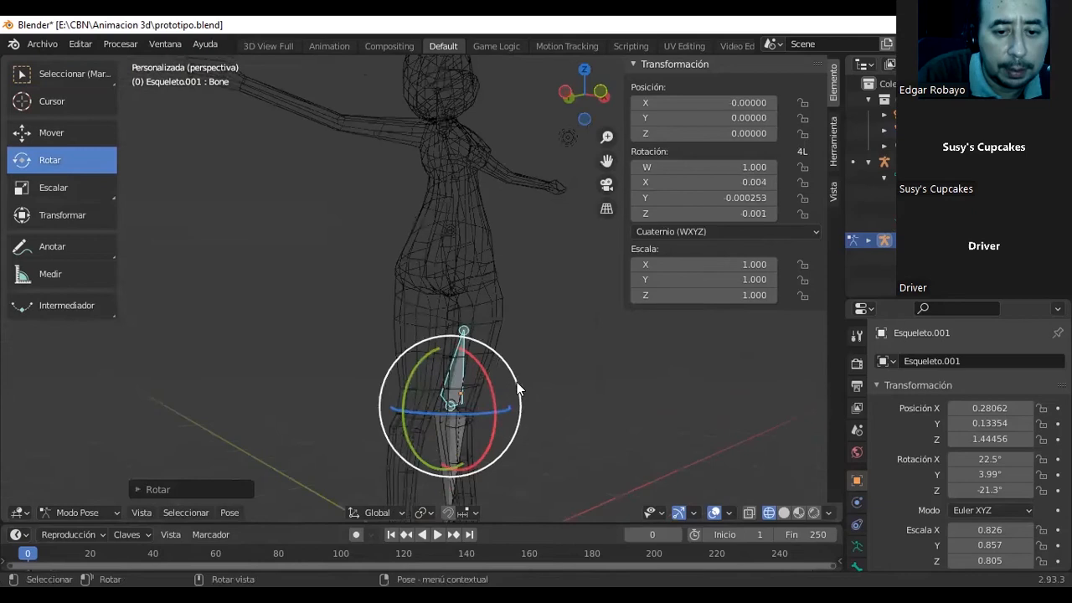
scroll(519, 381, down, 2)
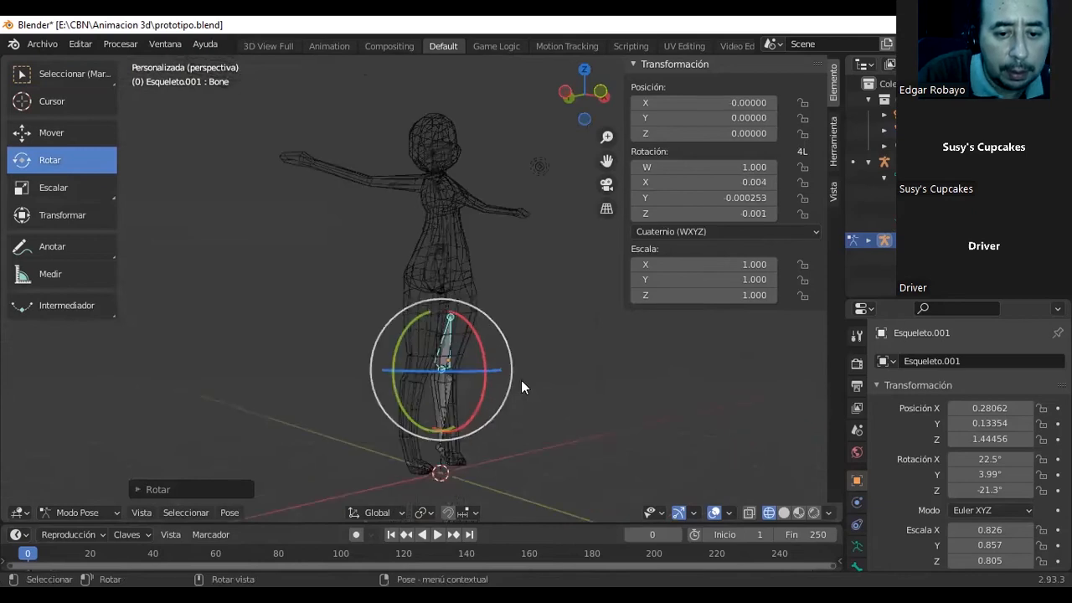
Select the lower leg bone and rotate it backward and partly forward around the X axis to test the knee bend.
click(448, 412)
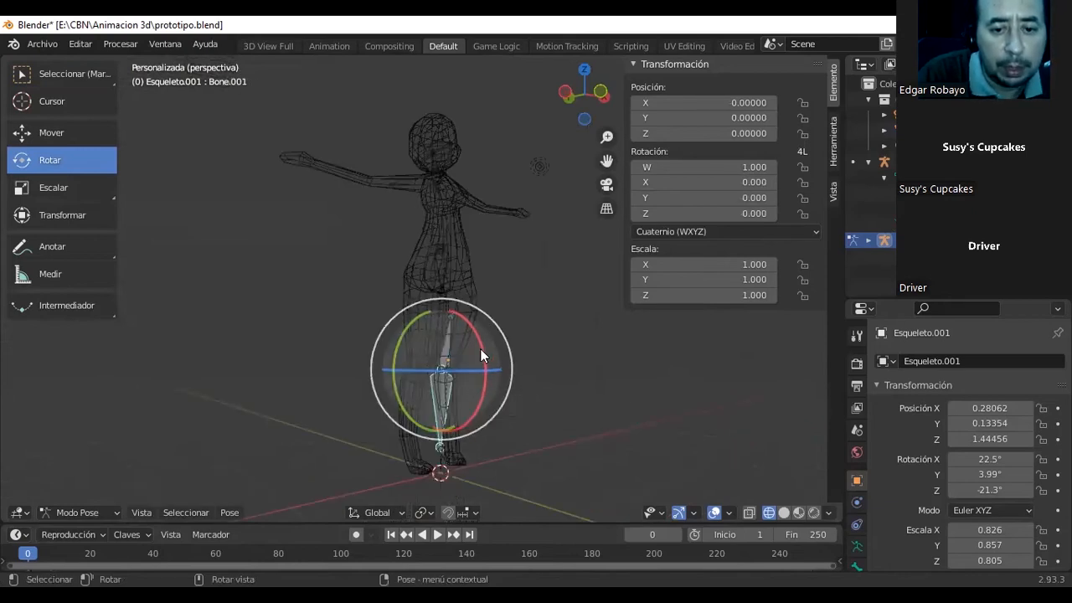
mouse_move(483, 360)
mouse_down()
mouse_move(490, 352)
mouse_move(491, 363)
mouse_up()
mouse_move(491, 363)
middle_down()
mouse_move(617, 376)
mouse_move(487, 379)
middle_up()
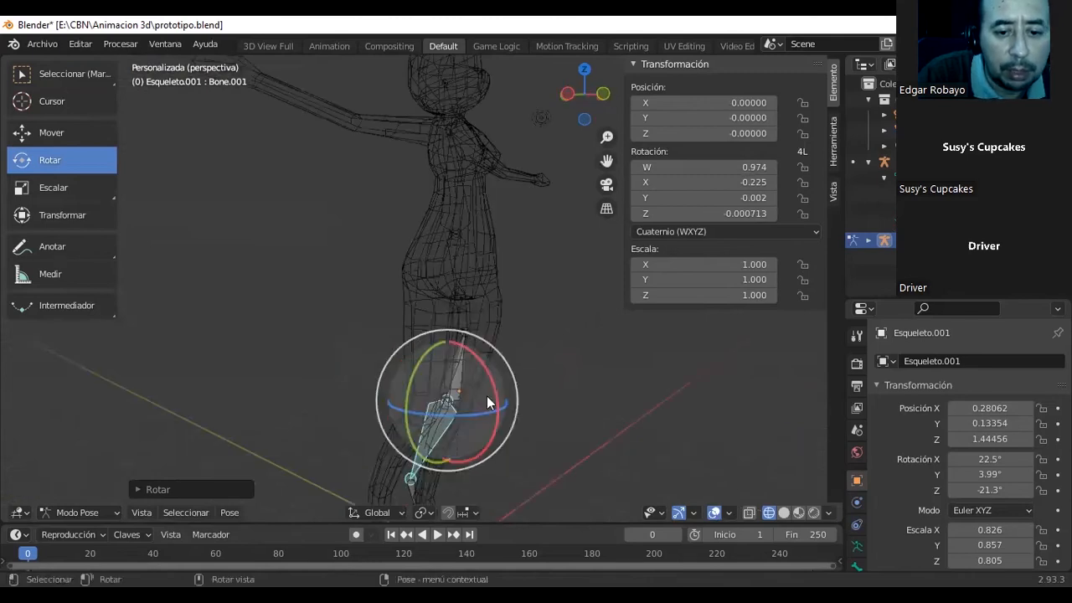
scroll(486, 394, down, 1)
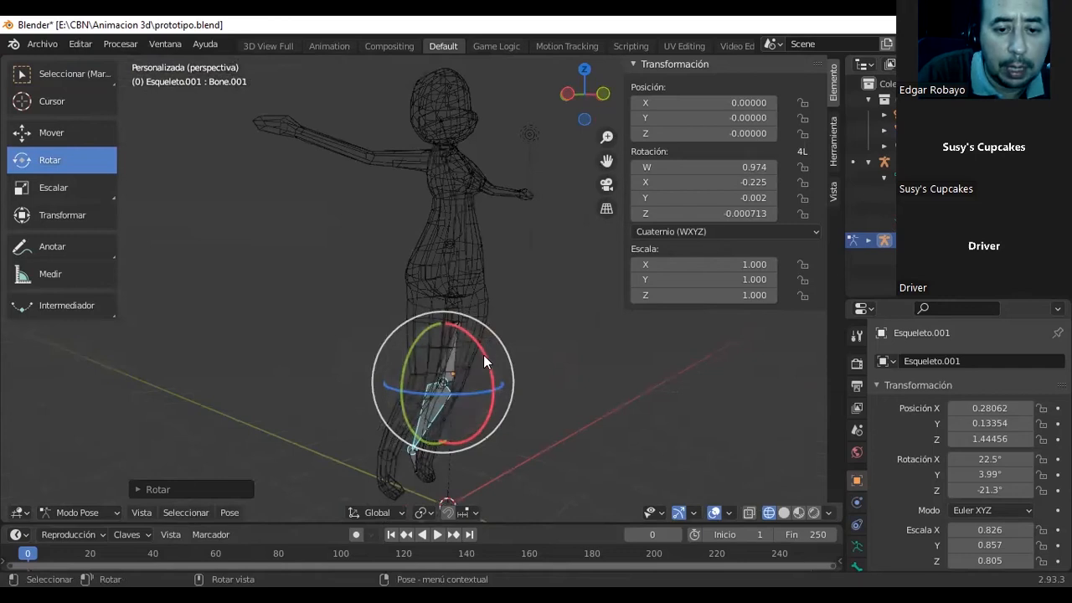
drag(485, 354, 424, 360)
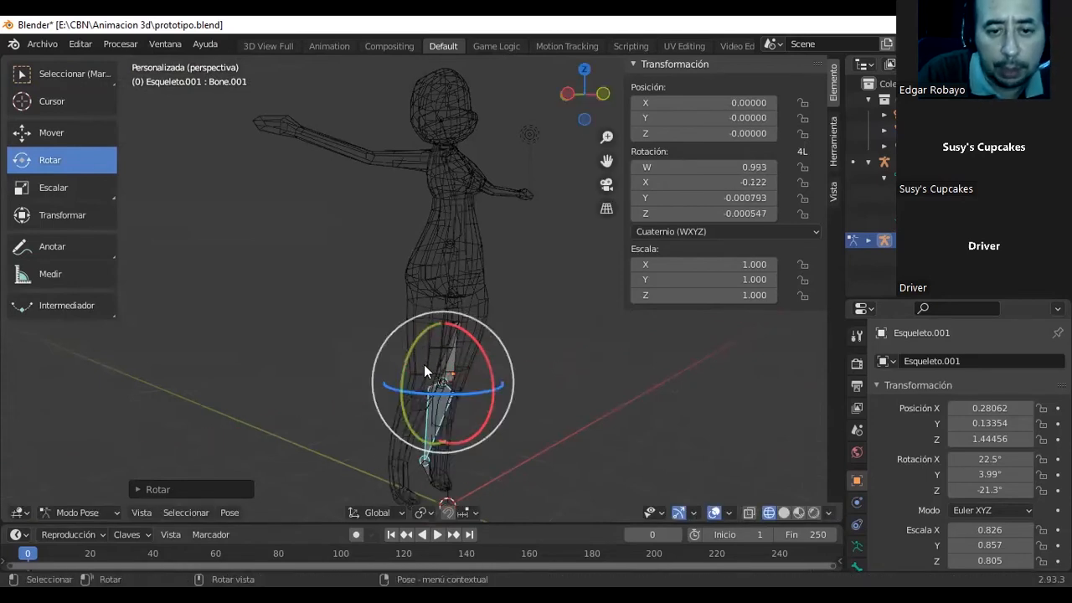
Try twisting the lower leg bone around the global Z axis, and undo that rotation.
drag(466, 391, 423, 390)
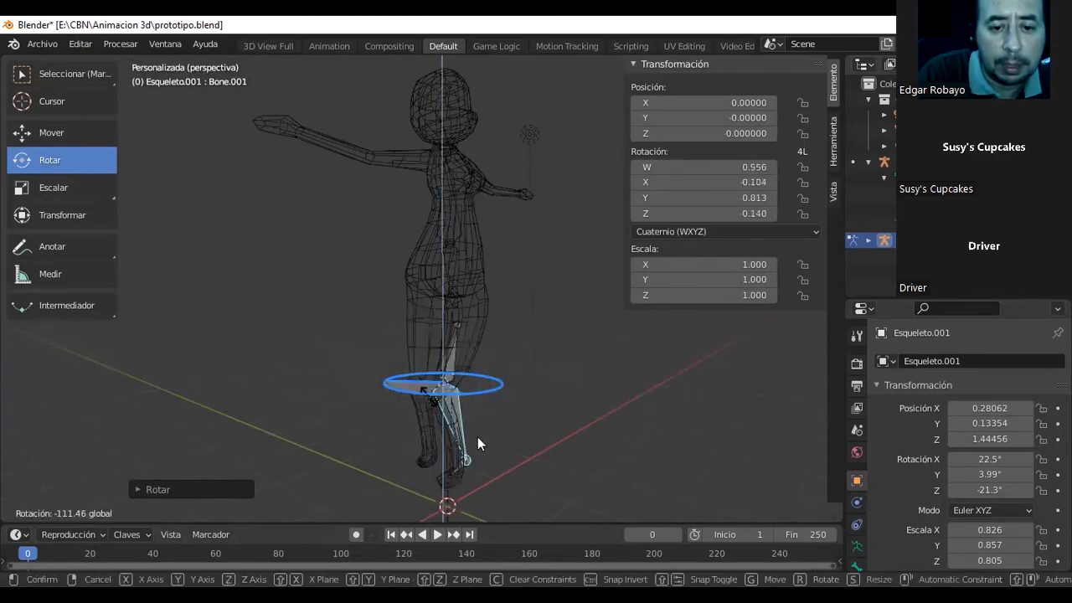
drag(477, 437, 468, 423)
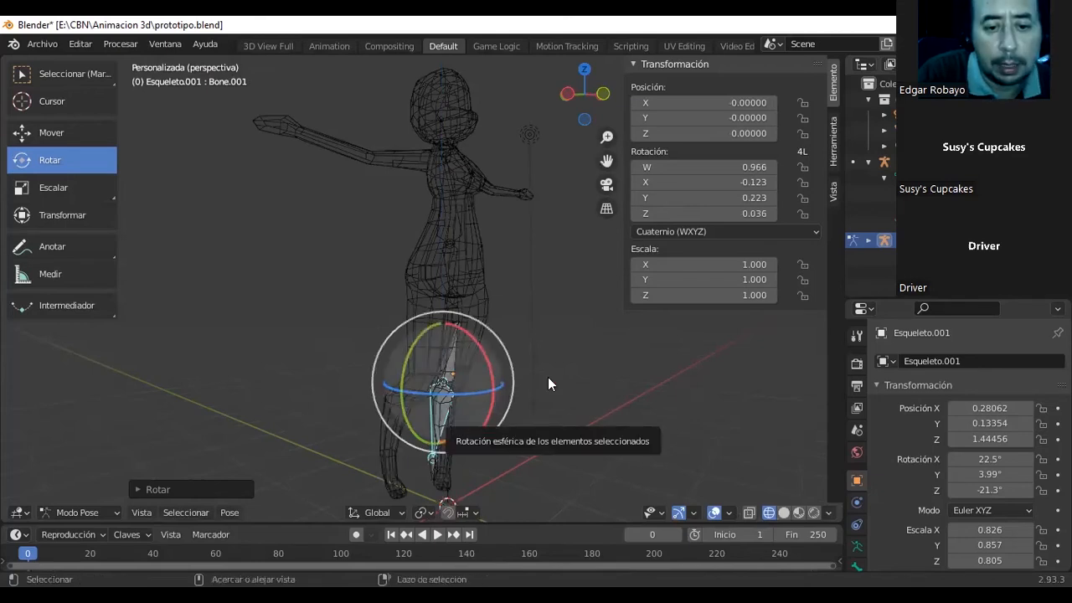
key(ctrl+z)
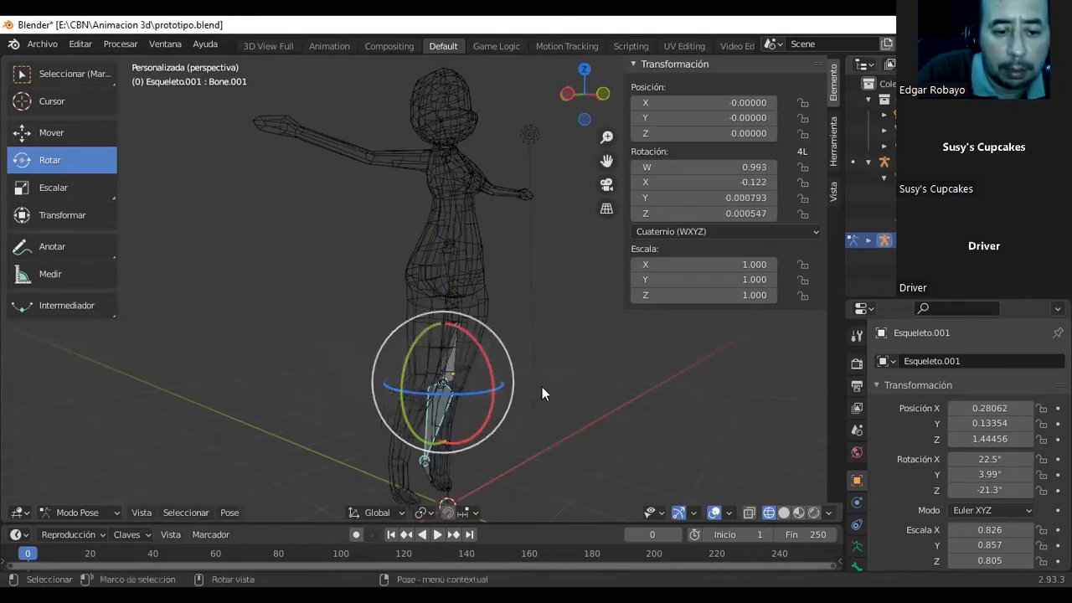
Return the leg armature to Object Mode and put it back in Pose Mode with the lower leg bone selected.
click(115, 511)
click(108, 494)
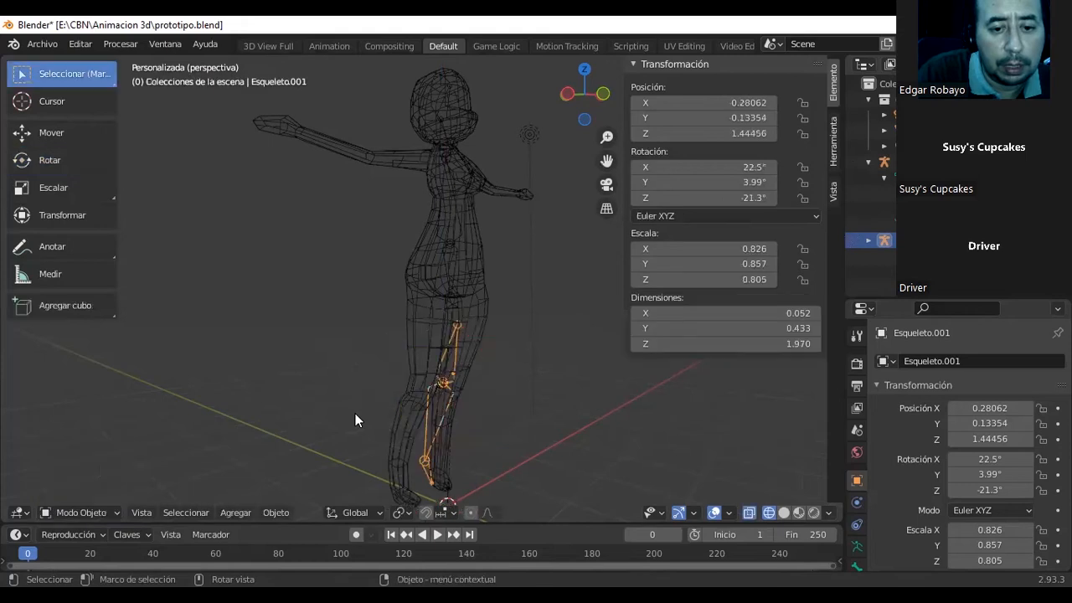
click(119, 514)
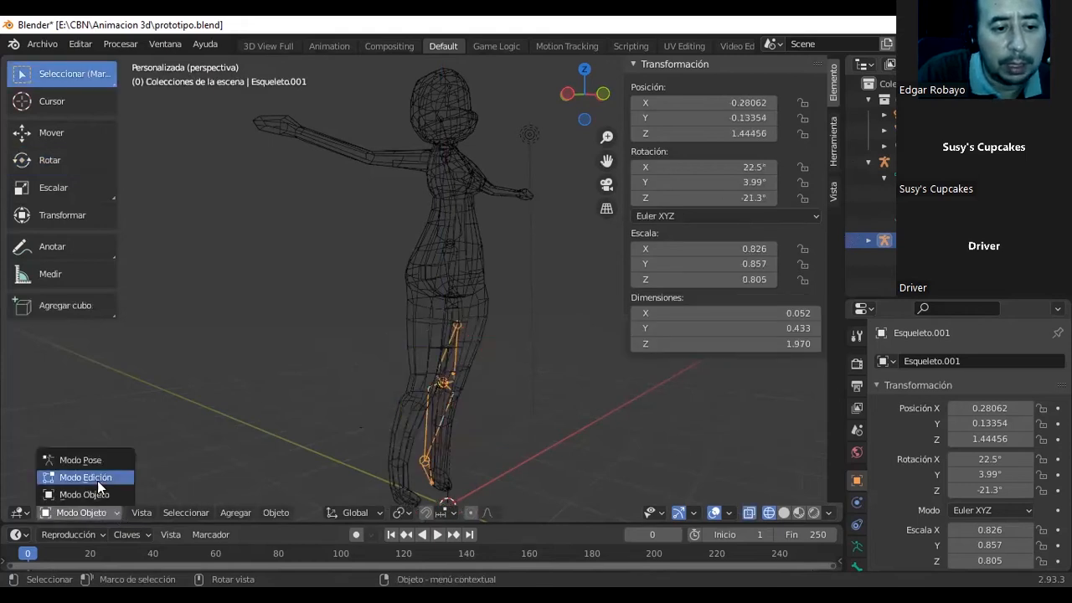
click(81, 460)
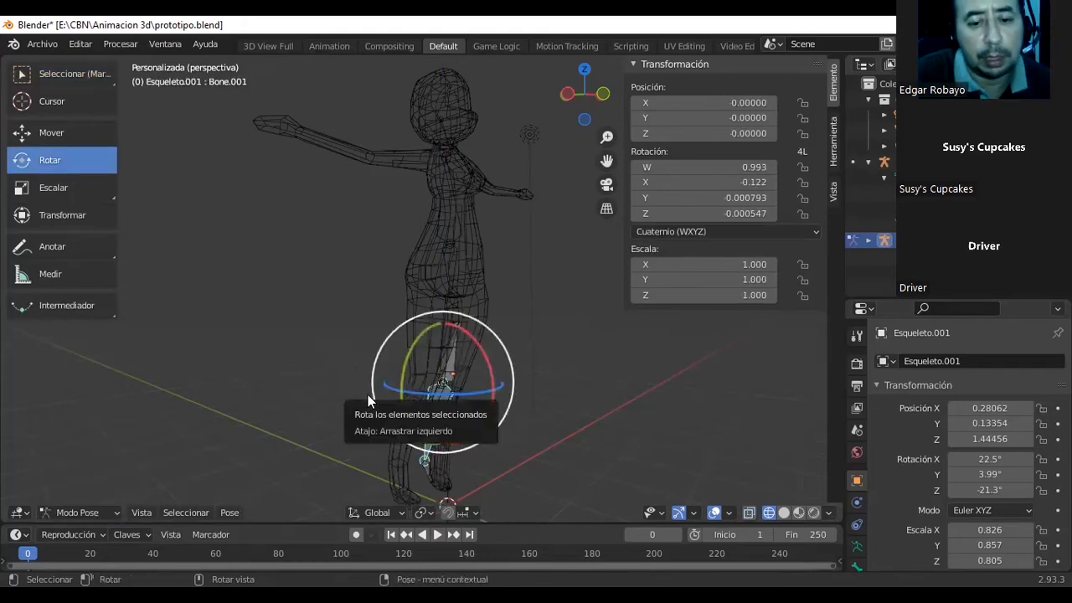
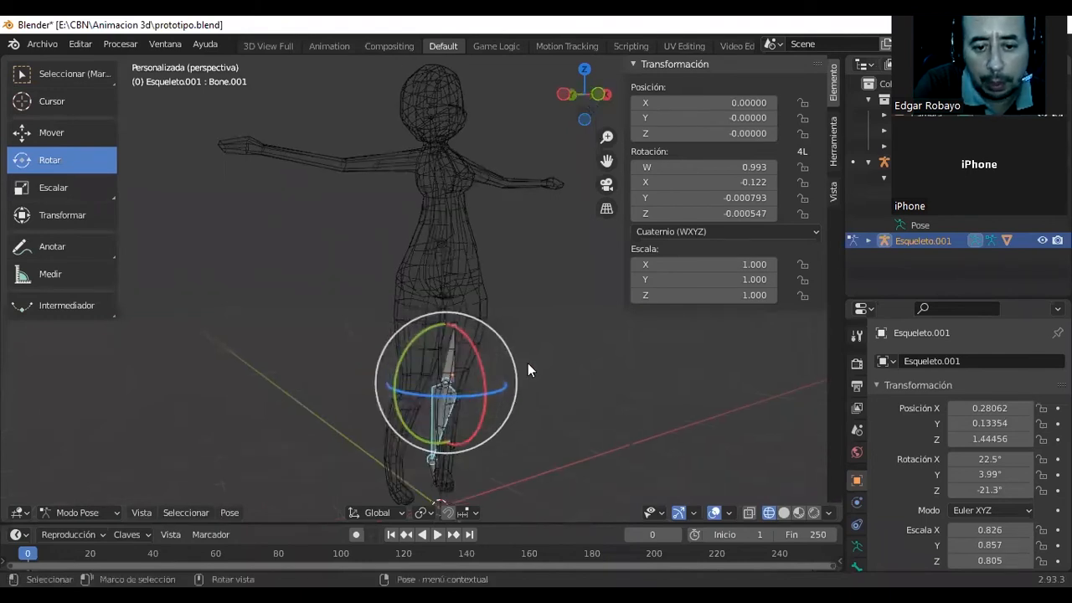
Return to Object Mode and add a new armature at the 3D cursor for the second leg.
scroll(507, 359, down, 1)
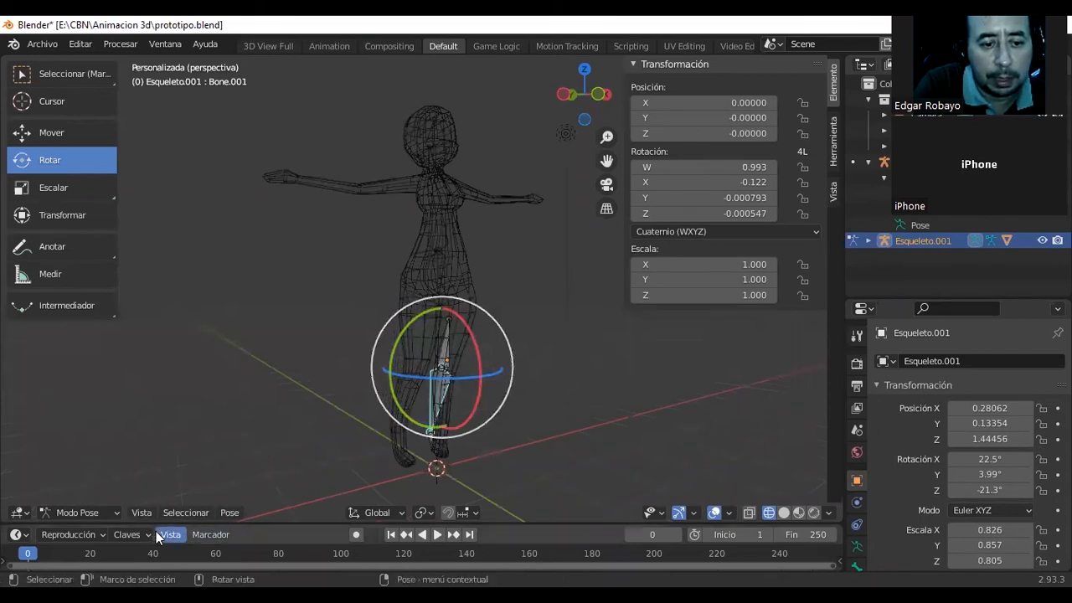
click(113, 513)
click(84, 494)
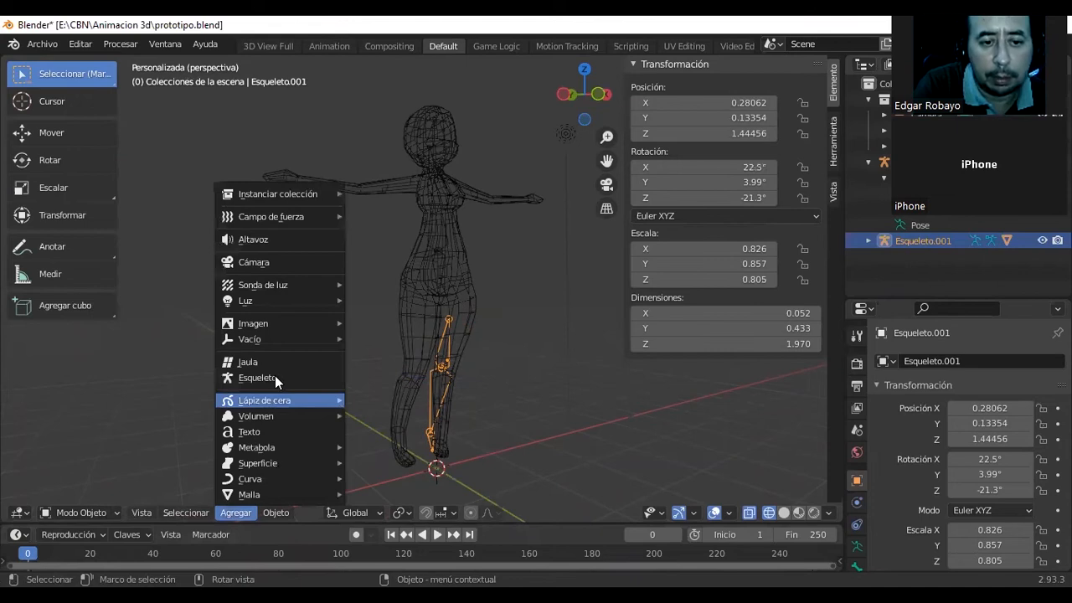
click(274, 376)
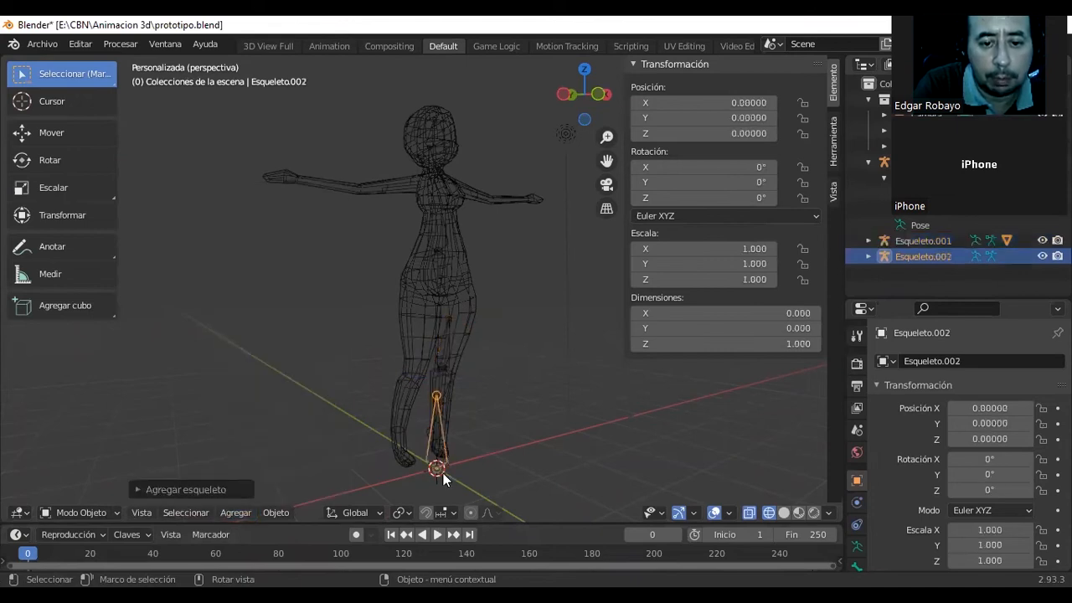
Move the new armature to about 0.311 on Y and 1.232 on Z, at knee height.
middle_drag(397, 398, 32, 154)
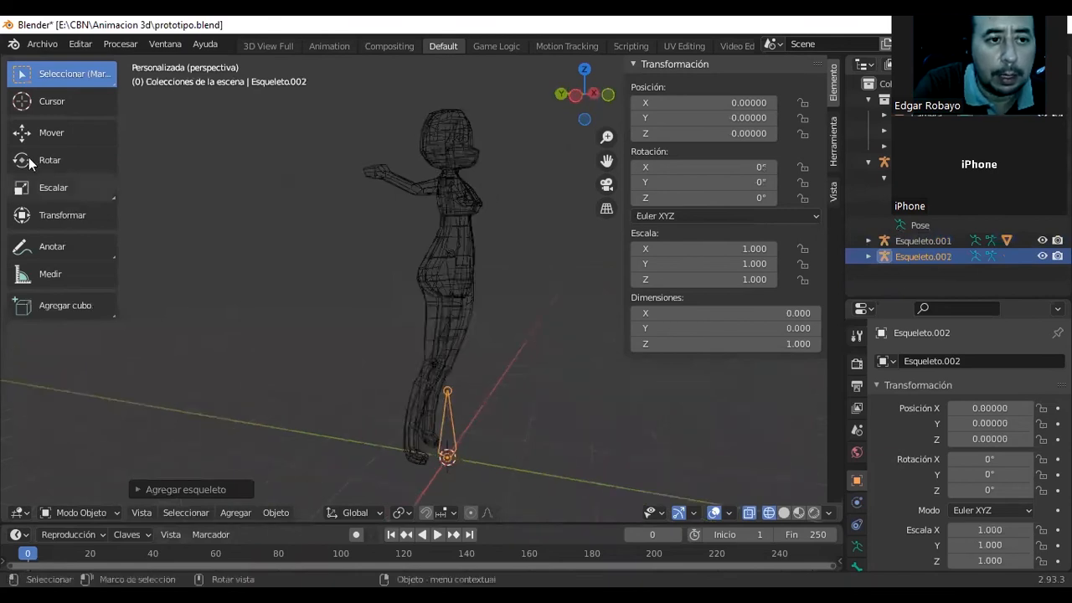
click(36, 131)
drag(388, 450, 367, 444)
drag(428, 388, 307, 364)
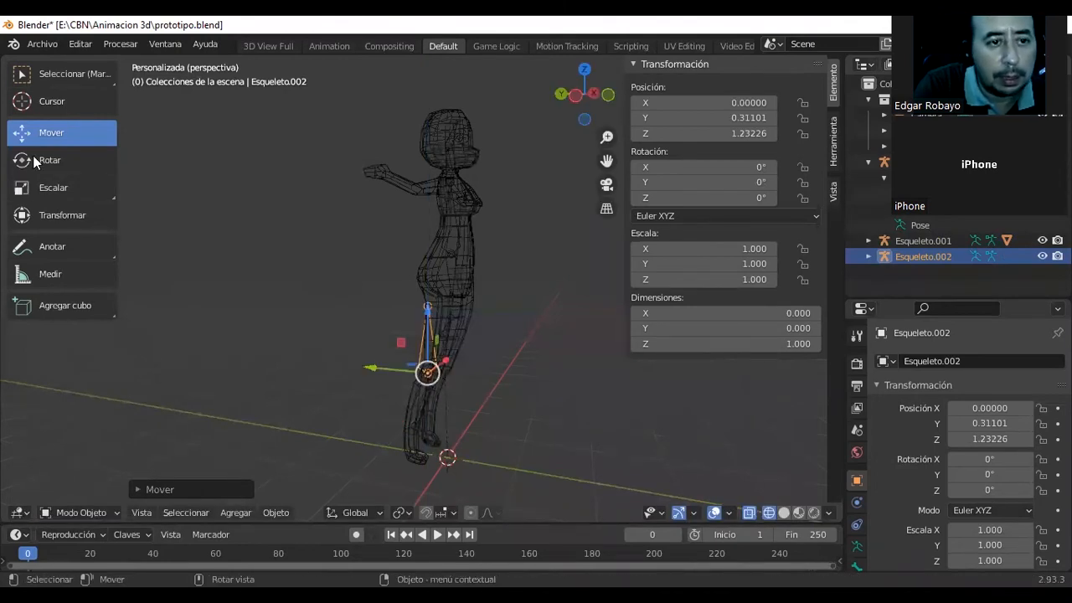
Scale the new armature to about 0.881 on X and 0.789 on Y.
click(33, 188)
drag(370, 367, 383, 368)
middle_drag(395, 369, 486, 353)
drag(476, 363, 469, 363)
middle_drag(470, 363, 666, 341)
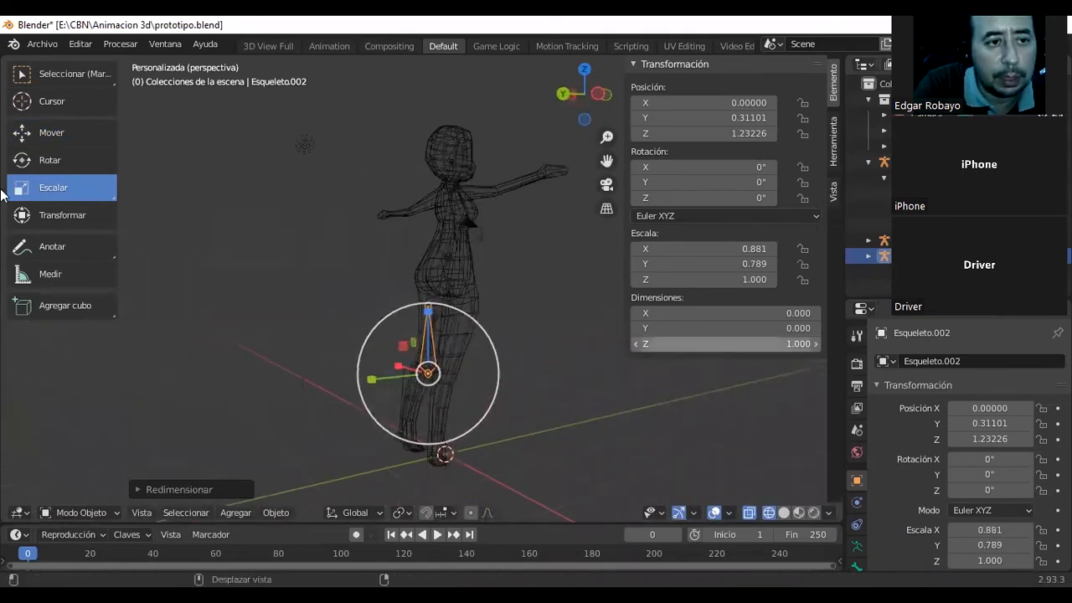
Place the new armature inside the other thigh at about -0.325 on X and 0.089 on Y.
click(37, 132)
drag(375, 380, 397, 382)
middle_drag(397, 382, 465, 372)
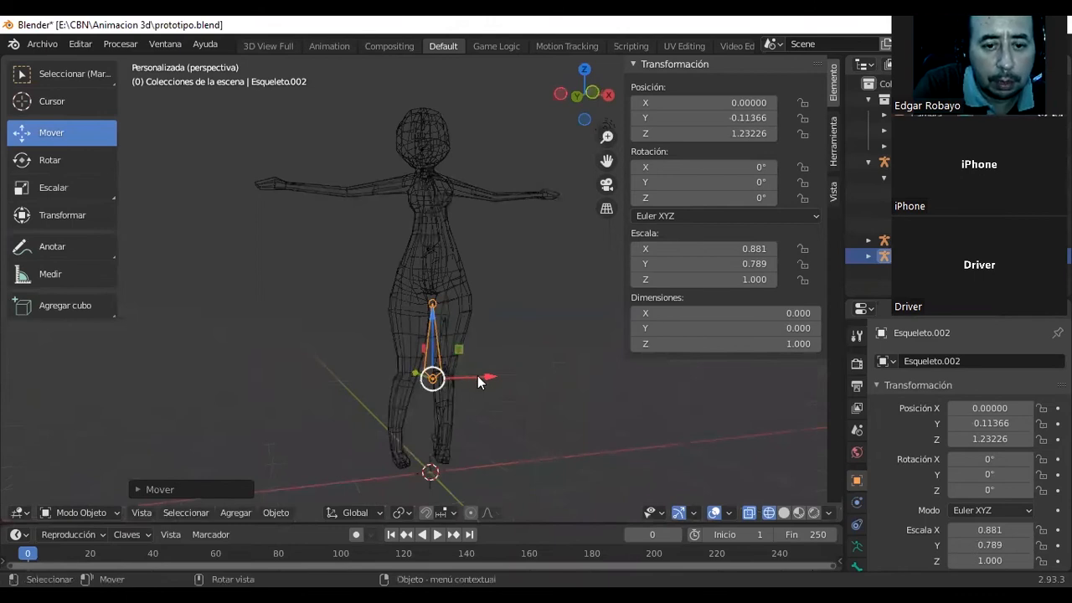
drag(452, 377, 414, 312)
middle_drag(427, 321, 472, 369)
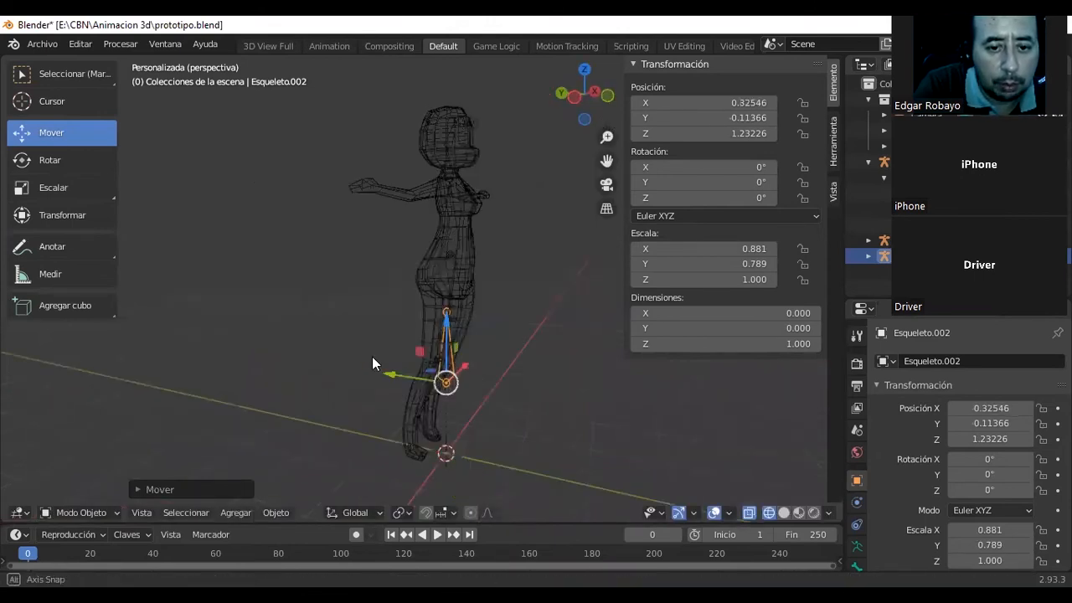
drag(388, 369, 371, 367)
In Edit Mode, extrude a lower leg bone from the new armature's knee joint down to the ankle and select it.
click(431, 379)
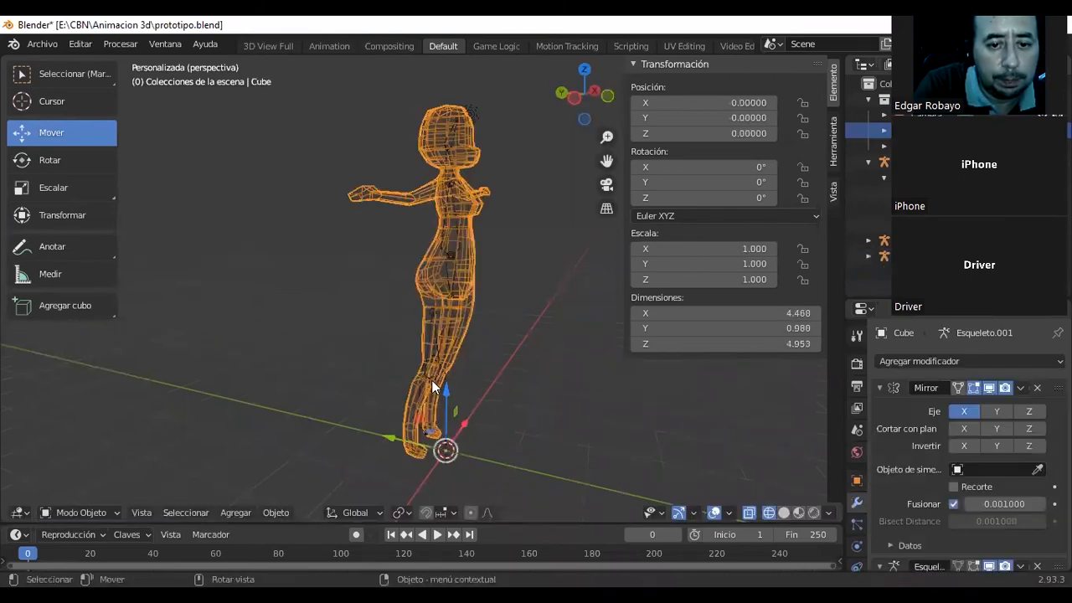
click(429, 366)
click(115, 513)
click(113, 479)
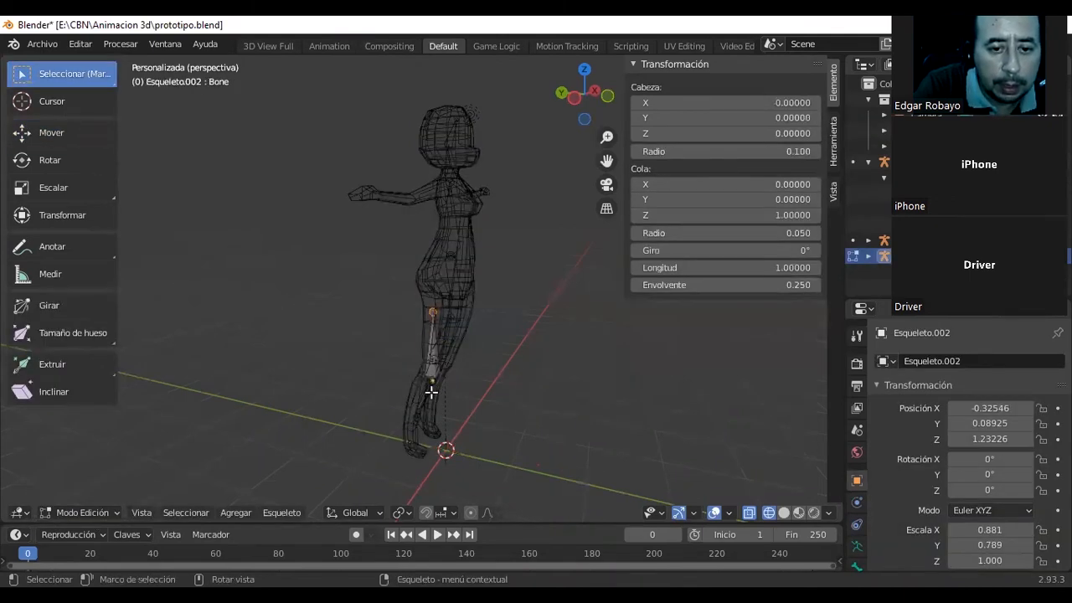
key(e)
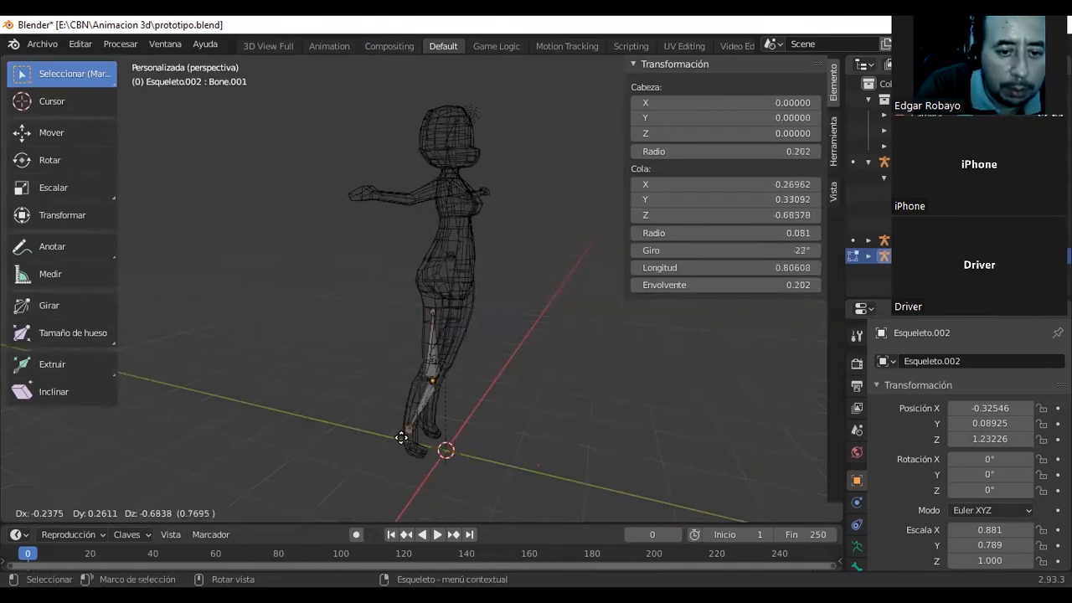
click(413, 425)
middle_drag(444, 412, 333, 405)
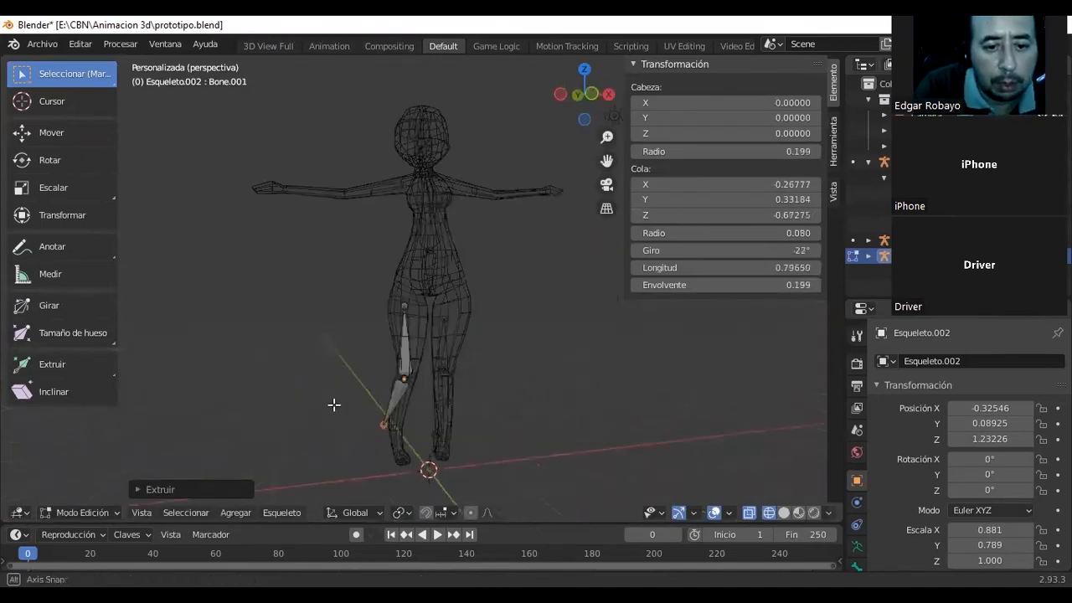
click(395, 395)
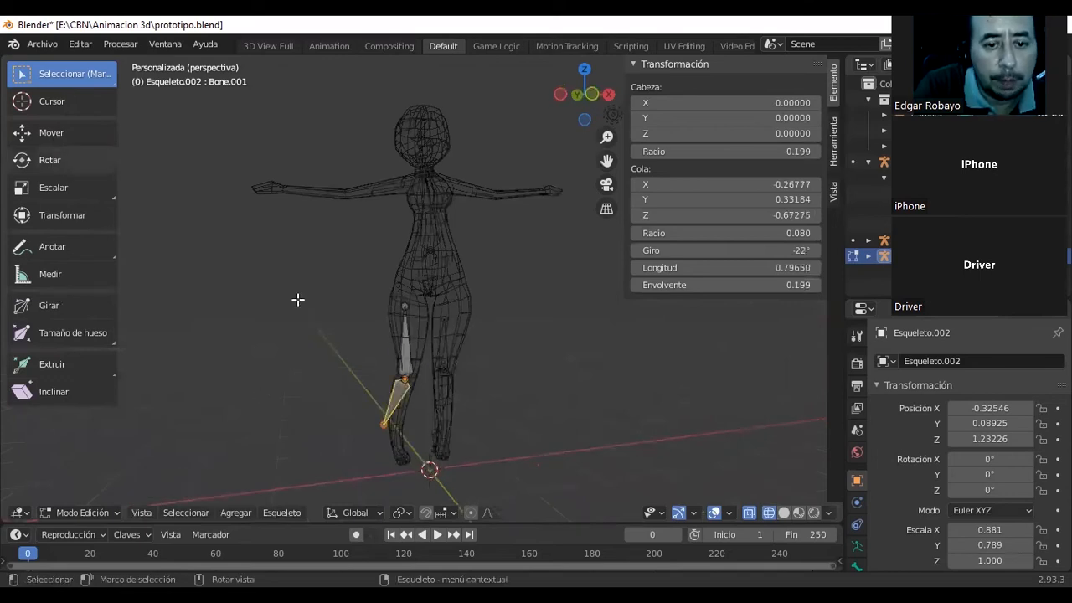
click(51, 132)
drag(437, 401, 439, 403)
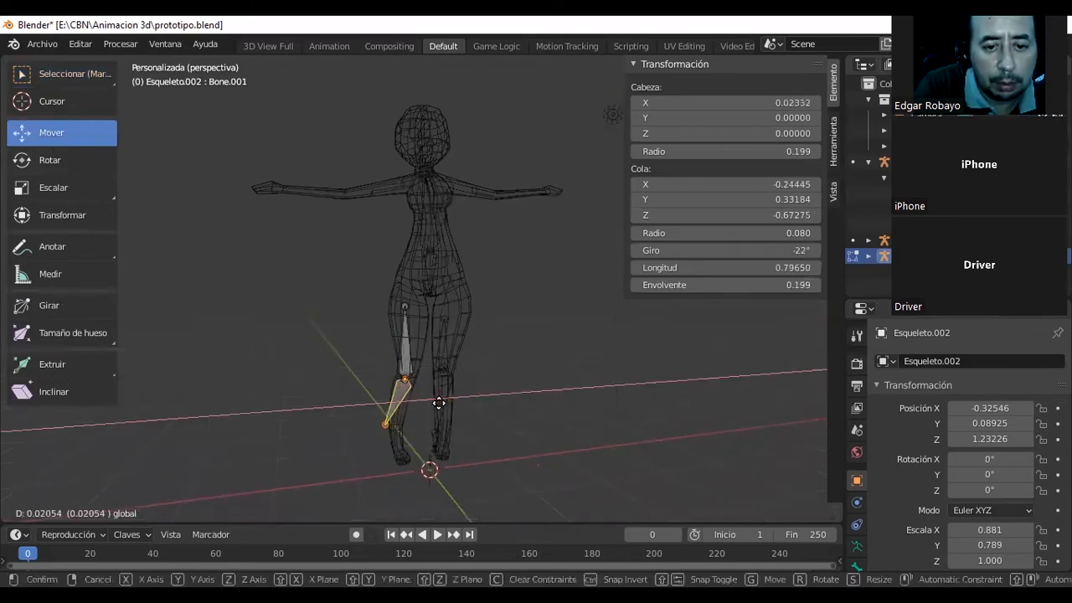
key(ctrl+z)
Rotate the lower leg bone around the Y axis and move it along X and Y to line up inside the calf.
click(46, 165)
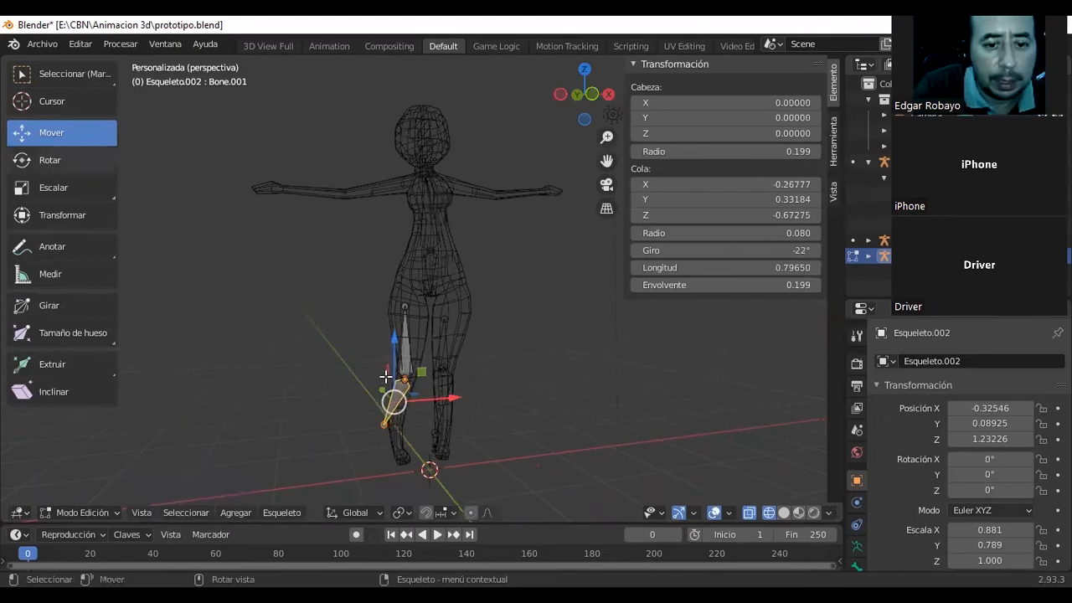
drag(349, 363, 332, 374)
click(49, 132)
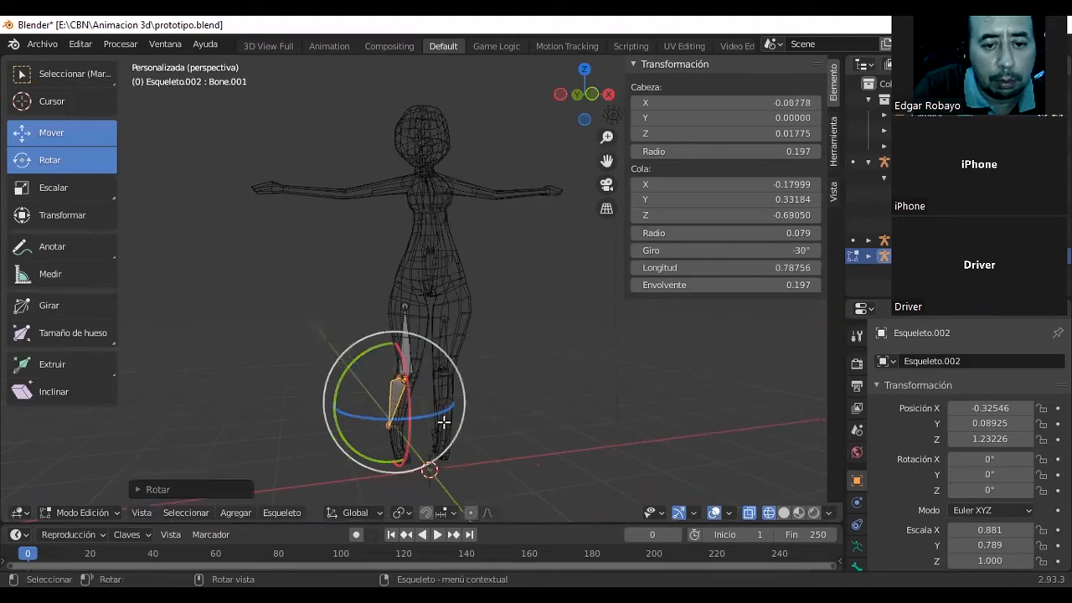
drag(439, 401, 447, 409)
middle_drag(447, 409, 372, 400)
drag(373, 400, 393, 401)
middle_drag(423, 385, 439, 345)
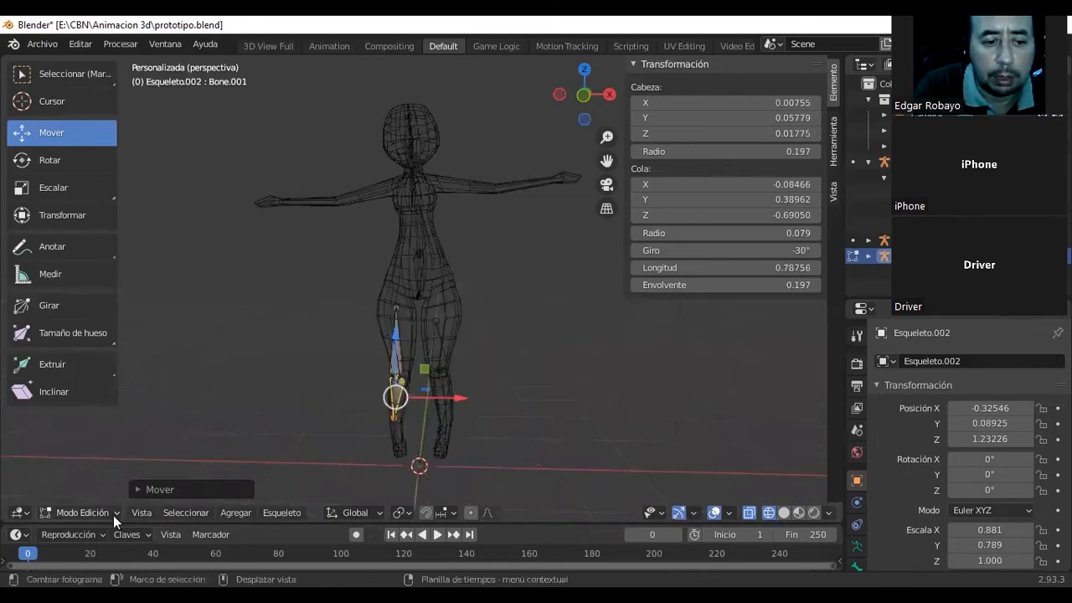
Return to Object Mode and parent the character mesh to the new leg armature.
click(83, 512)
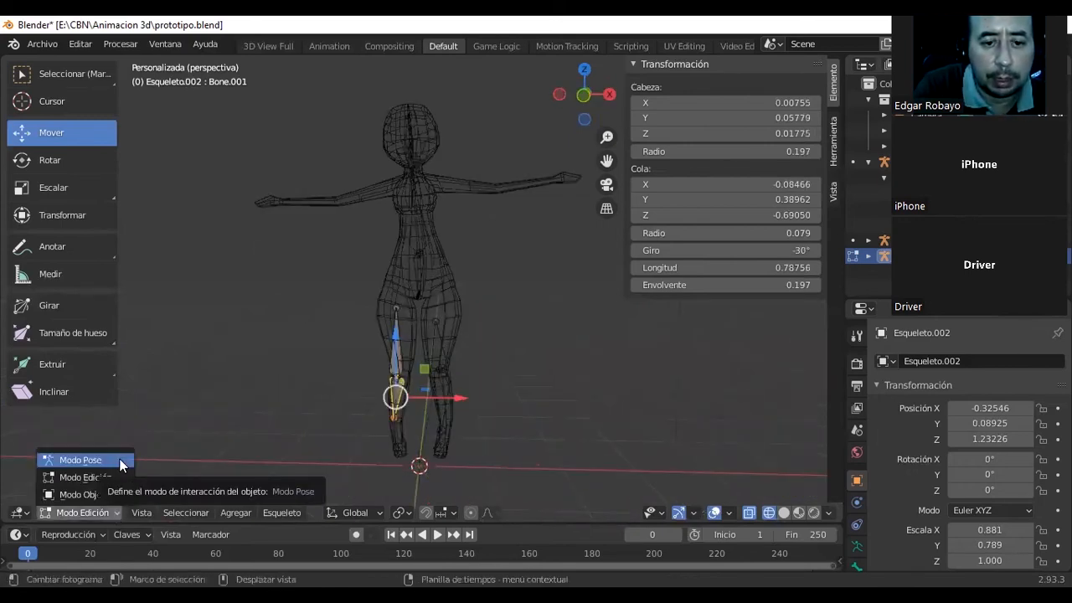
click(120, 458)
click(77, 512)
click(84, 494)
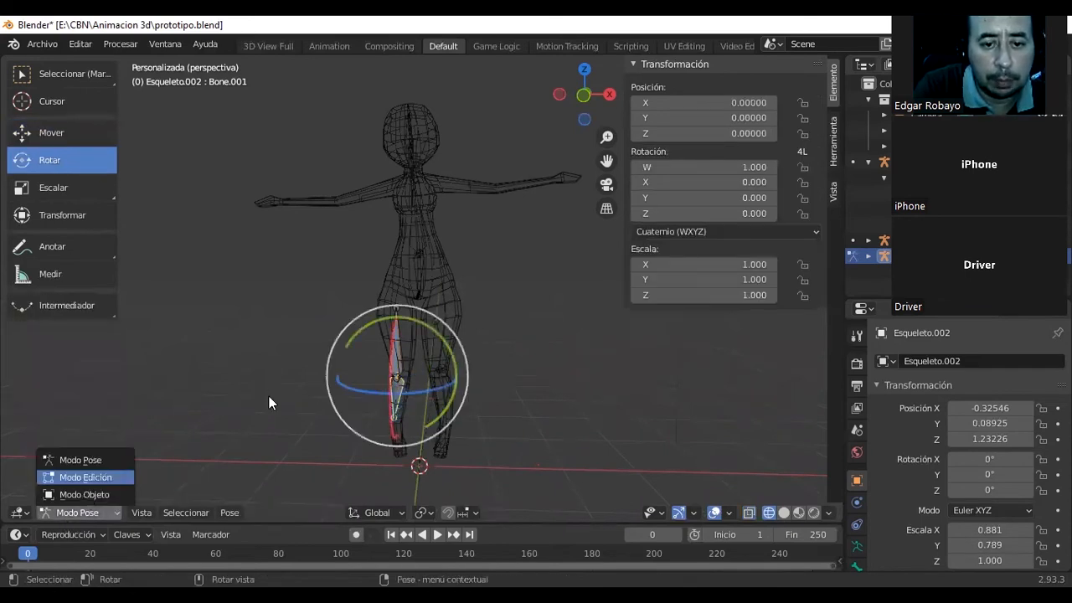
click(397, 327)
shift+click(397, 327)
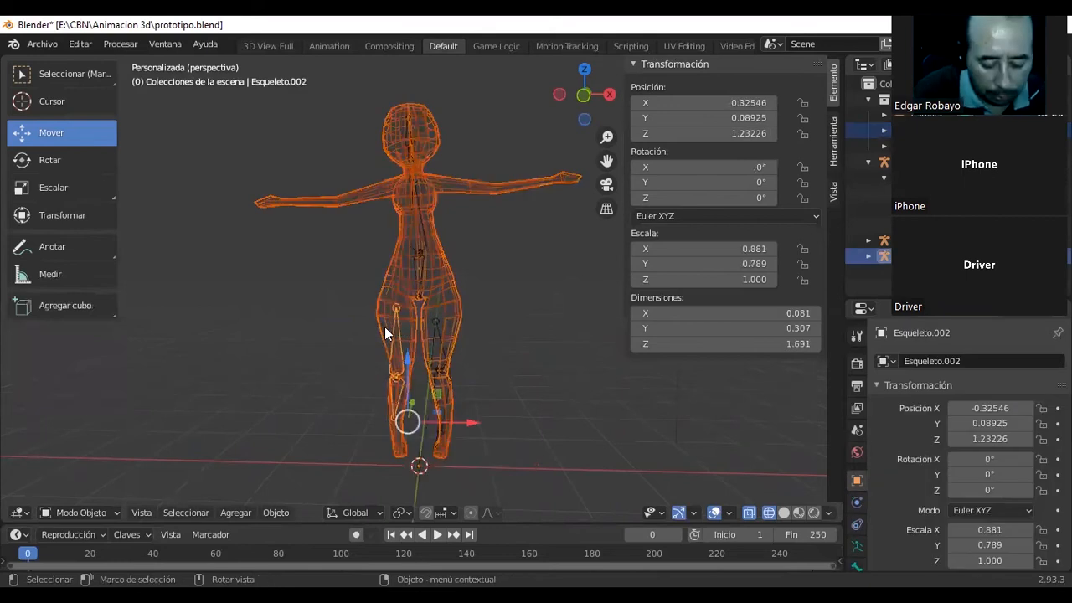
key(ctrl+p)
click(385, 327)
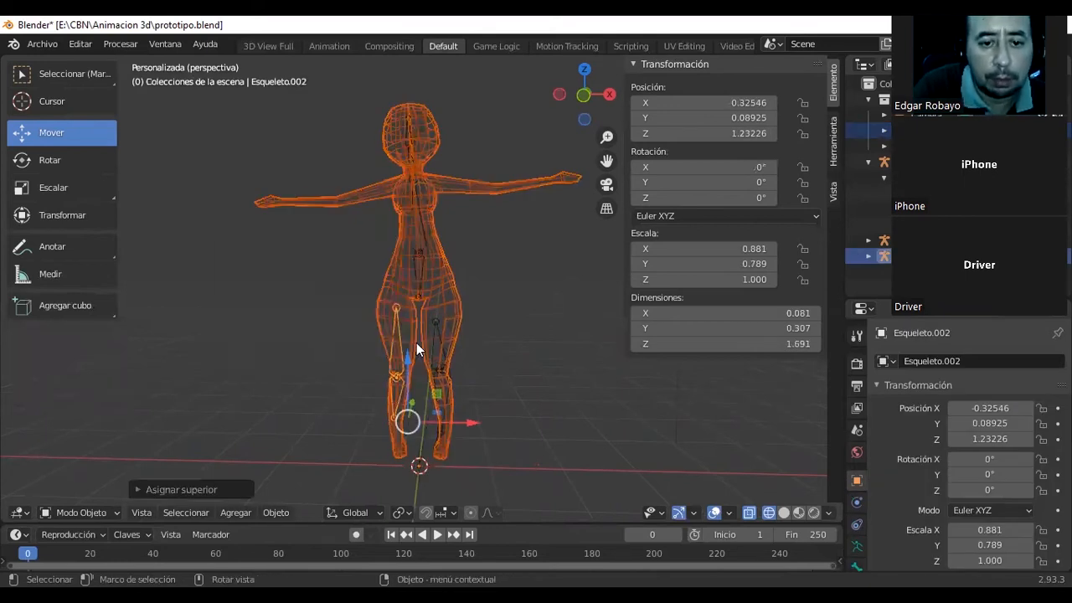
Try moving the first leg armature, Esqueleto.001, along X onto the opposite leg, and undo the move.
middle_drag(491, 346, 368, 410)
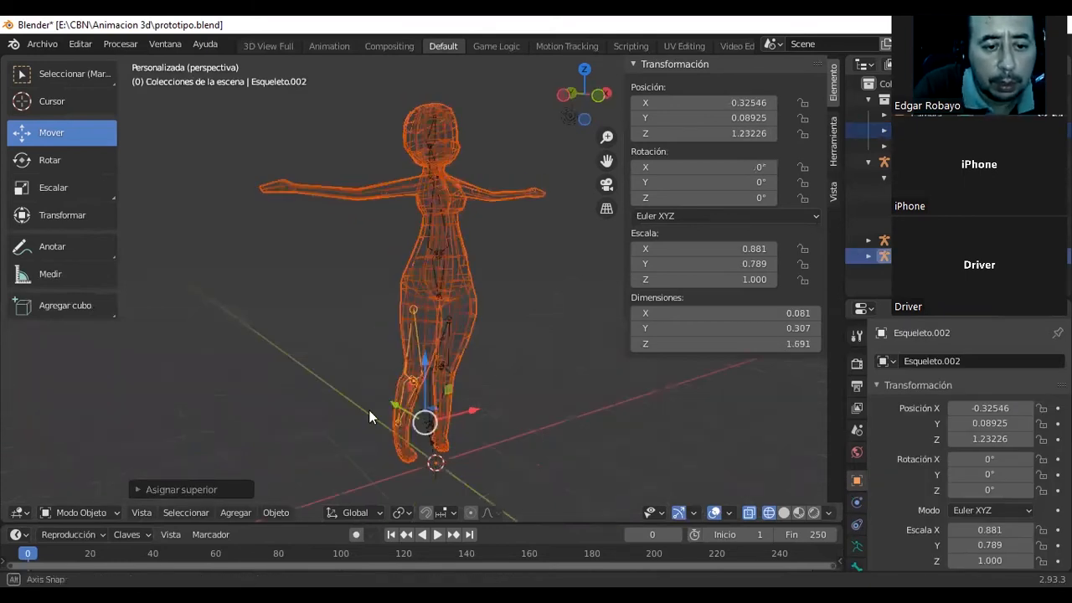
click(81, 513)
click(78, 454)
drag(446, 361, 456, 339)
click(443, 398)
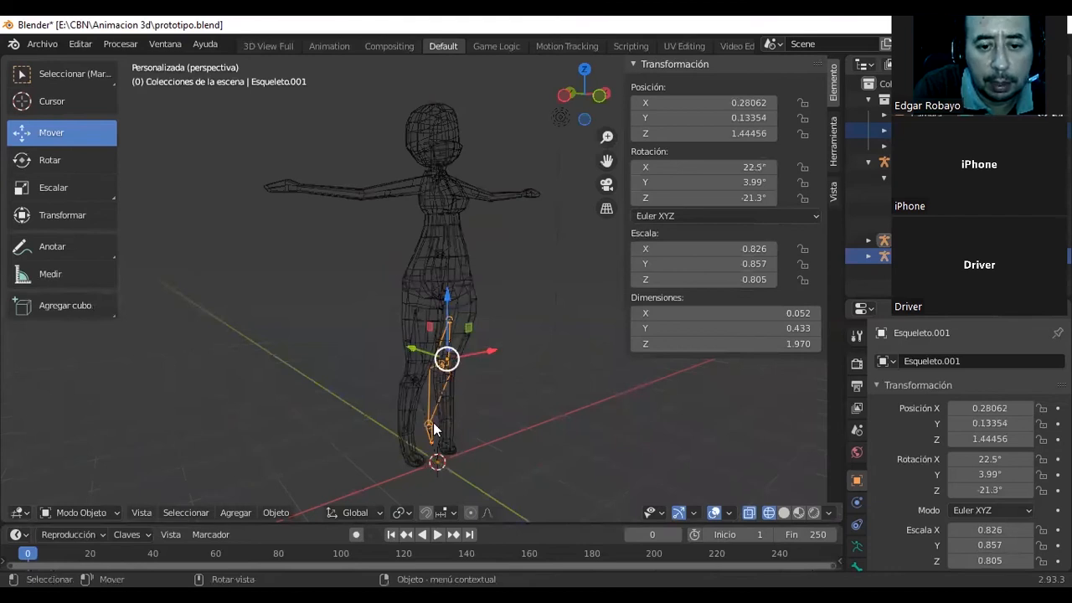
drag(483, 359, 14, 293)
drag(386, 372, 454, 349)
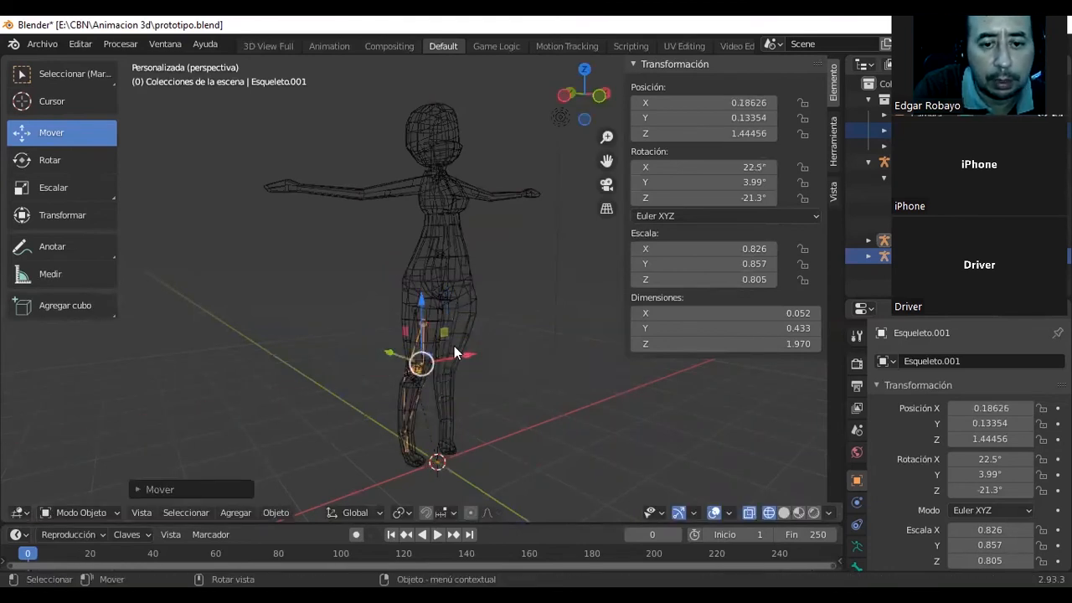
middle_drag(448, 349, 326, 361)
middle_drag(476, 377, 628, 365)
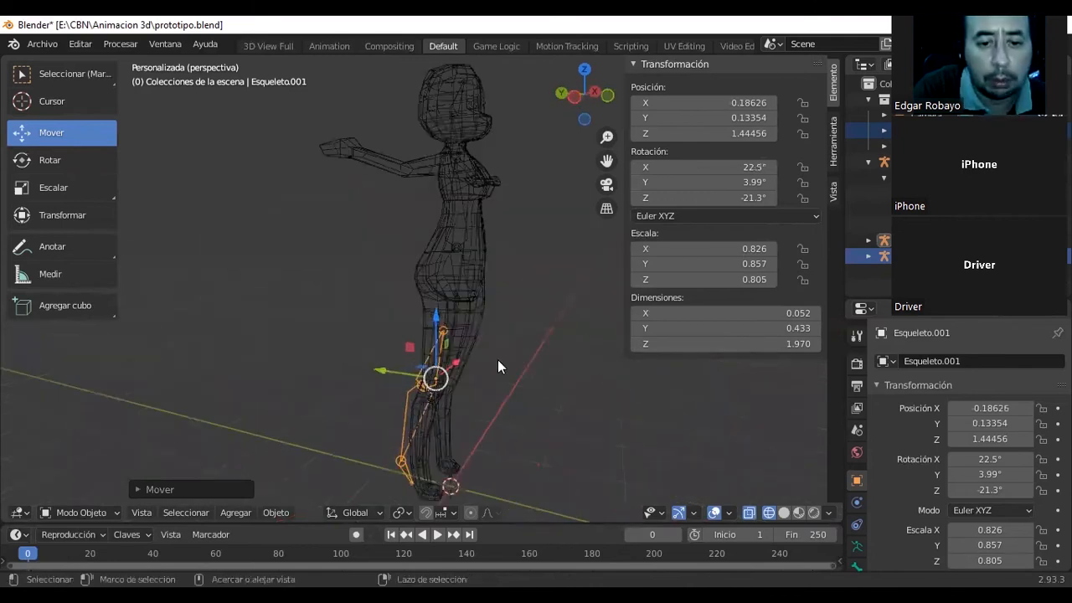
key(ctrl+z)
Put the leg armatures in Pose Mode and rotate the thigh bone of Esqueleto.002 slightly around the X axis.
middle_drag(498, 359, 108, 496)
click(109, 508)
click(99, 461)
drag(457, 356, 191, 462)
click(404, 351)
Go through Edit Mode back to Object Mode and select the Esqueleto.002 armature.
click(112, 513)
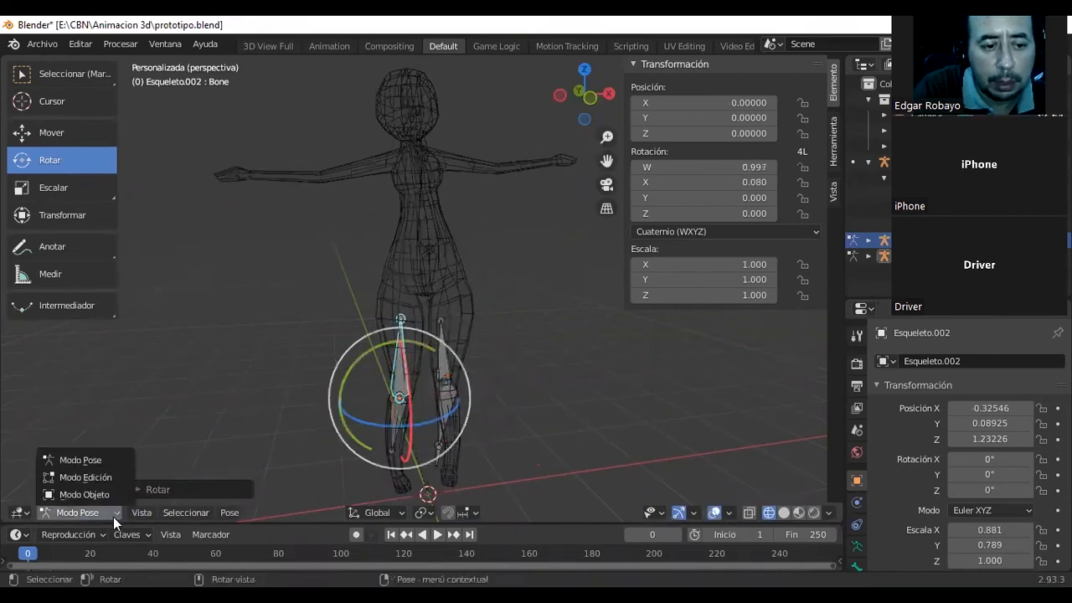
click(111, 477)
click(113, 513)
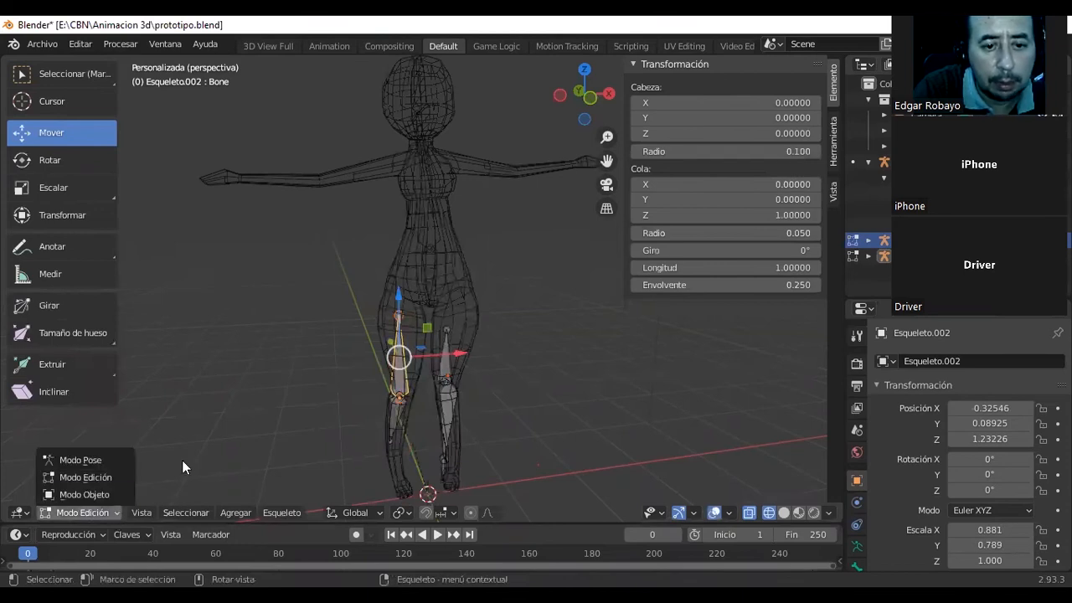
click(84, 494)
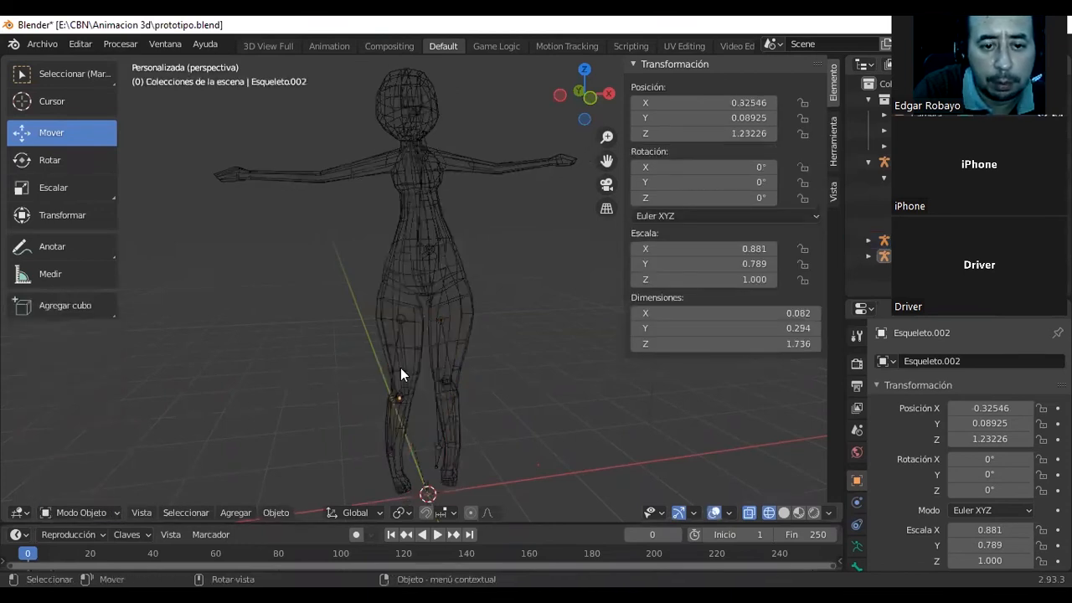
click(401, 368)
click(406, 369)
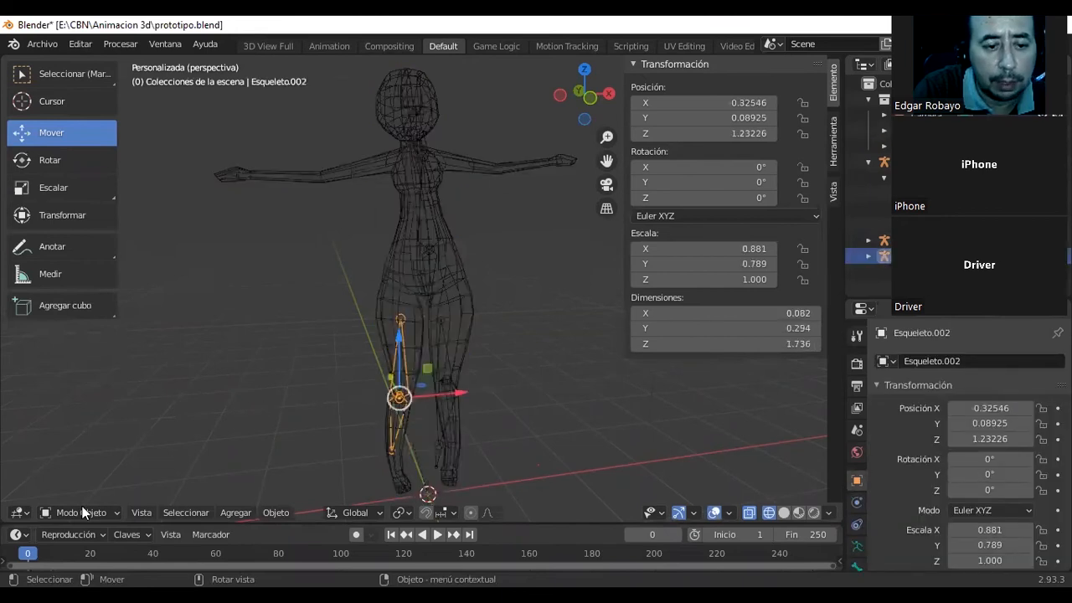
click(75, 514)
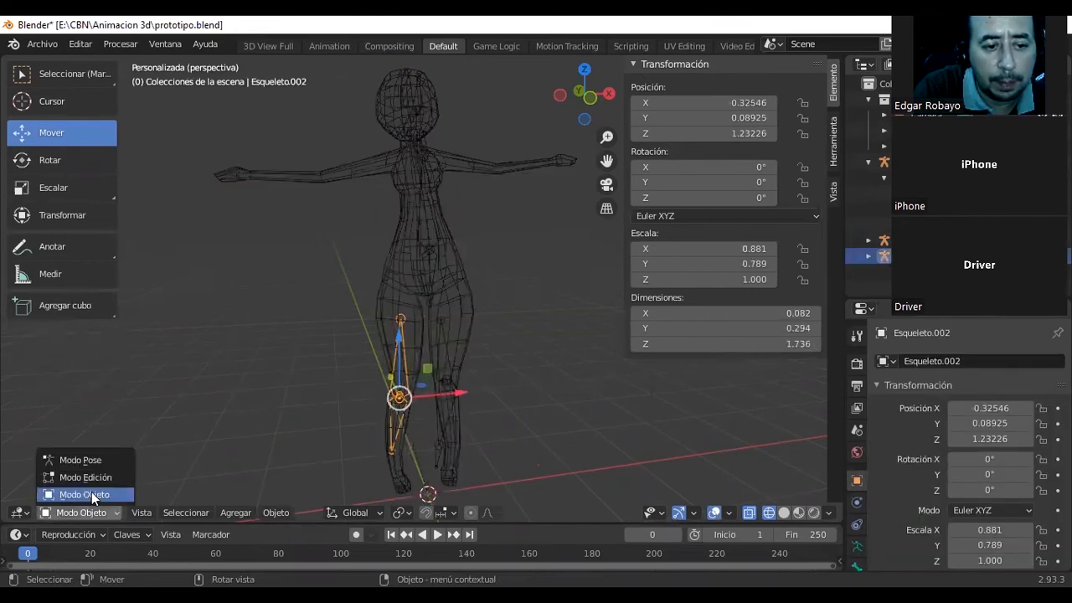
click(93, 494)
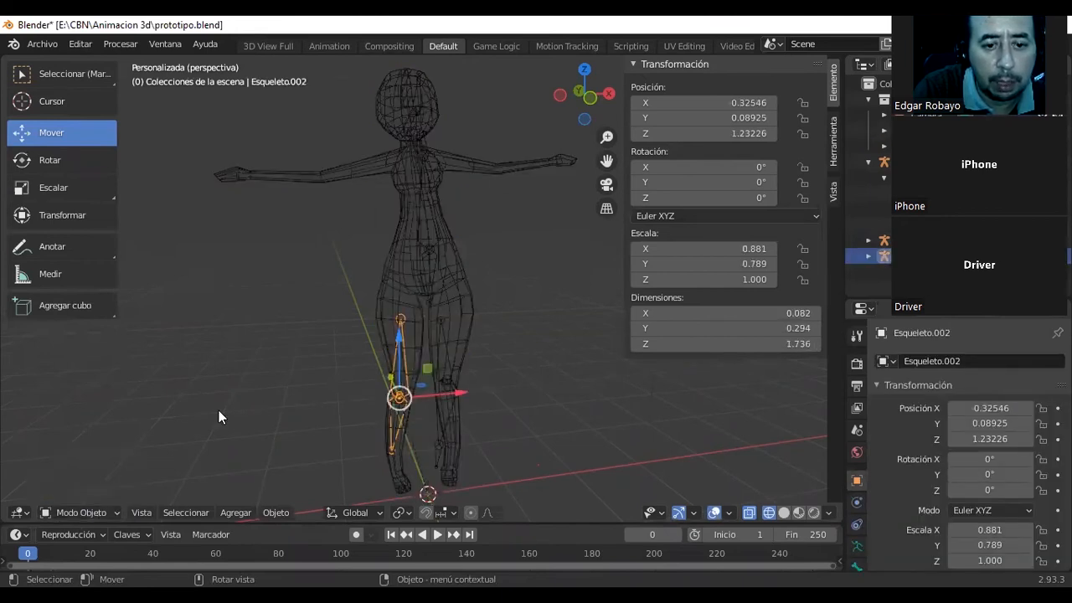
Add the character mesh to the selection and switch it to Pintar Influencias mode to inspect the bone's influence from several sides.
click(413, 330)
click(109, 510)
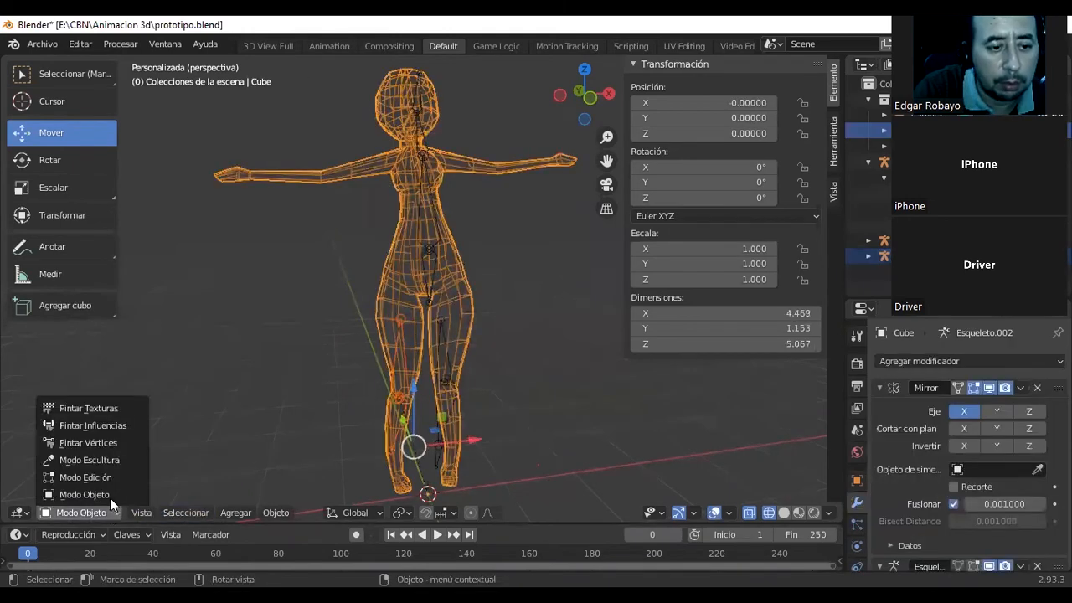
click(112, 441)
click(81, 513)
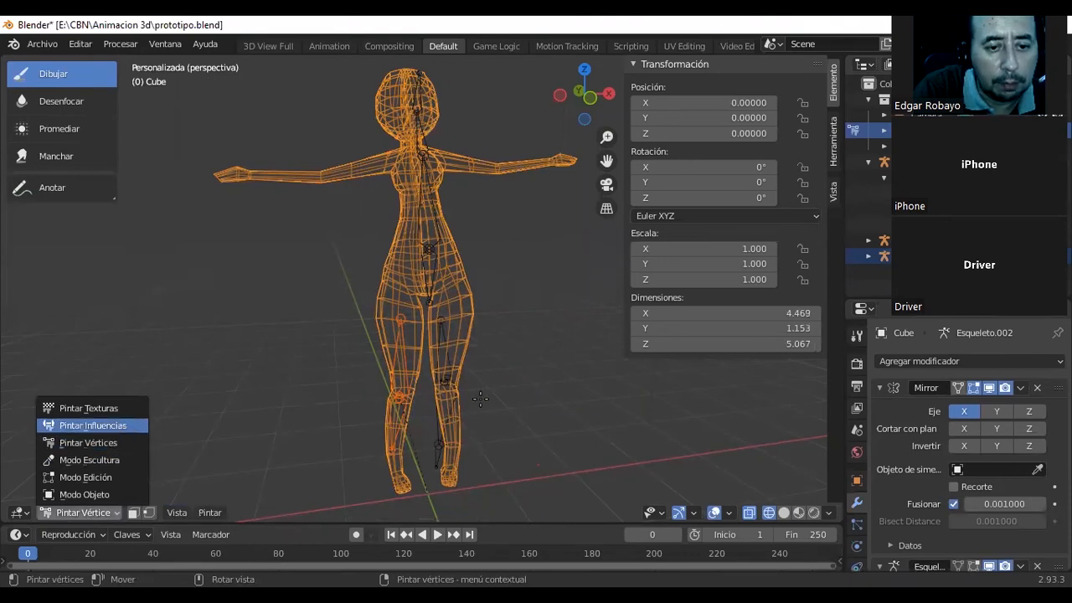
click(121, 427)
middle_drag(352, 352, 410, 350)
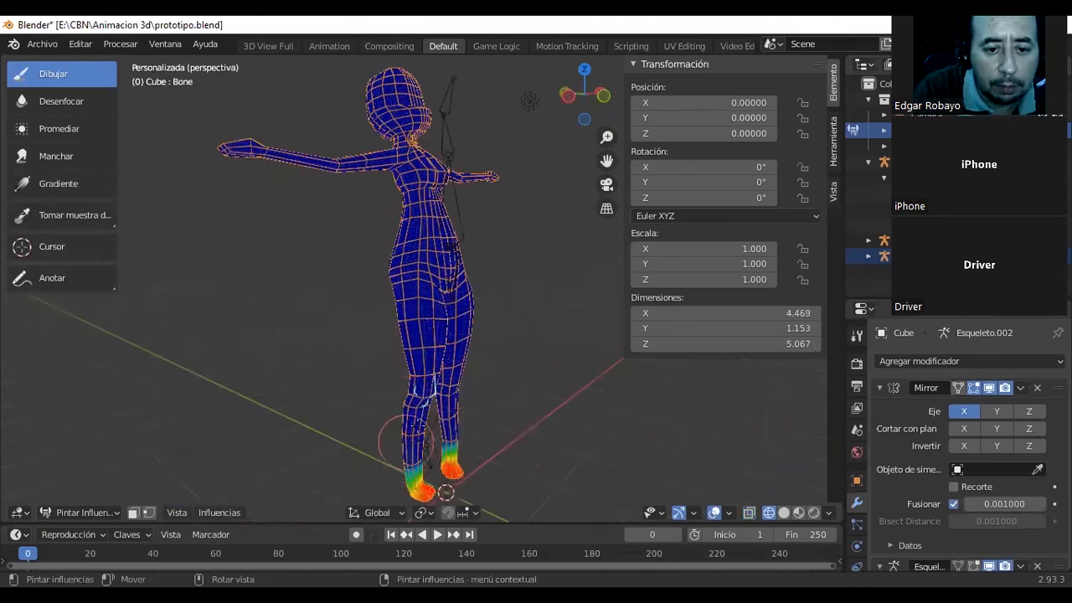
mouse_move(407, 440)
middle_down()
mouse_move(568, 431)
mouse_move(452, 428)
middle_up()
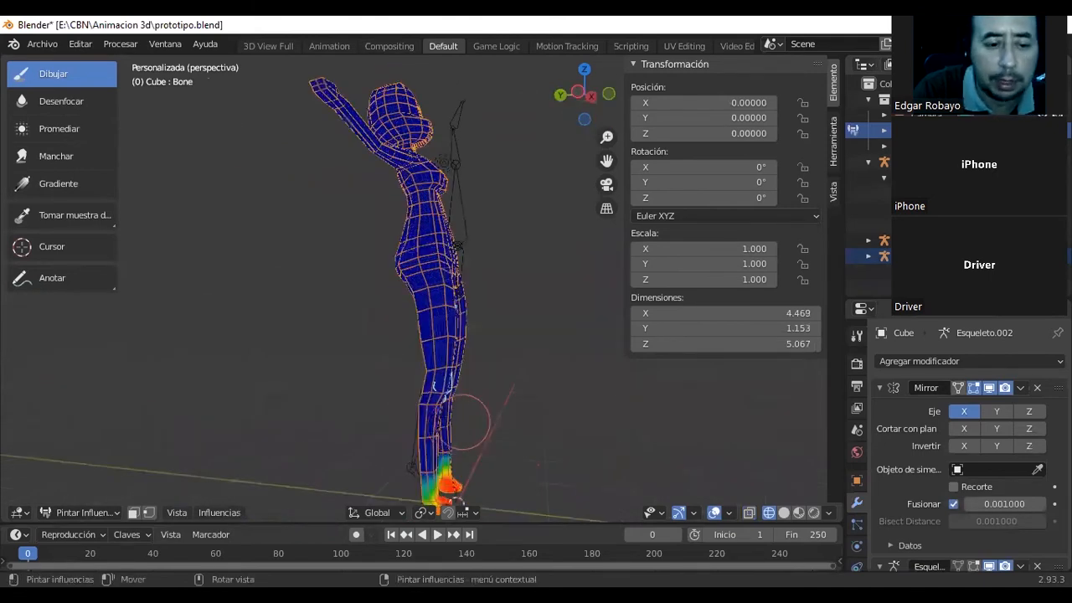
Set the weight-painting brush's influence to 0.894 and increase its intensity.
right_click(350, 360)
drag(356, 355, 431, 359)
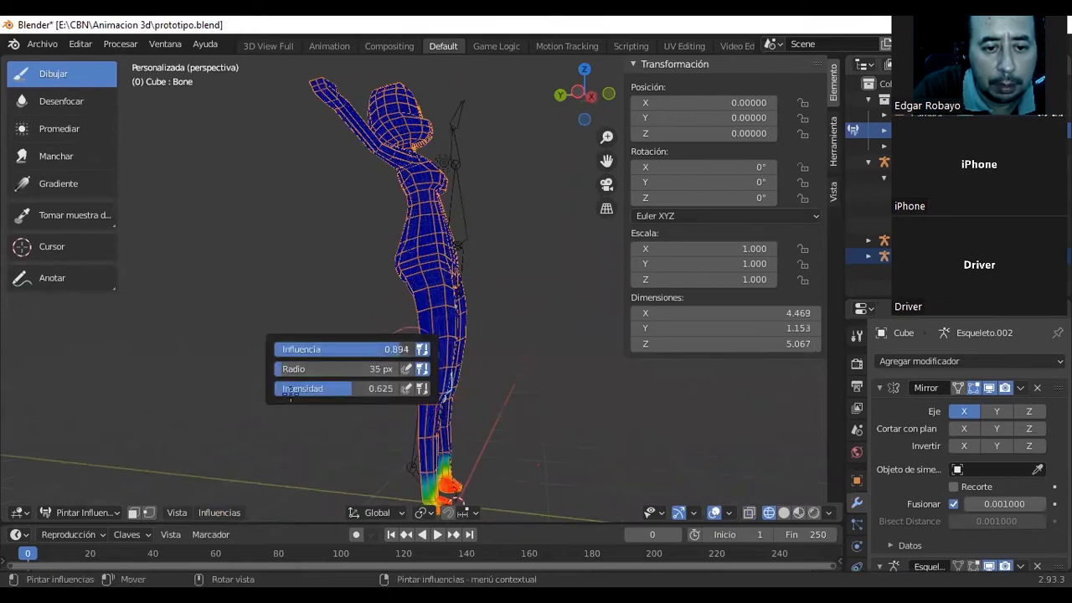
drag(332, 389, 381, 387)
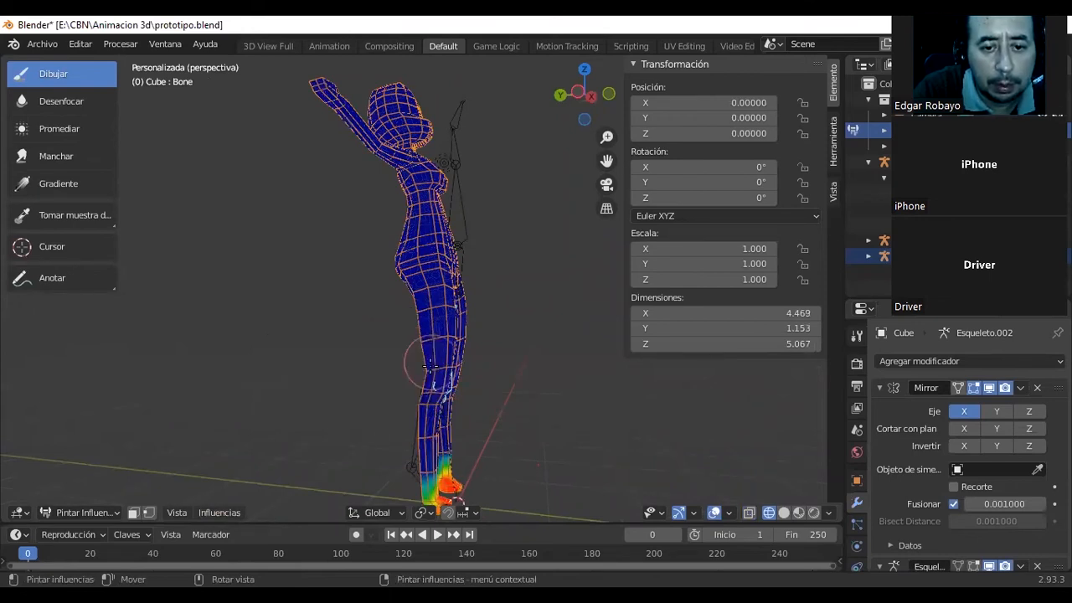
Try painting the Bone influence over both thighs from several sides, and undo the strokes.
middle_drag(369, 352, 239, 365)
middle_drag(438, 355, 453, 346)
drag(450, 343, 444, 355)
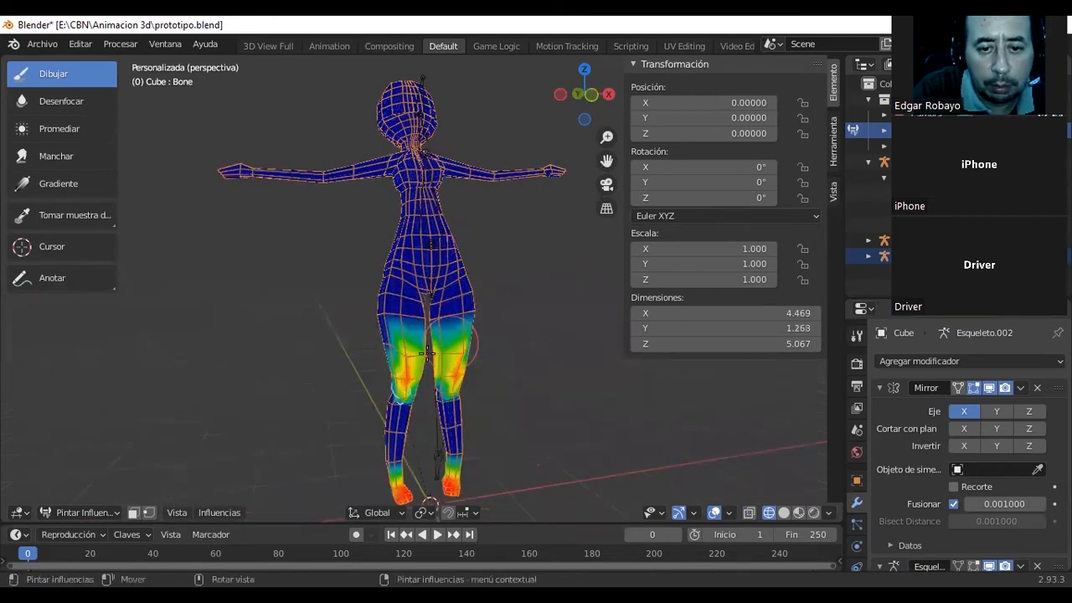
middle_drag(455, 360, 441, 354)
drag(442, 353, 434, 357)
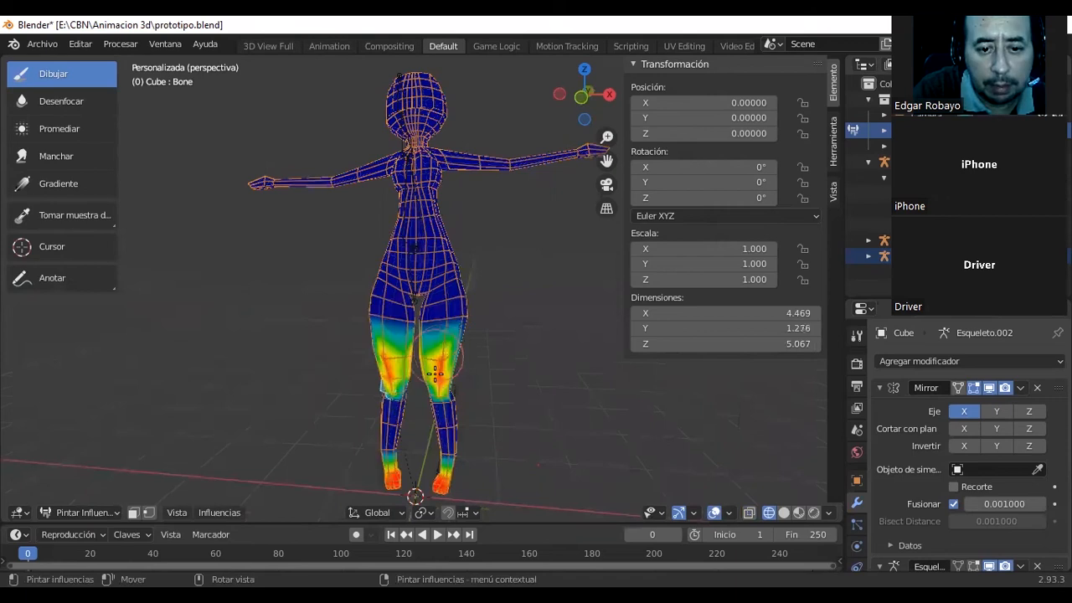
middle_drag(434, 357, 425, 355)
drag(430, 355, 423, 343)
mouse_move(425, 345)
middle_down()
mouse_move(392, 329)
mouse_move(369, 347)
middle_up()
mouse_move(389, 350)
mouse_down()
mouse_move(395, 326)
mouse_move(384, 324)
mouse_up()
middle_drag(383, 324, 385, 326)
drag(385, 325, 411, 327)
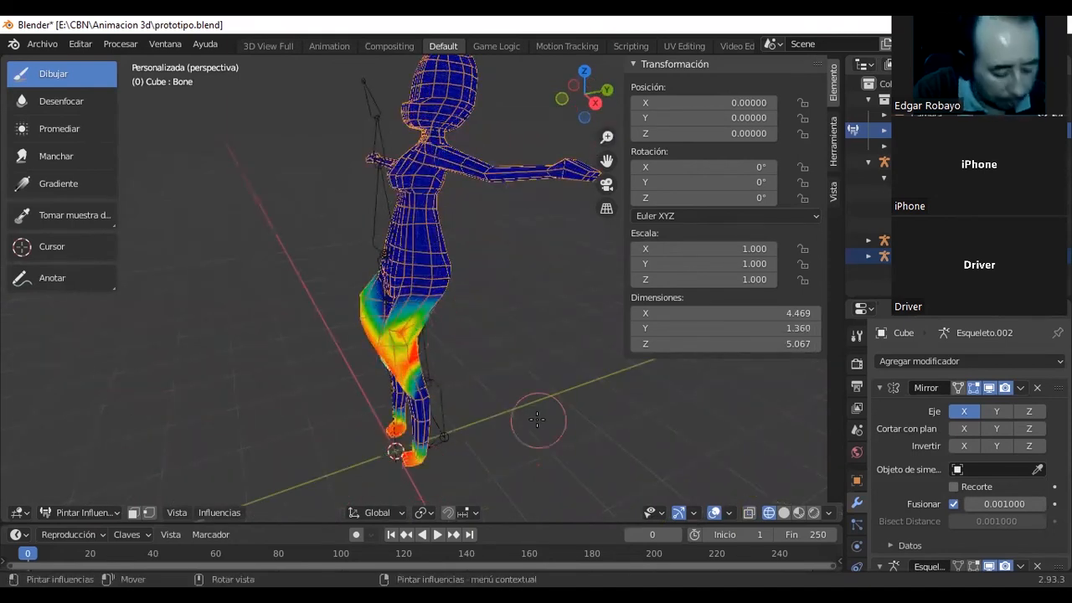
key(ctrl+z)
key(ctrl+z)
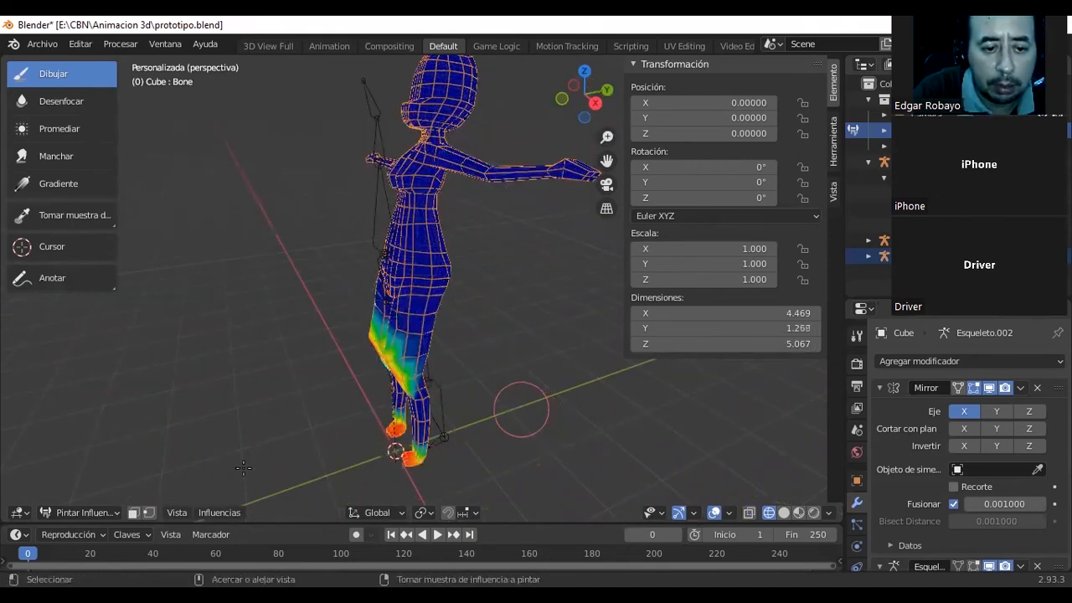
key(ctrl+z)
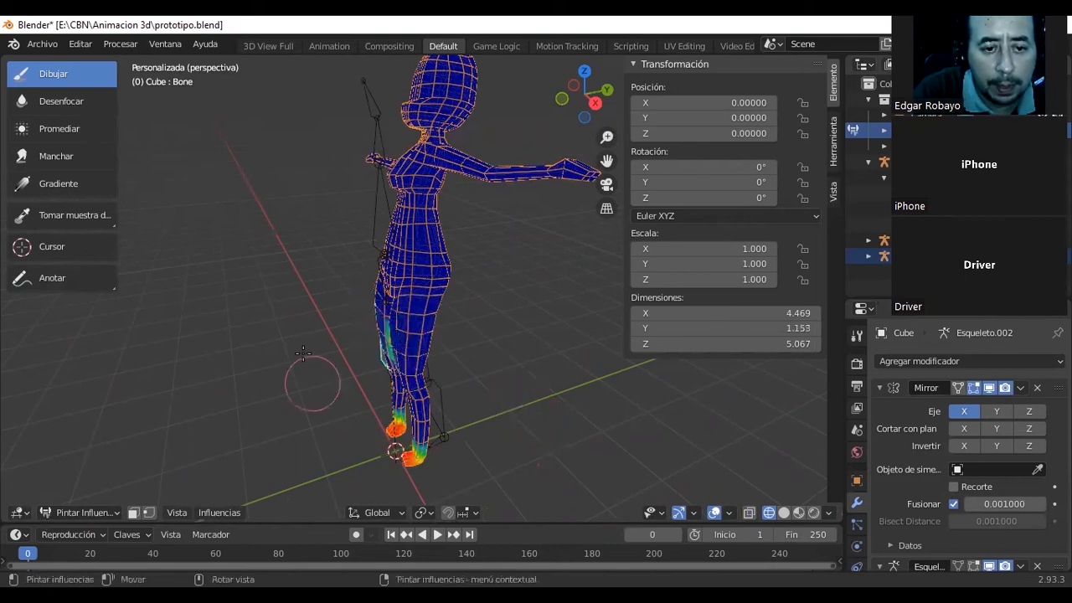
Adjust the brush to an influence of 0.417 and an intensity of 0.719, undoing the test stroke on the thigh.
right_click(324, 347)
drag(357, 389, 325, 389)
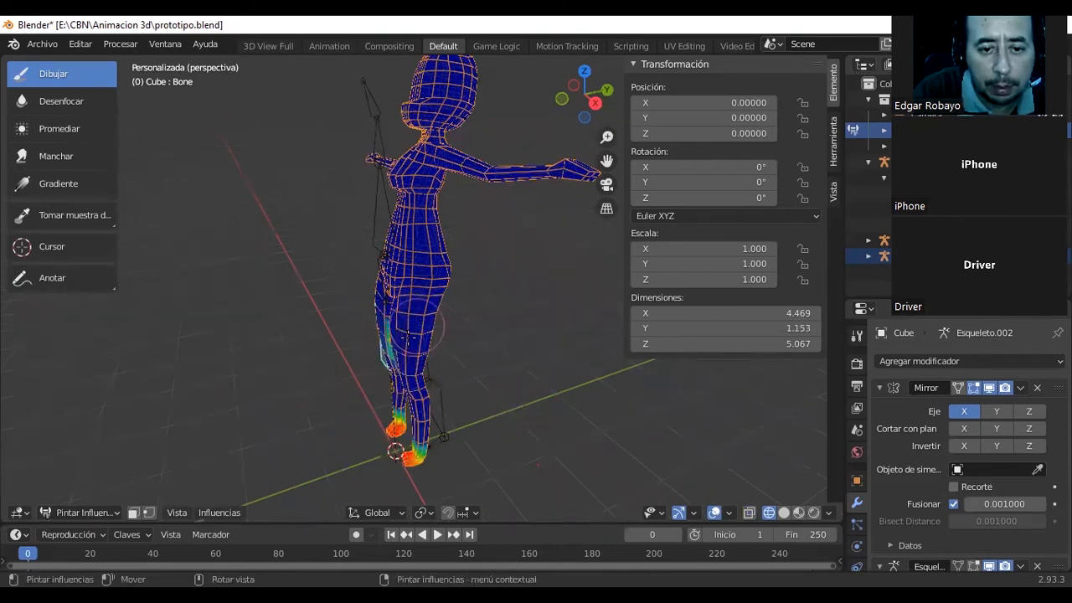
right_click(360, 356)
drag(430, 315, 417, 344)
key(ctrl+z)
key(ctrl+z)
right_click(303, 356)
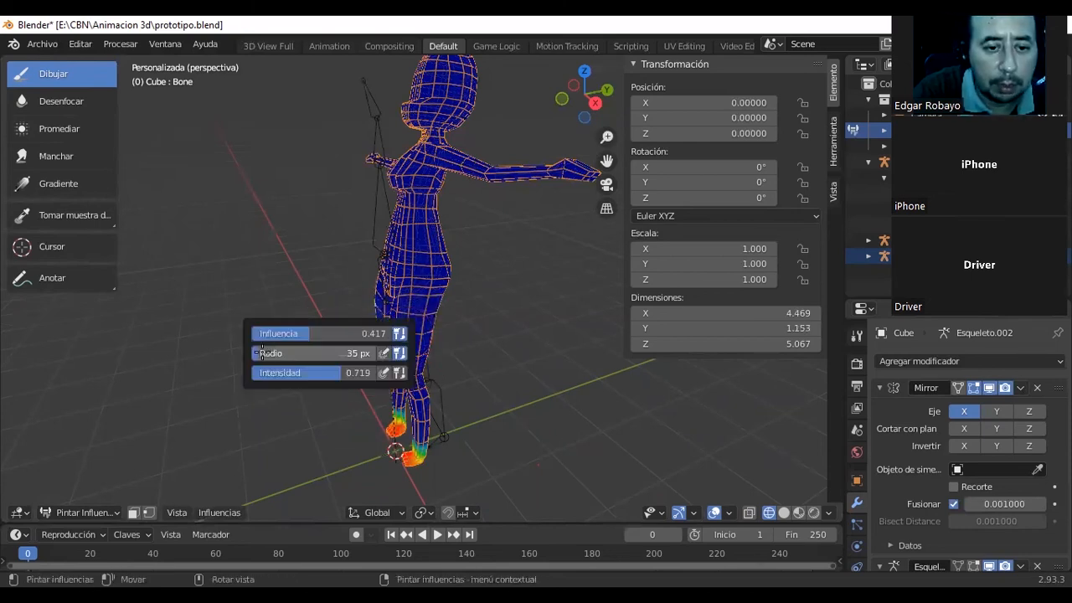
Paint the Bone influence around the upper thighs and hips of the mesh, working from the front, sides and back.
mouse_move(381, 310)
mouse_down()
mouse_move(390, 347)
mouse_move(420, 332)
mouse_move(416, 323)
mouse_up()
middle_drag(492, 350, 444, 332)
mouse_move(445, 332)
mouse_down()
mouse_move(441, 318)
mouse_move(431, 341)
mouse_up()
middle_drag(434, 340, 448, 343)
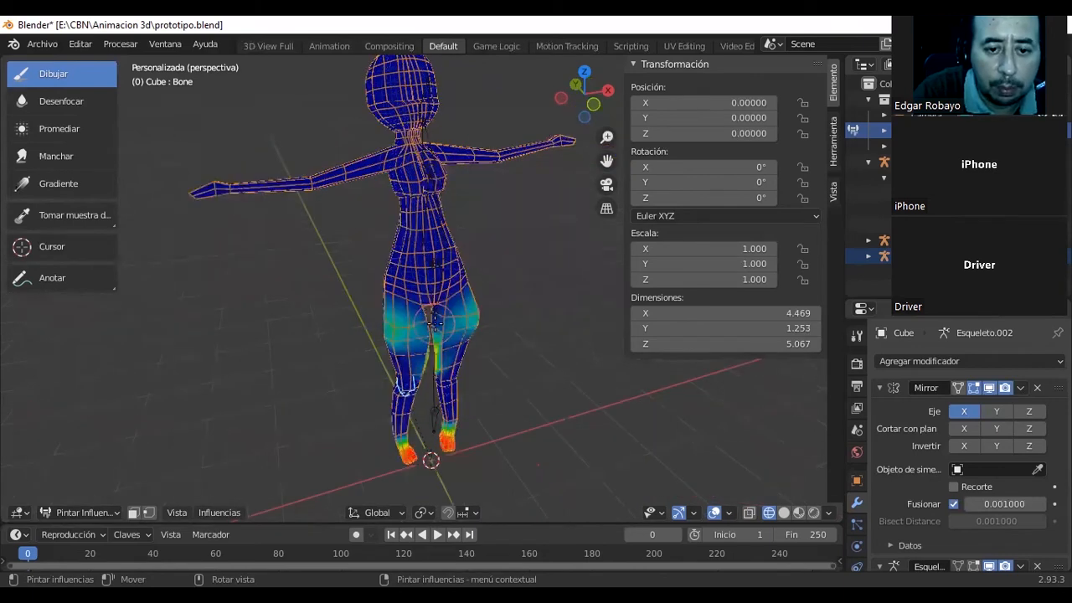
drag(452, 348, 451, 324)
mouse_move(498, 307)
middle_down()
mouse_move(416, 318)
mouse_move(417, 305)
mouse_move(411, 332)
mouse_move(396, 318)
middle_up()
mouse_move(399, 321)
mouse_down()
mouse_move(403, 312)
mouse_move(391, 311)
mouse_up()
mouse_move(401, 312)
middle_down()
mouse_move(350, 309)
mouse_move(396, 307)
middle_up()
drag(405, 312, 386, 308)
mouse_move(409, 294)
middle_down()
mouse_move(404, 311)
mouse_move(412, 304)
middle_up()
drag(413, 304, 409, 328)
mouse_move(427, 328)
middle_down()
mouse_move(494, 317)
mouse_move(477, 334)
middle_up()
Put the Esqueleto.002 armature in Pose Mode, try rotating its thigh bone, and undo the rotation.
click(114, 513)
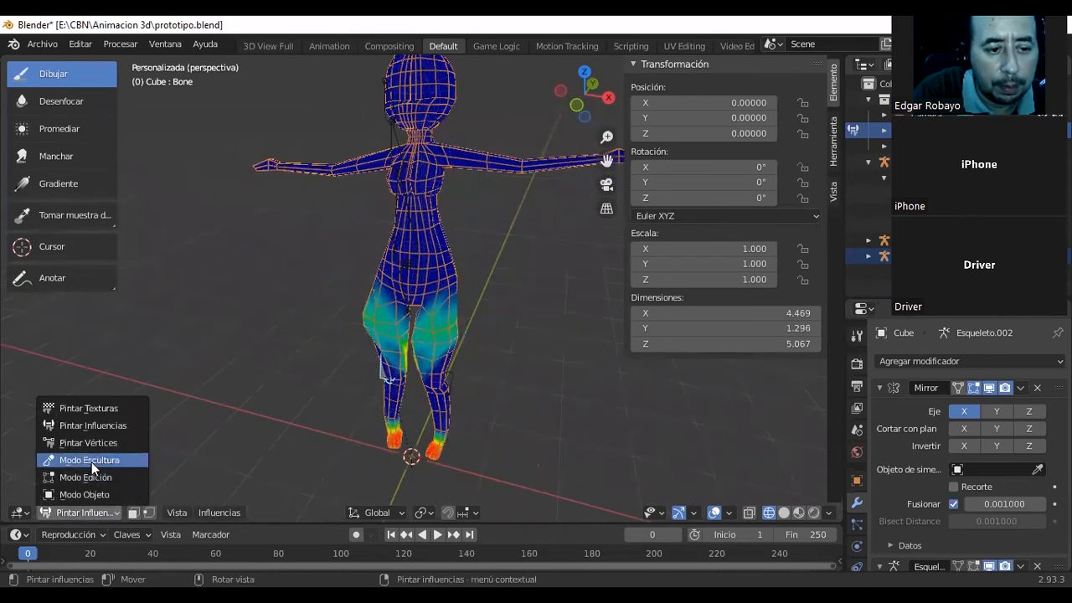
click(83, 494)
click(533, 339)
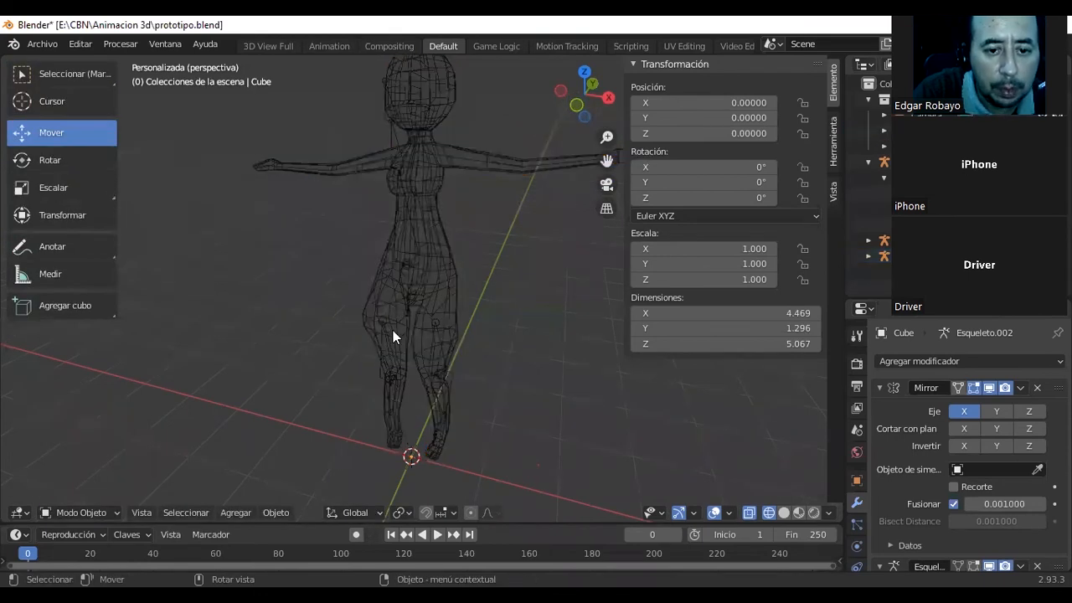
click(386, 334)
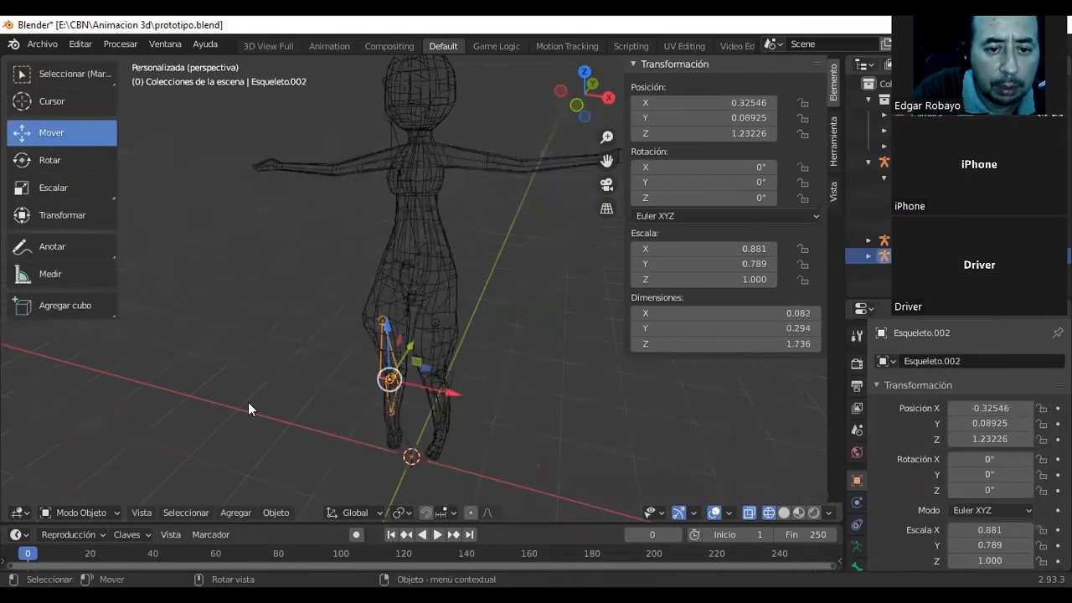
click(83, 512)
click(95, 459)
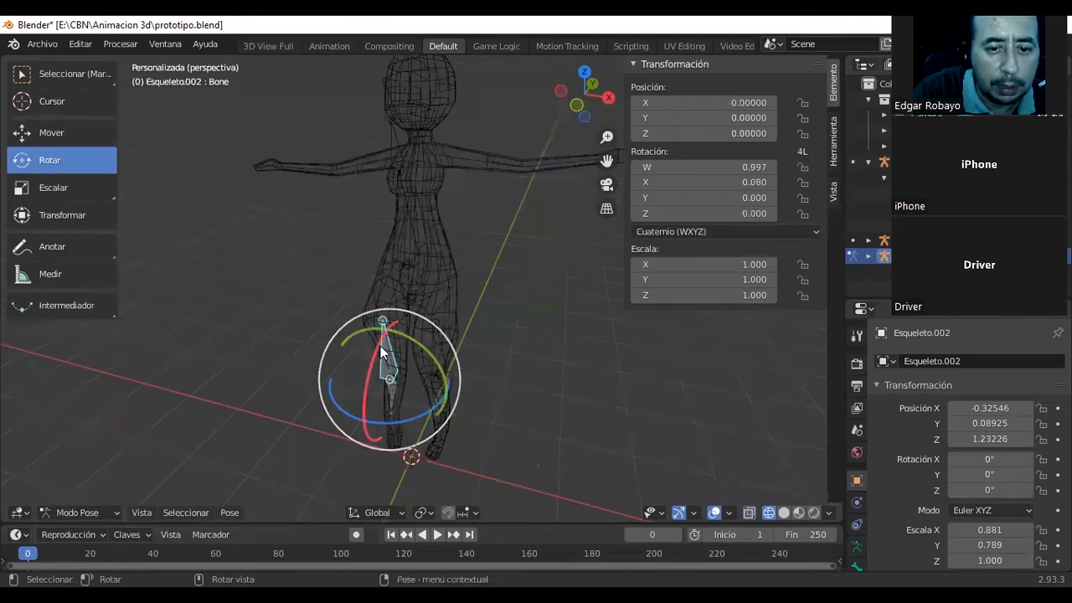
drag(382, 353, 376, 378)
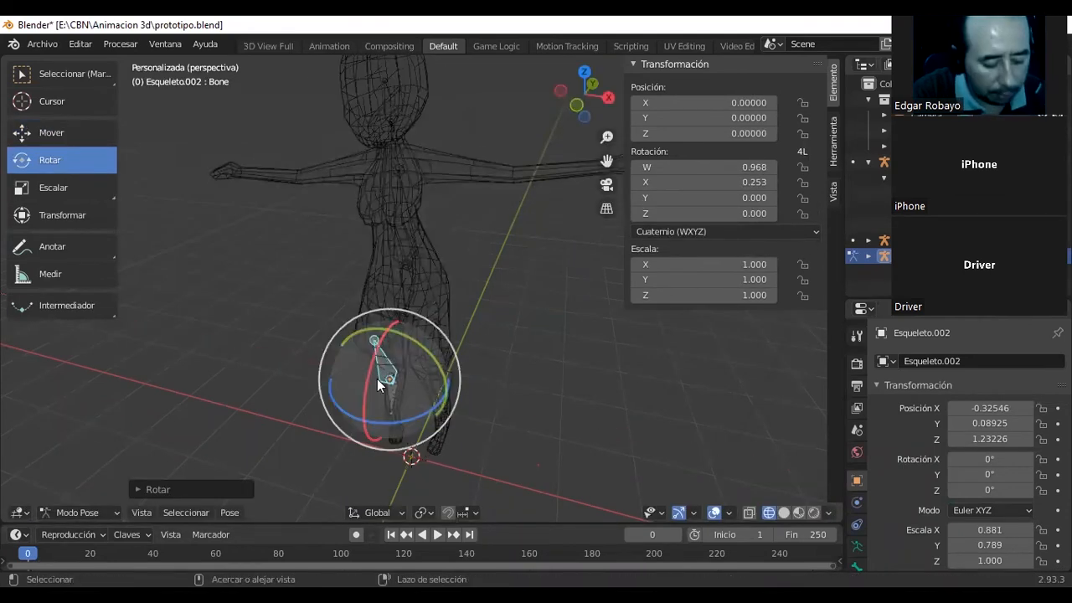
key(ctrl+z)
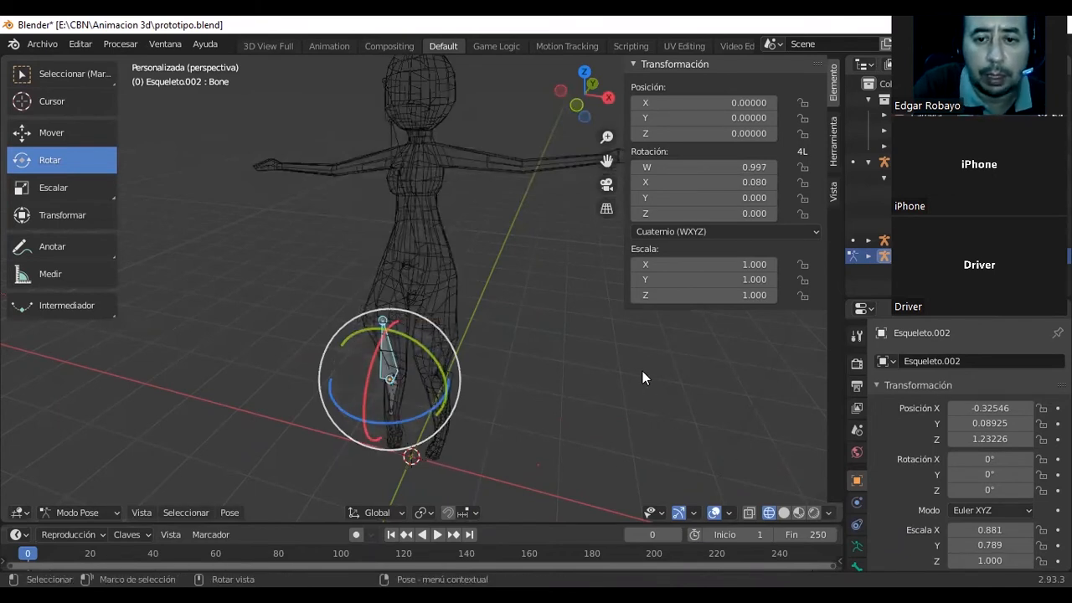
Collapse the Transformación section, select the character mesh in Object Mode and display it with solid shading.
scroll(642, 371, down, 1)
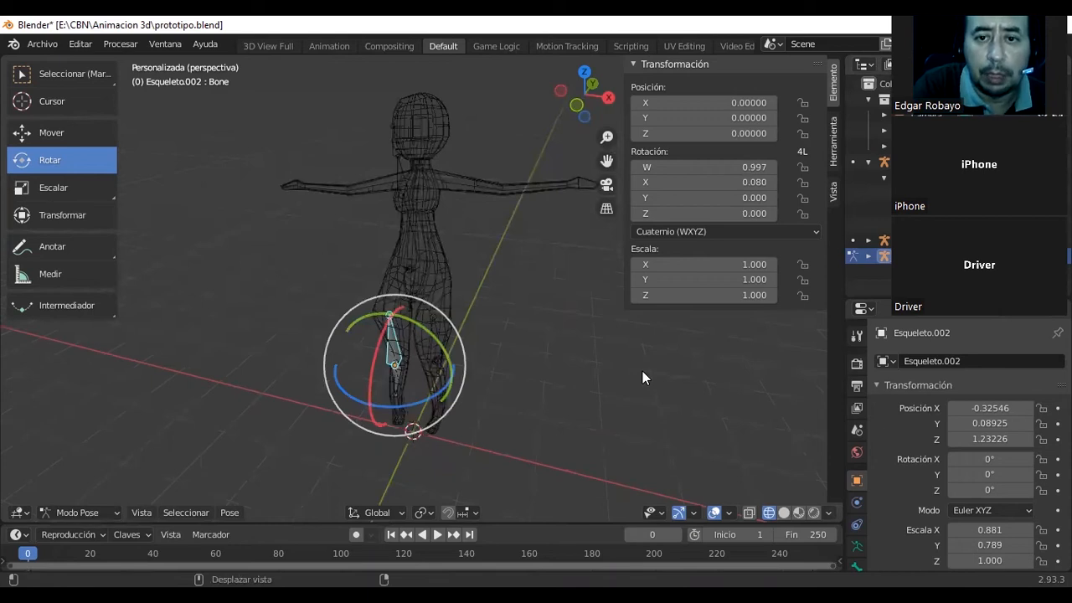
click(666, 65)
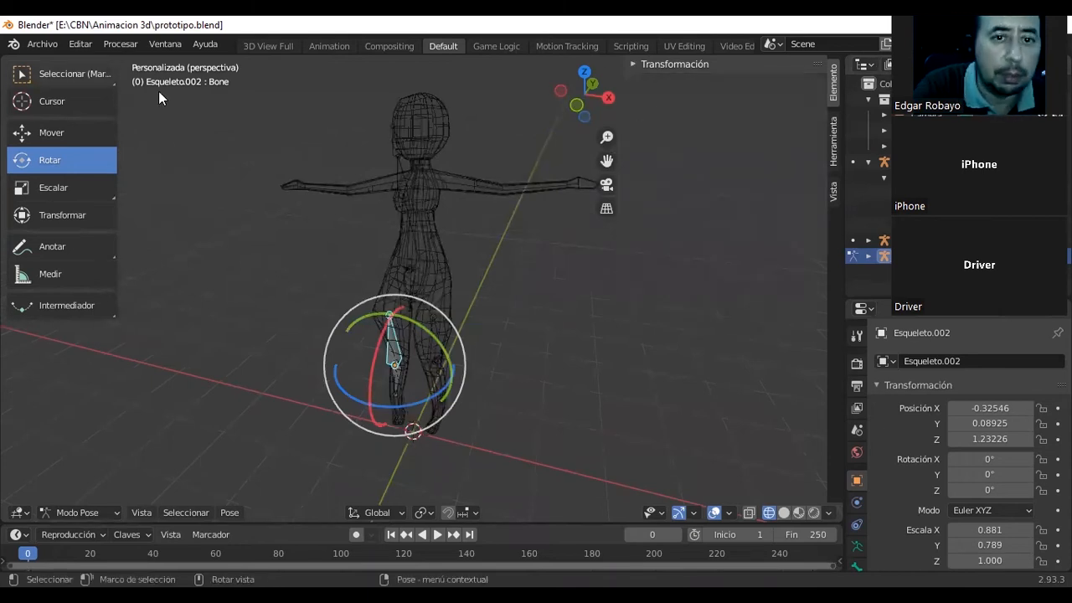
key(w)
click(438, 234)
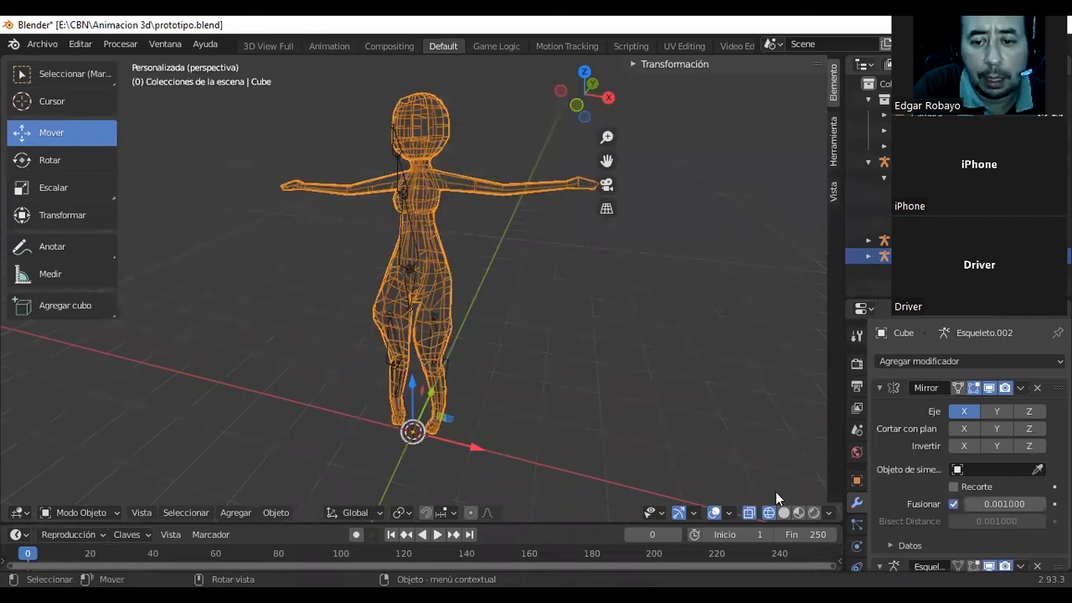
click(784, 512)
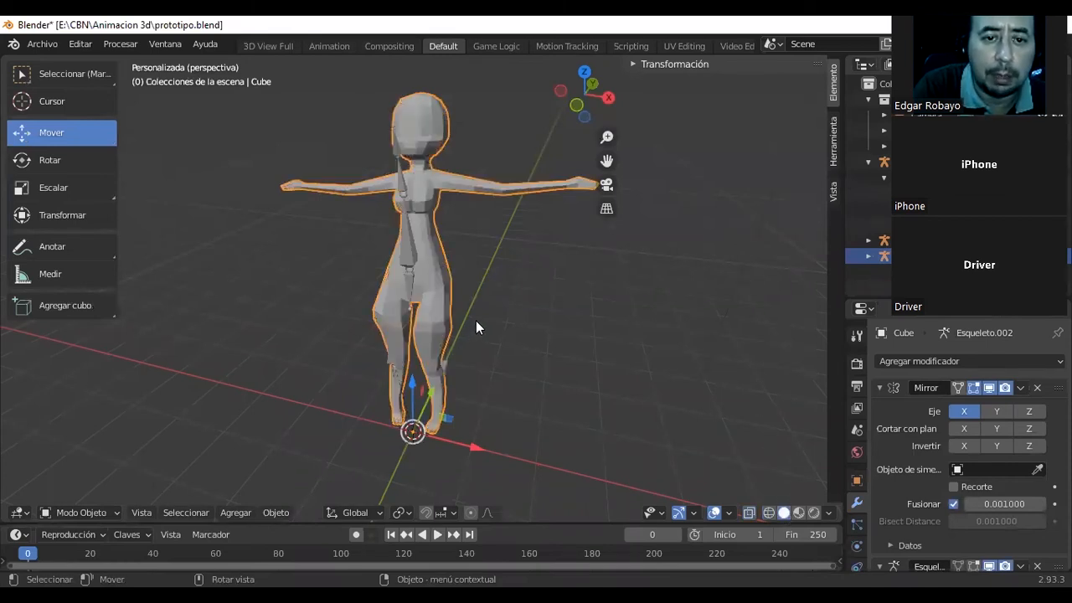
middle_drag(458, 316, 332, 328)
Undo the recent mode and selection changes back to Pintar Influencias mode, and view the painted mesh from the side.
key(ctrl+z)
key(ctrl+z)
key(ctrl+z)
key(ctrl+z)
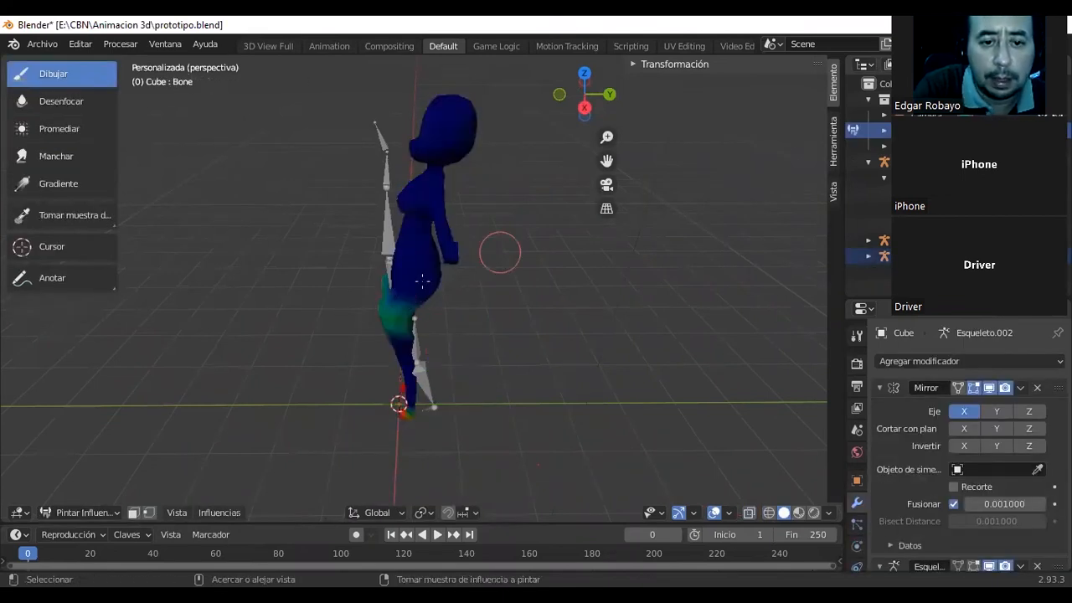
middle_drag(382, 140, 66, 135)
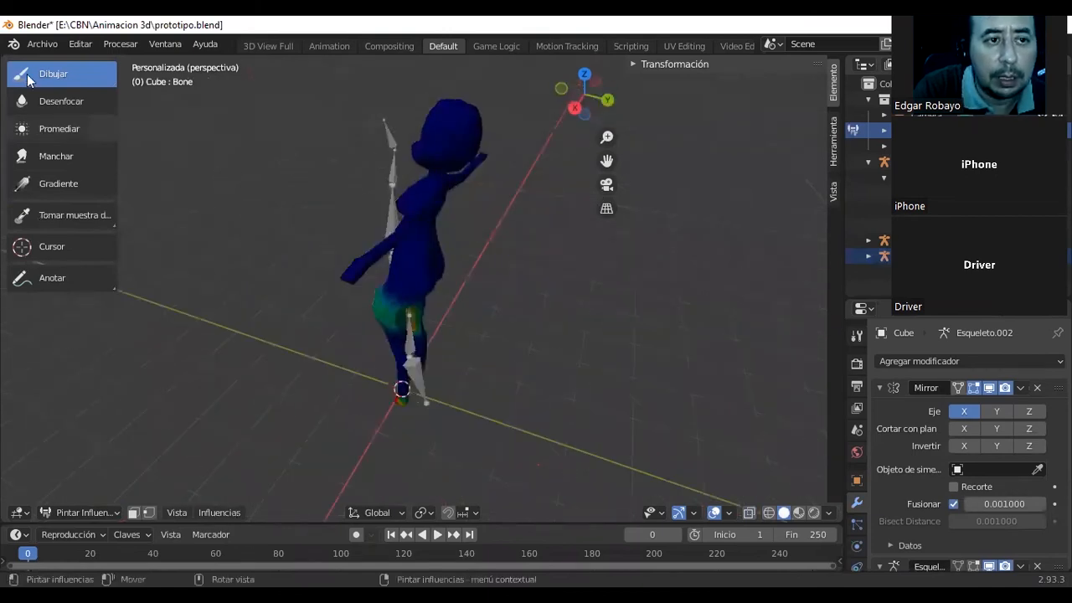
Switch the character mesh to Edit Mode, back to Object Mode and into Edit Mode again to check its vertex influences.
click(79, 512)
click(97, 481)
middle_drag(157, 437, 172, 479)
click(112, 512)
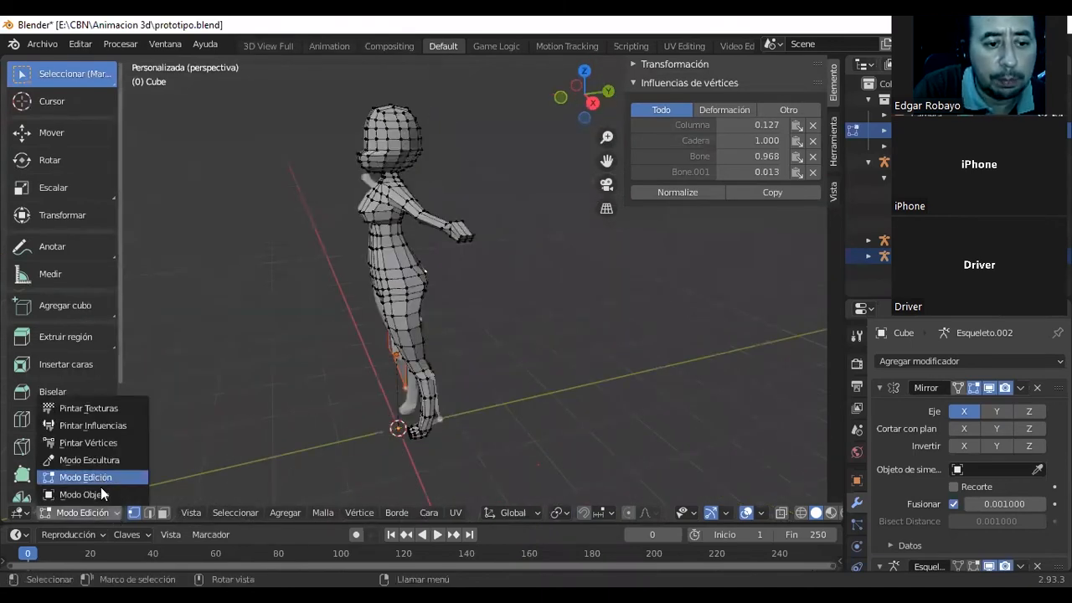
click(104, 493)
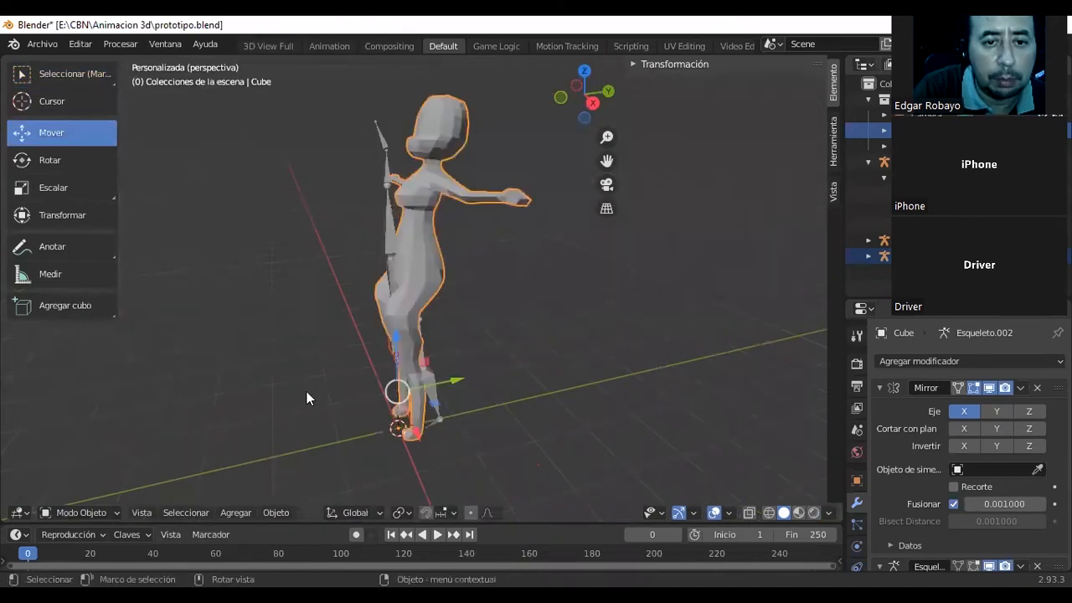
click(108, 512)
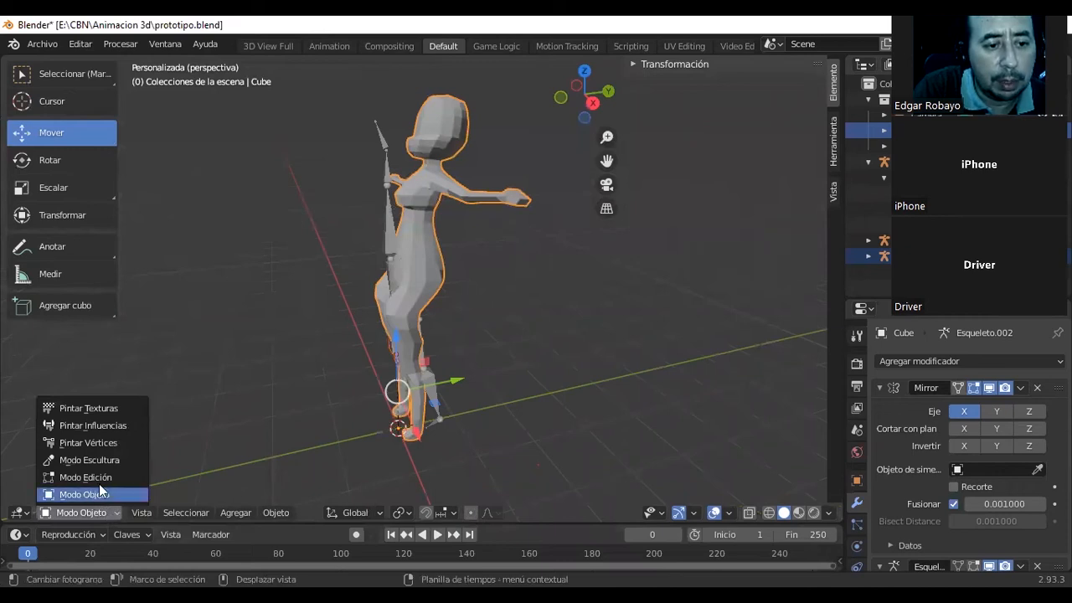
click(86, 476)
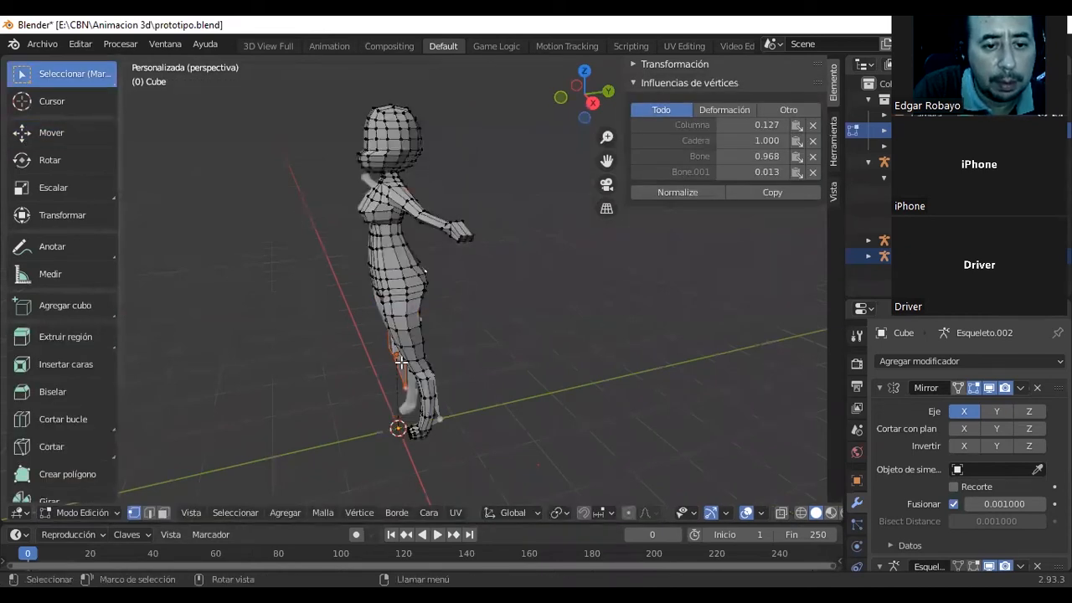
click(115, 511)
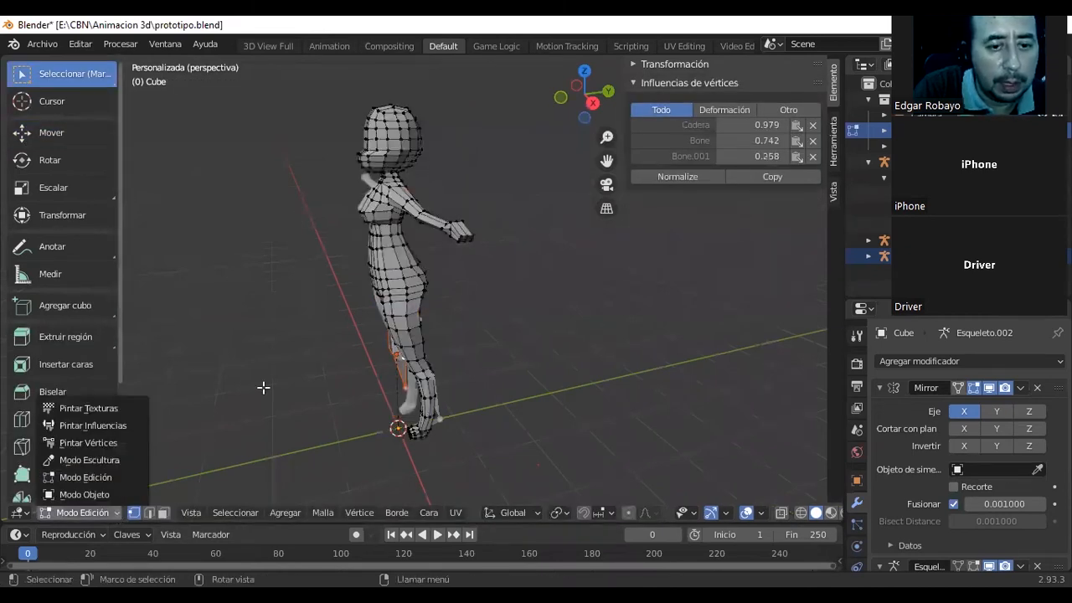
Clear the vertex selection, show the mesh as see-through wireframe and select a vertex on the thigh opposite Esqueleto.002.
middle_drag(462, 377, 419, 381)
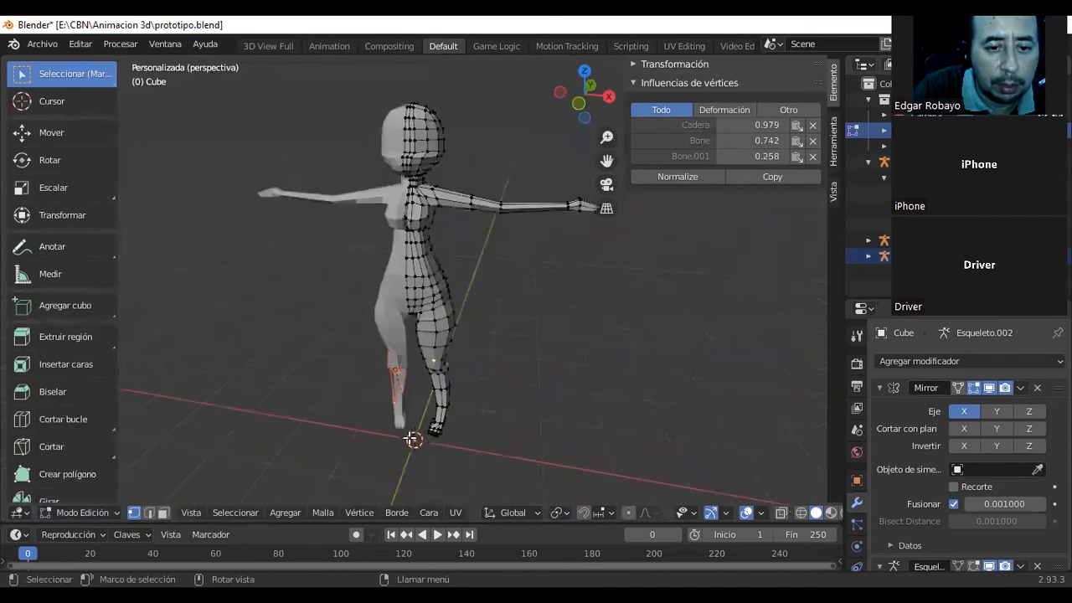
click(309, 403)
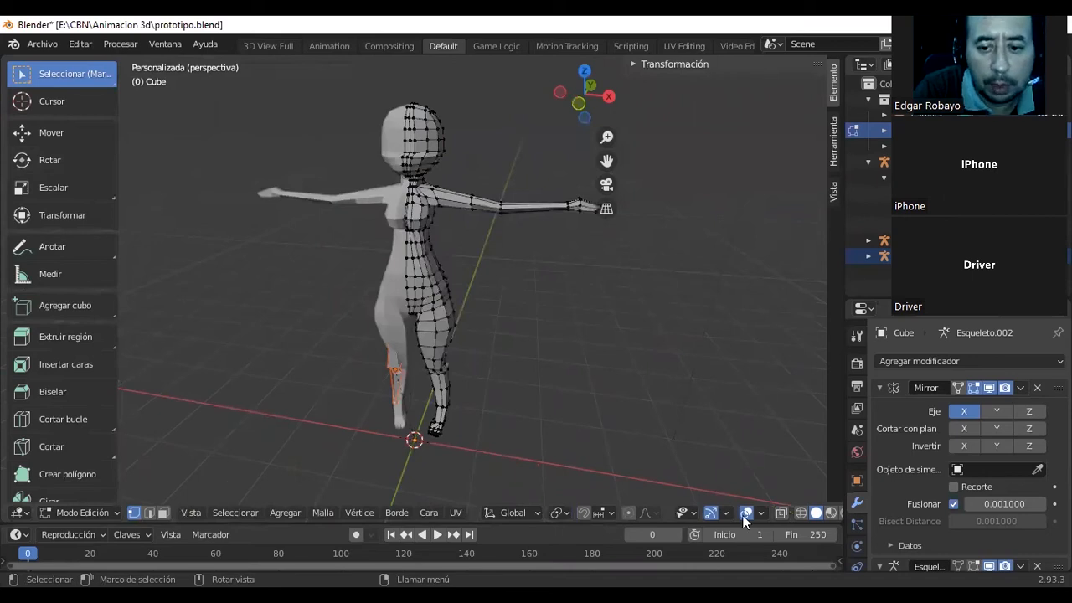
key(alt+z)
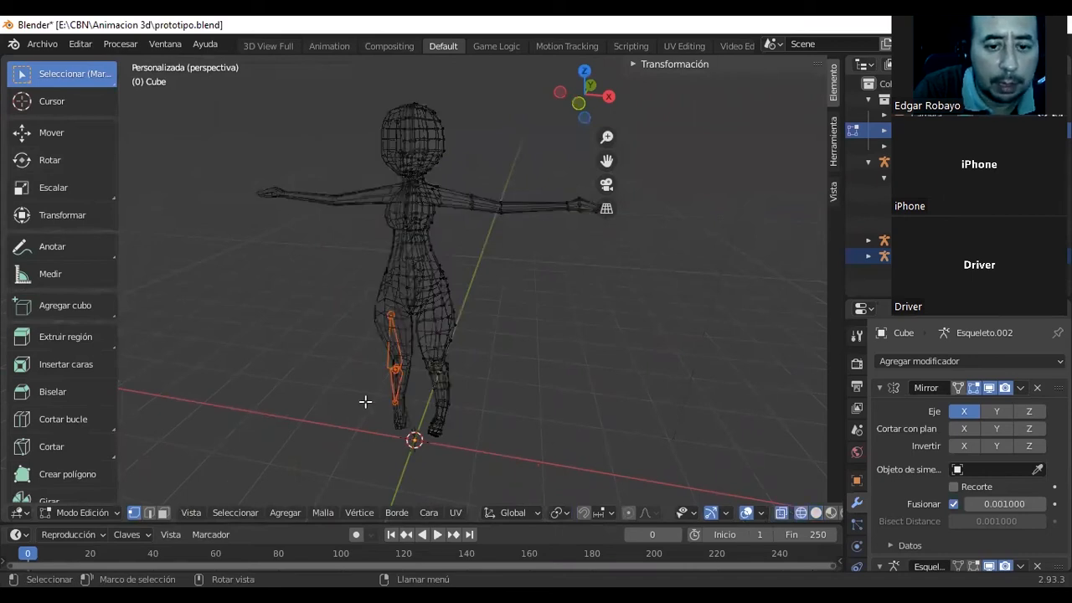
click(434, 331)
Return to Object Mode, select the Esqueleto.001 leg armature and put it in Pose Mode.
click(93, 511)
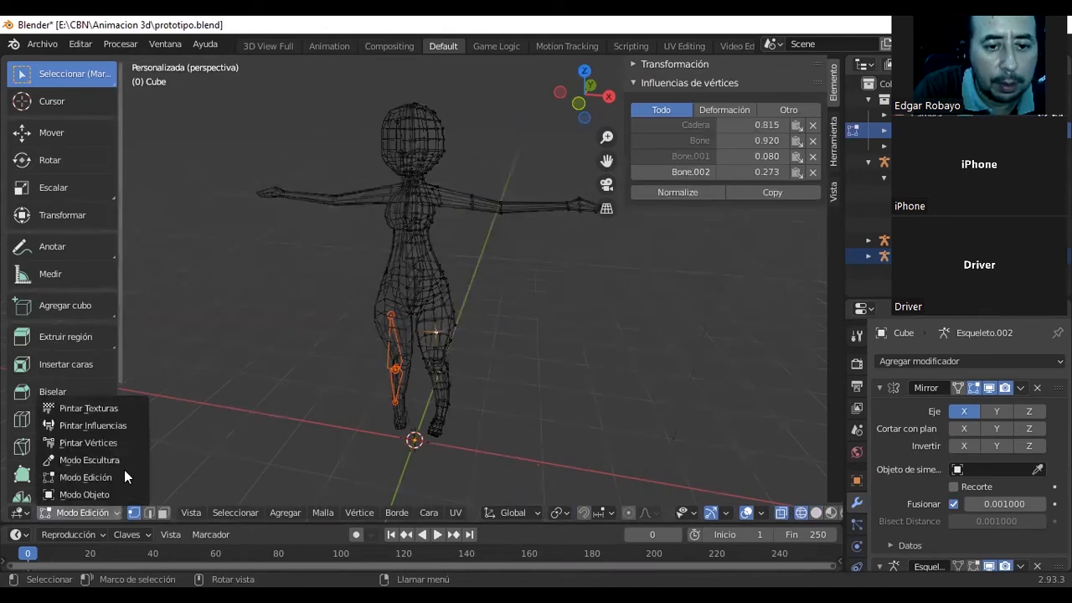
click(88, 494)
click(432, 332)
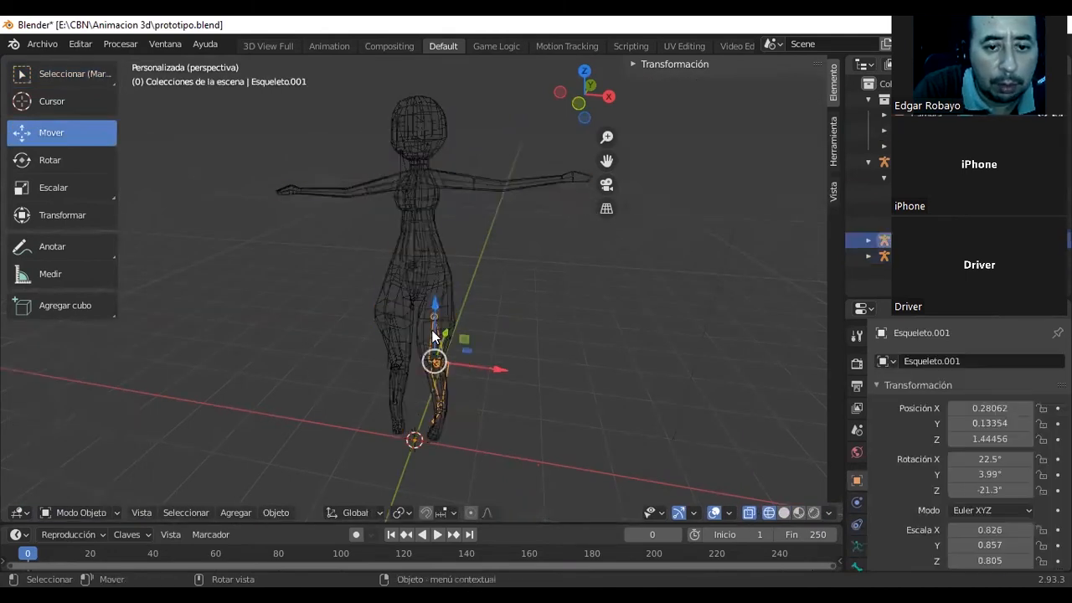
click(111, 513)
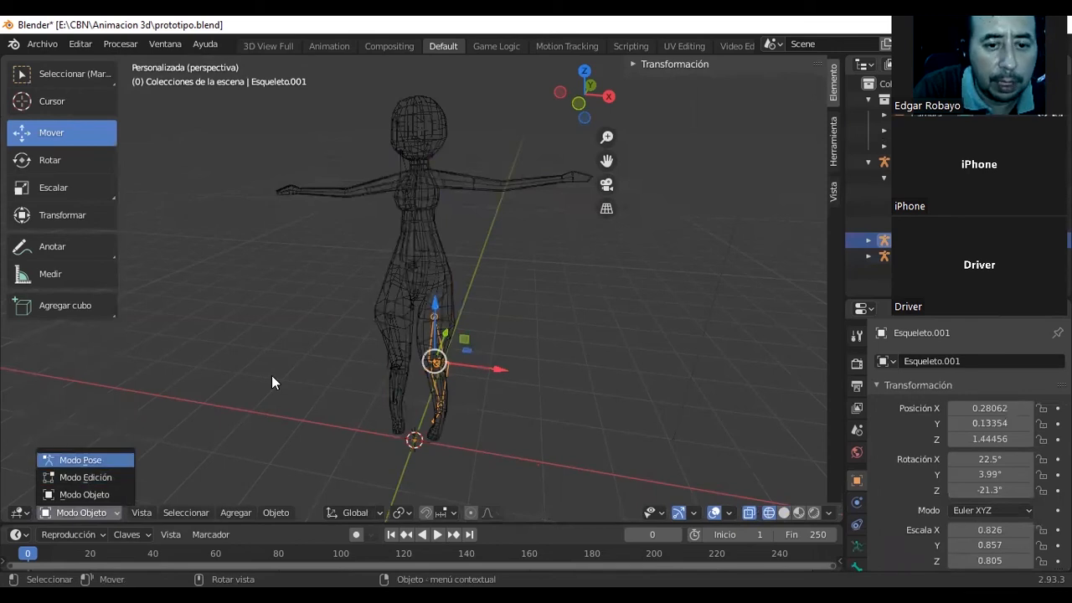
click(82, 459)
middle_drag(289, 366, 102, 479)
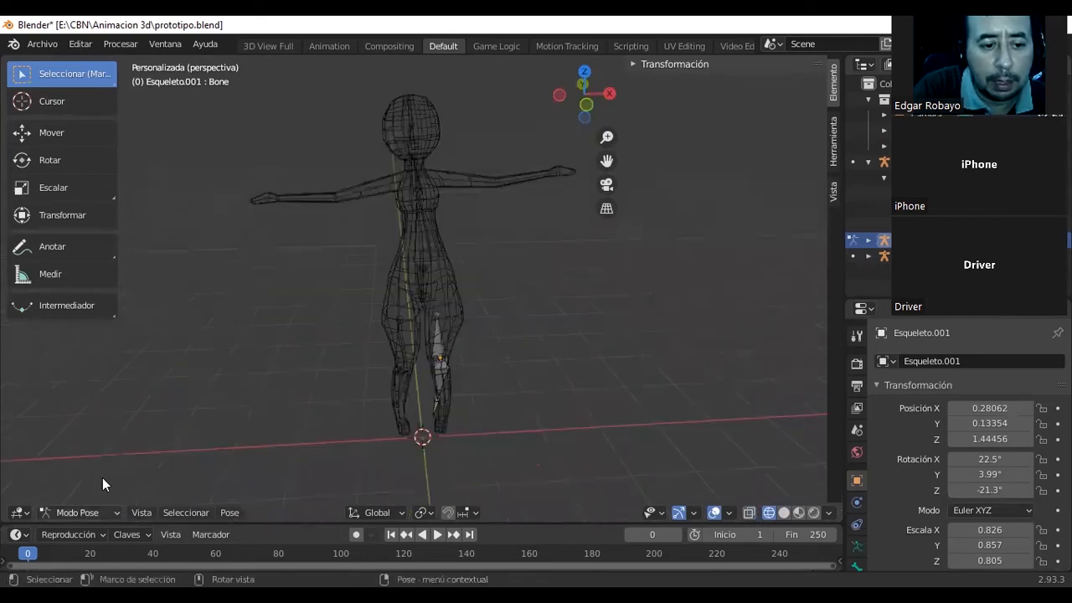
Switch the Esqueleto.001 leg armature to Edit Mode and back to Object Mode, and shift it along Y to about 0.144.
key(Tab)
middle_drag(232, 411, 118, 515)
click(109, 510)
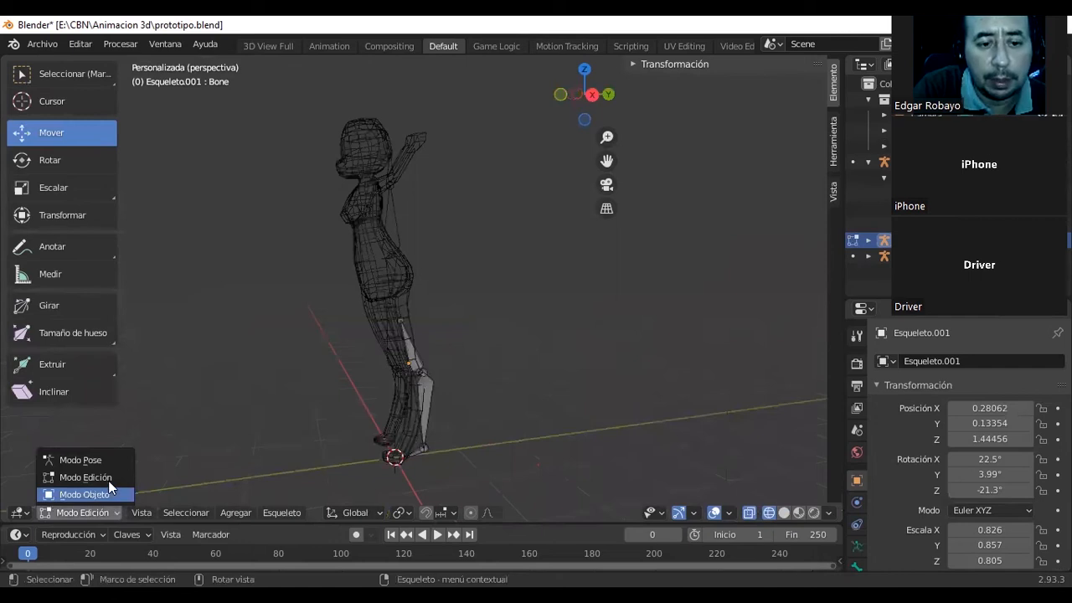
click(110, 507)
click(110, 507)
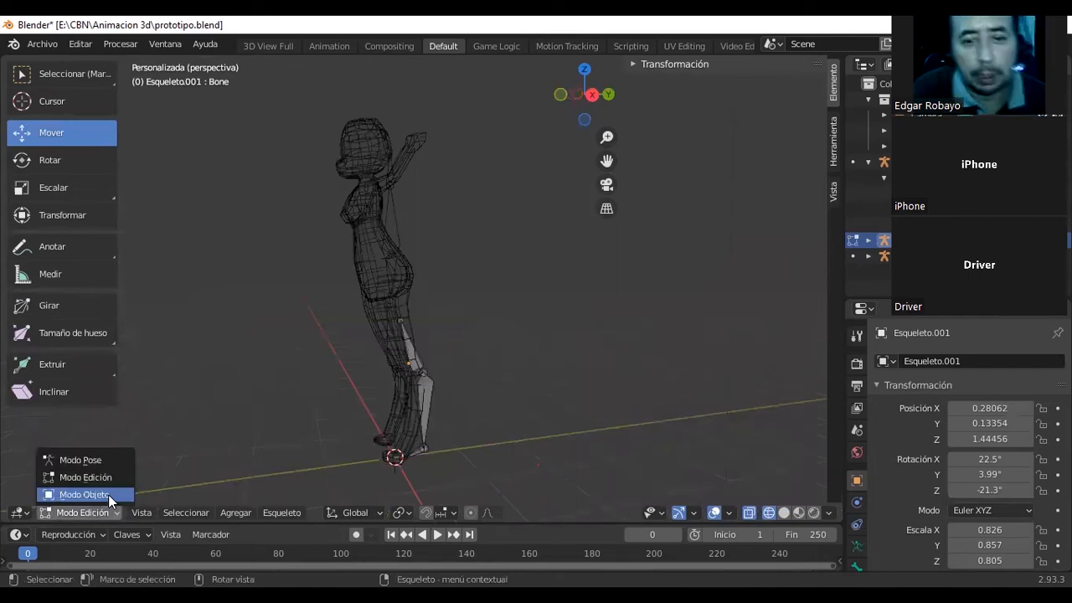
click(108, 494)
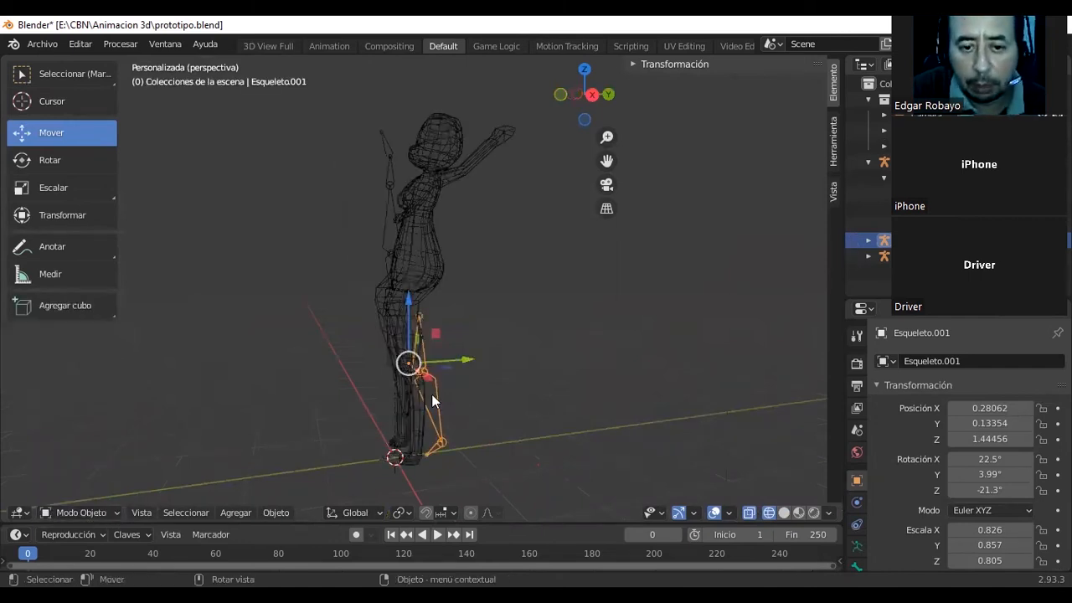
drag(467, 361, 450, 368)
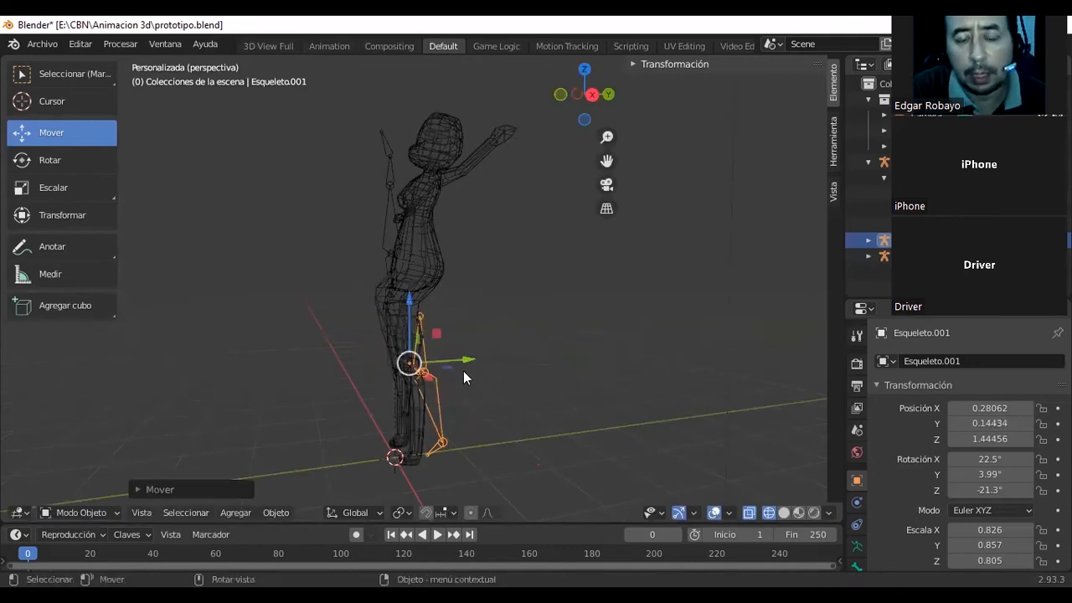
Put the leg armature in Pose Mode and return it to Object Mode.
click(108, 507)
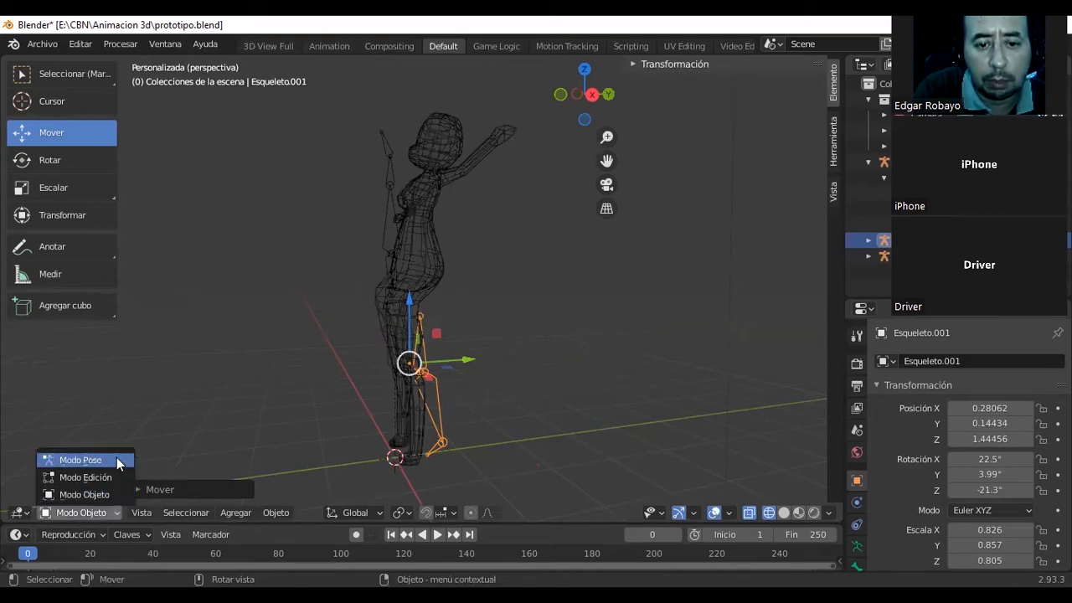
click(84, 460)
click(103, 512)
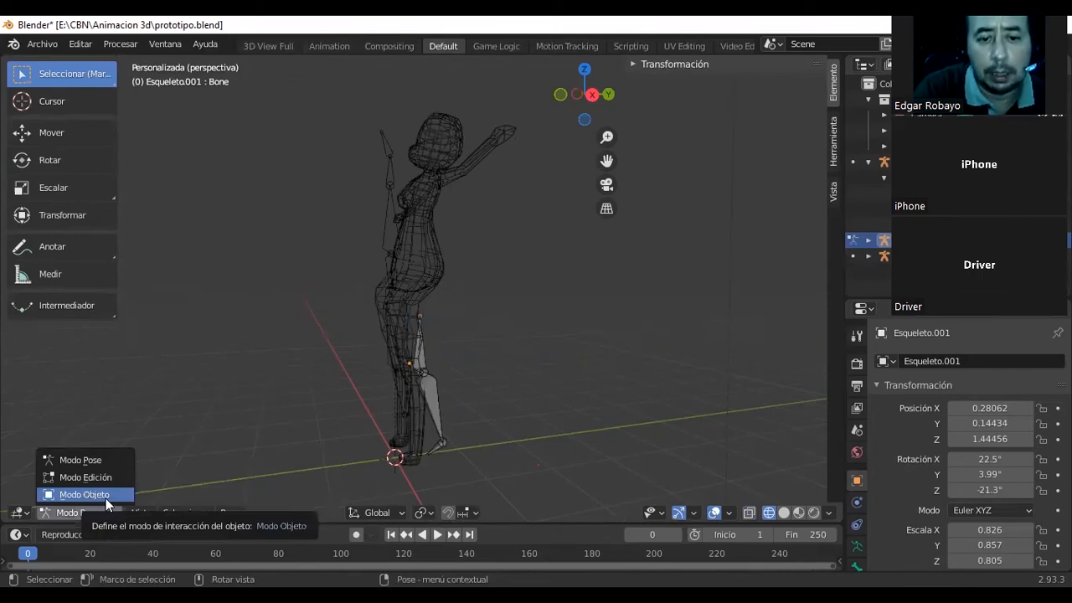
key(Return)
Preview the character in material preview shading and in rendered shading from a front angle.
middle_drag(456, 270, 387, 288)
middle_drag(567, 544, 606, 538)
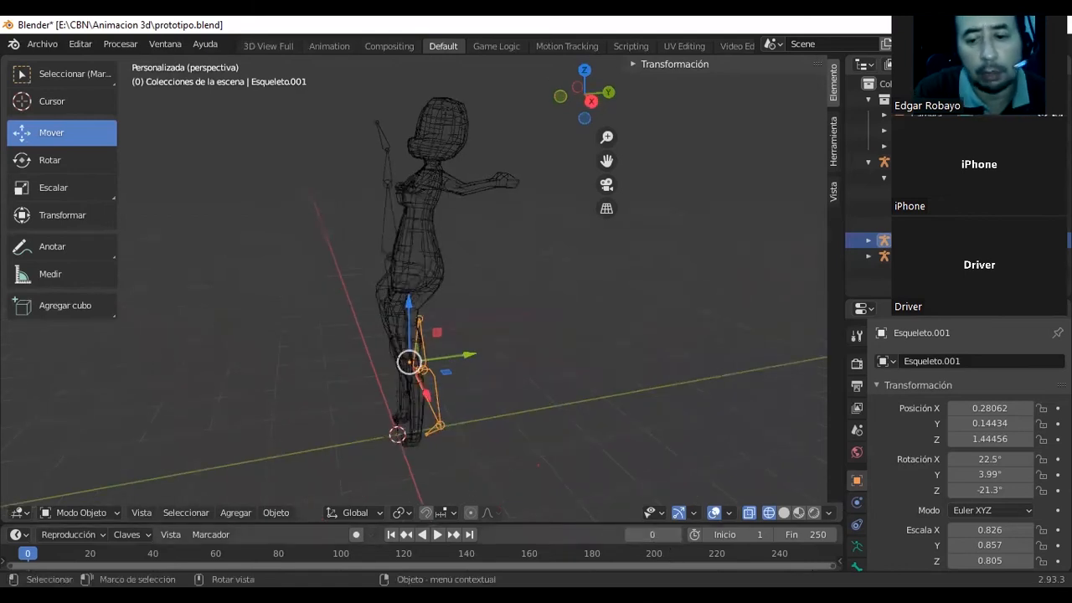
click(783, 513)
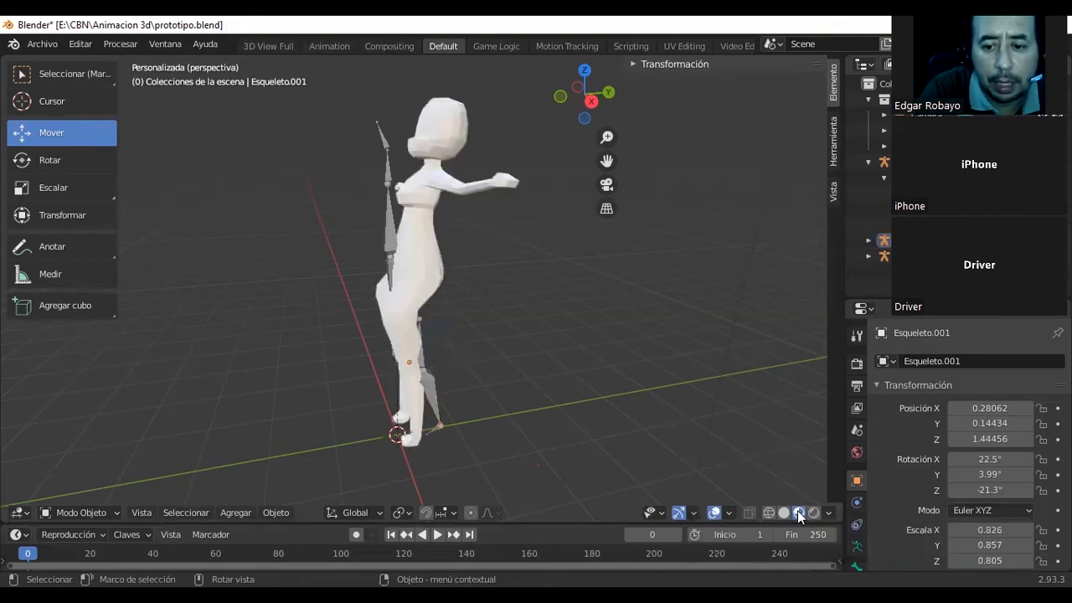
middle_drag(626, 286, 664, 360)
middle_drag(818, 503, 815, 512)
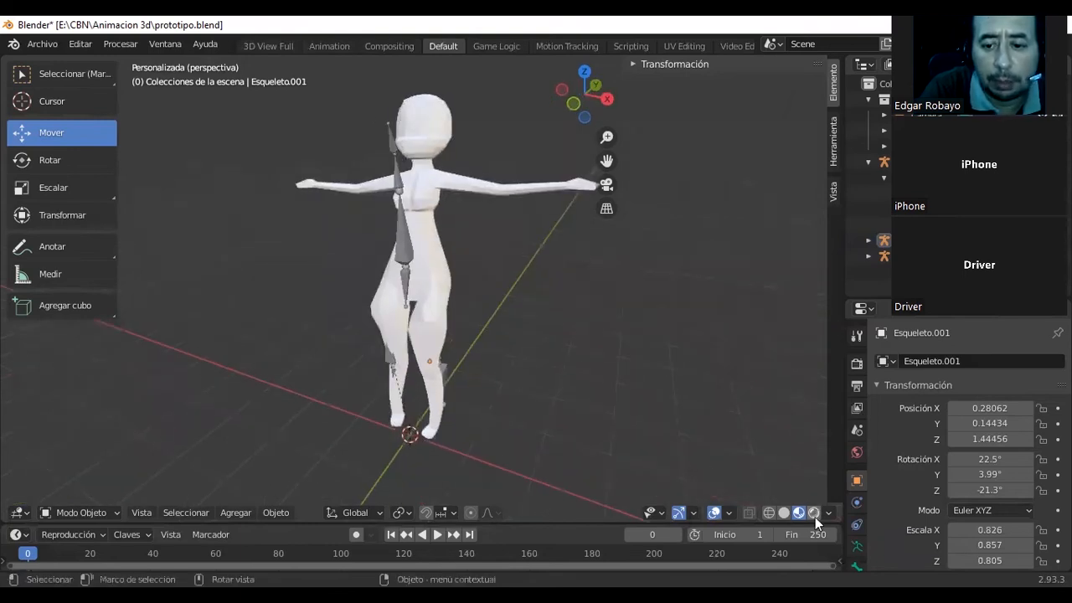
click(815, 513)
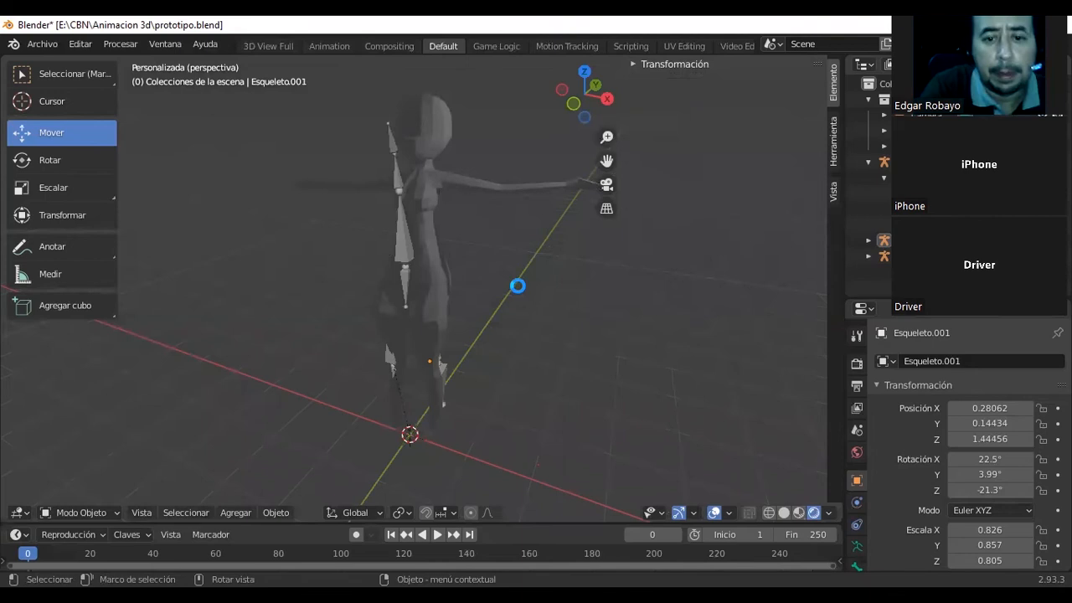
Render the current frame, close the render window and return the viewport to solid shading.
key(F12)
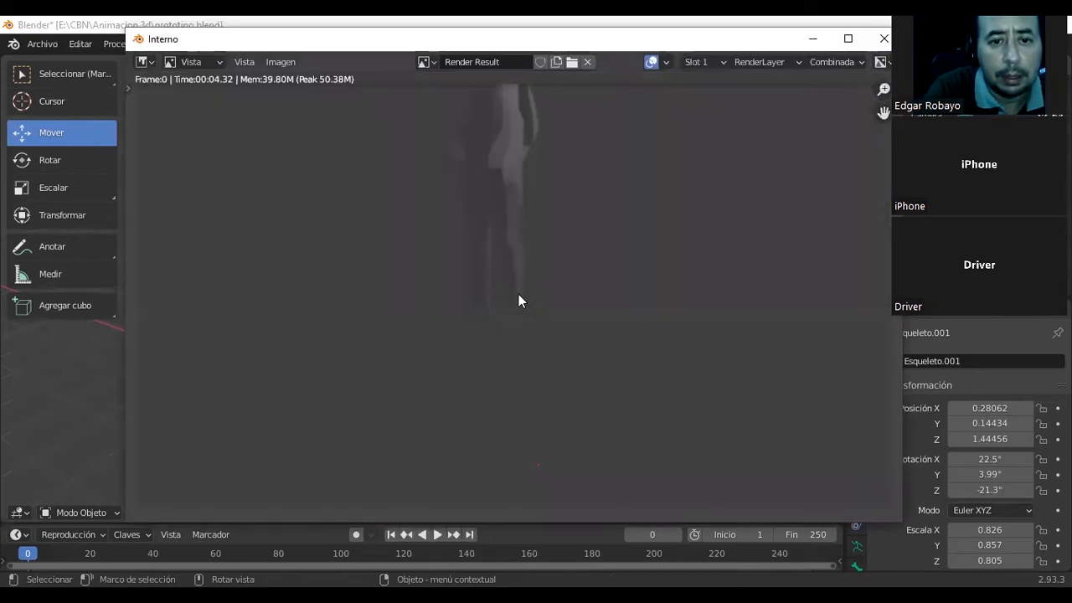
middle_drag(535, 234, 523, 357)
middle_drag(500, 255, 503, 293)
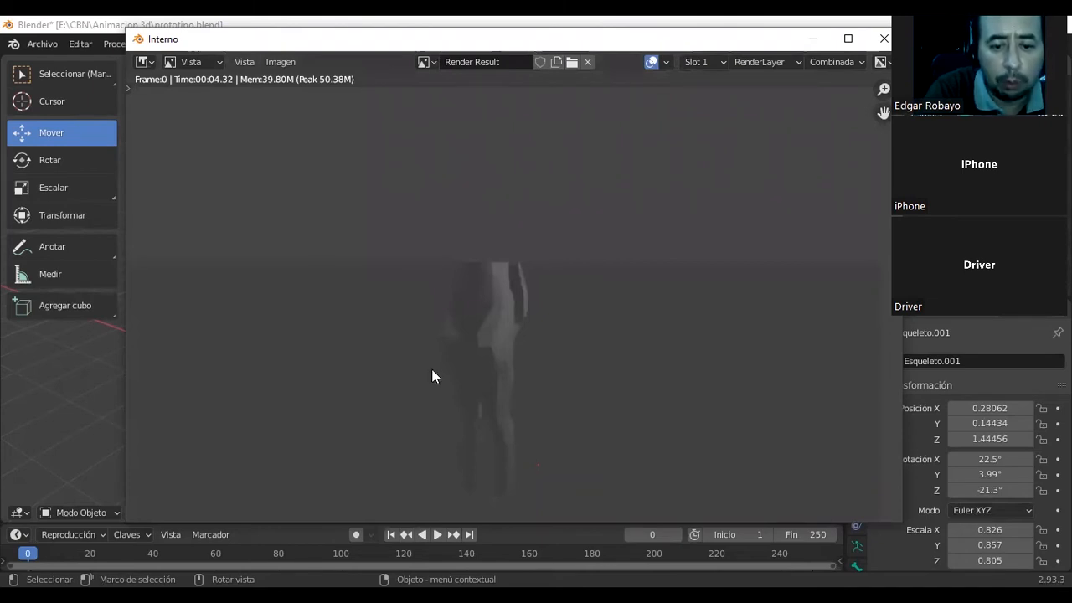
key(Escape)
click(782, 512)
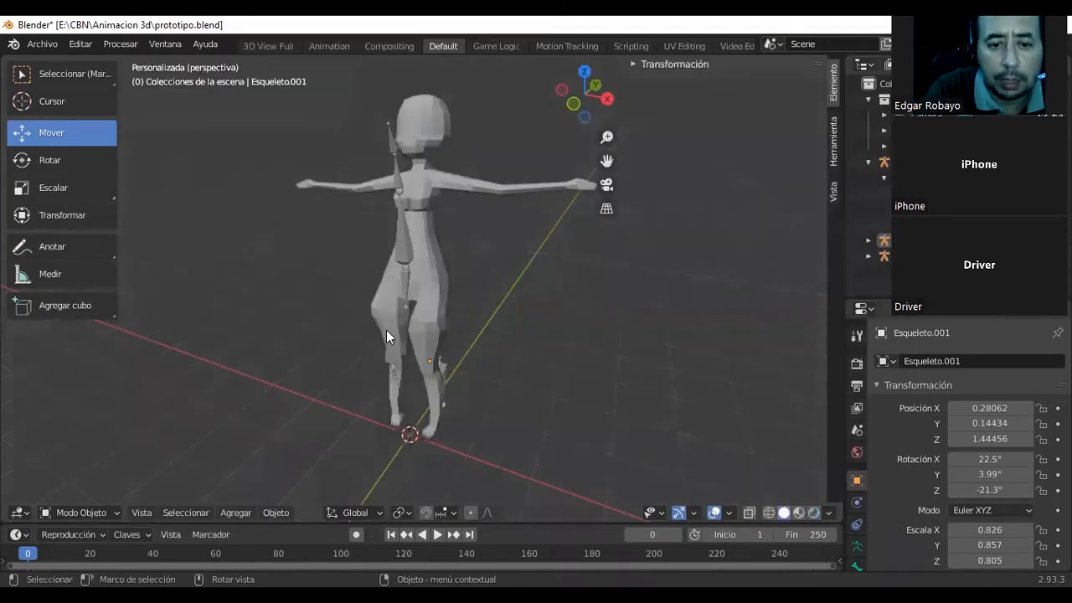
Inspect the deformed thighs up close, select the character mesh and switch it to Modo Escultura.
scroll(399, 339, up, 2)
scroll(331, 322, up, 1)
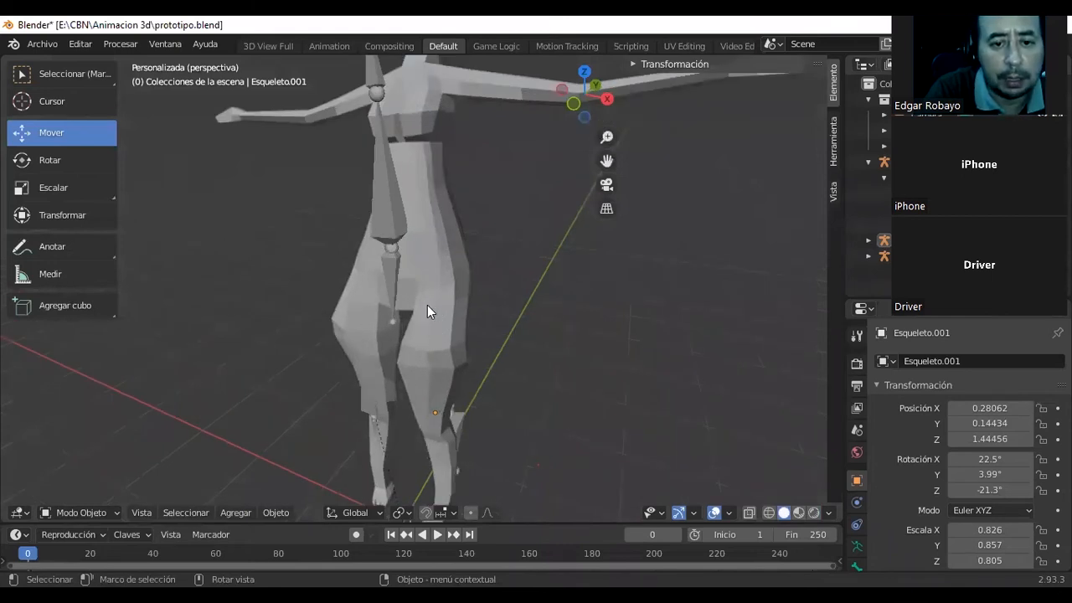
middle_drag(343, 307, 352, 326)
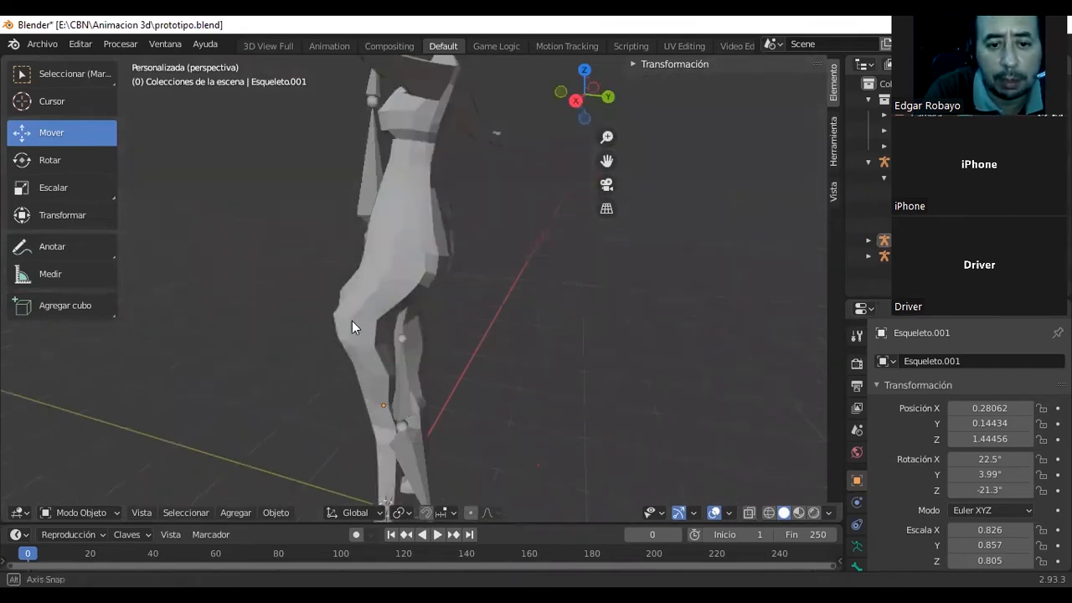
middle_drag(419, 330, 380, 334)
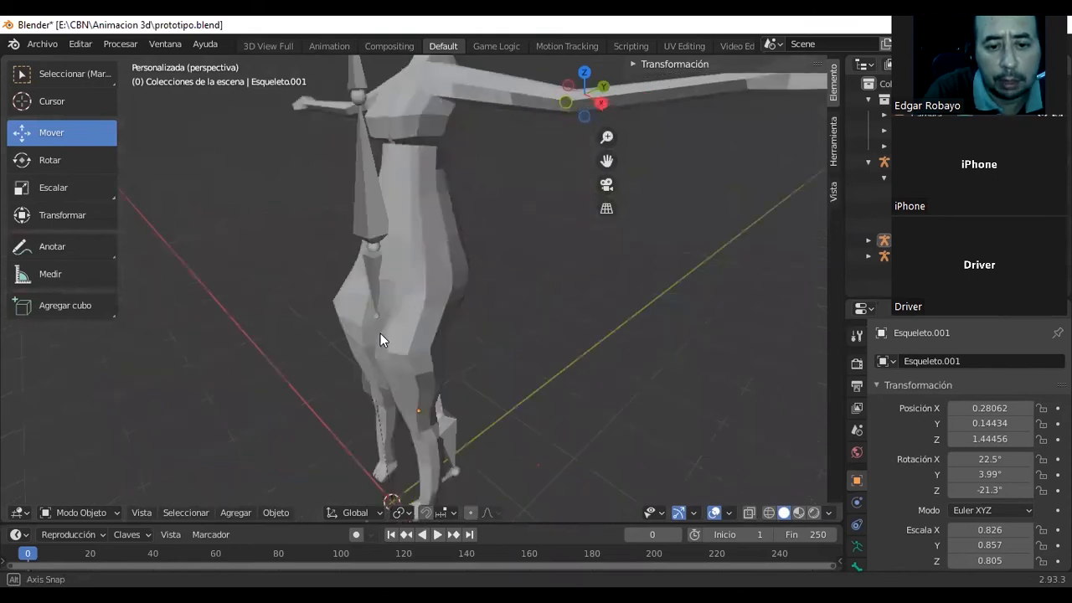
click(117, 512)
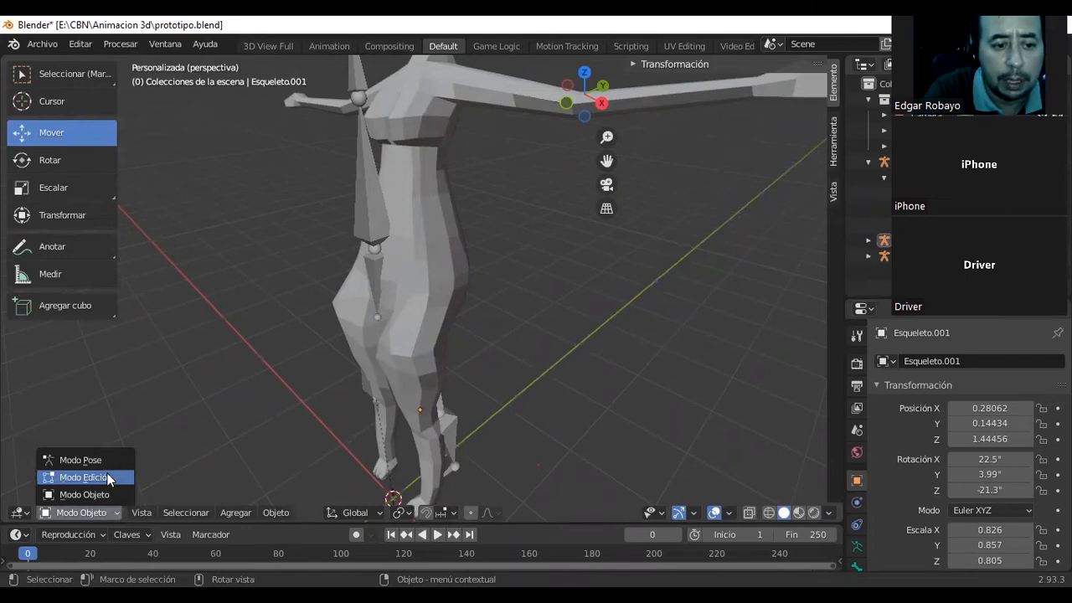
click(394, 359)
click(358, 357)
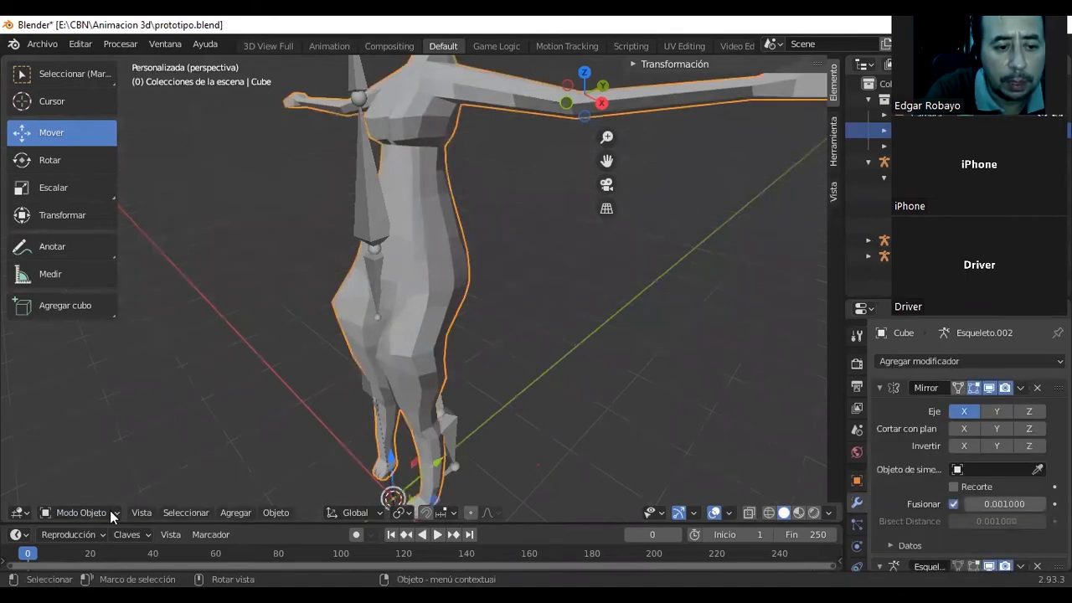
click(110, 510)
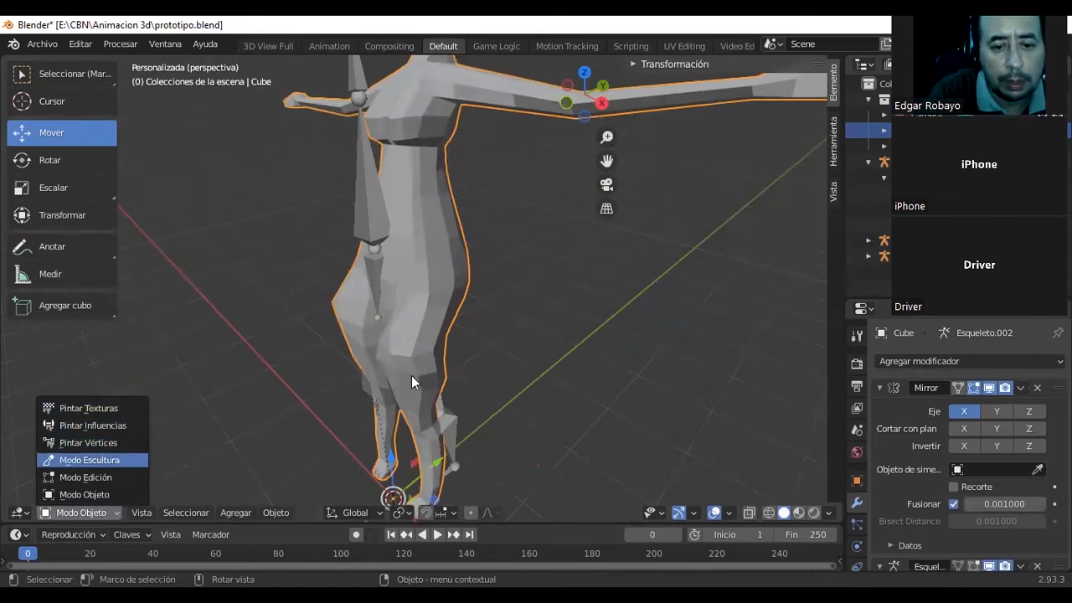
key(Return)
Sculpt the bent thigh and knee with short strokes of the Dibujar brush and the Inflar brush.
mouse_move(411, 354)
mouse_down()
mouse_move(390, 352)
mouse_move(414, 338)
mouse_move(419, 349)
mouse_up()
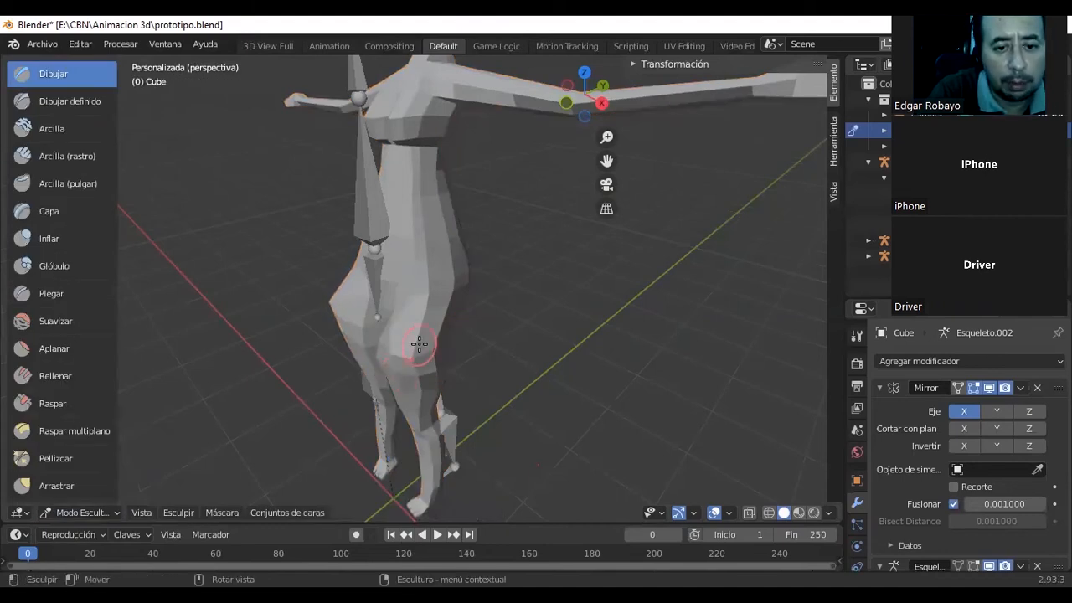
middle_drag(316, 345, 373, 329)
mouse_move(391, 327)
mouse_down()
mouse_move(381, 329)
mouse_move(411, 342)
mouse_move(387, 331)
mouse_up()
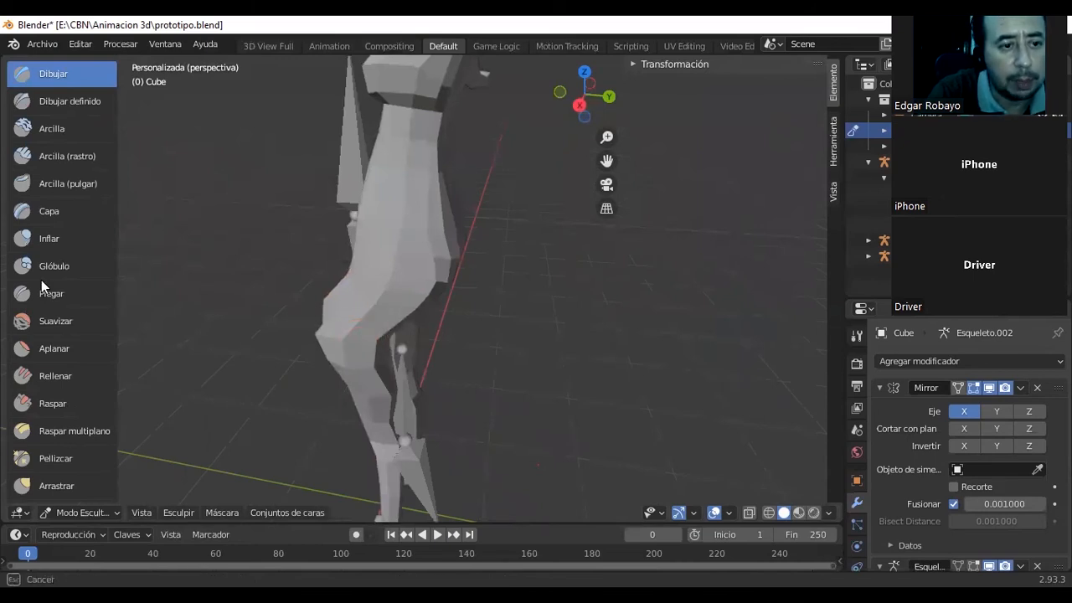
click(58, 240)
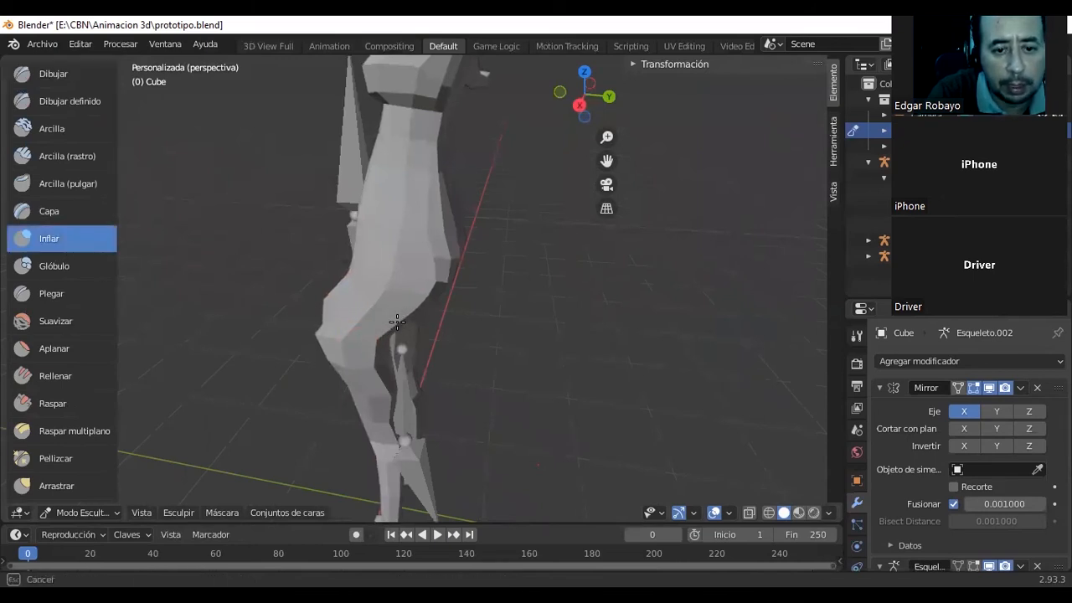
mouse_move(393, 323)
mouse_down()
mouse_move(419, 331)
mouse_move(419, 299)
mouse_move(411, 303)
mouse_up()
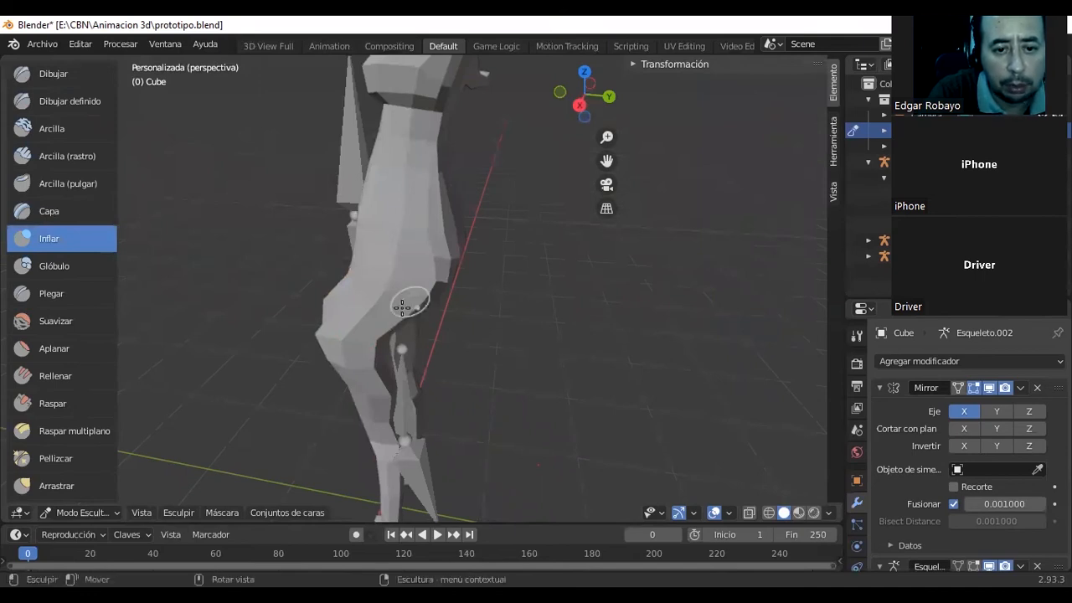
mouse_move(372, 346)
mouse_down()
mouse_move(359, 359)
mouse_move(371, 368)
mouse_move(325, 336)
mouse_move(330, 358)
mouse_up()
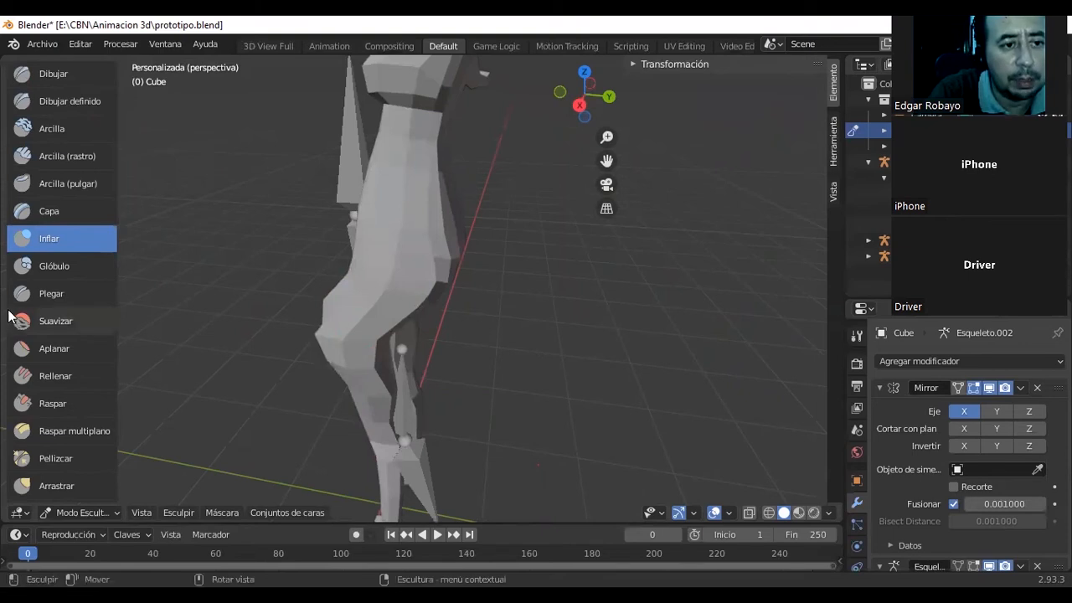
Sculpt over the thigh and knee with the Arcilla brush, checking the legs from the side and front.
click(45, 129)
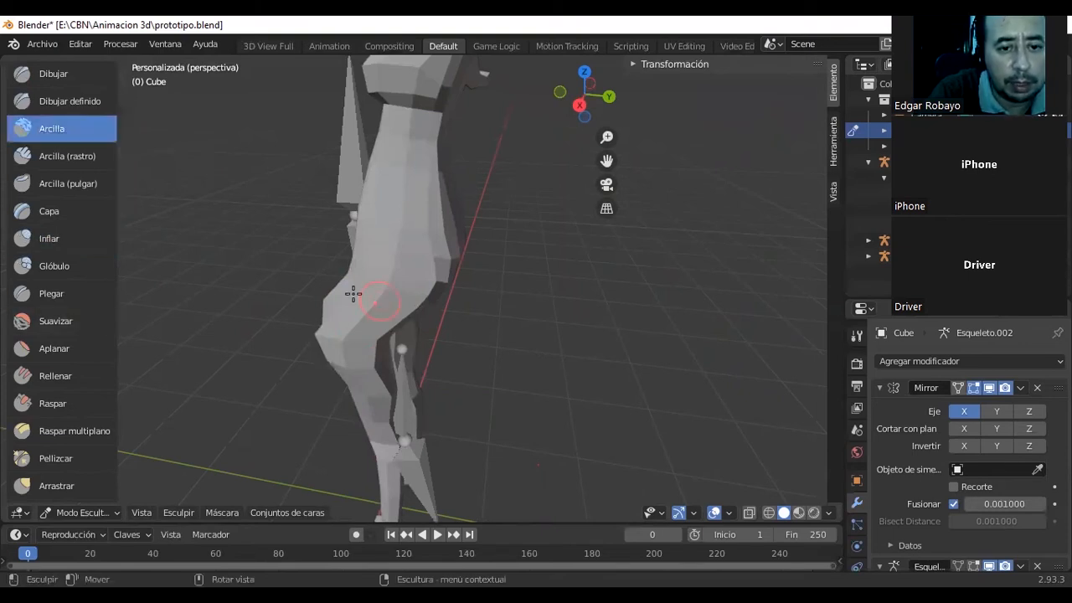
drag(342, 327, 331, 306)
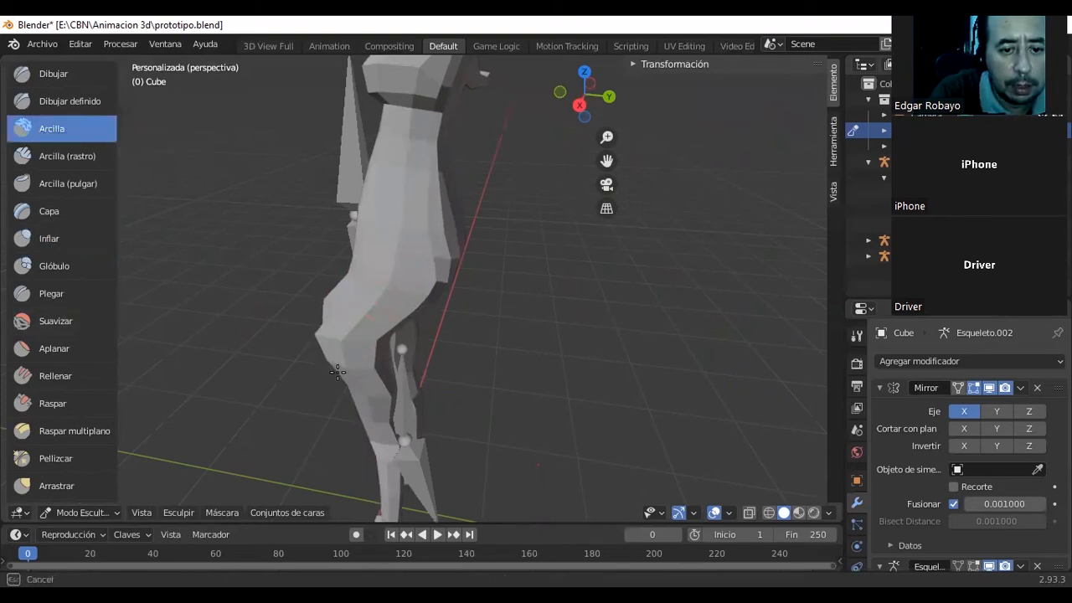
middle_drag(421, 421, 528, 421)
mouse_move(429, 350)
mouse_down()
mouse_move(433, 383)
mouse_move(417, 367)
mouse_move(435, 400)
mouse_move(433, 455)
mouse_move(418, 367)
mouse_move(392, 382)
mouse_move(379, 366)
mouse_up()
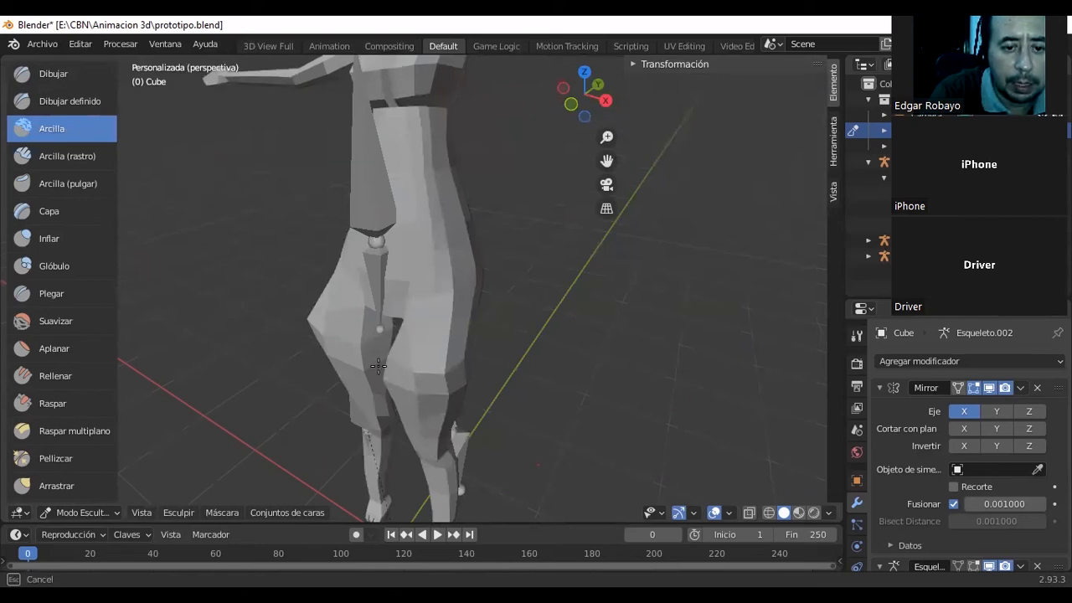
scroll(379, 366, up, 2)
mouse_move(379, 366)
middle_down()
mouse_move(368, 347)
mouse_move(340, 402)
middle_up()
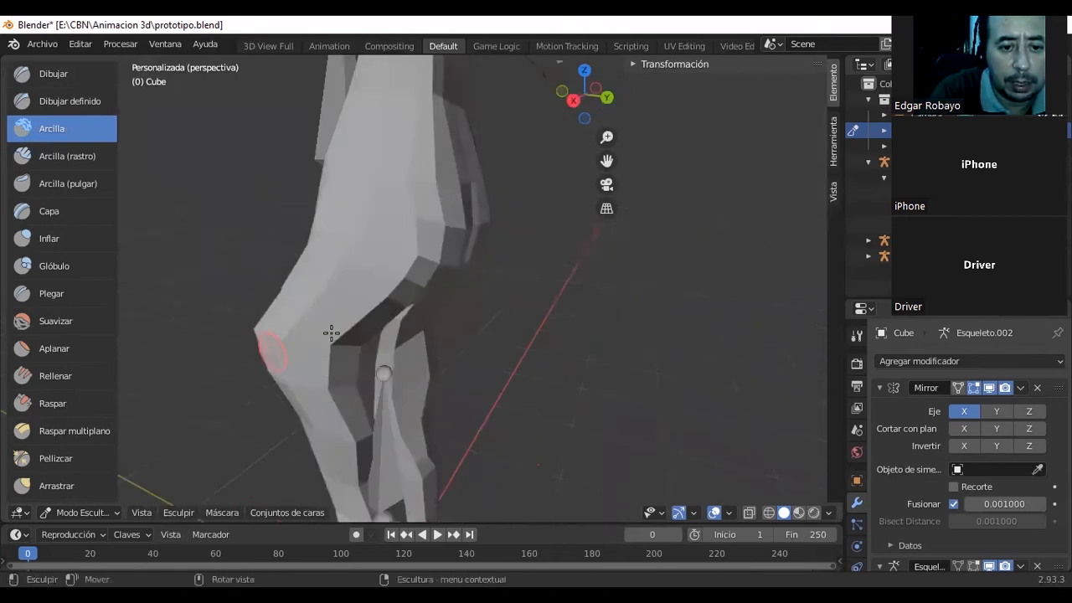
mouse_move(331, 334)
mouse_down()
mouse_move(260, 326)
mouse_move(287, 330)
mouse_move(251, 337)
mouse_up()
middle_drag(453, 376, 464, 390)
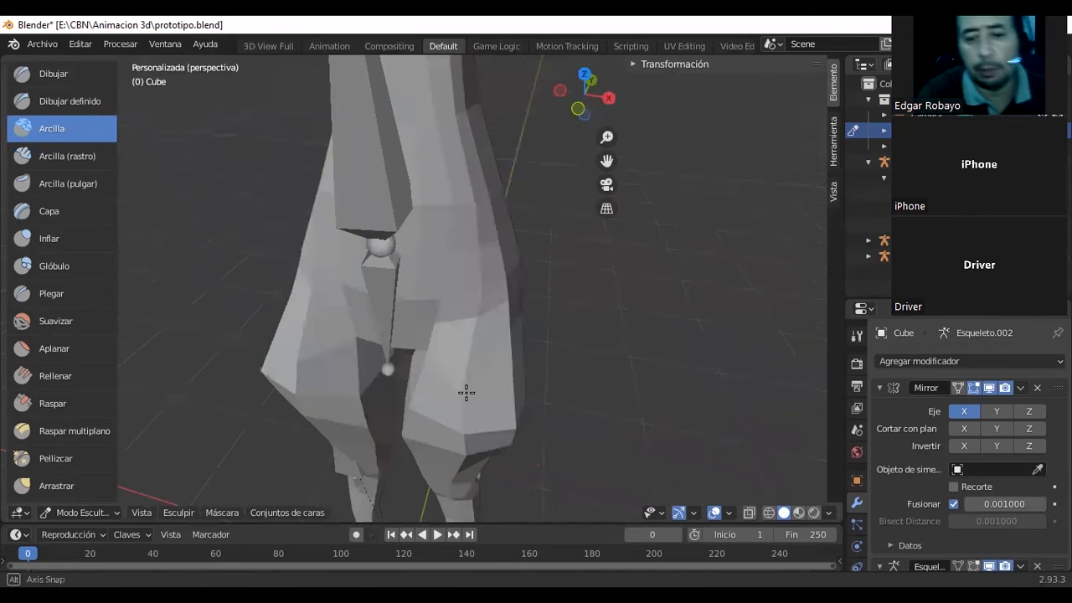
drag(452, 428, 451, 429)
scroll(450, 429, down, 4)
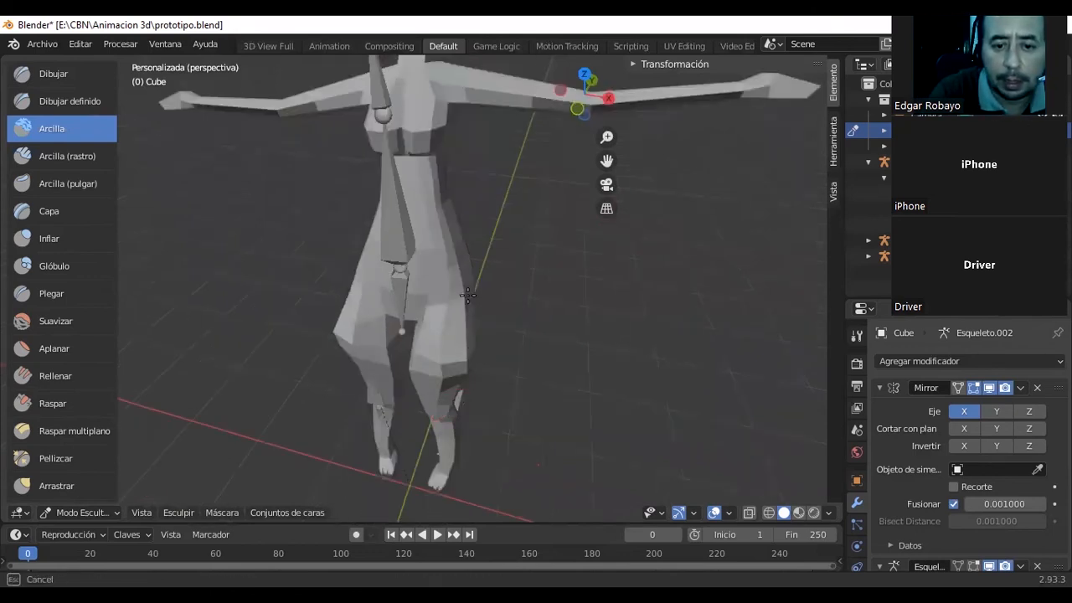
Scrape the leg around the knee with the Raspar brush and check the mesh from both sides.
click(66, 409)
mouse_move(441, 364)
mouse_down()
mouse_move(449, 379)
mouse_move(466, 346)
mouse_move(468, 371)
mouse_move(468, 344)
mouse_move(461, 366)
mouse_up()
middle_drag(466, 362, 514, 329)
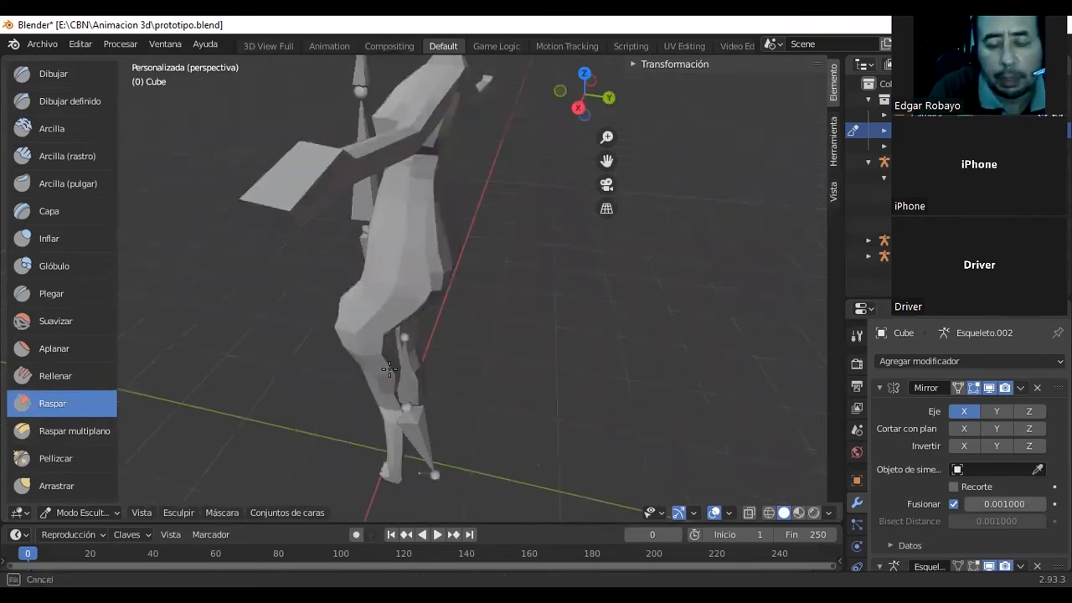
middle_drag(389, 369, 389, 369)
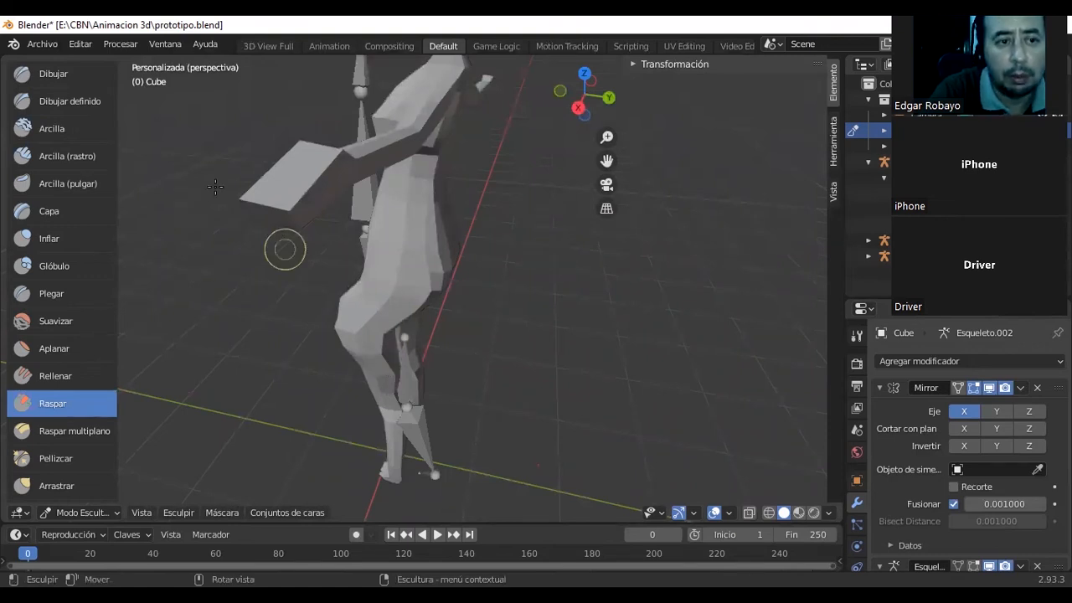
mouse_move(407, 238)
middle_down()
mouse_move(382, 248)
mouse_move(280, 239)
mouse_move(318, 246)
middle_up()
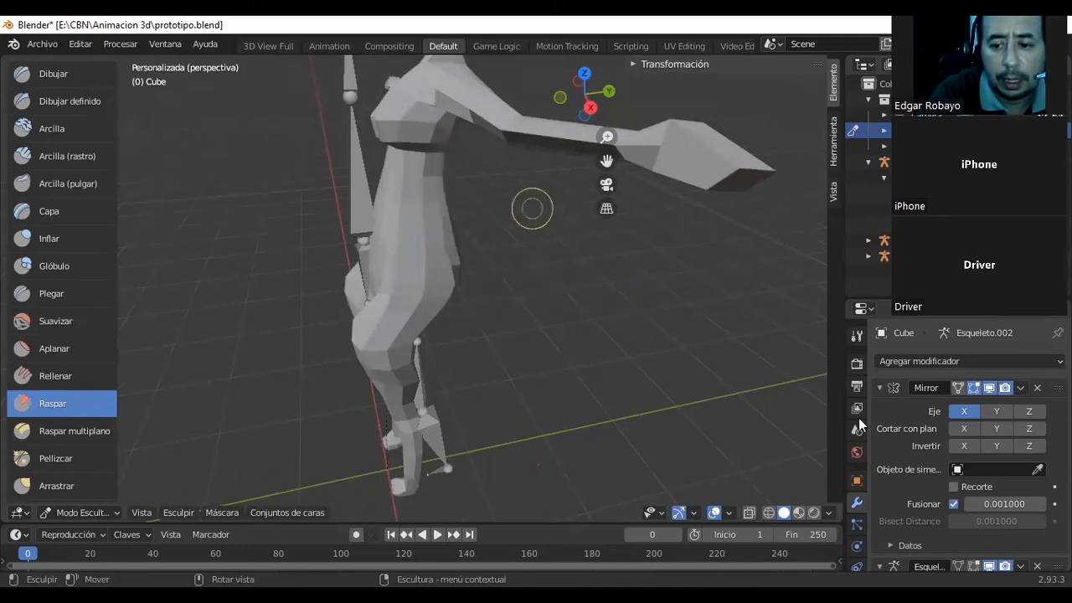
Create a new texture for the Raspar brush and look through its available texture types.
scroll(853, 435, down, 3)
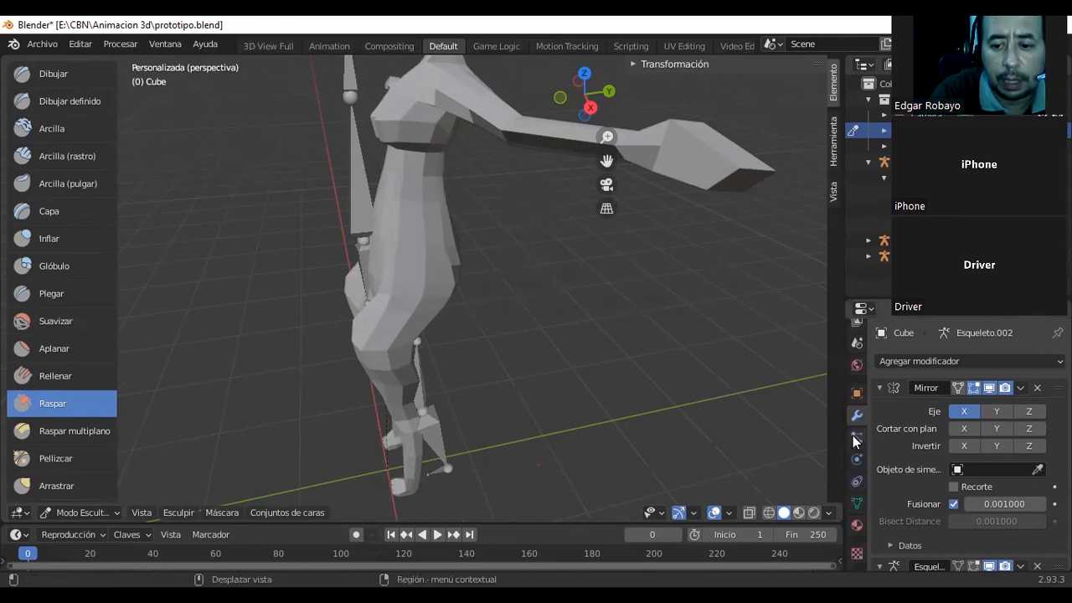
click(859, 552)
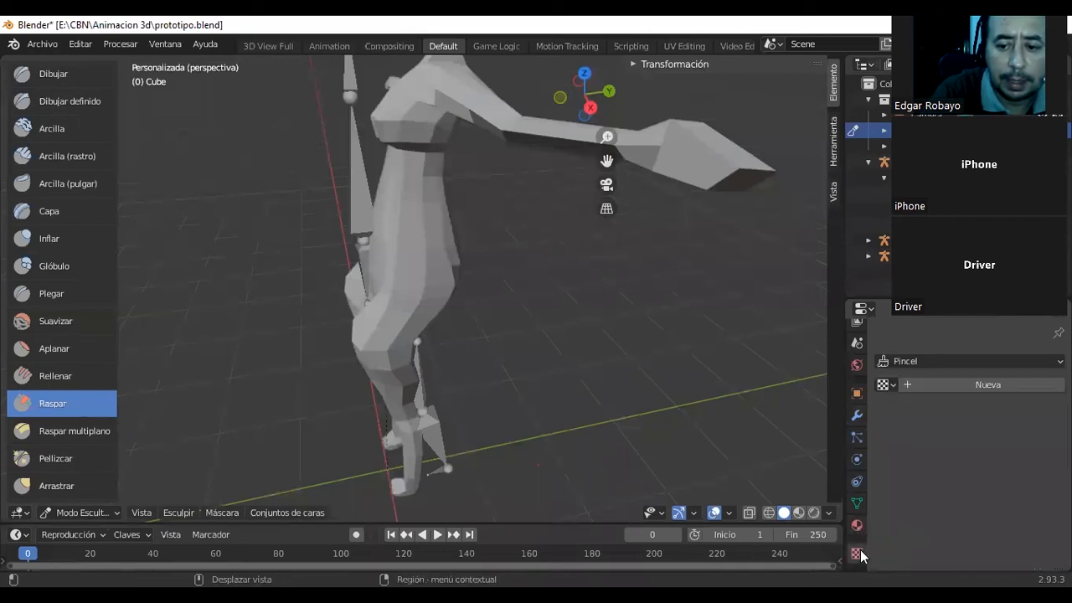
click(914, 384)
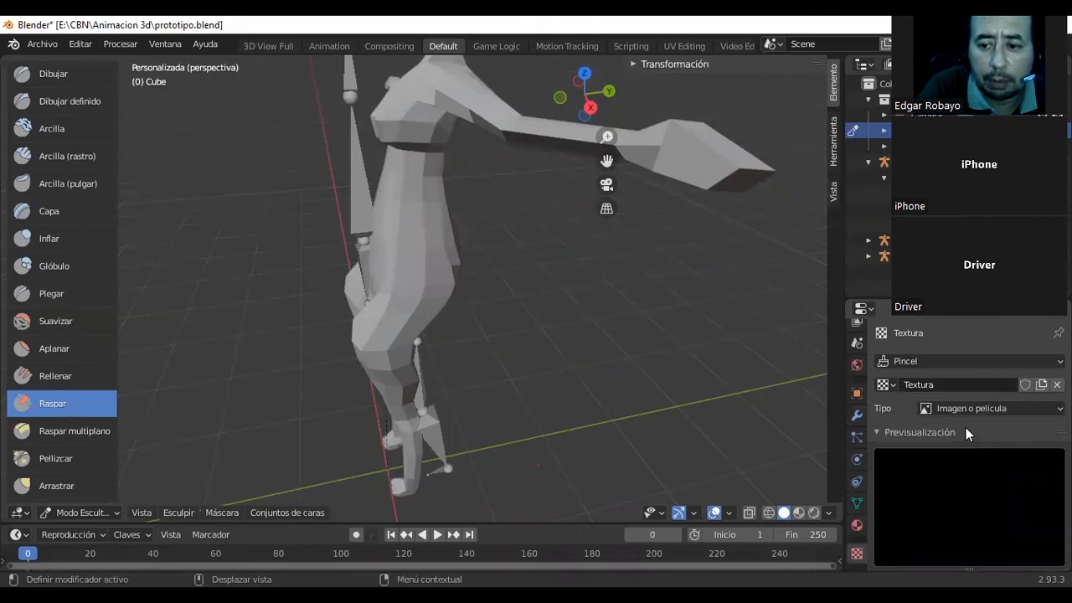
scroll(970, 423, down, 1)
click(1018, 376)
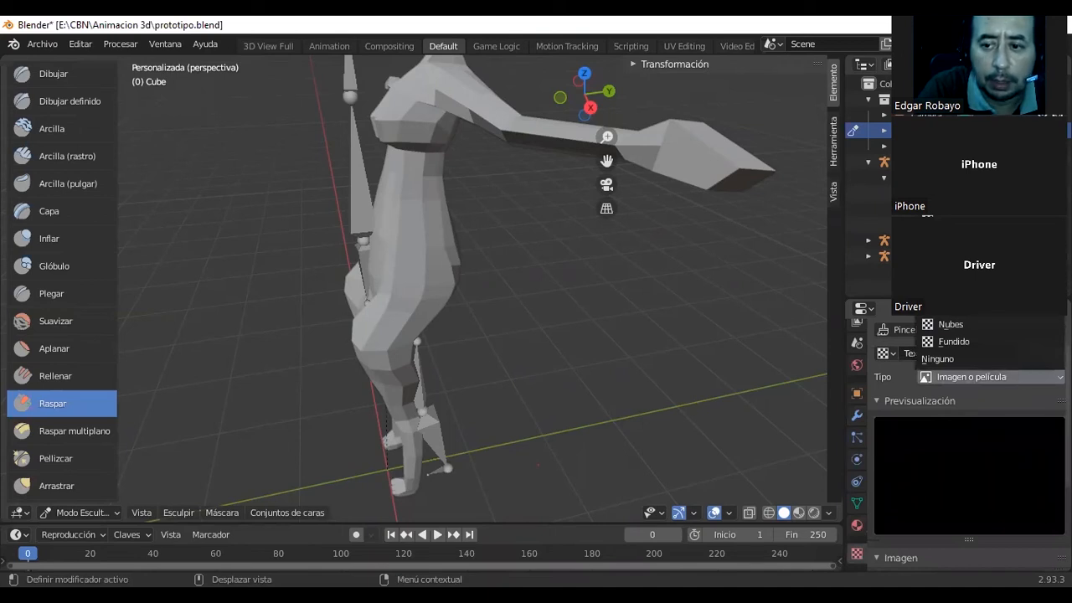
scroll(938, 400, down, 3)
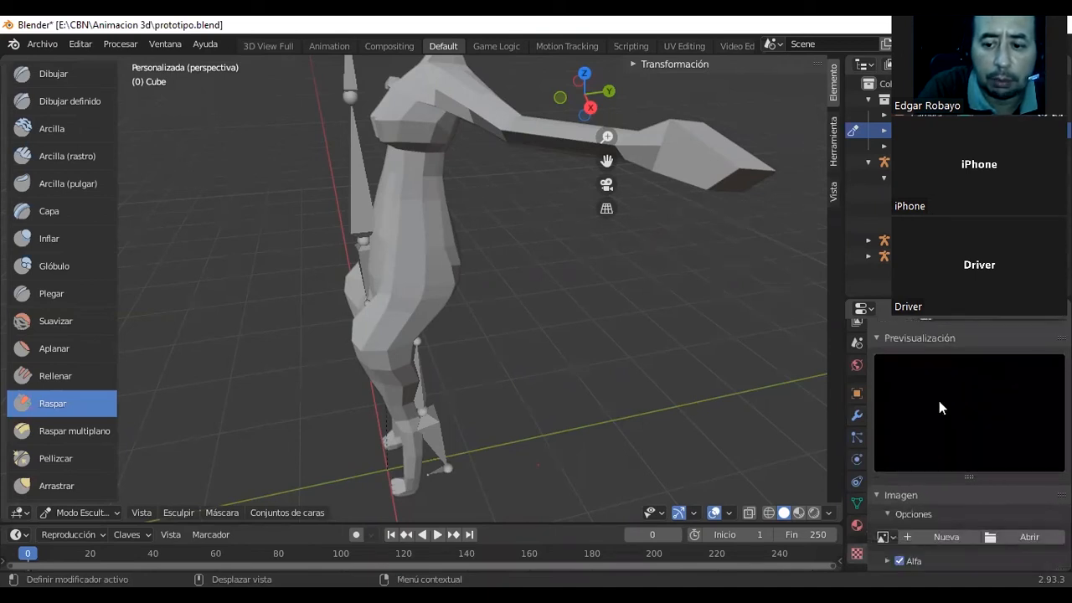
Load the image seda.jpg from the texturas folder into the brush texture.
scroll(939, 398, down, 2)
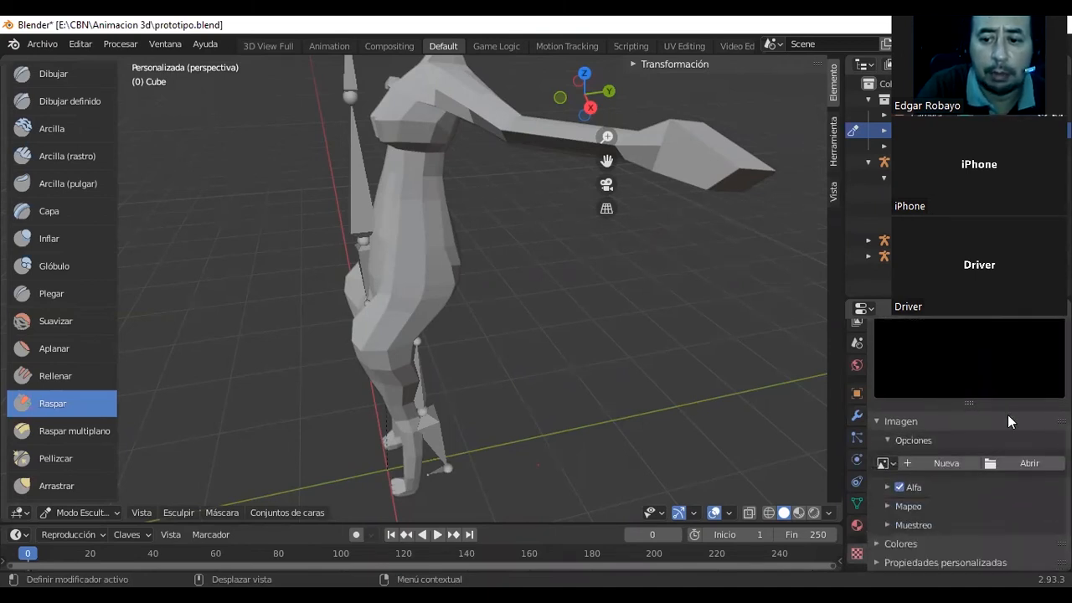
click(1003, 460)
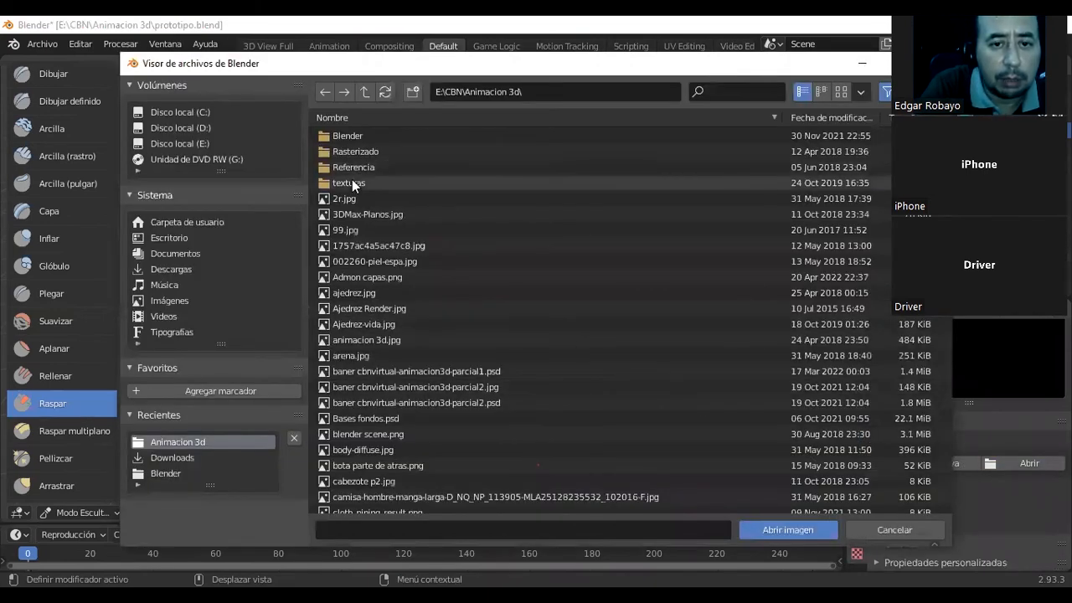
double_click(355, 183)
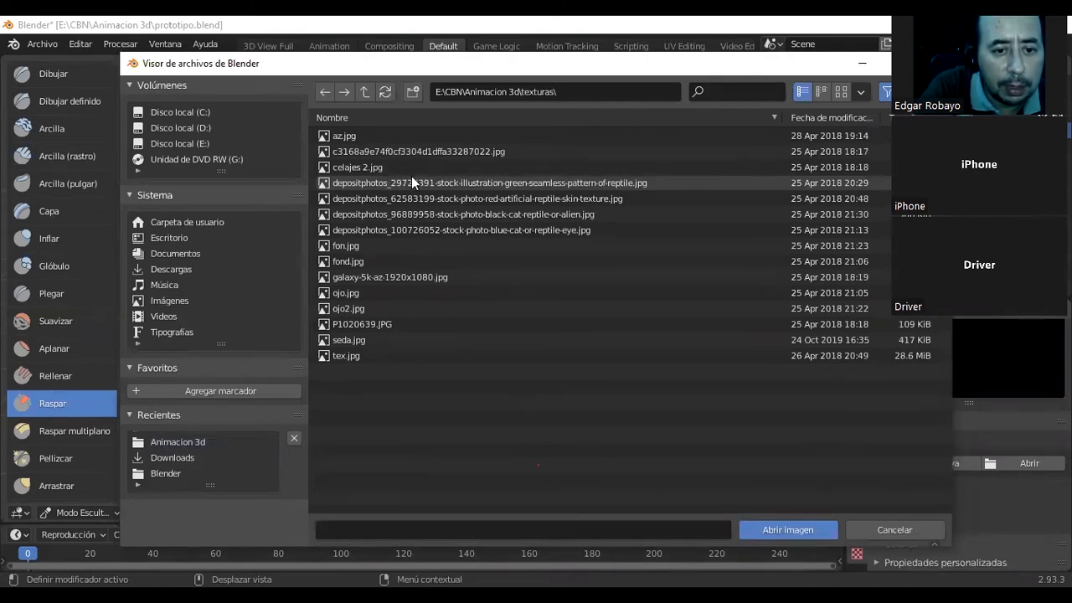
click(358, 342)
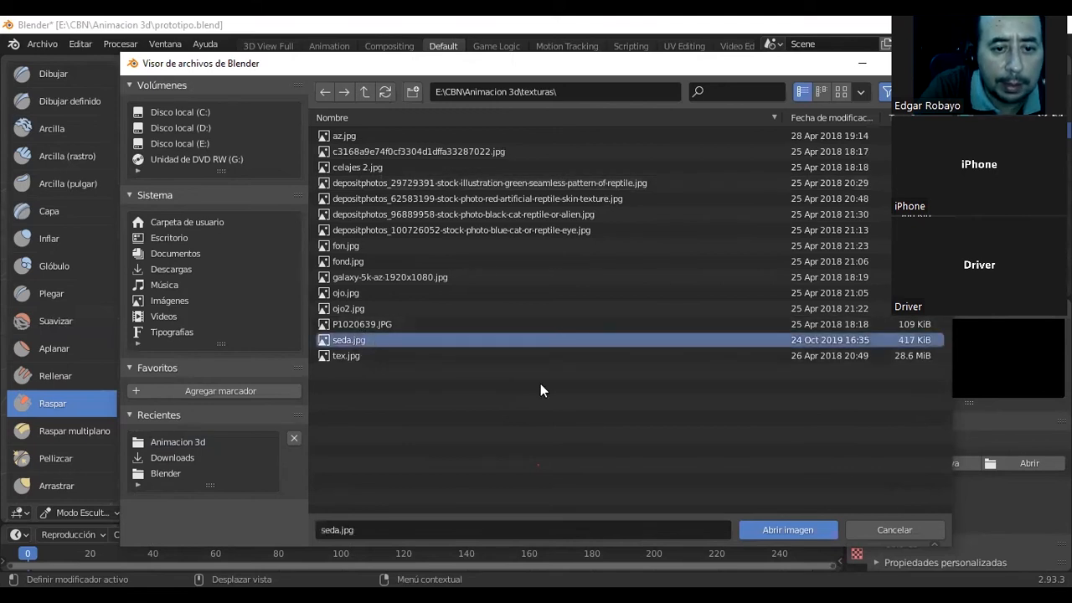
click(787, 529)
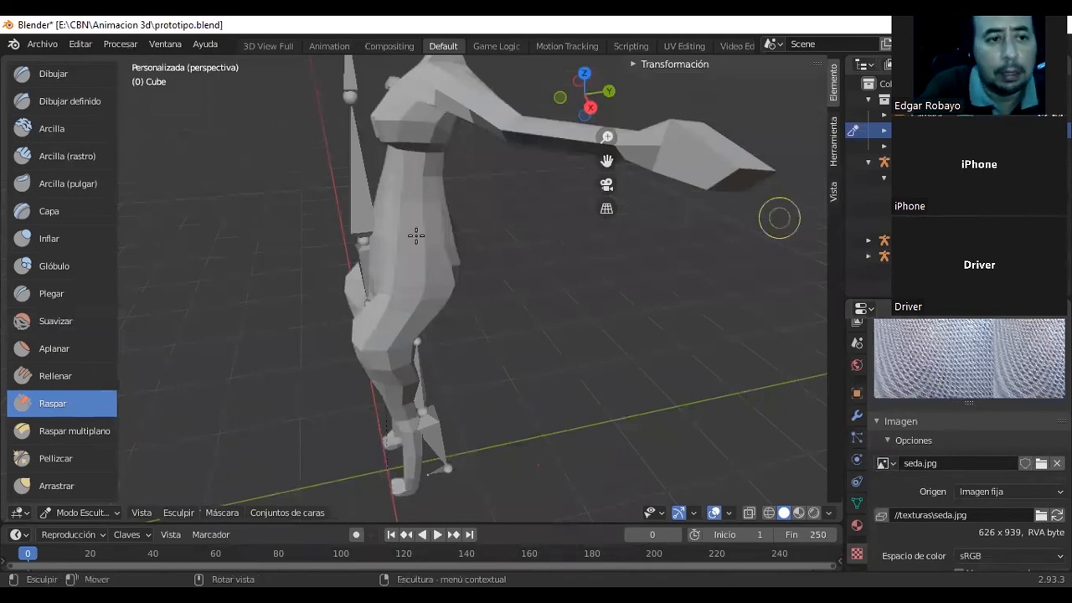
Switch the character mesh to Modo Objeto and assign the existing texture Textura to the brush.
click(120, 511)
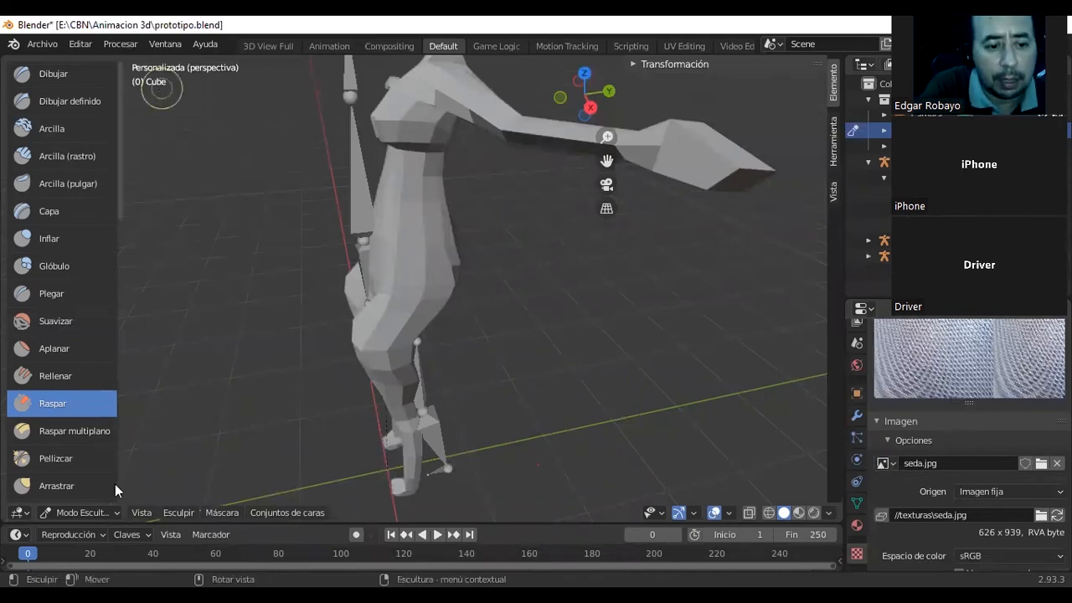
click(118, 491)
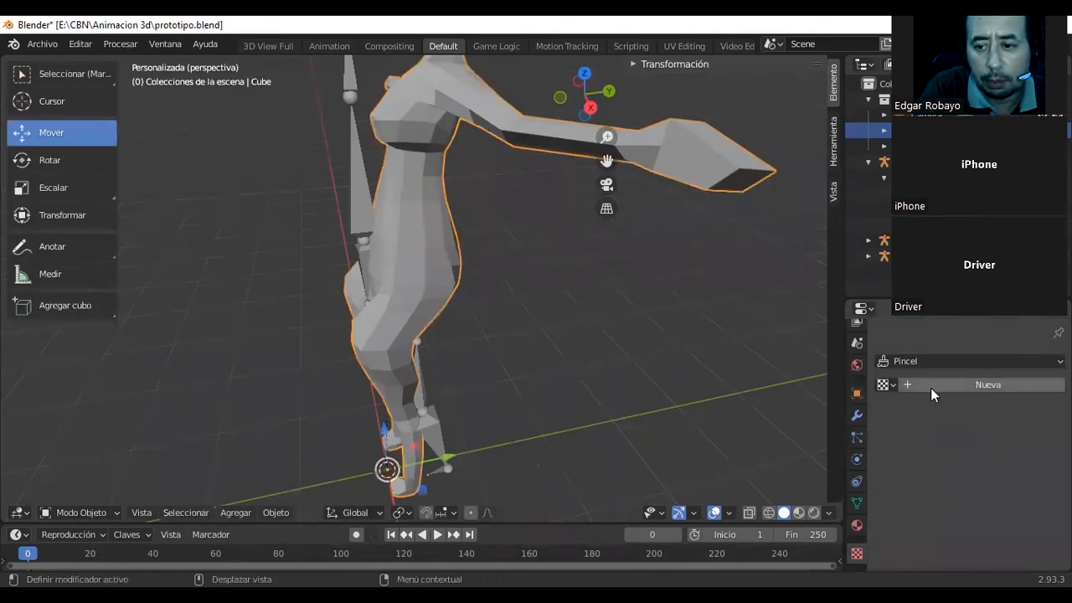
click(893, 385)
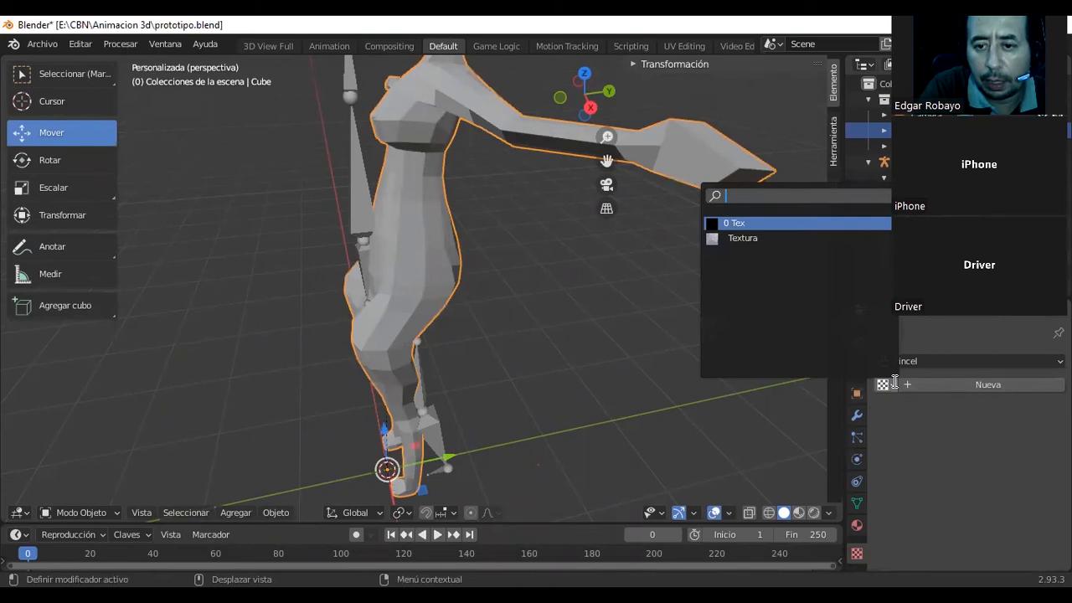
click(767, 238)
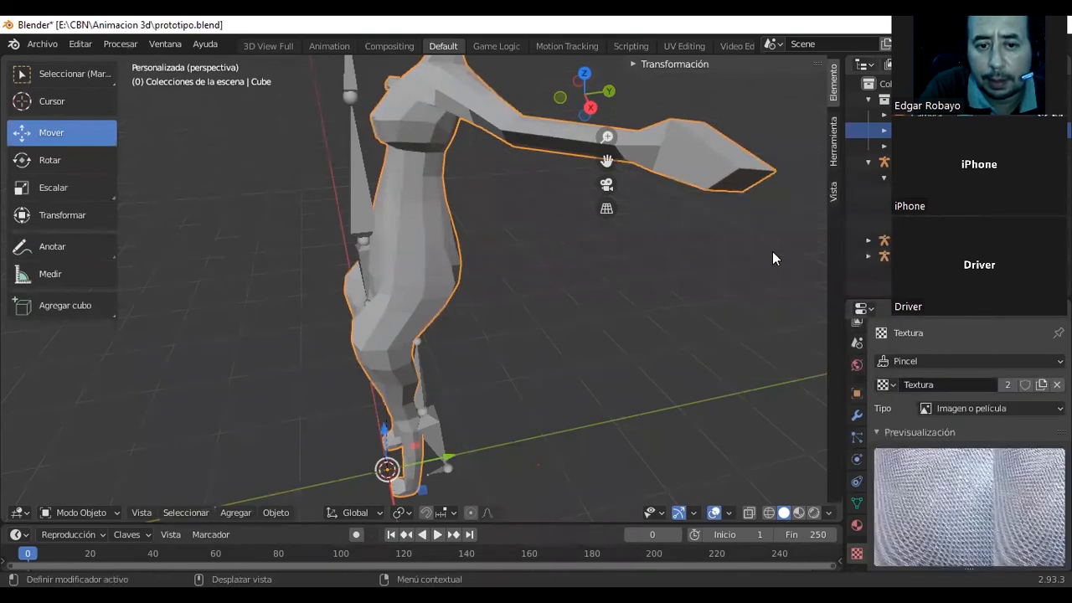
Add a second material slot to the character mesh, create a new material in it and show its preview.
click(858, 526)
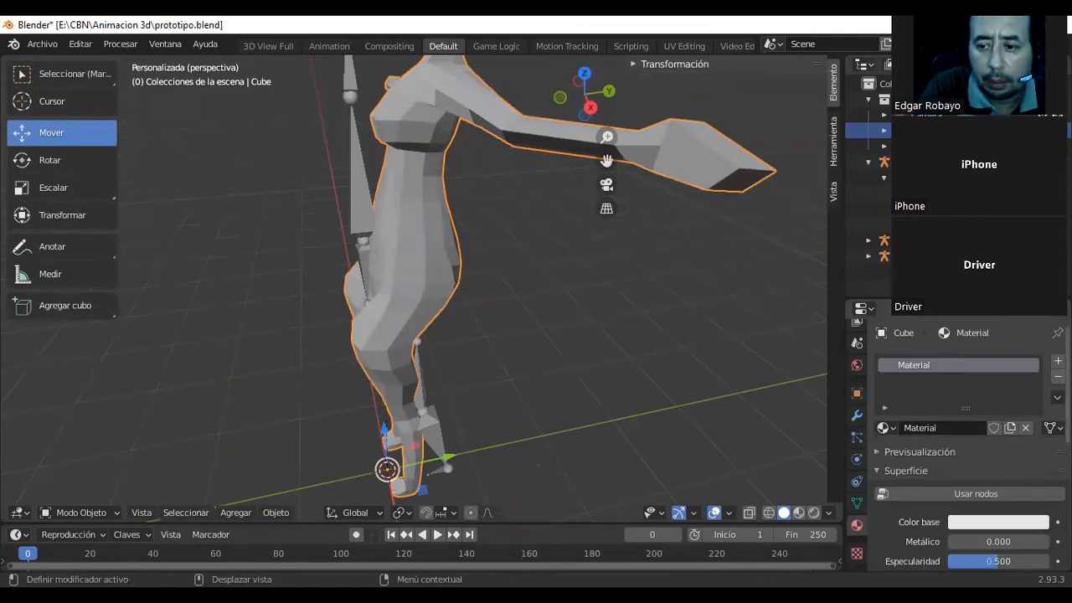
click(1058, 360)
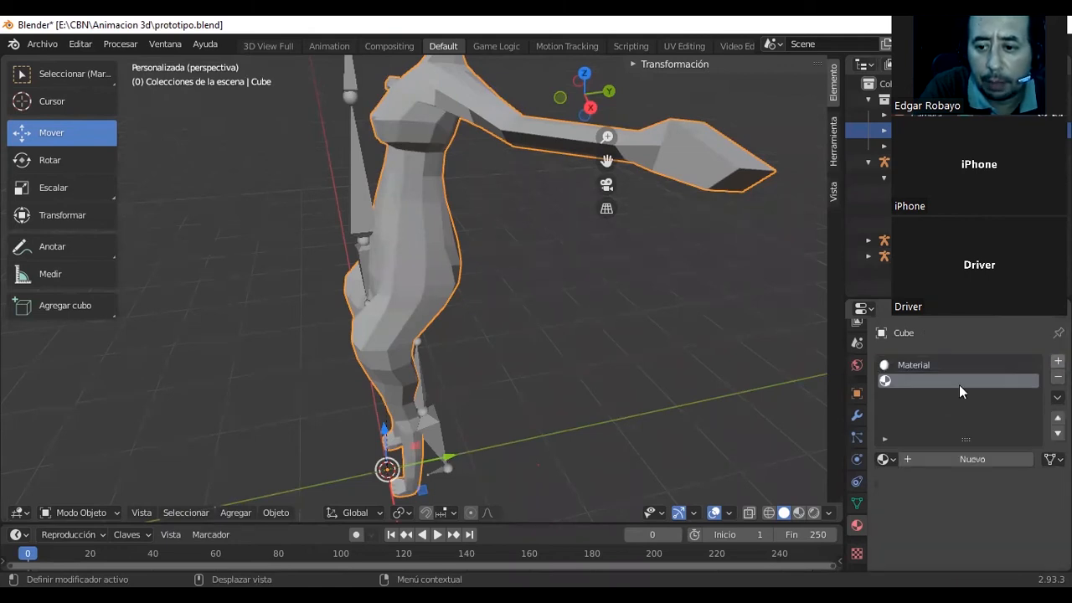
click(950, 457)
scroll(964, 434, down, 1)
scroll(964, 434, down, 2)
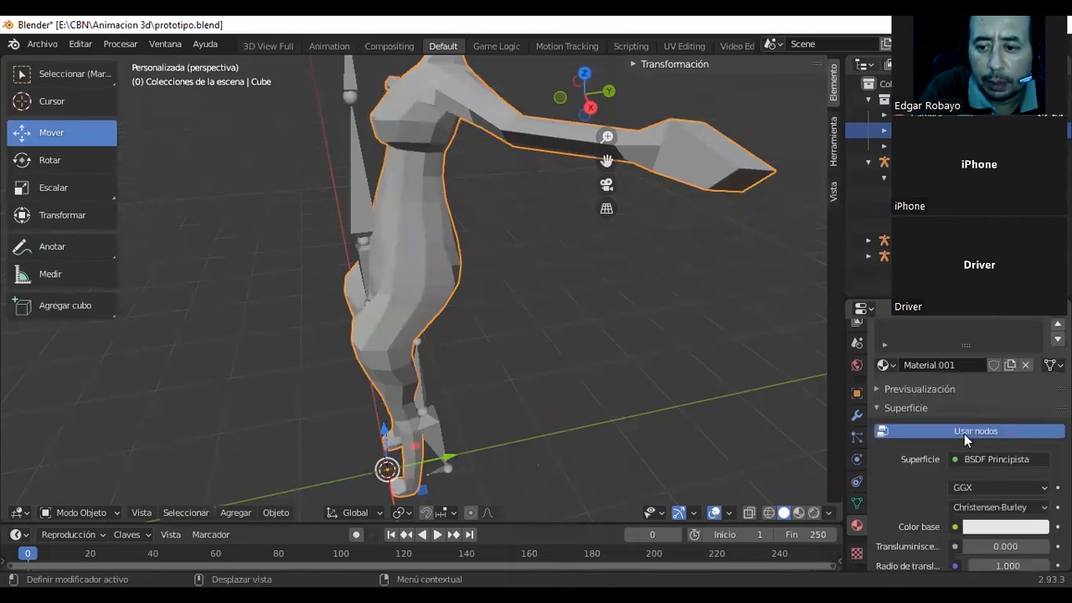
click(912, 389)
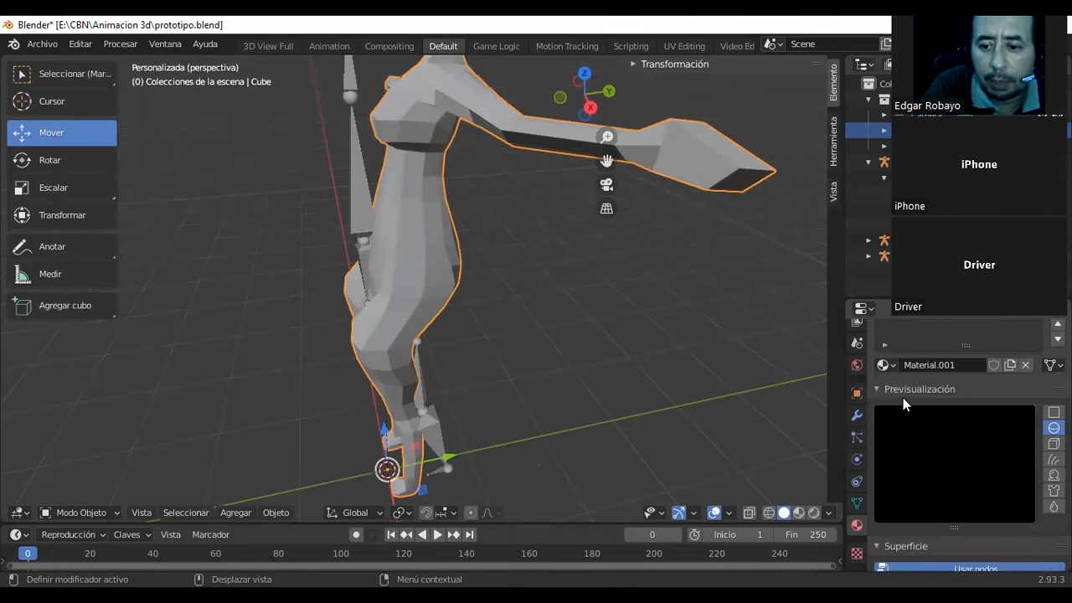
scroll(941, 481, down, 5)
scroll(942, 405, up, 2)
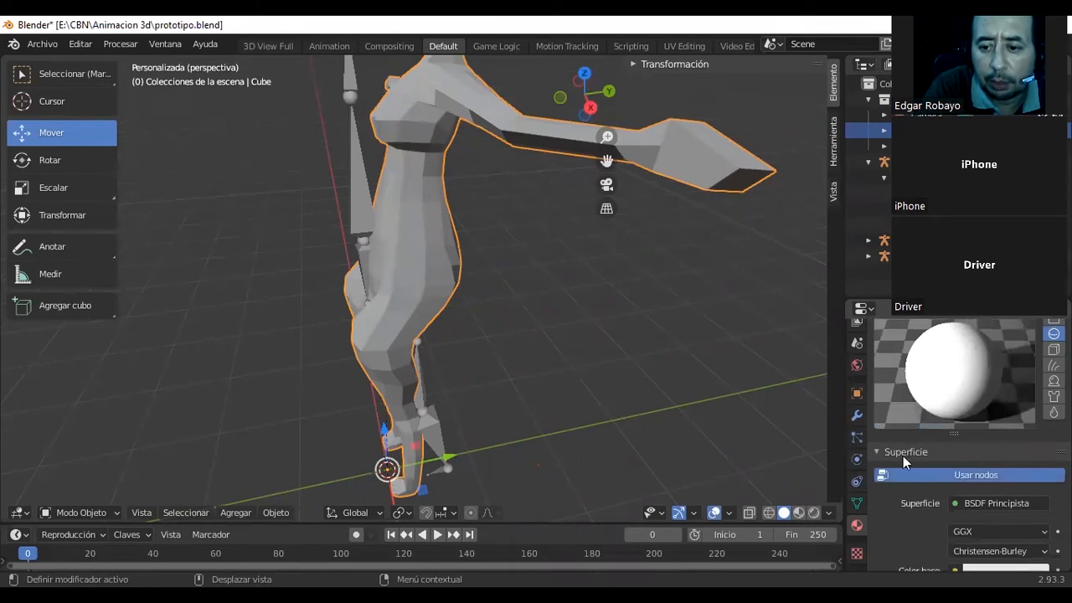
Set the new material's base color to orange.
scroll(964, 465, down, 3)
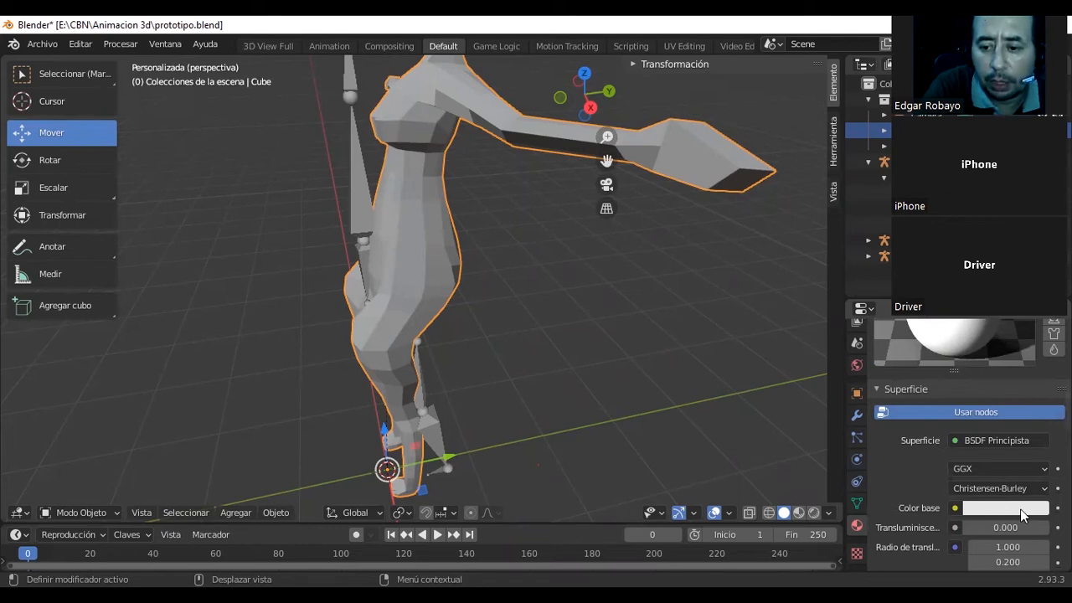
scroll(1014, 502, down, 1)
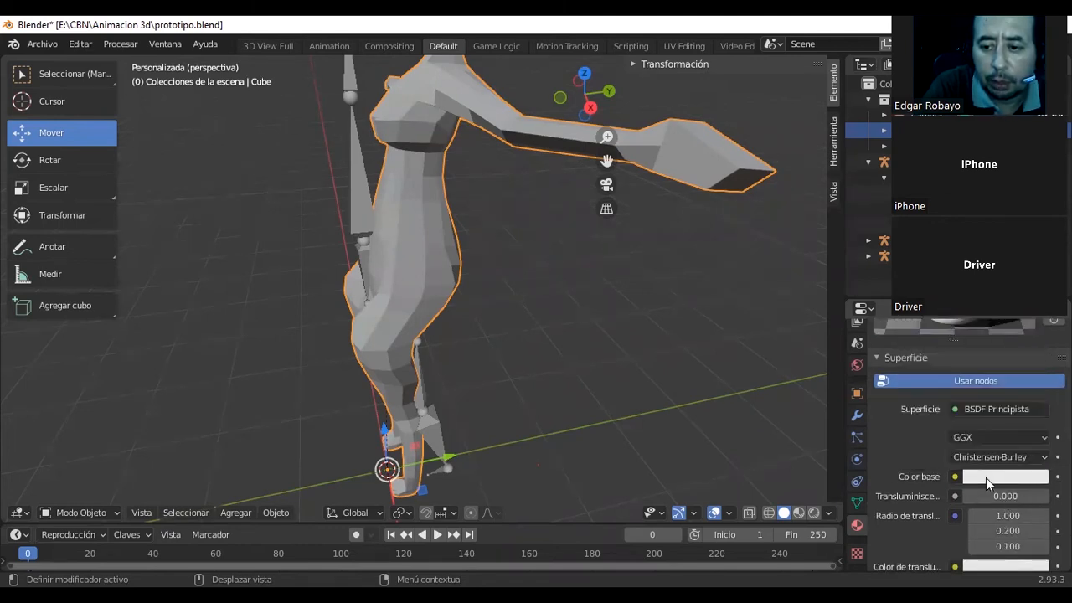
click(986, 478)
click(984, 334)
drag(968, 344, 942, 348)
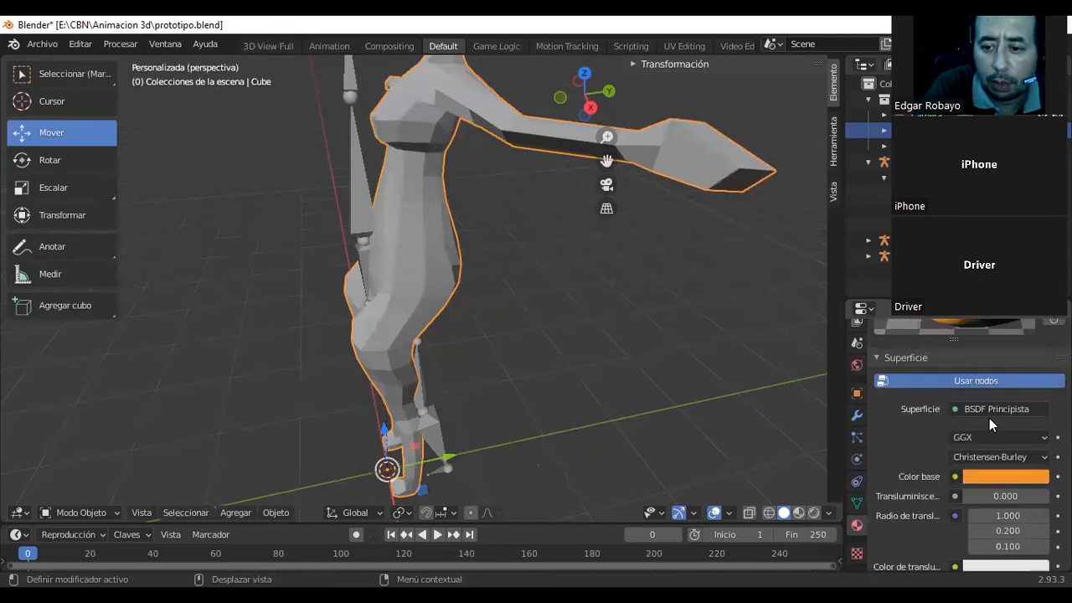
Set the first translucency radius value of the orange material to 6.100 and check its preview.
scroll(943, 418, down, 2)
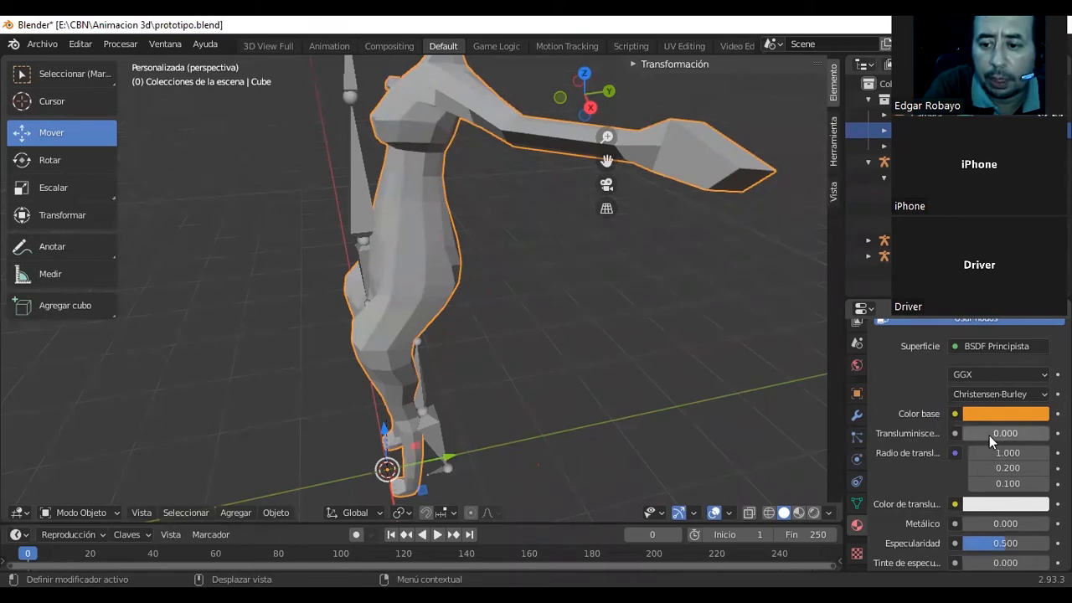
drag(1002, 453, 1035, 453)
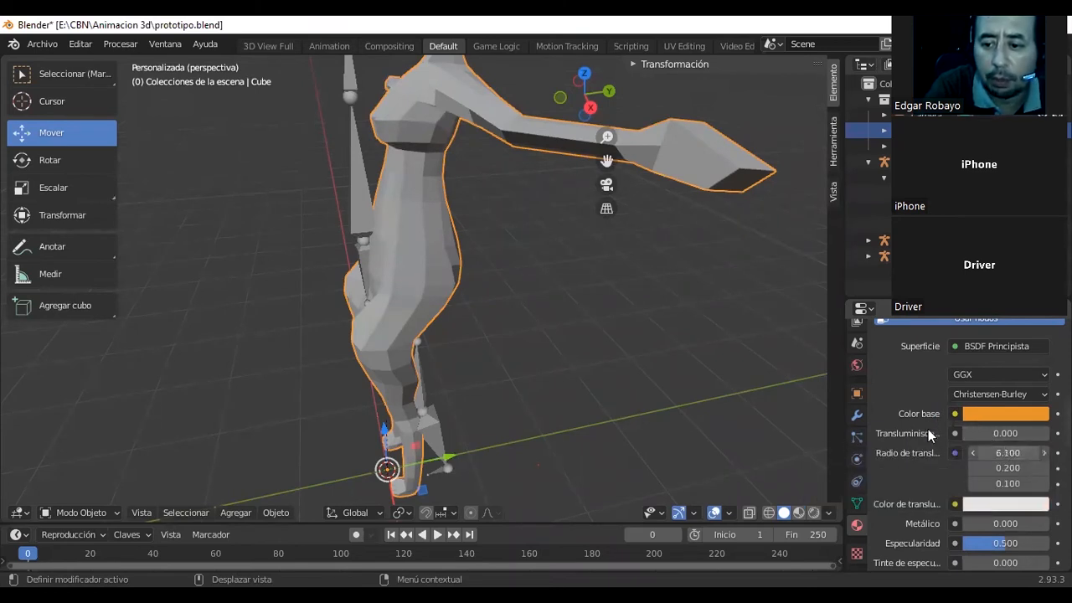
scroll(928, 429, up, 7)
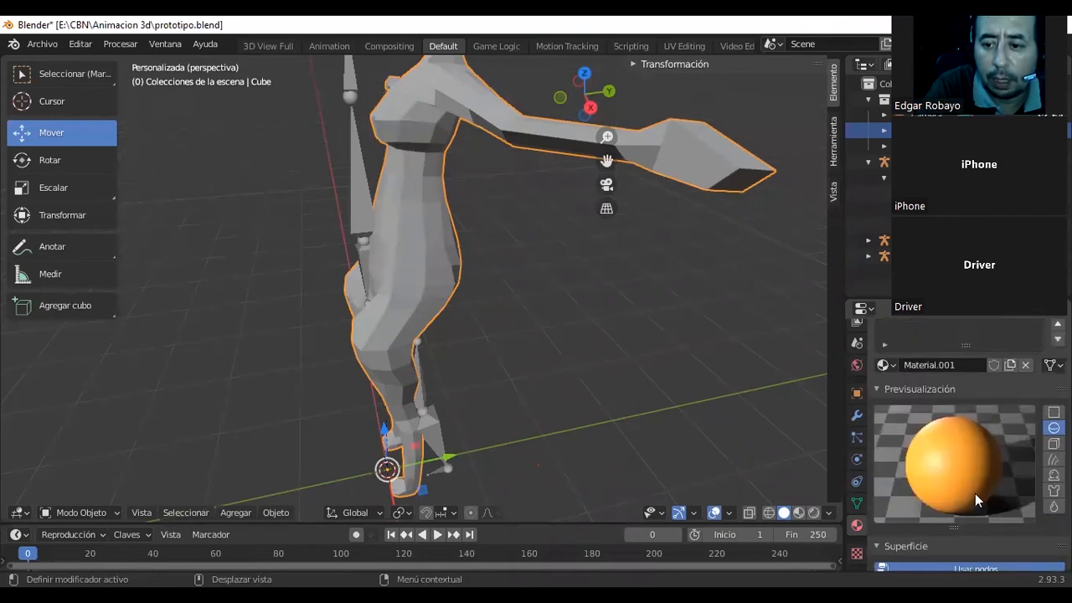
scroll(959, 454, up, 1)
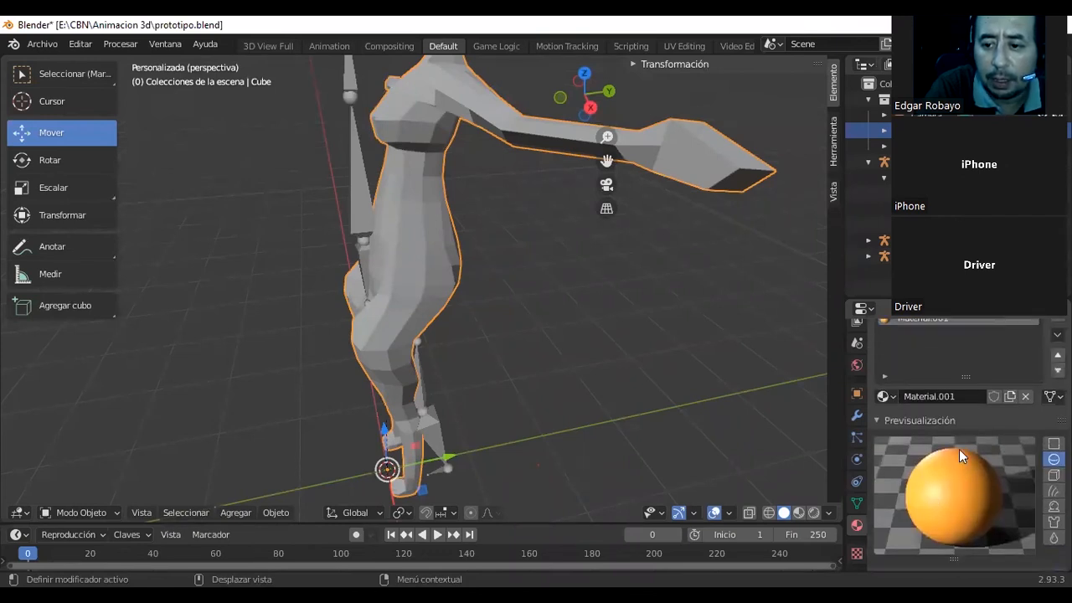
Look over the available materials and reorder the mesh's slots so the orange material comes before the white one.
click(885, 397)
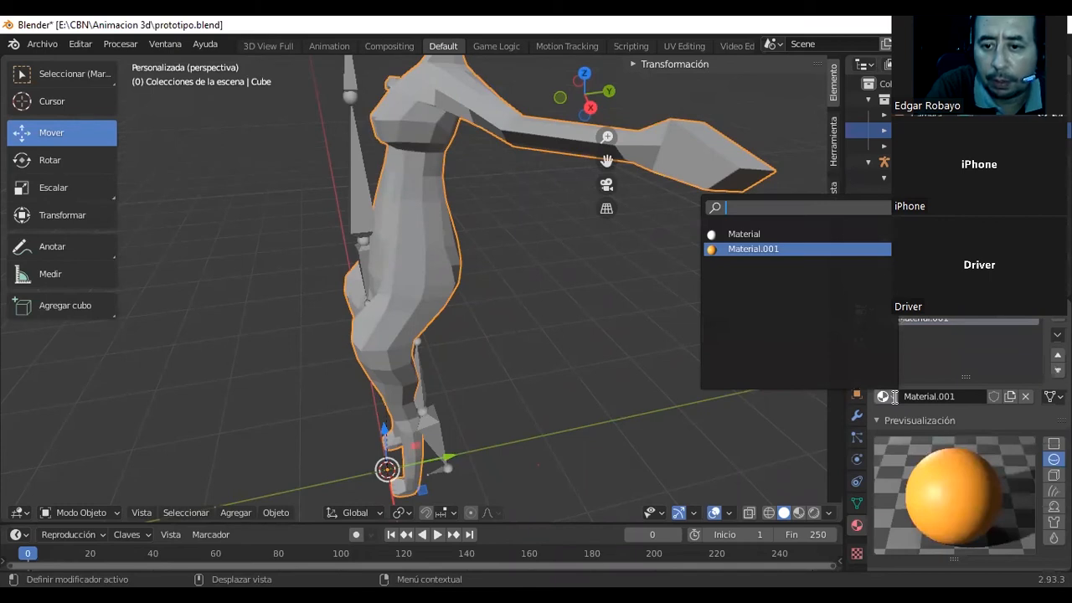
scroll(915, 398, up, 2)
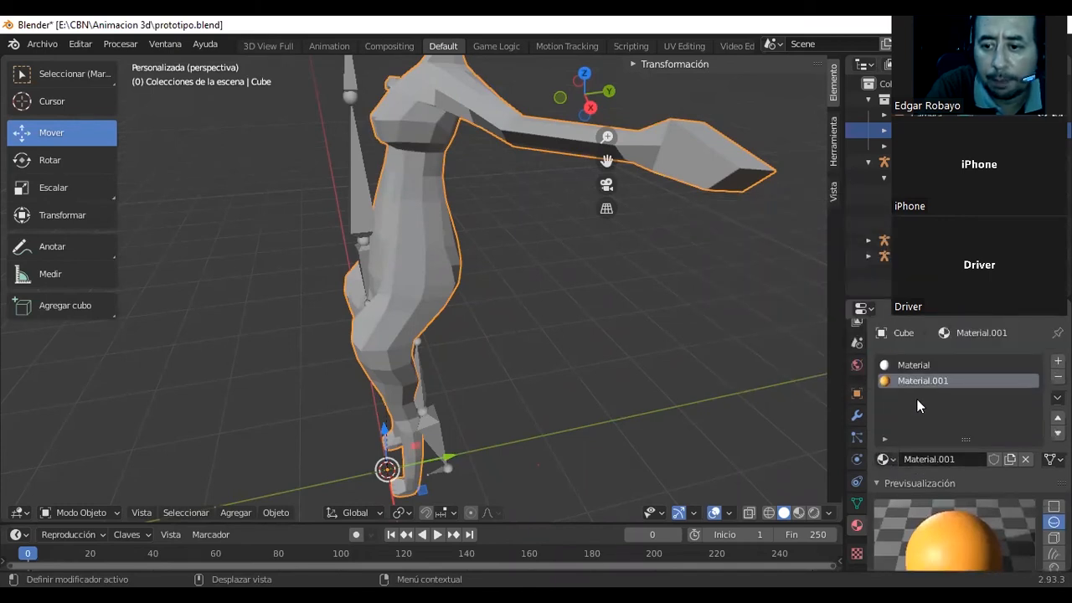
click(1058, 433)
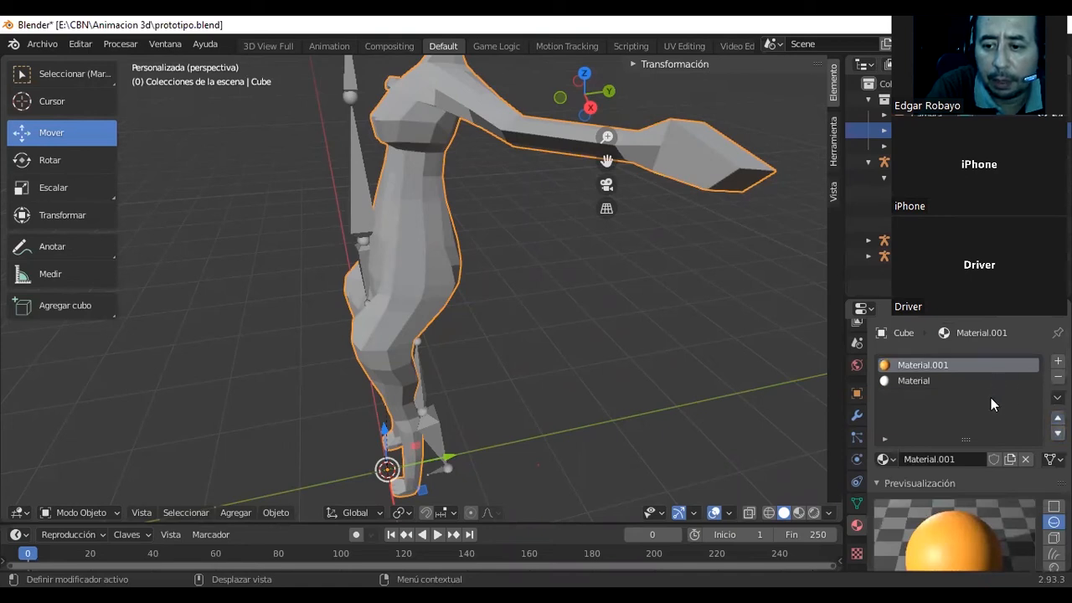
Compare the orange material's preview on the cloth, shader ball, hair and cube shapes, ending on the sphere.
scroll(985, 412, down, 2)
scroll(984, 415, down, 4)
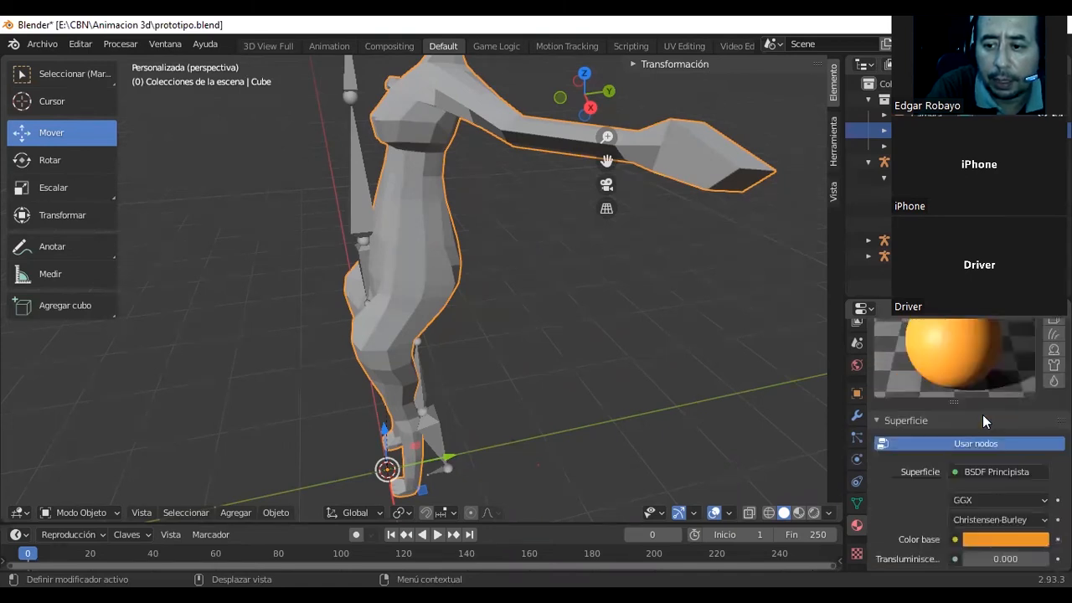
scroll(994, 405, up, 2)
click(1052, 427)
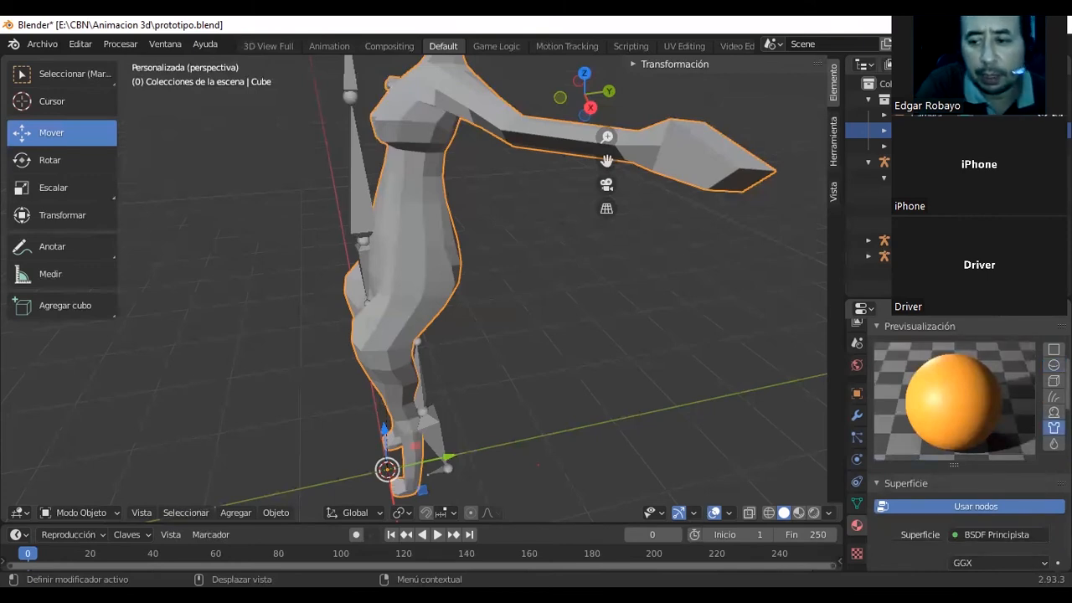
click(1053, 412)
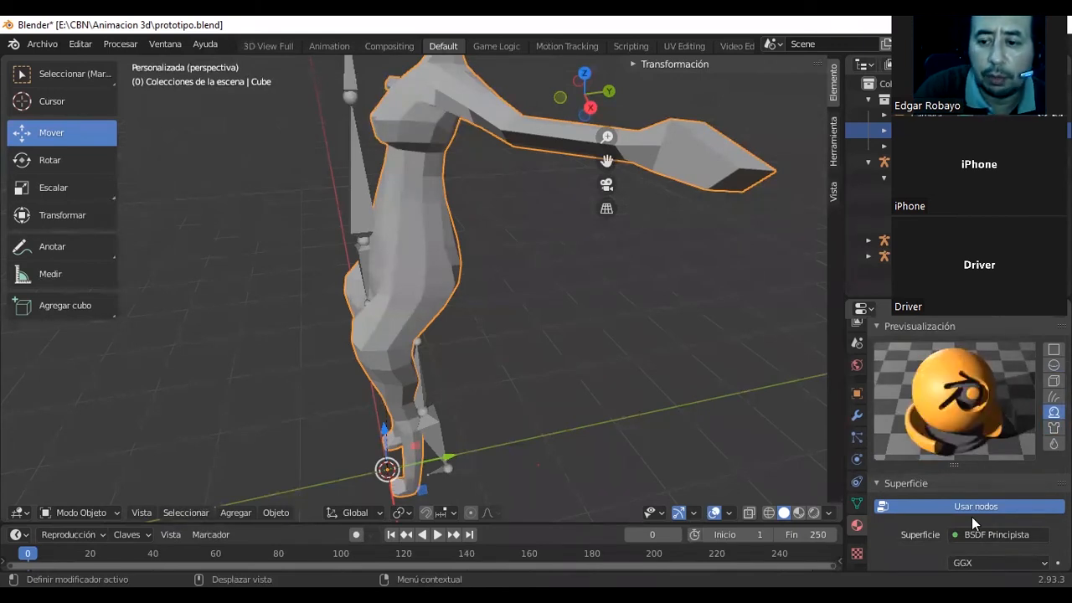
click(1054, 396)
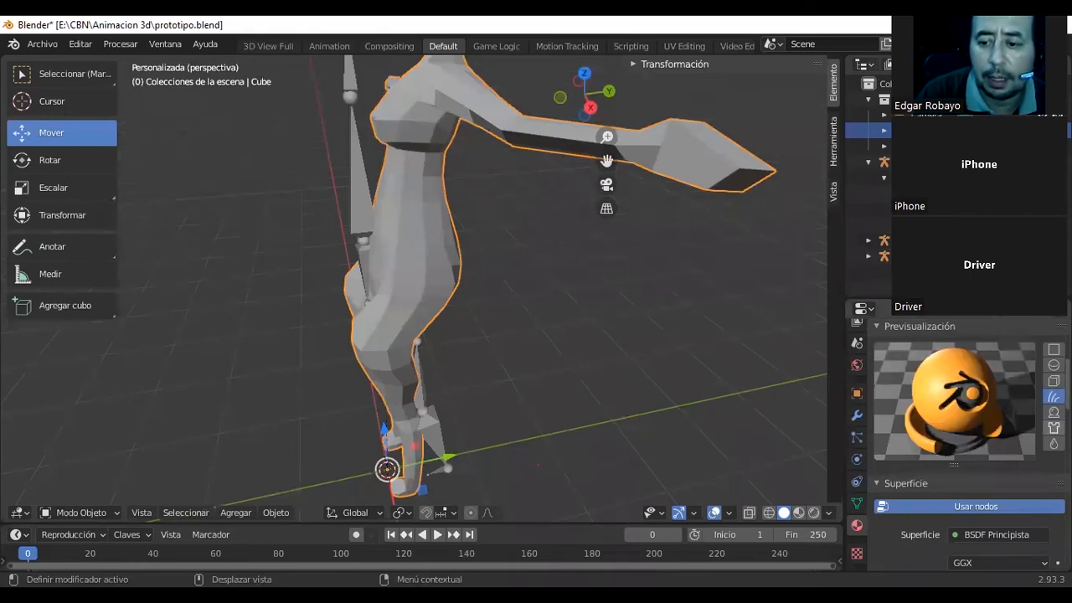
click(1053, 380)
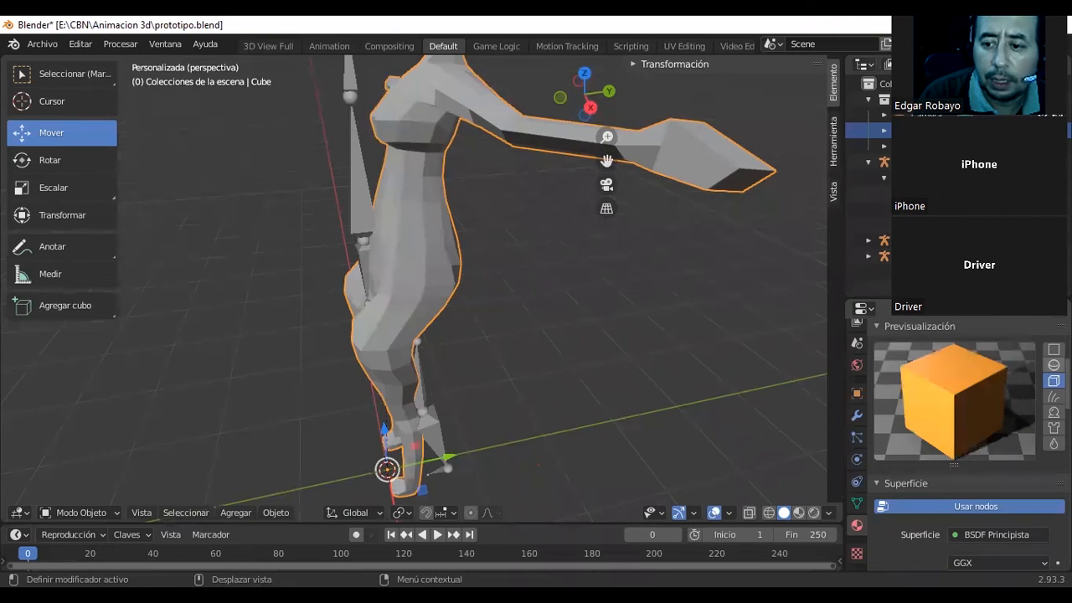
click(1053, 364)
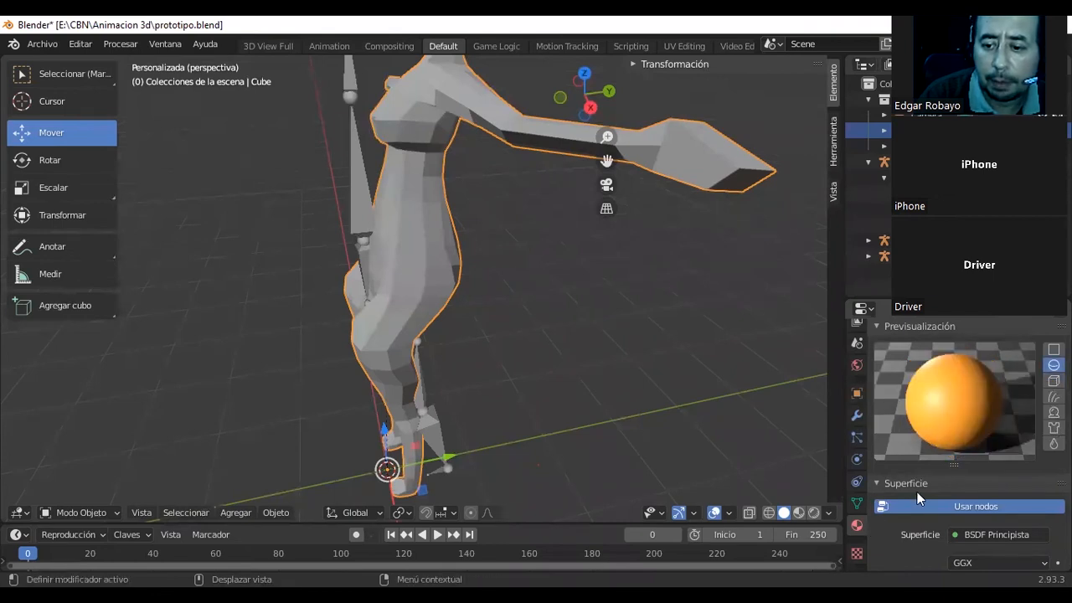
Examine the orange material's surface parameters, from base color and translucency through roughness and sheen, and its blending and shadow options.
scroll(918, 490, down, 6)
scroll(921, 492, down, 10)
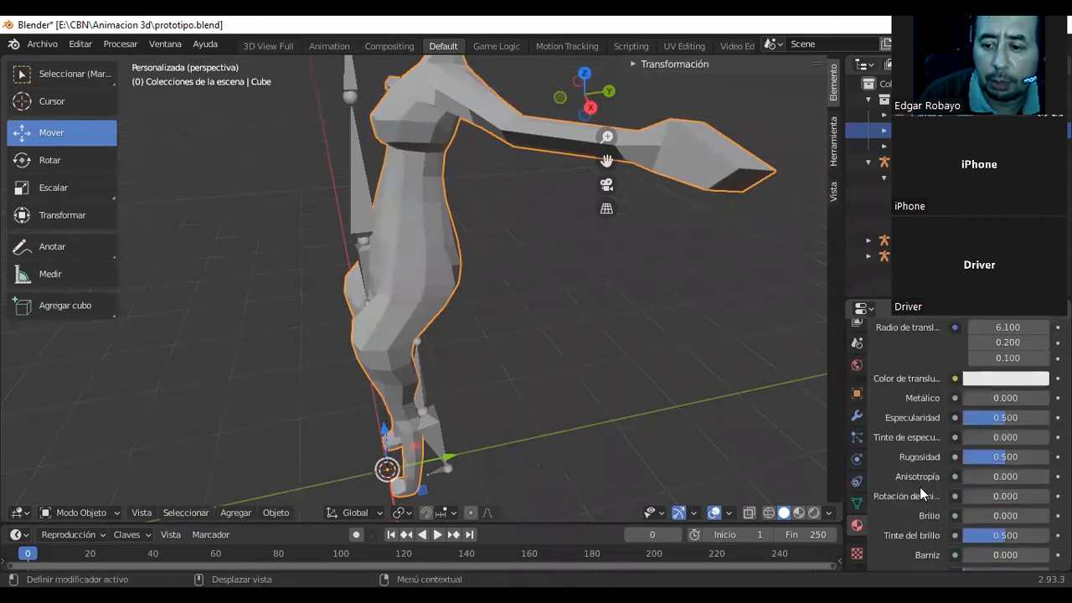
scroll(919, 486, down, 6)
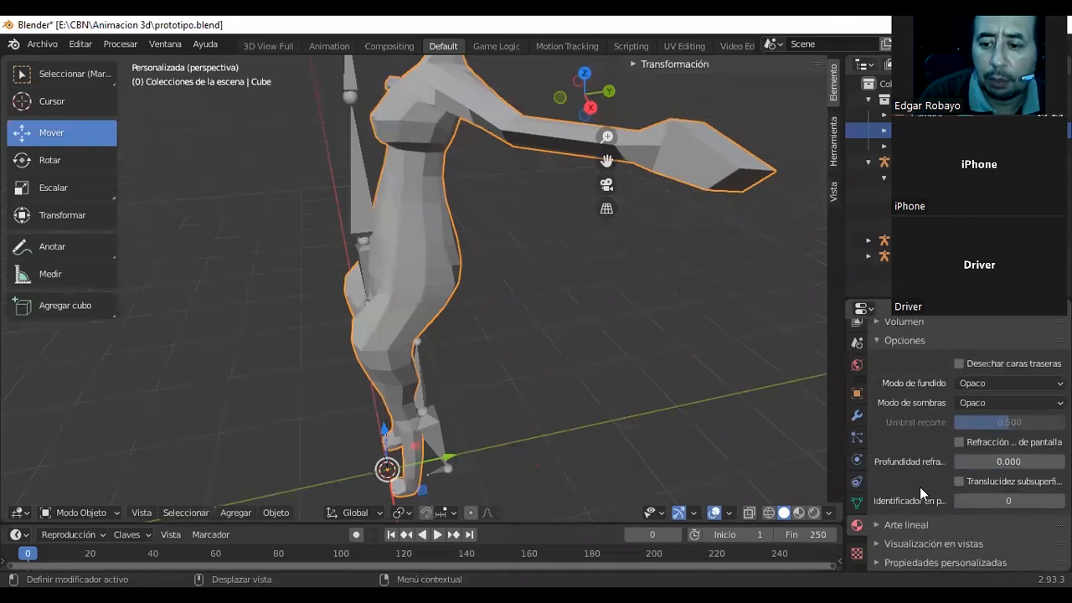
scroll(966, 402, up, 6)
scroll(967, 405, up, 10)
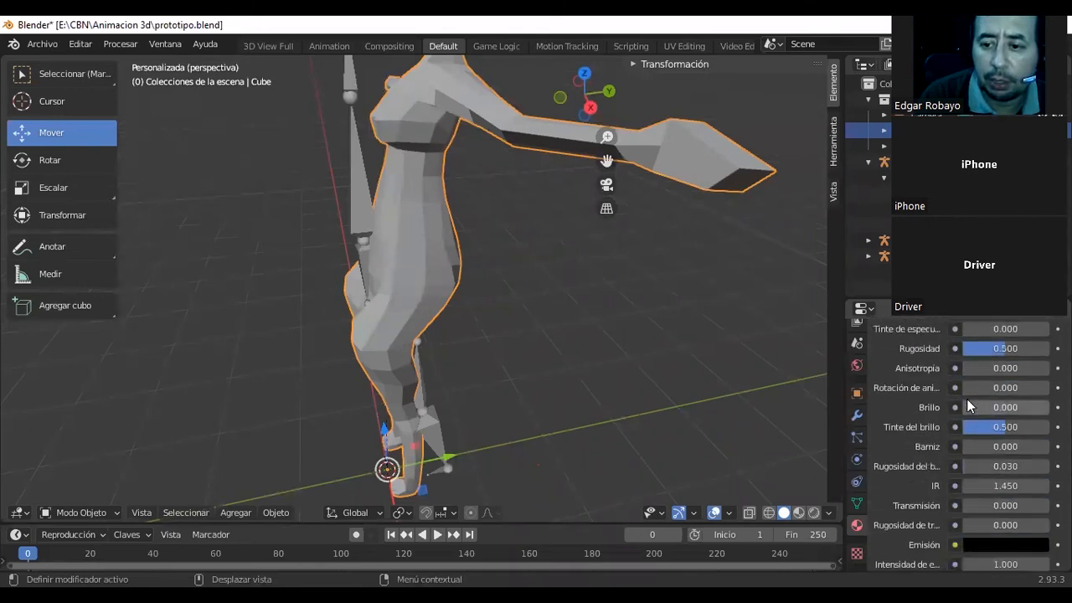
scroll(967, 398, down, 4)
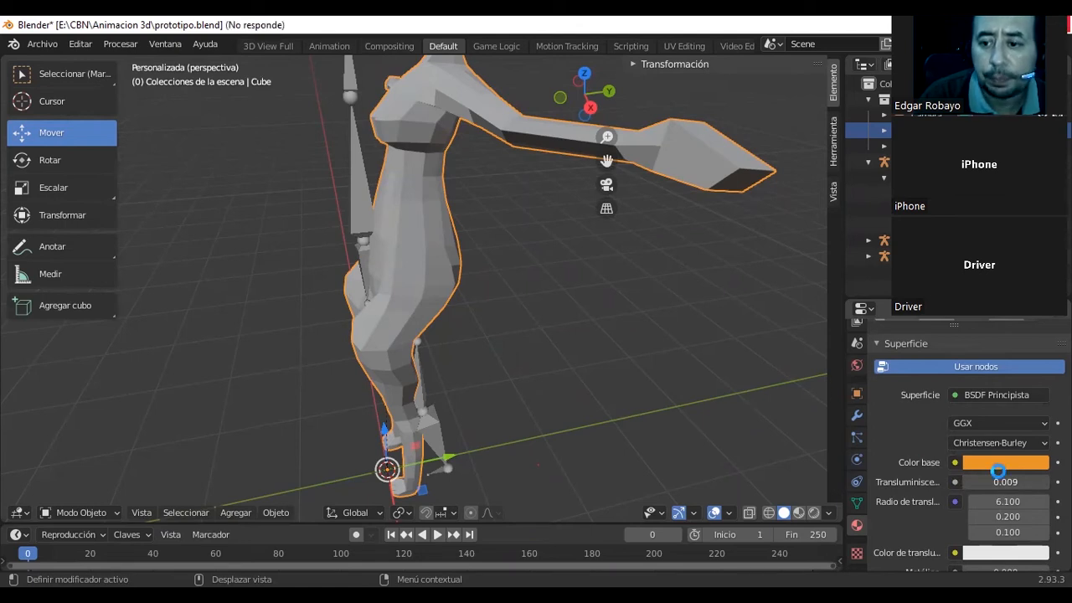
scroll(905, 424, up, 4)
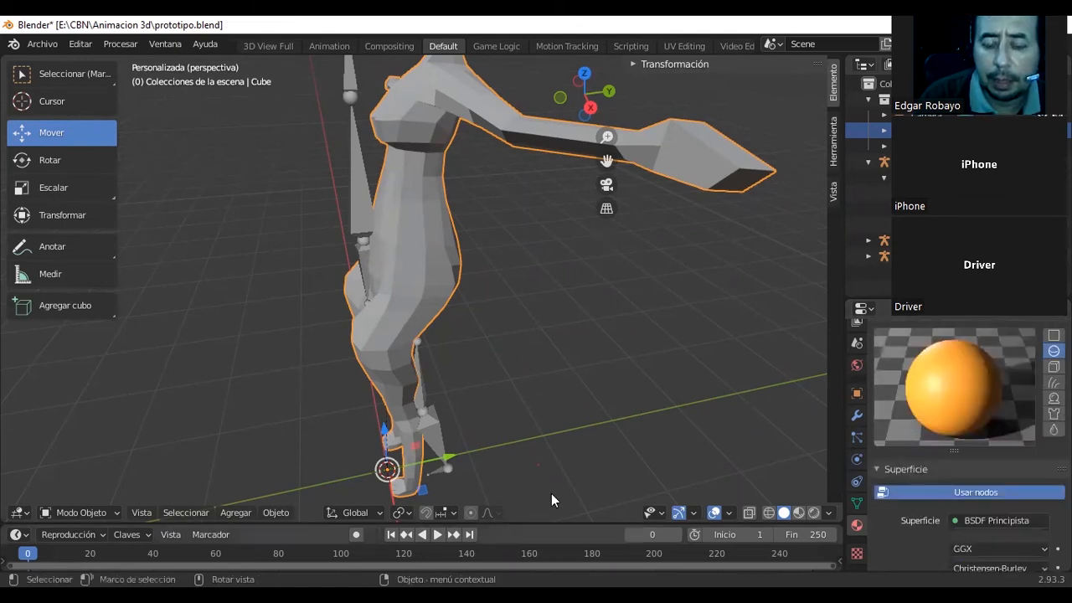
scroll(904, 436, down, 1)
scroll(895, 472, down, 6)
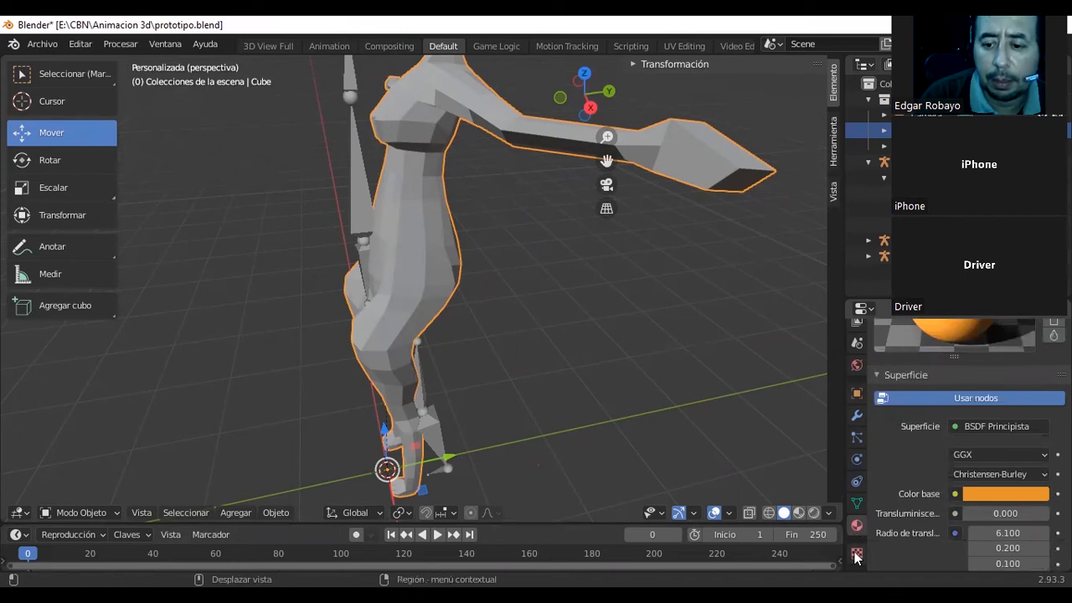
Look over the brush texture's preview and its seda.jpg image options.
scroll(916, 463, up, 1)
scroll(915, 466, up, 3)
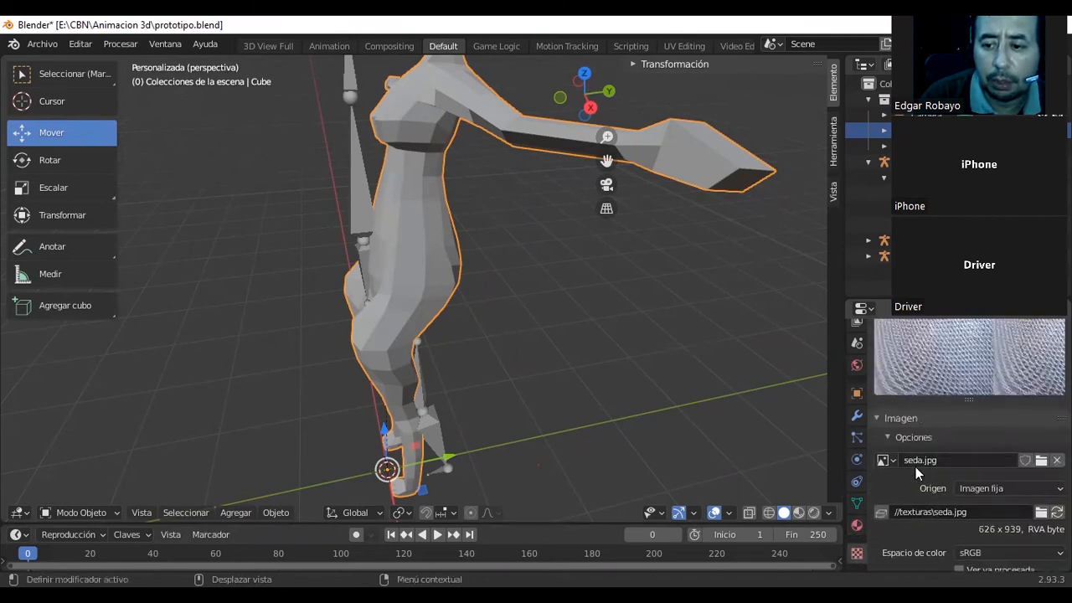
scroll(916, 467, down, 2)
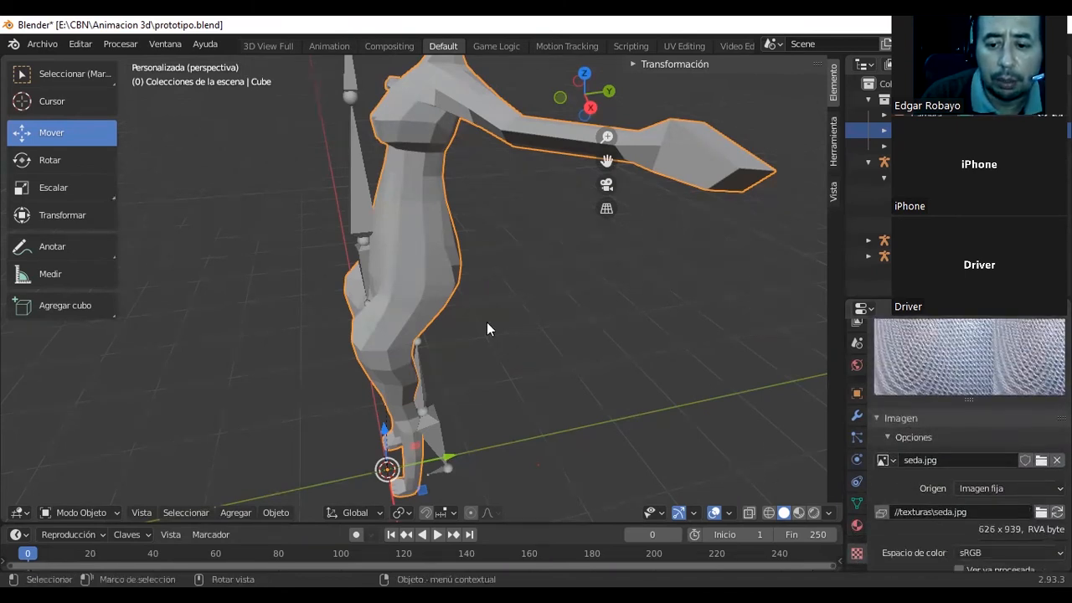
Show the viewport in rendered shading, render the current frame, inspect the character in the result and close the render.
click(798, 512)
click(814, 513)
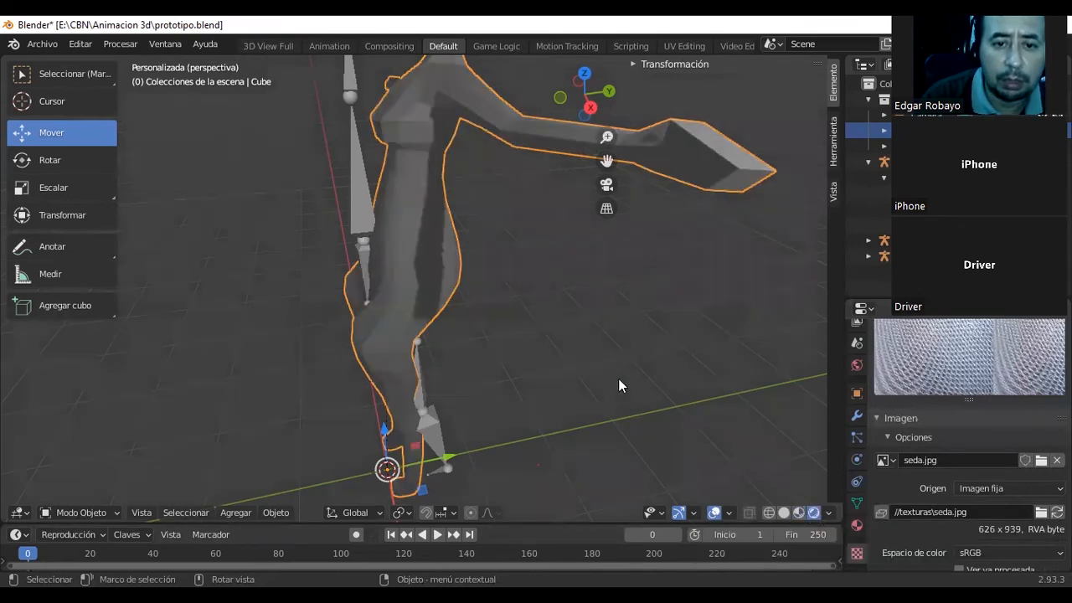
mouse_move(448, 288)
middle_down()
mouse_move(596, 325)
mouse_move(474, 323)
mouse_move(477, 307)
middle_up()
key(F12)
scroll(425, 218, down, 4)
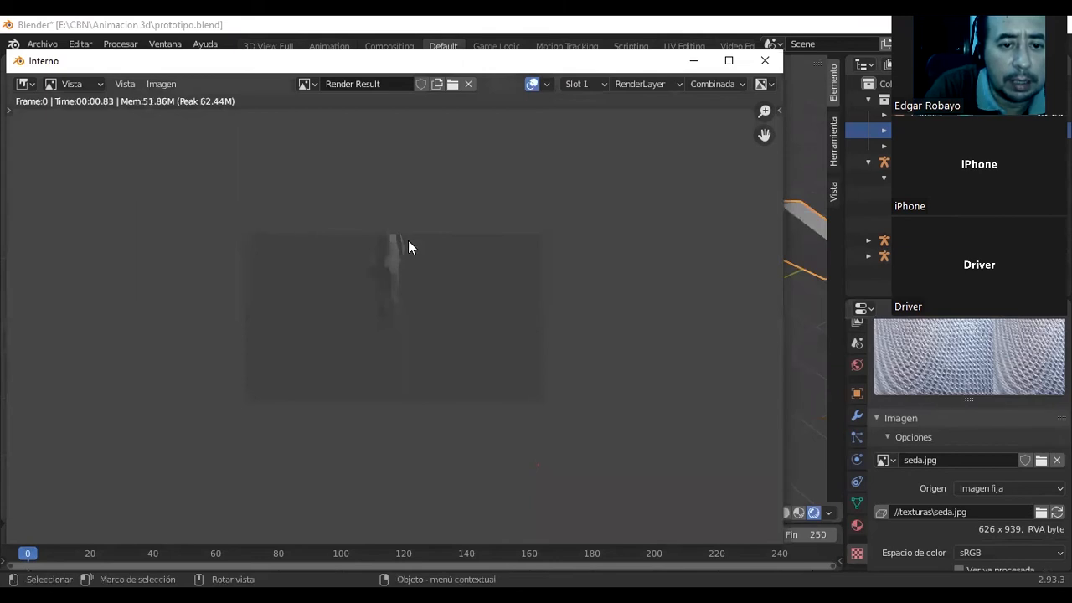
middle_drag(404, 265, 399, 297)
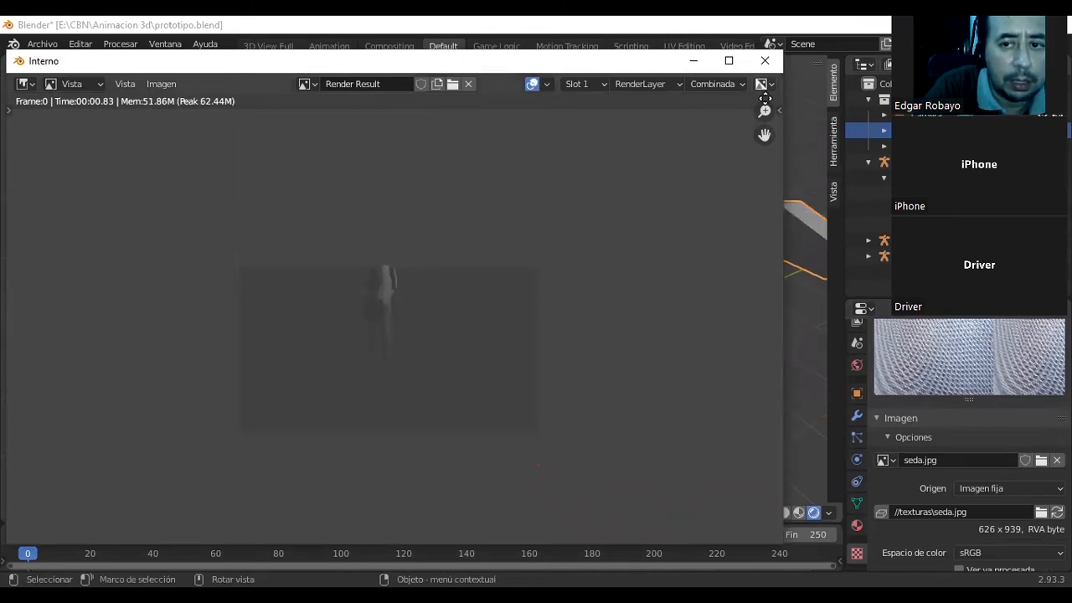
click(764, 60)
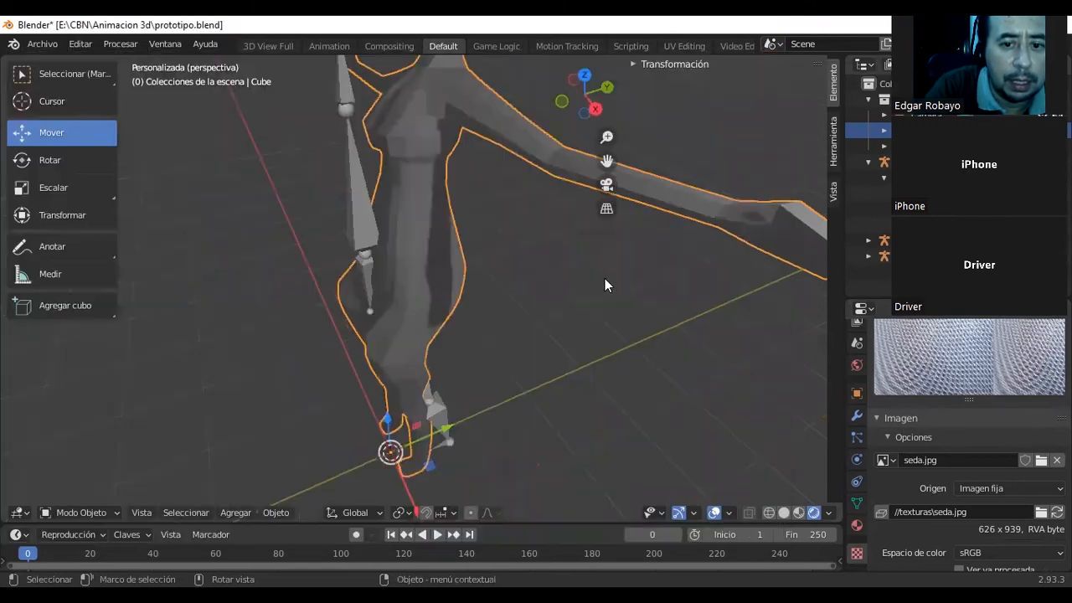
Compare the mesh's orange and white materials, ending with the orange Material.001 active and its preview in view.
click(856, 525)
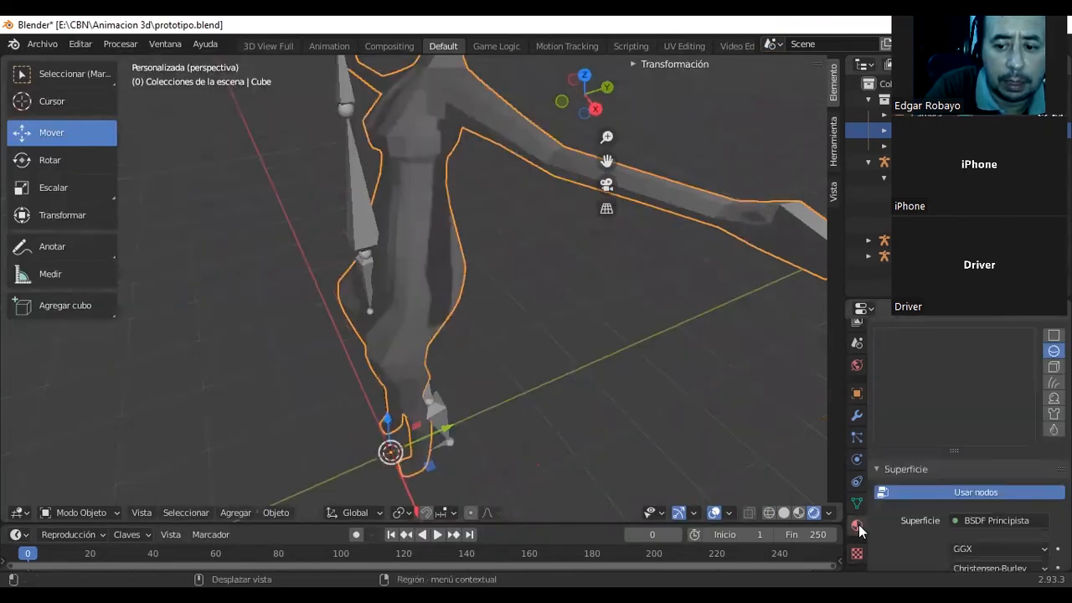
scroll(903, 413, down, 3)
scroll(977, 457, down, 3)
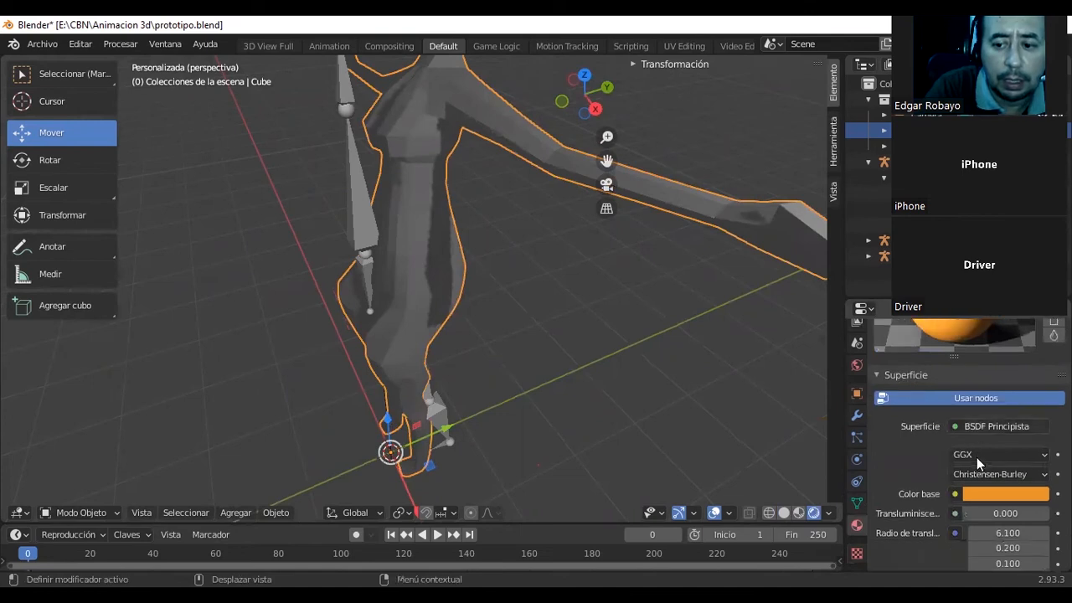
scroll(978, 448, up, 10)
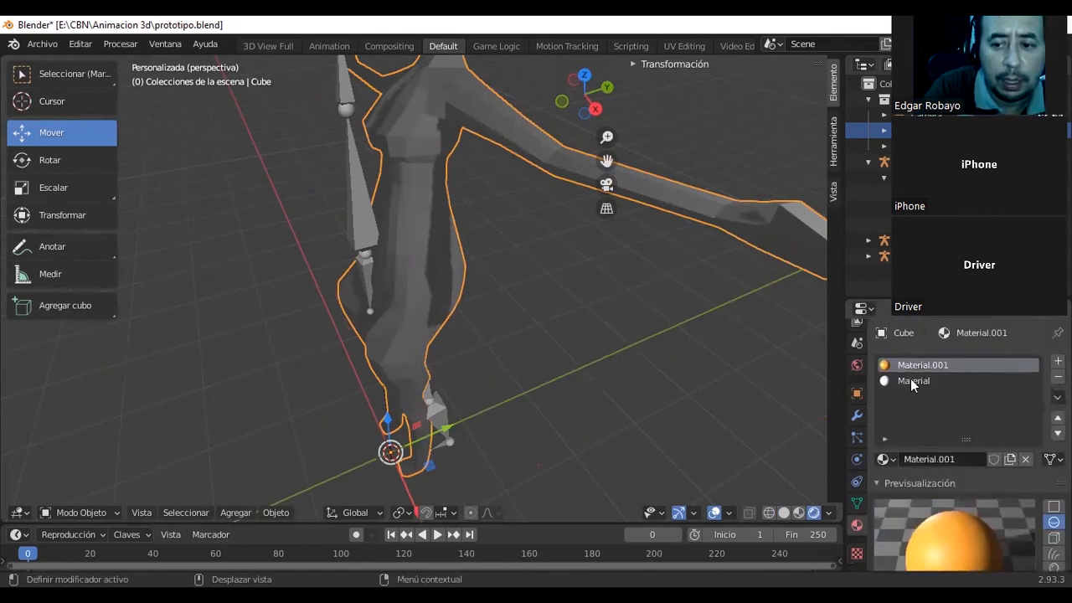
click(912, 382)
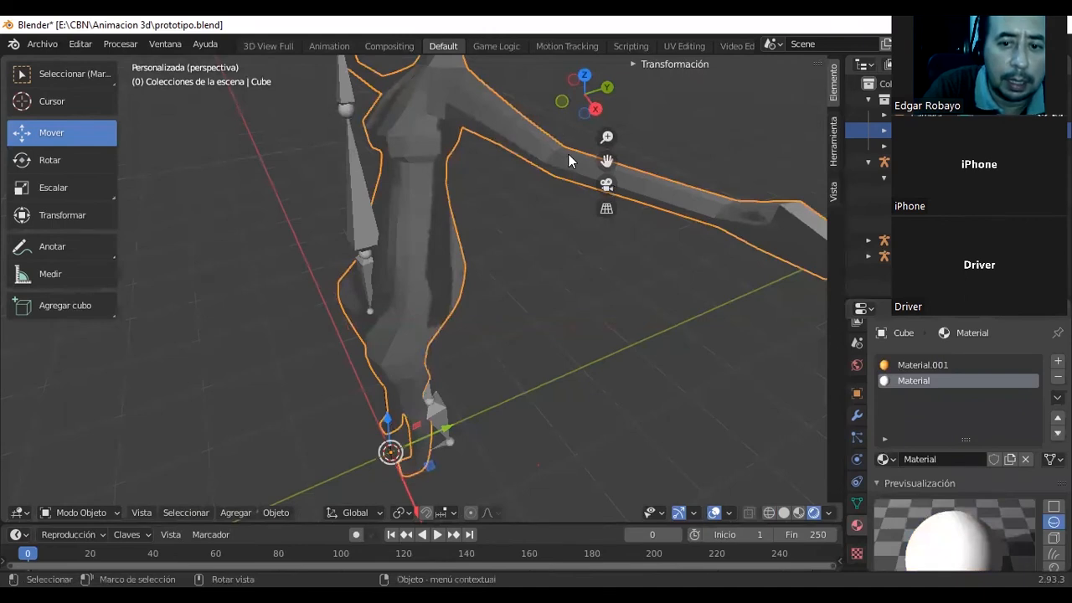
click(930, 365)
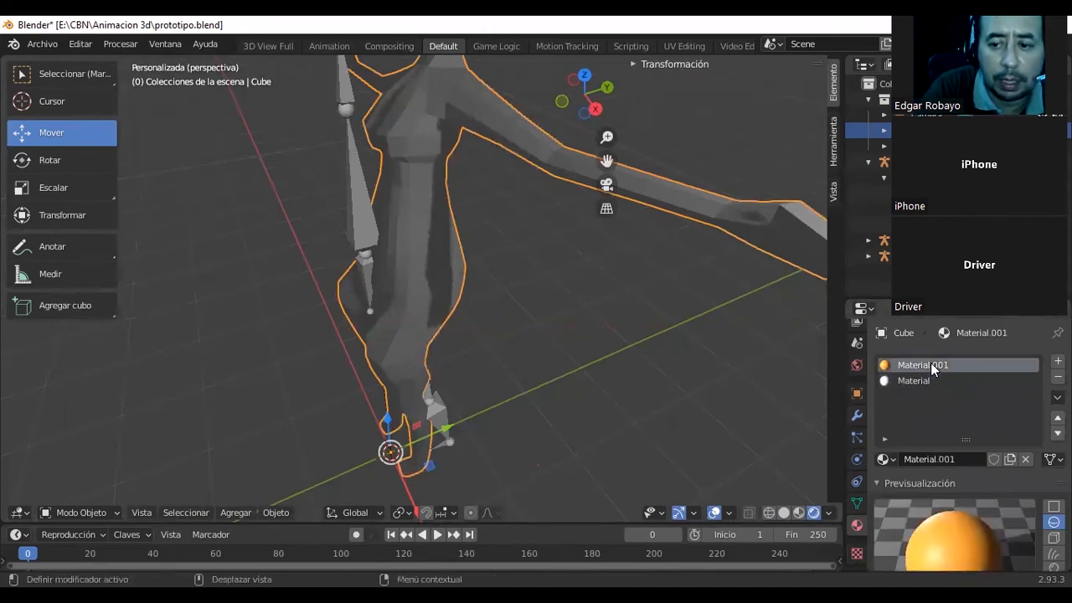
scroll(905, 430, down, 3)
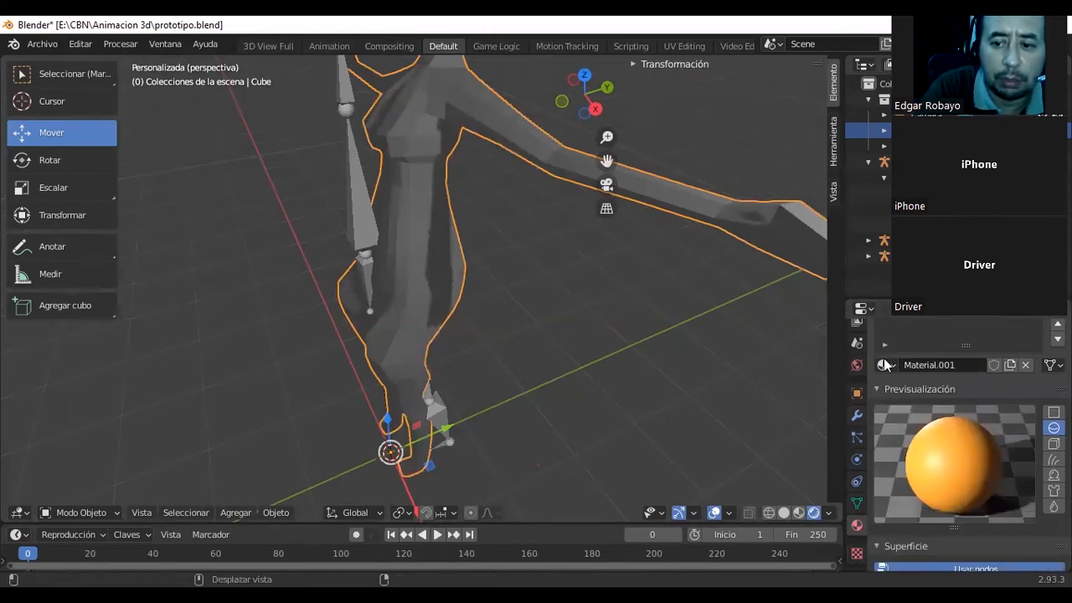
Change the orange material's base color to green, with hue 0.340 and saturation 0.909.
click(1010, 365)
scroll(932, 360, down, 7)
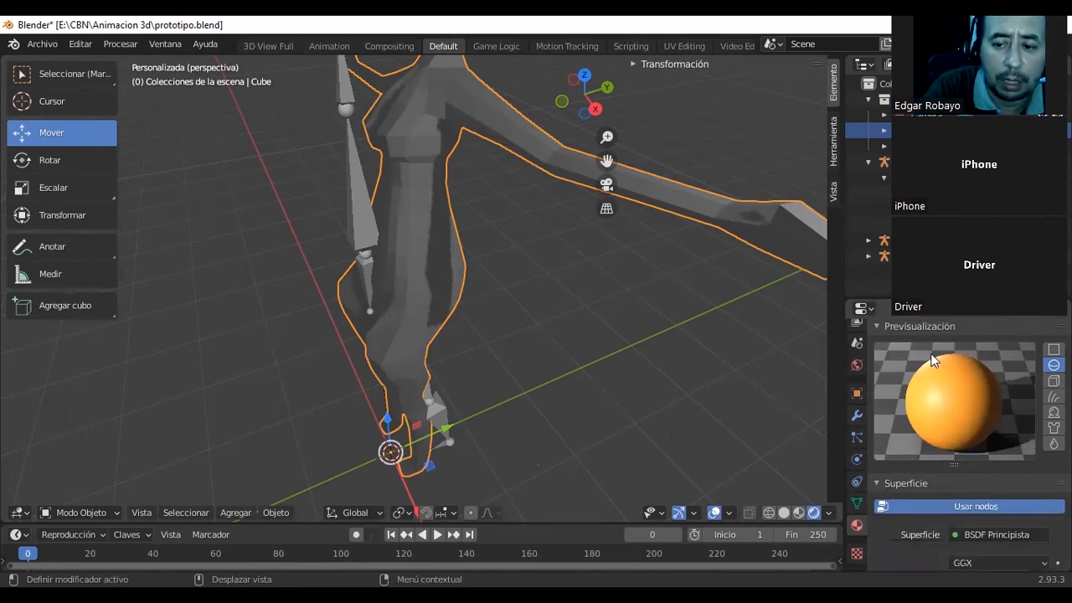
scroll(930, 352, up, 1)
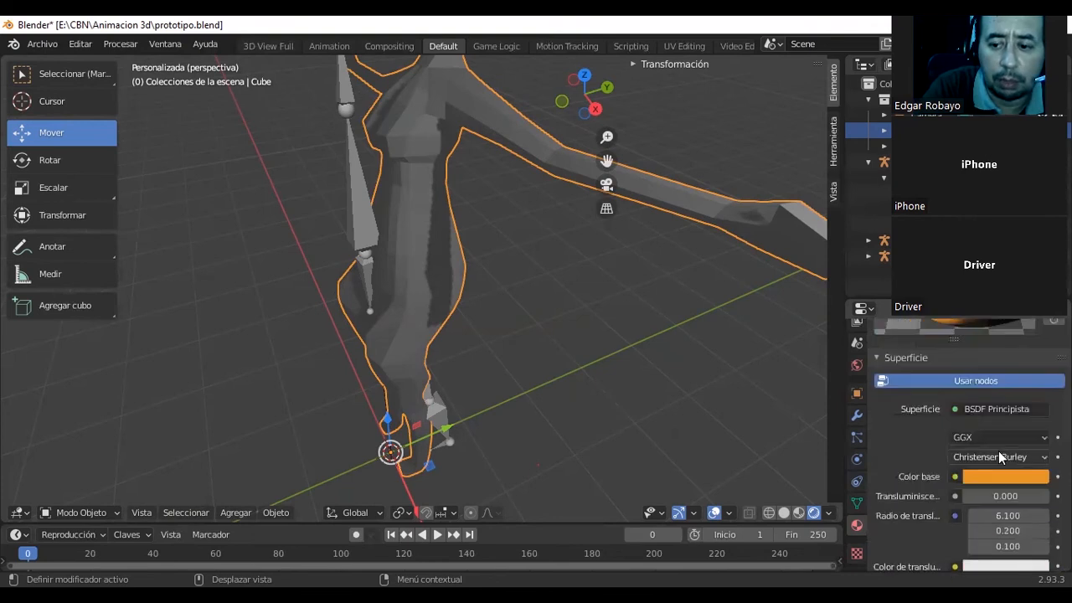
click(988, 476)
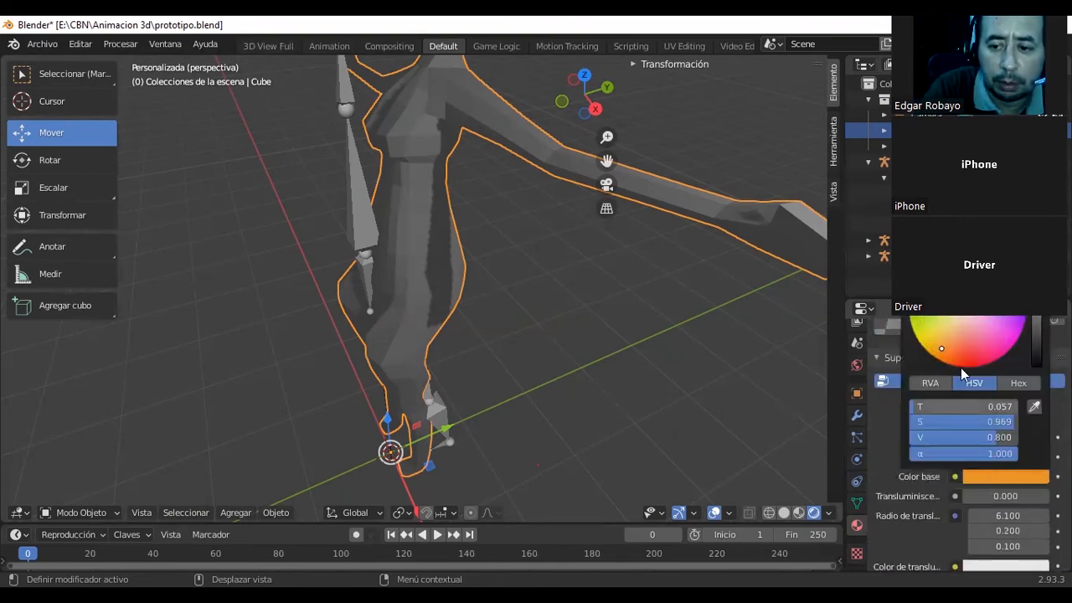
drag(941, 348, 924, 281)
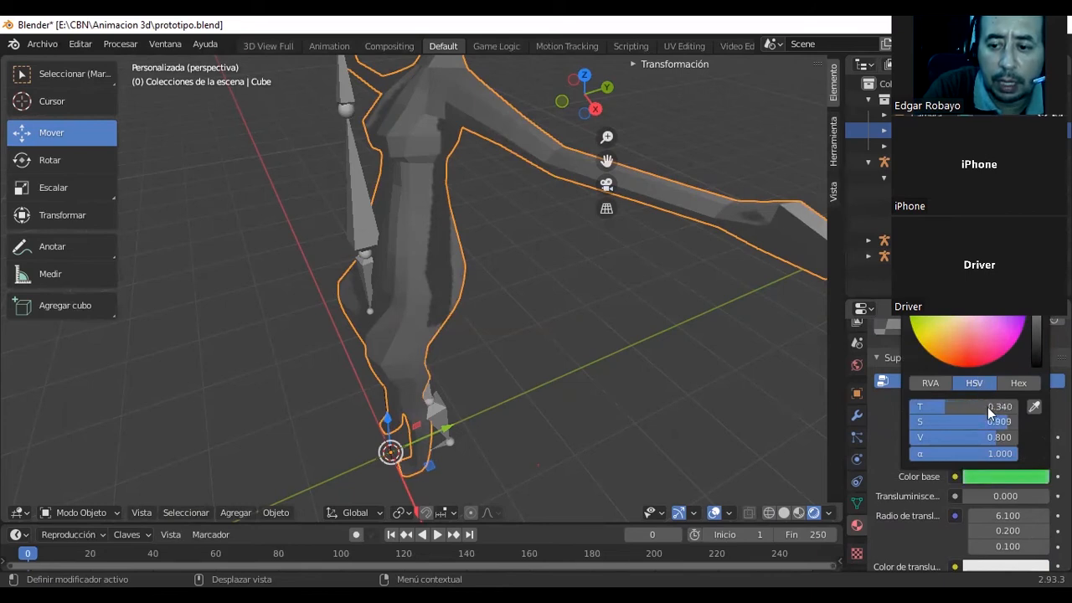
click(886, 444)
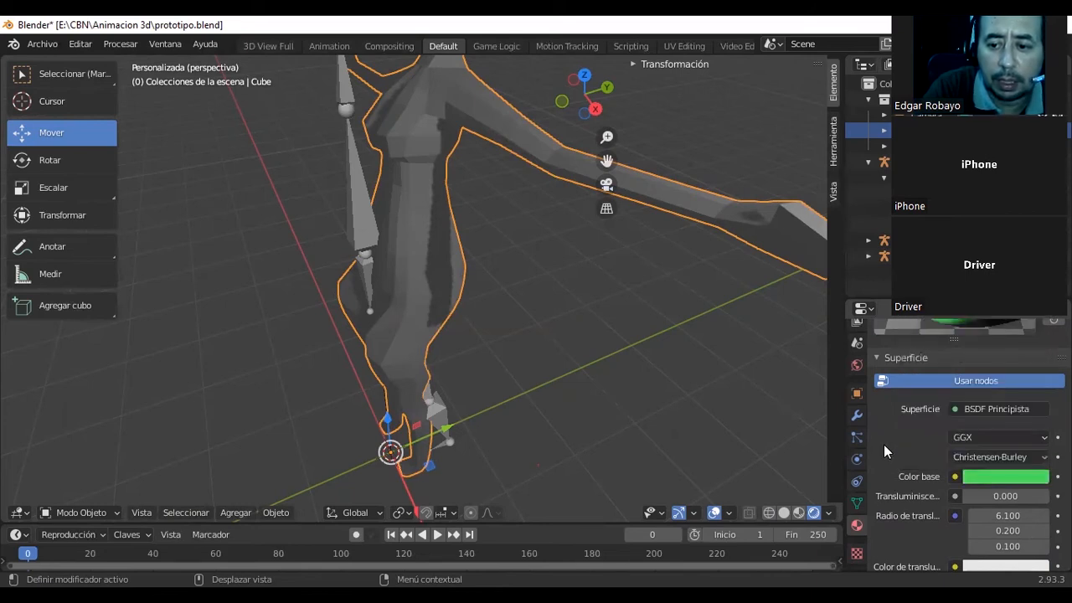
Look through the green material's remaining surface and options settings, and the seda.jpg brush texture's settings and preview.
scroll(896, 444, down, 7)
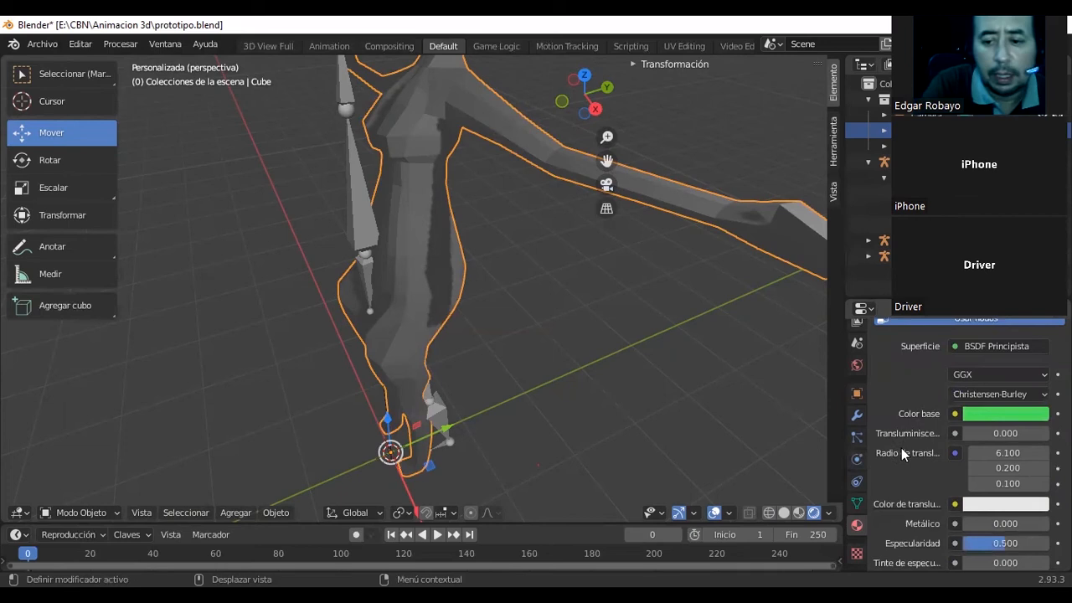
scroll(909, 425, down, 10)
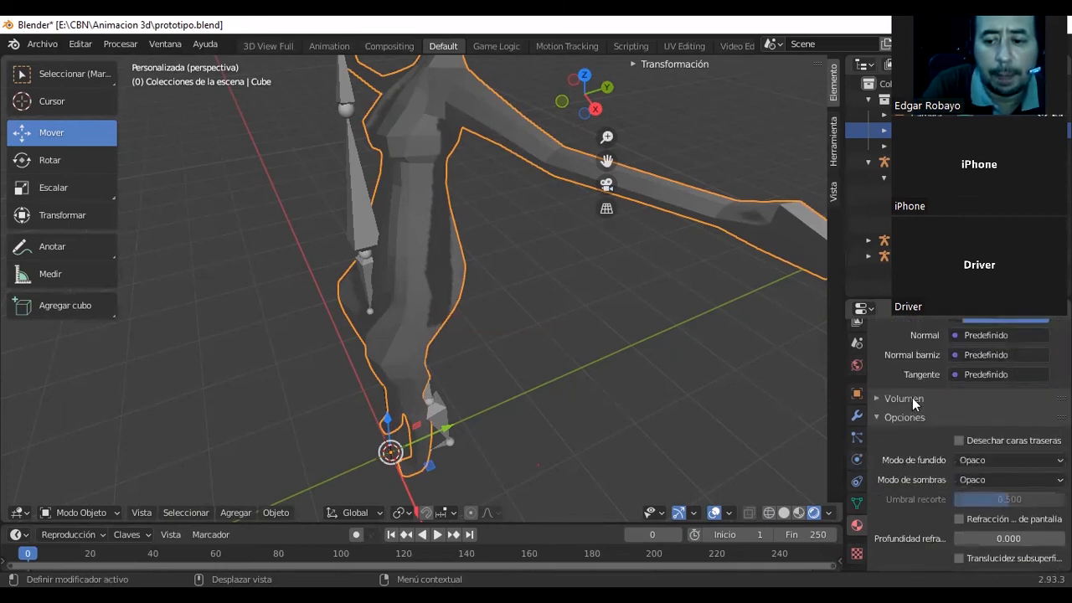
click(857, 553)
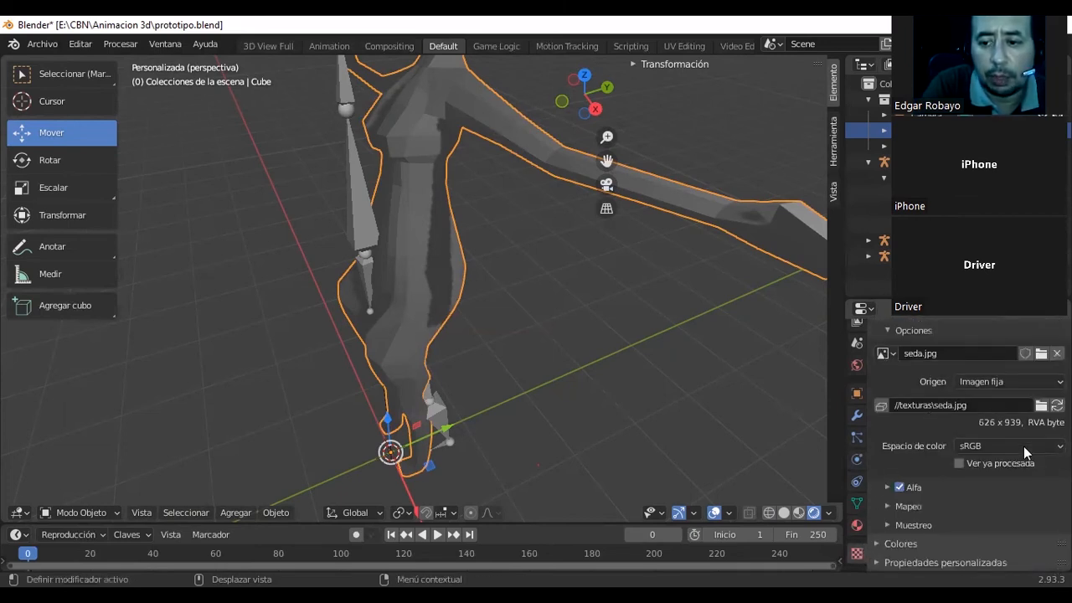
scroll(1018, 436, up, 5)
scroll(1012, 437, up, 4)
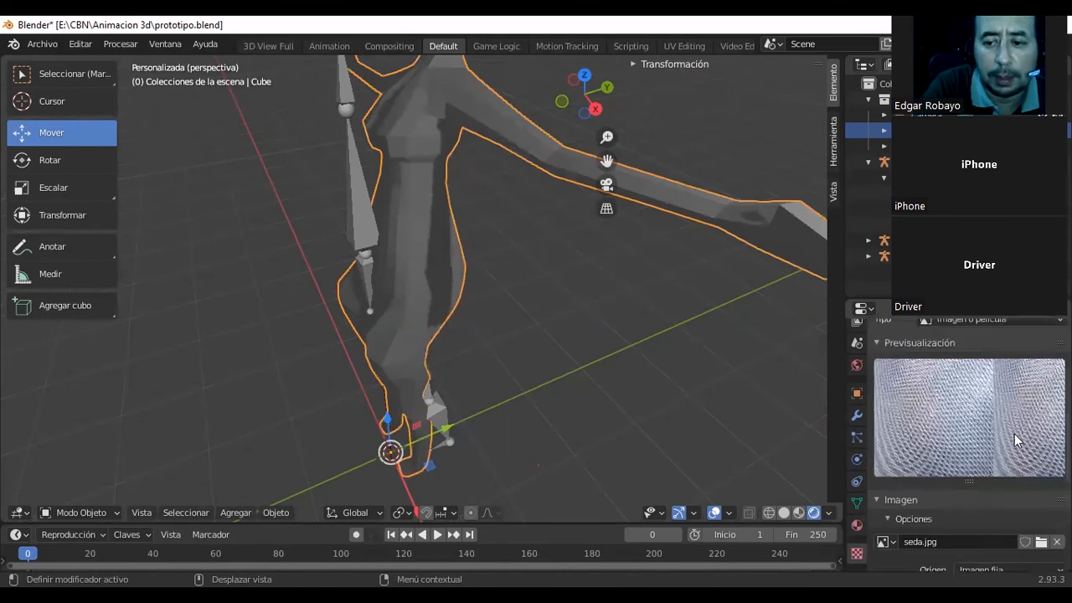
Collapse and reopen the brush texture's preview and image sections, and examine the seda.jpg source and color space options.
click(900, 432)
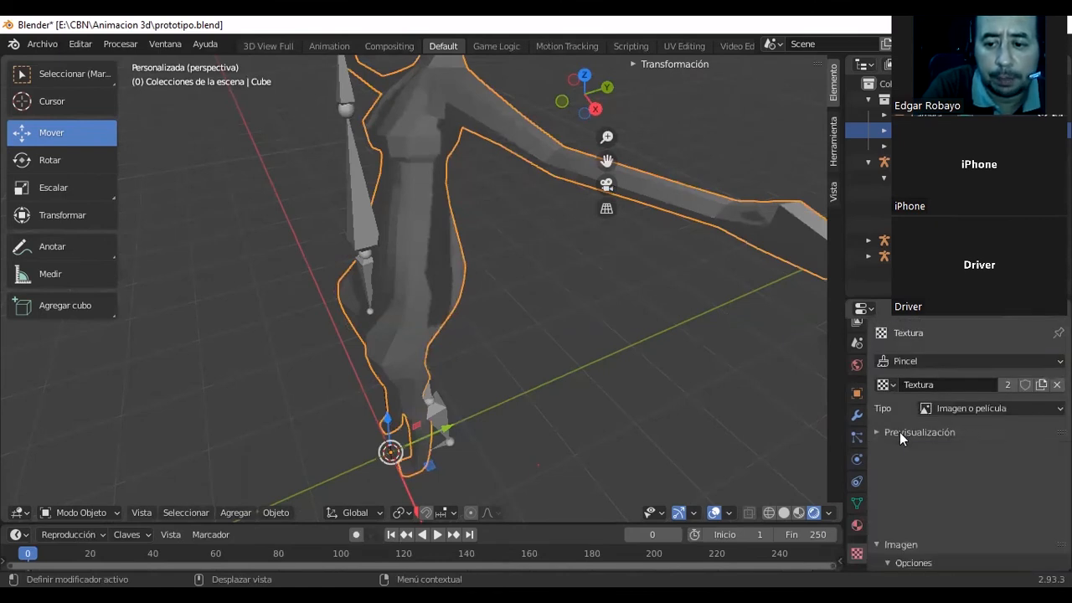
click(900, 432)
scroll(907, 434, down, 1)
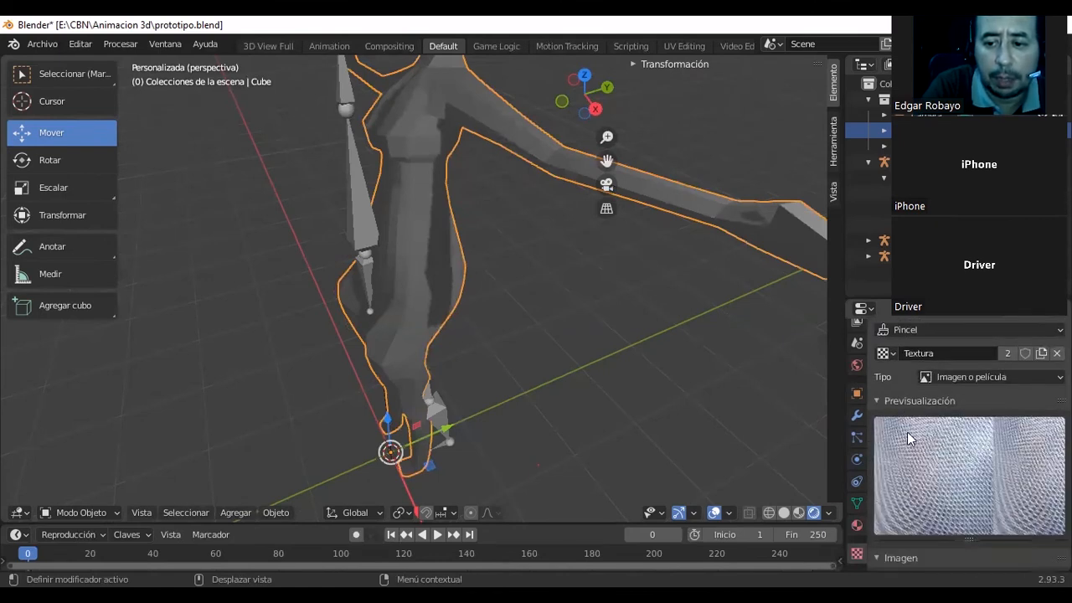
scroll(907, 431, down, 3)
click(905, 466)
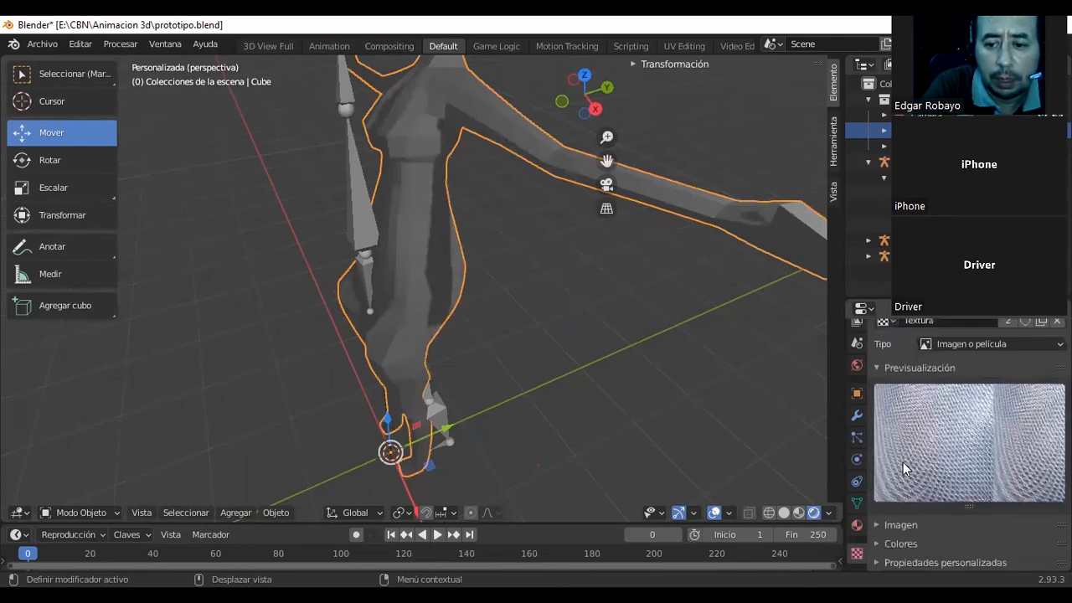
click(915, 525)
scroll(913, 502, down, 5)
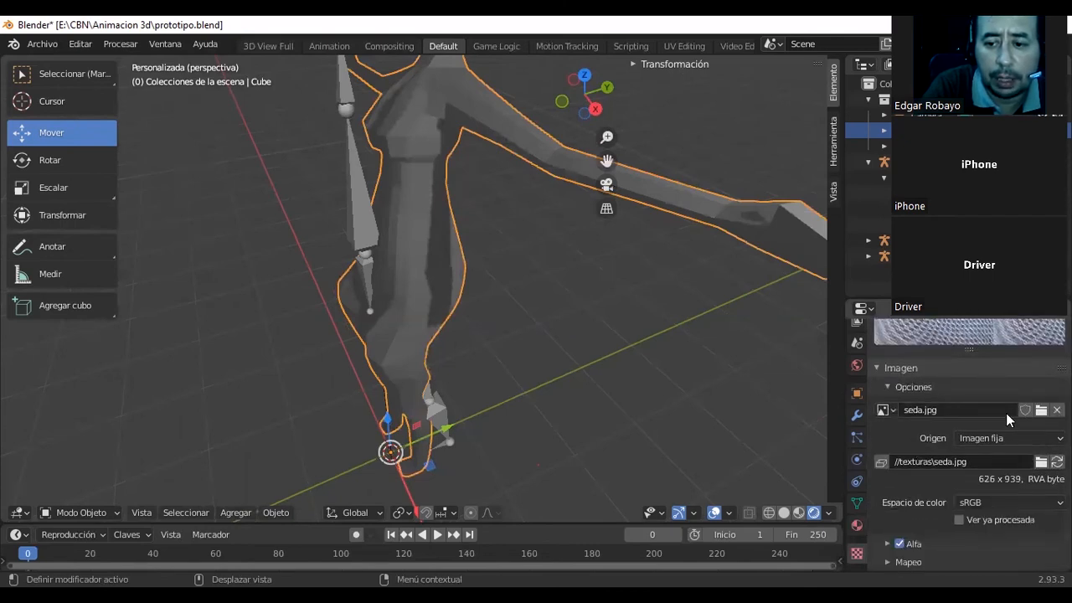
Try dorina.jpg.002 as the brush texture's image and switch back to seda.jpg.
click(890, 411)
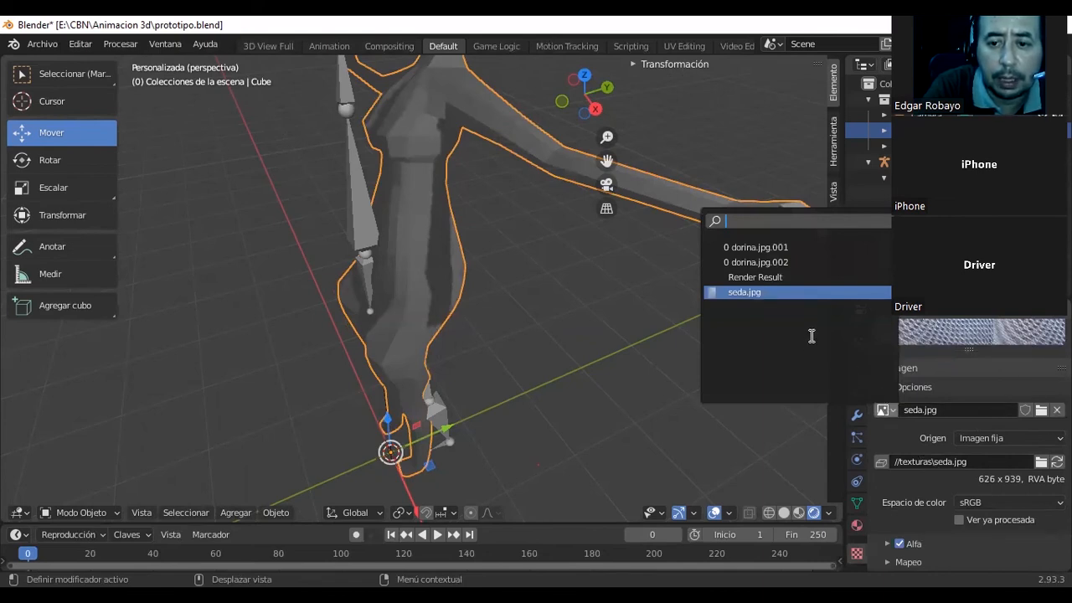
click(802, 255)
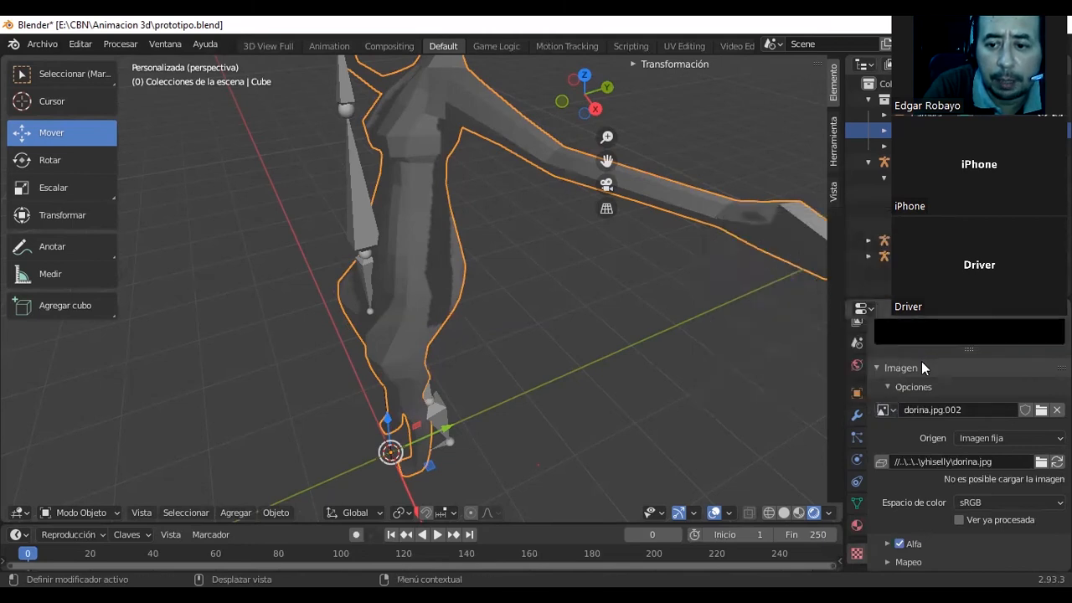
scroll(921, 361, up, 2)
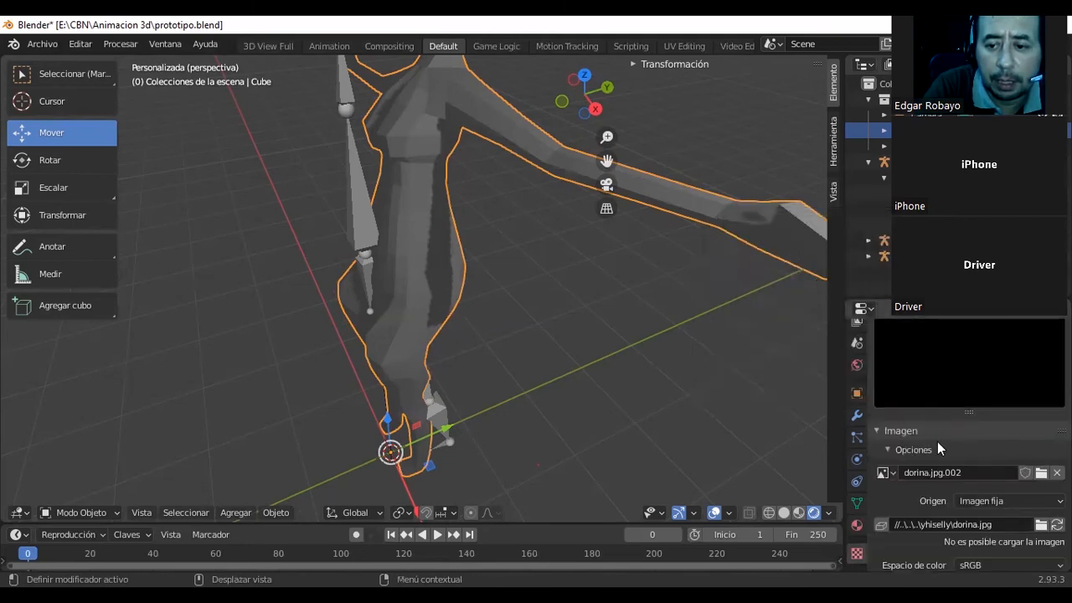
click(893, 472)
click(804, 357)
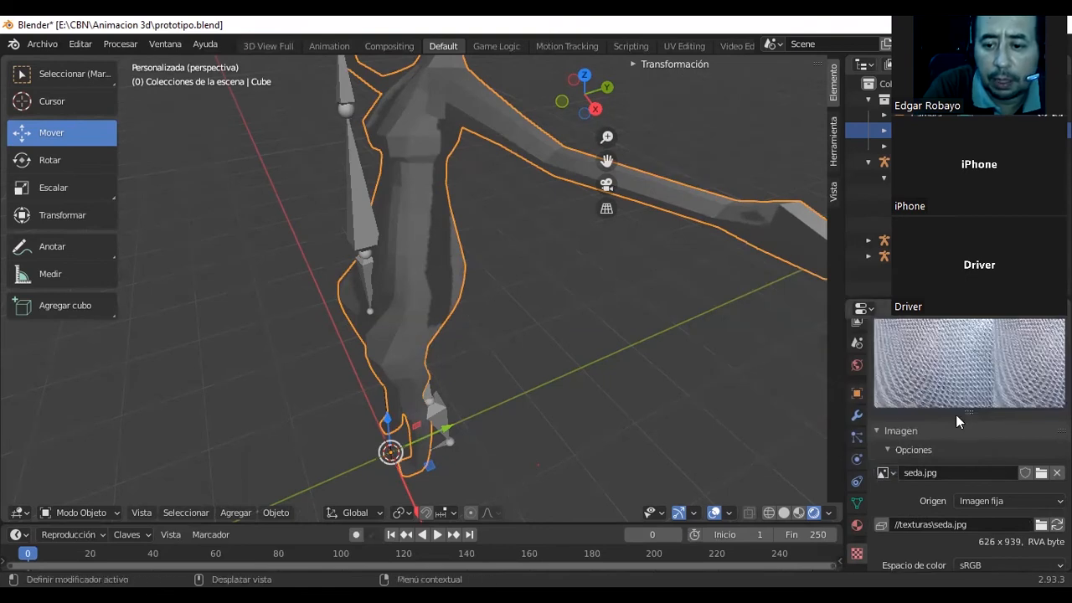
Expand the color settings of the seda.jpg brush texture and look over its mapping, sampling and color options.
scroll(956, 414, down, 4)
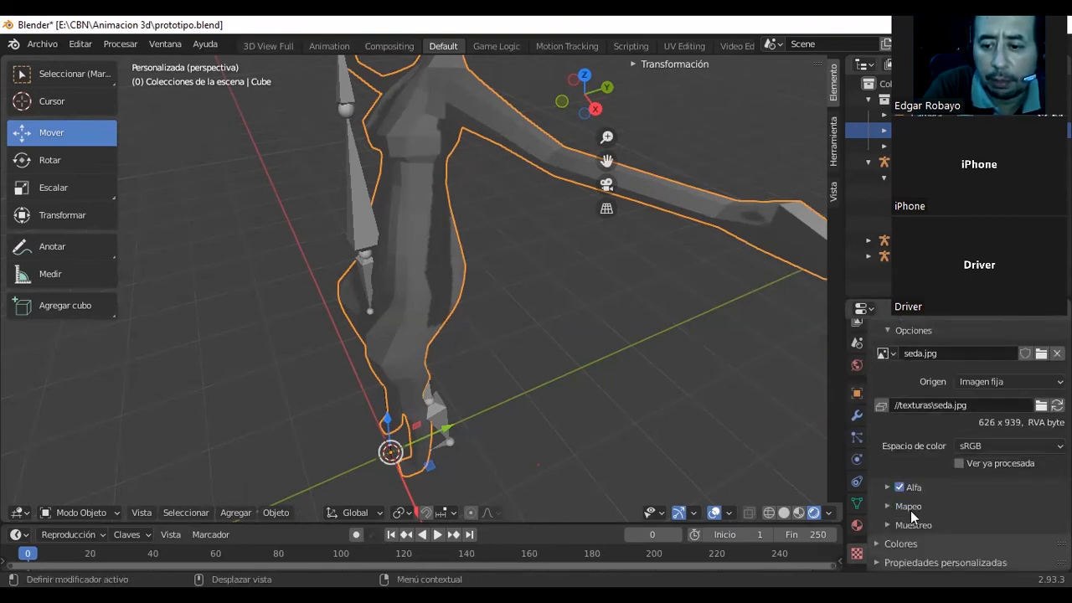
click(907, 546)
scroll(909, 542, down, 5)
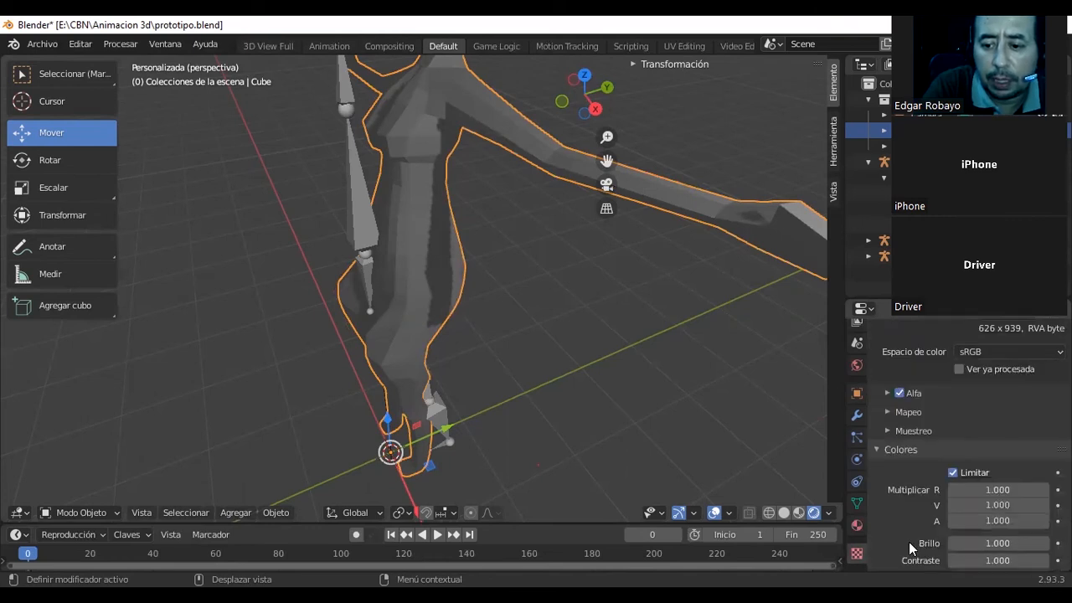
scroll(915, 528, up, 10)
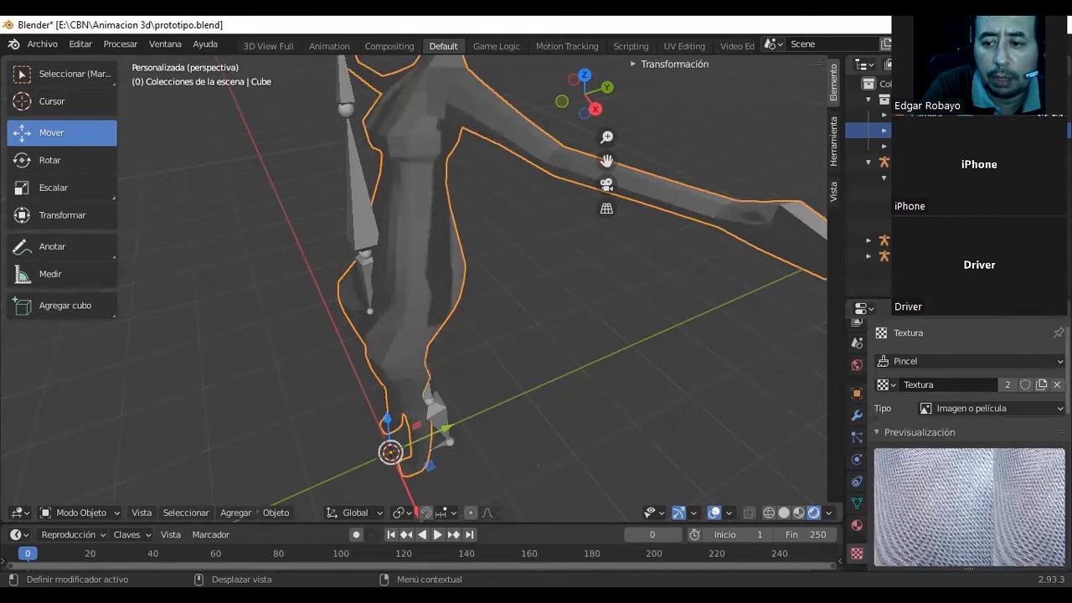
click(921, 361)
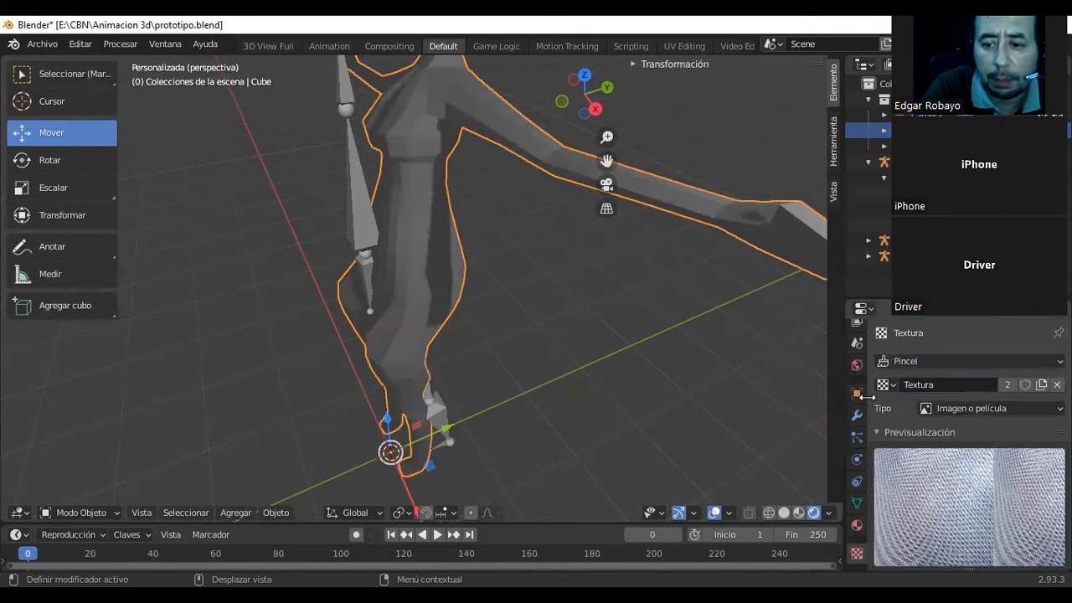
Switch the character mesh to Vertex Paint mode and display the viewport in solid shading.
click(114, 513)
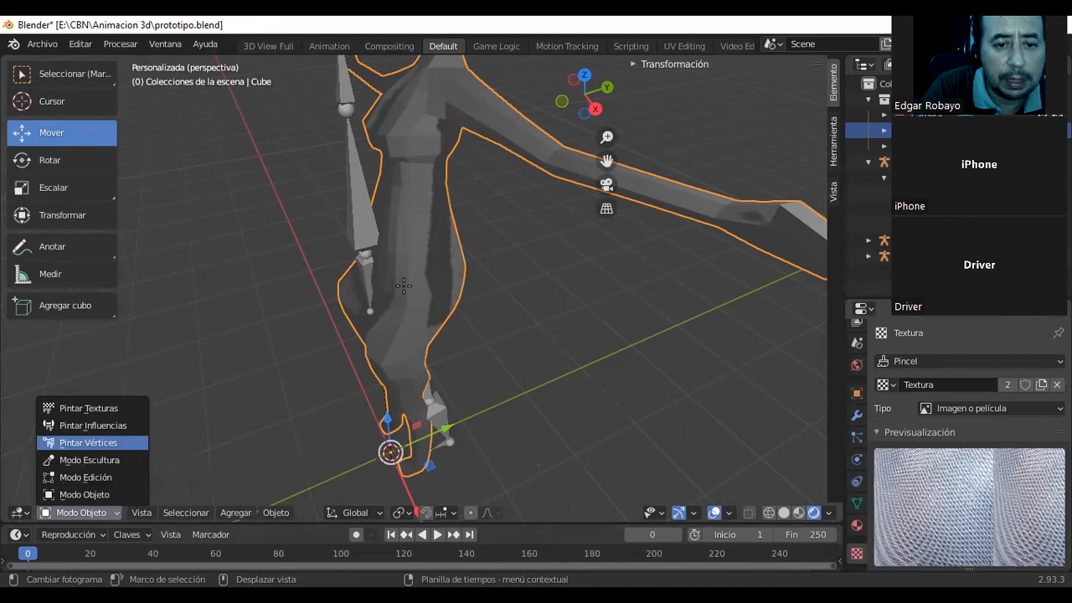
key(Return)
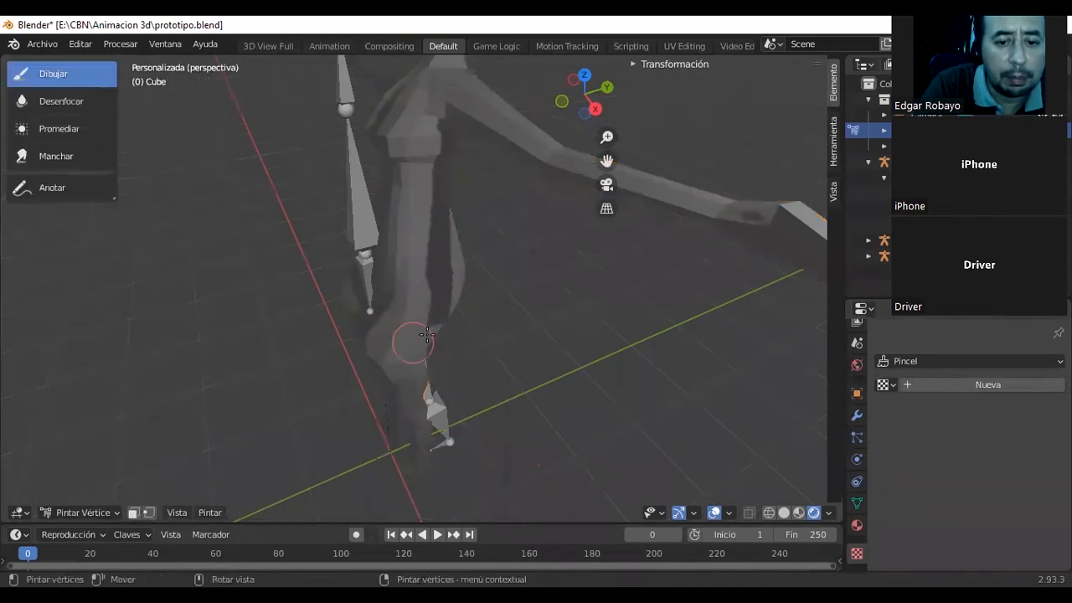
click(783, 512)
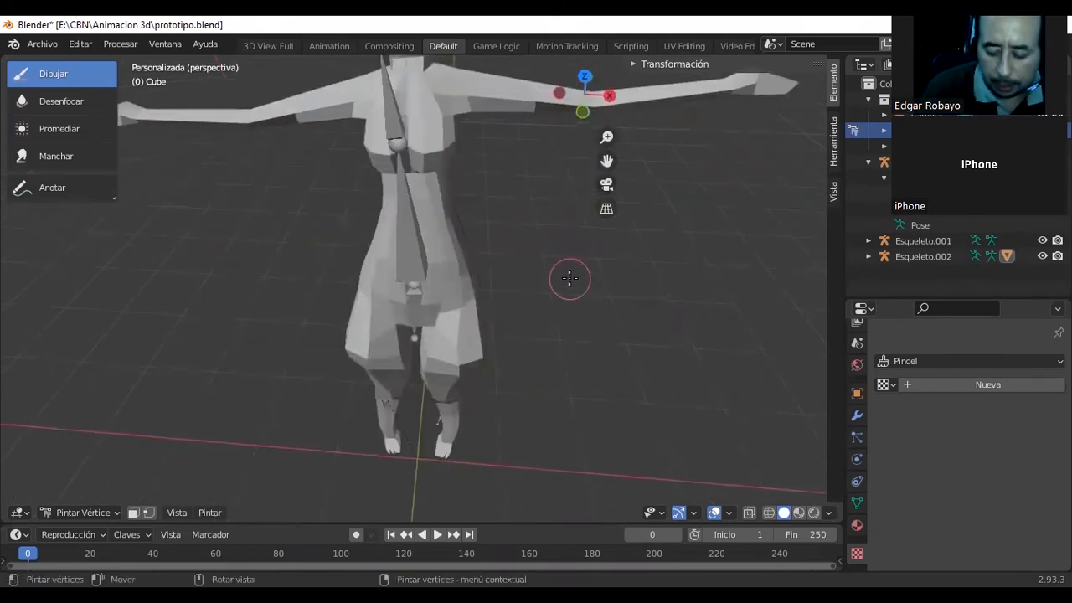
Examine the character from the top, bottom, side and front orthographic views and from a slightly rotated perspective.
key(KP_4)
key(KP_7)
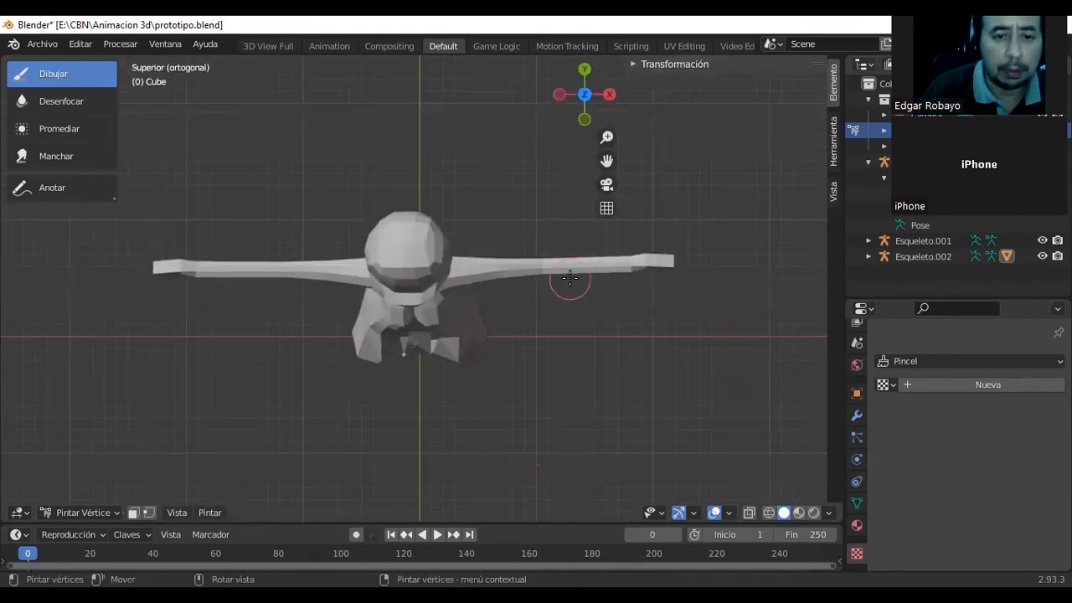
key(ctrl+KP_7)
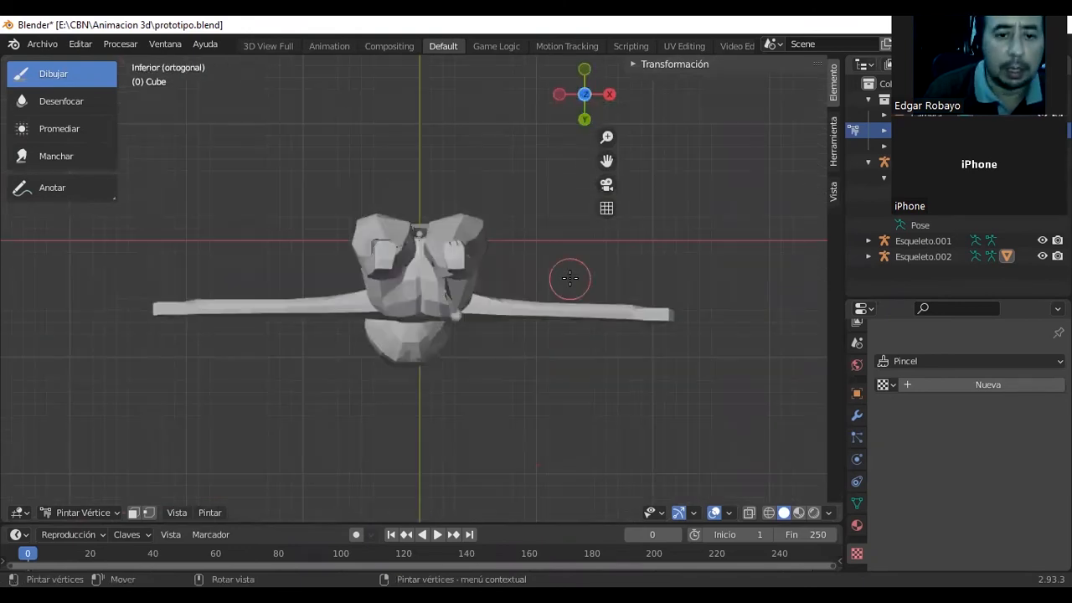
key(KP_3)
key(KP_1)
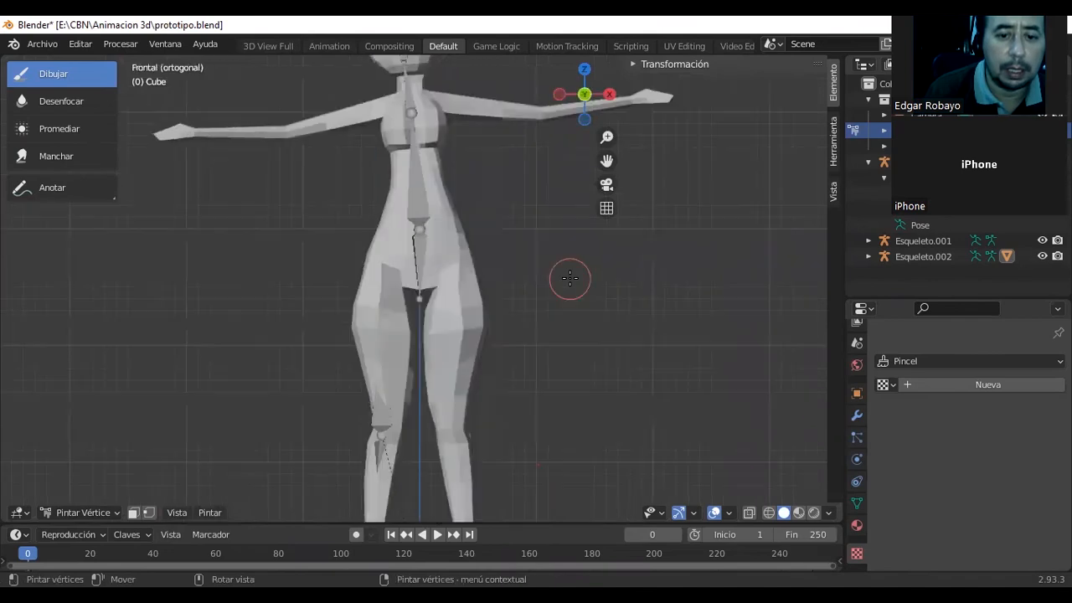
key(KP_8)
key(KP_4)
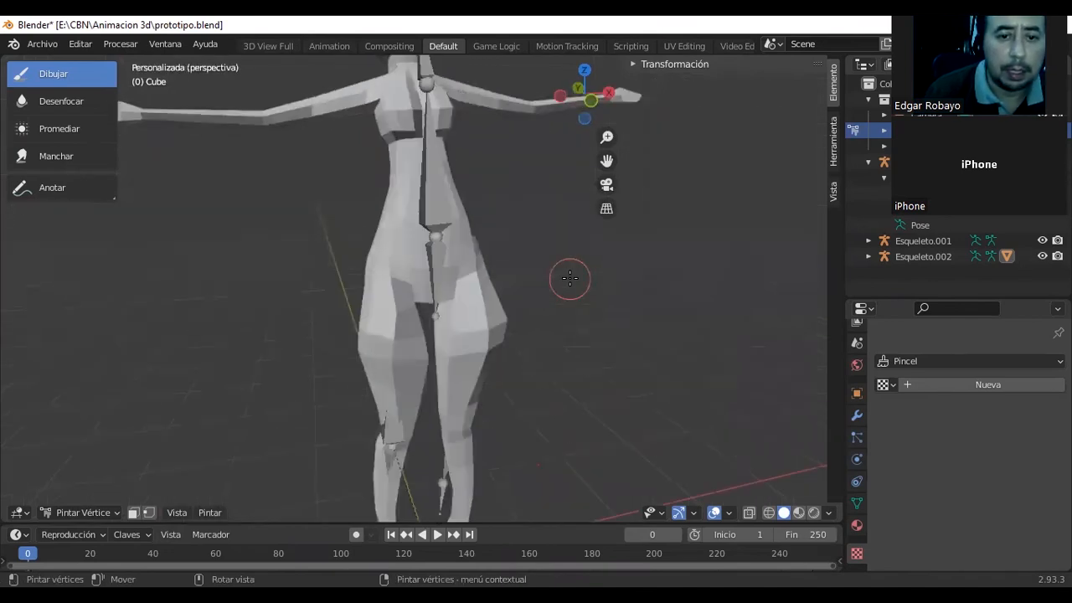
key(KP_1)
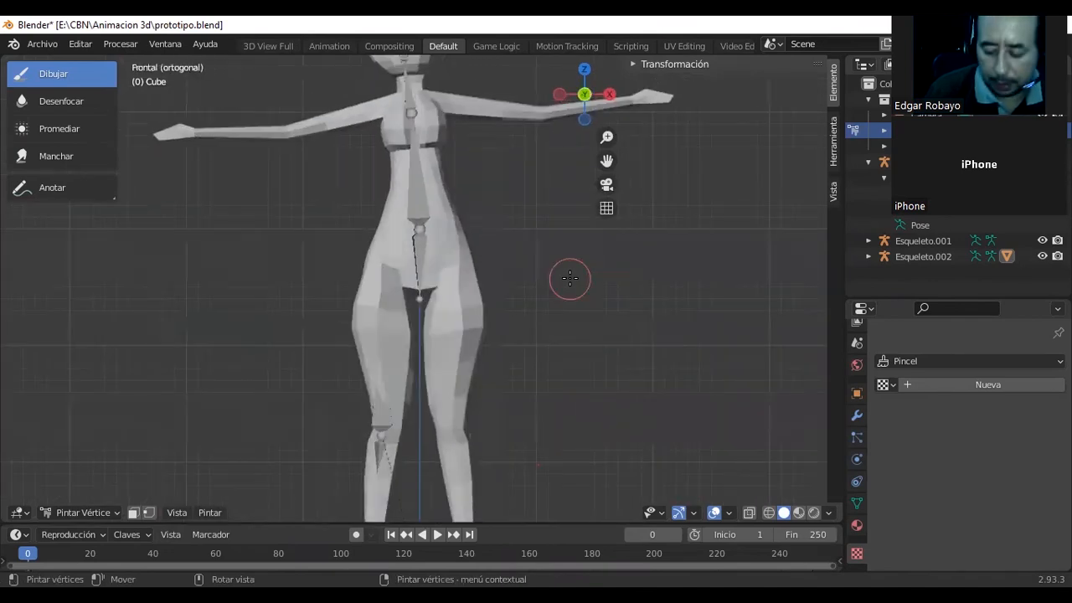
key(KP_7)
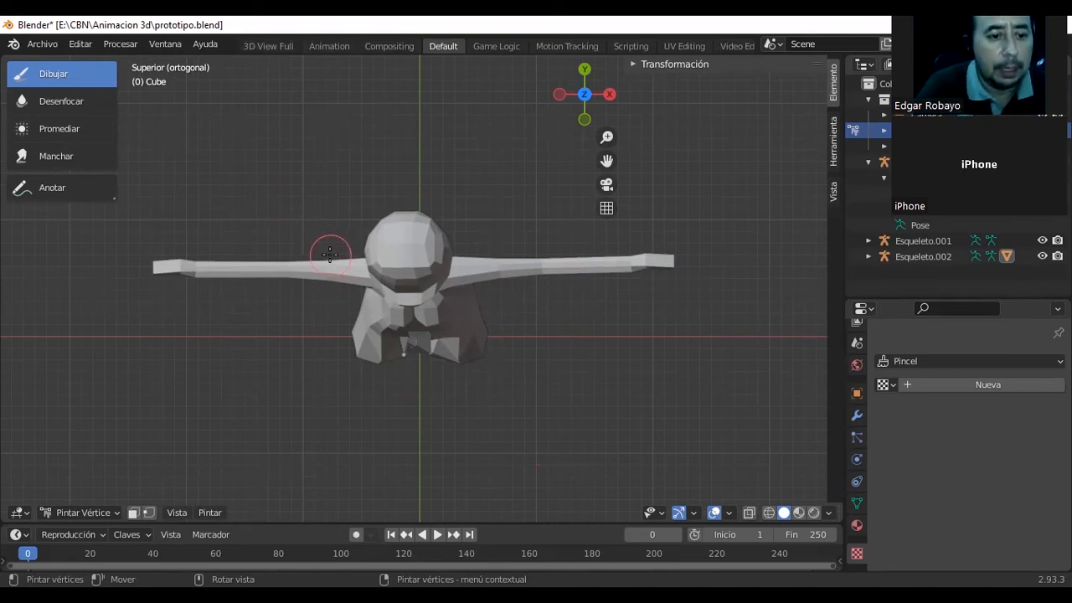
Return the character mesh to Object Mode and add a NURBS surface at the 3D cursor.
click(224, 534)
click(111, 514)
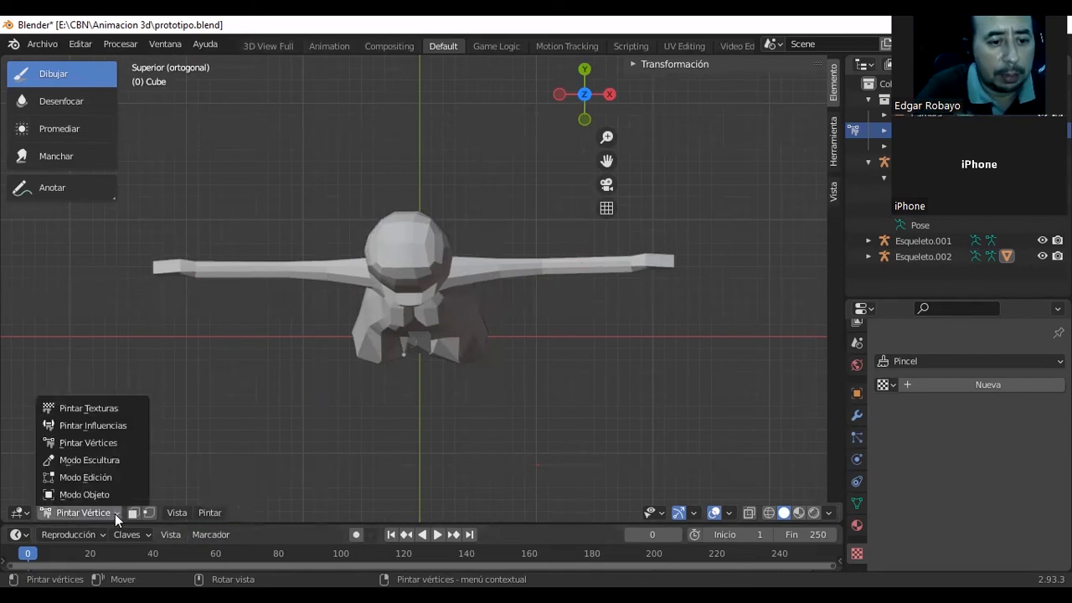
click(103, 493)
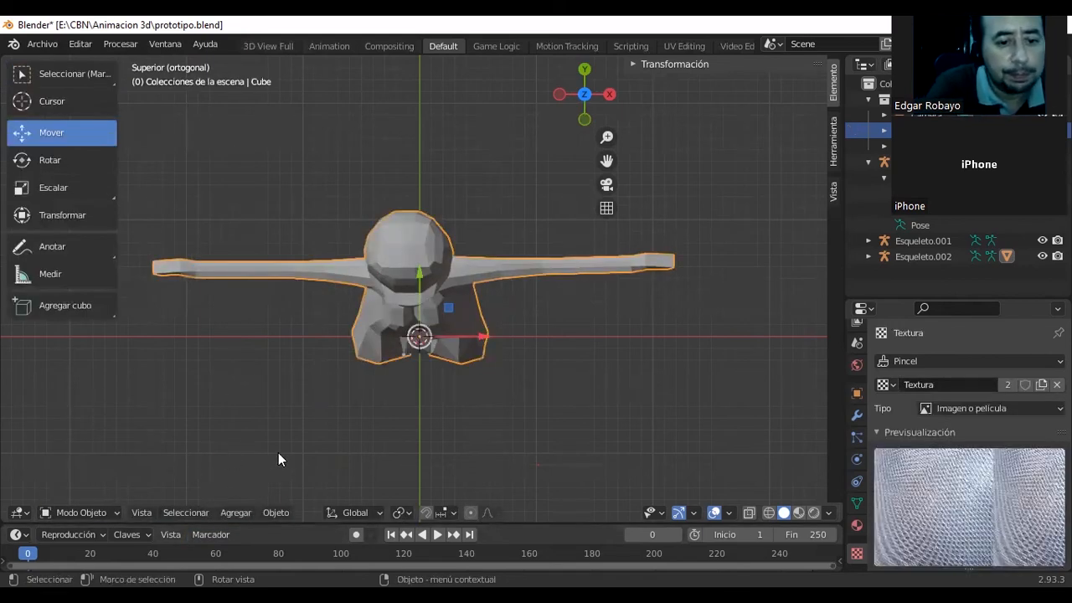
click(235, 513)
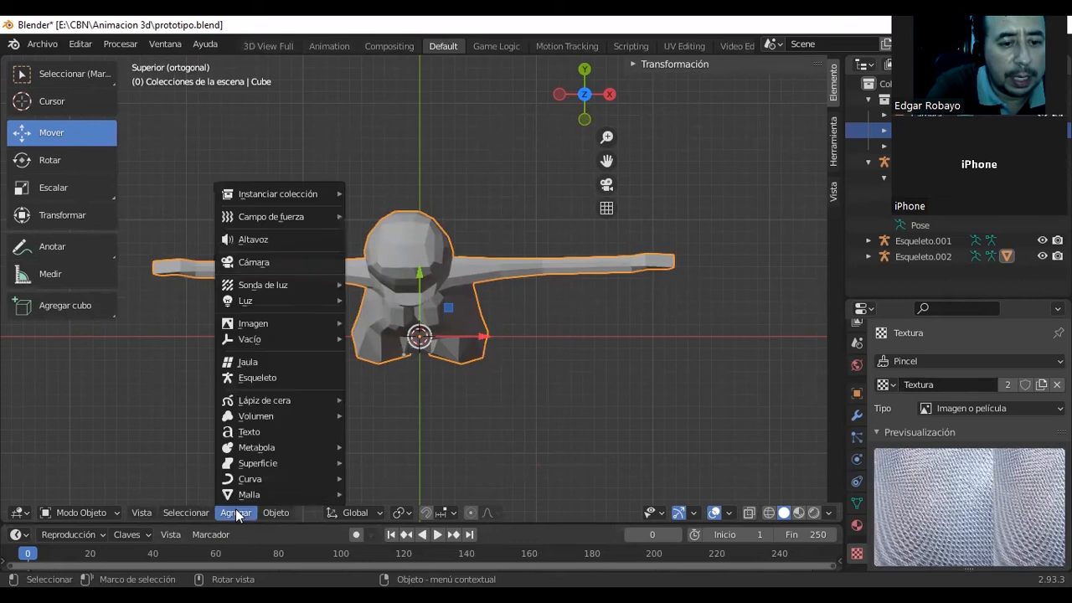
mouse_move(308, 400)
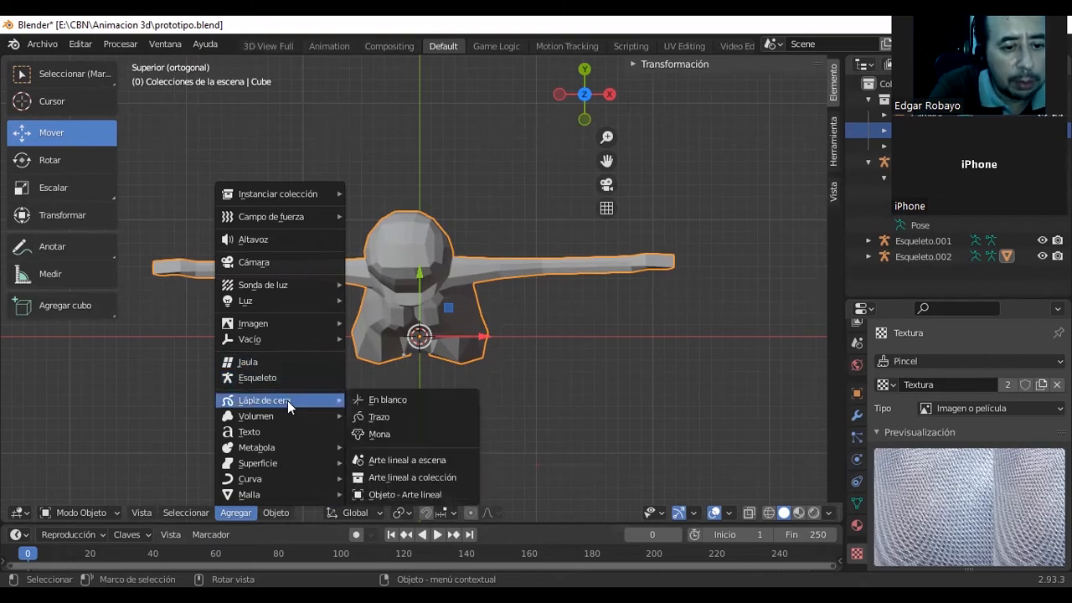
mouse_move(295, 493)
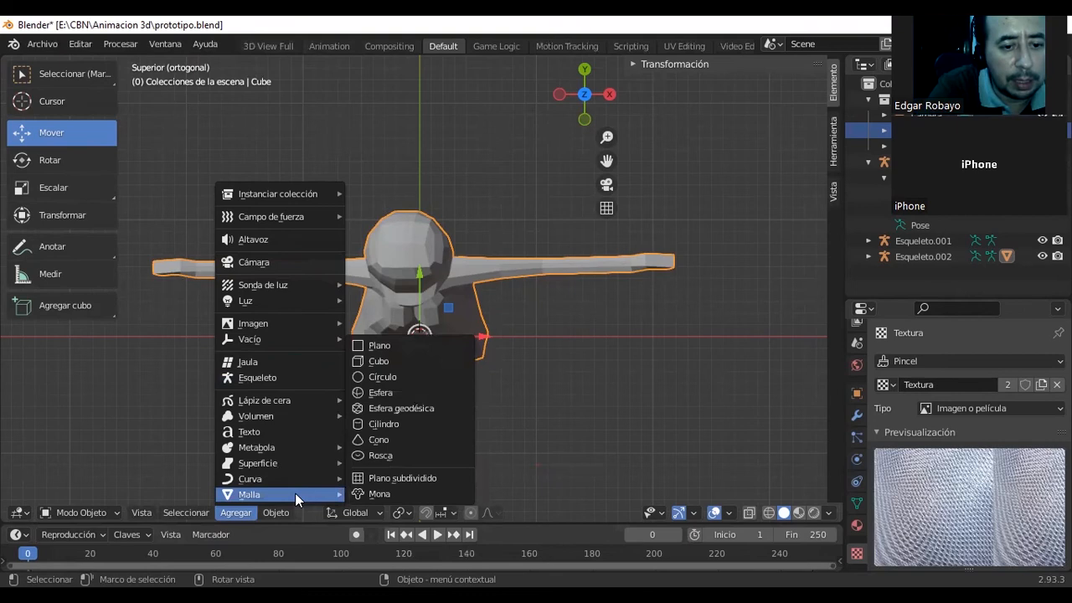
mouse_move(295, 447)
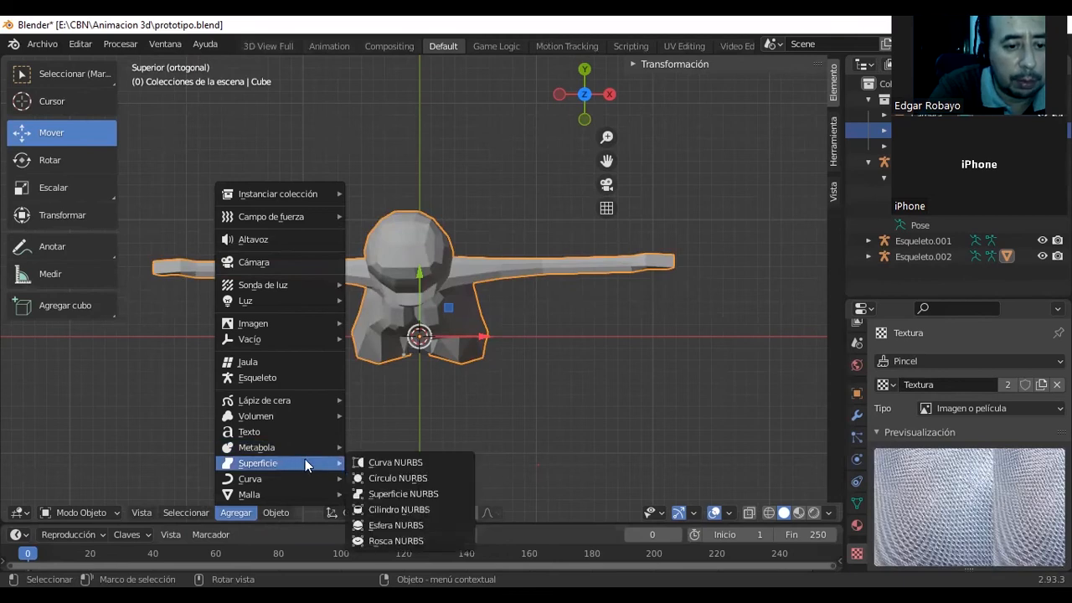
click(397, 496)
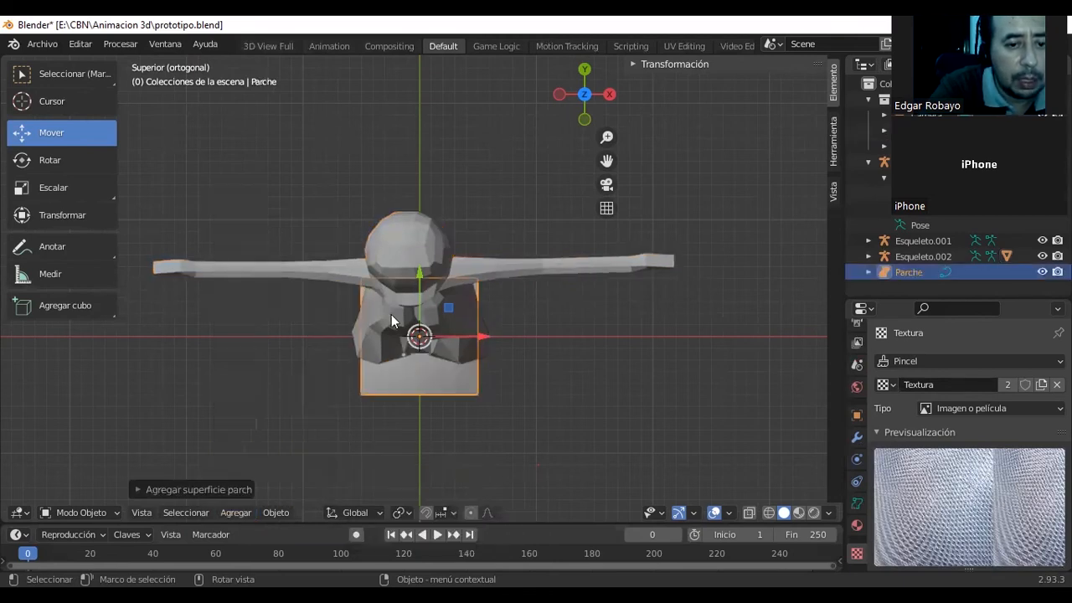
Lower the NURBS surface along the Z axis to the level of the character's feet.
middle_drag(437, 307, 289, 161)
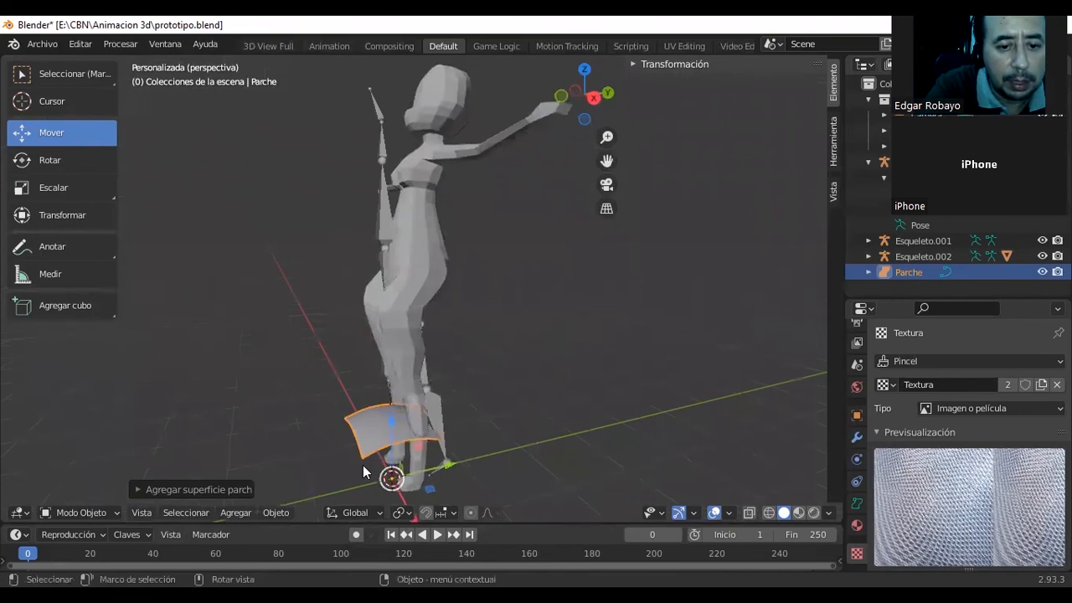
drag(388, 423, 417, 471)
middle_drag(444, 459, 390, 442)
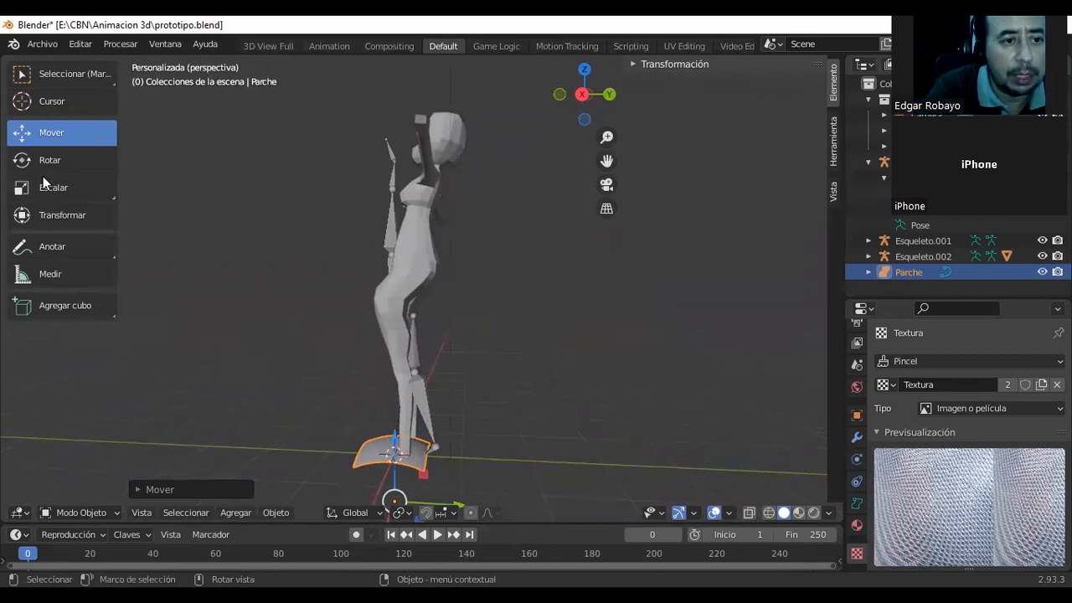
Scale the NURBS surface along Y and X into a wide floor and lower it slightly beneath the character's feet.
click(74, 193)
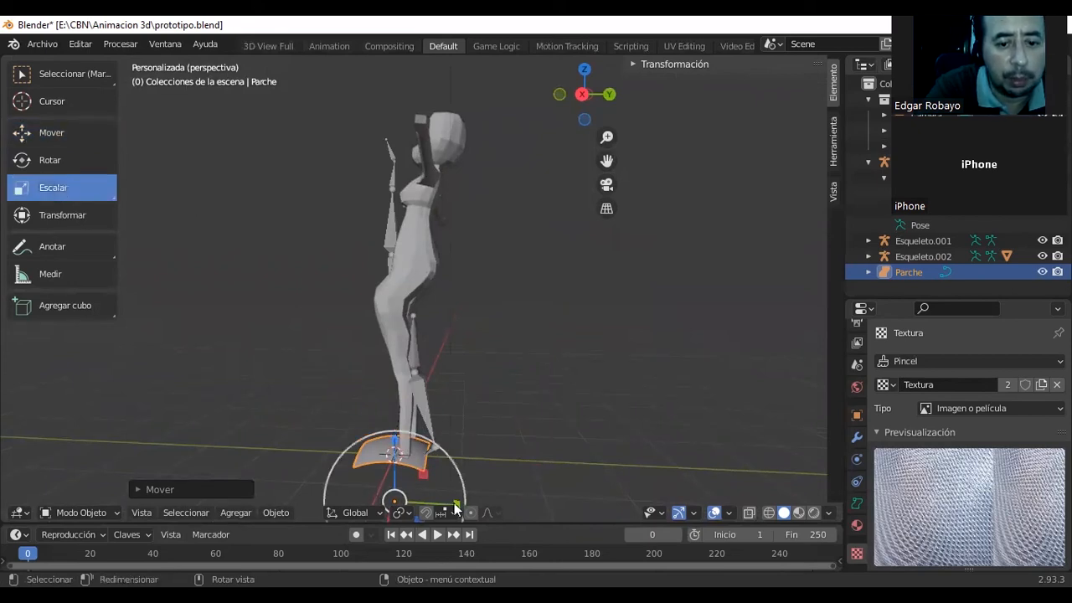
key(s)
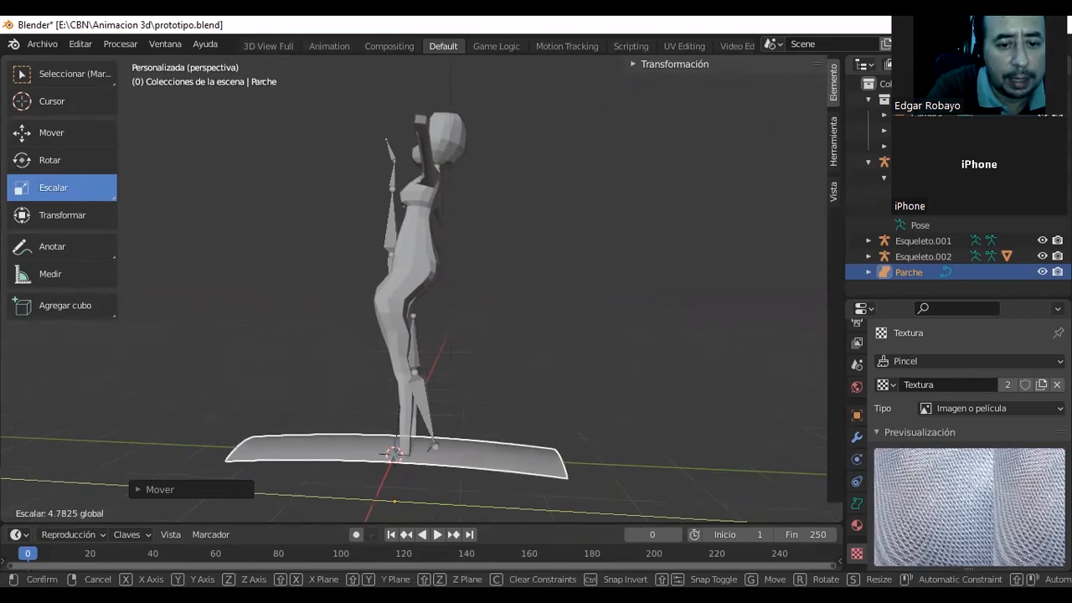
click(562, 393)
middle_drag(561, 393, 806, 427)
drag(483, 460, 542, 427)
middle_drag(542, 427, 427, 397)
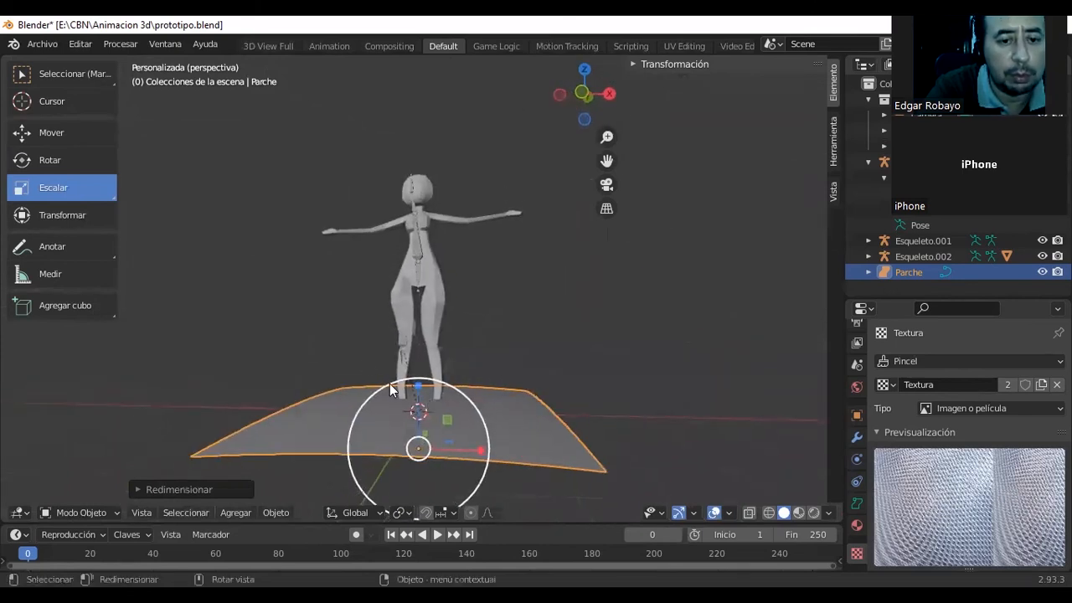
click(37, 135)
drag(418, 386, 421, 389)
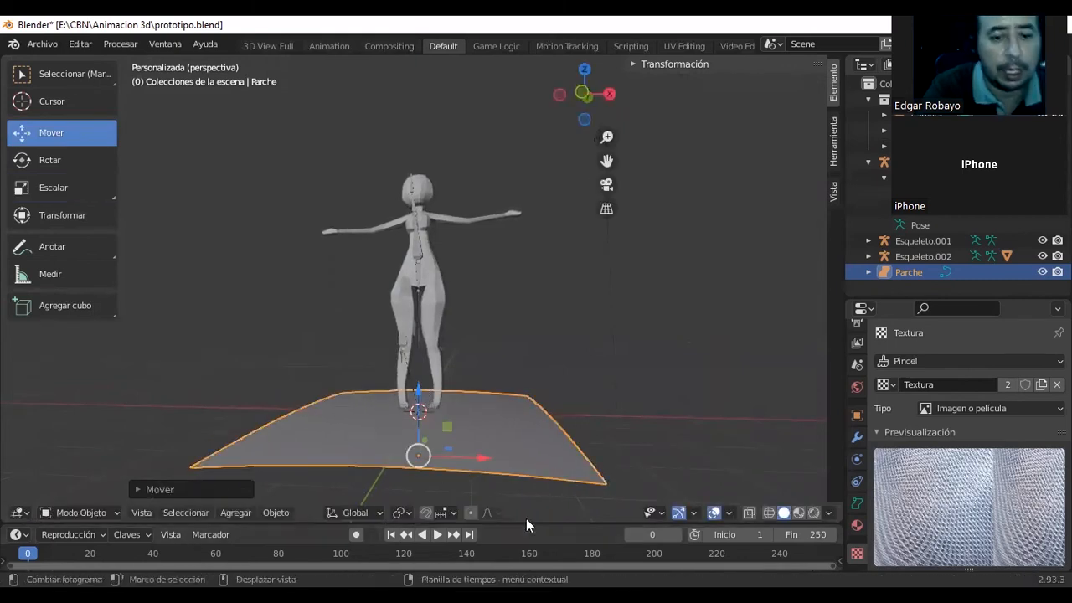
Enter Edit Mode on the floor surface and move one inner control point up, then slightly below its original height.
click(117, 513)
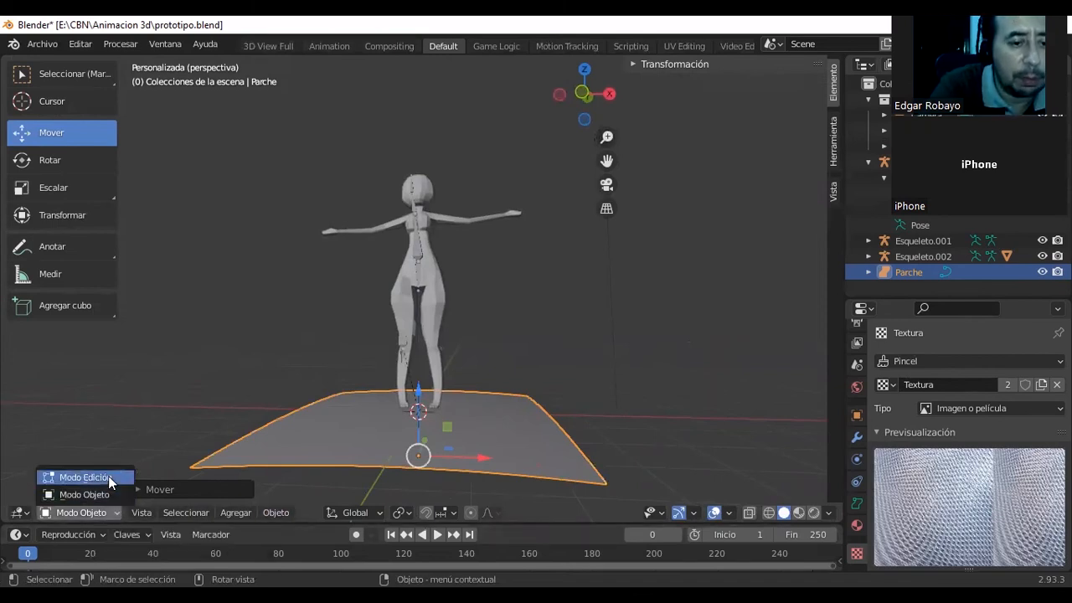
click(108, 477)
middle_drag(445, 455, 361, 470)
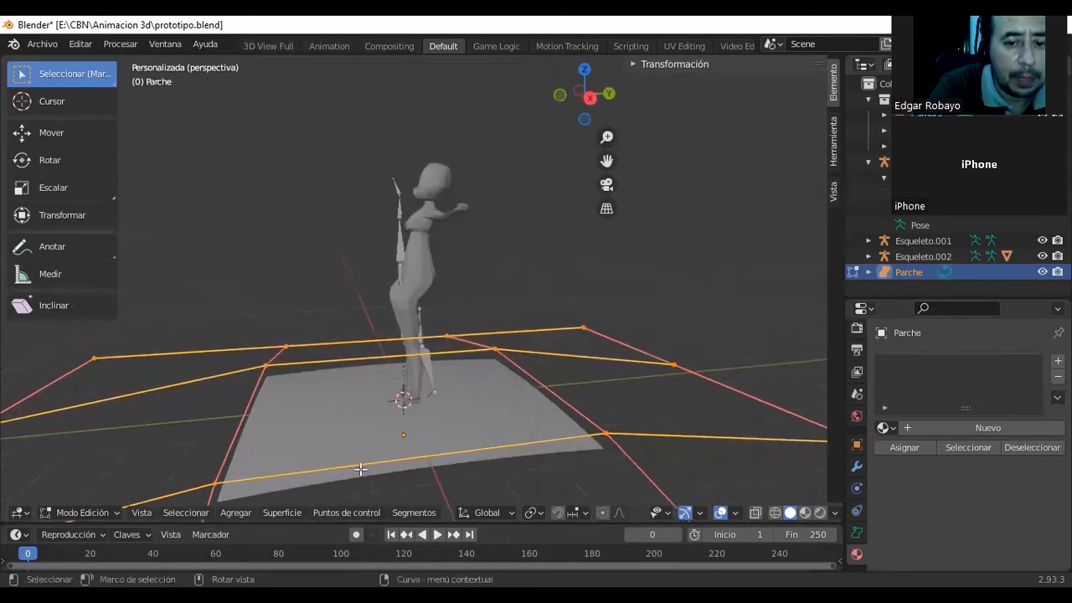
scroll(406, 451, down, 3)
scroll(407, 451, down, 2)
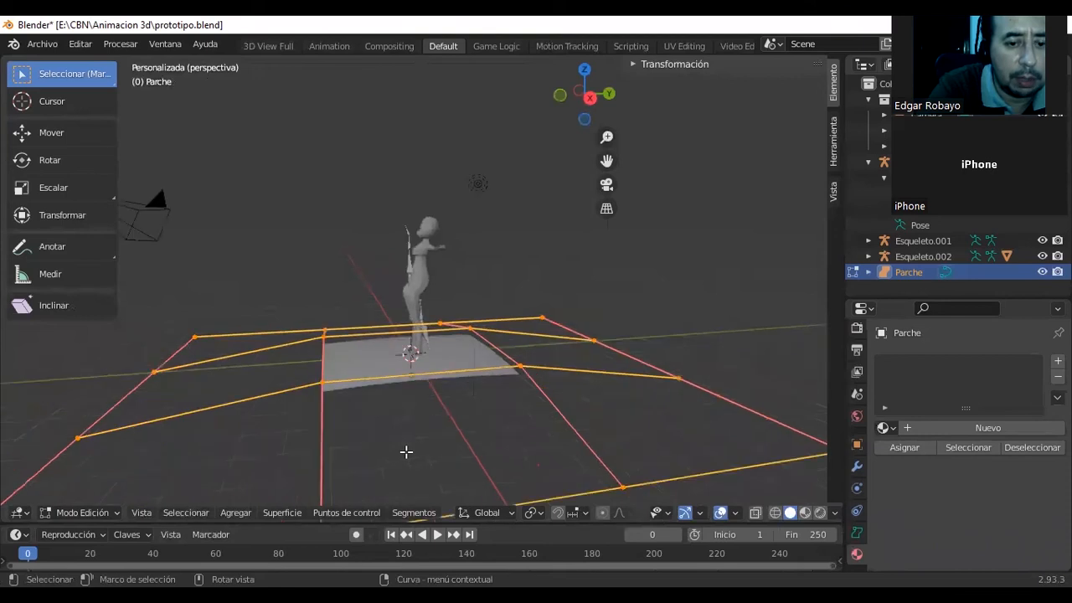
click(520, 366)
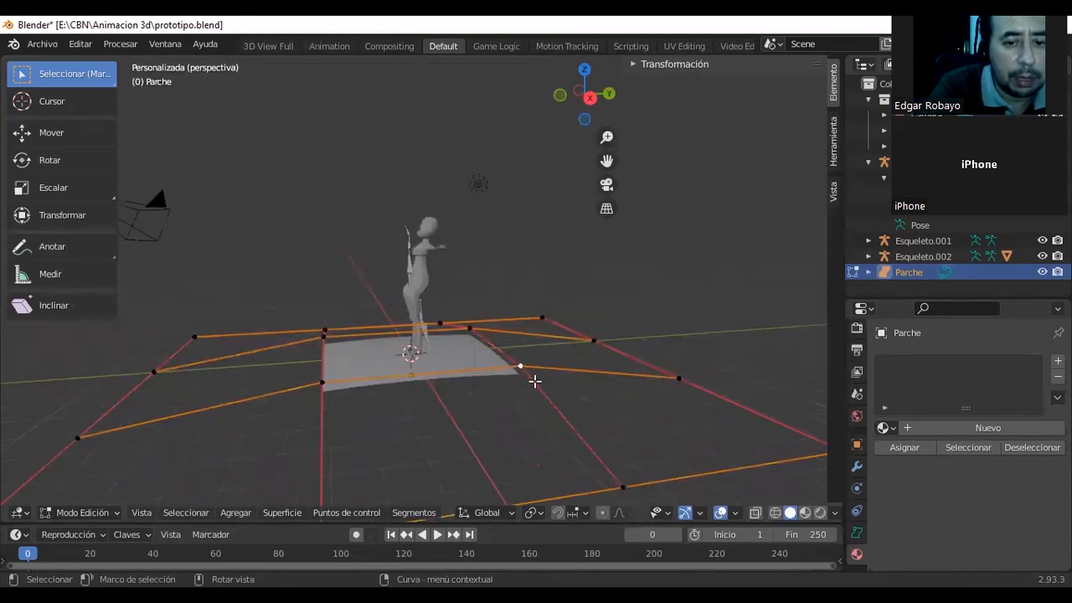
click(21, 134)
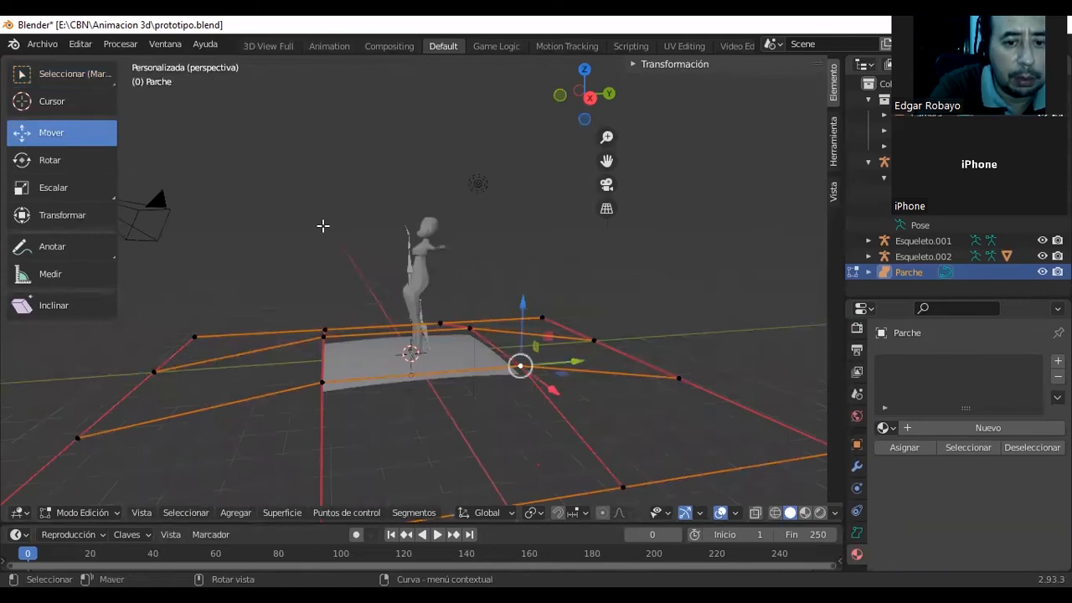
drag(523, 311, 531, 283)
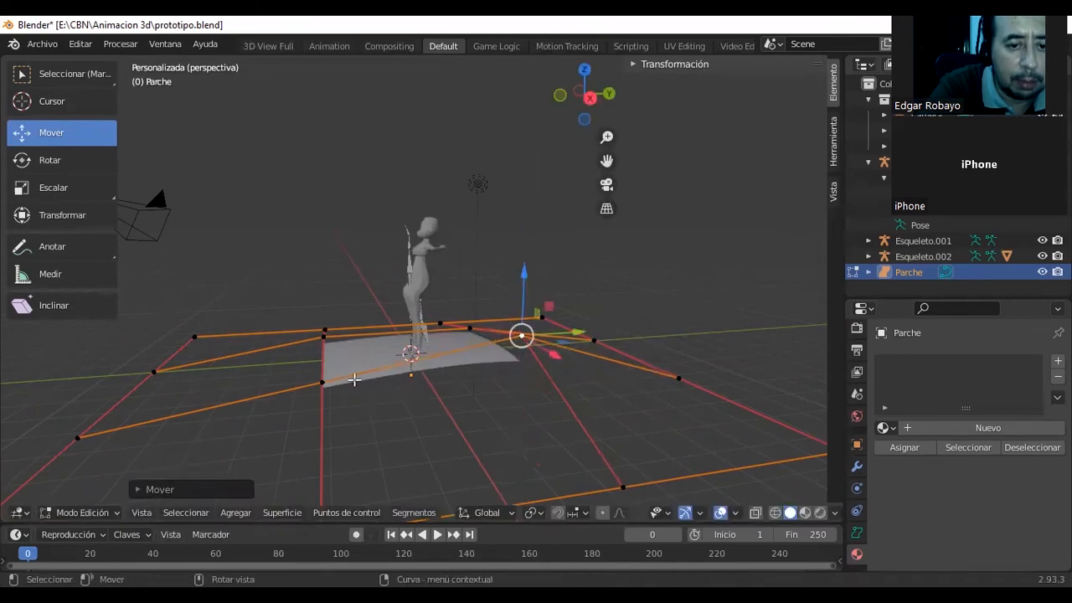
drag(525, 291, 519, 355)
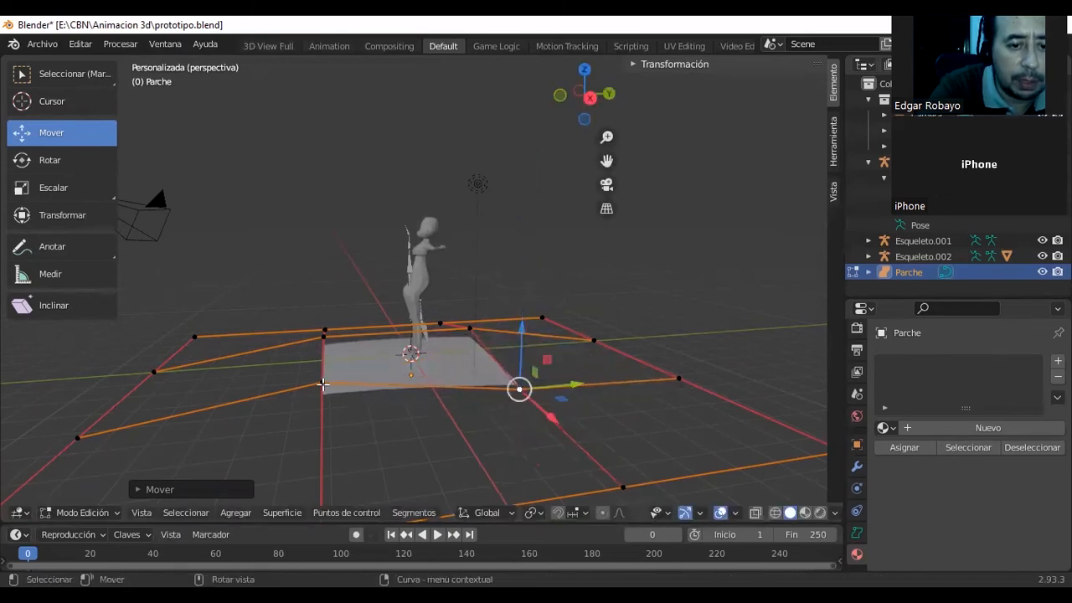
Lower the neighbouring inner control point along Z to flatten that side of the floor surface.
click(323, 383)
drag(318, 319, 336, 358)
middle_drag(360, 366, 509, 340)
drag(509, 340, 509, 316)
scroll(494, 414, down, 2)
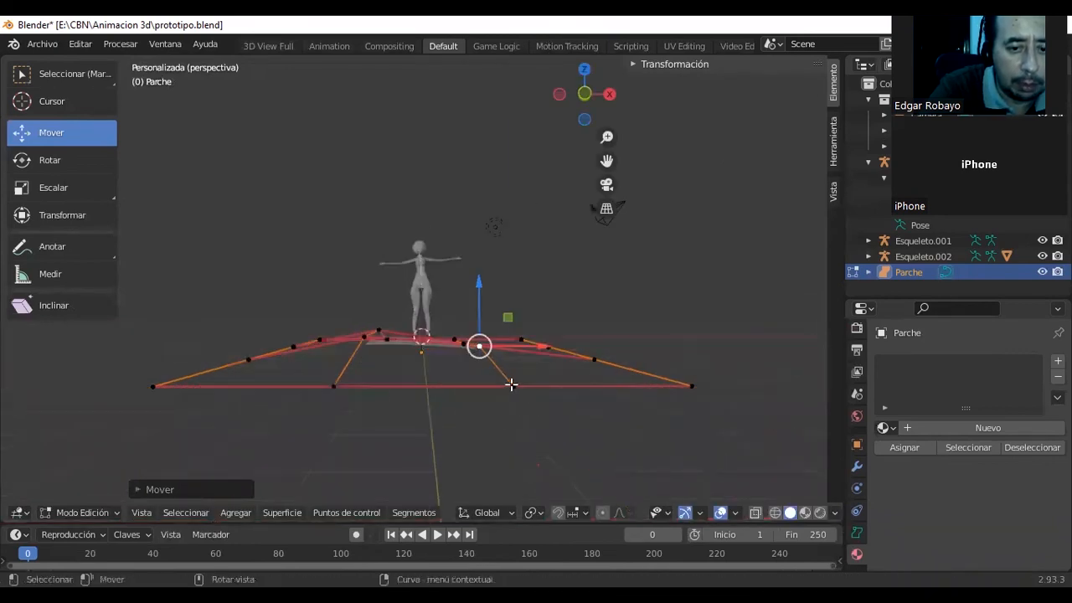
Adjust the heights of the two middle control points on the floor surface's front edge.
key(ctrl+z)
drag(509, 332, 508, 316)
middle_drag(508, 317, 507, 352)
click(341, 470)
drag(341, 423, 323, 395)
Adjust the height of the second control point from the front on the floor surface's left edge.
click(261, 377)
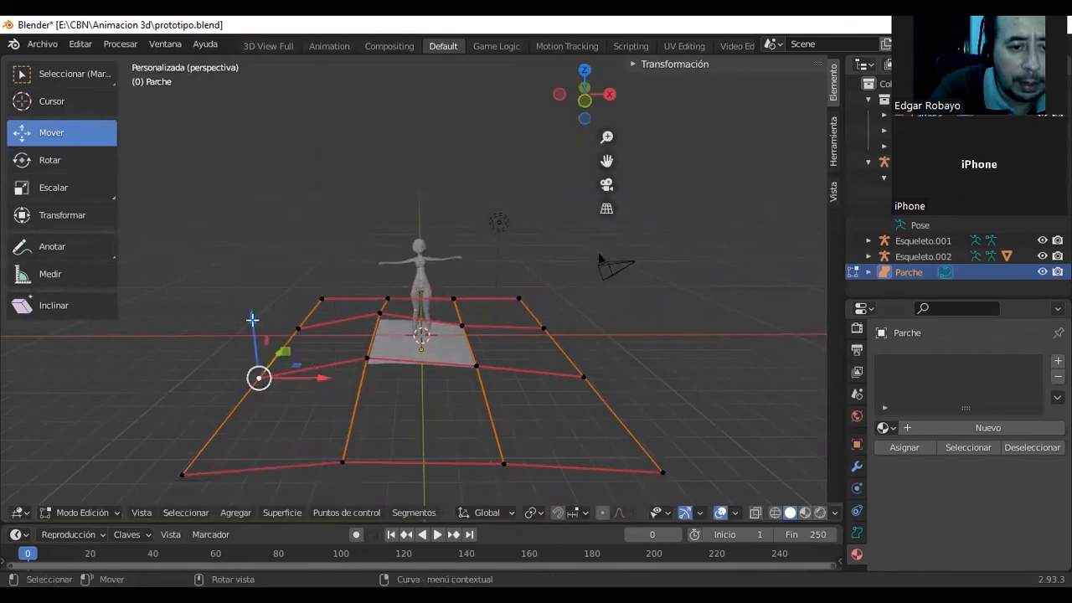
drag(252, 311, 358, 369)
mouse_move(358, 370)
middle_down()
mouse_move(242, 428)
mouse_move(365, 376)
middle_up()
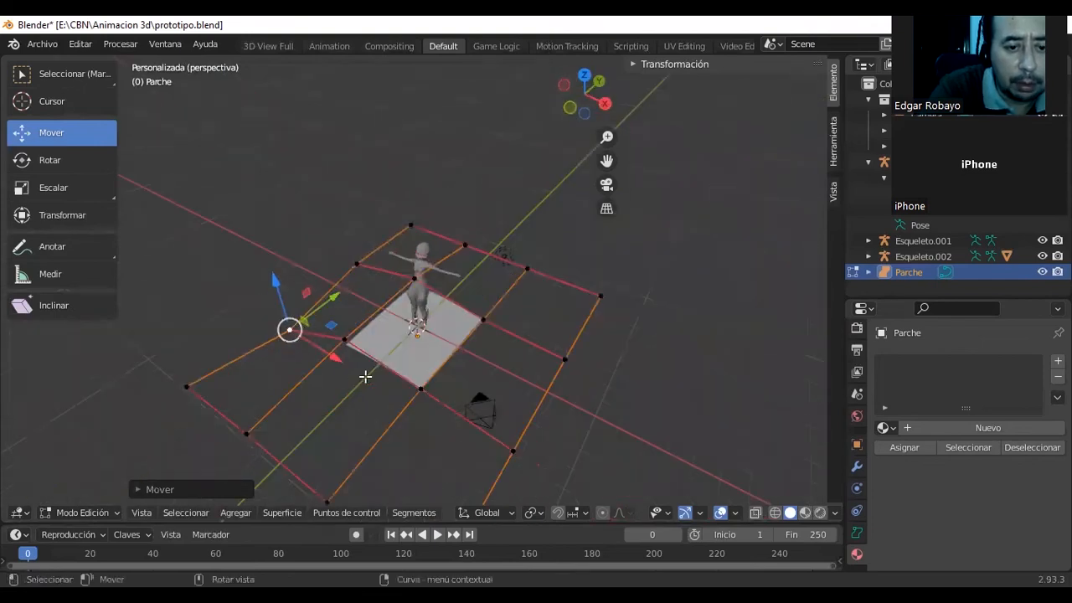
click(113, 512)
click(115, 495)
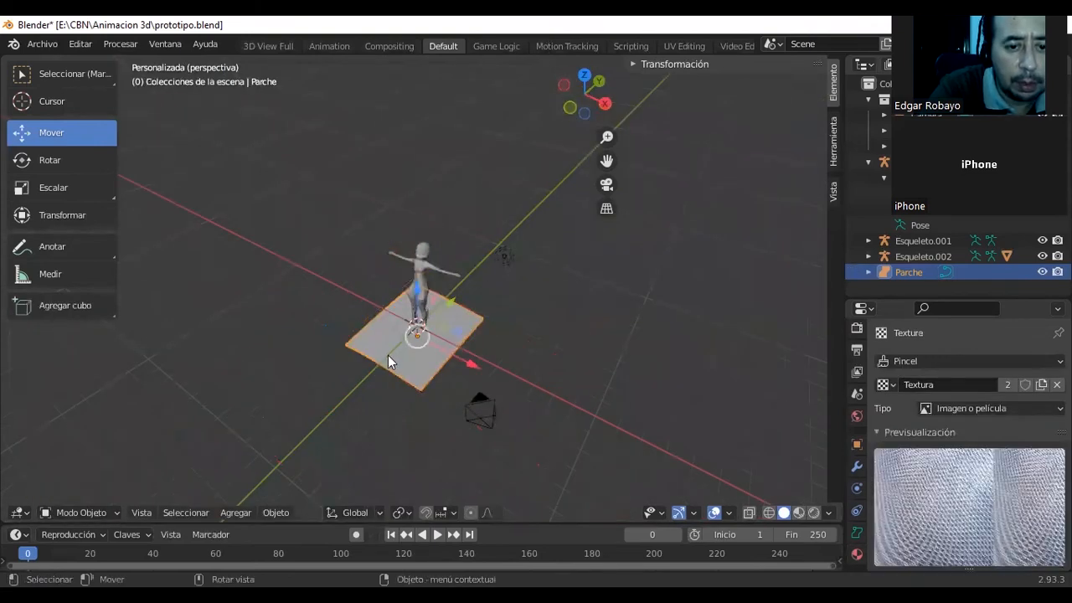
right_click(393, 358)
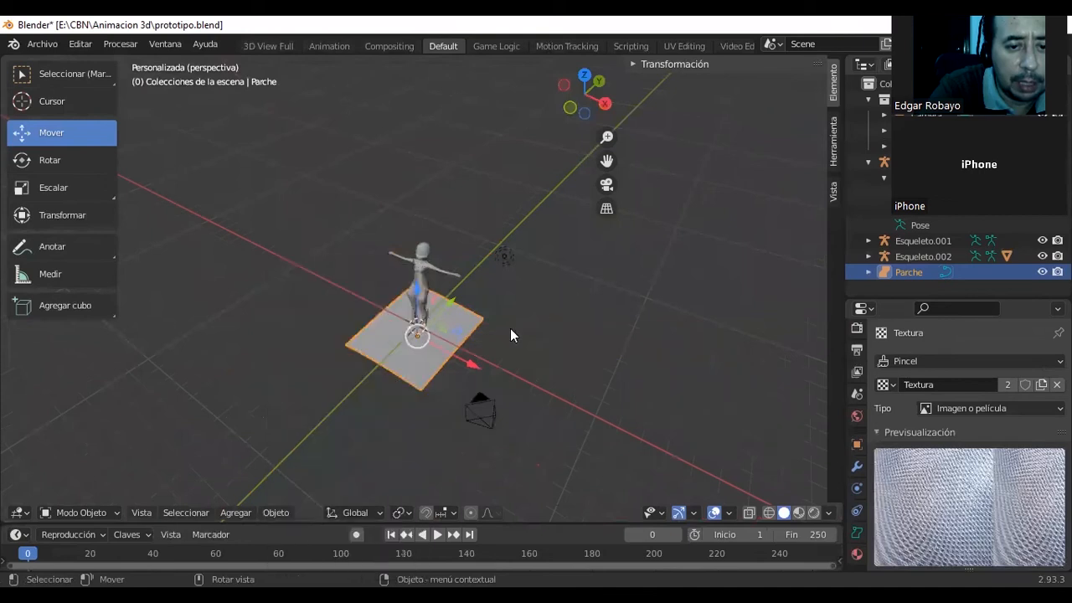
click(95, 517)
click(115, 480)
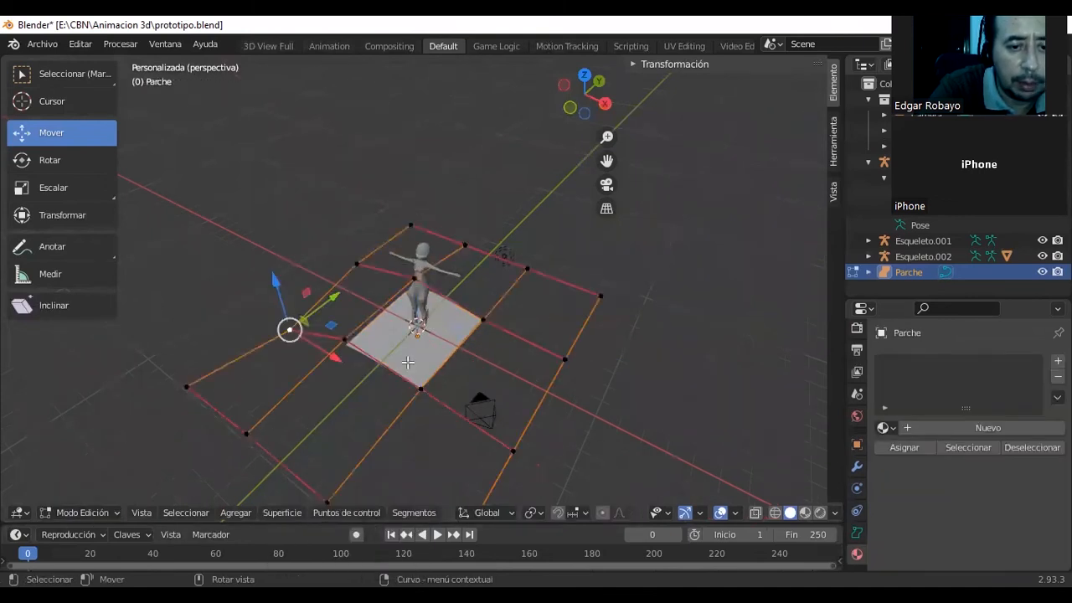
Try twice to subdivide the floor surface with the left edge's control point selected.
right_click(408, 369)
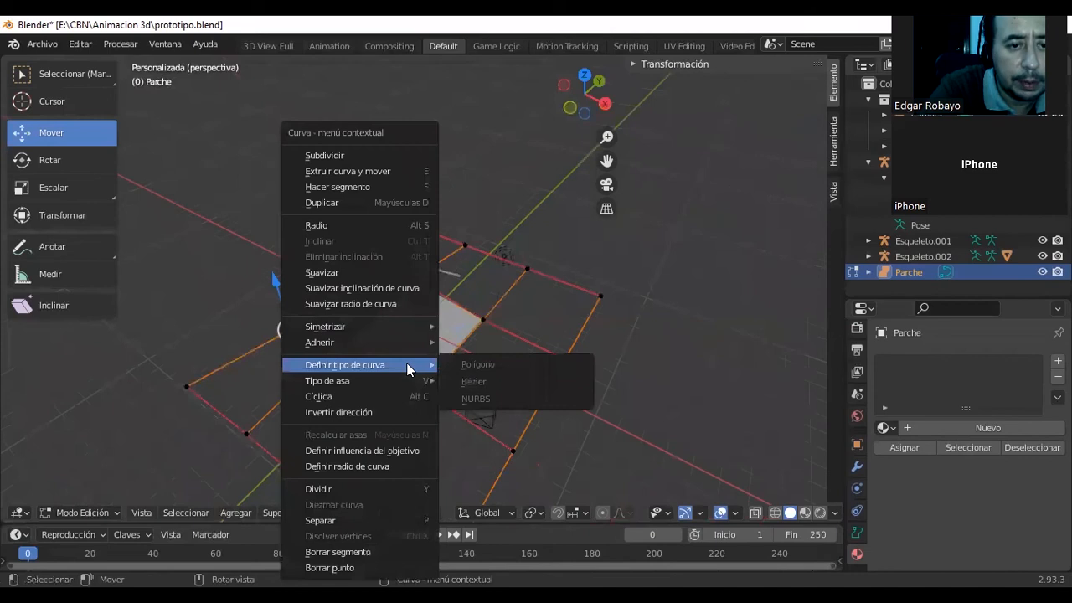
click(385, 159)
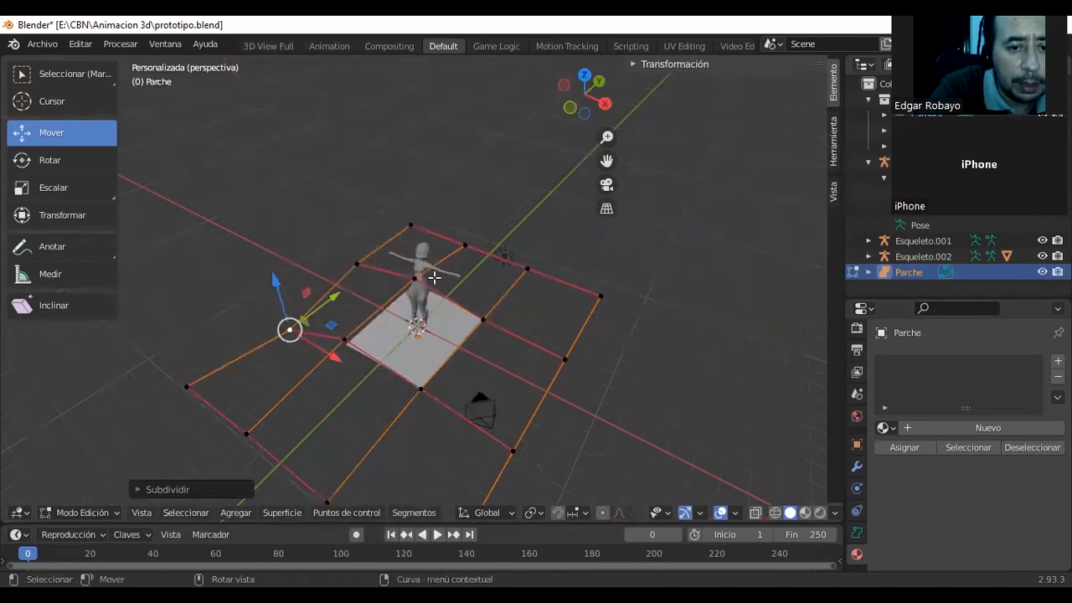
right_click(408, 360)
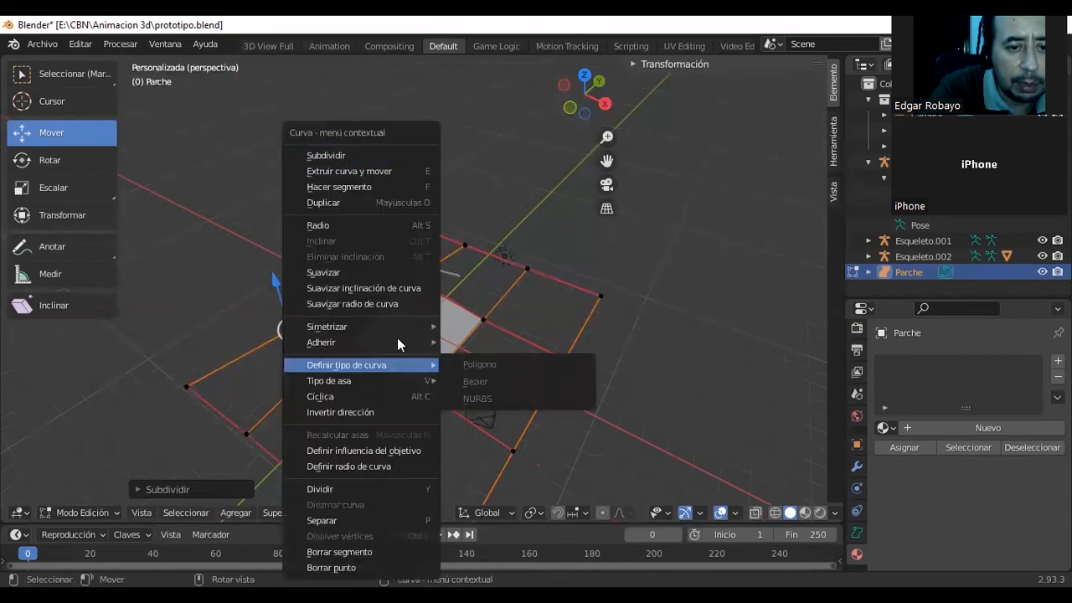
click(362, 162)
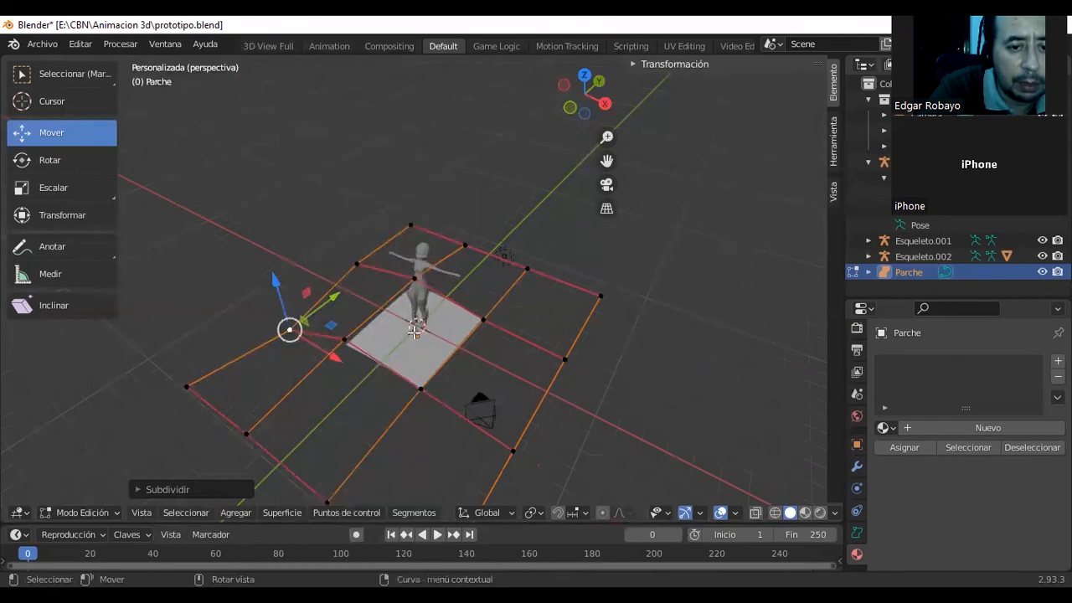
Try subdividing at the front-left inner control point, and lower it and the inner point behind it along Z.
click(348, 337)
right_click(370, 336)
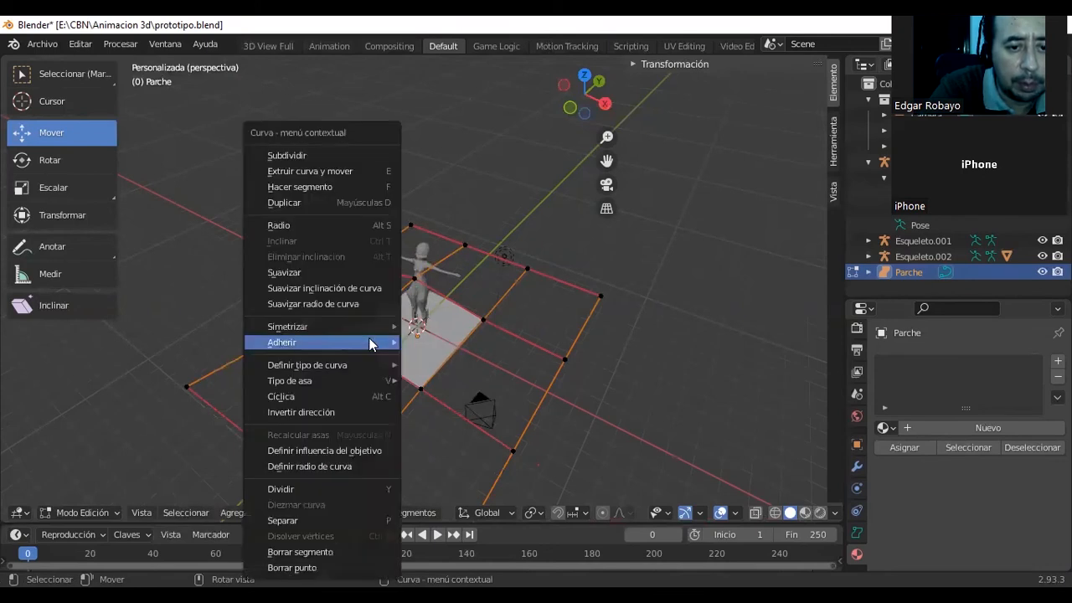
click(330, 154)
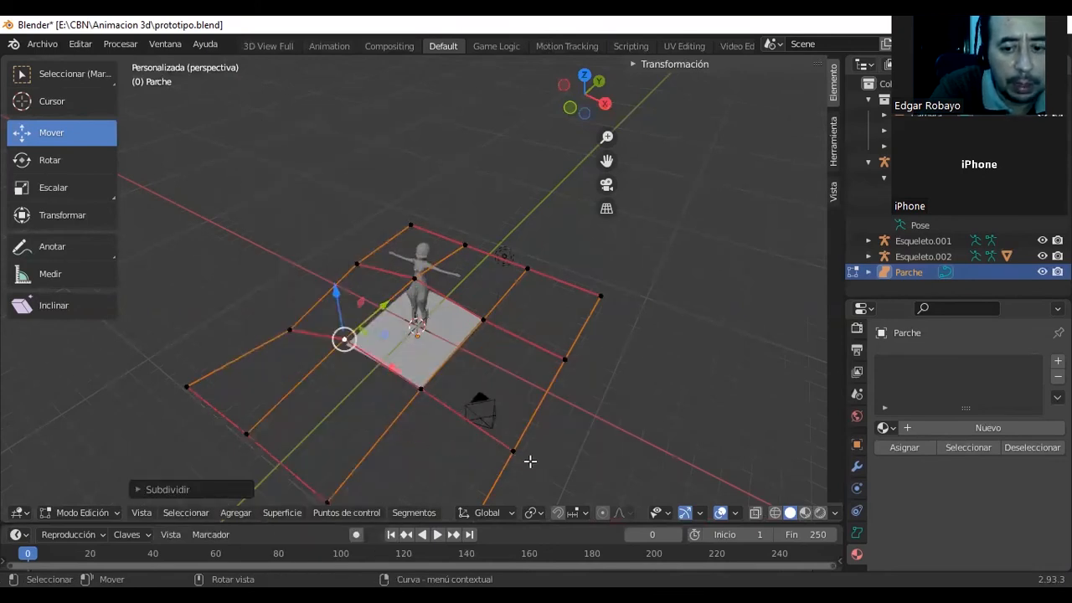
mouse_move(336, 295)
mouse_down()
mouse_move(335, 275)
mouse_move(343, 315)
mouse_move(347, 301)
mouse_up()
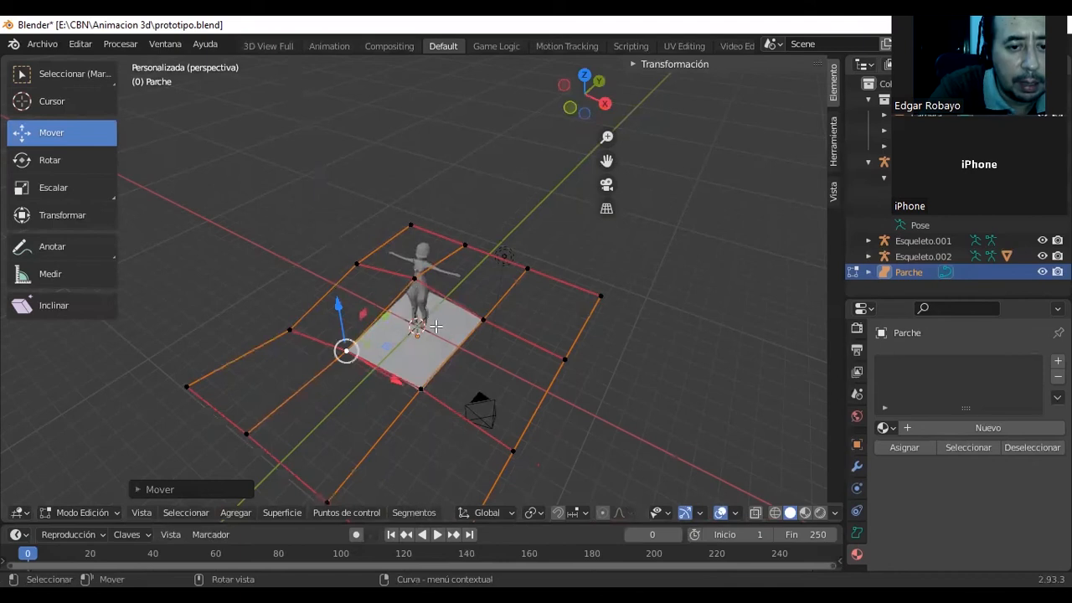
mouse_move(415, 278)
mouse_down()
mouse_move(412, 296)
mouse_move(413, 280)
mouse_up()
click(414, 280)
mouse_move(412, 238)
mouse_down()
mouse_move(415, 265)
mouse_move(415, 254)
mouse_up()
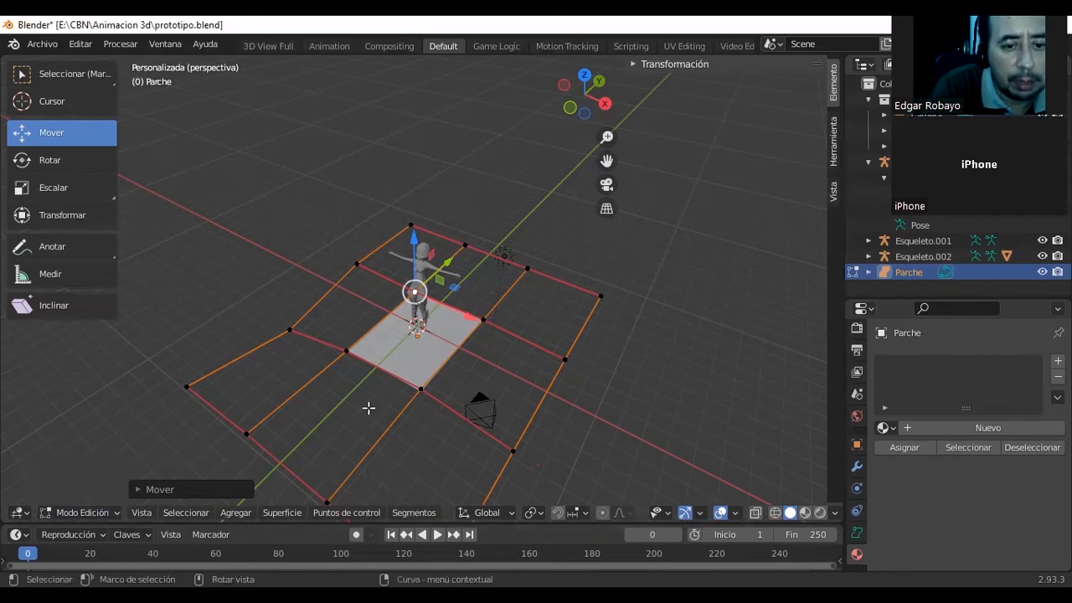
Return to Object Mode and scale the floor surface up along X and Y.
click(99, 512)
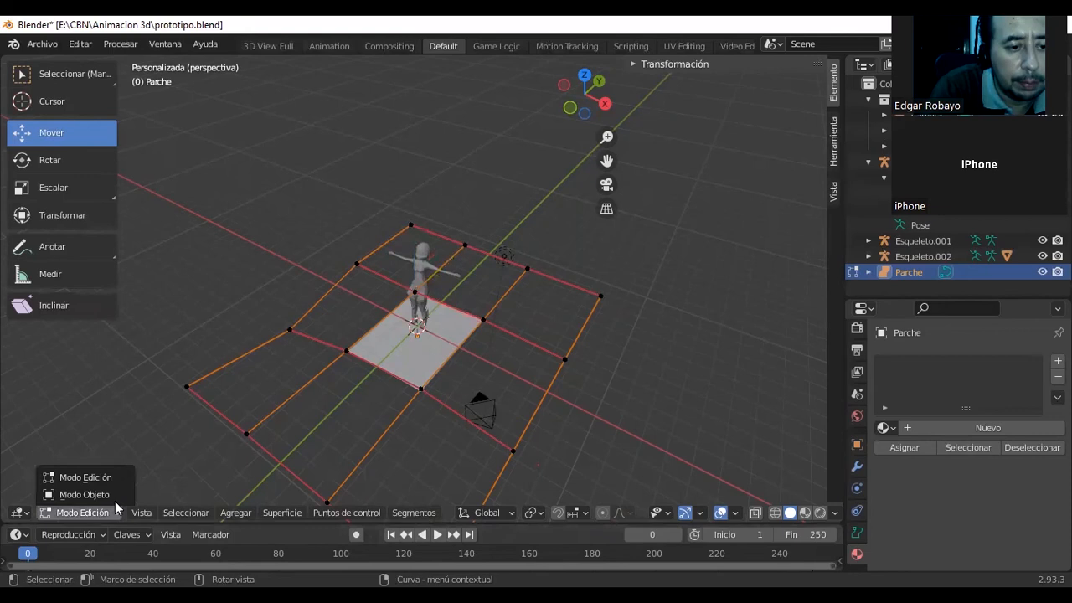
click(59, 494)
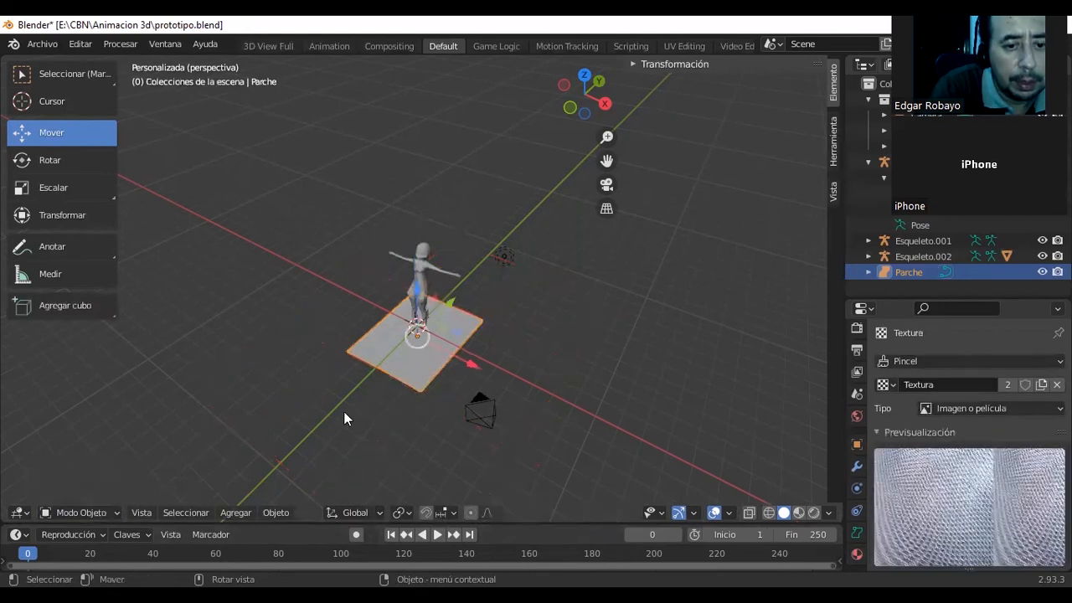
click(44, 193)
drag(473, 365, 519, 374)
drag(452, 303, 475, 281)
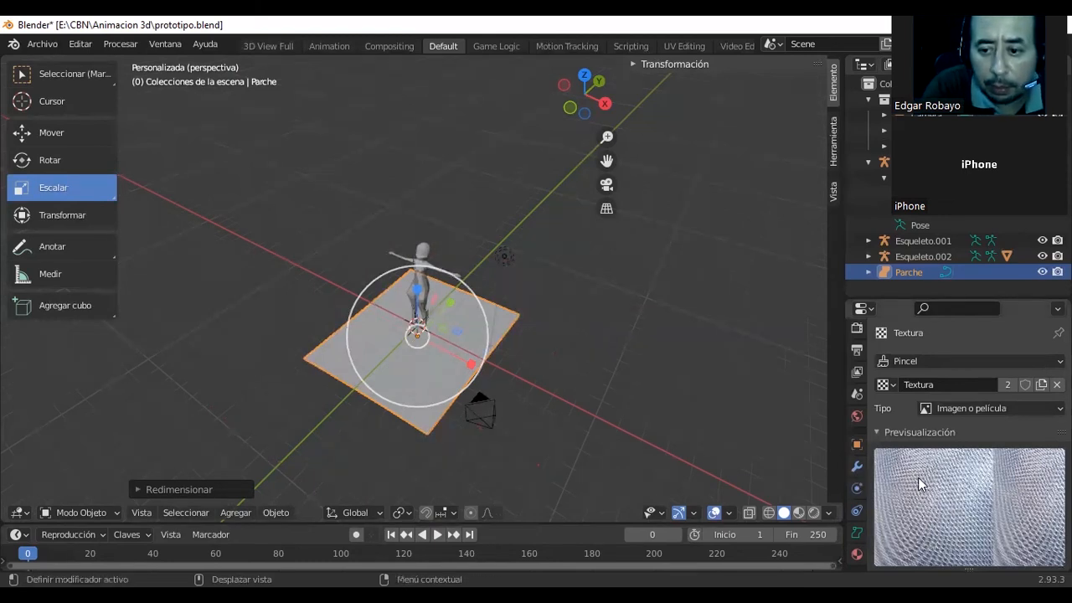
Switch the texture slot to Máscara de pincel and back to Pincel - Textura.
click(911, 361)
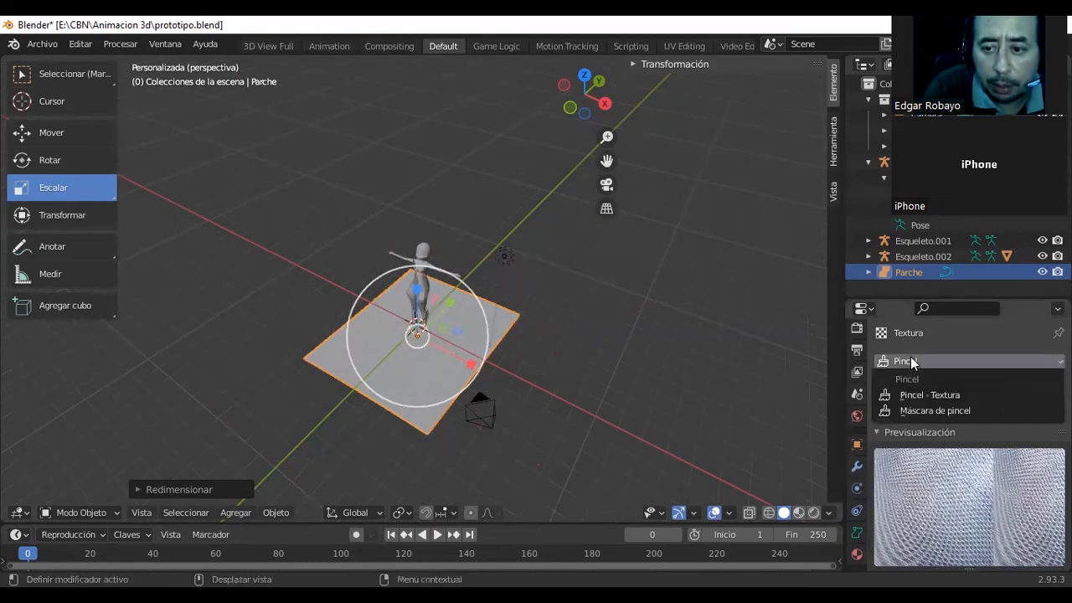
click(928, 410)
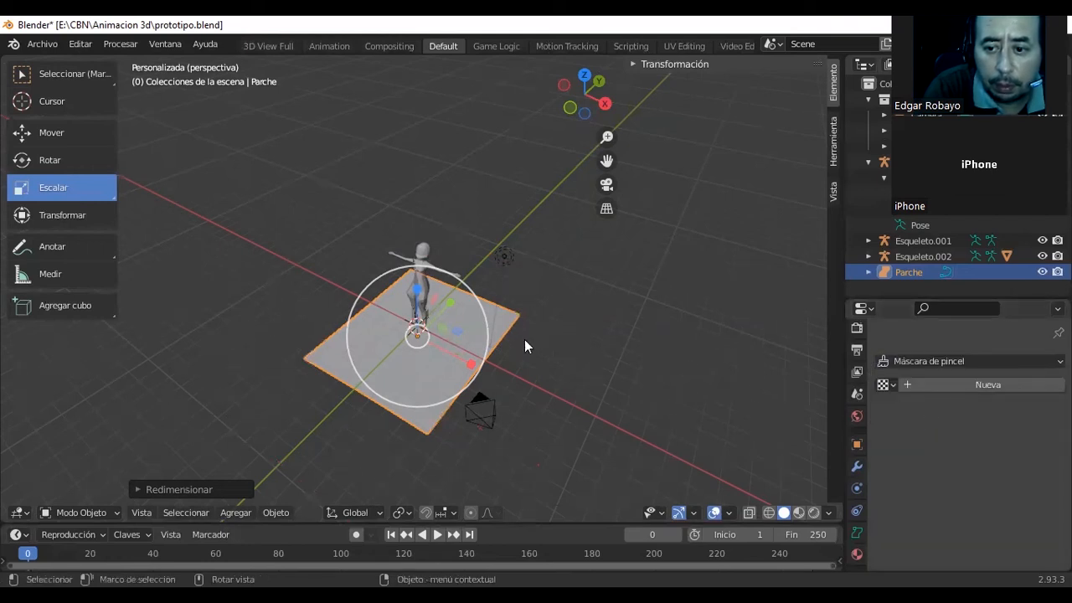
click(961, 361)
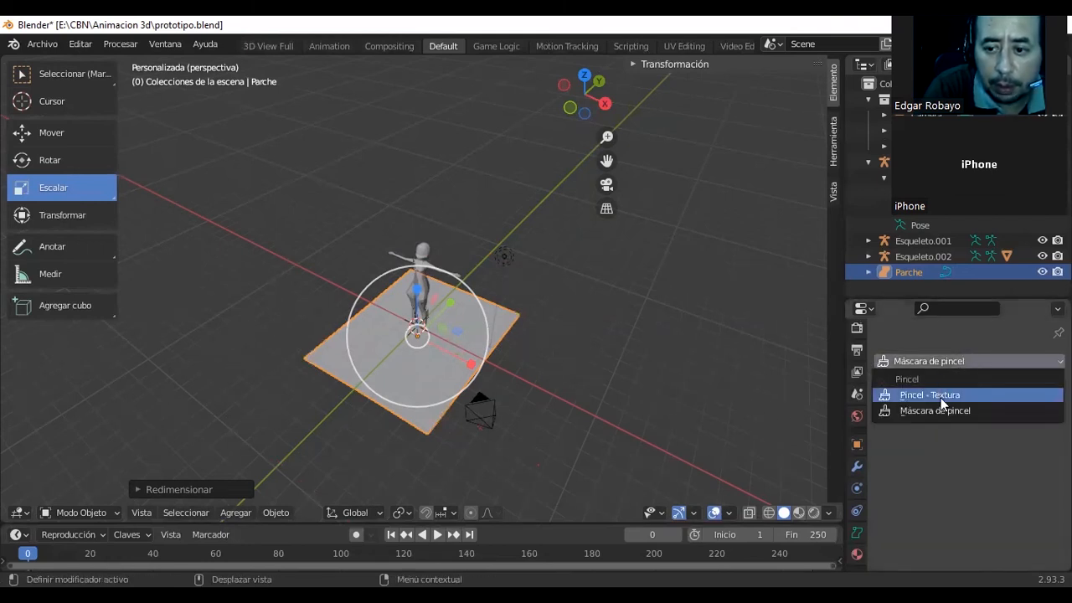
click(940, 395)
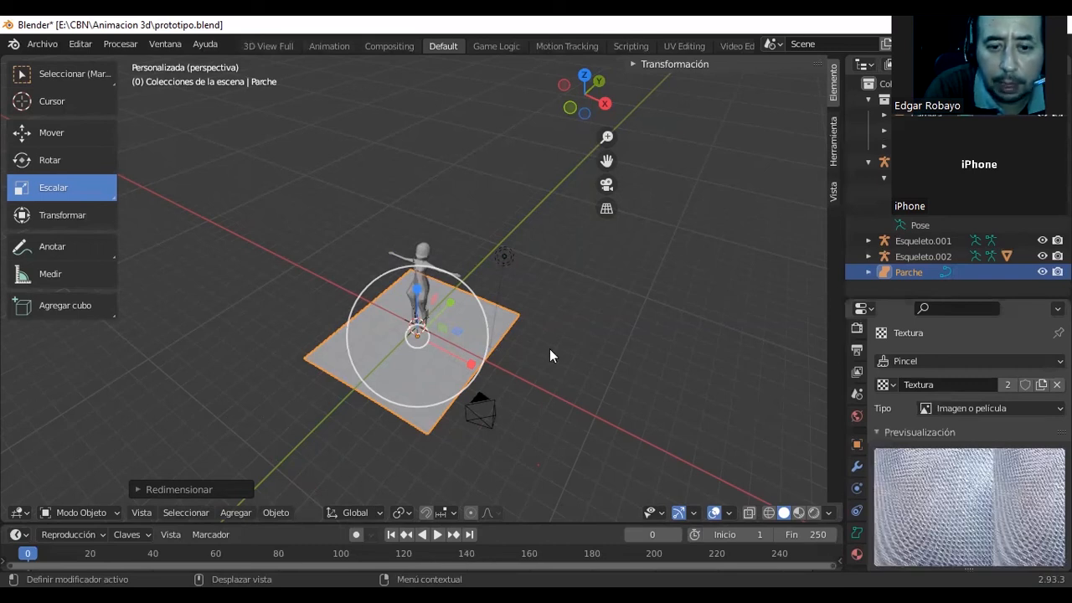
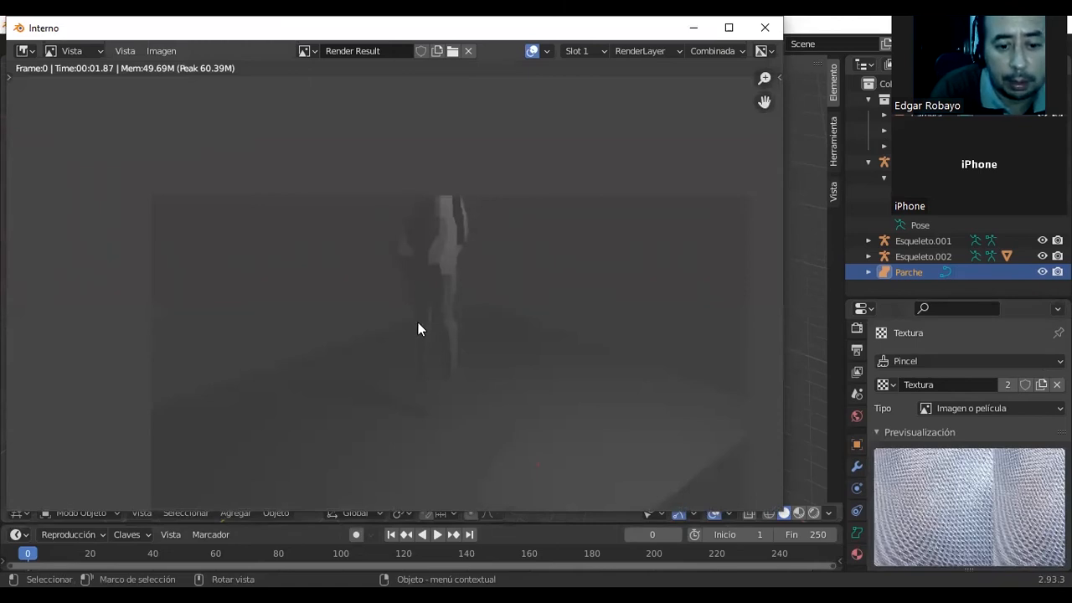
Close the render result and select the Lamp object, looking briefly at its contents in the scene hierarchy.
click(768, 27)
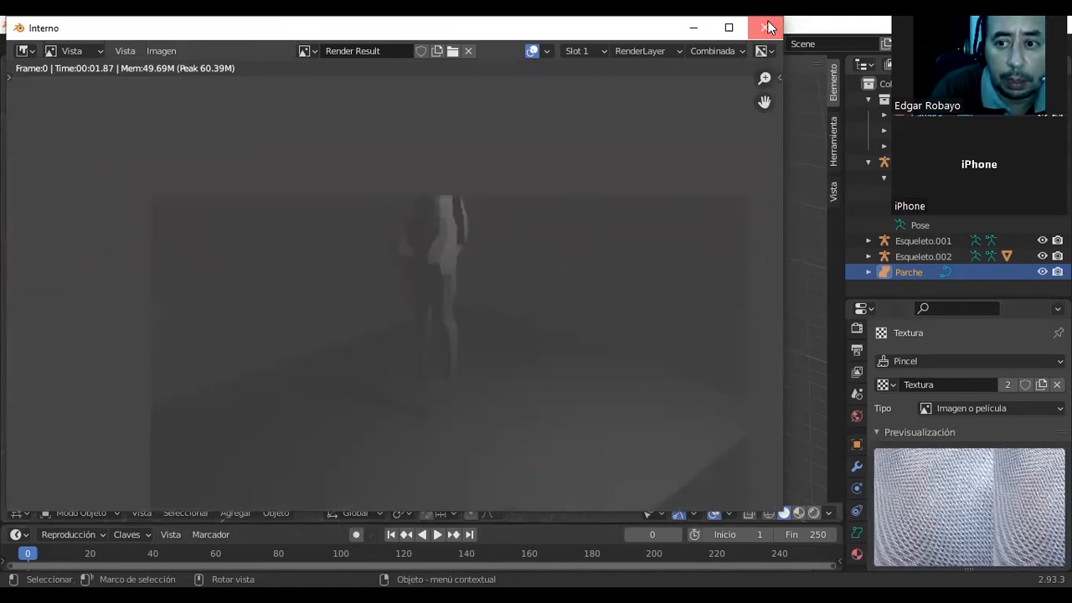
click(887, 148)
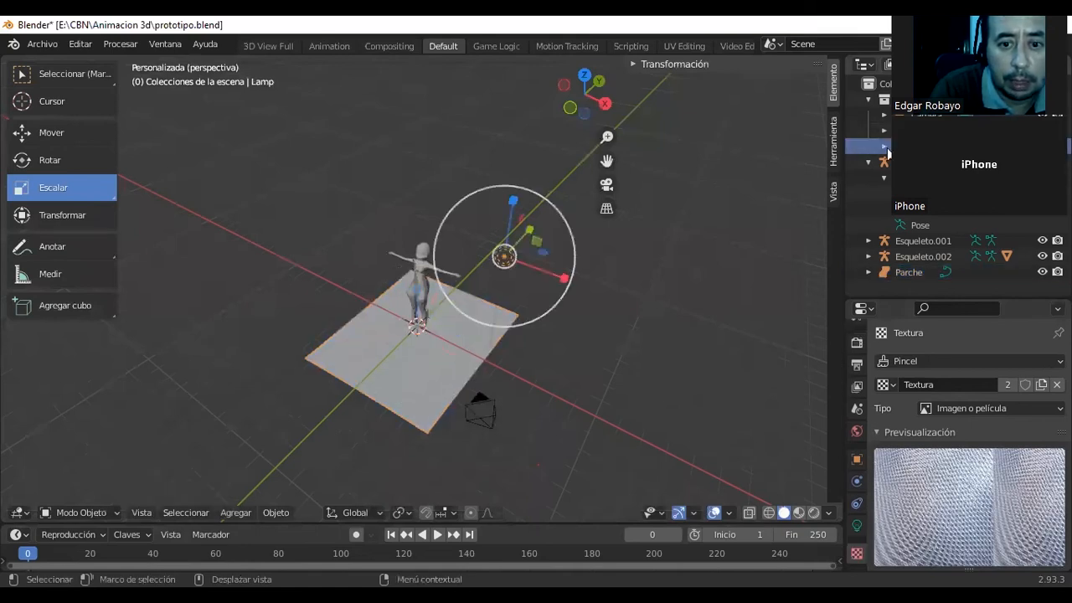
click(886, 148)
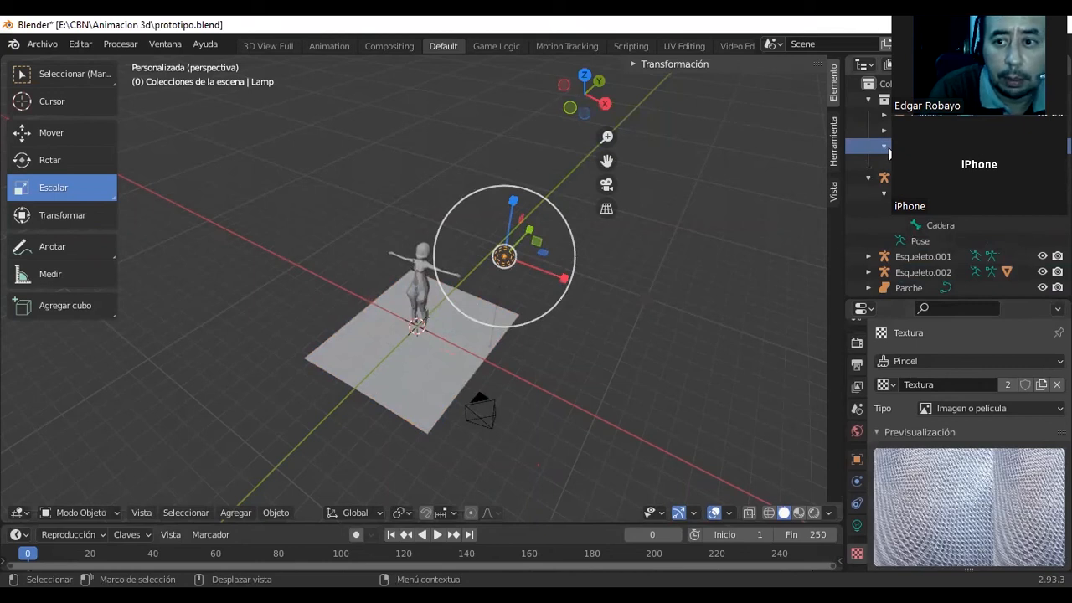
click(888, 150)
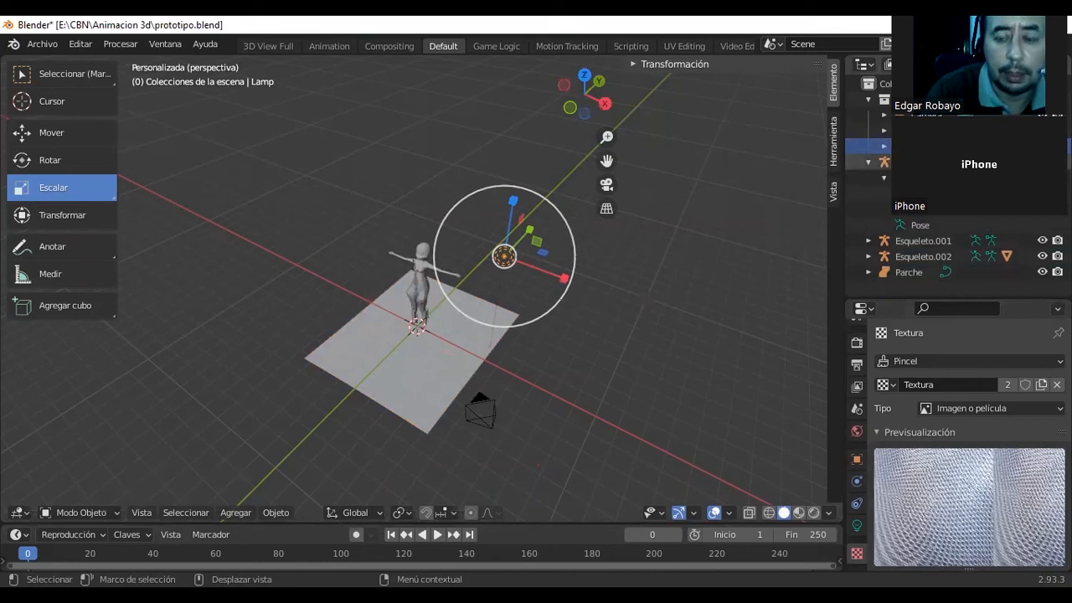
Add a Sol light to the scene and move it along negative X toward the floor's edge.
click(237, 510)
mouse_move(240, 472)
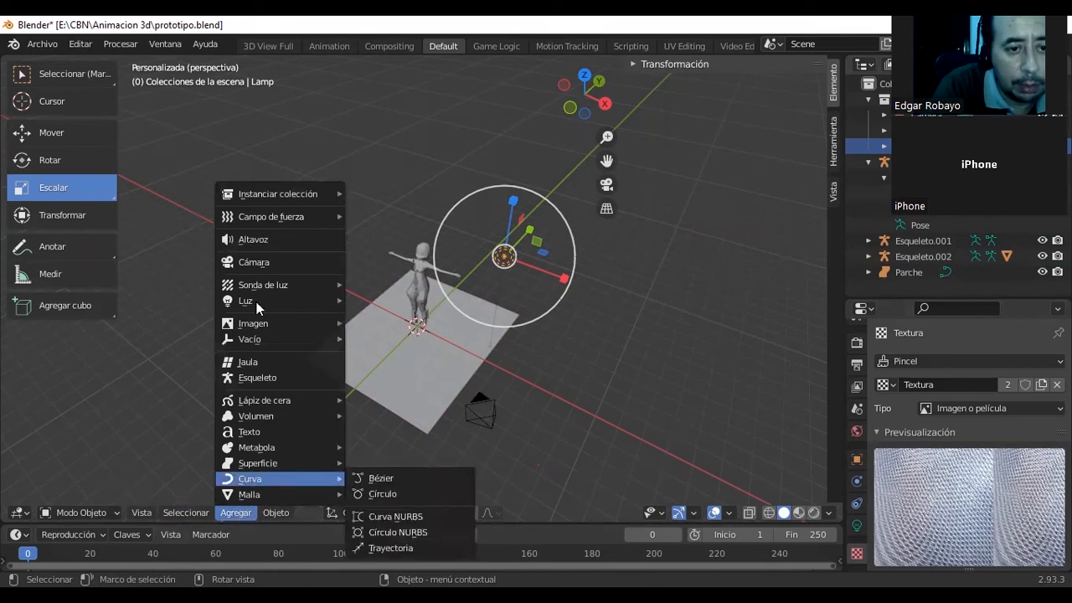
mouse_move(257, 302)
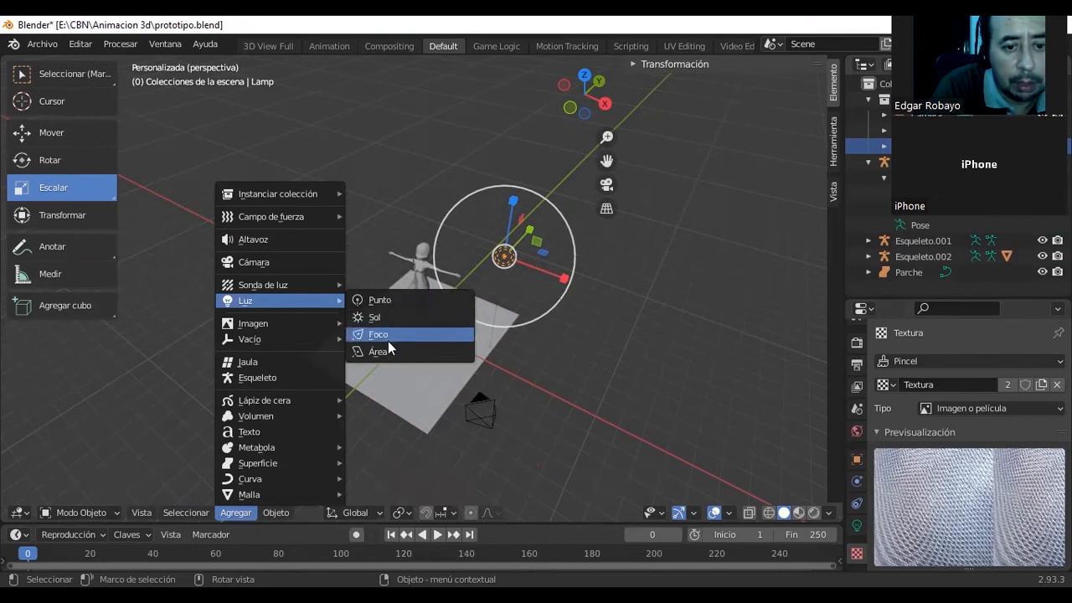
click(393, 320)
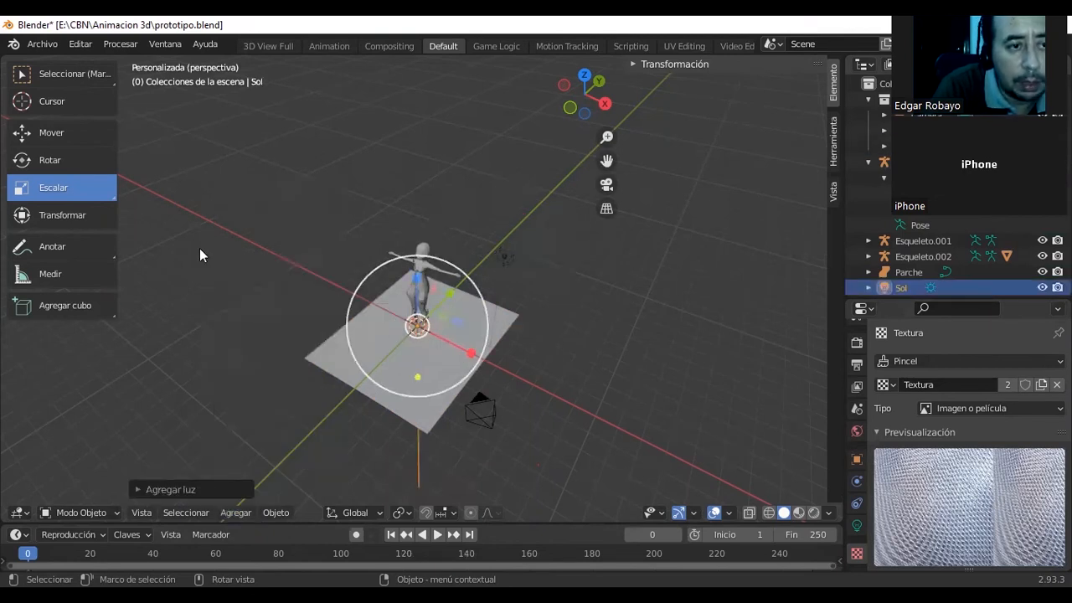
click(62, 133)
drag(469, 358, 421, 350)
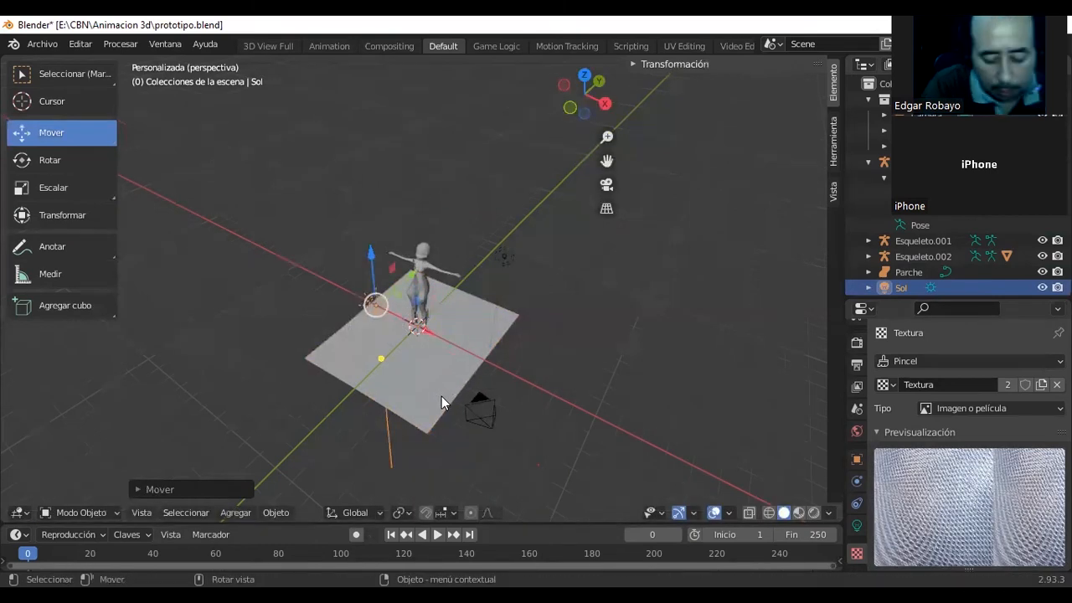
Render the scene to examine the lighting and shadow from the sun, and close the render.
key(F12)
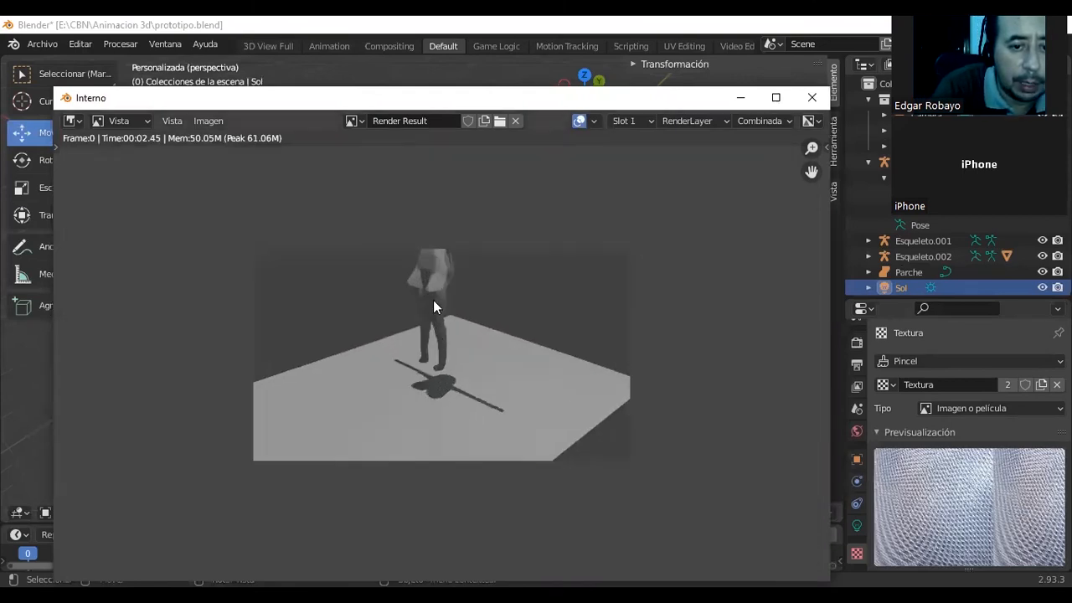
middle_drag(445, 312, 470, 341)
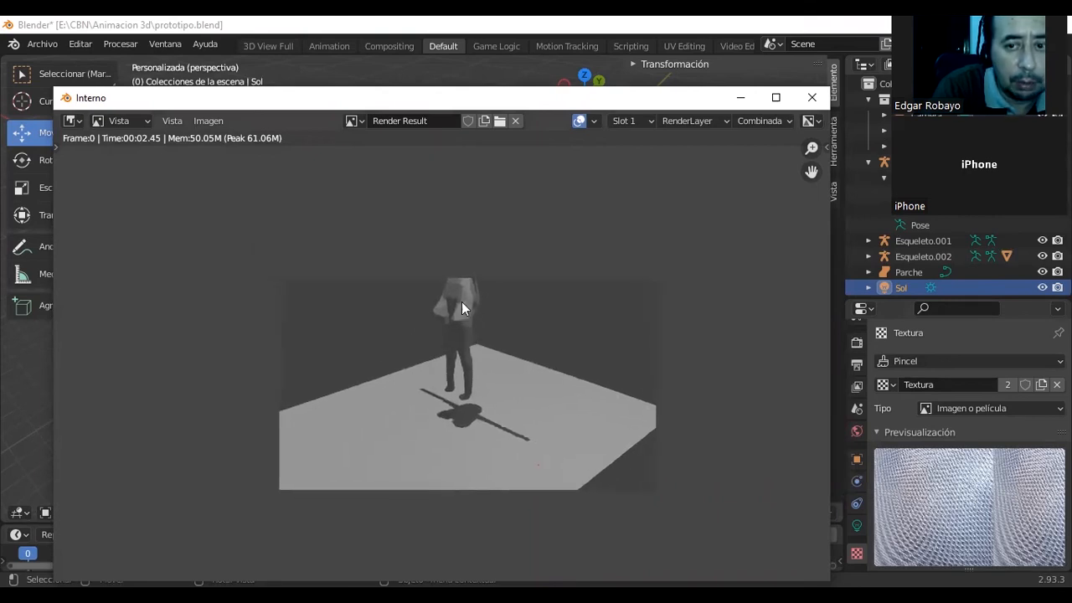
click(812, 100)
Select the floor surface and raise it along Z until it meets the character's feet.
middle_drag(483, 286, 529, 272)
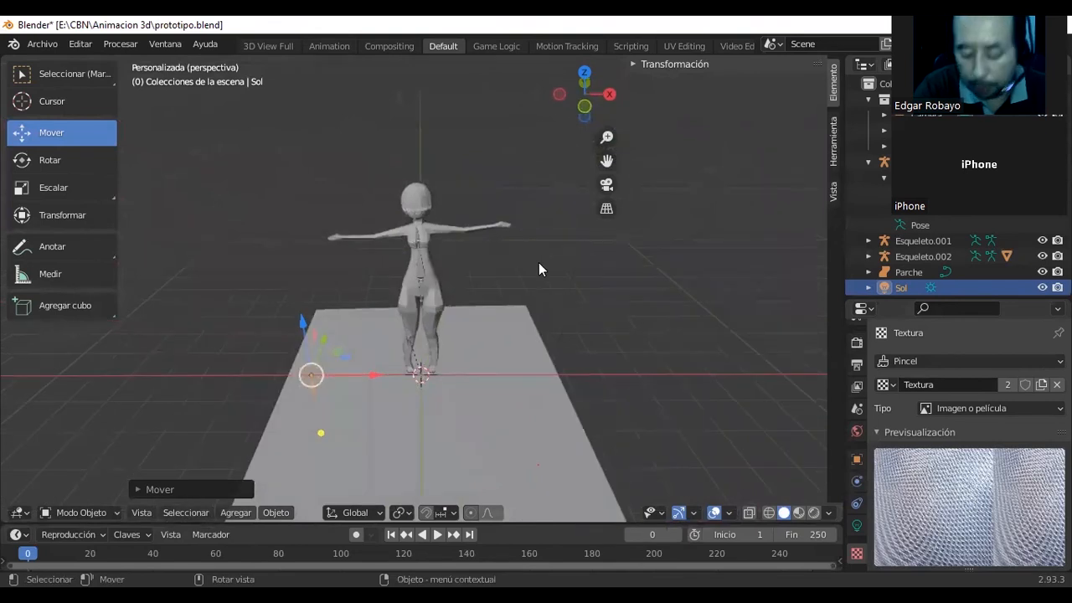
key(KP_7)
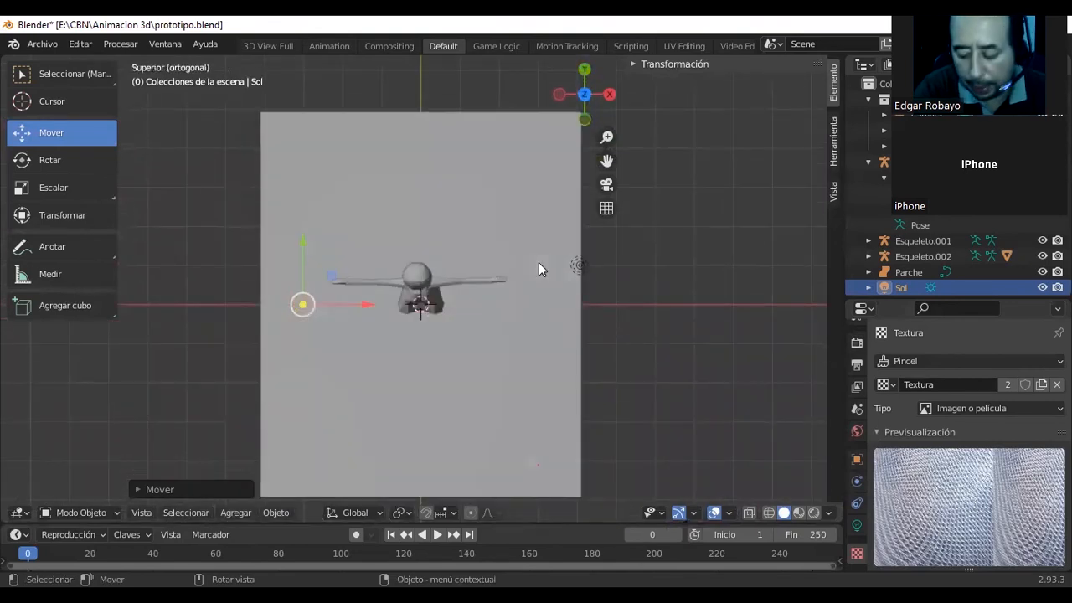
key(KP_3)
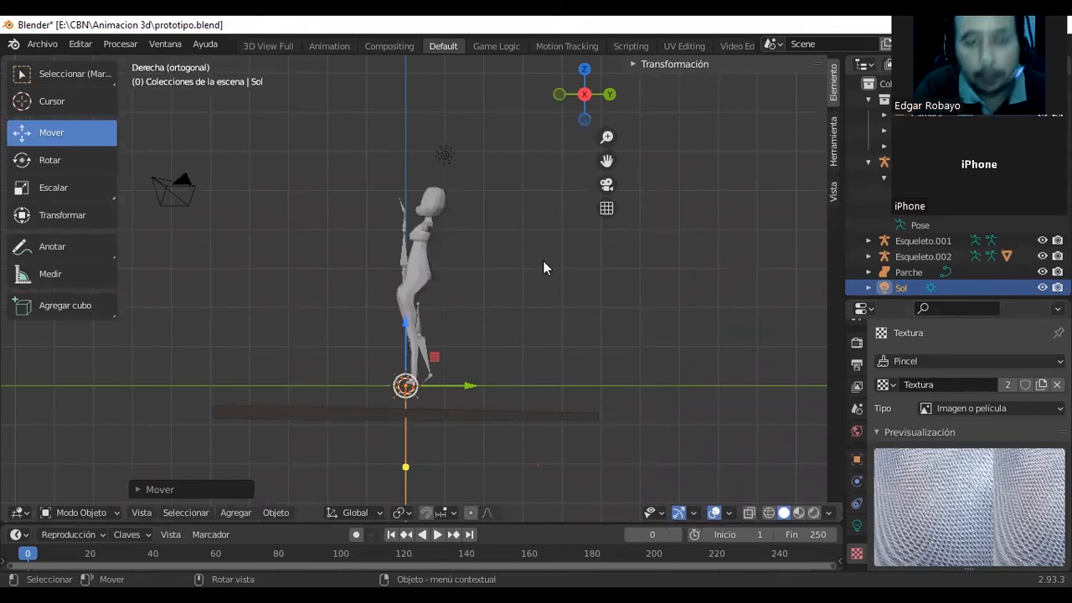
click(392, 409)
mouse_move(406, 358)
mouse_down()
mouse_move(405, 322)
mouse_move(409, 367)
mouse_up()
middle_drag(471, 361, 421, 354)
mouse_move(403, 333)
mouse_down()
mouse_move(402, 321)
mouse_move(417, 328)
mouse_up()
middle_drag(438, 396, 505, 426)
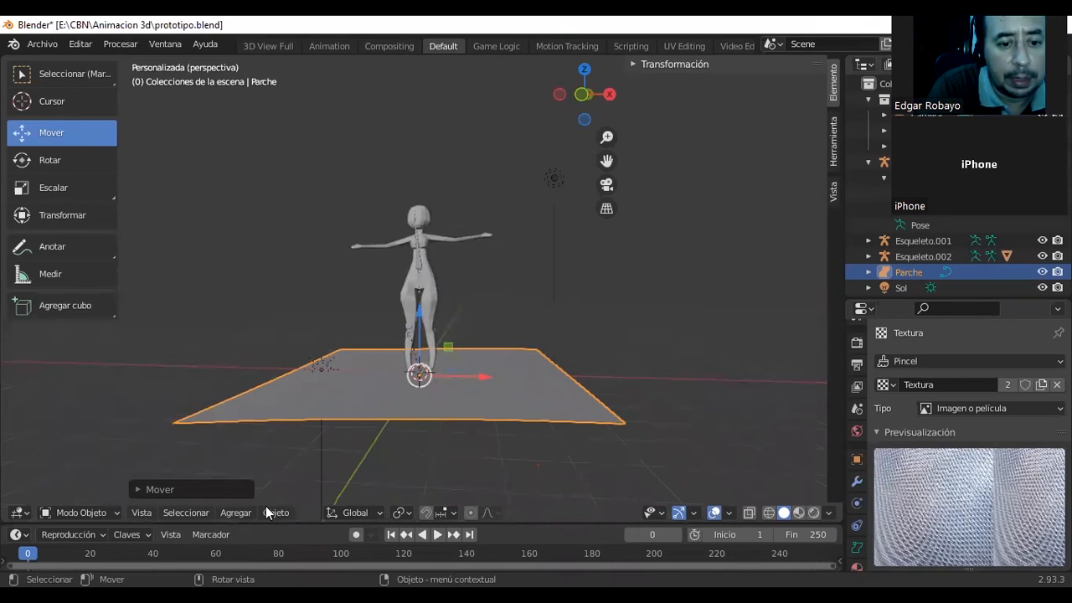
Add a subdivided plane mesh and rotate it around Y by roughly 90 degrees so it stands upright.
click(227, 516)
mouse_move(259, 496)
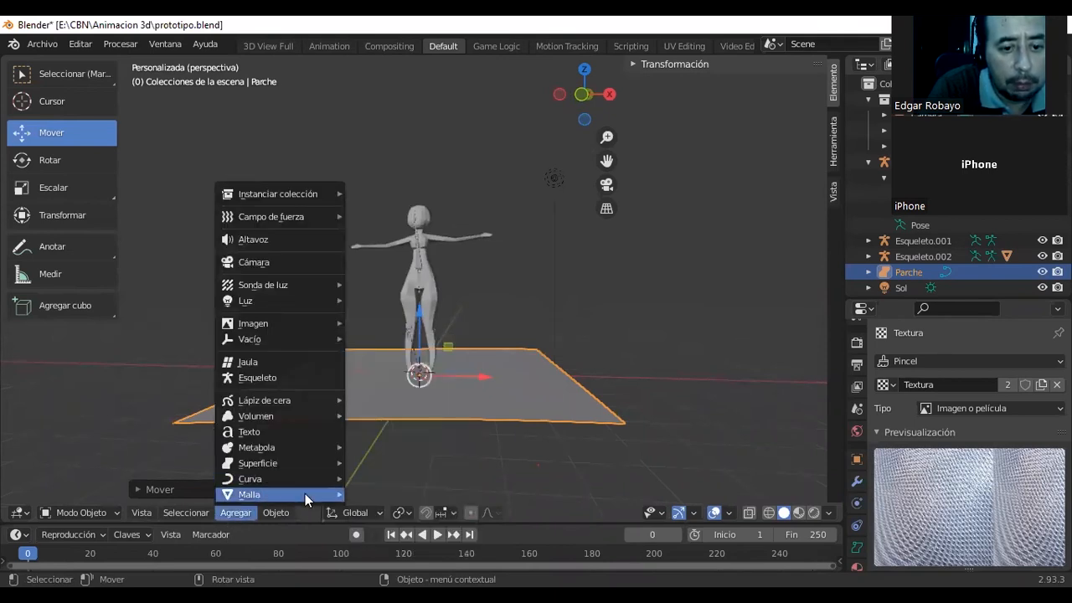
click(409, 481)
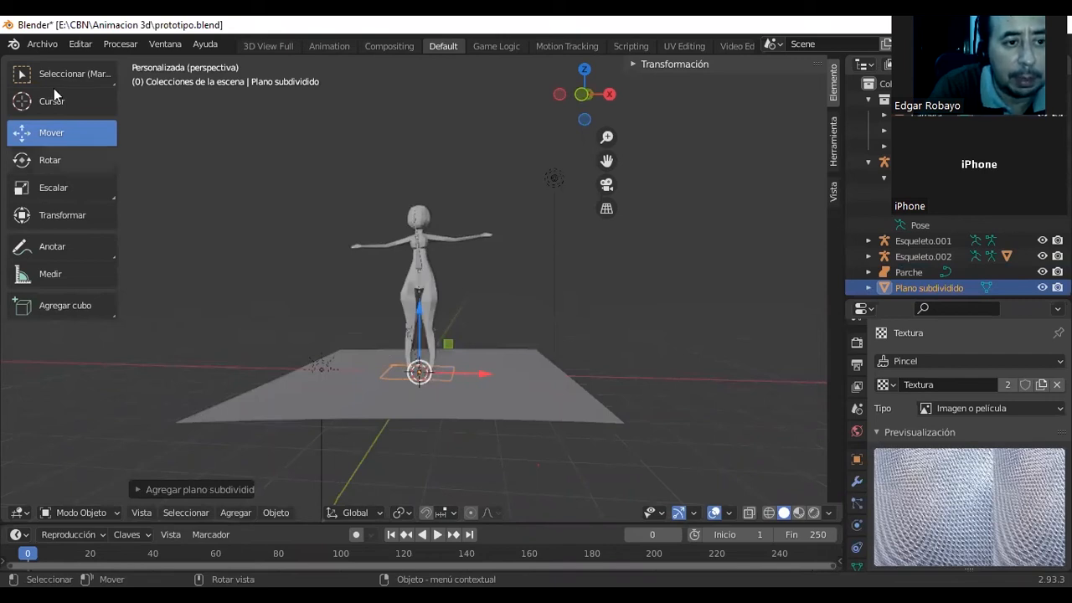
click(21, 161)
drag(471, 359, 402, 289)
middle_drag(456, 301, 439, 319)
drag(436, 318, 437, 326)
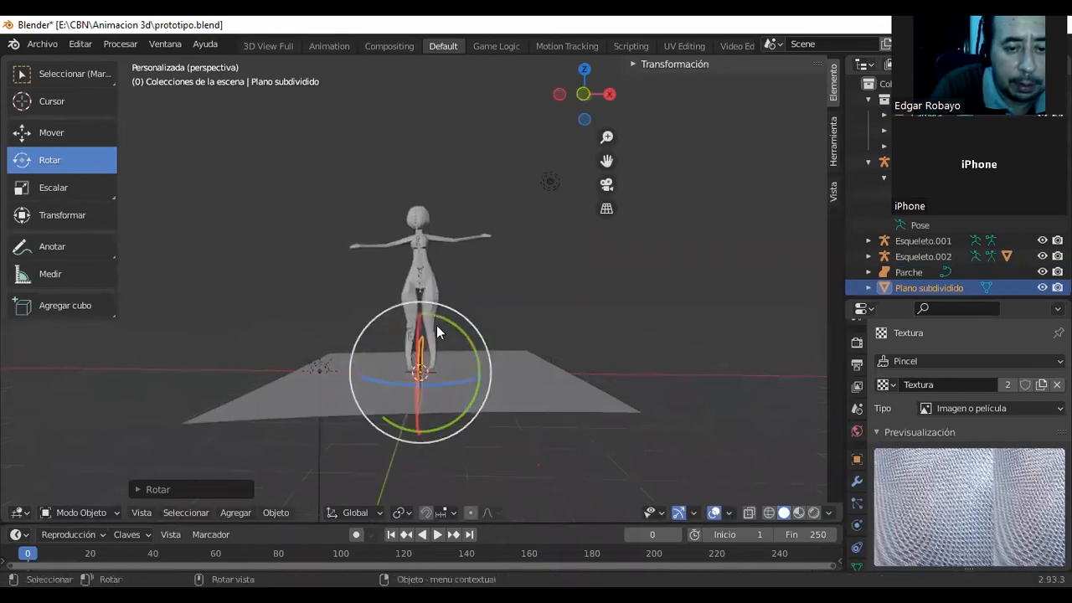
middle_drag(442, 330, 440, 331)
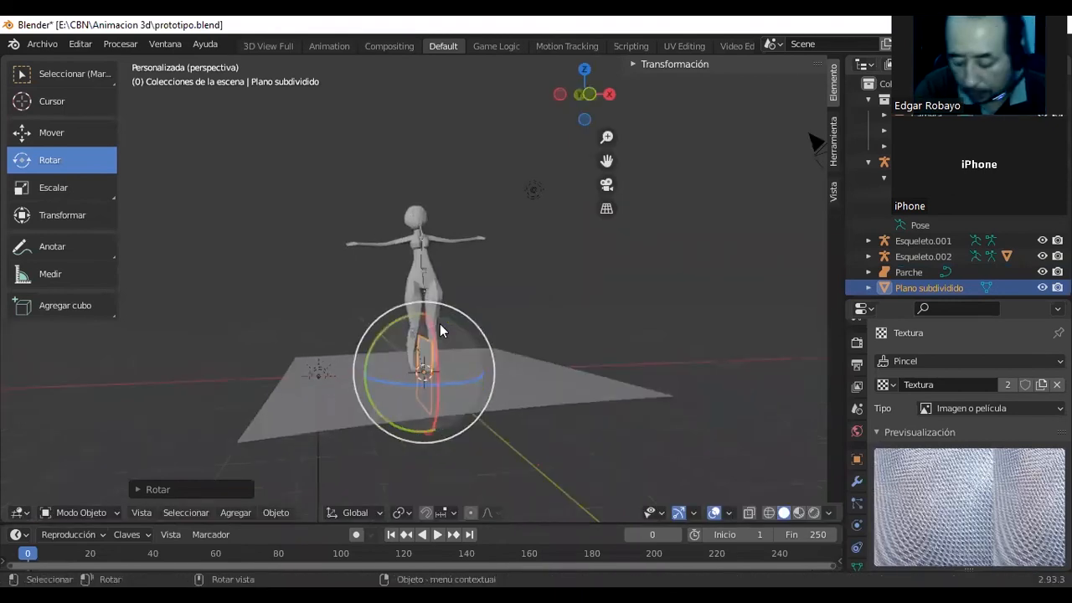
Raise the upright plane along Z and scale it along Y and Z into a wall spanning the floor's depth.
key(KP_3)
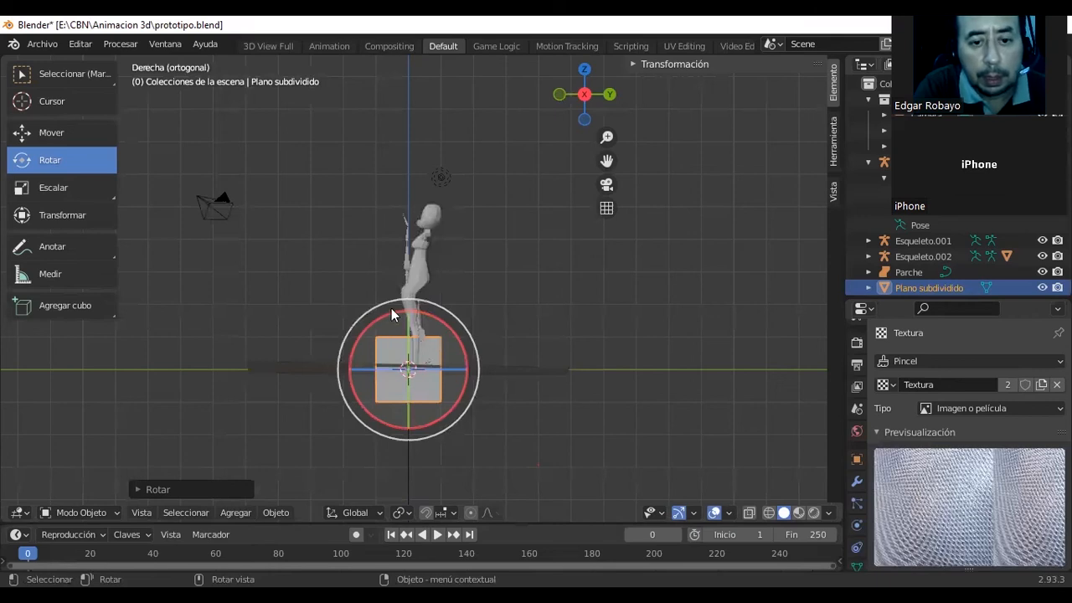
click(15, 127)
drag(408, 361, 408, 234)
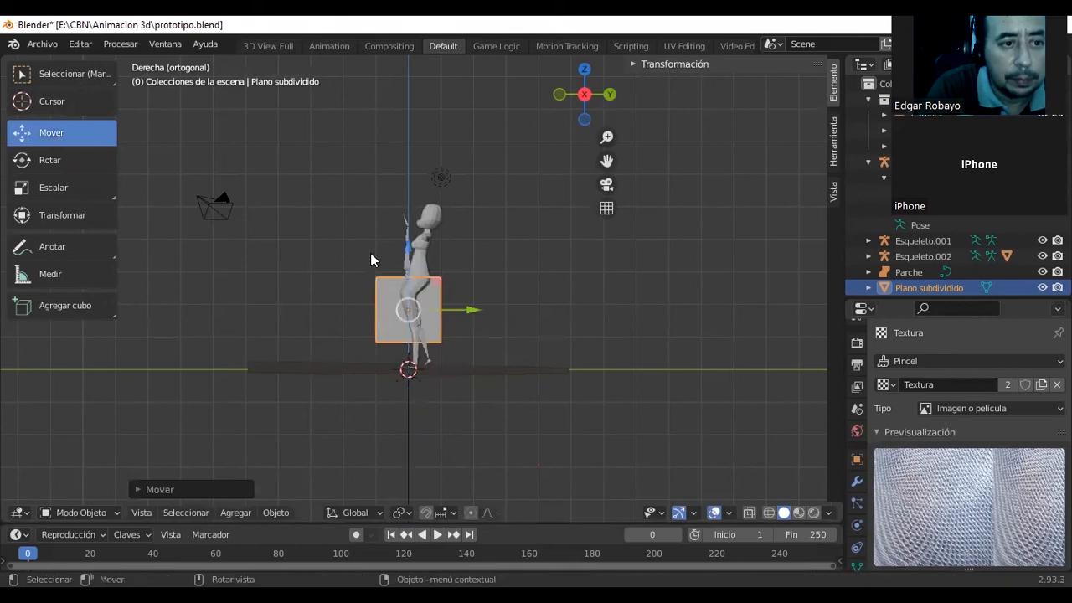
click(100, 195)
drag(474, 311, 718, 311)
drag(408, 246, 386, 237)
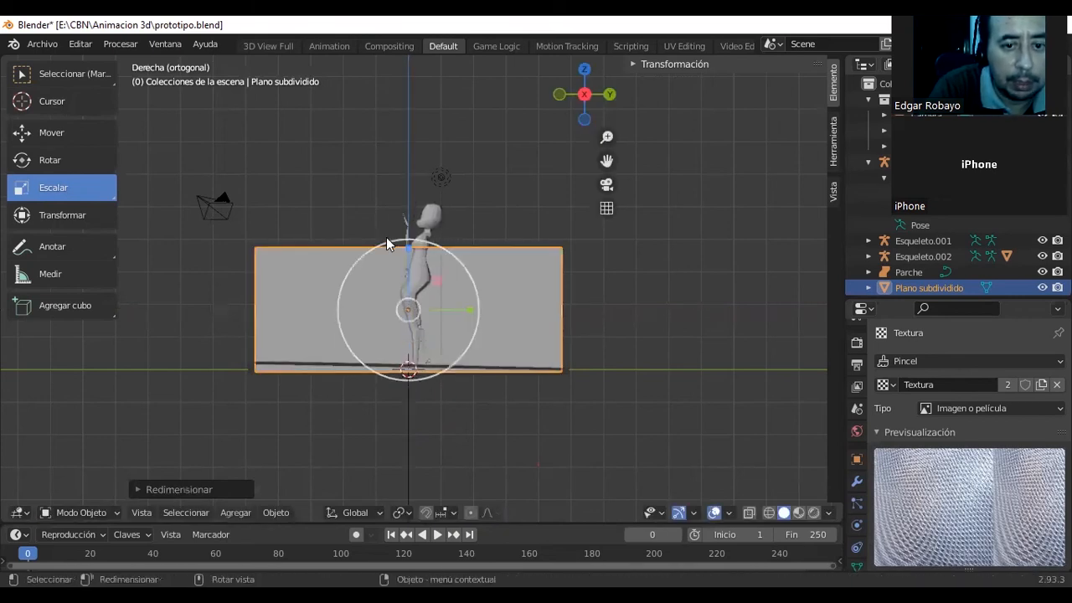
middle_drag(399, 239, 568, 262)
drag(421, 250, 423, 201)
Move the wall along positive X to the floor's edge and raise it along Z to stand on the floor.
click(328, 320)
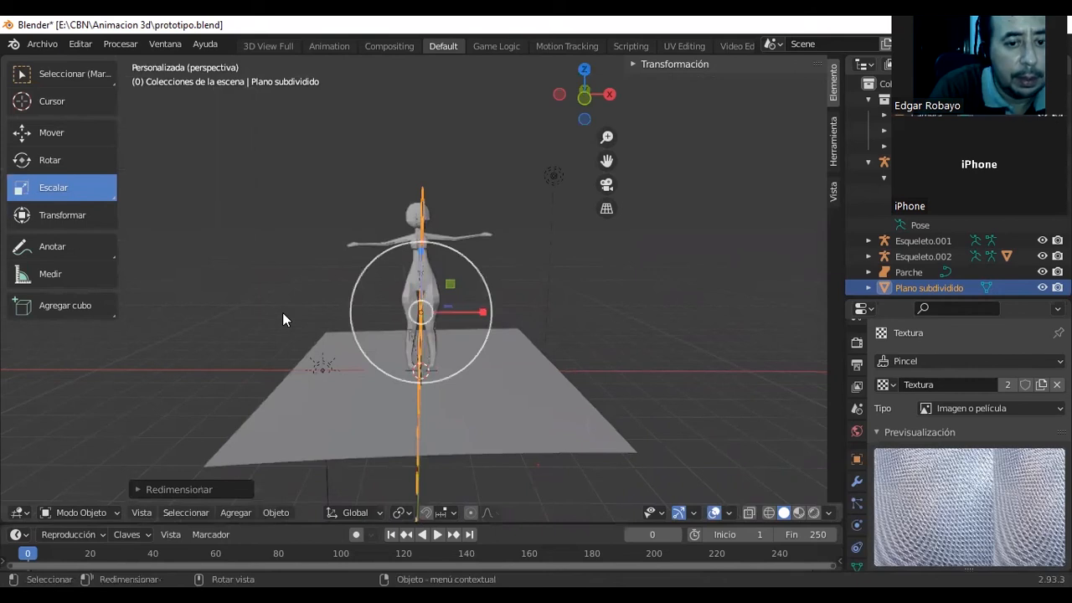
click(52, 133)
drag(477, 313, 618, 313)
drag(560, 251, 555, 199)
middle_drag(643, 249, 604, 255)
Render the scene to examine how the wall appears from the camera, and close the render.
key(F12)
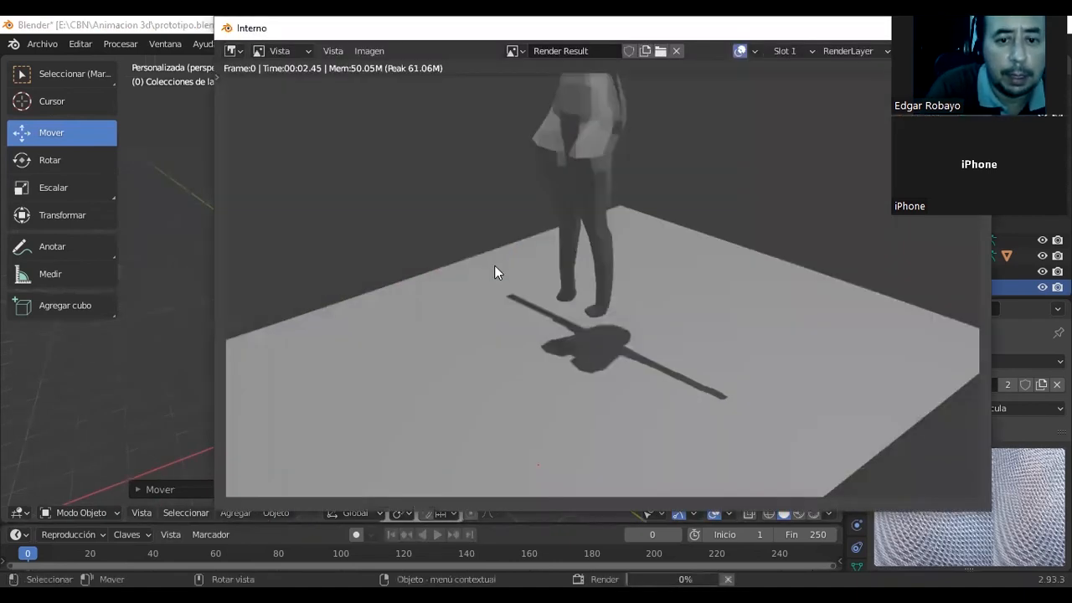
scroll(557, 287, down, 5)
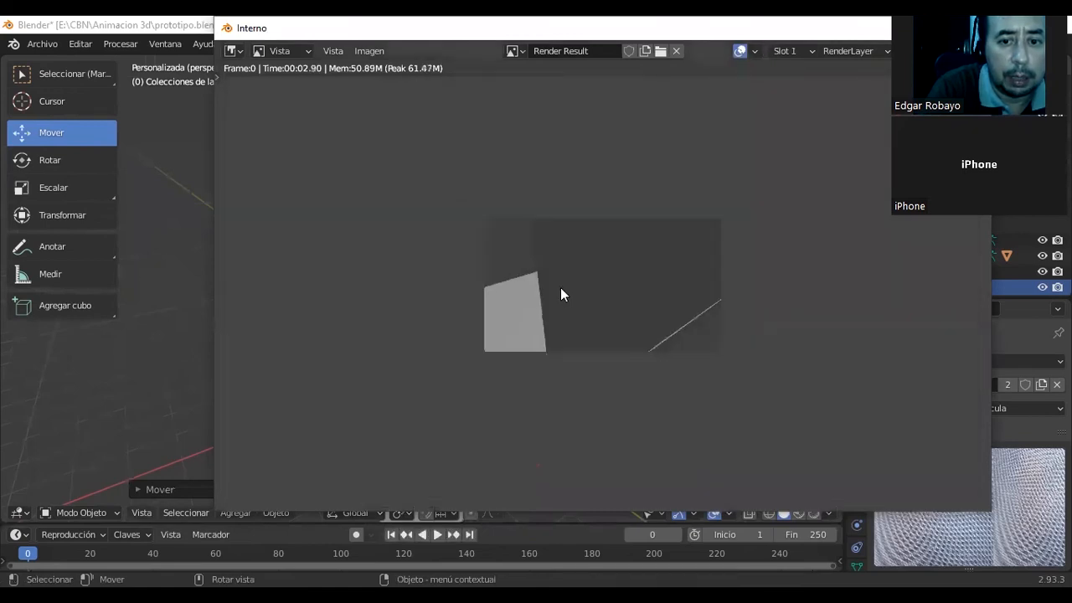
scroll(566, 285, up, 2)
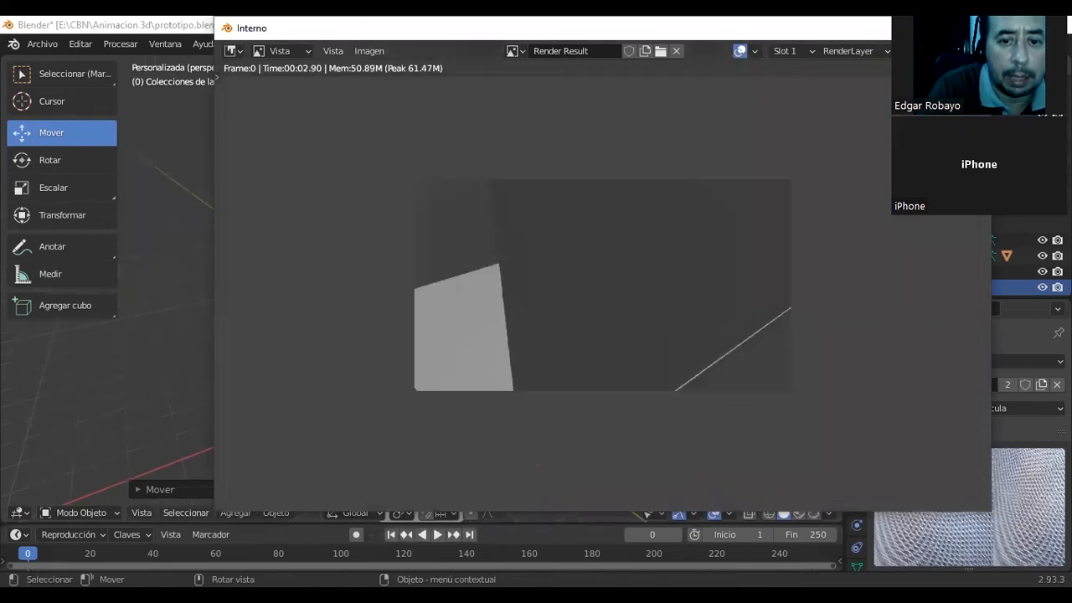
key(Escape)
Copy and paste the wall, and move the copy along X by about -8.15 to the opposite edge of the floor.
middle_drag(588, 267, 533, 278)
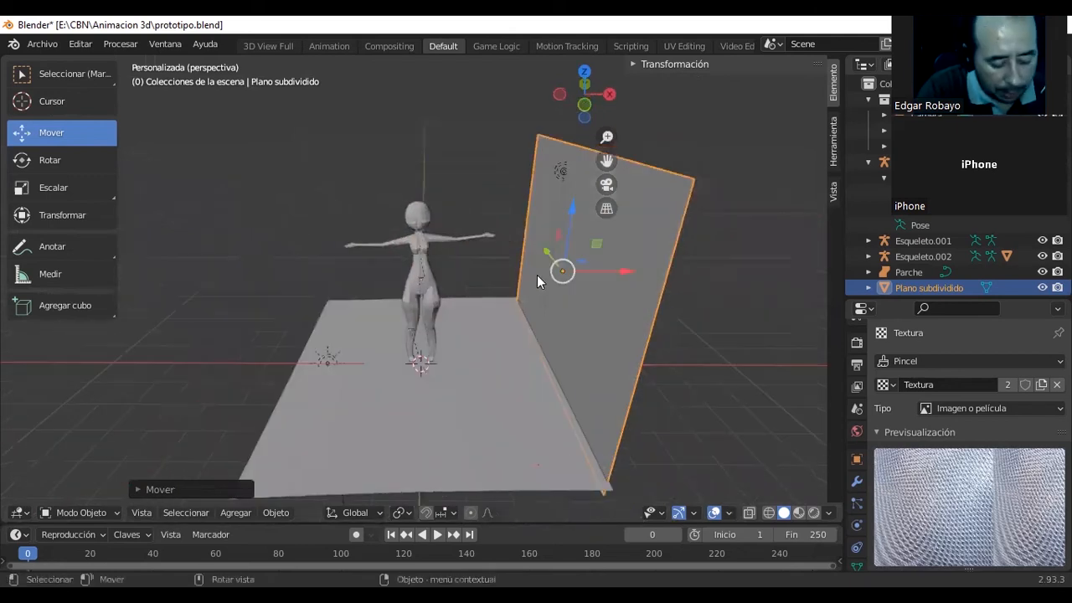
key(shift)
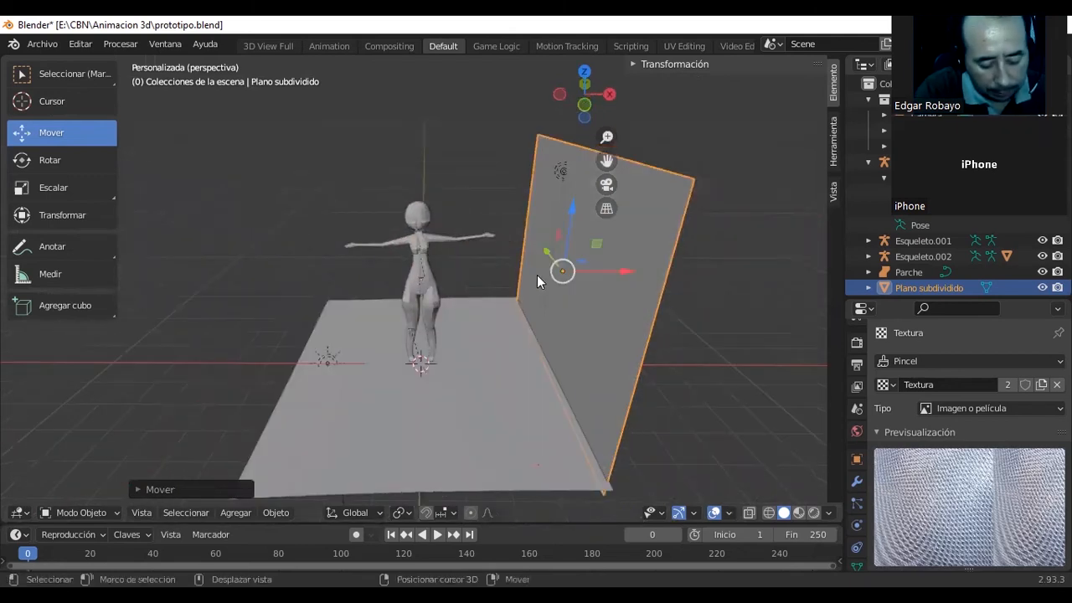
mouse_move(622, 270)
mouse_down()
mouse_move(583, 276)
mouse_move(614, 284)
mouse_up()
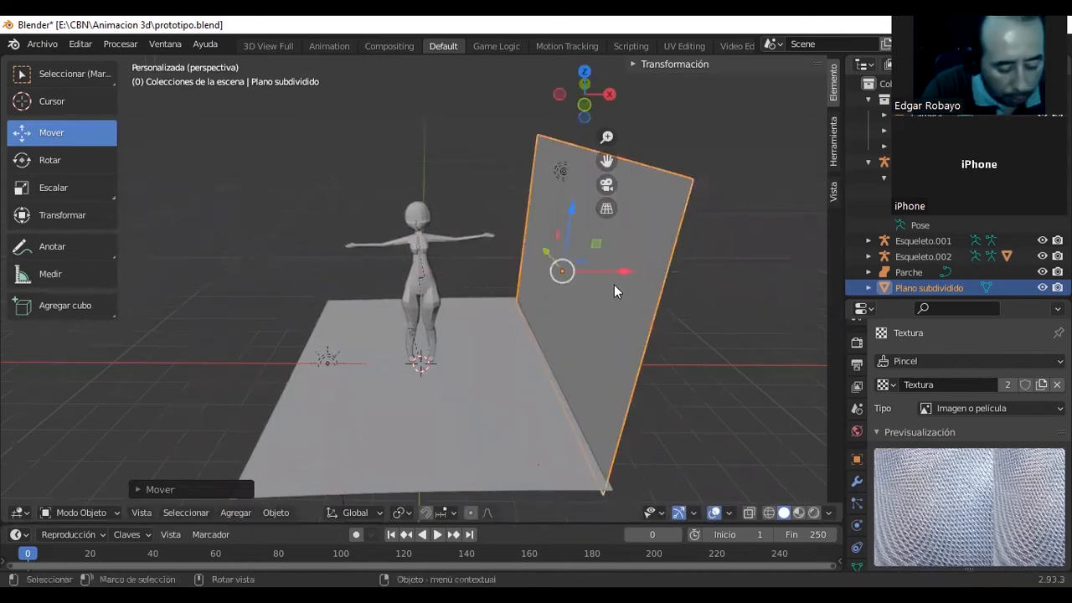
key(ctrl+v)
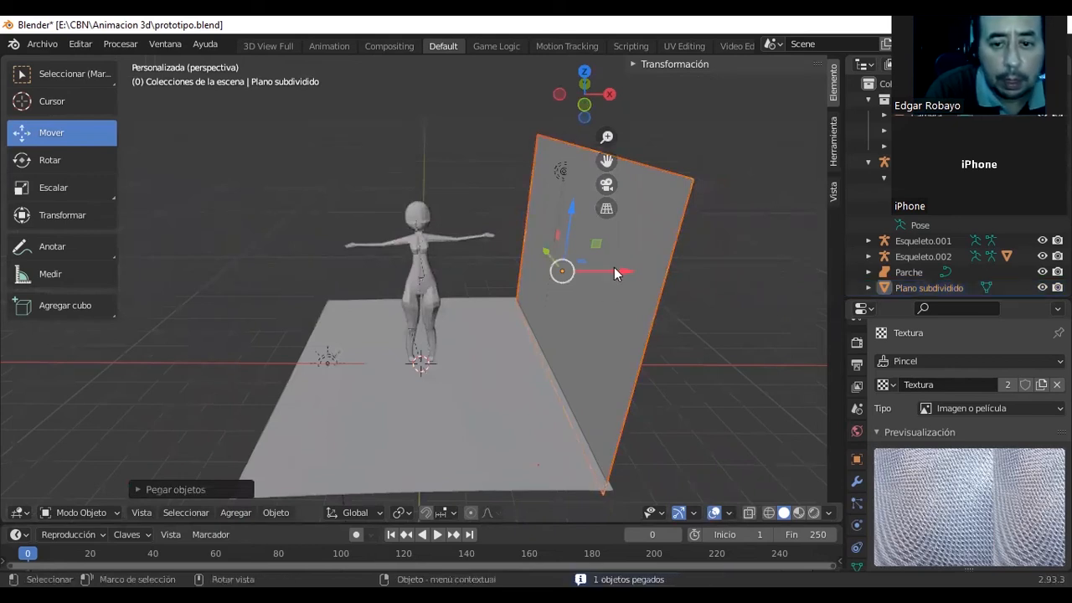
key(g)
key(x)
drag(448, 272, 328, 300)
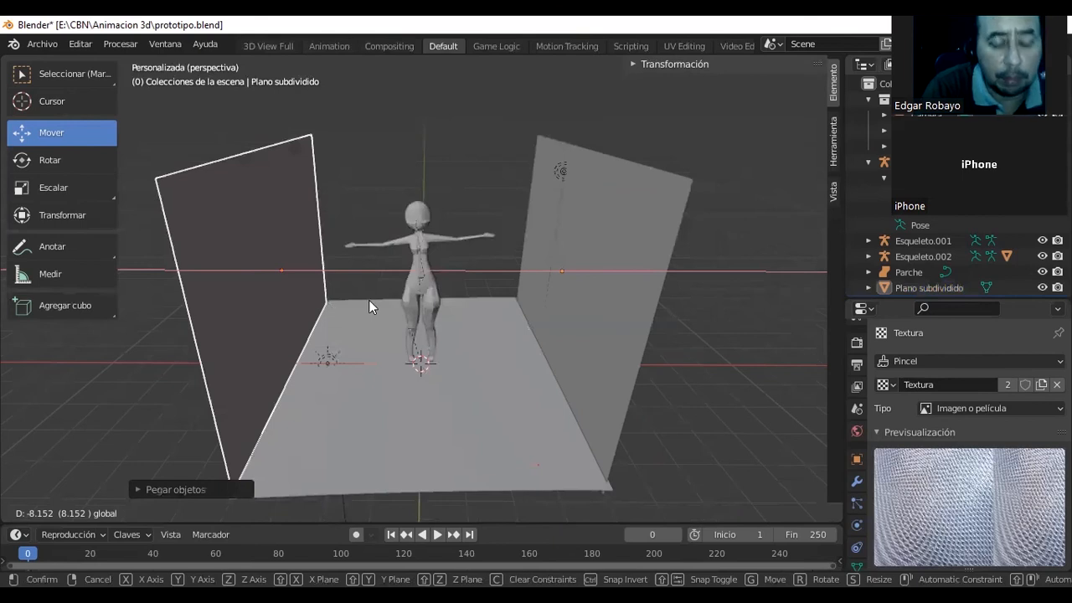
Paste another copy of the wall and rotate it around Z by roughly 90 degrees, crosswise to the side walls.
key(ctrl+v)
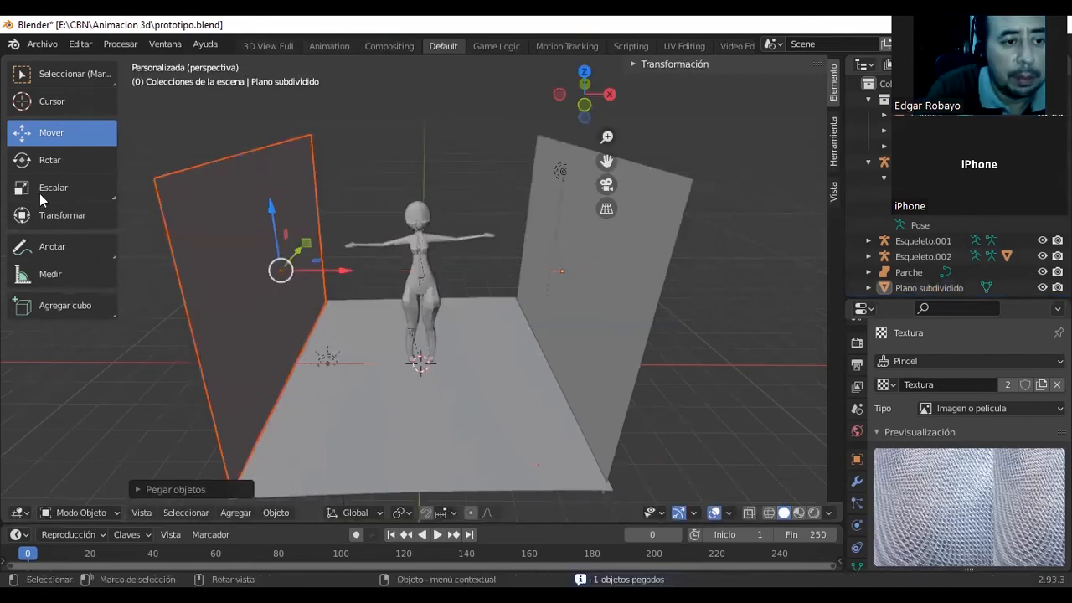
click(63, 214)
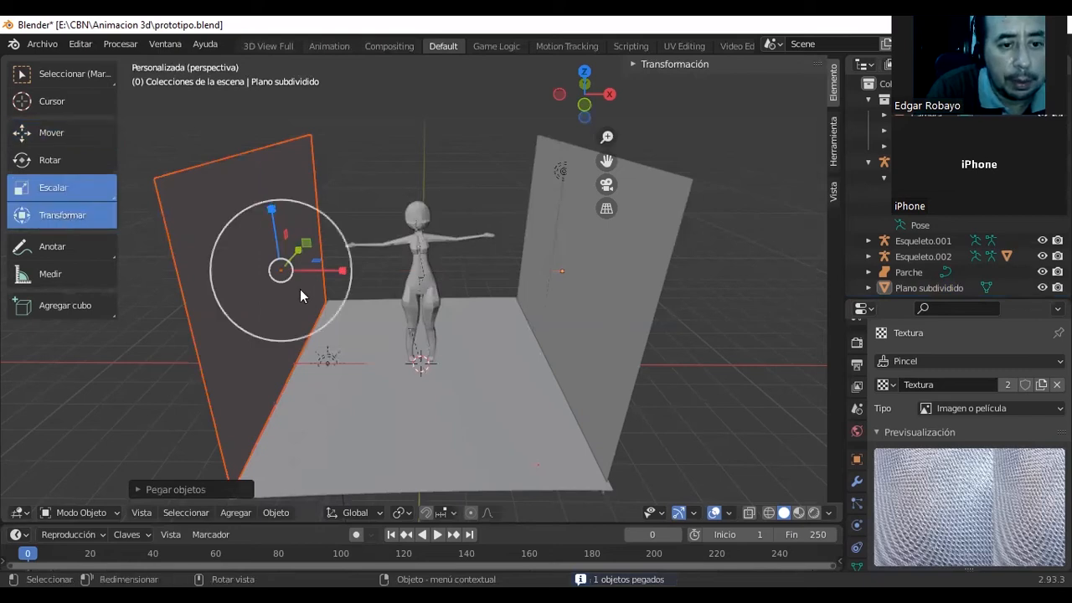
drag(300, 289, 239, 290)
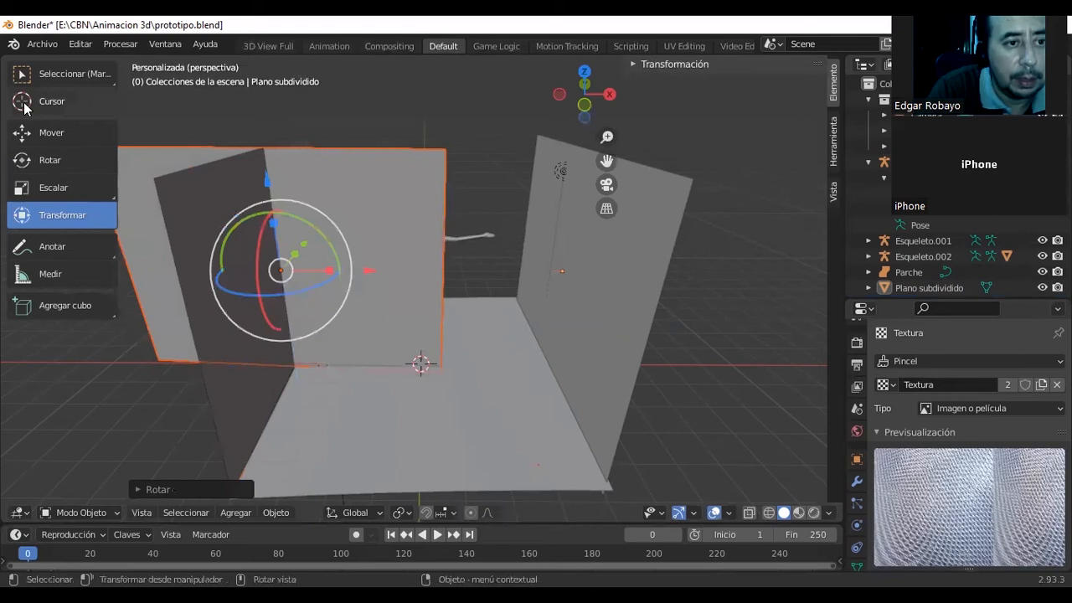
Move the crosswise wall along X between the side walls and along Y towards the back edge of the floor.
click(34, 131)
drag(344, 271, 491, 293)
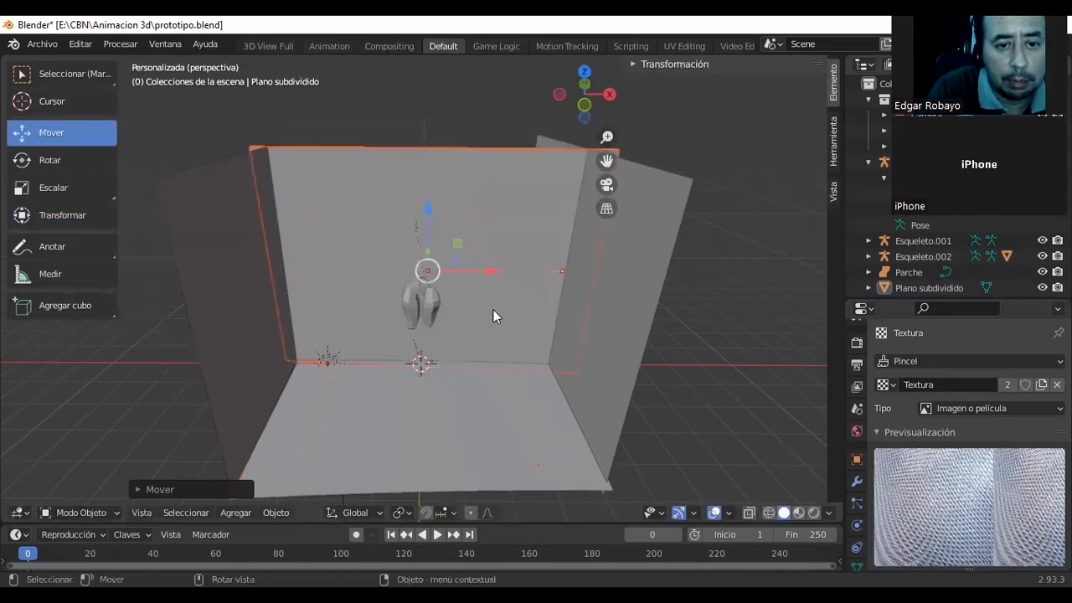
middle_drag(495, 329, 431, 264)
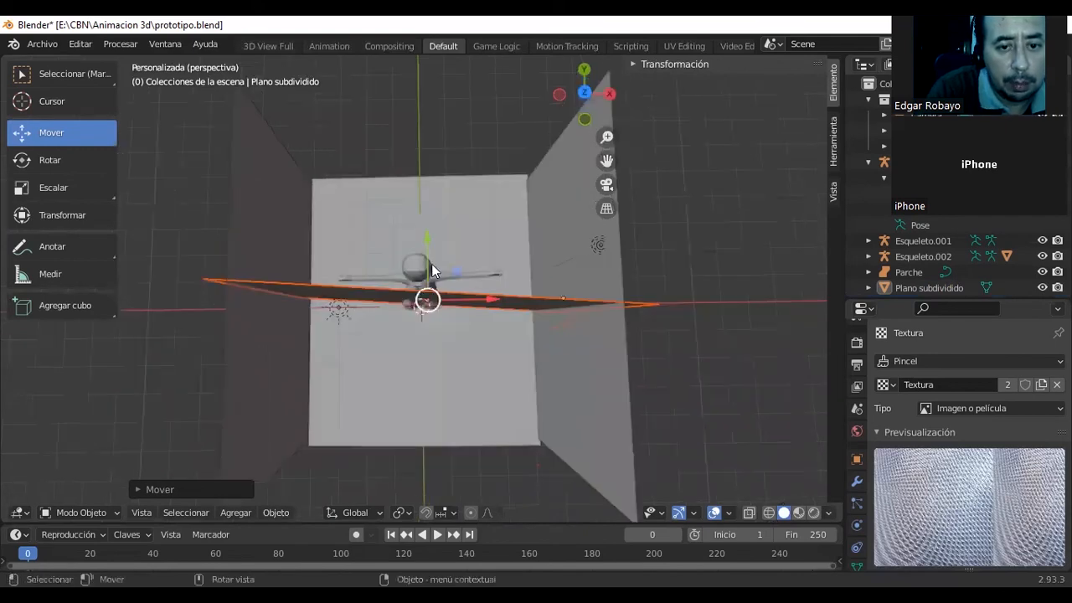
drag(426, 239, 419, 96)
middle_drag(420, 100, 423, 144)
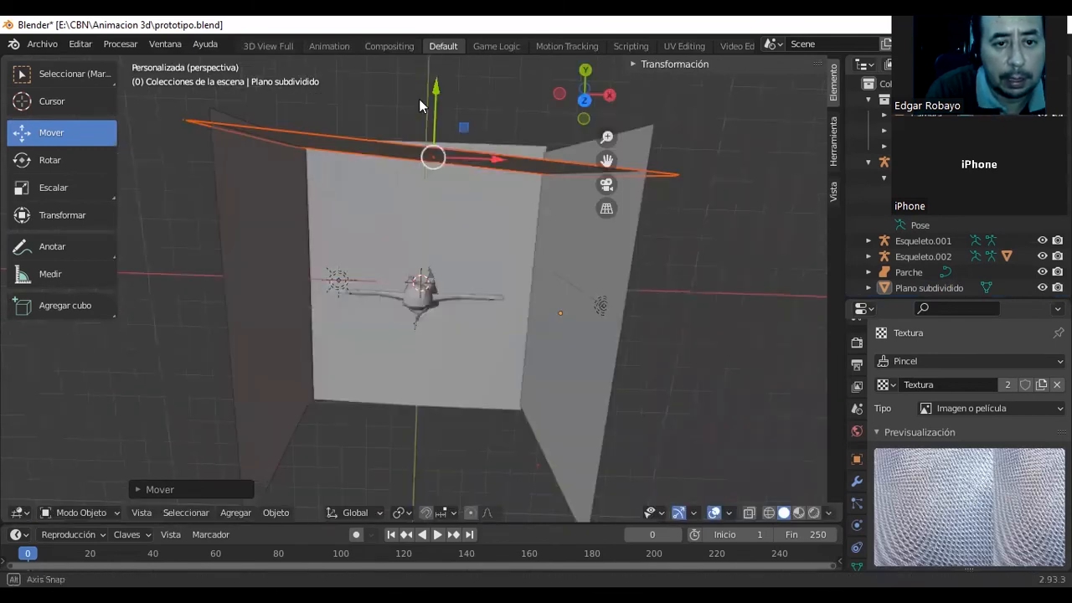
middle_drag(419, 99, 419, 100)
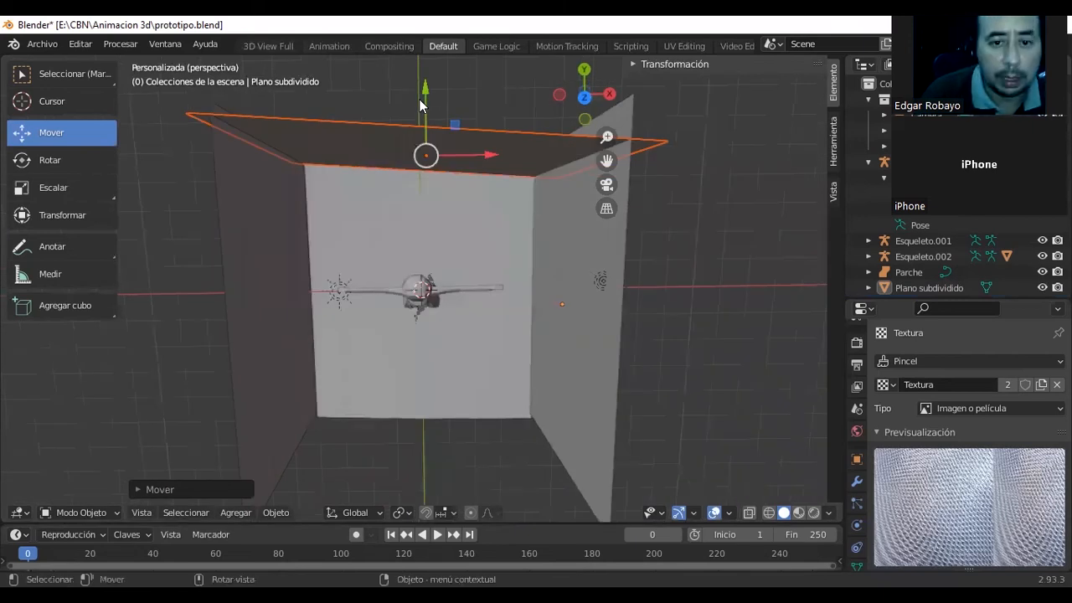
Straighten the back wall around Z in the top view and move it along Y onto the floor's back edge.
key(KP_7)
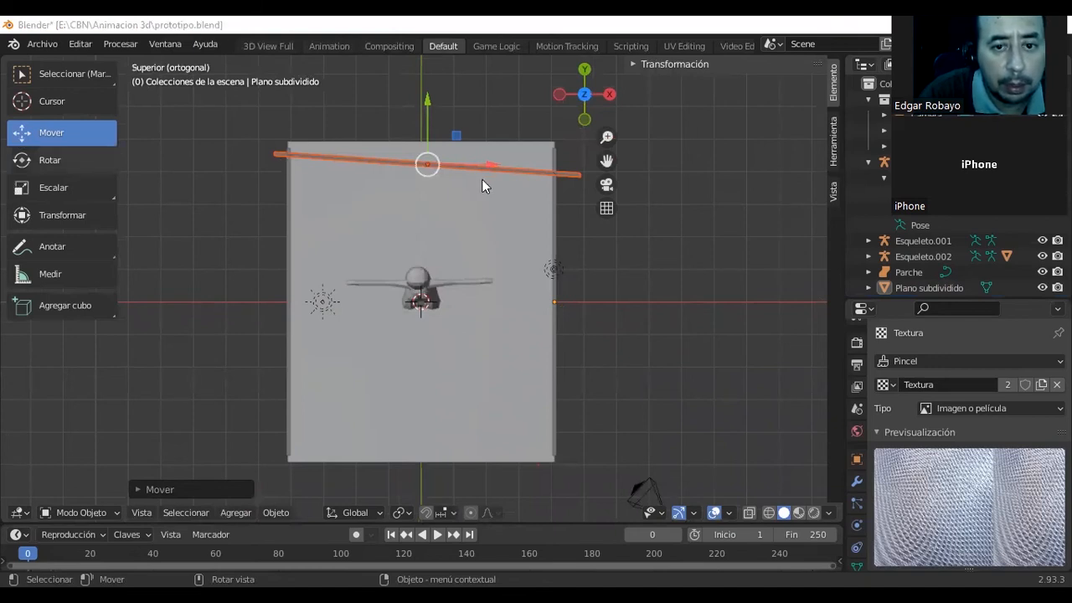
key(shift+space)
key(r)
drag(484, 180, 483, 171)
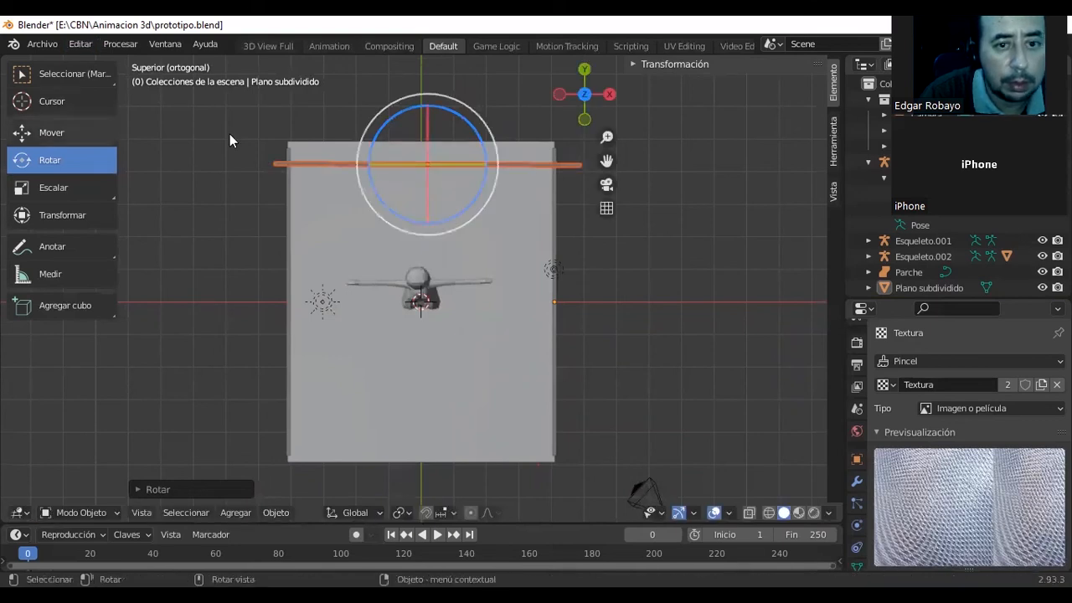
key(shift+space)
key(g)
drag(428, 140, 427, 135)
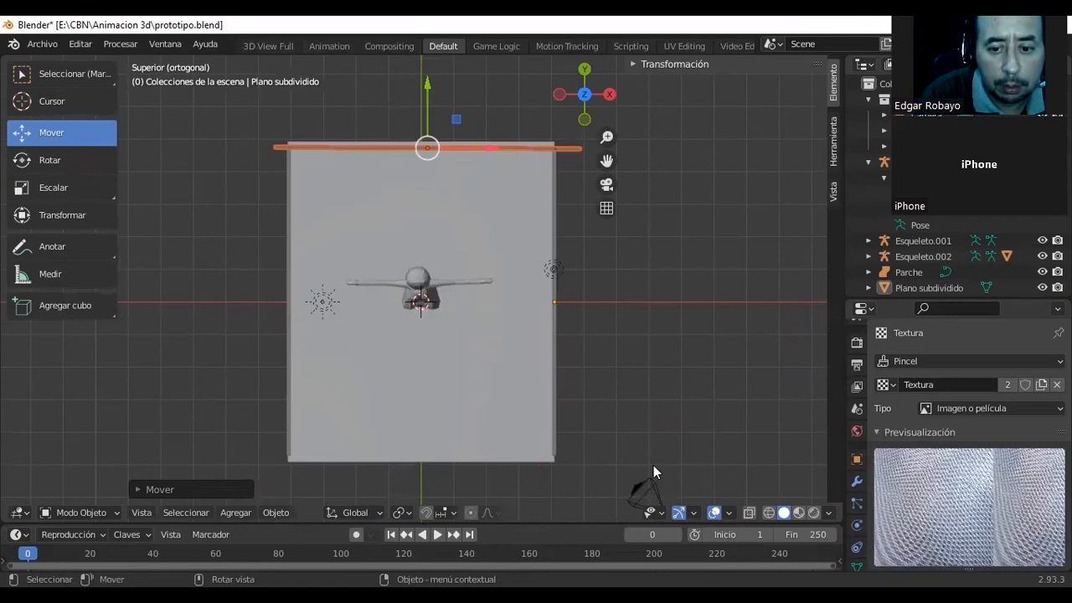
Move the camera along X to the open front of the room and rotate it around Z to face the back wall.
scroll(653, 465, down, 2)
click(587, 434)
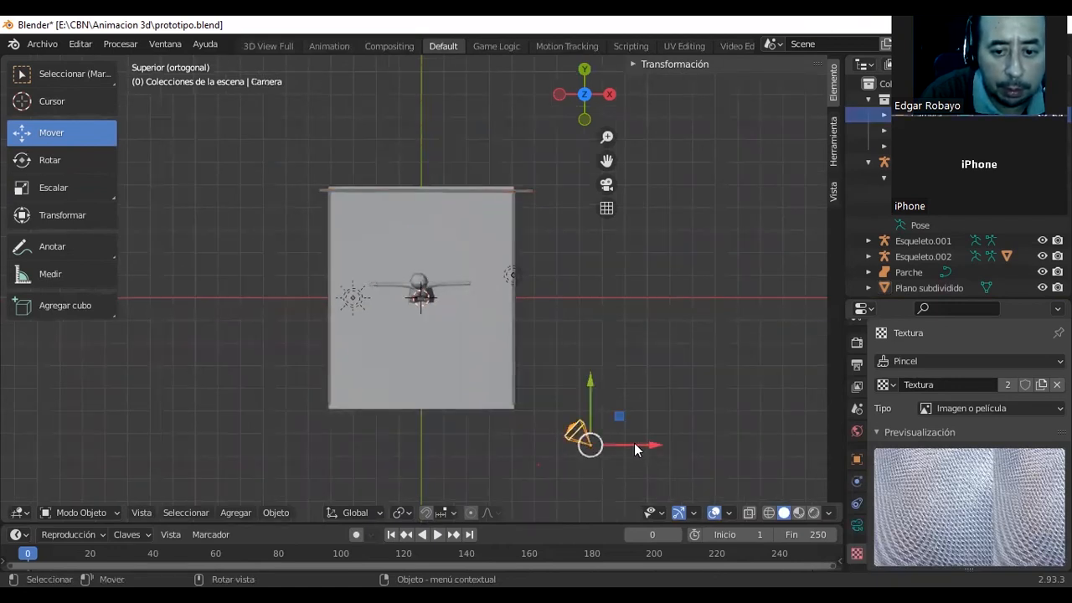
drag(633, 445, 484, 443)
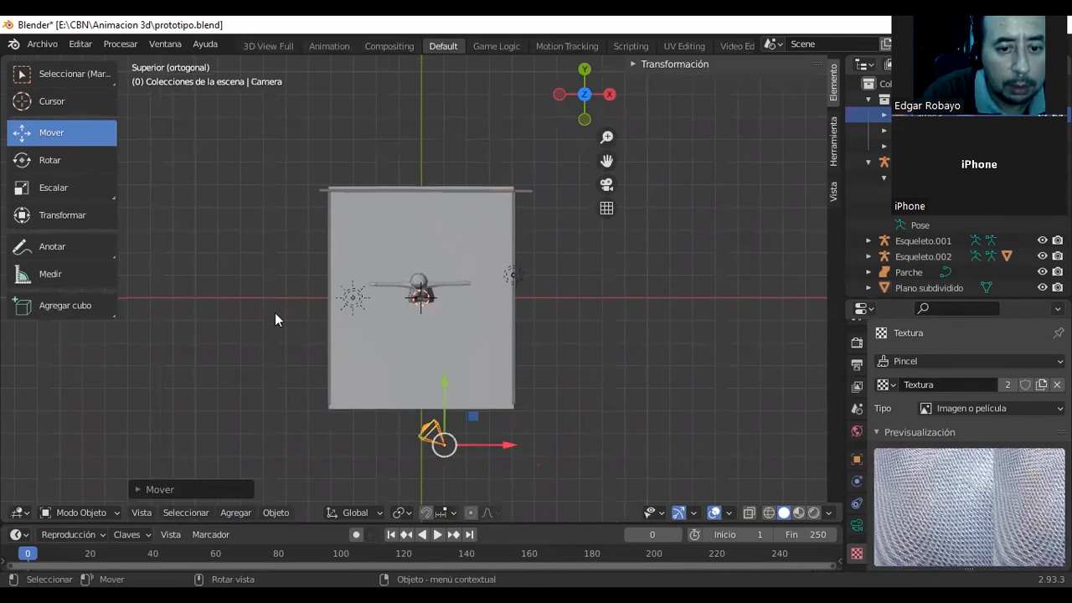
click(50, 160)
drag(468, 390, 504, 418)
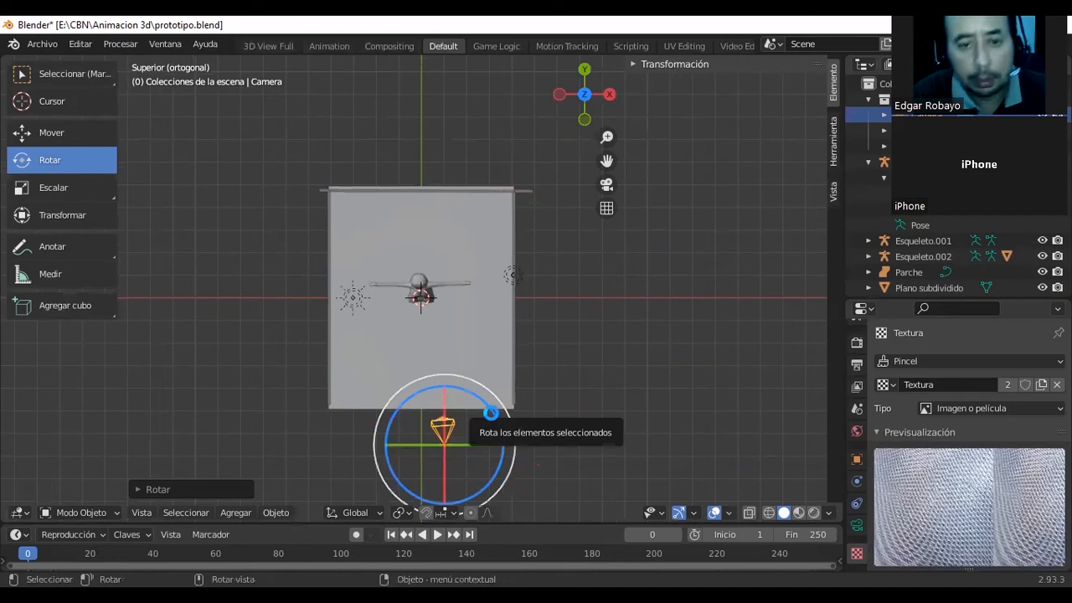
Tilt the camera upward around X to bring the character's head into frame, checking the framing with test renders.
key(F12)
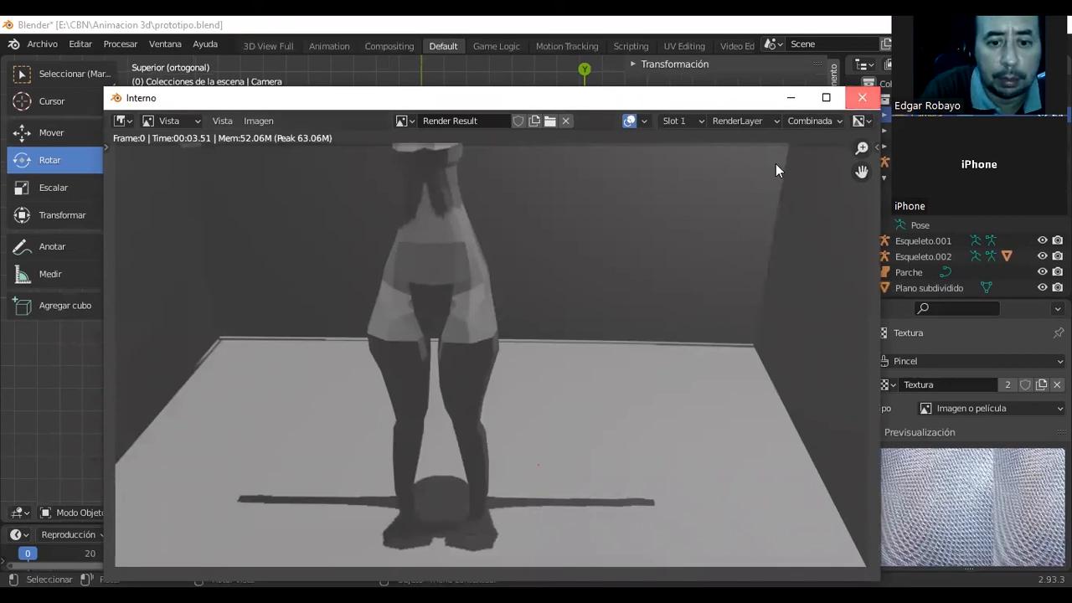
key(Escape)
middle_drag(404, 371, 432, 226)
drag(435, 228, 431, 306)
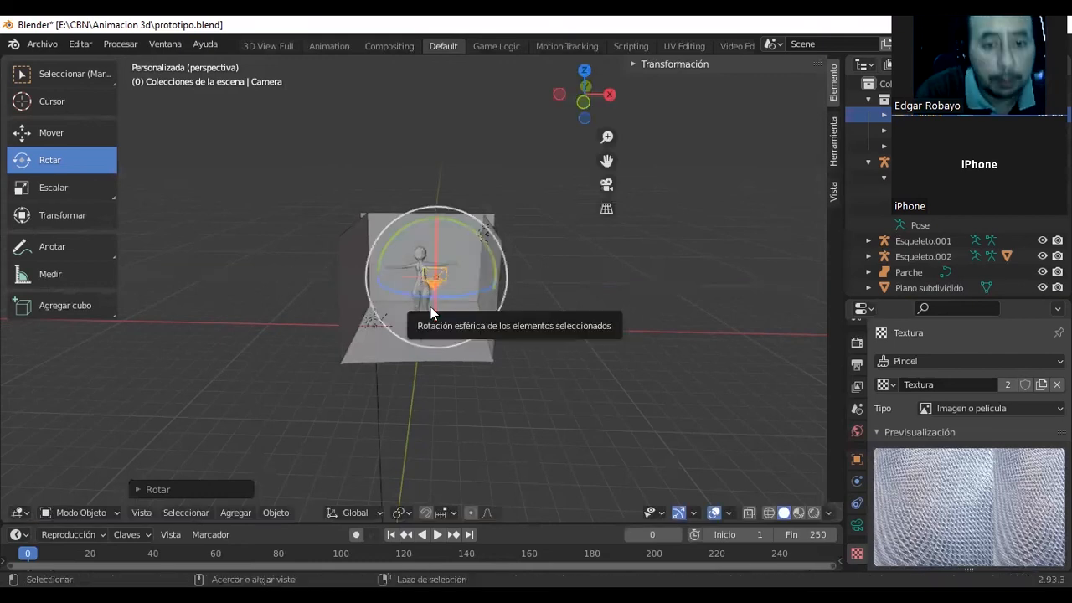
key(ctrl+z)
drag(435, 240, 433, 272)
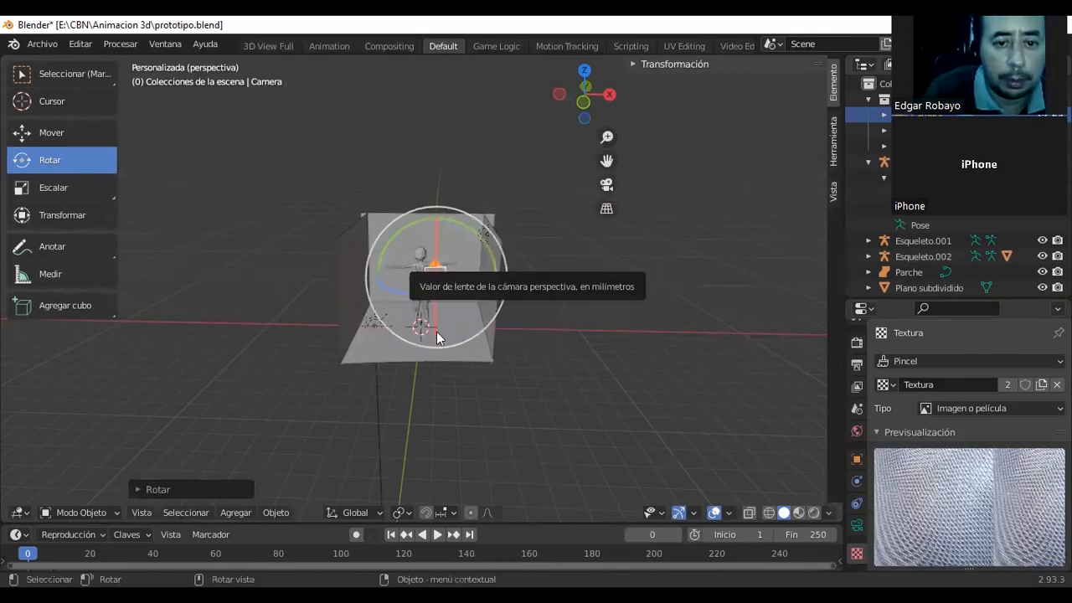
key(F12)
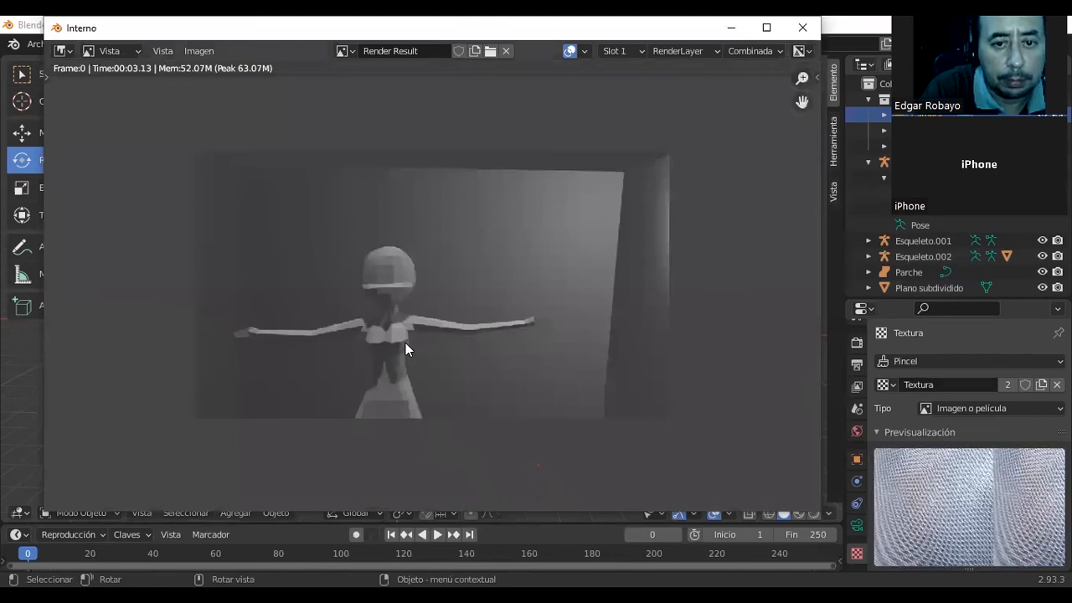
click(802, 29)
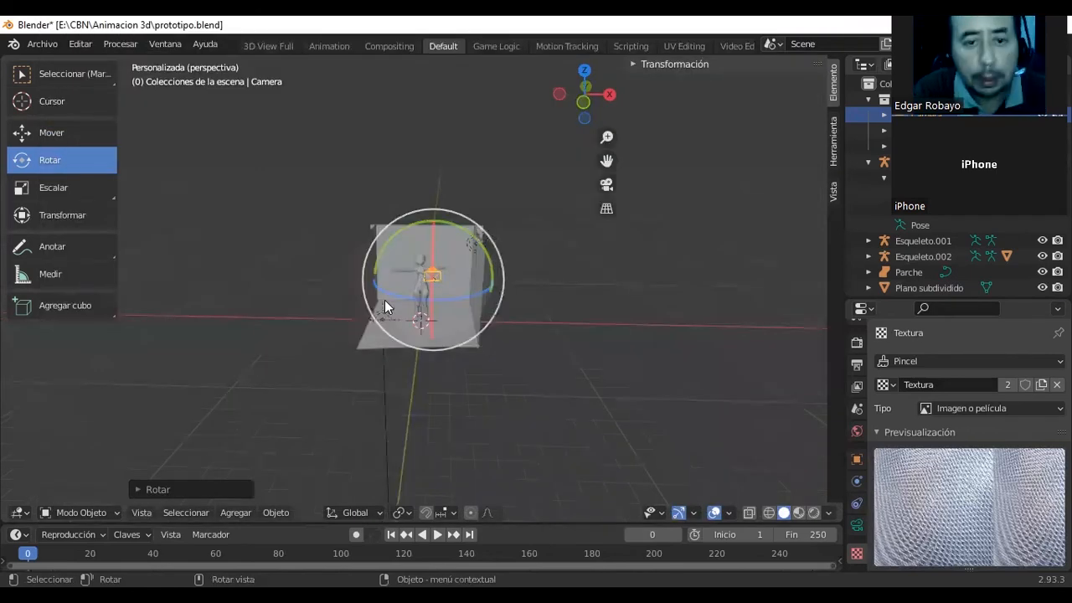
Move the camera along Y away from the room in the right view, and render the scene to check the framing.
middle_drag(385, 300, 377, 309)
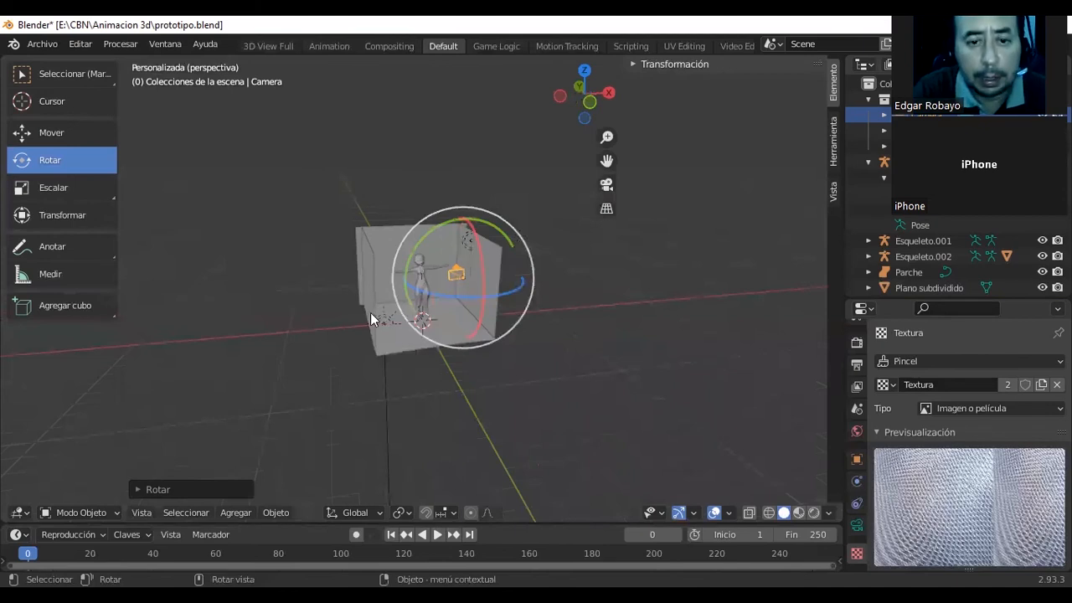
key(KP_3)
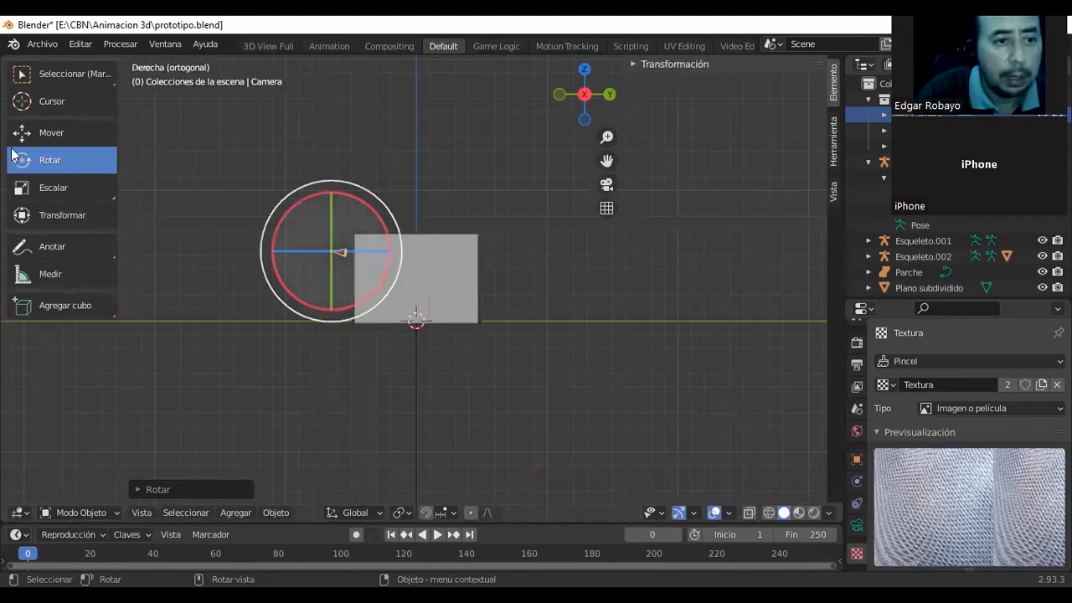
key(shift+space)
key(g)
drag(389, 252, 363, 283)
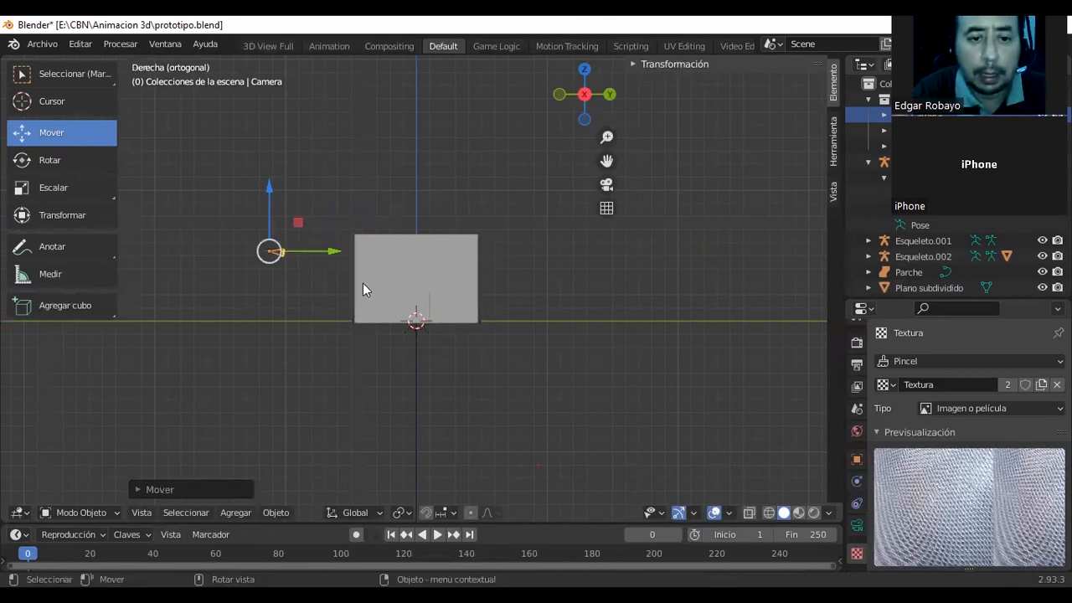
key(F12)
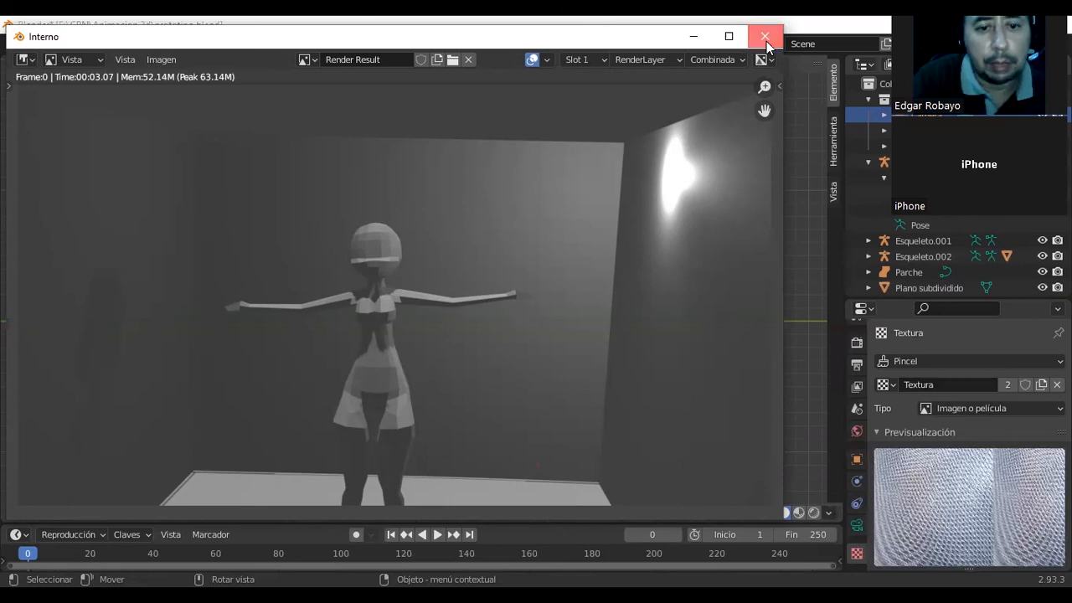
click(765, 39)
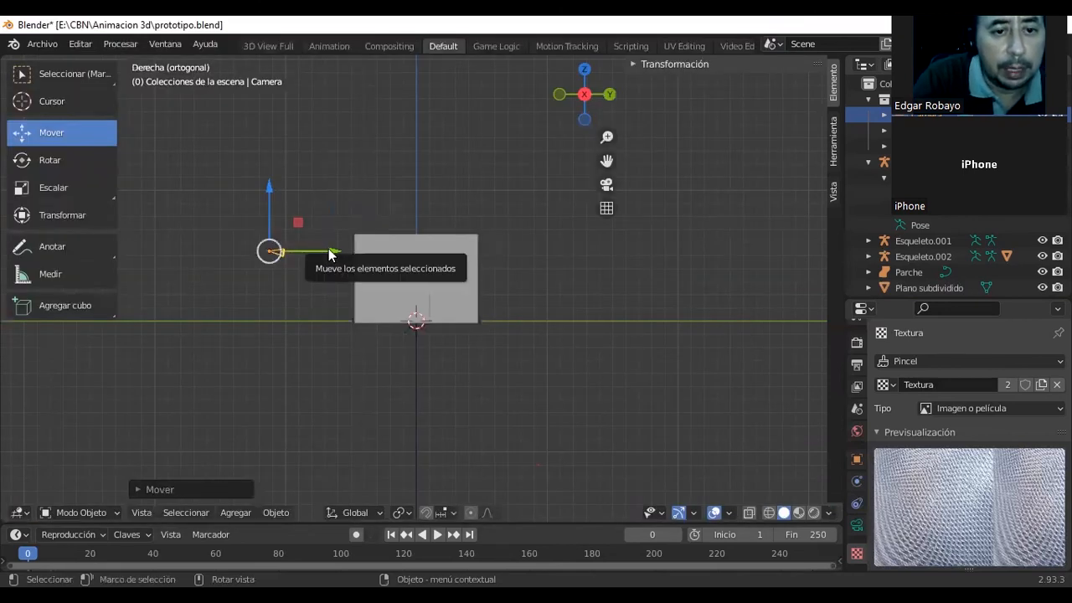
Move the camera farther back along Y and tilt it slightly downward, checking the full-body framing with a test render.
drag(325, 252, 264, 254)
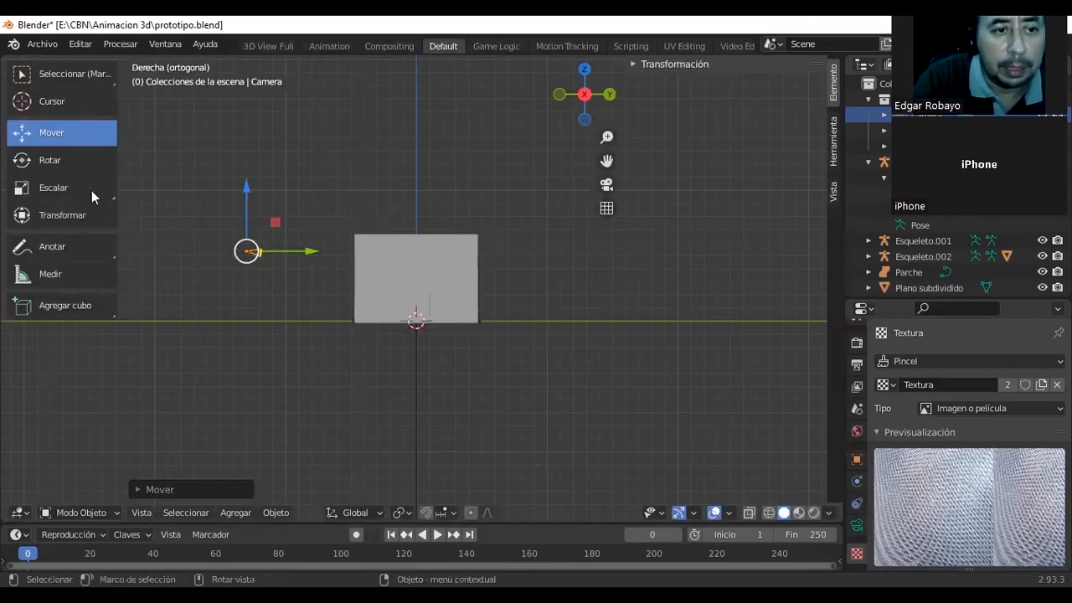
click(50, 159)
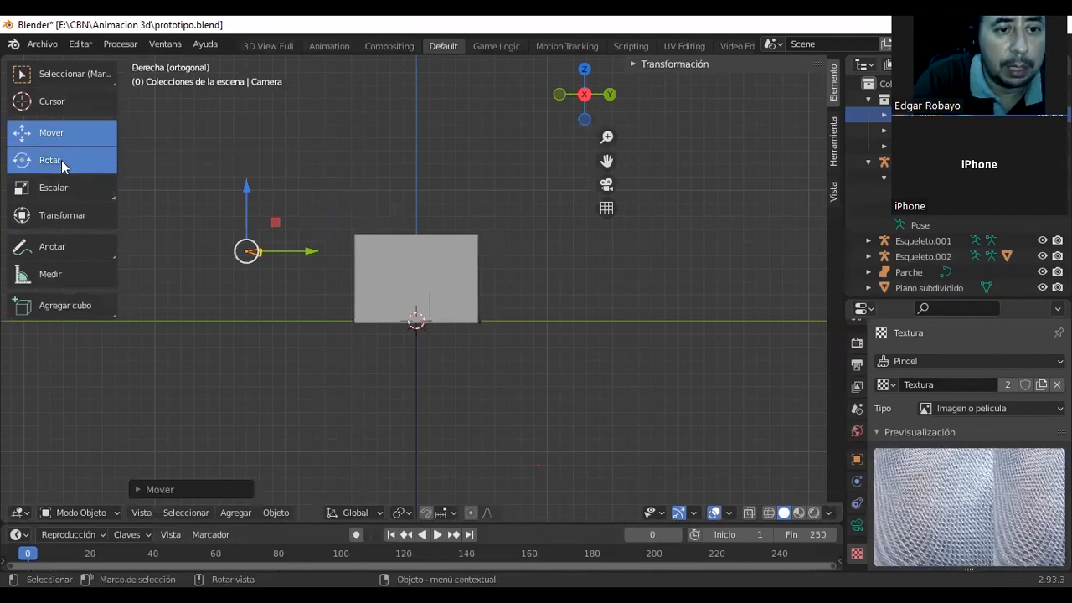
drag(294, 220, 300, 224)
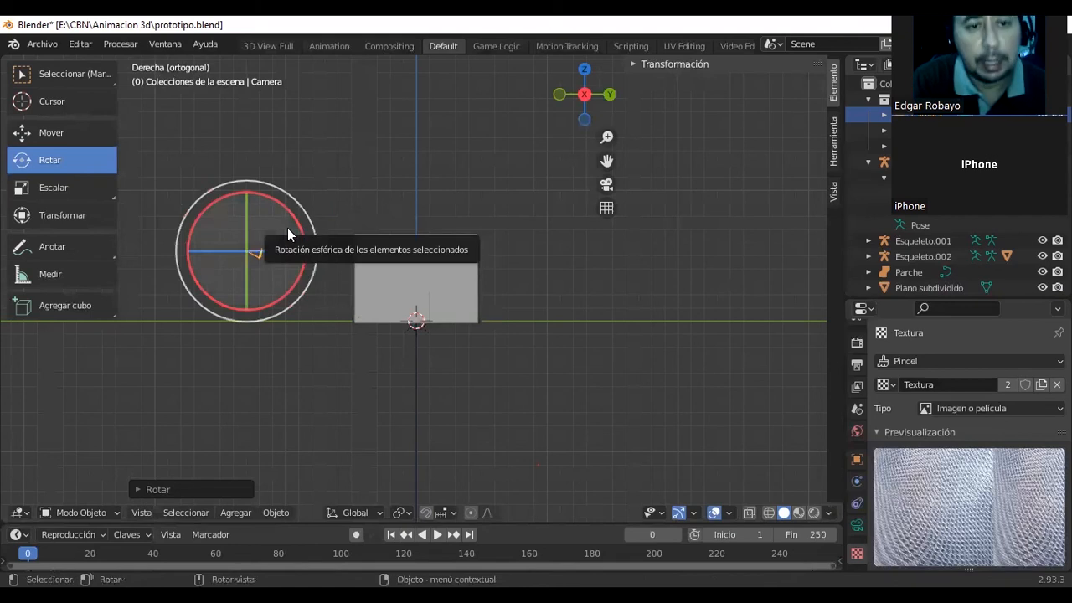
key(F12)
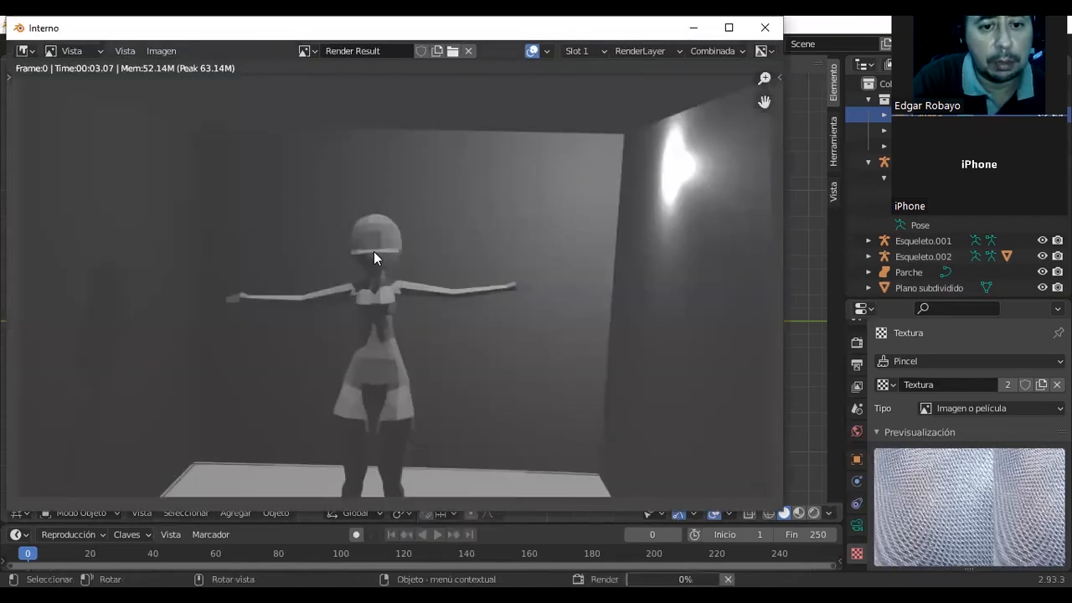
click(765, 28)
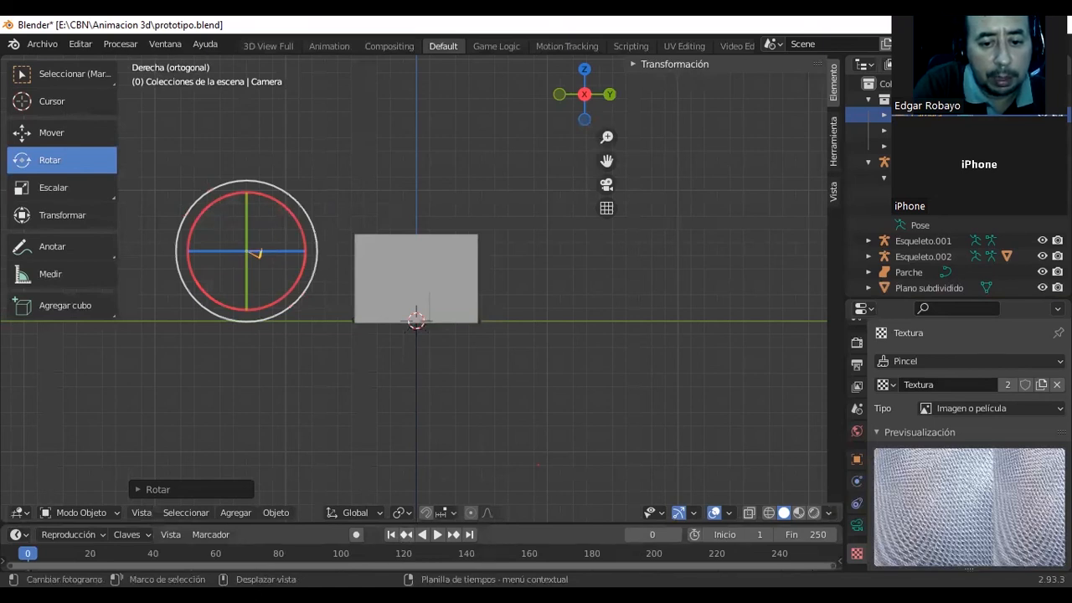
Enlarge the timeline area and set the current frame to 1.
mouse_move(496, 524)
mouse_down()
mouse_move(496, 546)
mouse_move(495, 525)
mouse_up()
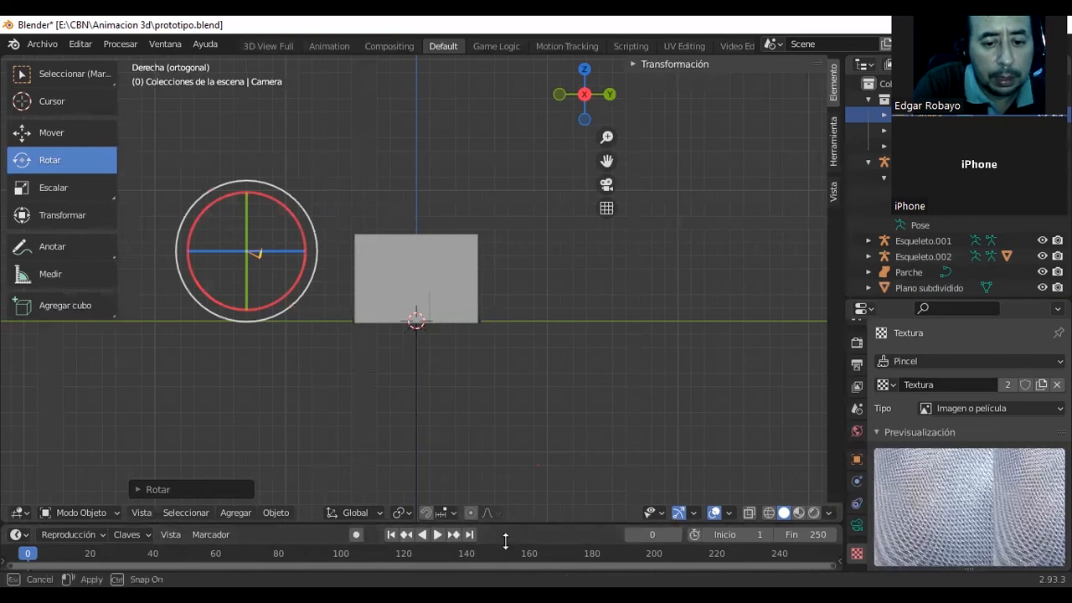
drag(516, 525, 519, 446)
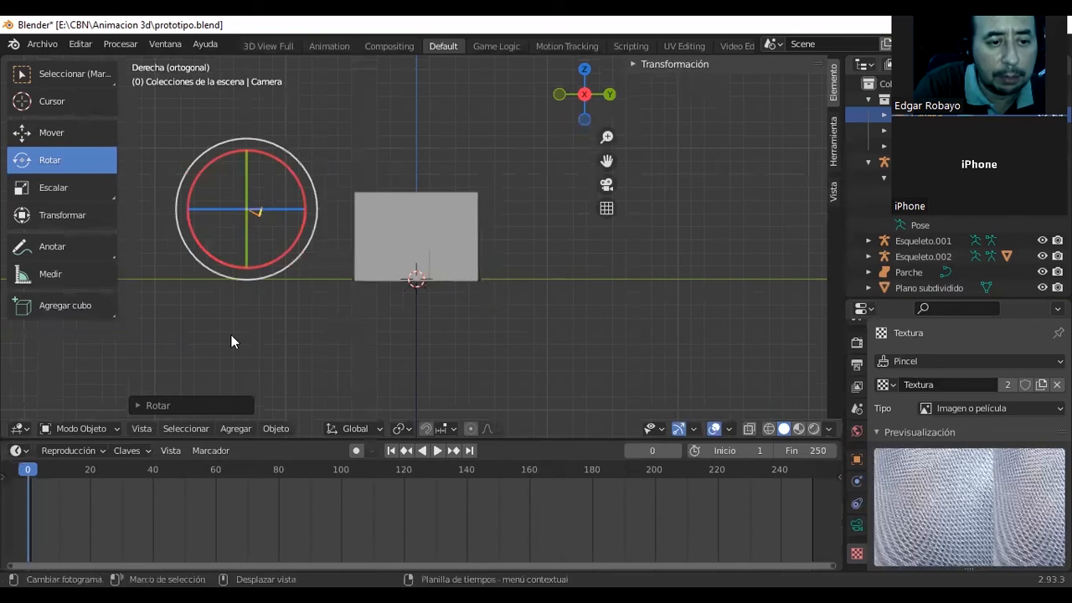
click(660, 450)
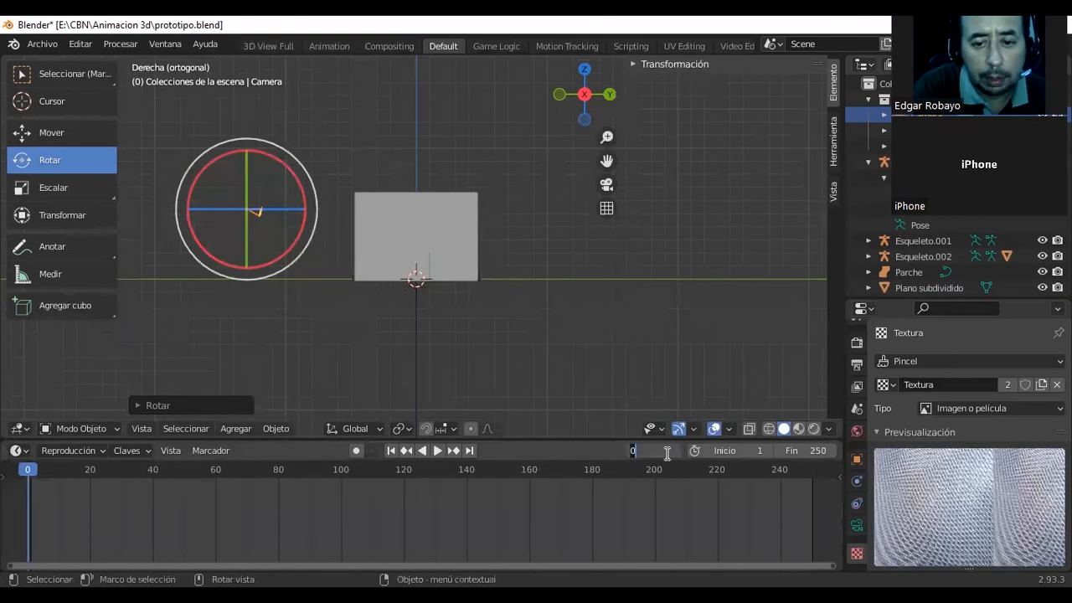
text(1)
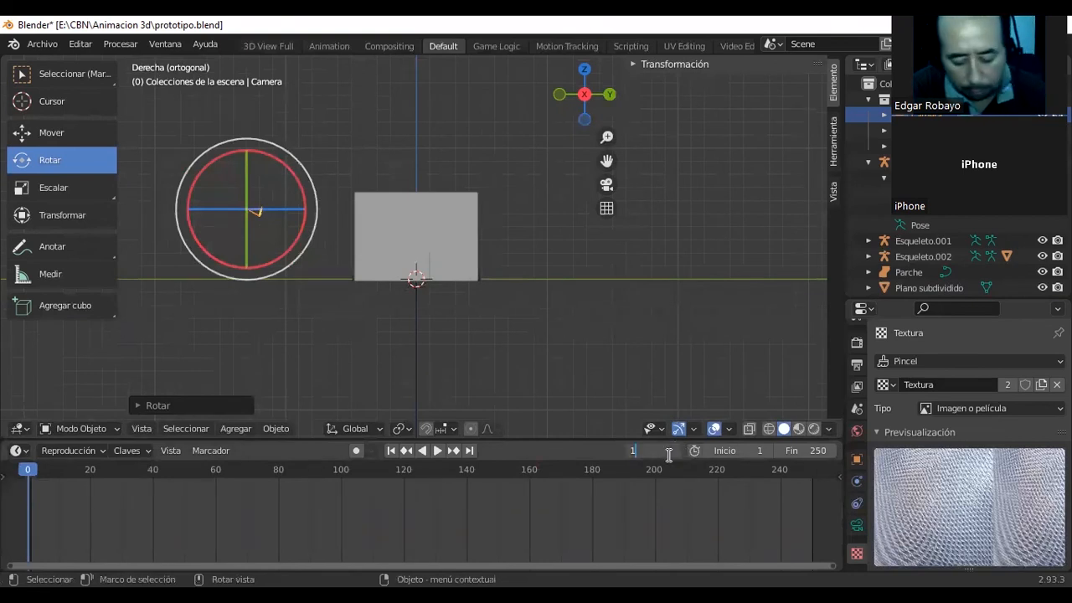
key(Return)
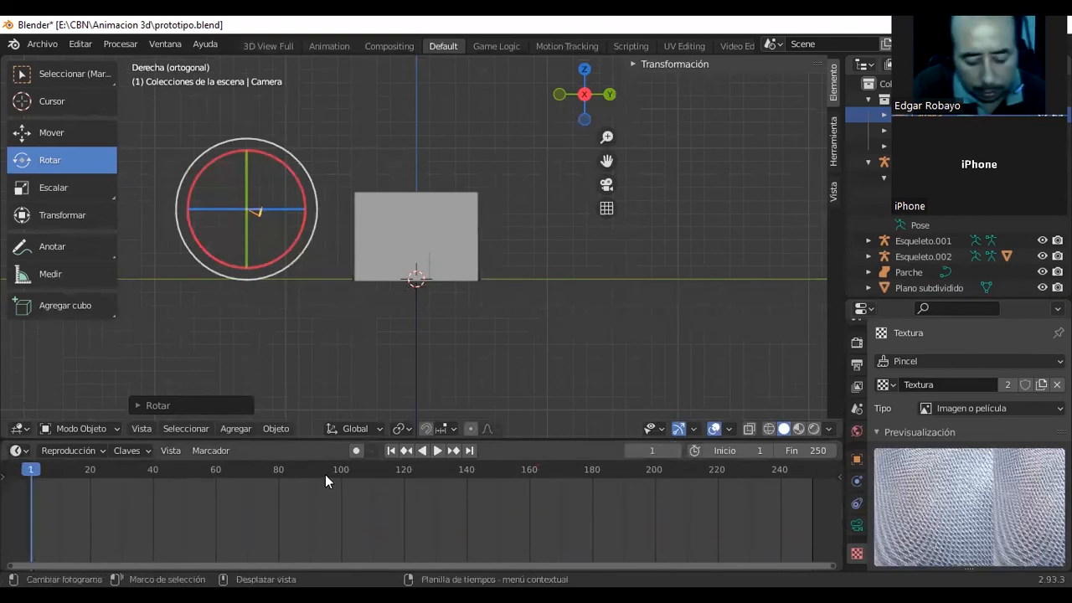
Try to insert an all-channels keyframe for the camera at frame 1 and set its type to Fotograma clave, testing with brief playback.
key(i)
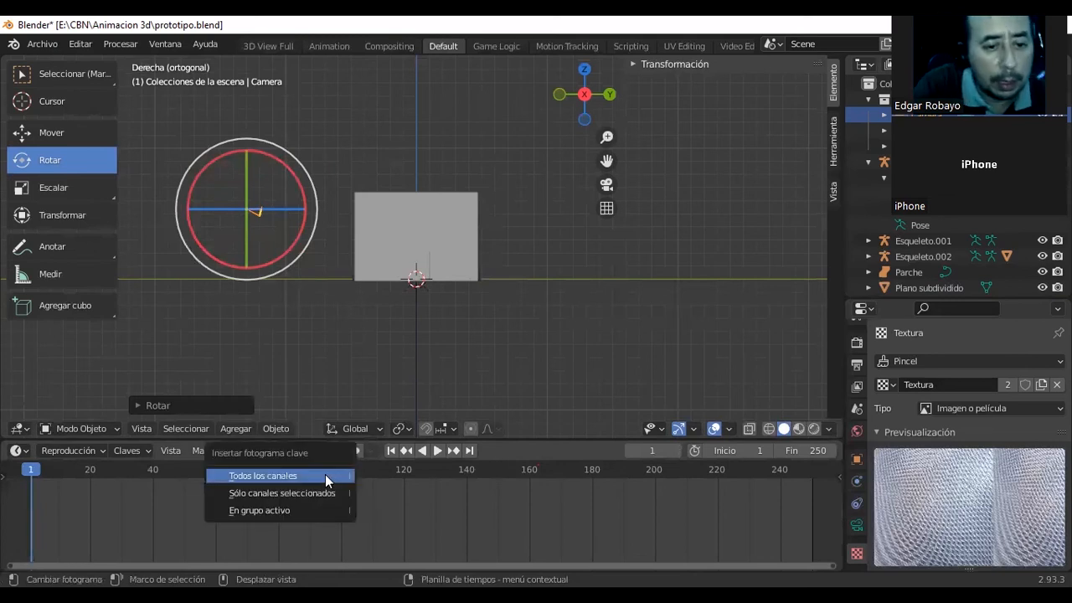
click(325, 474)
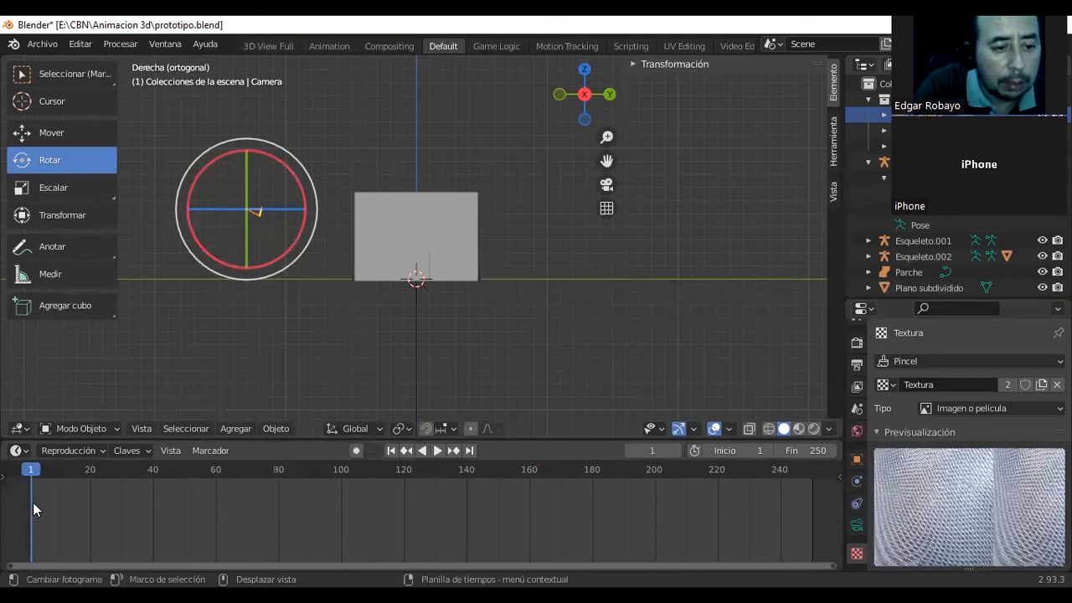
right_click(33, 502)
mouse_move(160, 447)
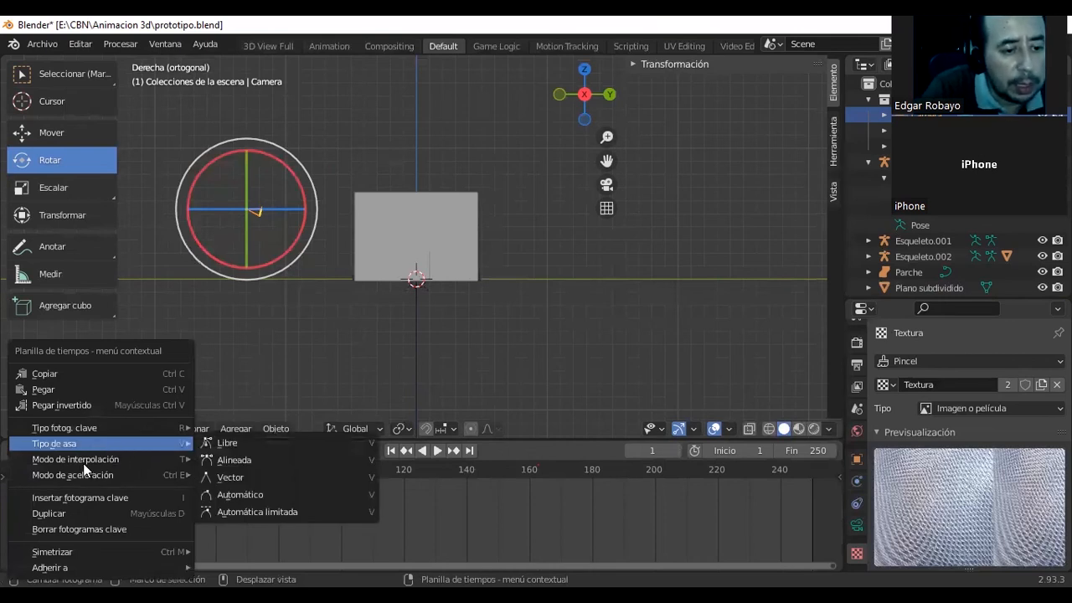
mouse_move(84, 567)
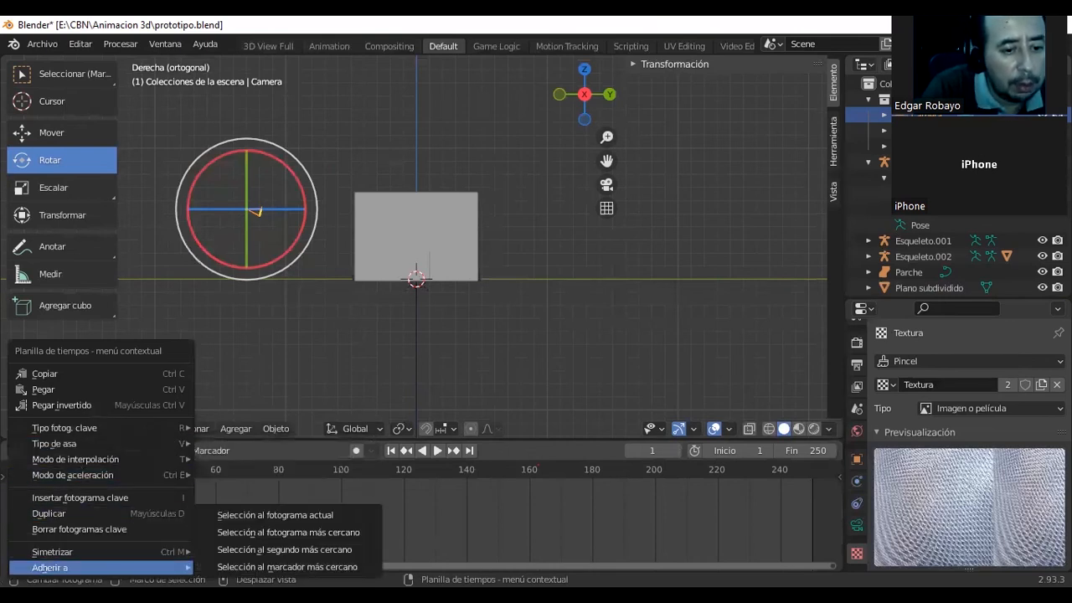
mouse_move(124, 457)
mouse_move(125, 426)
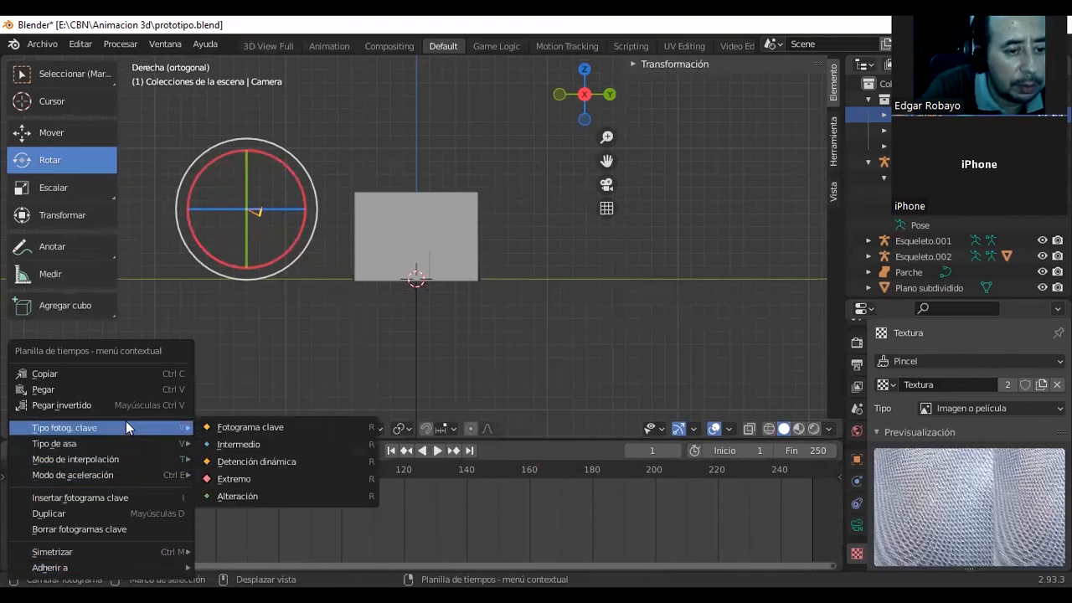
click(235, 427)
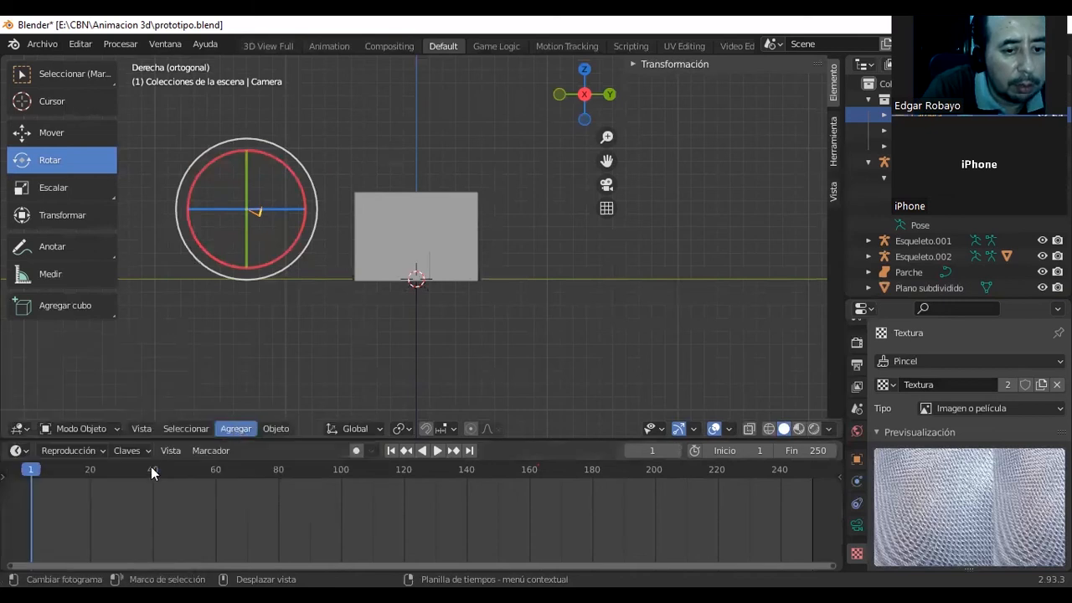
key(space)
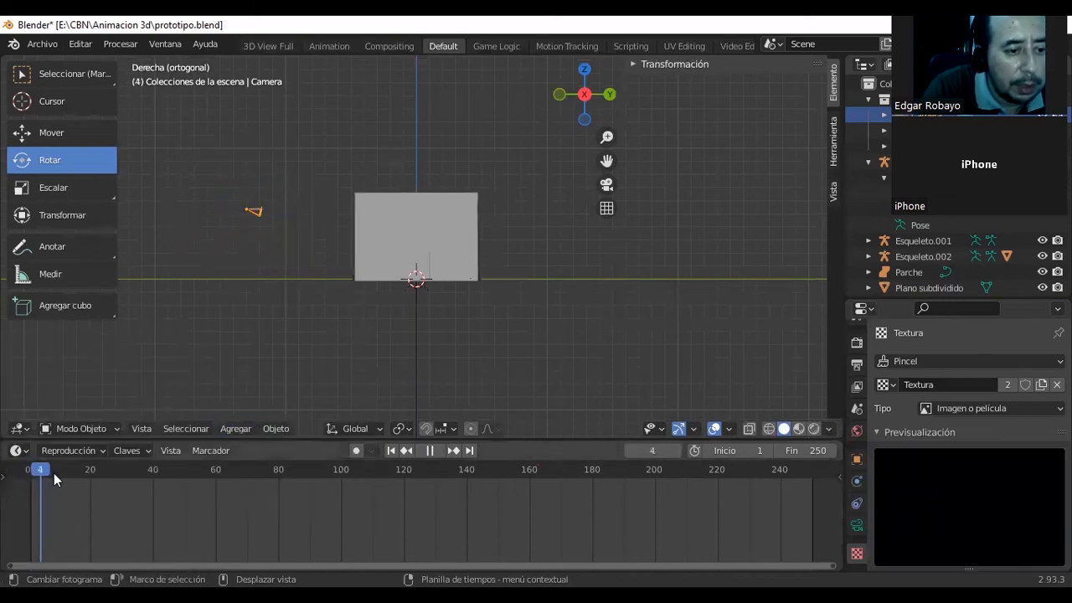
key(space)
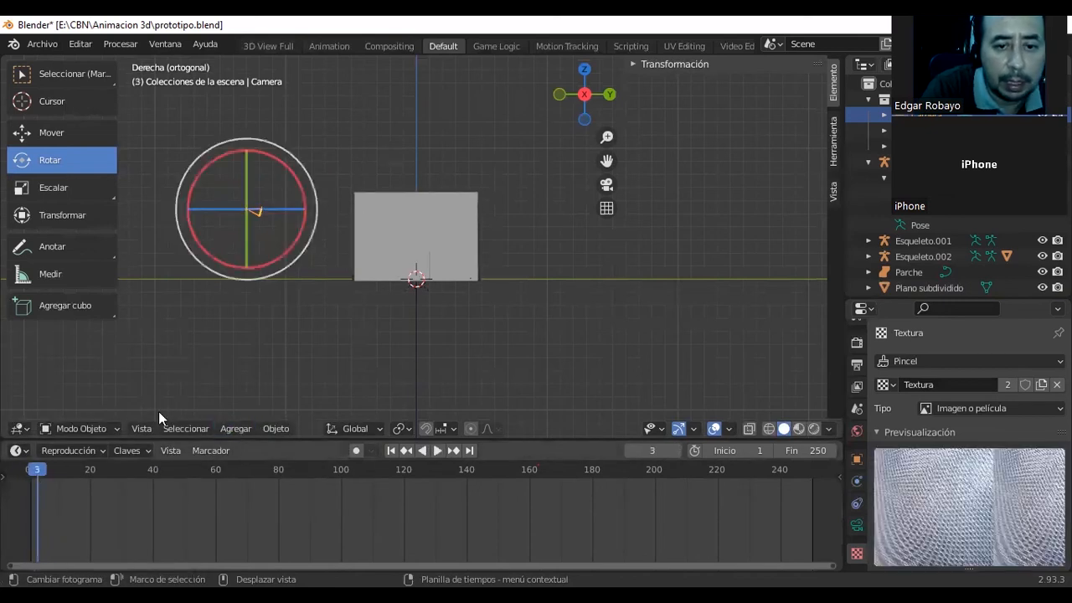
Select the character's armatures inside the room, and extend the selection to the character's mesh.
middle_drag(599, 327, 530, 325)
scroll(401, 321, up, 5)
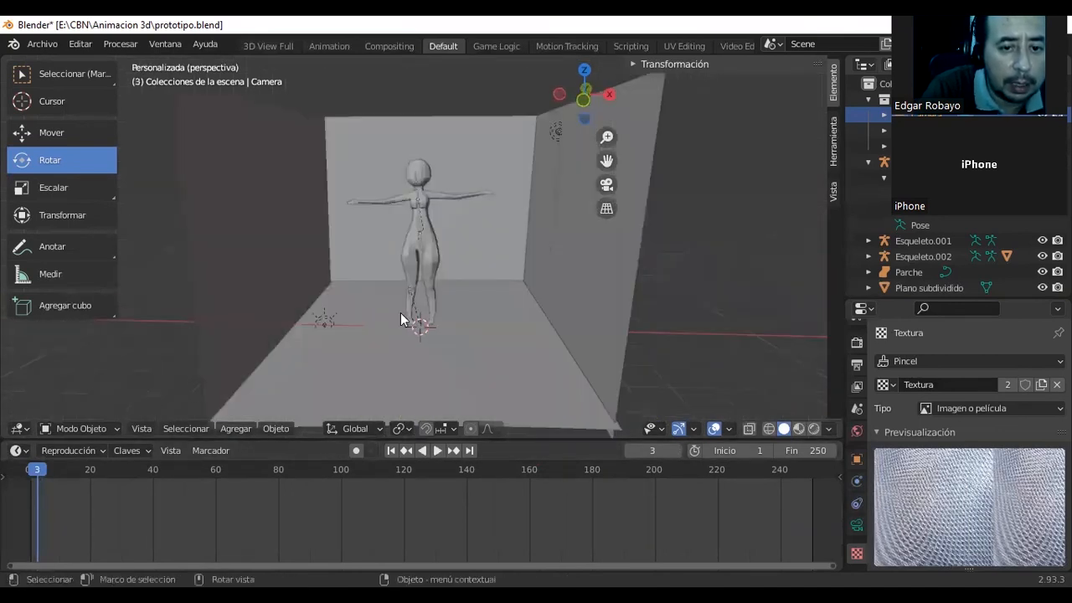
middle_drag(405, 305, 471, 312)
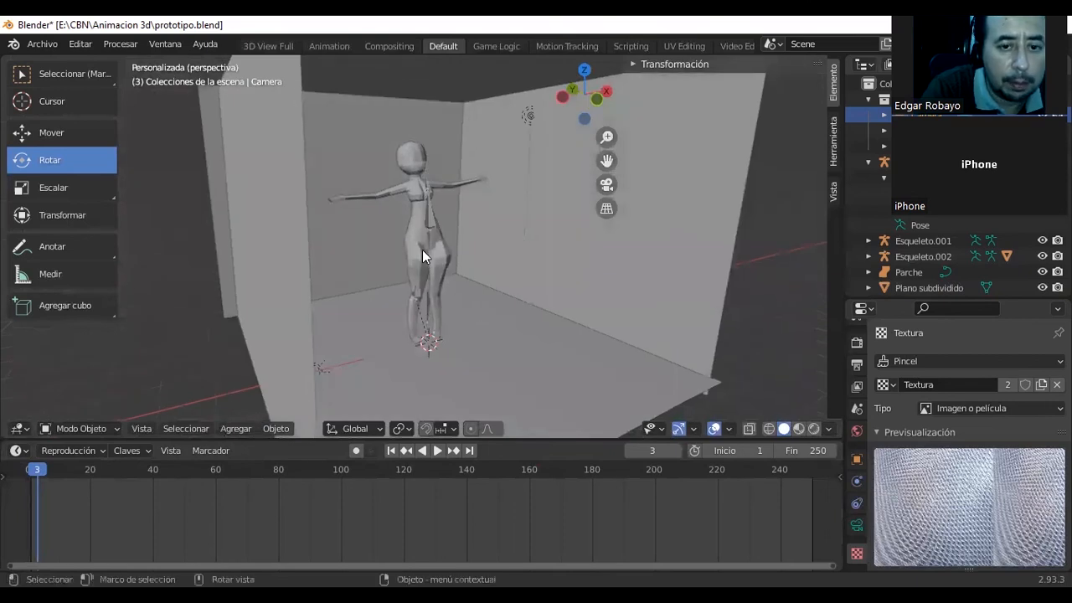
click(431, 220)
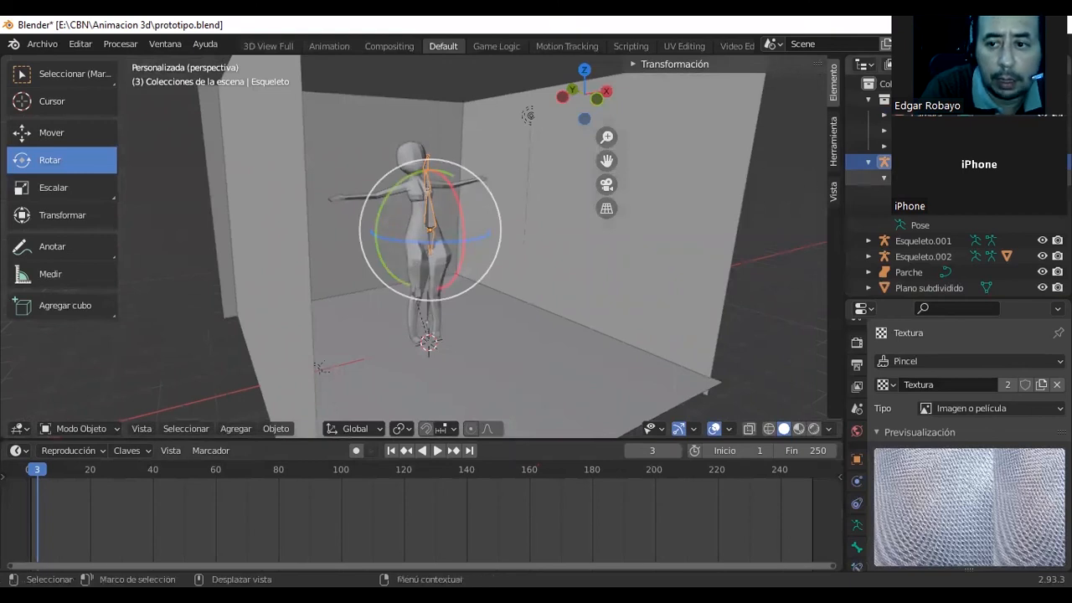
click(871, 162)
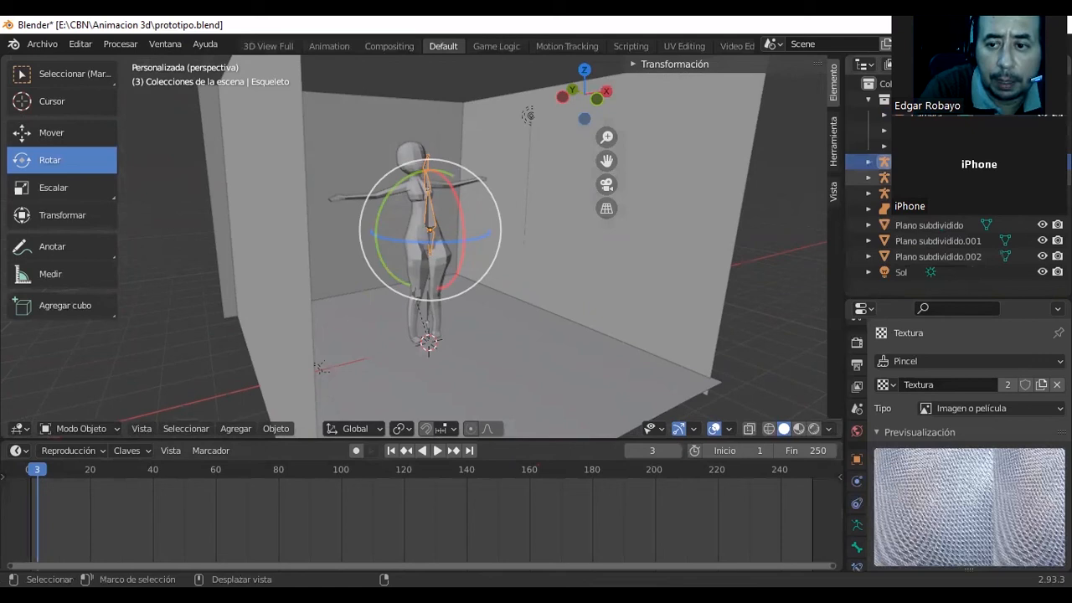
shift+click(913, 177)
shift+click(913, 194)
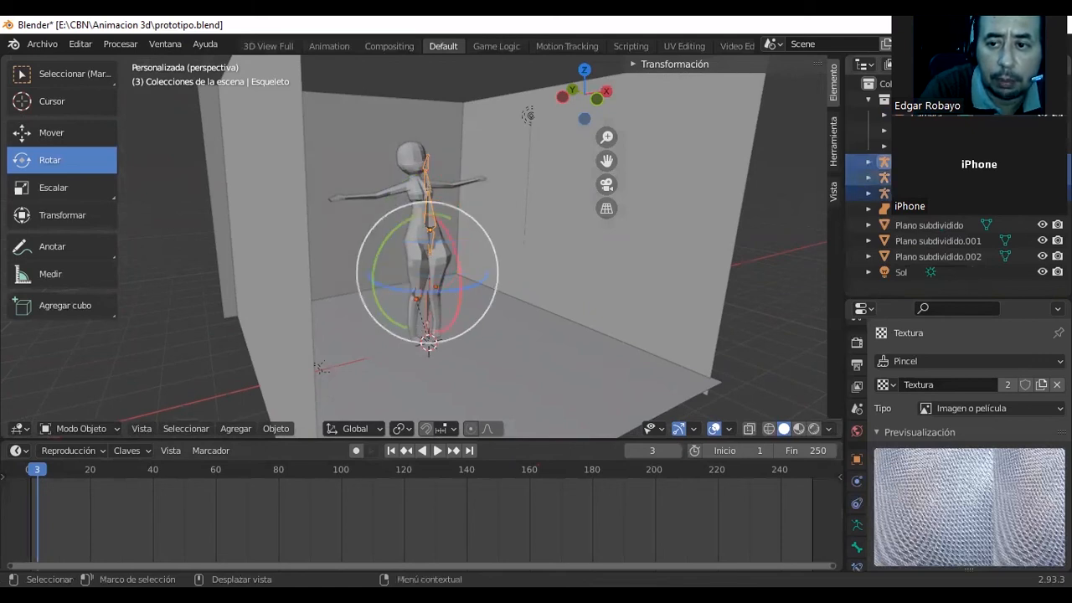
shift+click(913, 131)
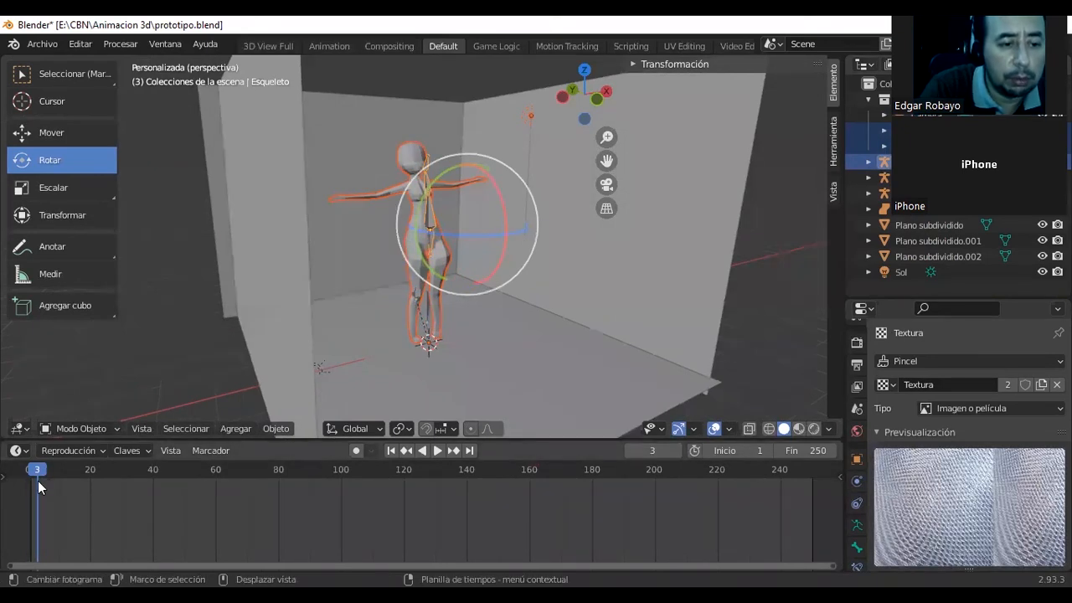
Return to frame 1, select the camera with the Move tool active, and insert a Posición y escala keyframe for it.
drag(38, 479, 29, 473)
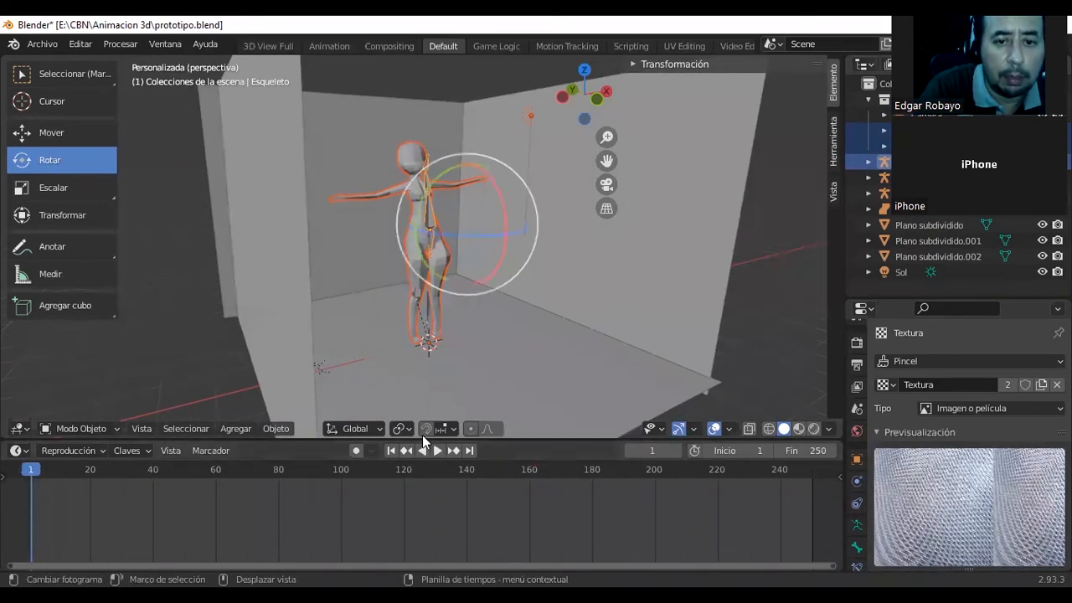
middle_drag(542, 360, 591, 356)
scroll(603, 386, down, 3)
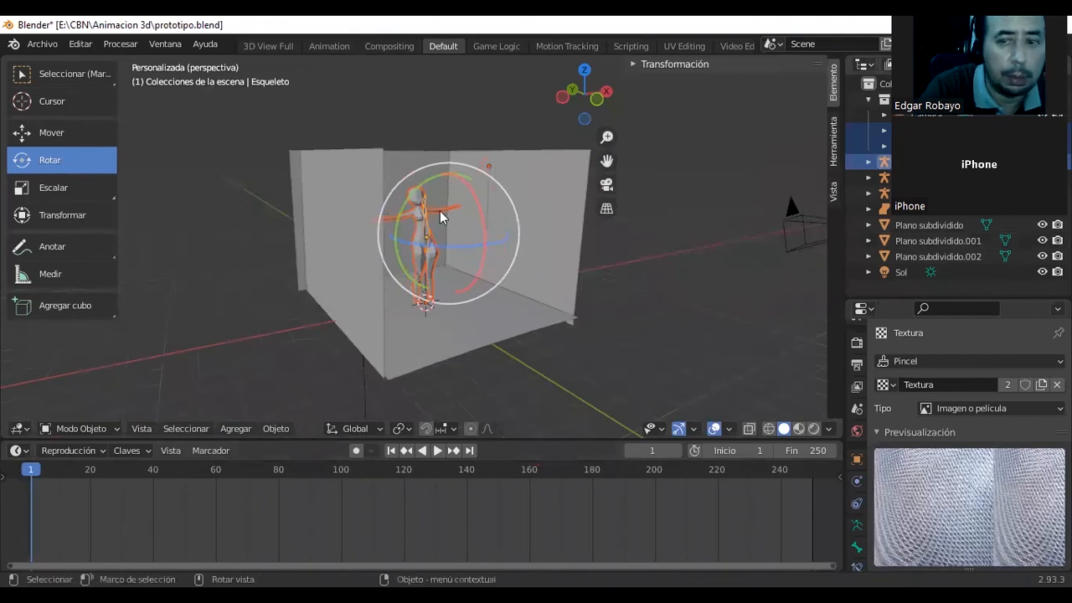
key(shift+space)
key(g)
click(804, 229)
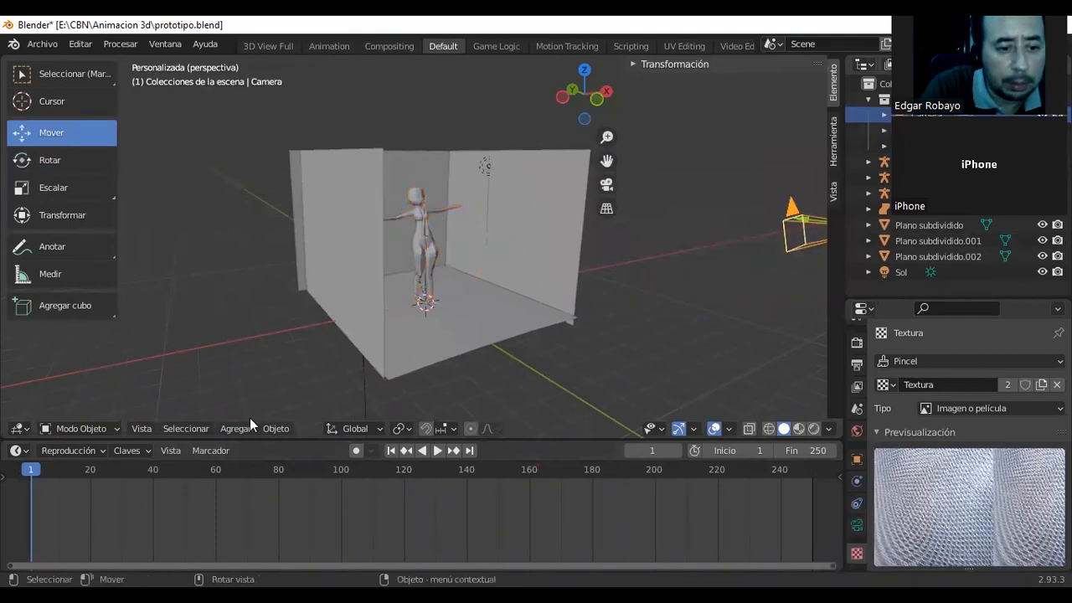
key(i)
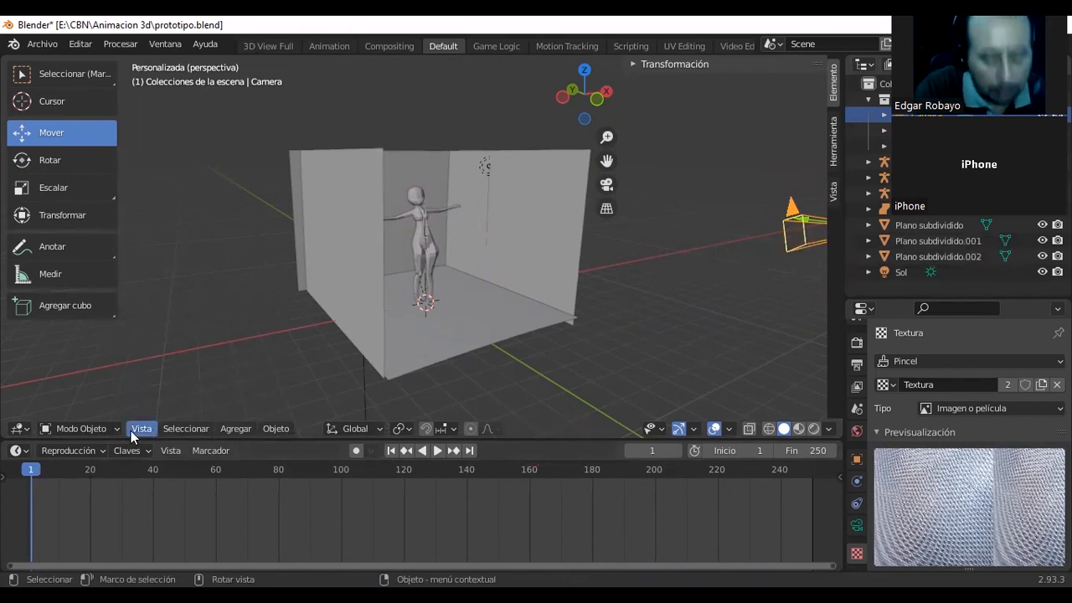
key(i)
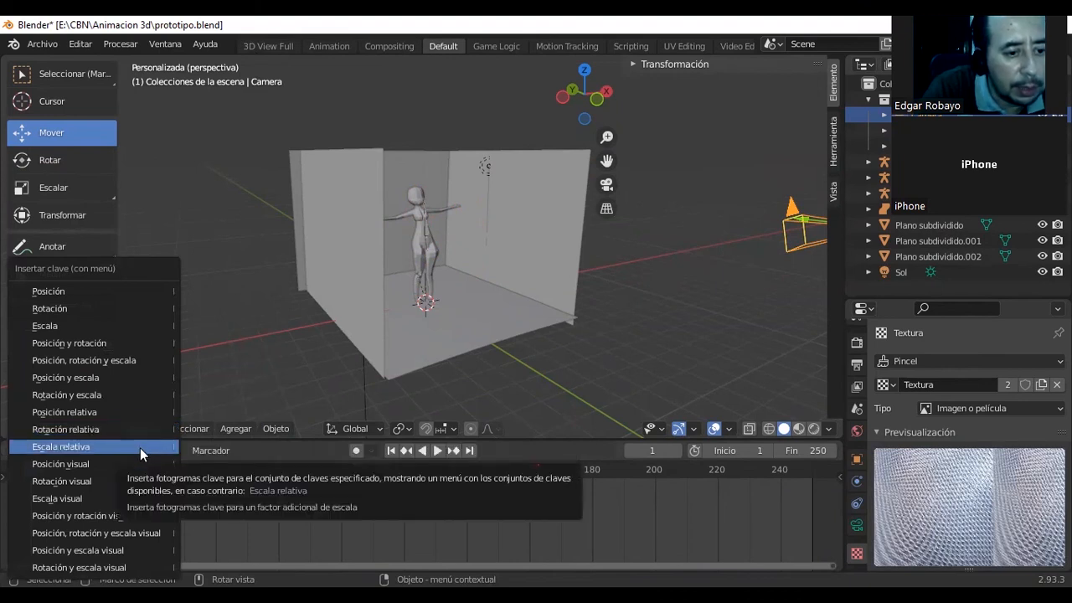
click(135, 377)
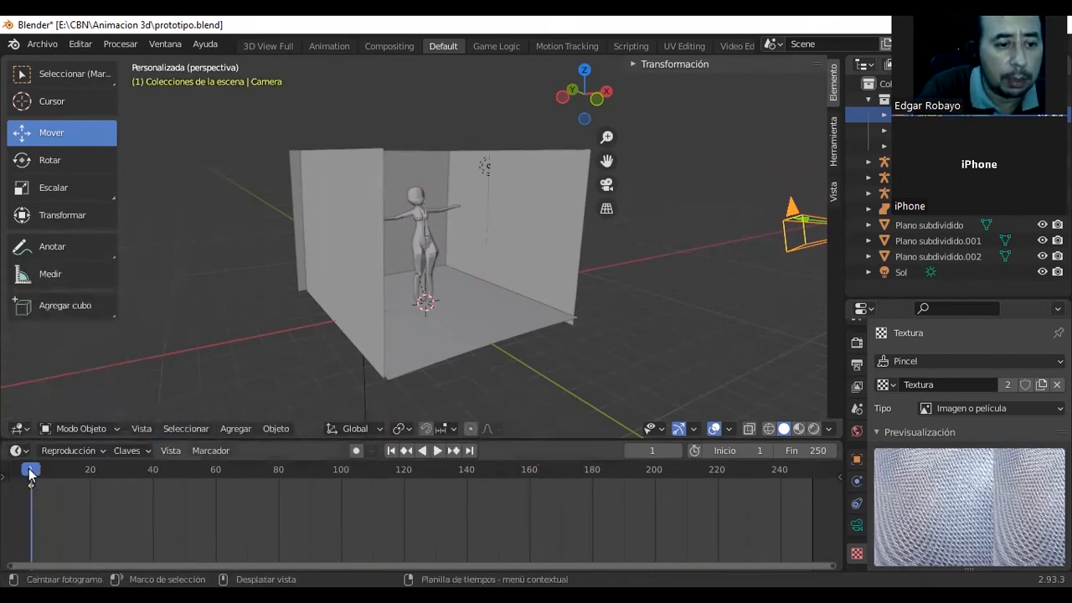
Play the animation forward and stop with the current frame at 29.
key(space)
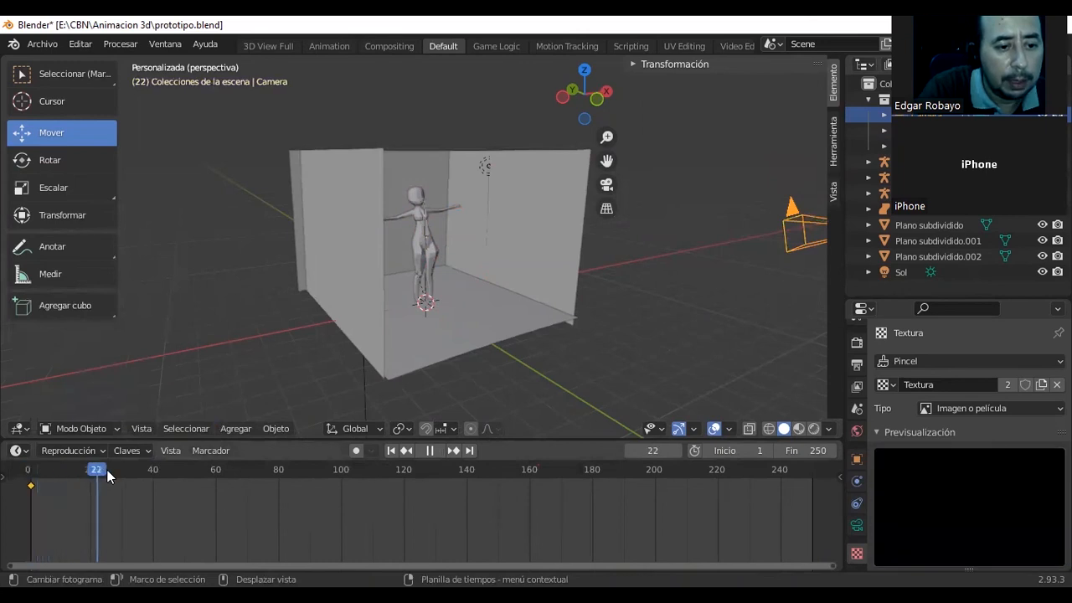
drag(140, 474, 116, 471)
key(space)
key(space)
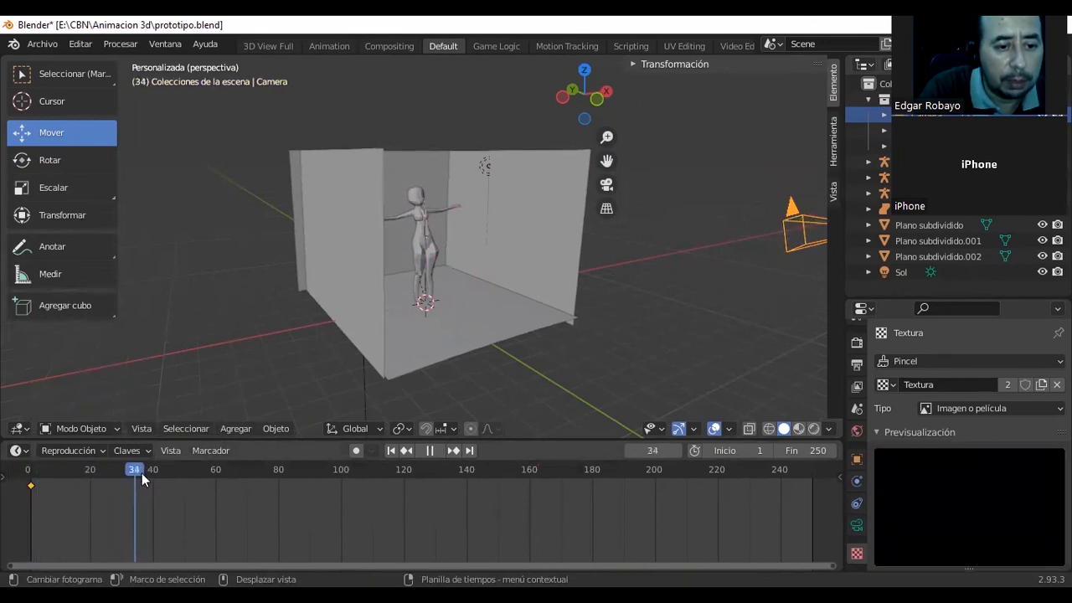
click(113, 472)
drag(113, 473, 118, 474)
key(space)
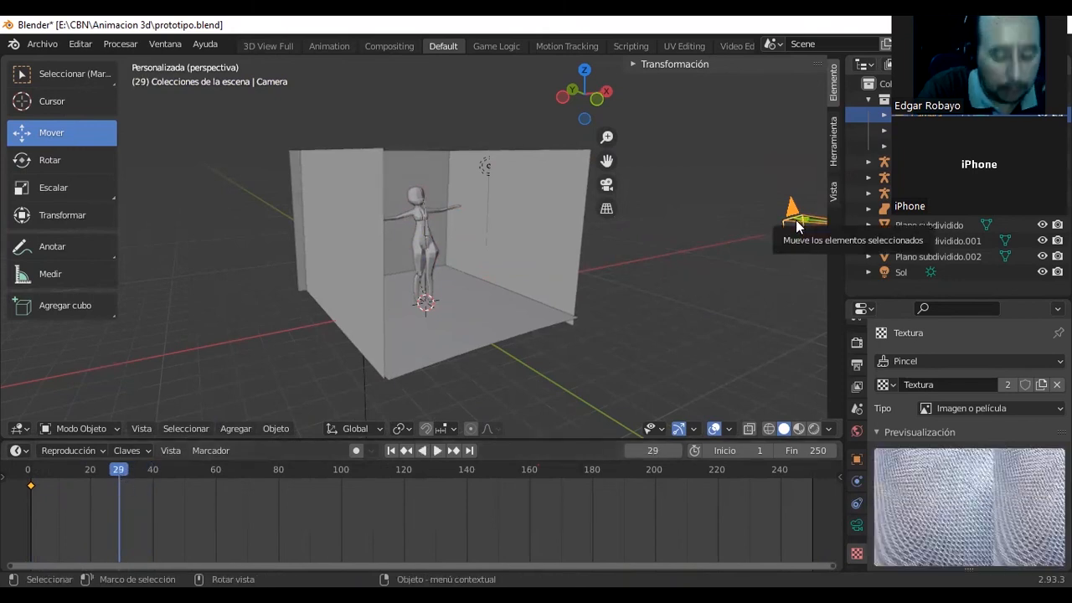
Insert a Posición y escala keyframe for the camera at frame 29 and lengthen the camera's focal length.
key(i)
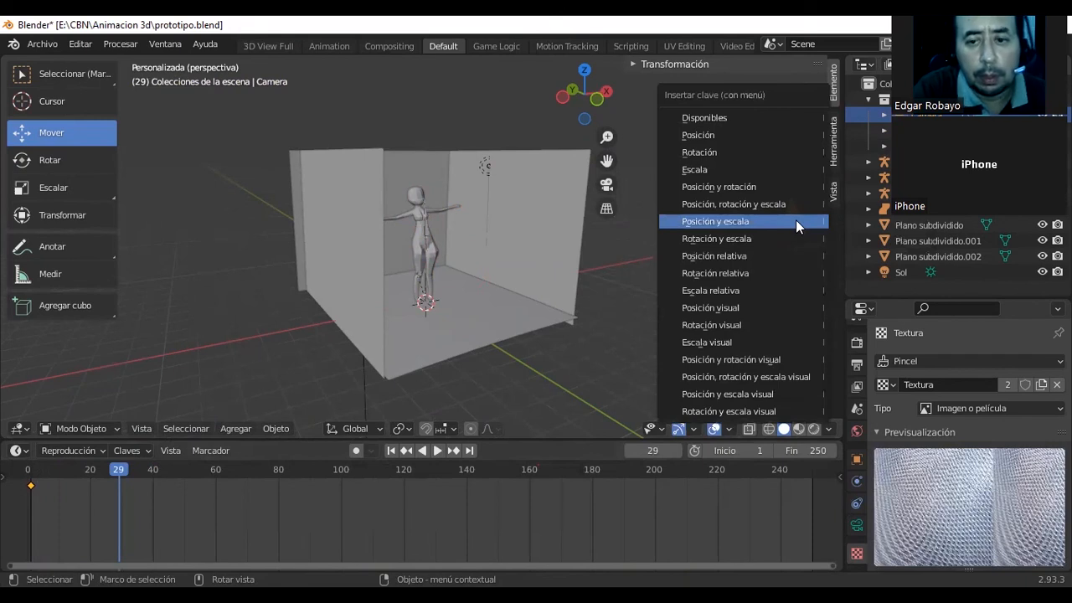
click(796, 219)
drag(796, 219, 743, 211)
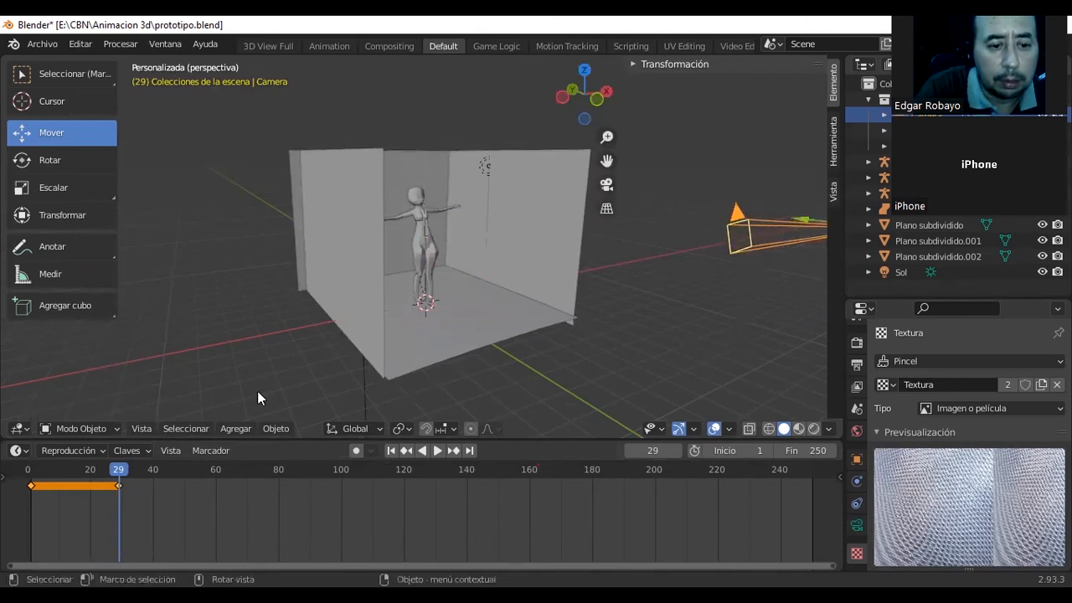
Play the camera animation from the start to check it, and undo the focal length change and the frame 29 keyframe.
drag(106, 470, 26, 480)
key(space)
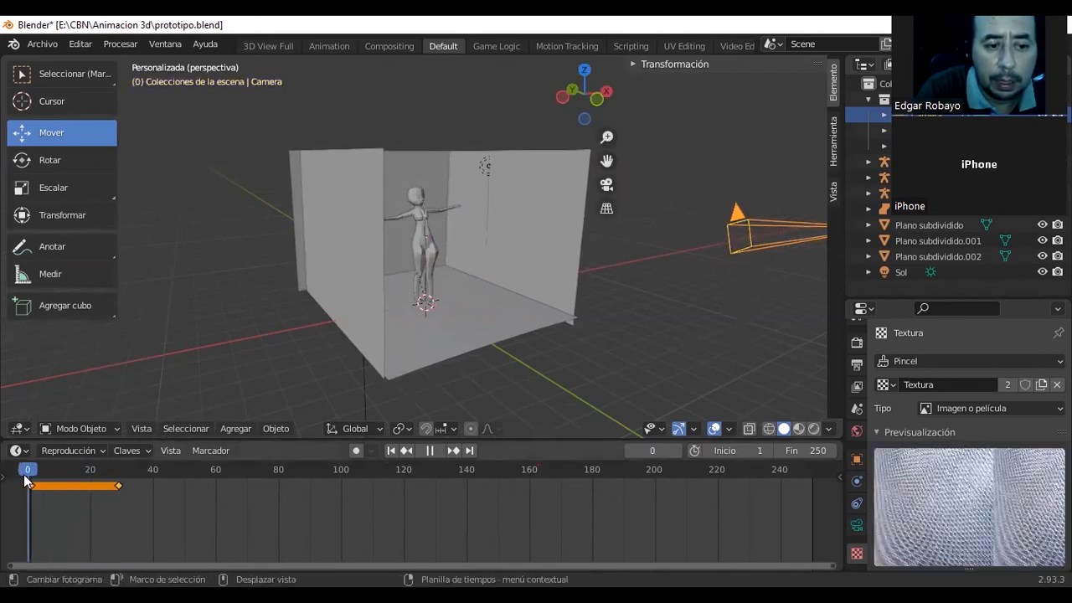
key(space)
click(439, 452)
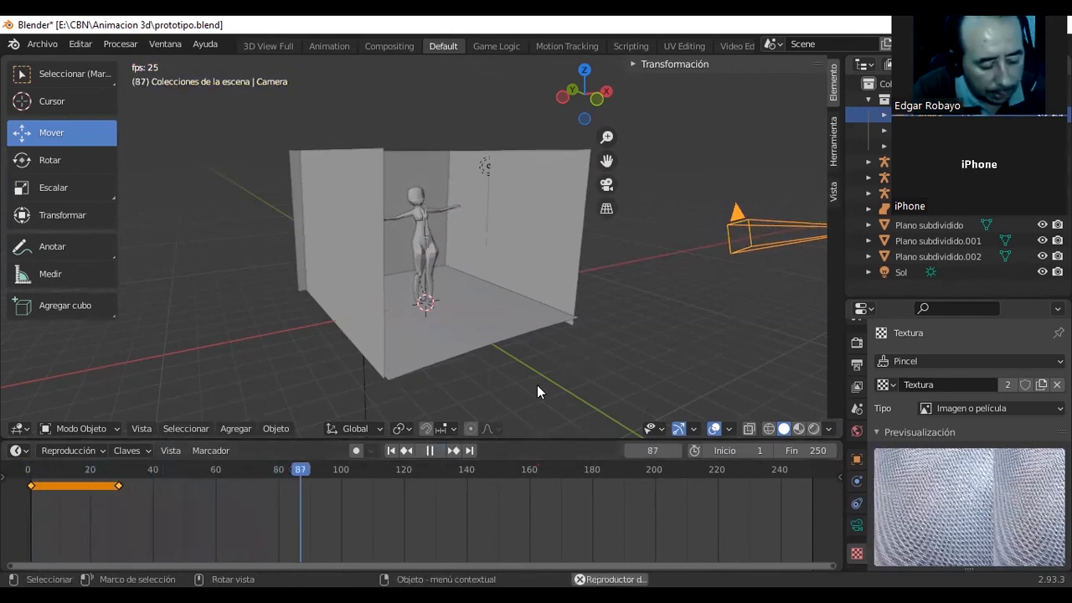
click(580, 361)
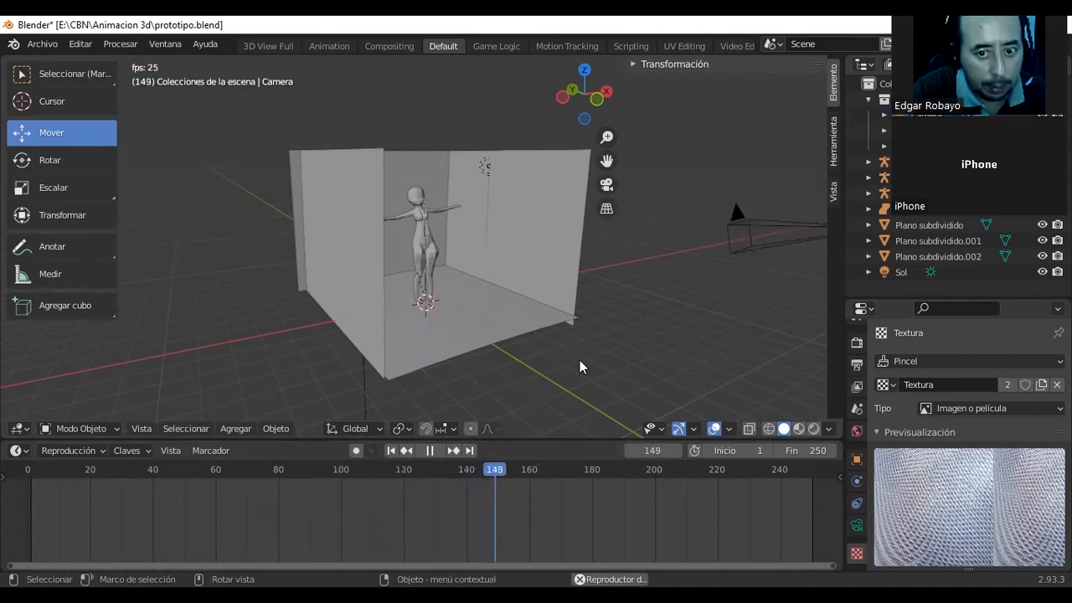
click(429, 451)
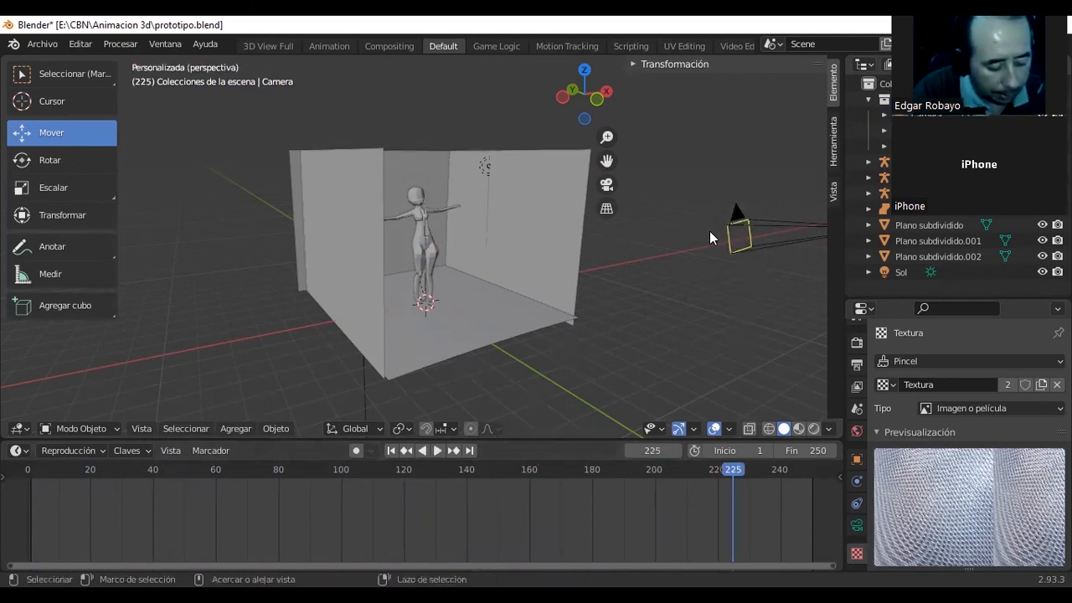
key(ctrl+z)
key(ctrl+z)
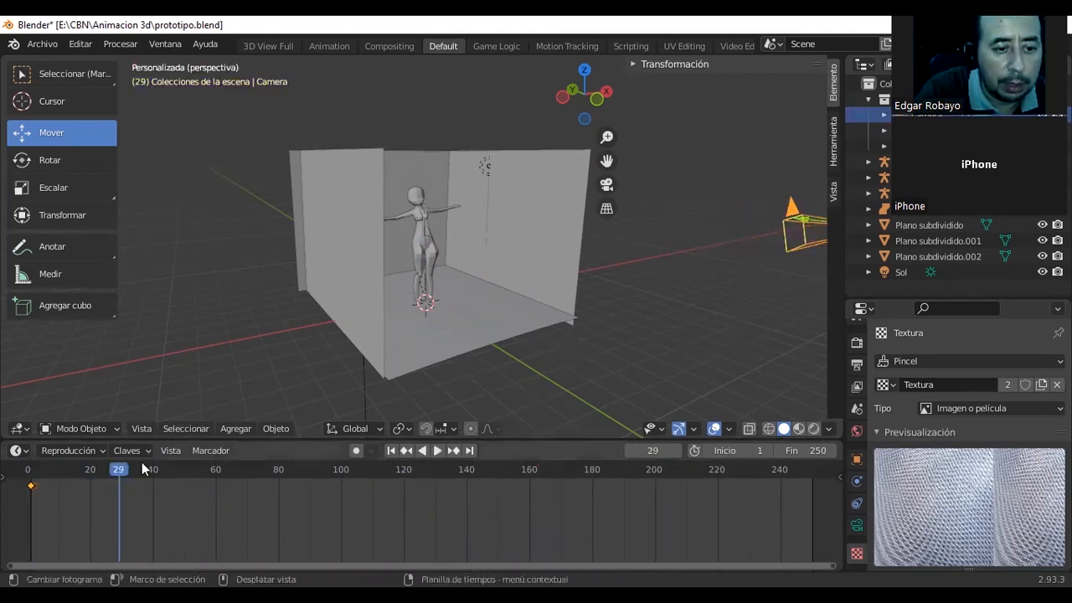
Lengthen the camera's focal length toward the room and insert a Posición y rotación keyframe for it at frame 29.
drag(804, 219, 557, 238)
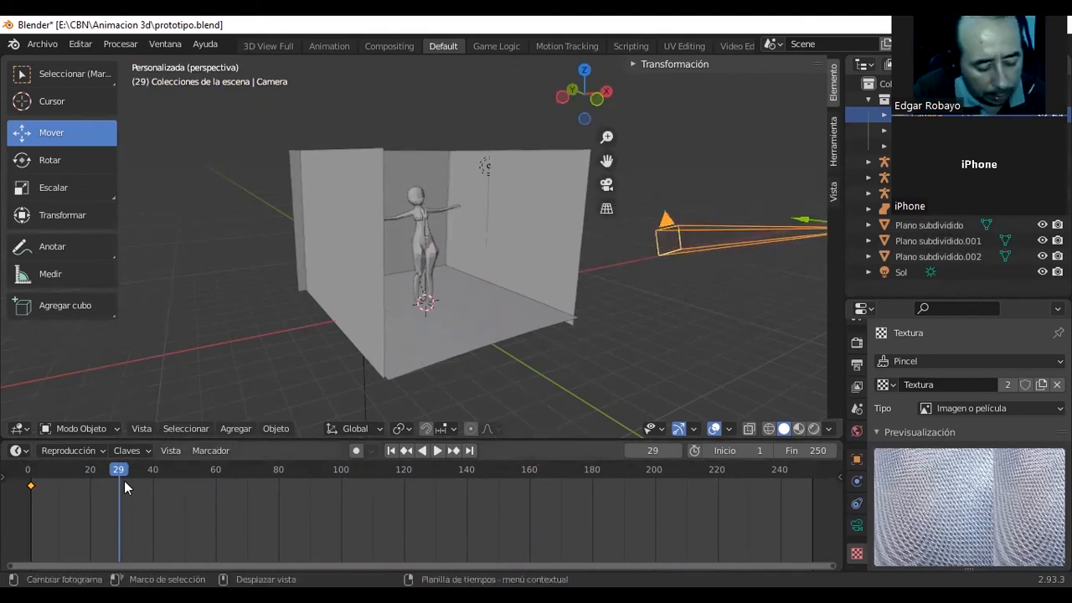
key(i)
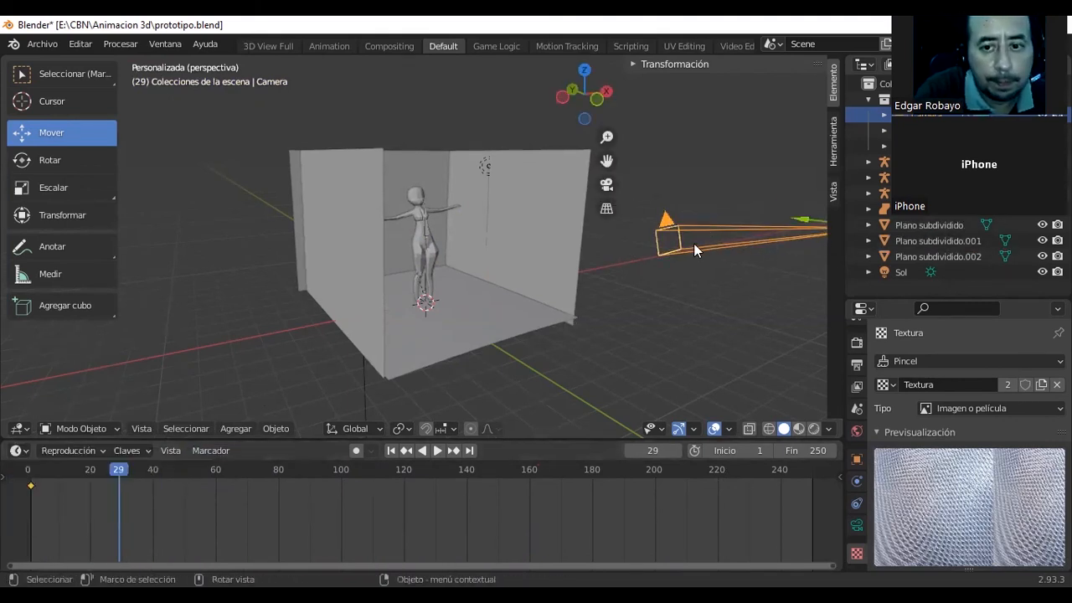
key(i)
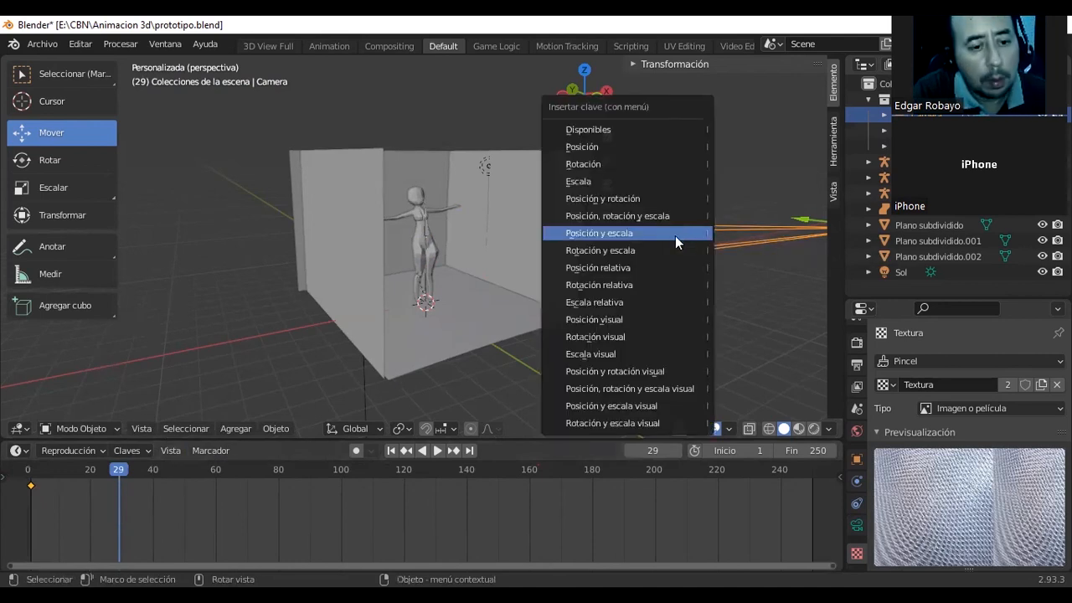
click(678, 201)
mouse_move(121, 471)
mouse_down()
mouse_move(26, 470)
mouse_move(118, 480)
mouse_up()
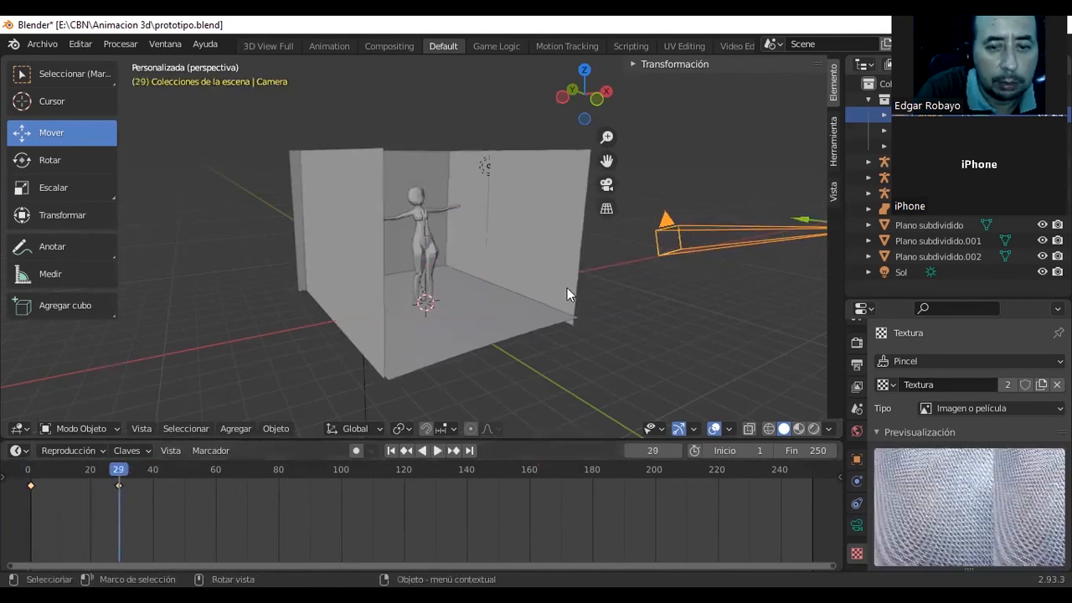
Move the camera along Y toward the room at frame 29.
drag(791, 218, 697, 219)
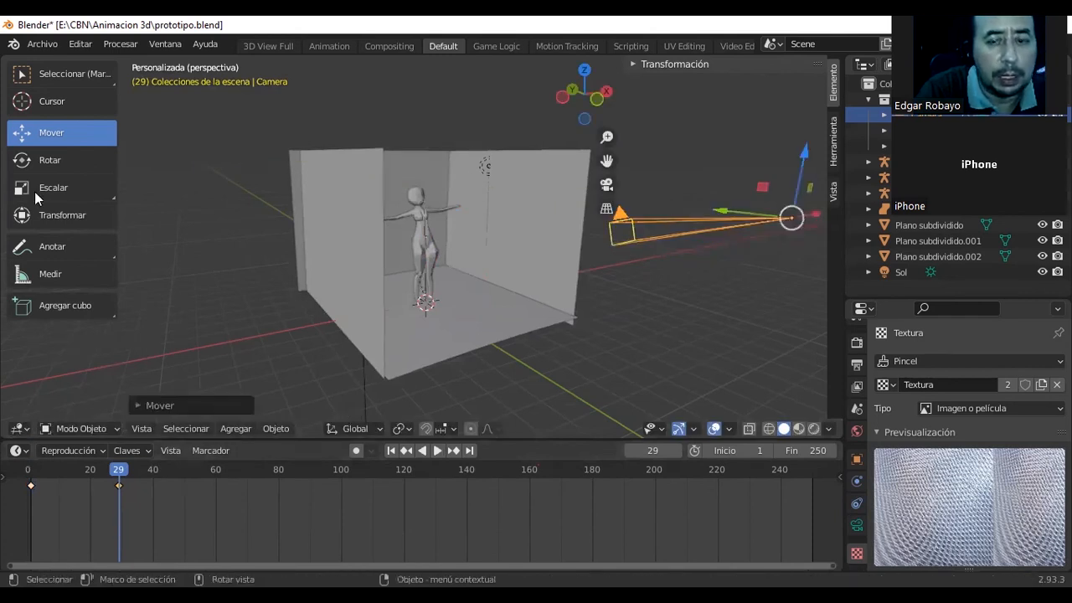
Scale the camera along Y by about 1.96 at frame 29 and play the animation from the start.
key(s)
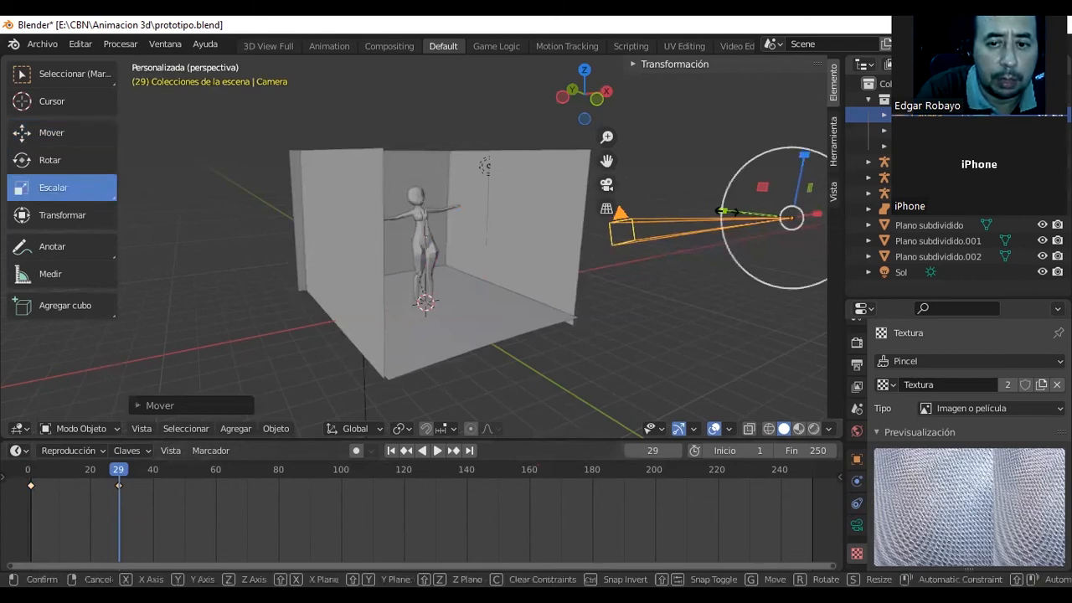
key(y)
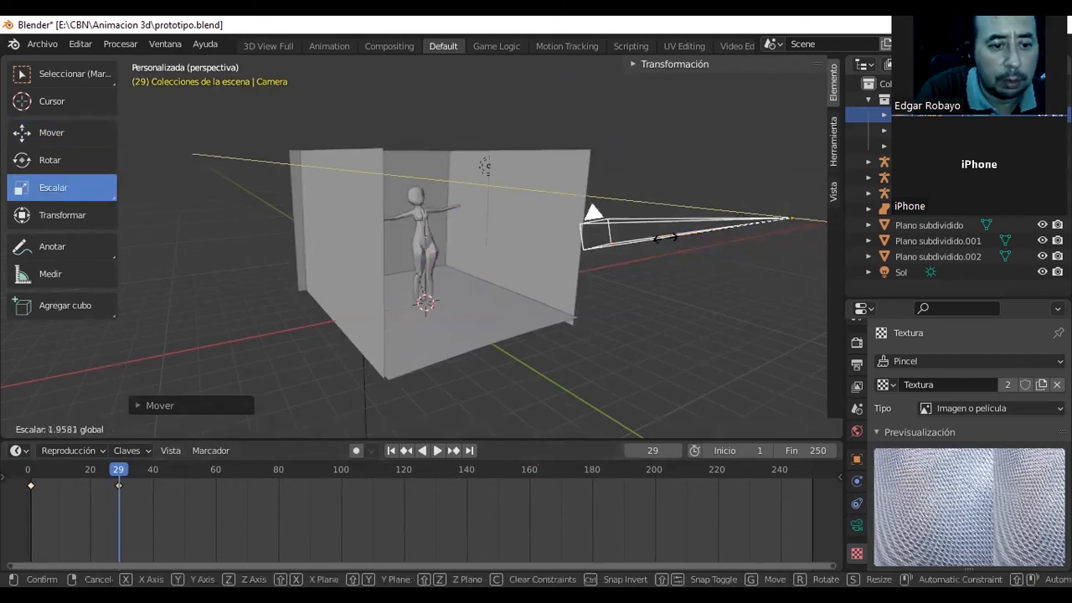
click(666, 237)
drag(119, 476, 28, 477)
click(436, 451)
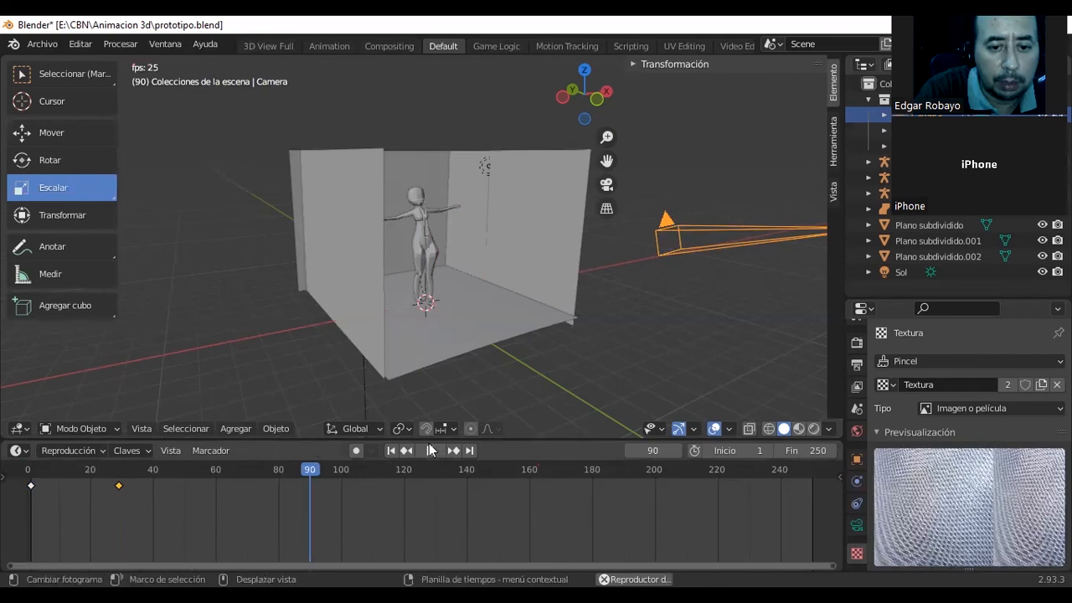
key(space)
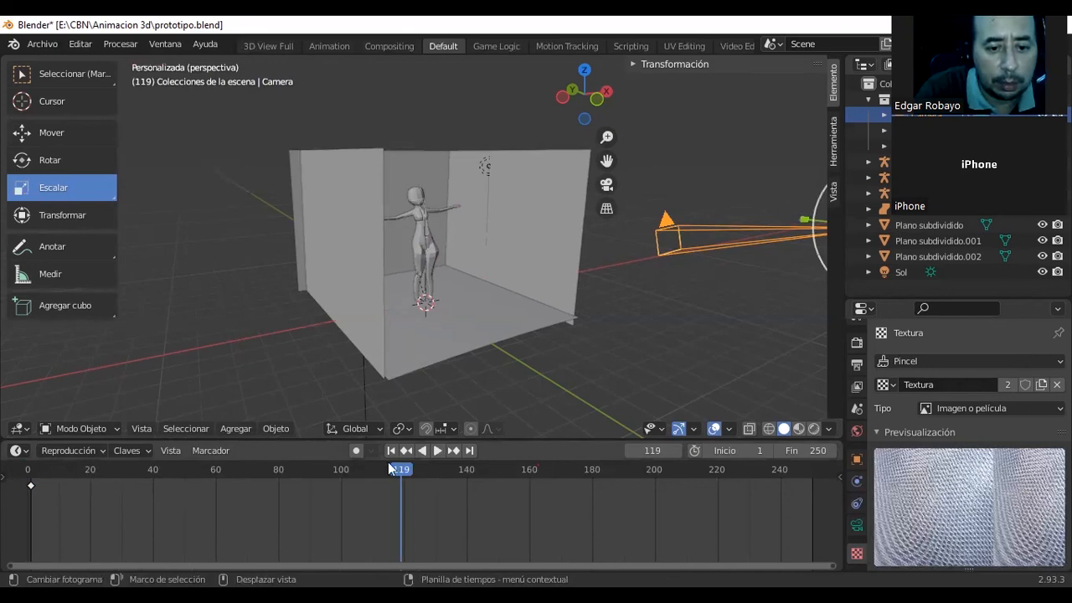
Stop the playback at frame 19 and move the camera along X toward the room.
key(space)
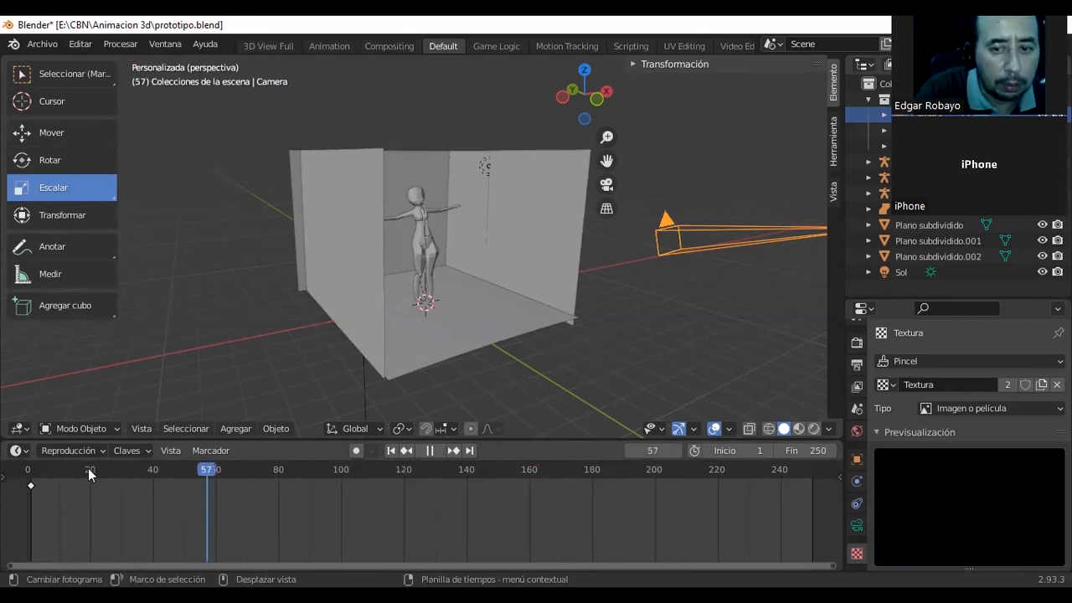
click(90, 470)
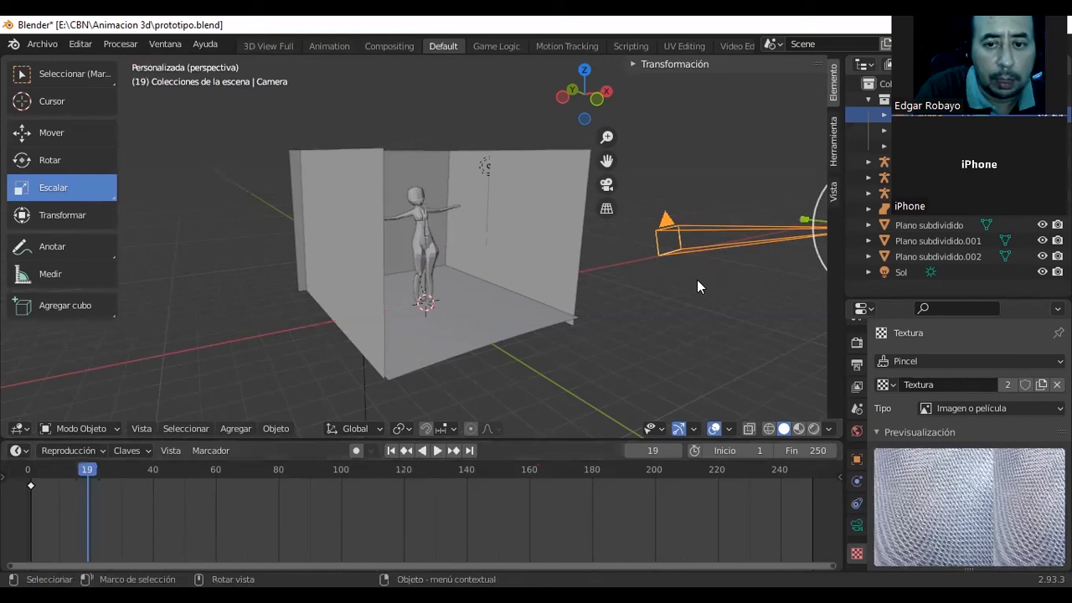
scroll(697, 280, down, 2)
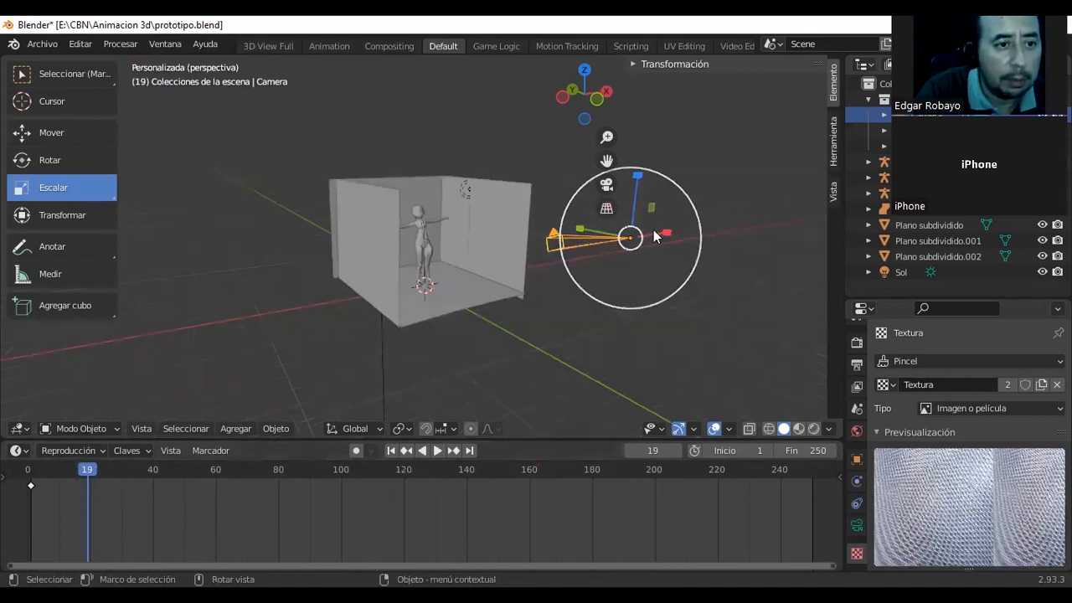
click(103, 136)
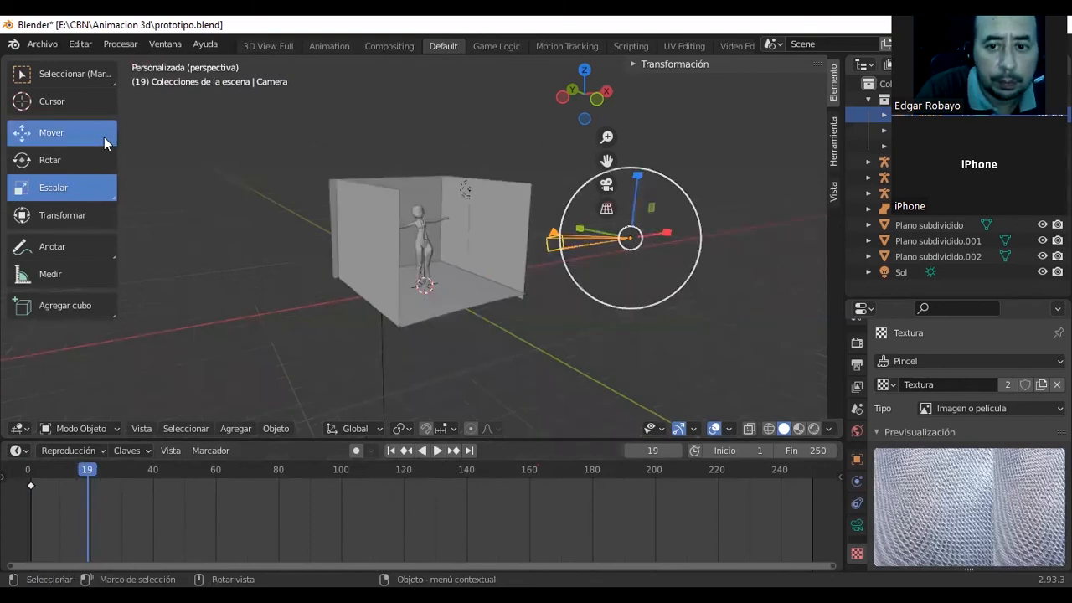
drag(665, 232, 578, 260)
drag(408, 330, 134, 484)
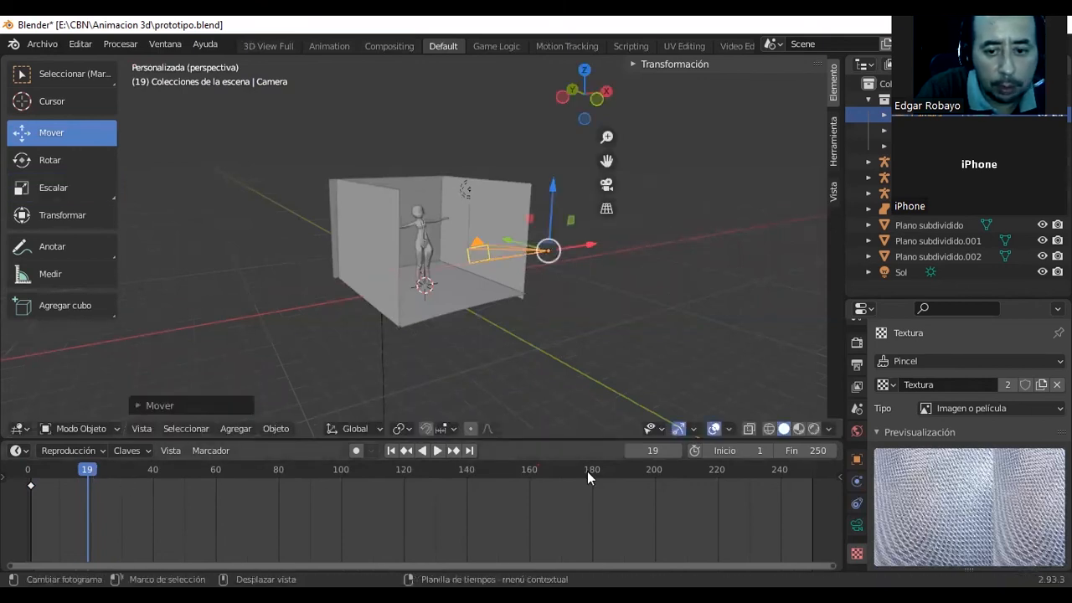
Go to frame 20 and insert a Posición y escala keyframe for the camera.
click(671, 450)
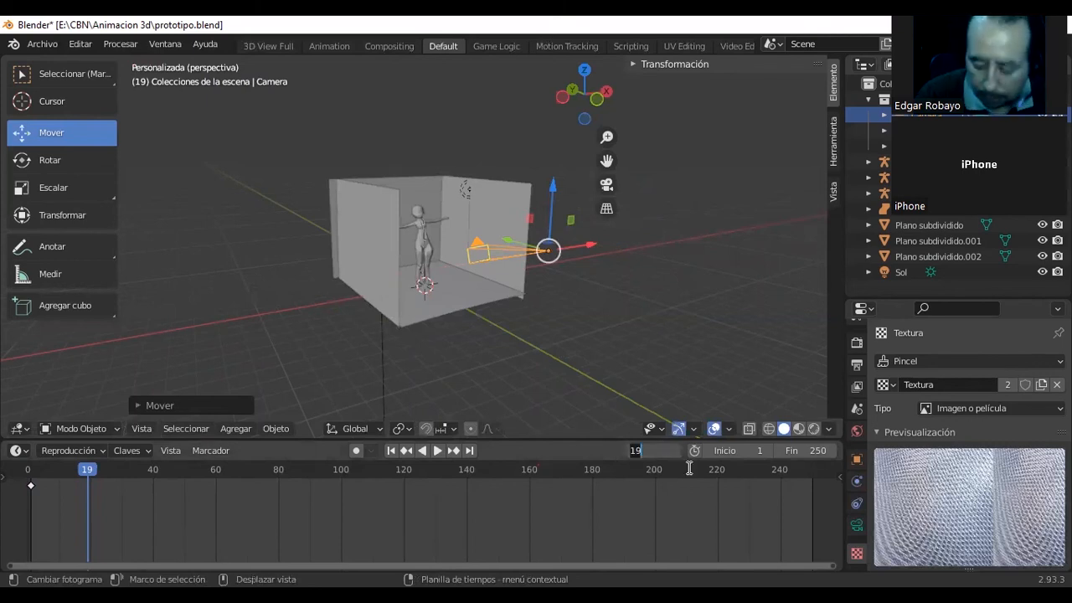
text(20)
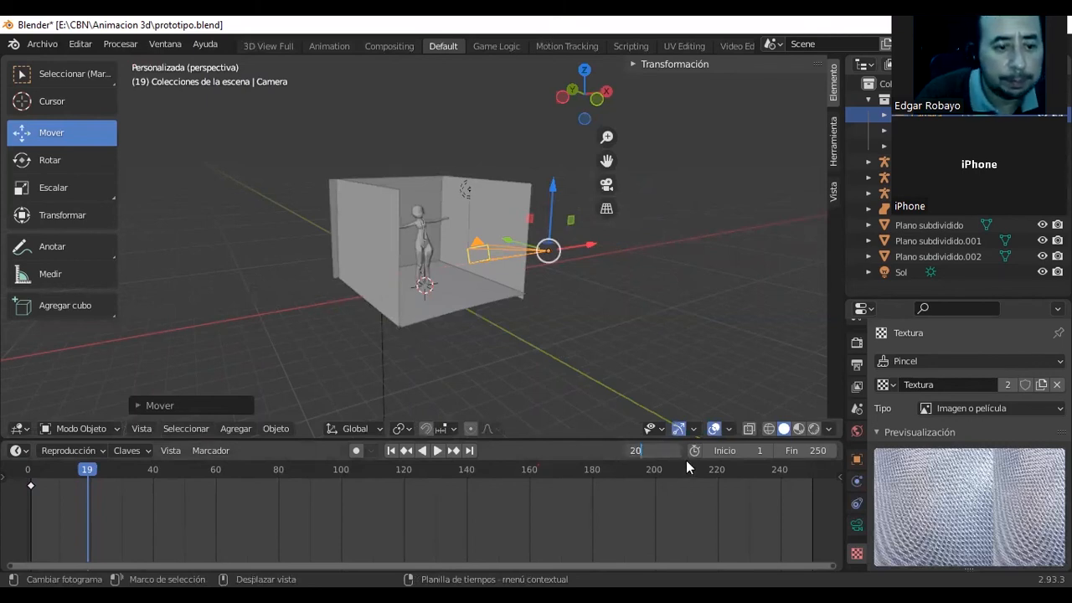
key(Return)
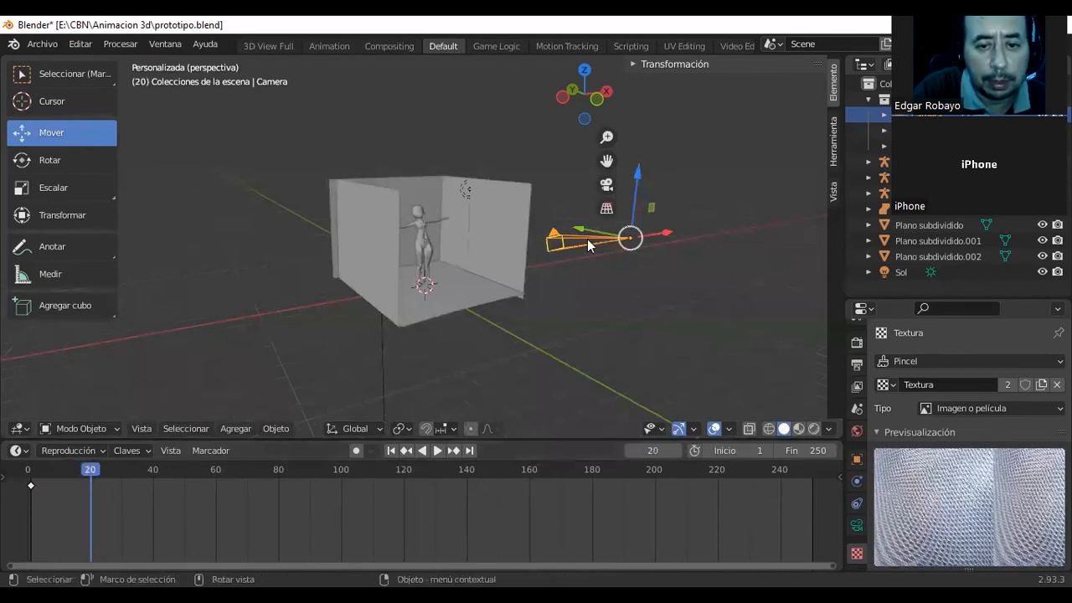
key(i)
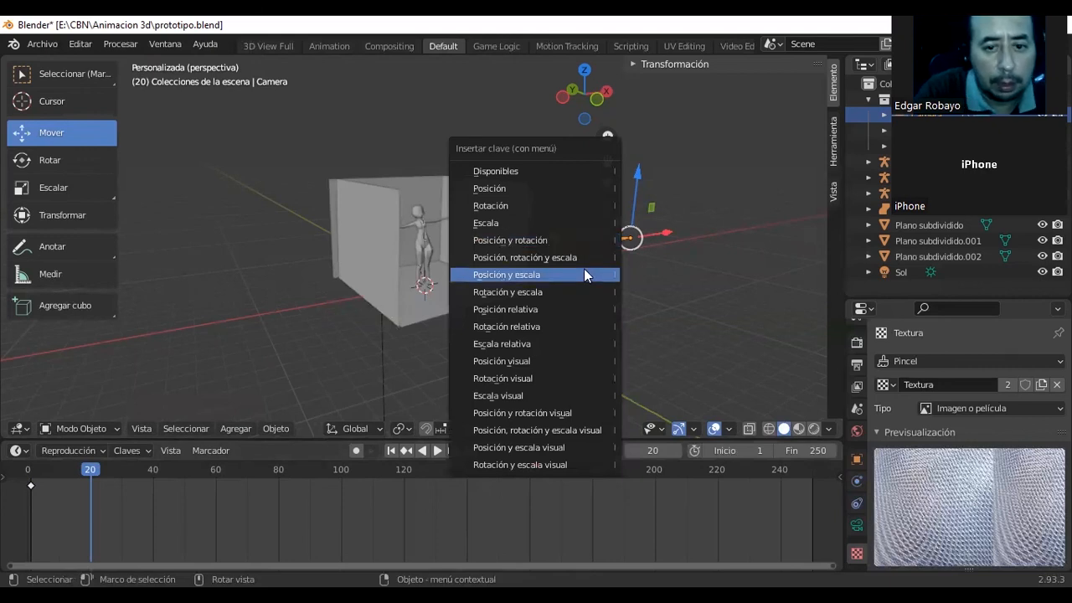
click(584, 271)
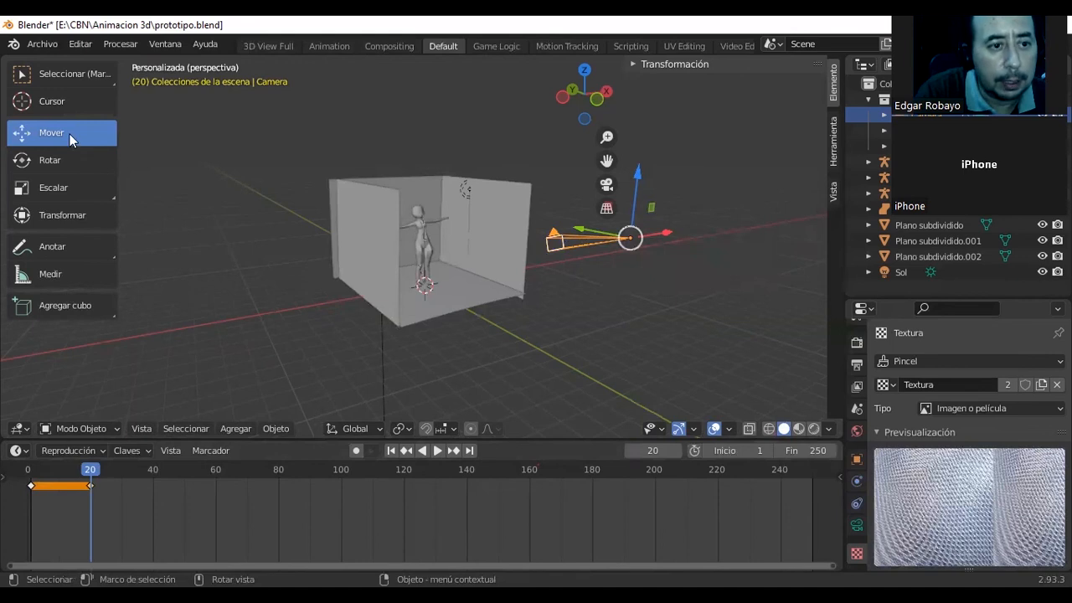
Try moving the camera along X toward the room at frame 20 and play the animation to check it.
drag(661, 234, 641, 242)
mouse_move(89, 476)
mouse_down()
mouse_move(31, 481)
mouse_move(132, 482)
mouse_move(89, 484)
mouse_up()
drag(653, 234, 485, 267)
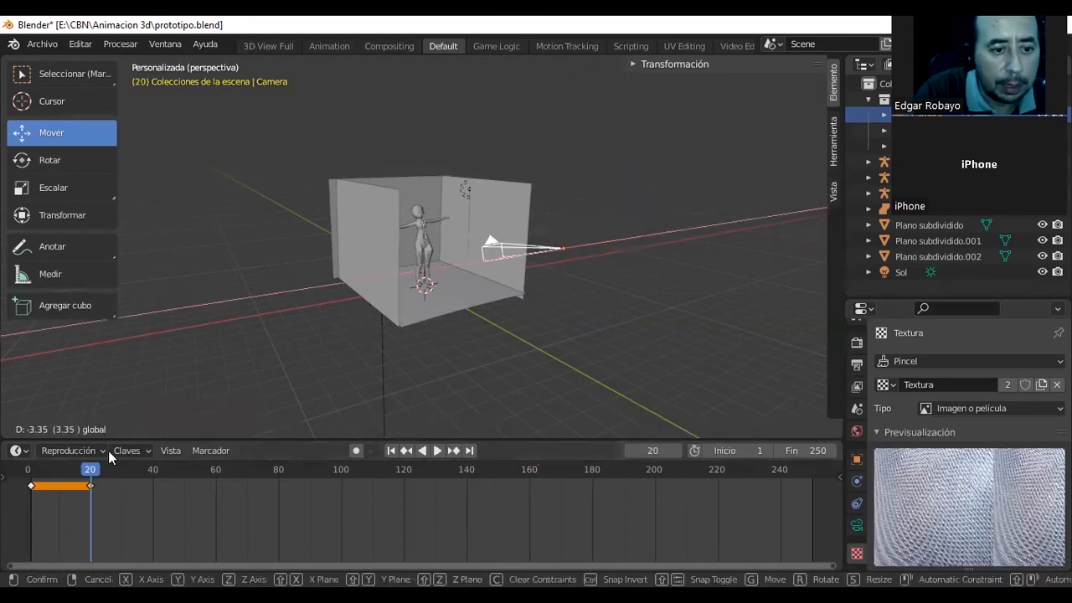
drag(108, 450, 100, 456)
key(space)
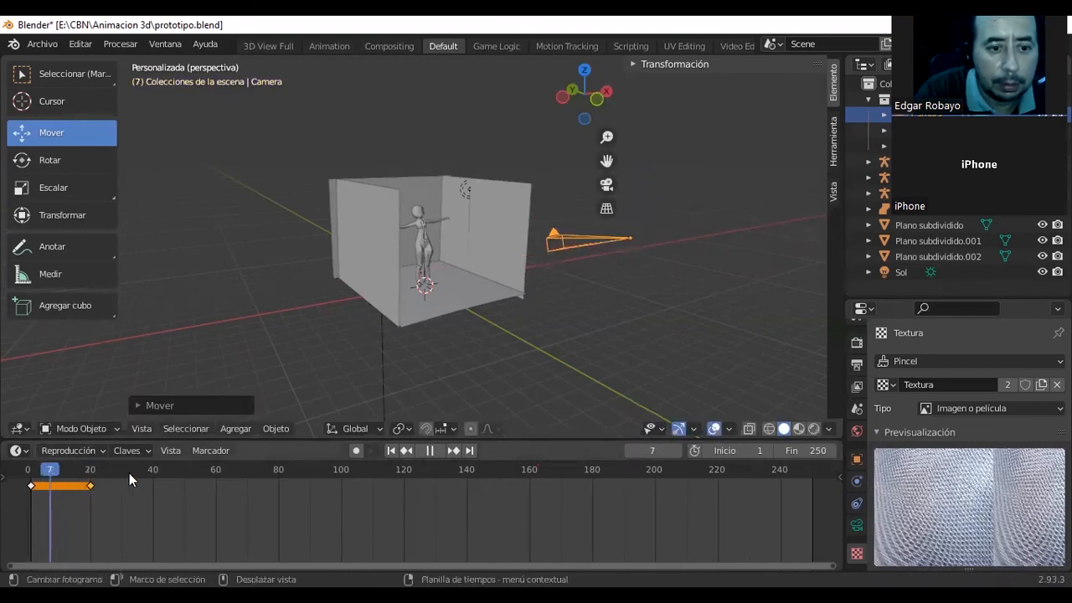
key(Escape)
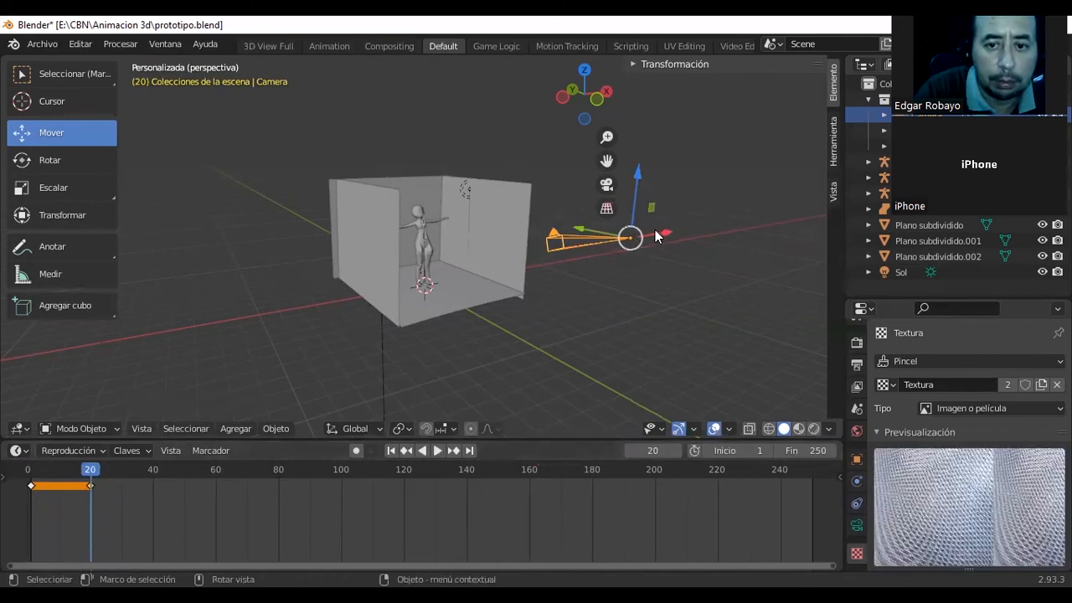
drag(588, 236, 563, 237)
Add a flattened sphere on the floor at the open side of the room with the Agregar esfera tool.
mouse_move(512, 240)
middle_down()
mouse_move(561, 237)
mouse_move(502, 224)
middle_up()
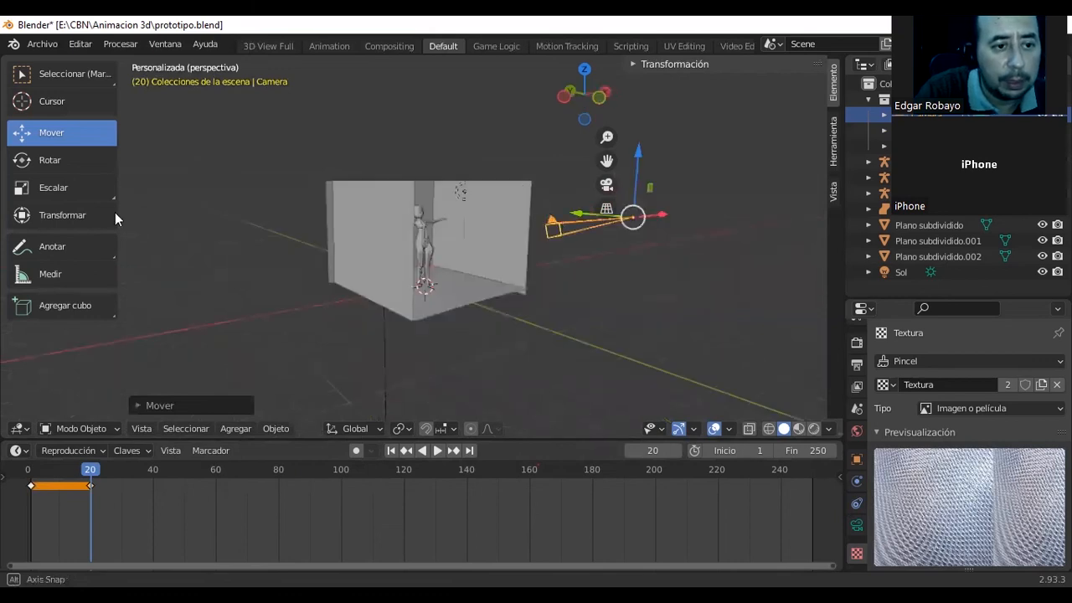
click(92, 305)
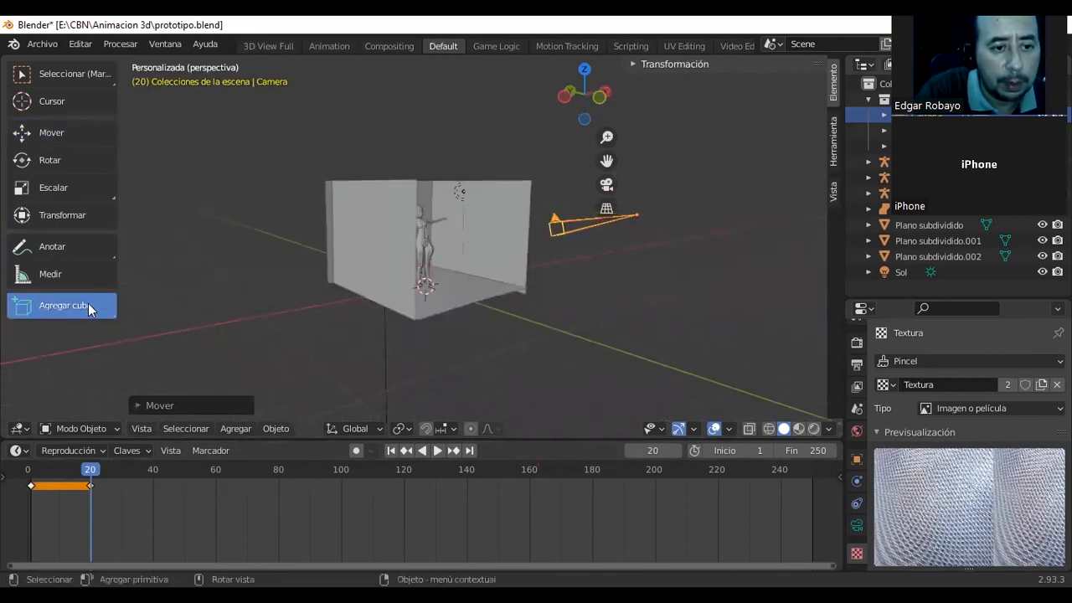
click(76, 308)
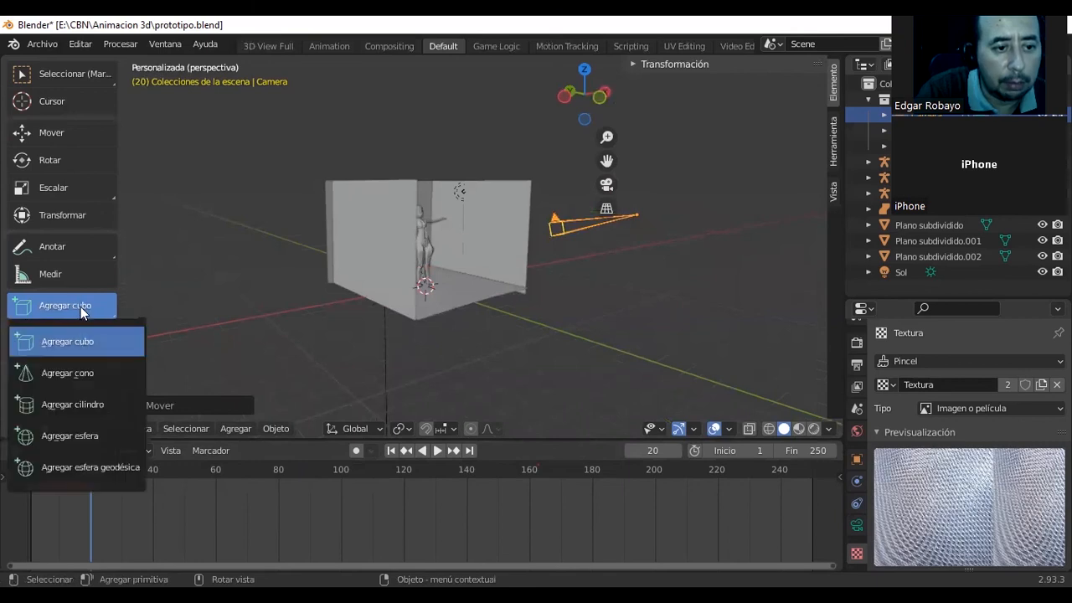
click(99, 435)
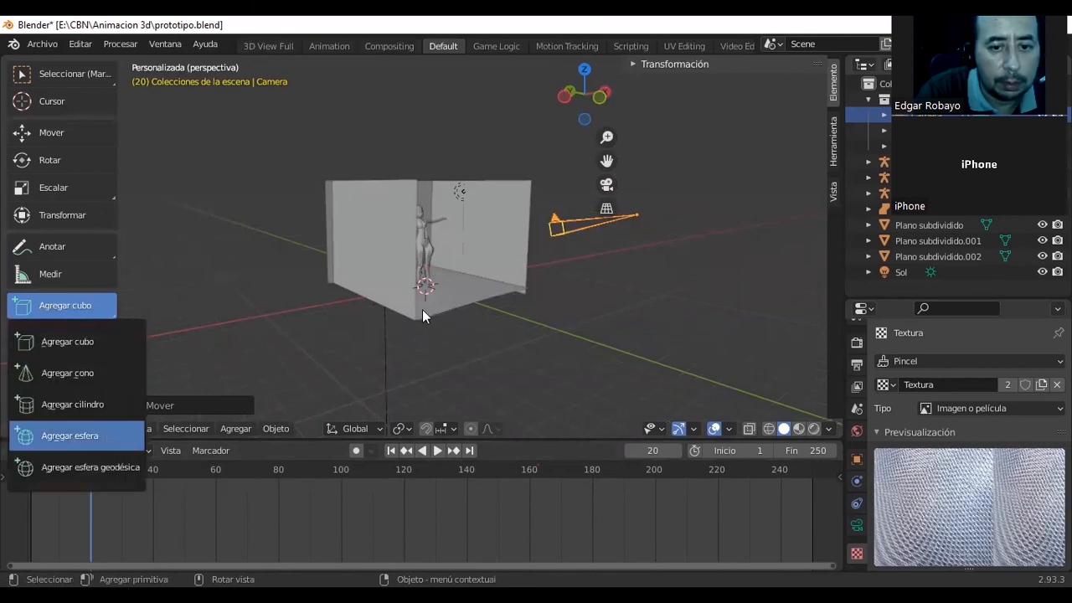
drag(499, 303, 488, 253)
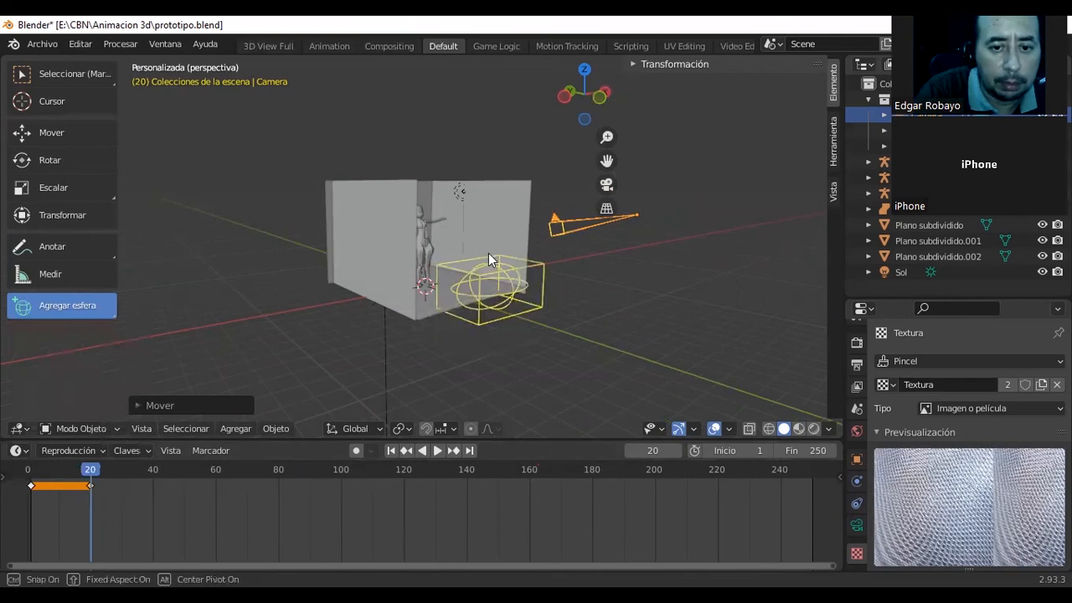
click(485, 252)
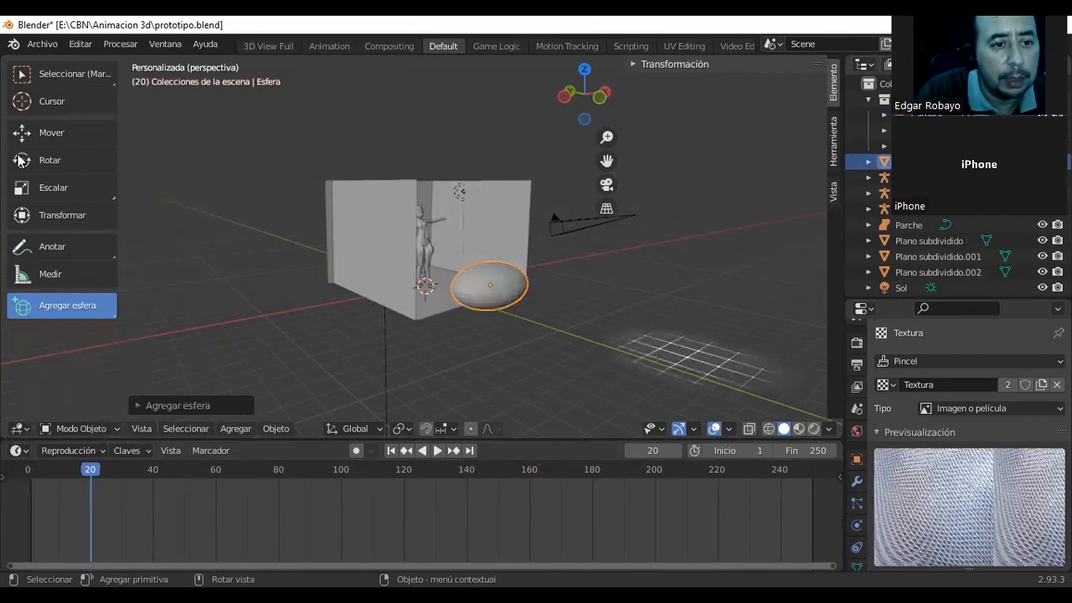
Insert a keyframe for the wall plane behind the sphere at frame 1 and scrub the timeline to frame 20.
click(93, 469)
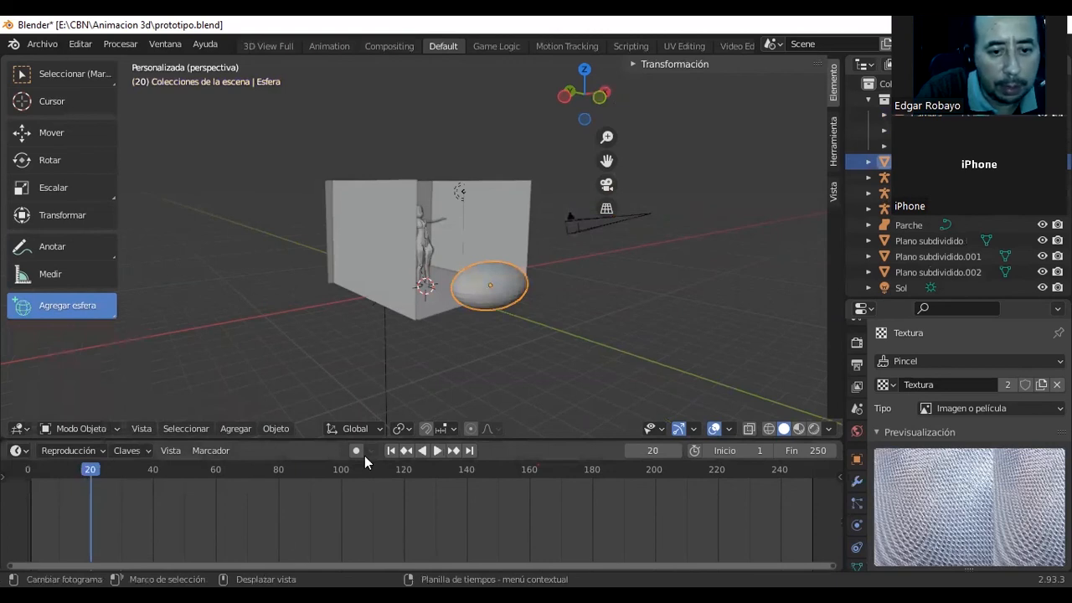
click(657, 450)
text(2)
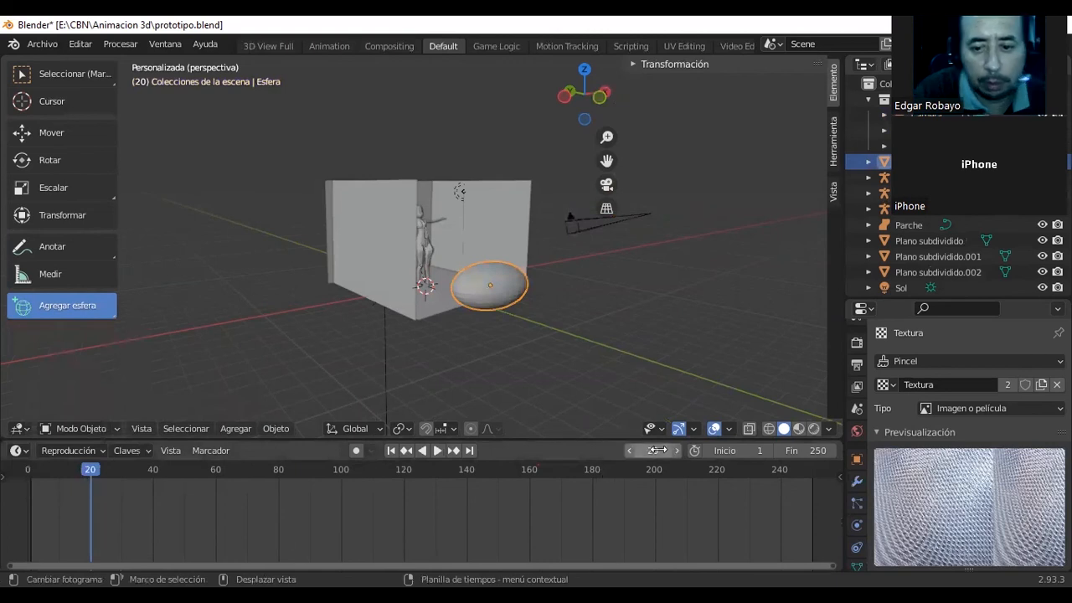
key(Return)
click(661, 450)
text(1)
key(Return)
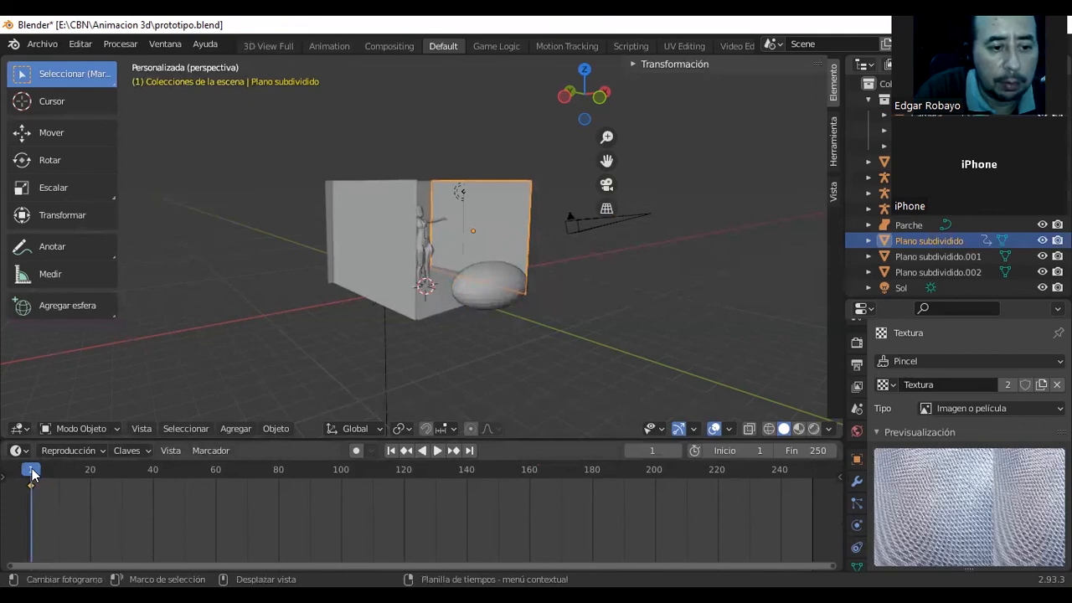
drag(72, 471, 89, 479)
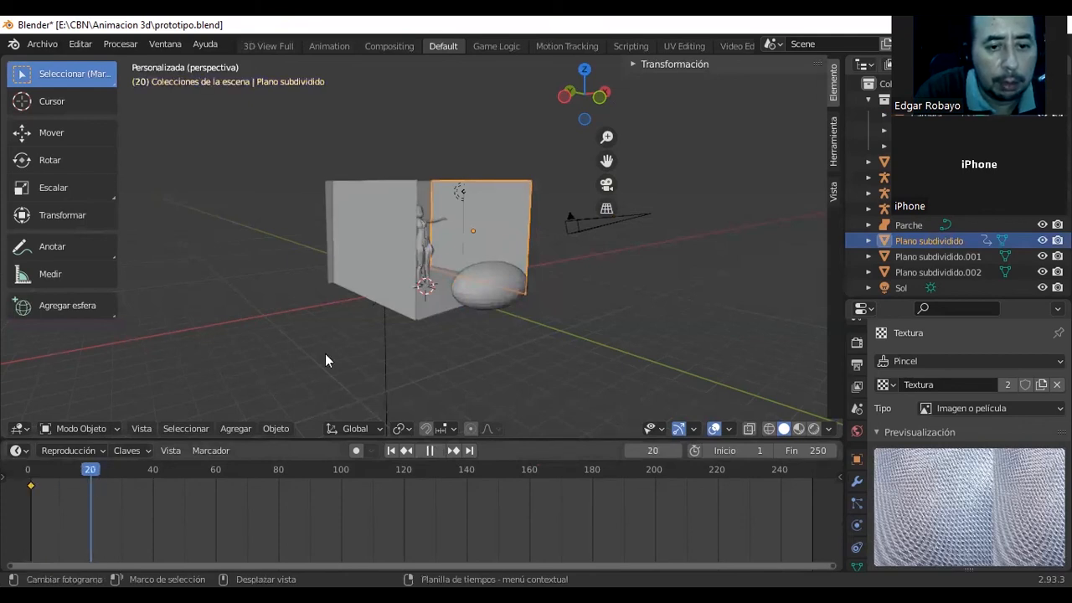
Select the sphere and insert a Posición keyframe for it at frame 1.
click(496, 299)
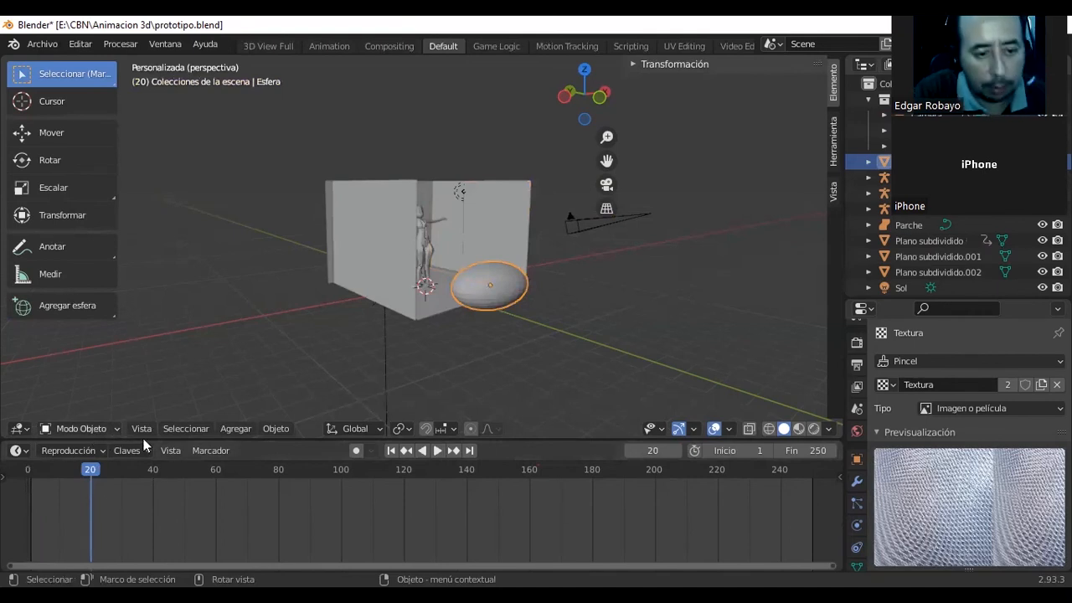
click(654, 450)
text(1)
key(Return)
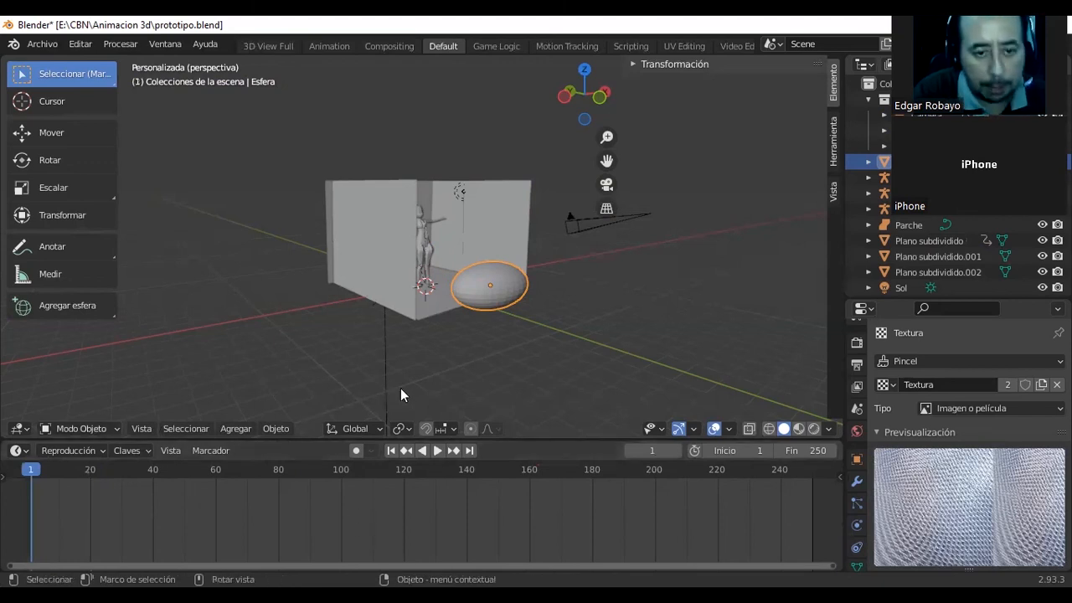
key(i)
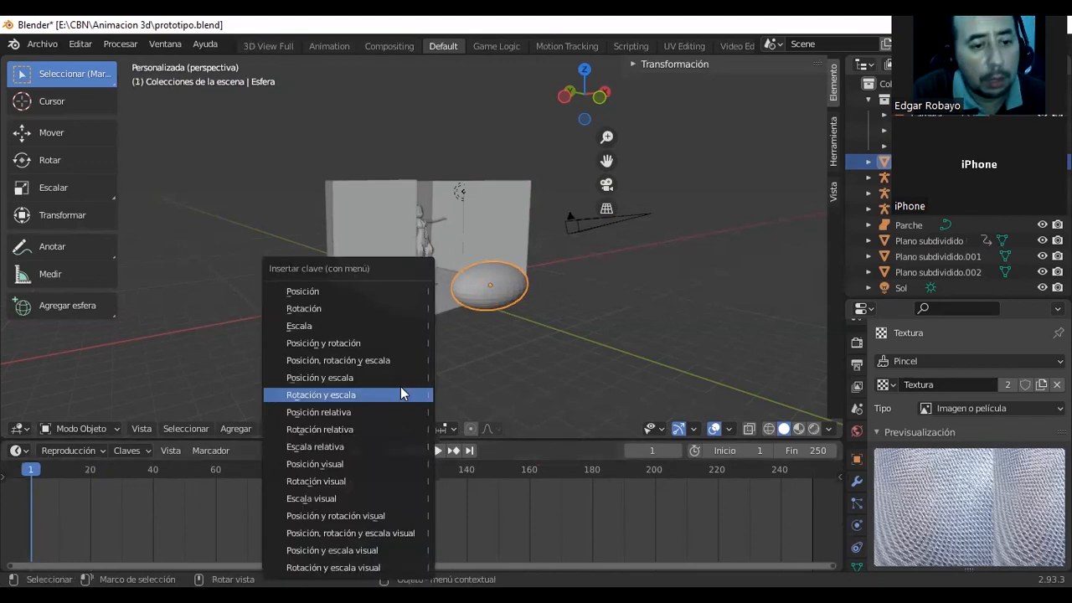
click(388, 291)
Raise the sphere with a Posición keyframe at frame 21 and scrub back to frame 0 to check the motion.
key(space)
key(space)
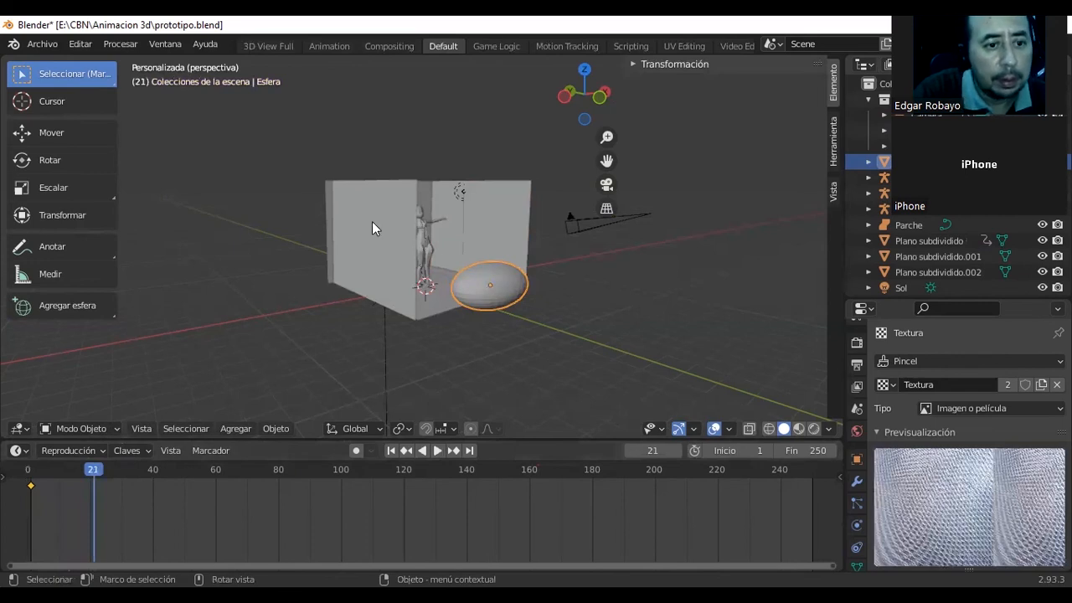
key(g)
drag(490, 229, 485, 185)
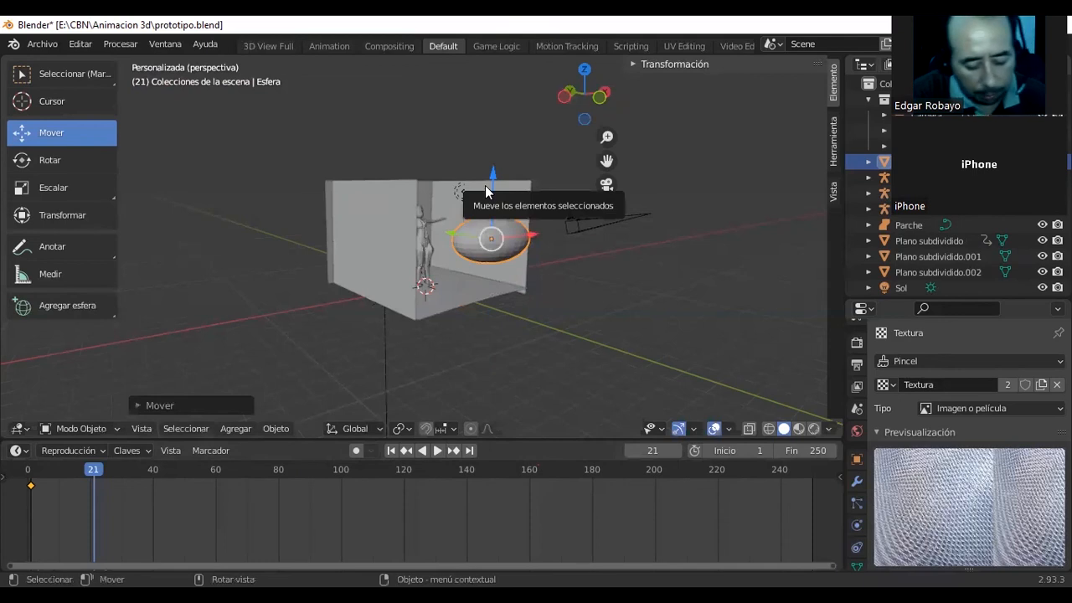
key(i)
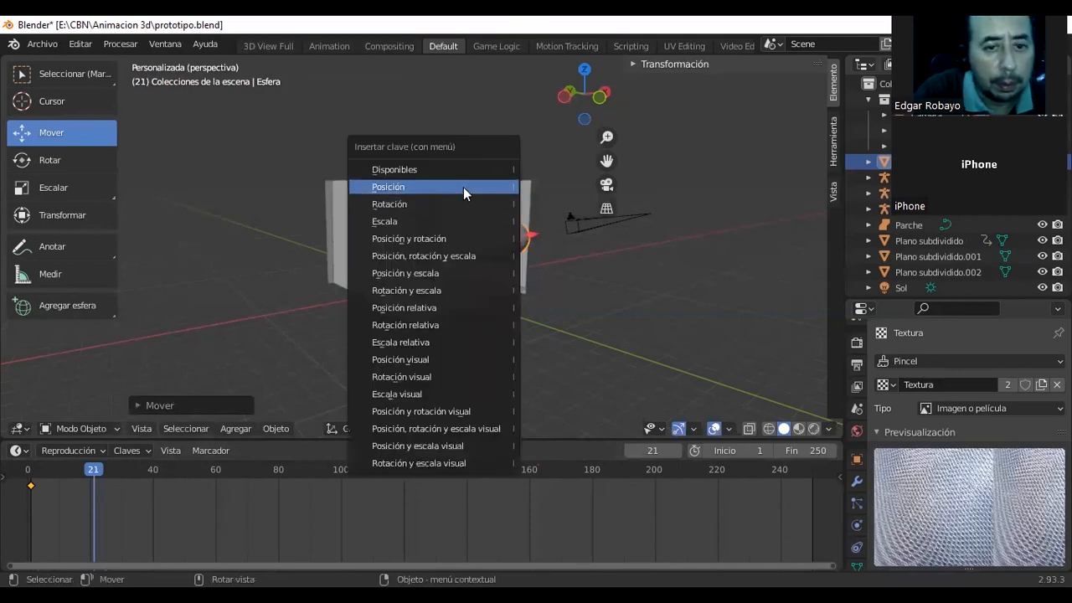
click(463, 186)
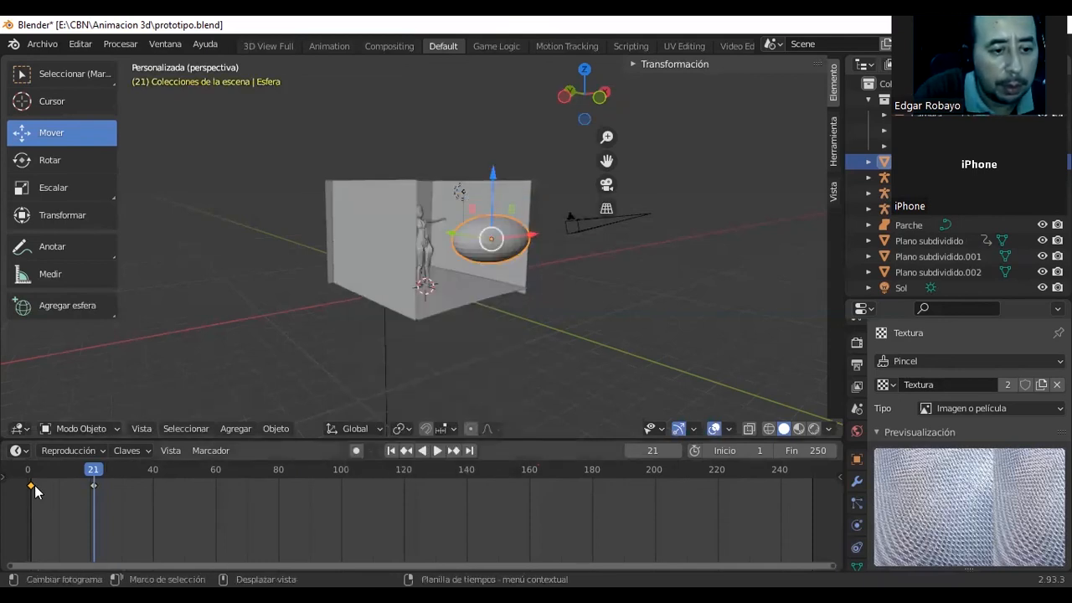
drag(93, 470, 28, 474)
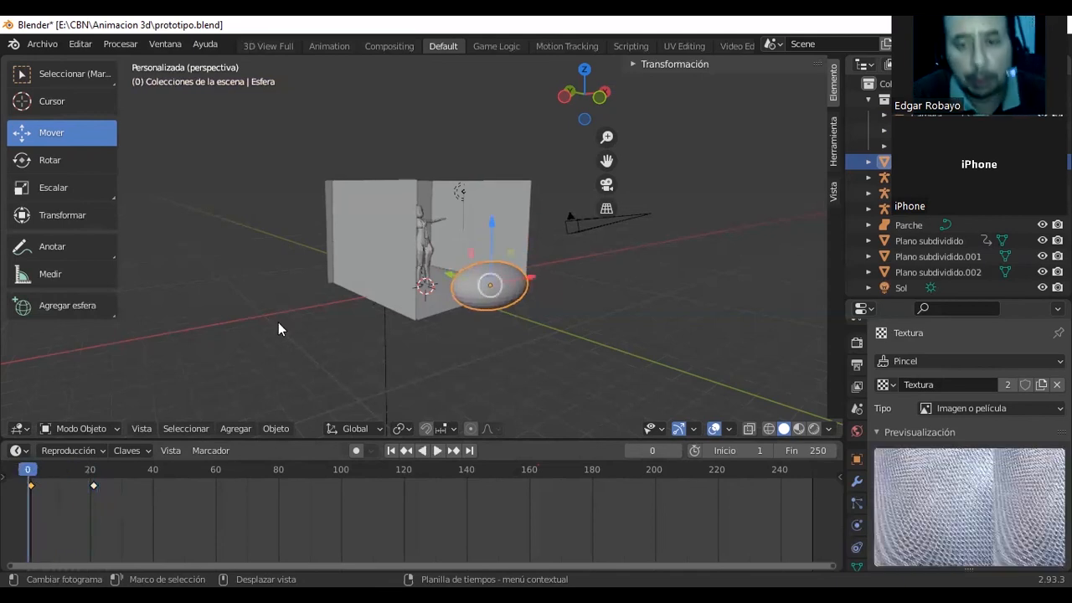
Render the camera's view at frame 0 and reposition the render window so the whole image can be inspected.
key(F12)
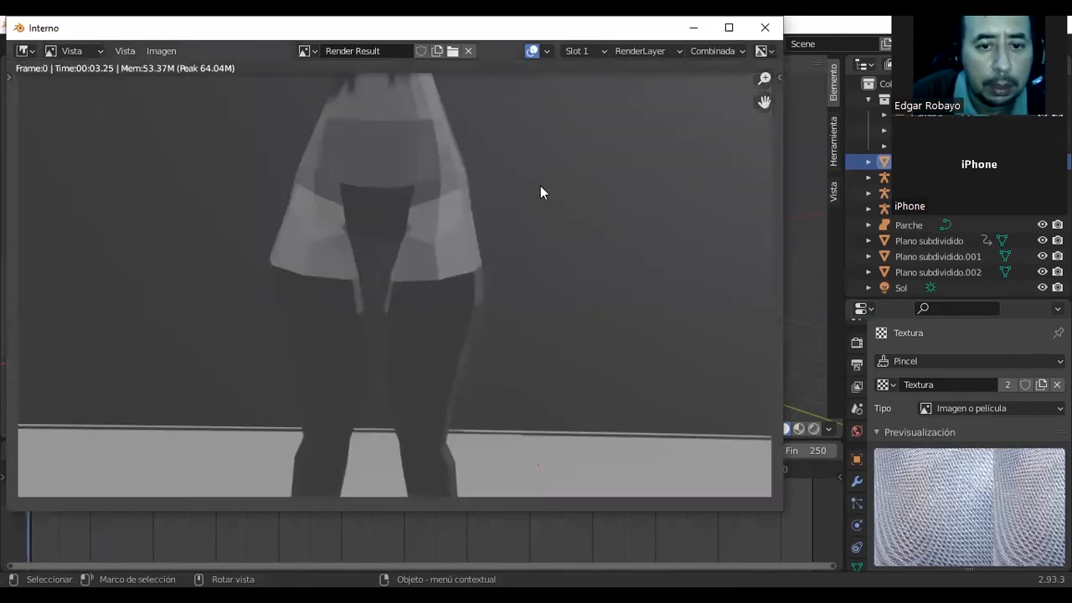
scroll(536, 209, down, 3)
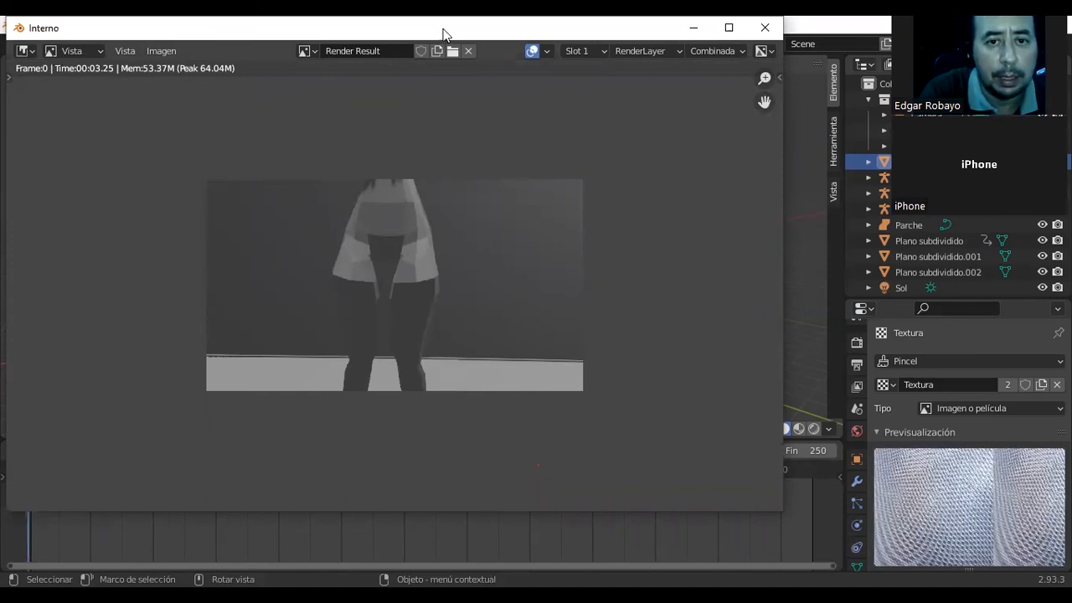
drag(444, 34, 615, 80)
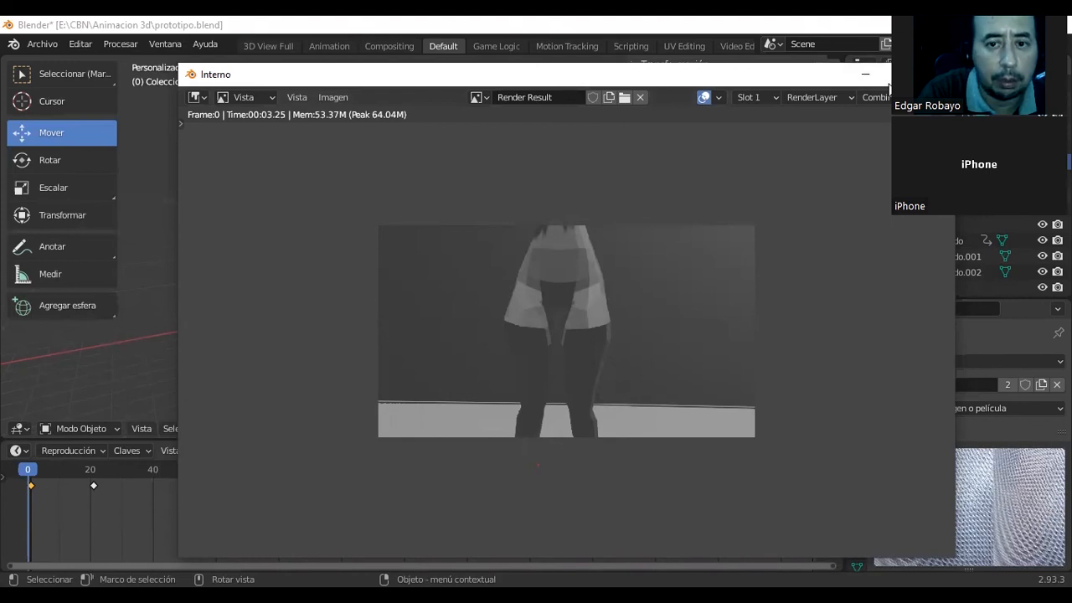
drag(585, 76, 617, 116)
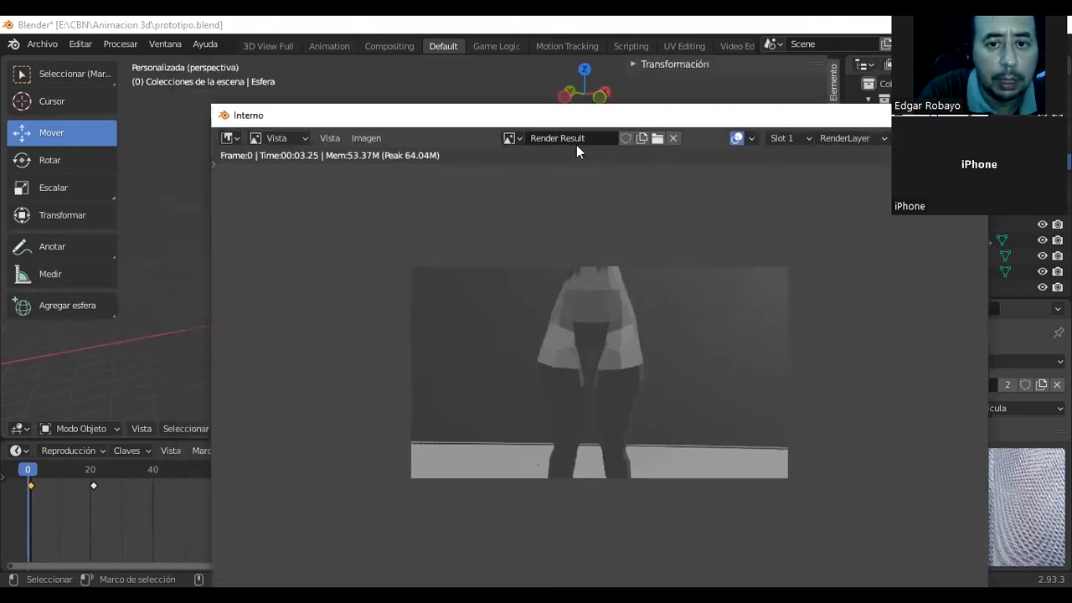
Show the seda.jpg texture in the image viewer, then return to the Render Result image.
click(513, 138)
click(521, 137)
click(521, 136)
click(557, 214)
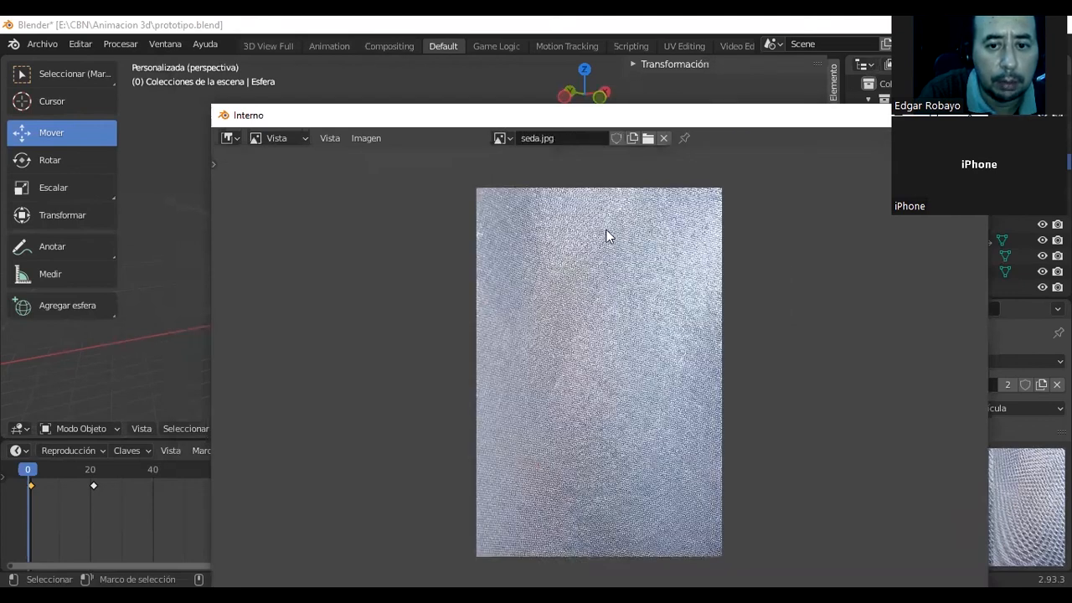
click(503, 139)
click(528, 161)
click(507, 138)
click(545, 192)
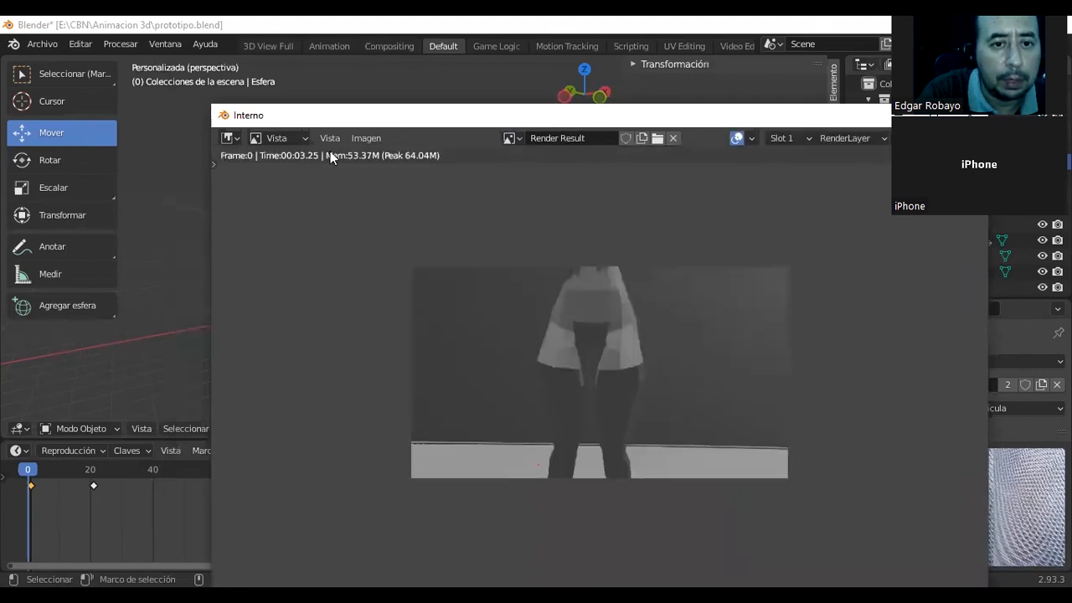
click(302, 139)
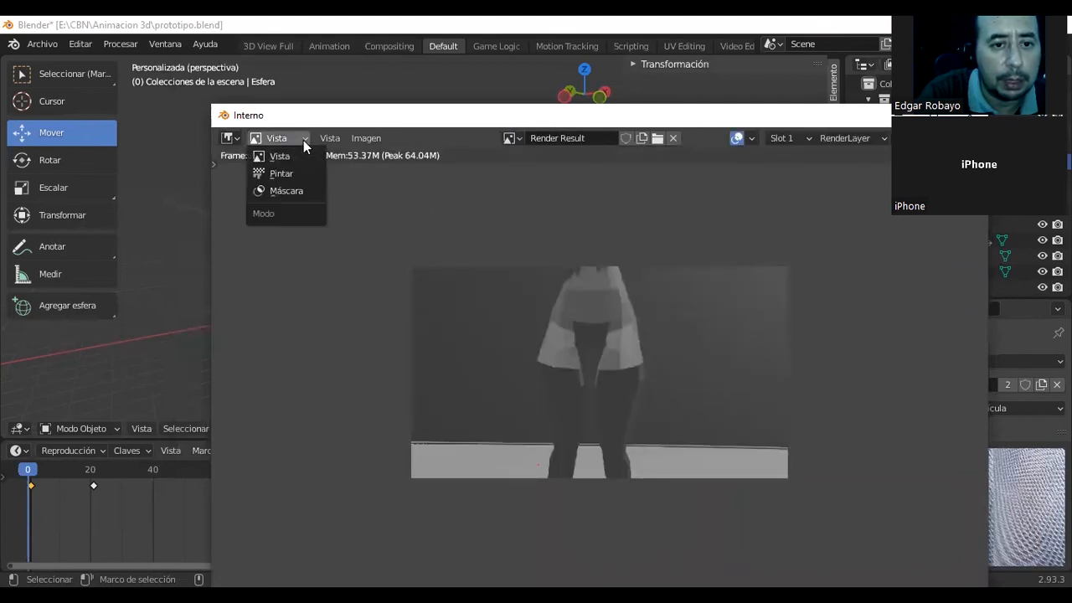
click(238, 139)
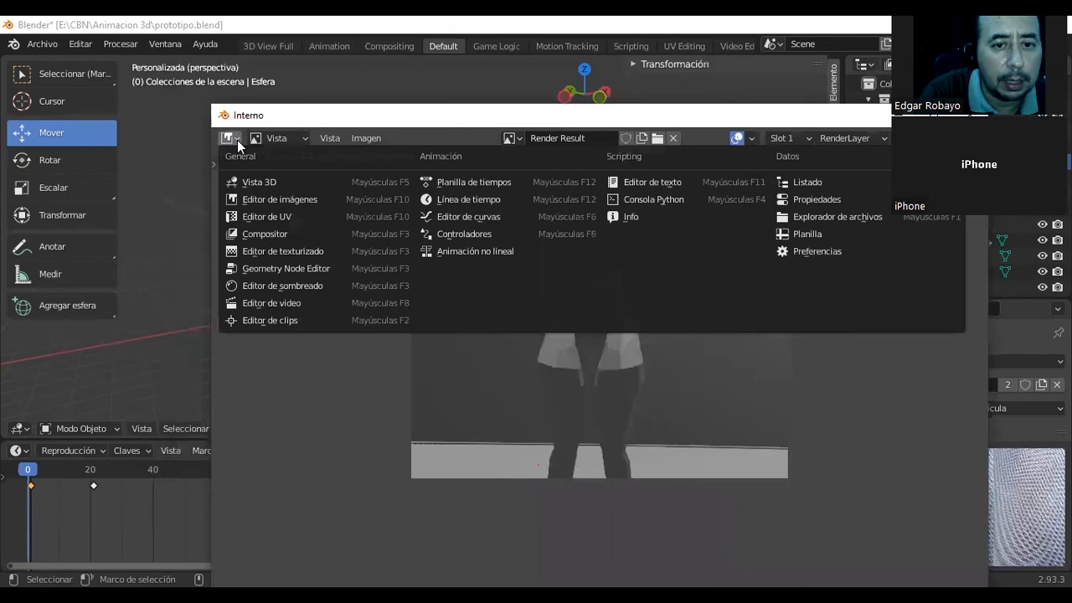
click(293, 141)
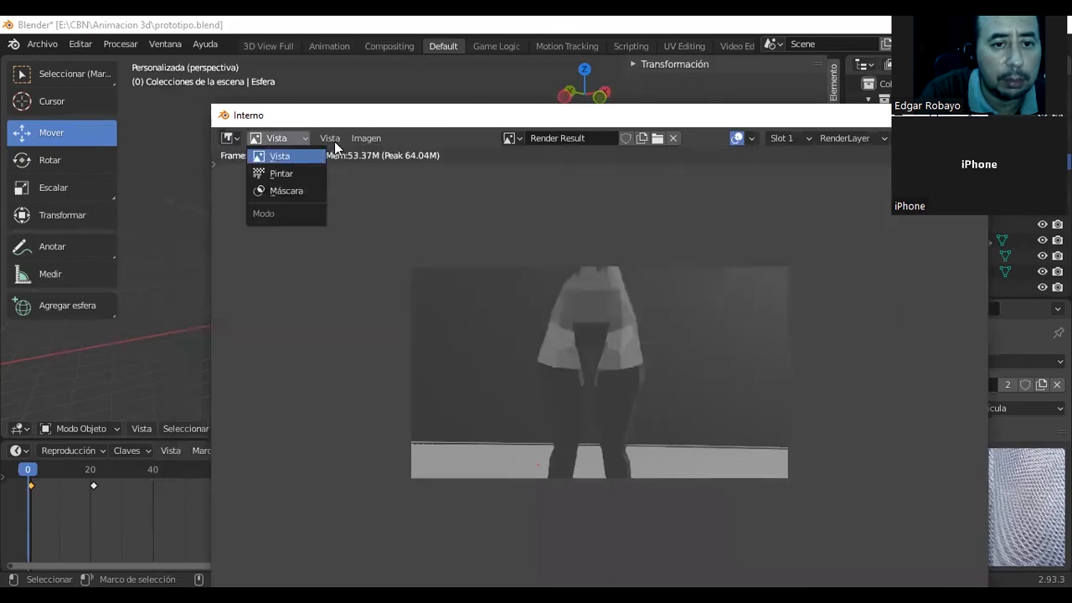
click(332, 140)
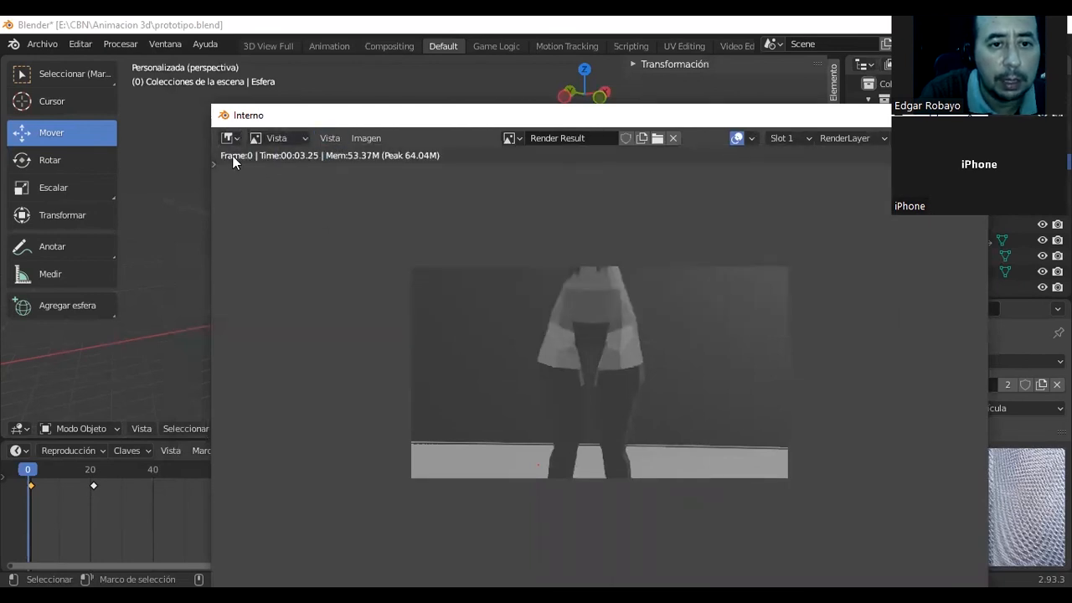
scroll(630, 368, down, 2)
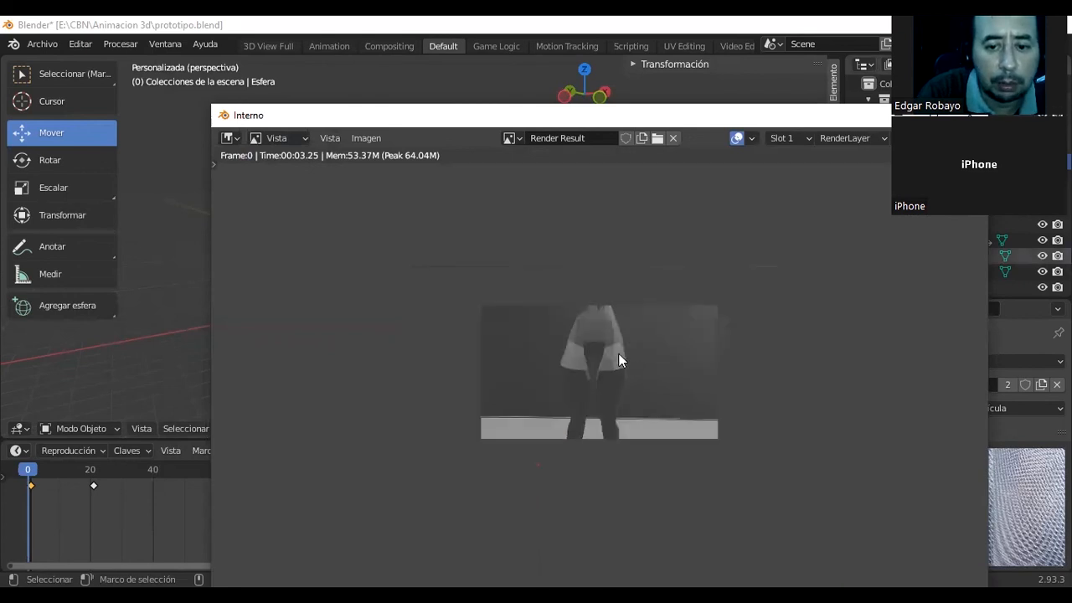
scroll(636, 327, up, 1)
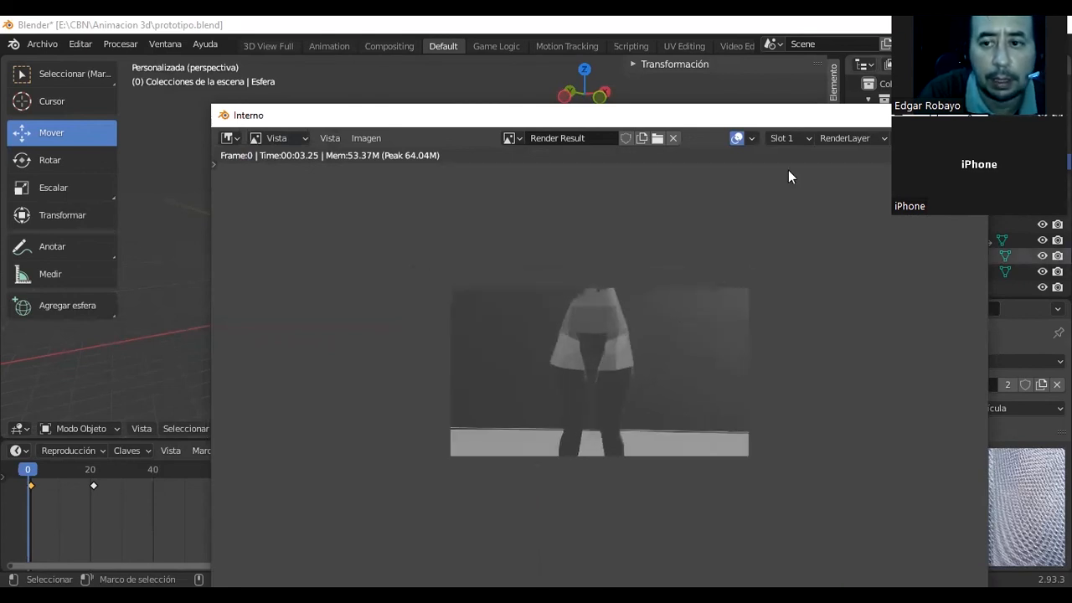
View the render through the Color and Alfa channels, then restore the combined color and alpha display.
click(900, 138)
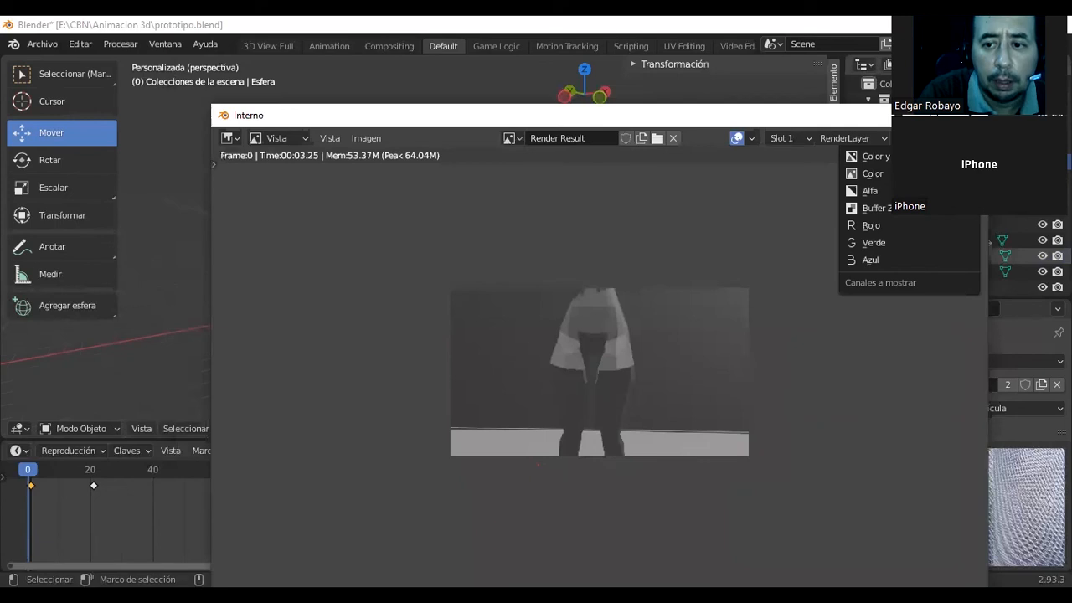
click(872, 174)
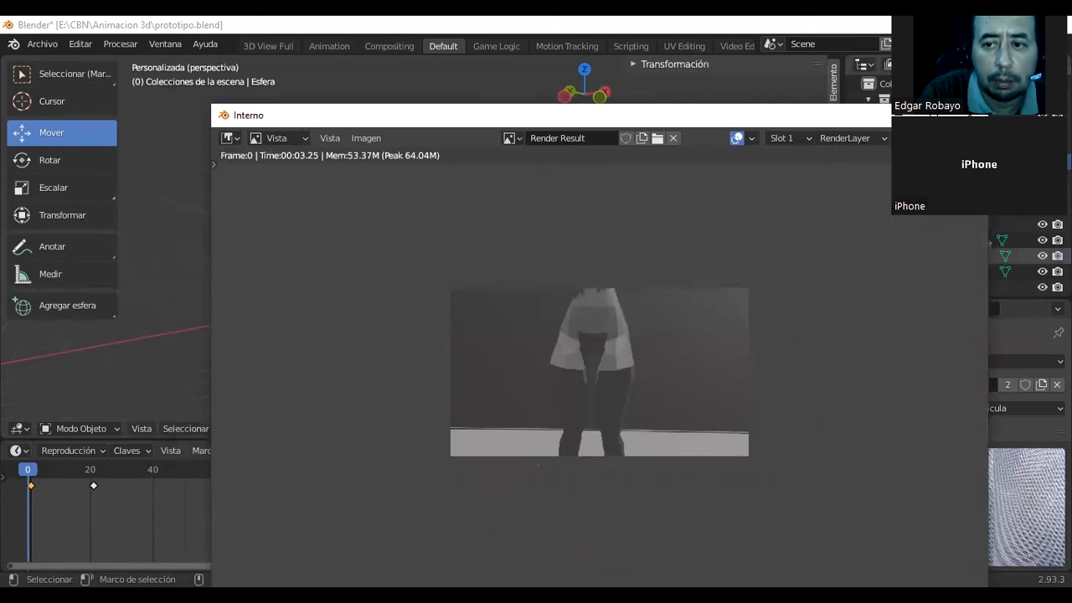
click(887, 138)
click(871, 191)
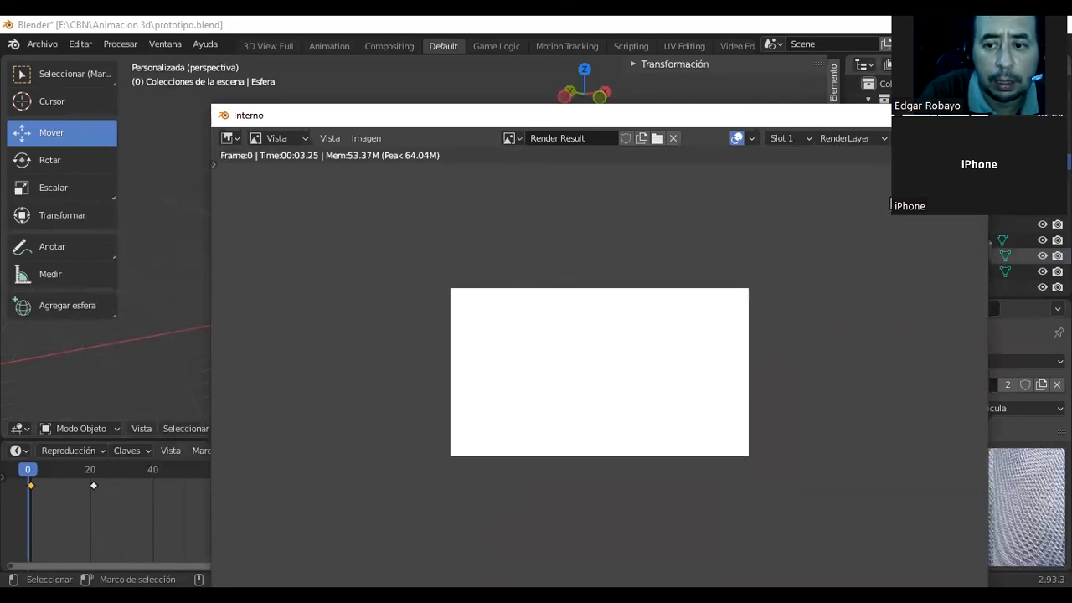
click(971, 138)
mouse_move(925, 138)
click(971, 139)
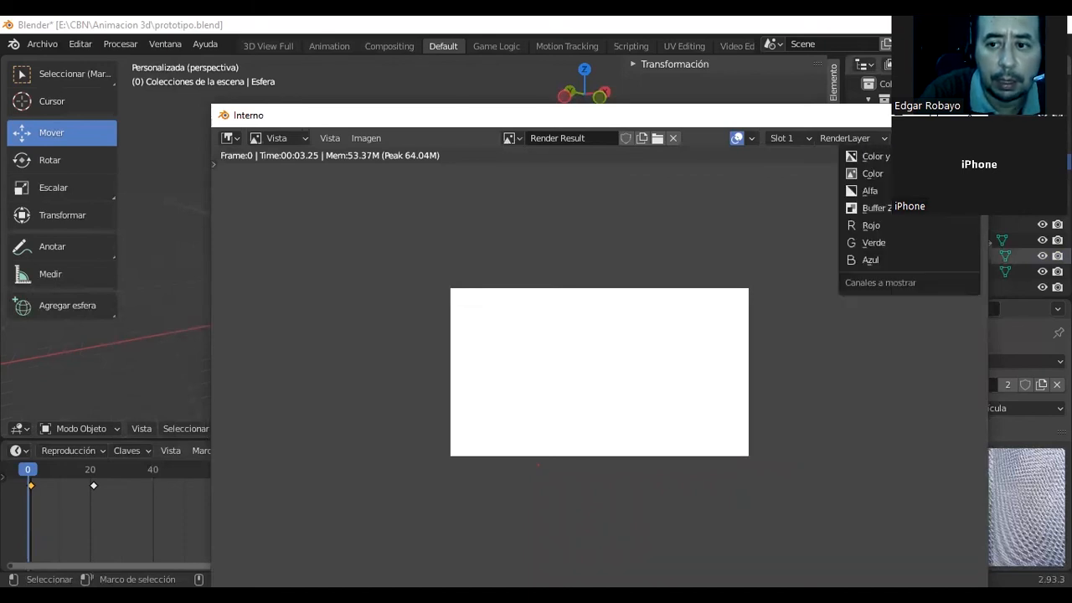
click(971, 138)
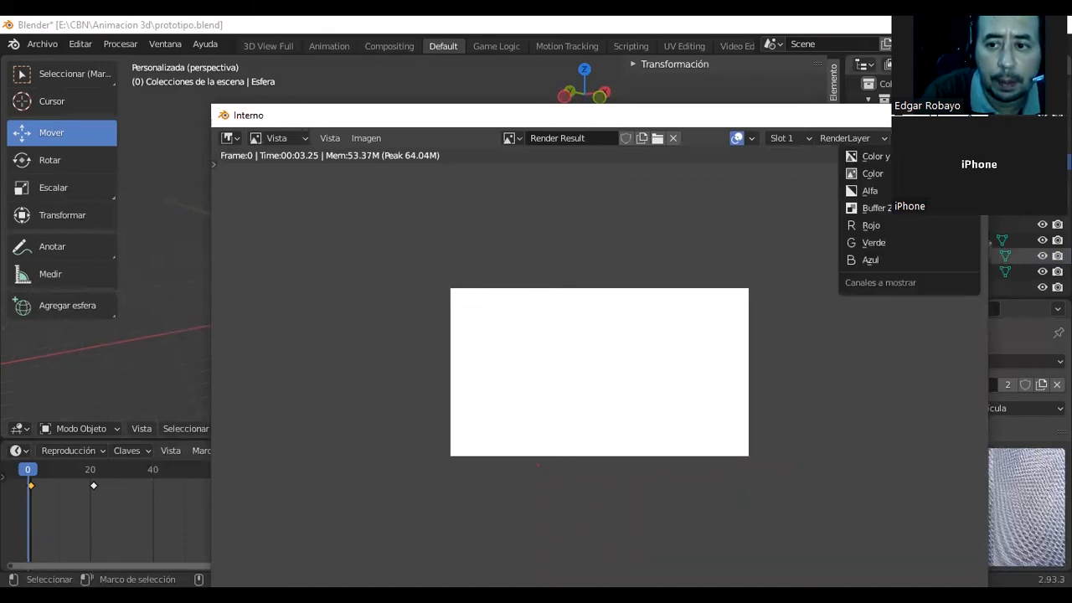
click(884, 156)
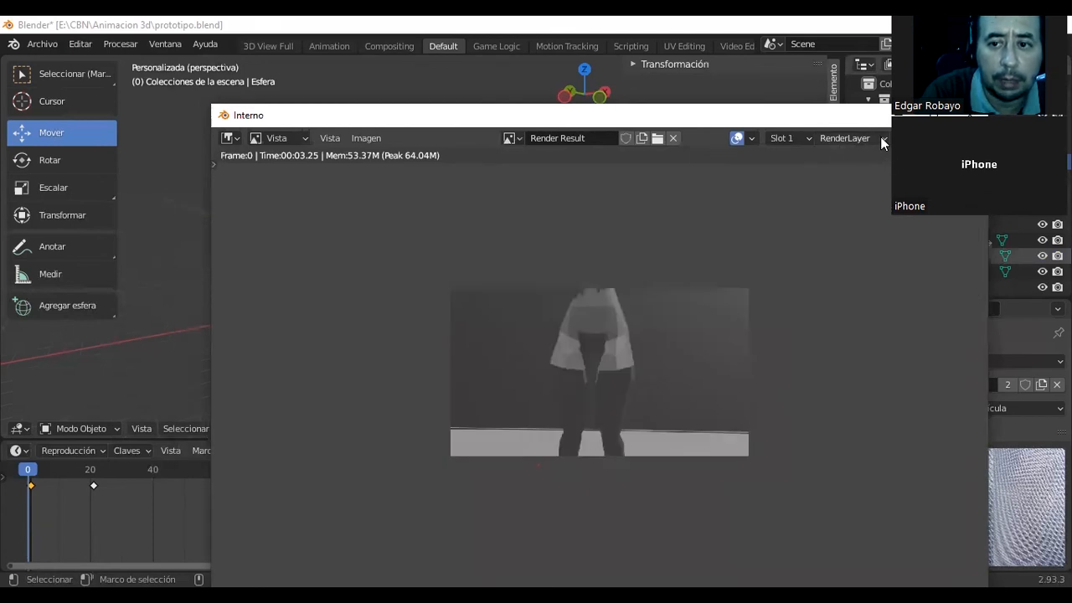
click(882, 138)
click(813, 138)
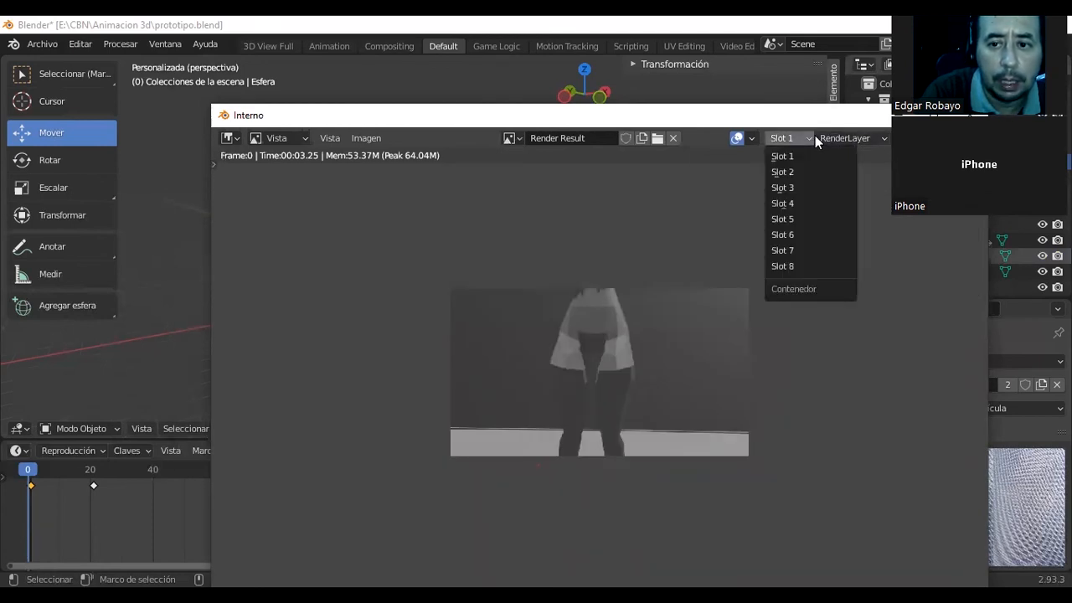
click(814, 137)
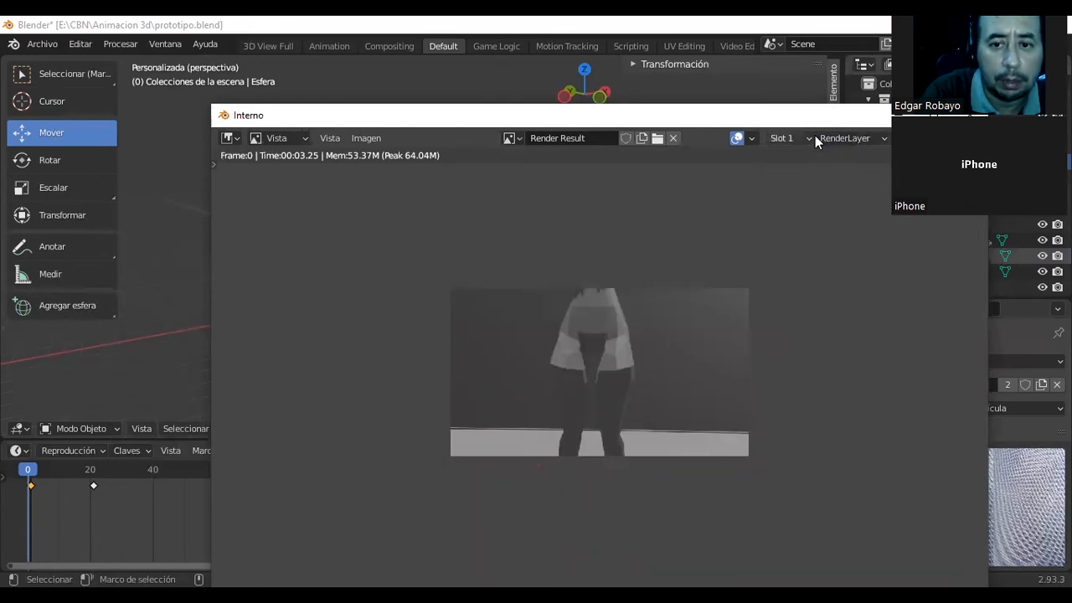
Review the file formats offered by Guardar como for the render, then cancel and close the render window without saving.
click(340, 137)
click(357, 136)
click(357, 137)
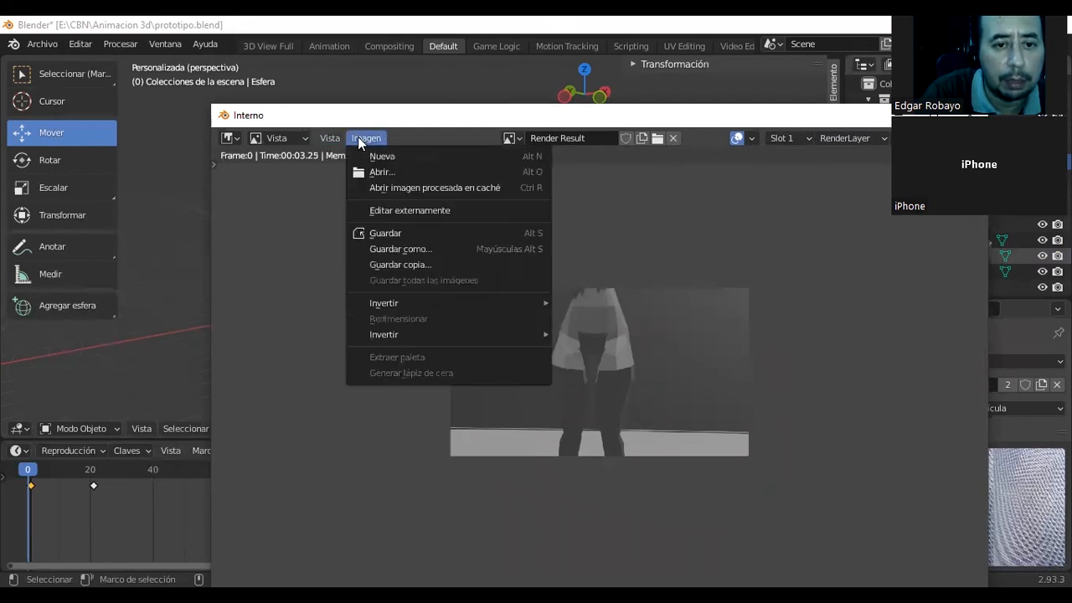
click(420, 250)
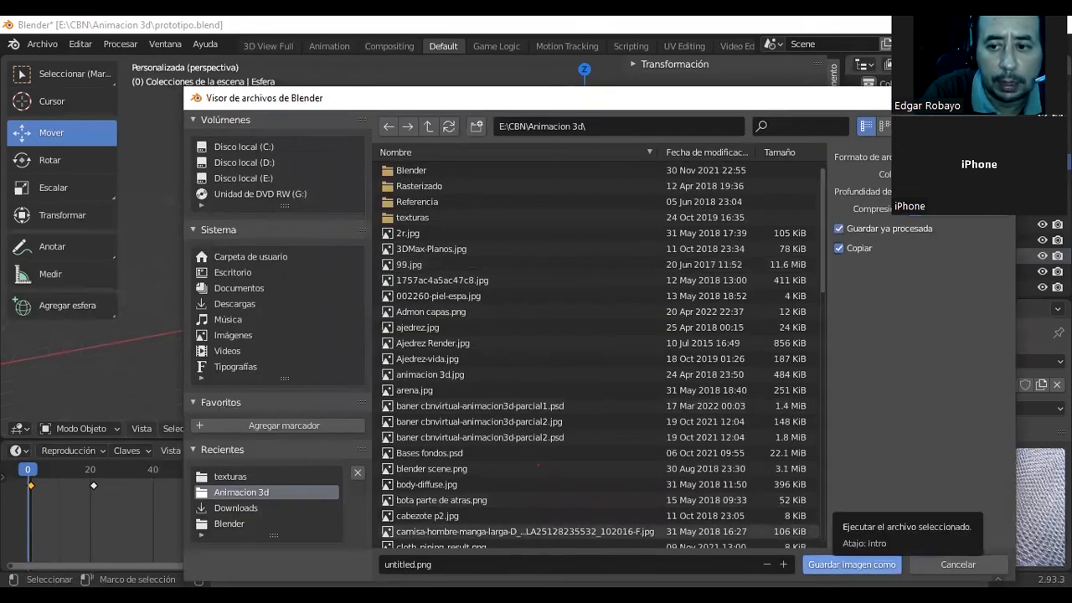
click(946, 157)
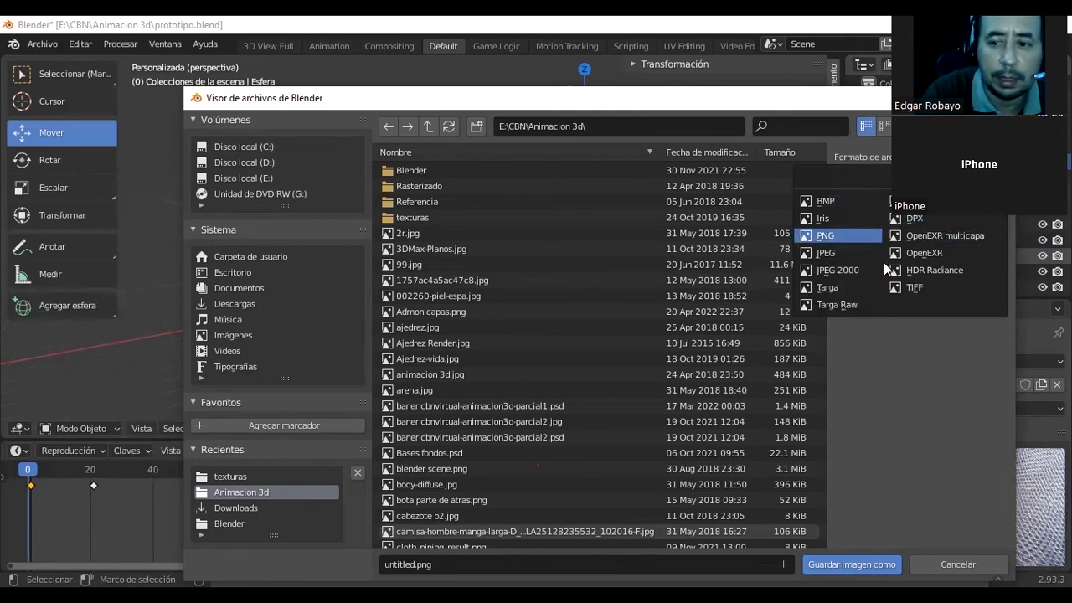
click(1000, 98)
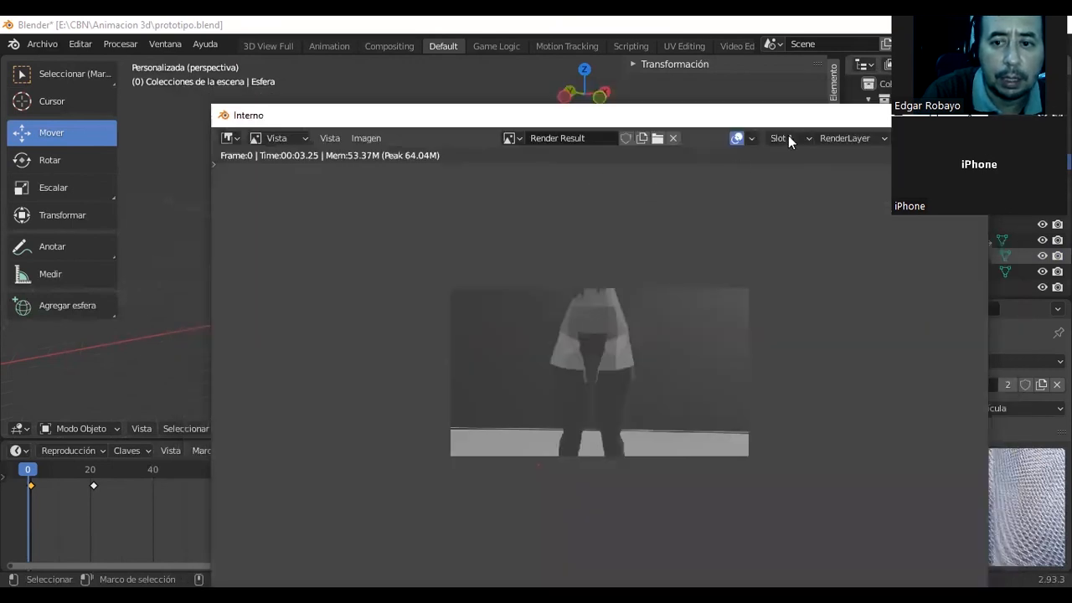
key(Escape)
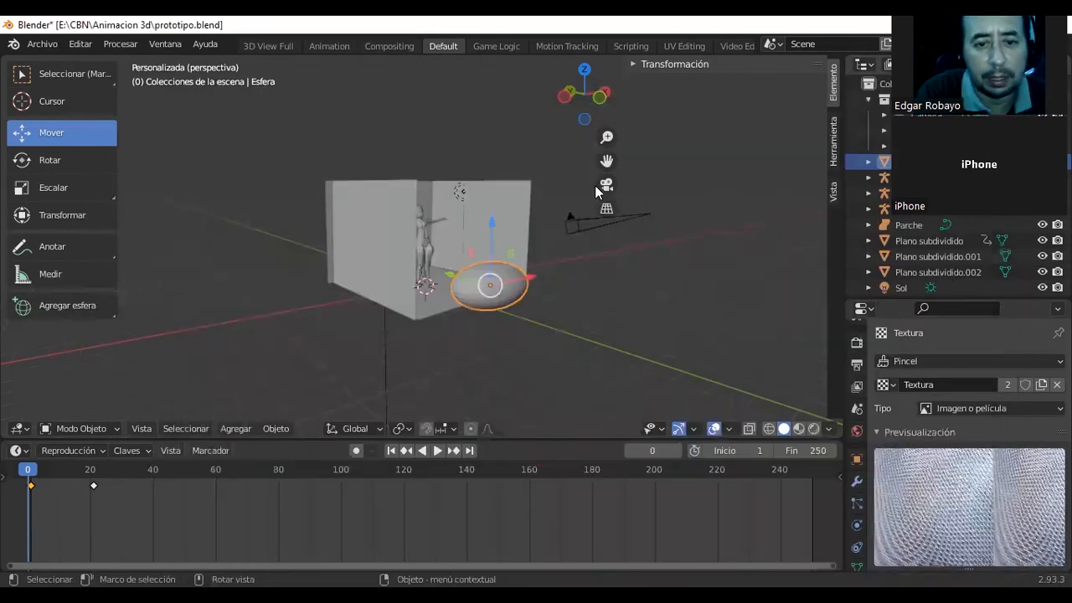
Select the character mesh in the room and insert a Posición keyframe for it at frame 0.
click(422, 251)
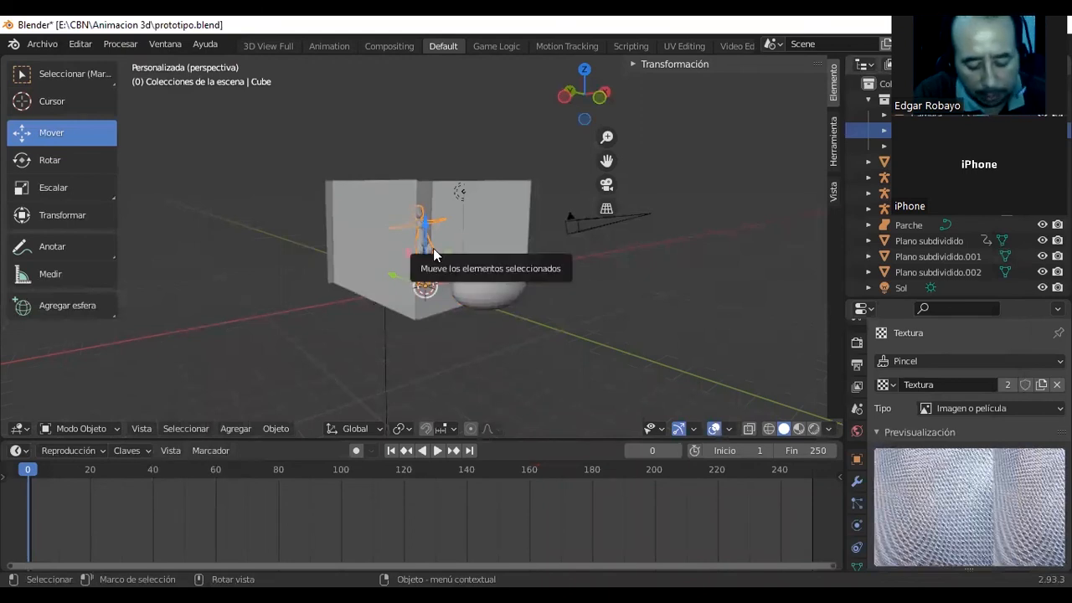
key(i)
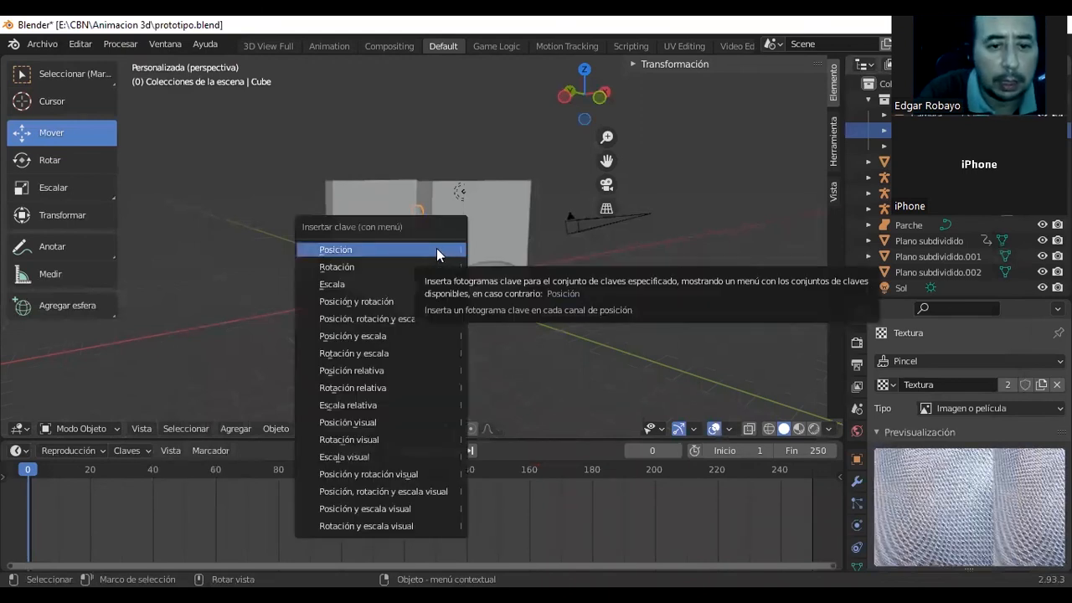
click(436, 248)
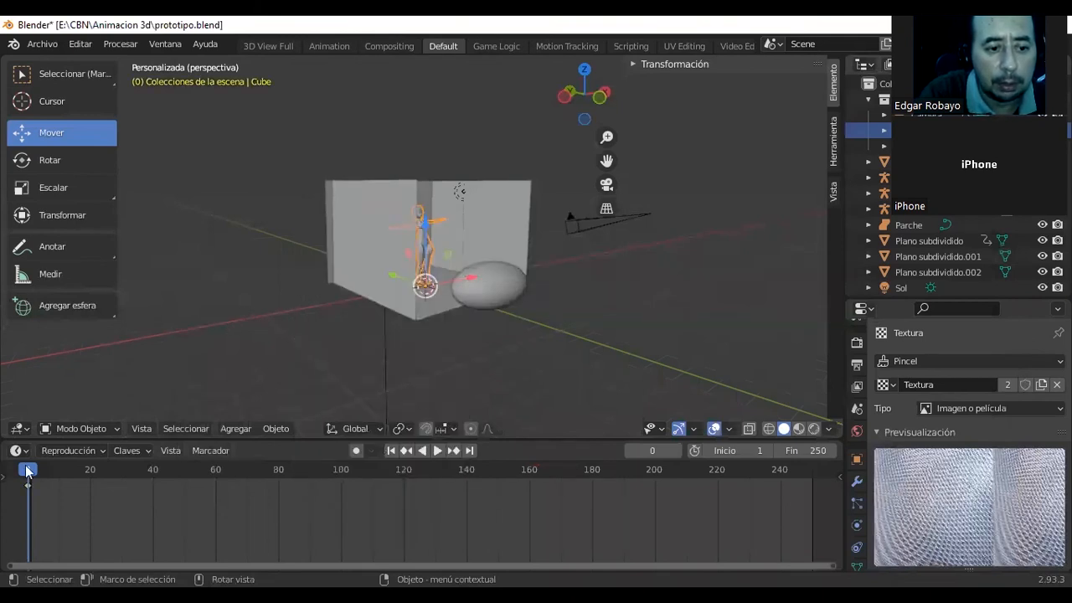
Advance the animation to frame 20 and move the character mesh along Y toward the open side of the room beside the sphere.
key(space)
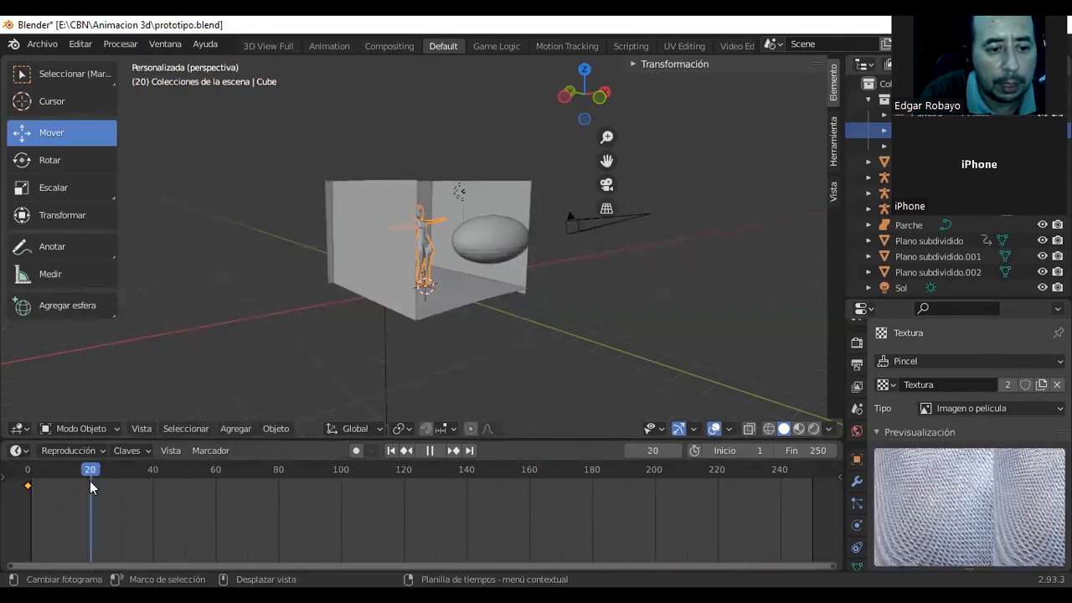
key(space)
drag(392, 275, 423, 295)
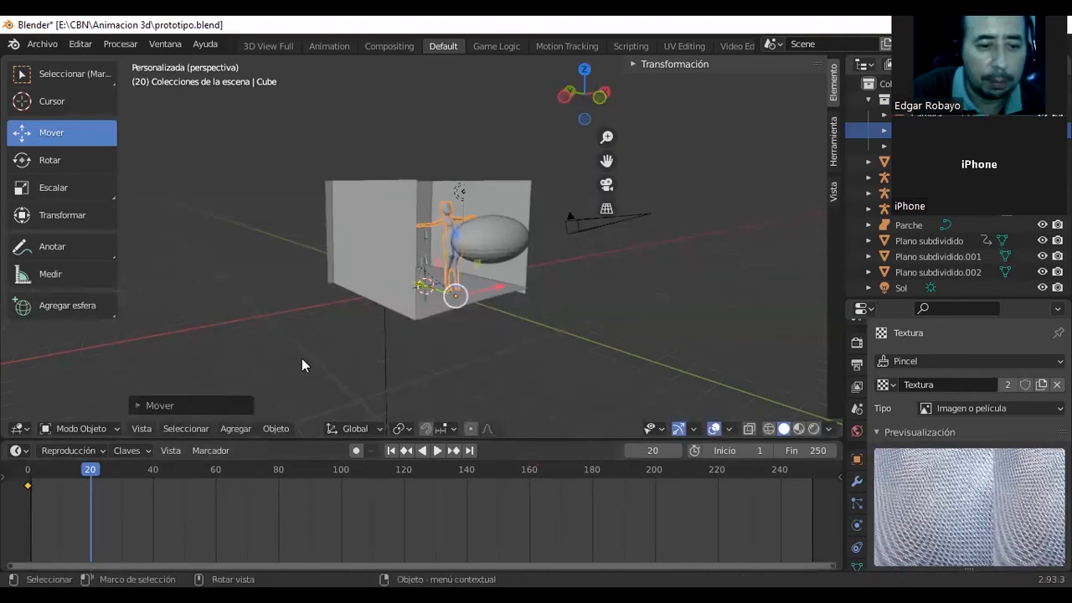
Try to insert a keyframe for the moved character mesh at frame 20, reselecting the mesh in the room.
key(i)
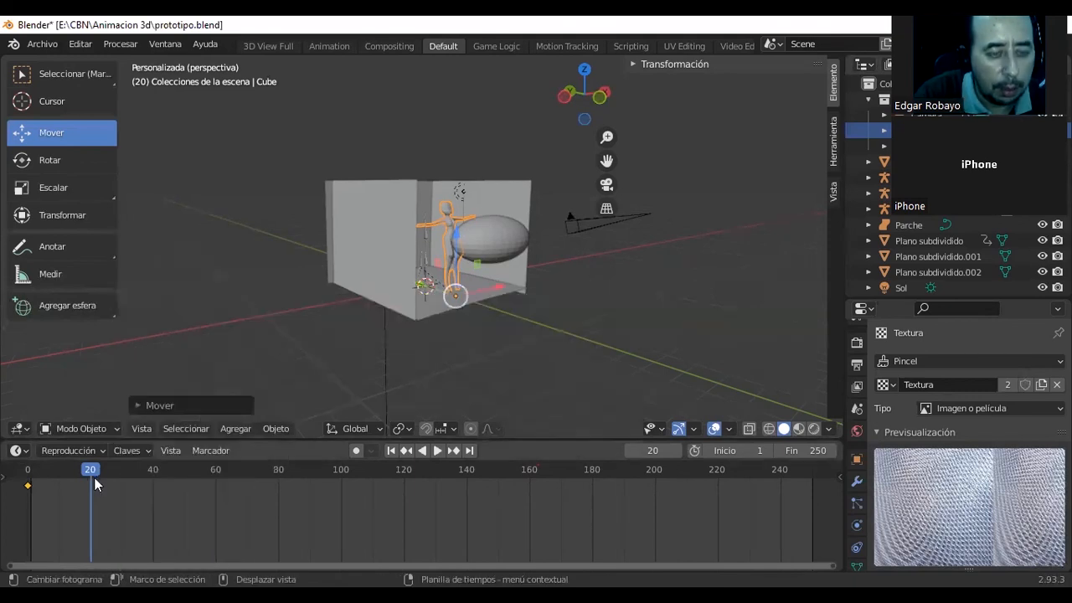
key(i)
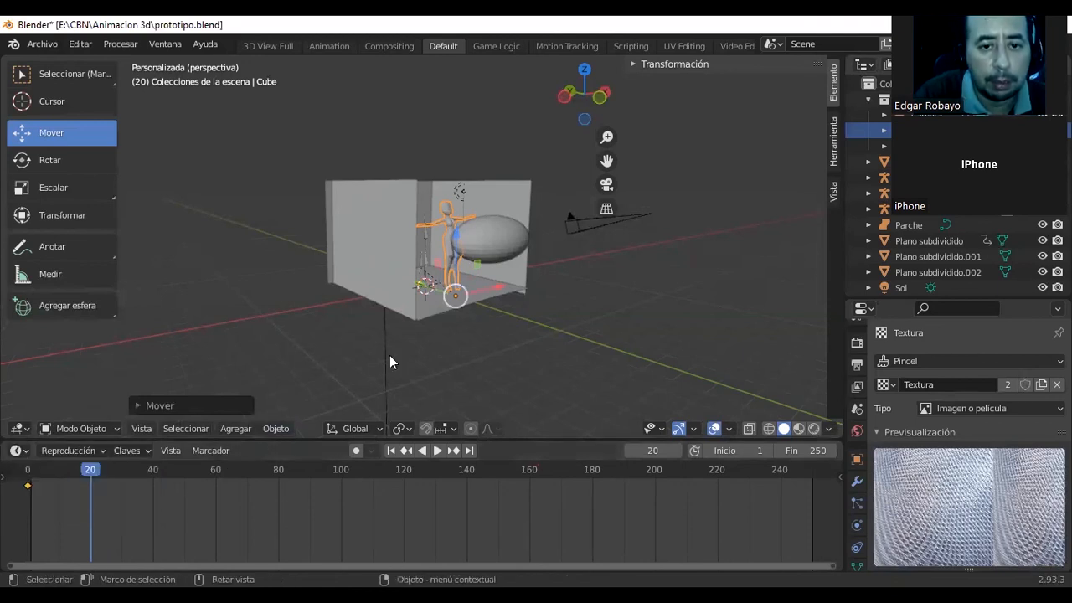
click(454, 222)
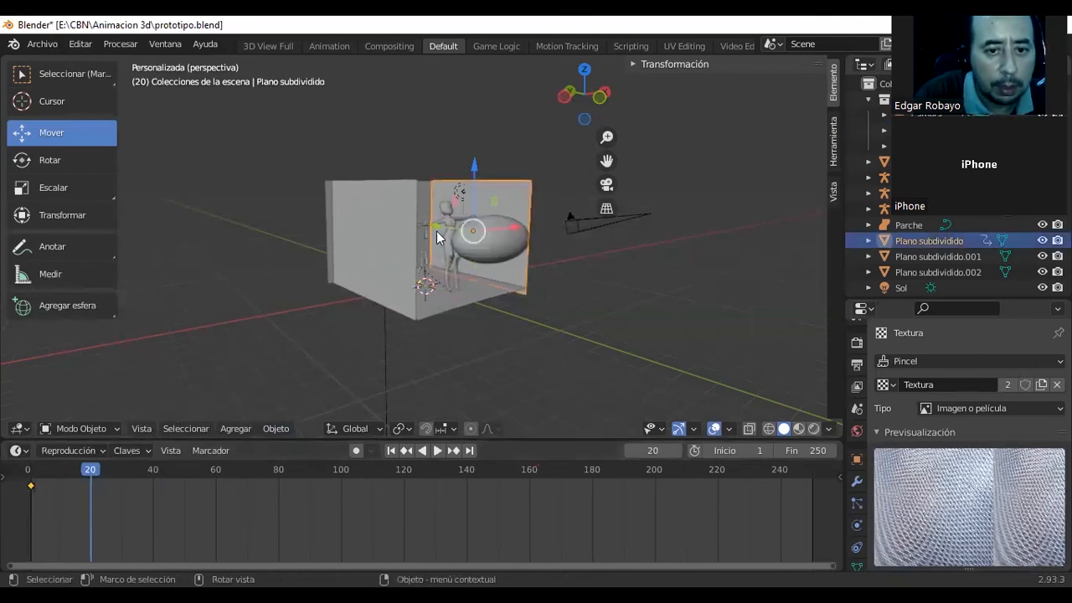
click(452, 225)
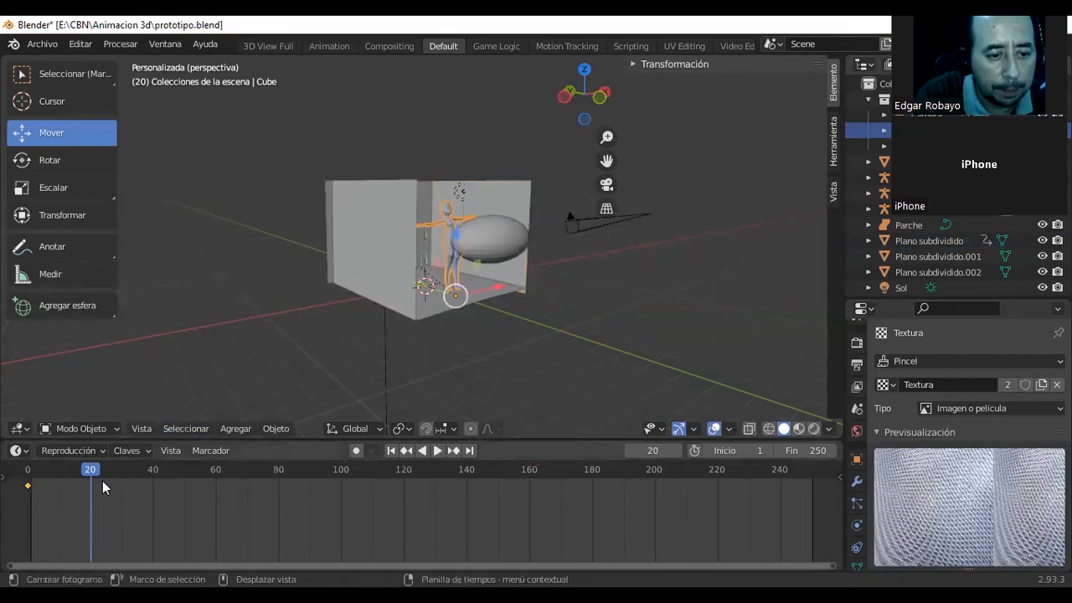
key(i)
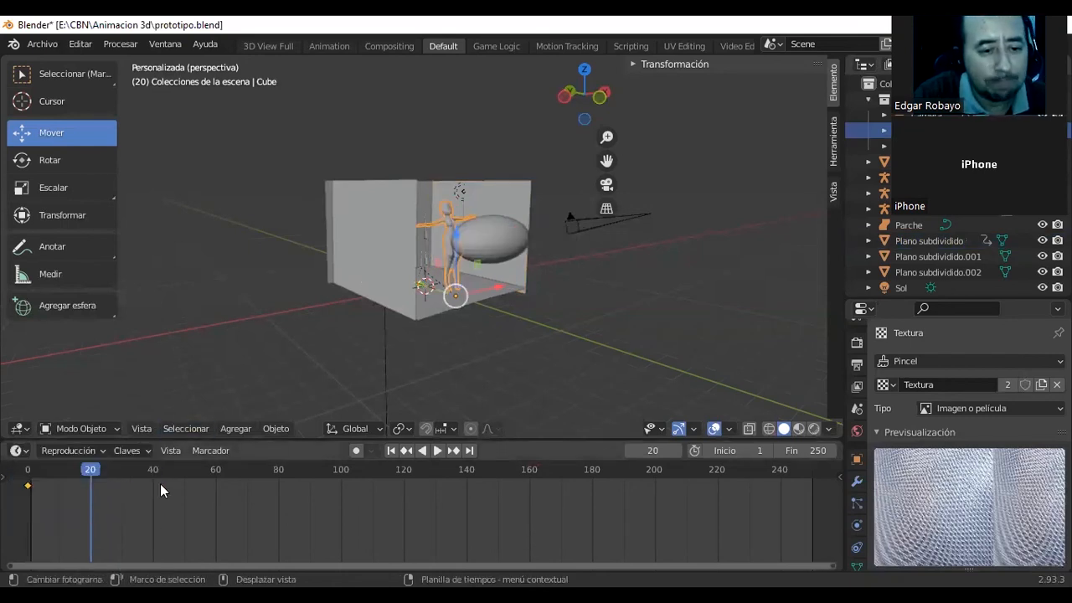
click(93, 475)
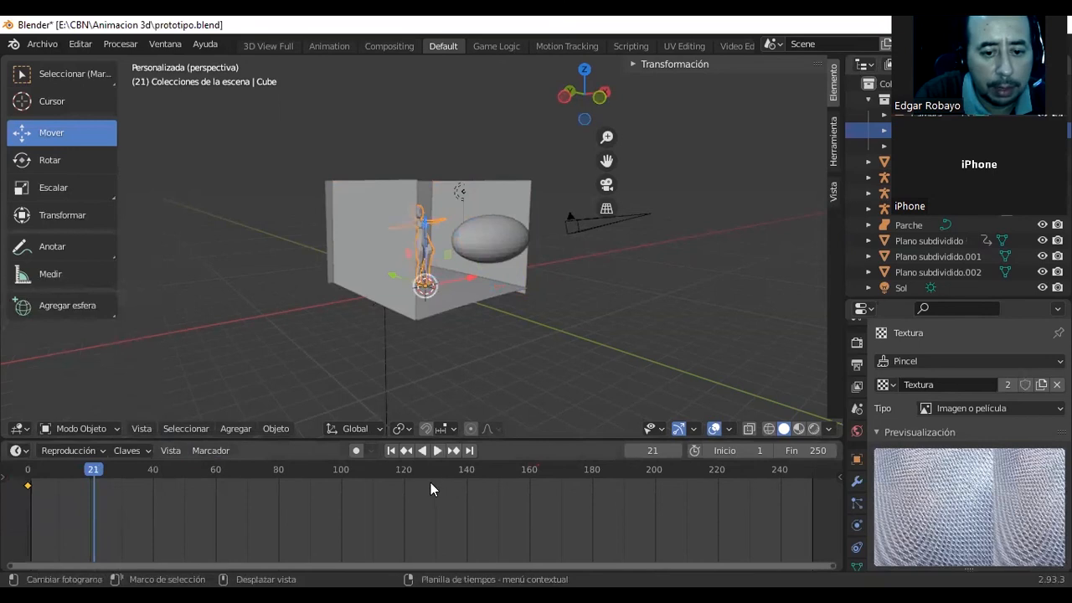
key(i)
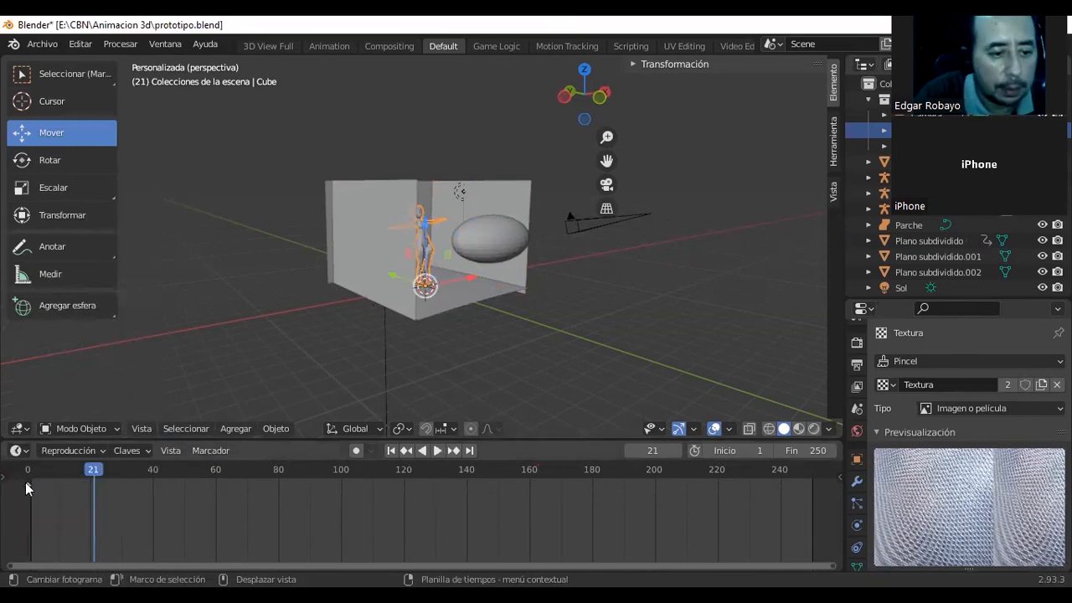
Replay the animation from frame 0 and stop it at frame 20 to check the character's movement.
key(shift+Left)
key(space)
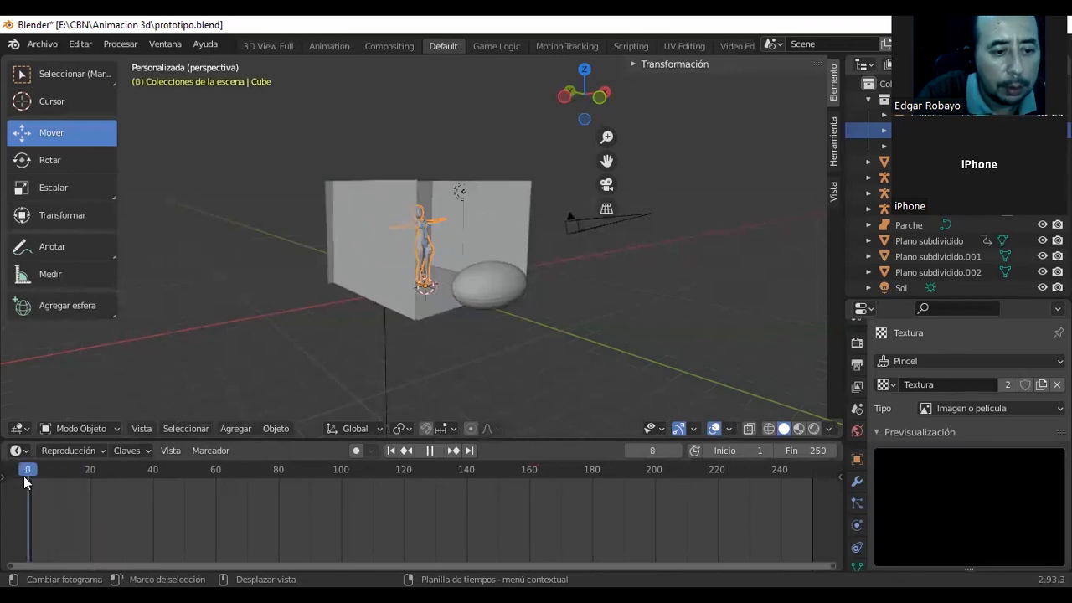
key(space)
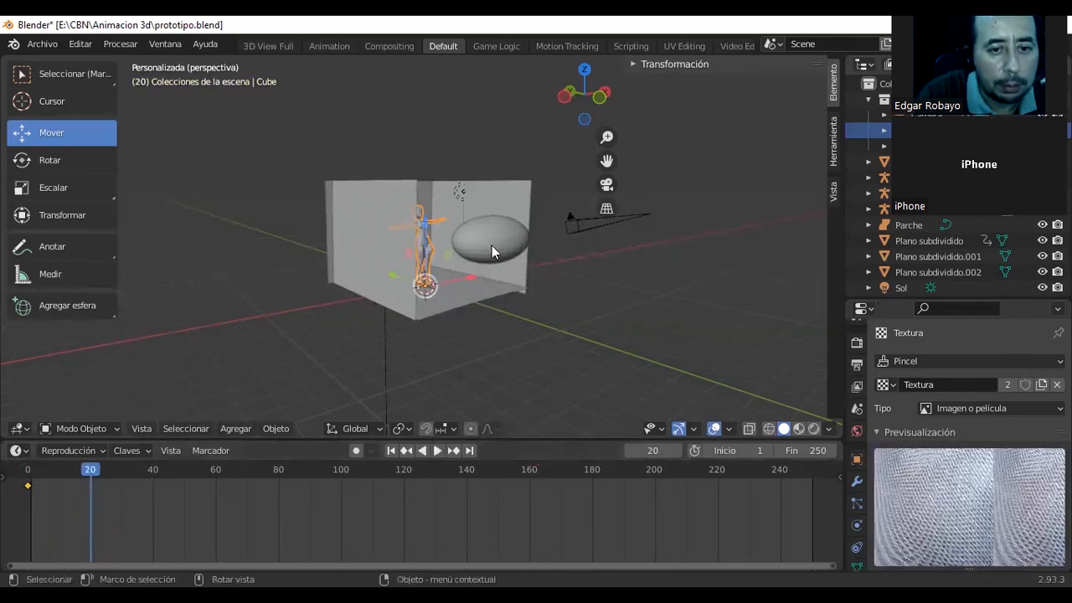
Try to move the character mesh along Y toward the sphere and keyframe it at frame 20.
drag(411, 284, 428, 295)
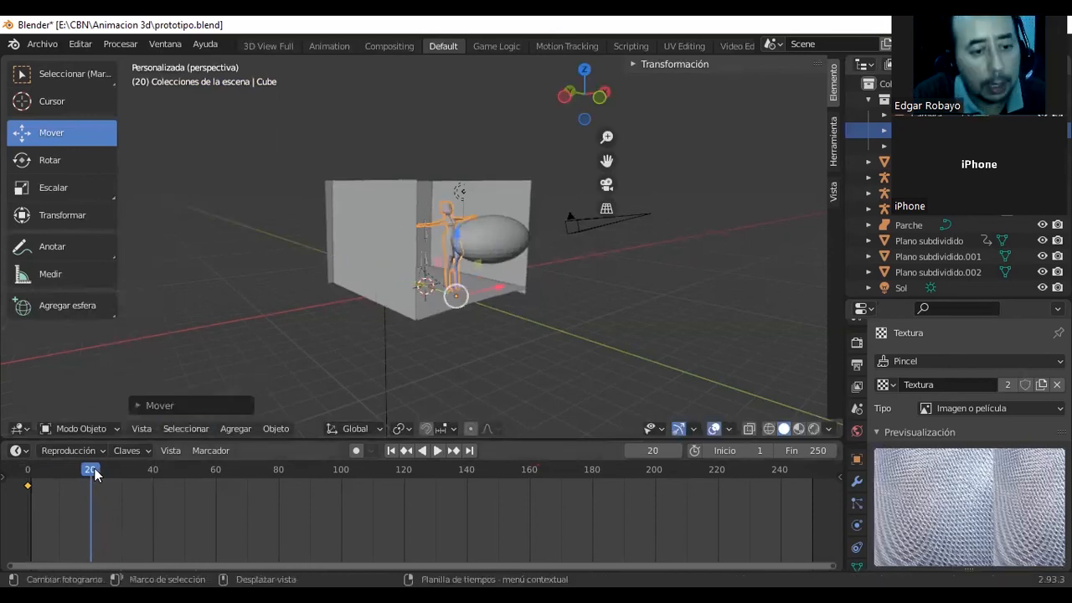
key(i)
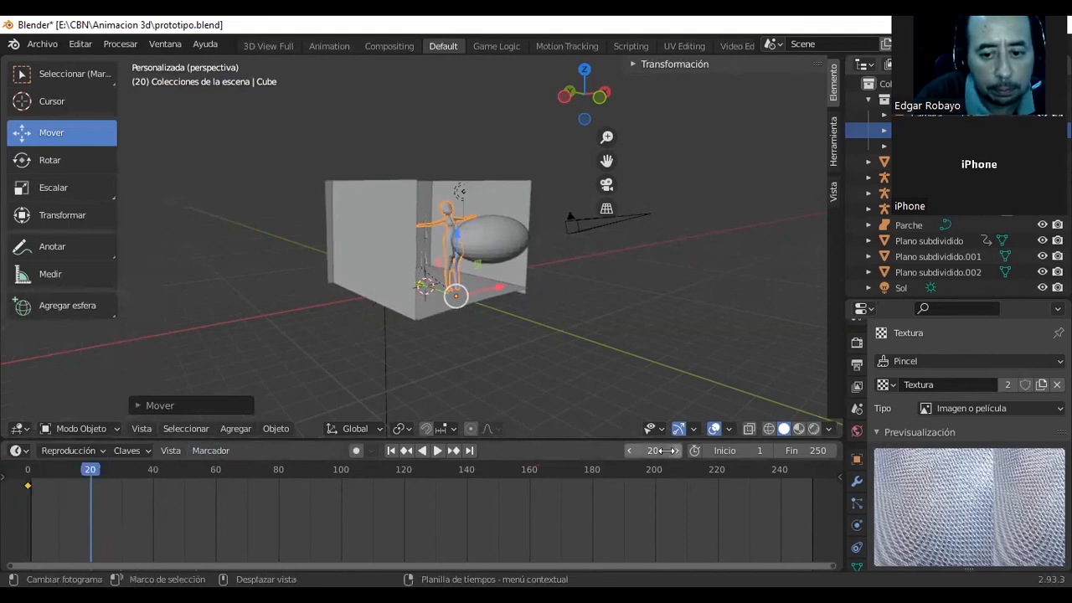
click(627, 452)
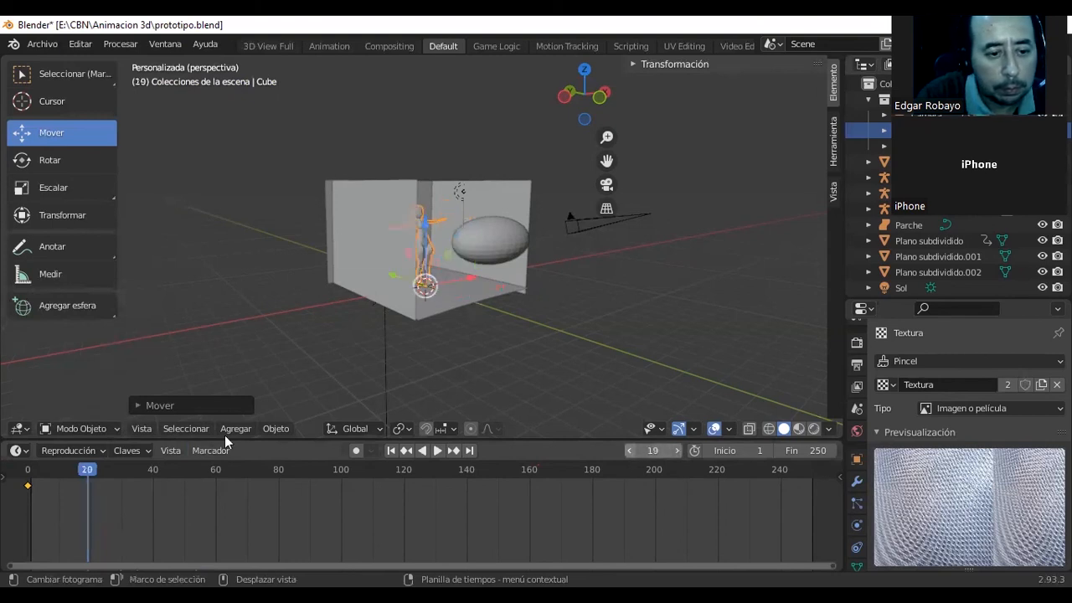
Play from frame 0 to frame 21, move the character mesh along Y toward the sphere and insert a Posición keyframe for it.
click(28, 474)
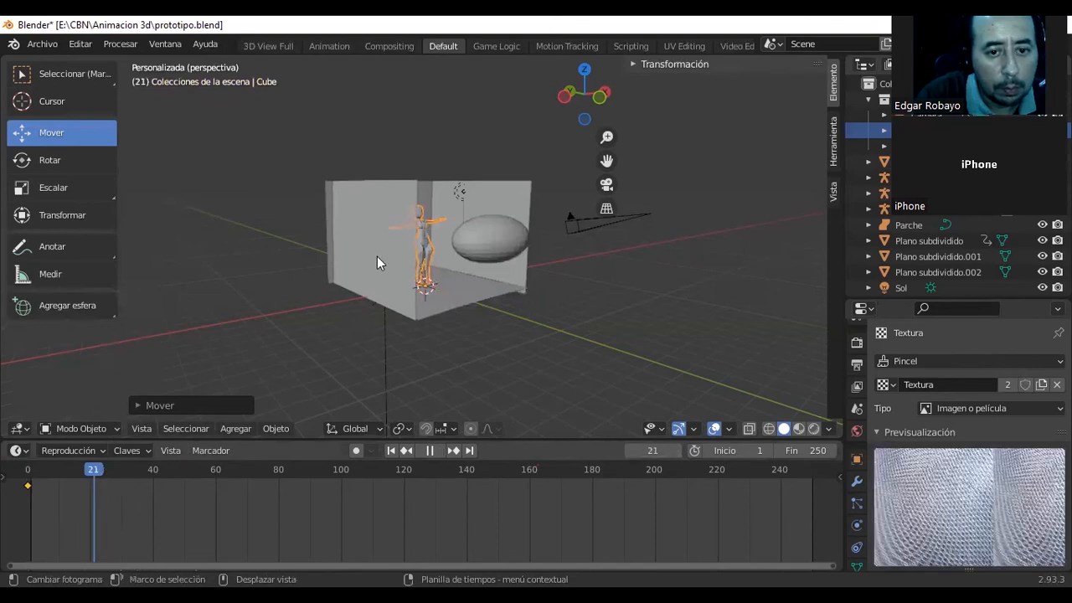
key(space)
drag(413, 281, 426, 285)
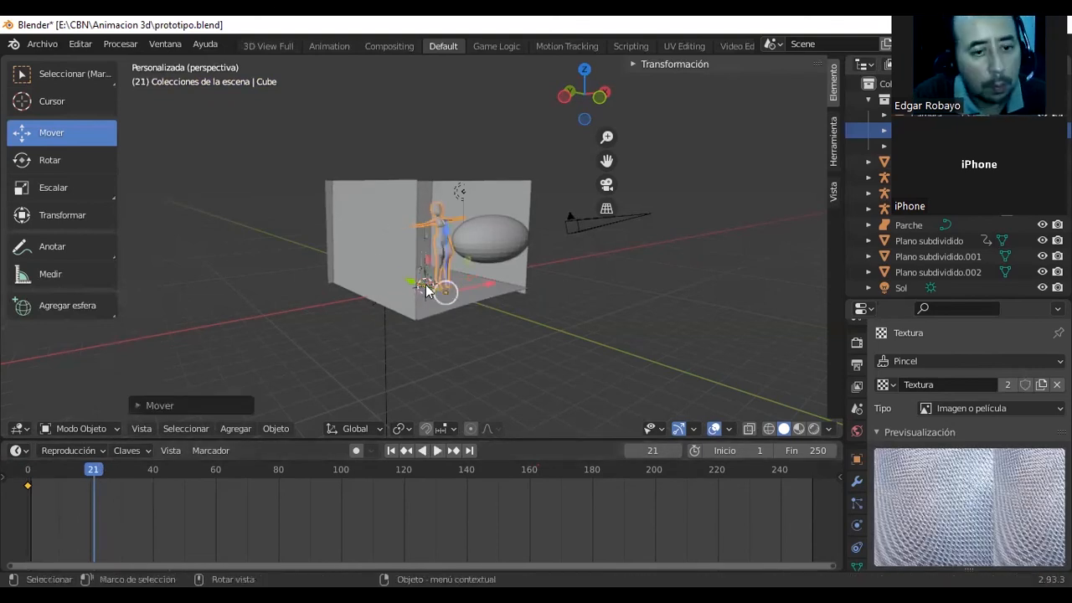
key(i)
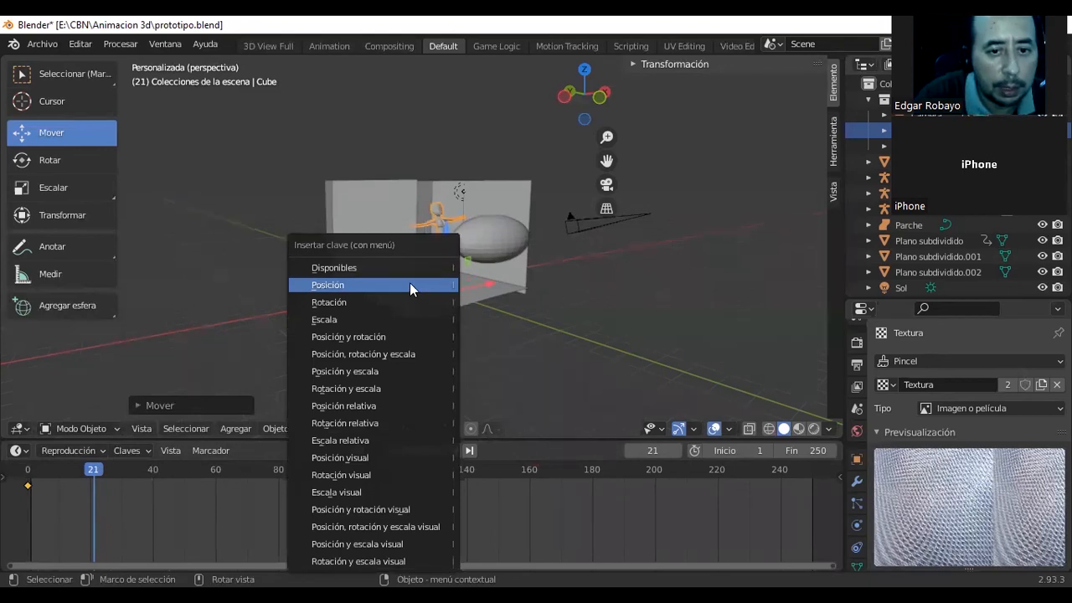
click(410, 284)
Play back the character's animation, then render a frame through the camera, inspect the image and close the render.
drag(95, 468, 57, 479)
click(436, 449)
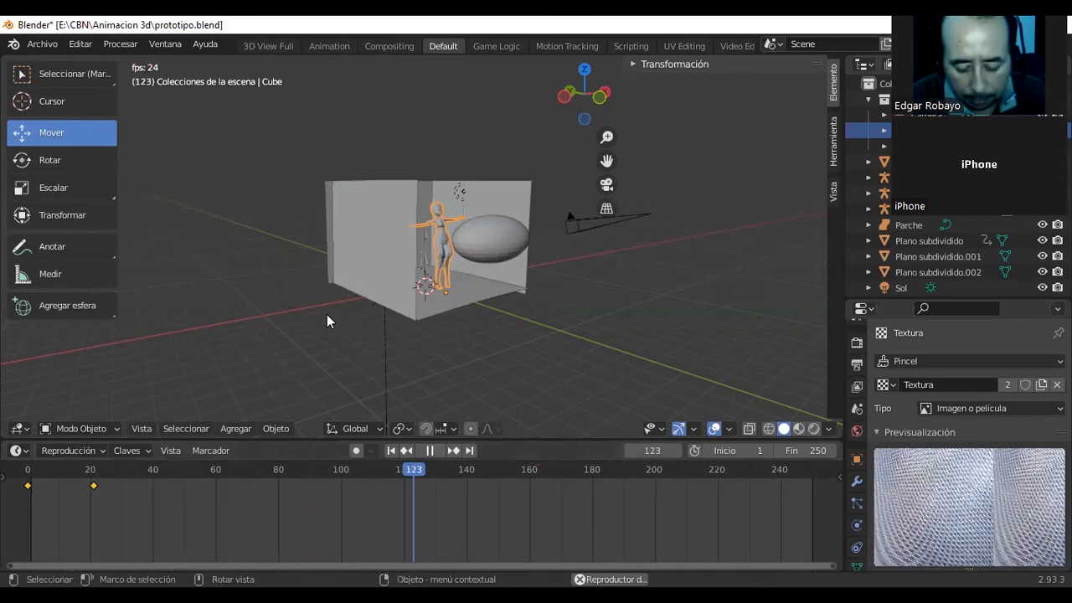
key(F12)
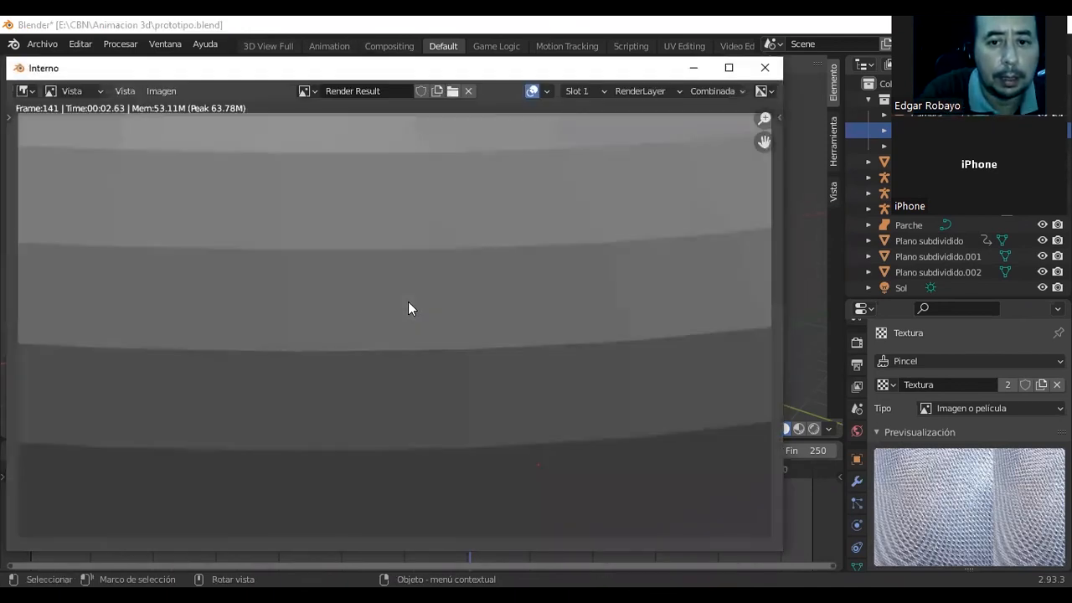
scroll(422, 290, down, 4)
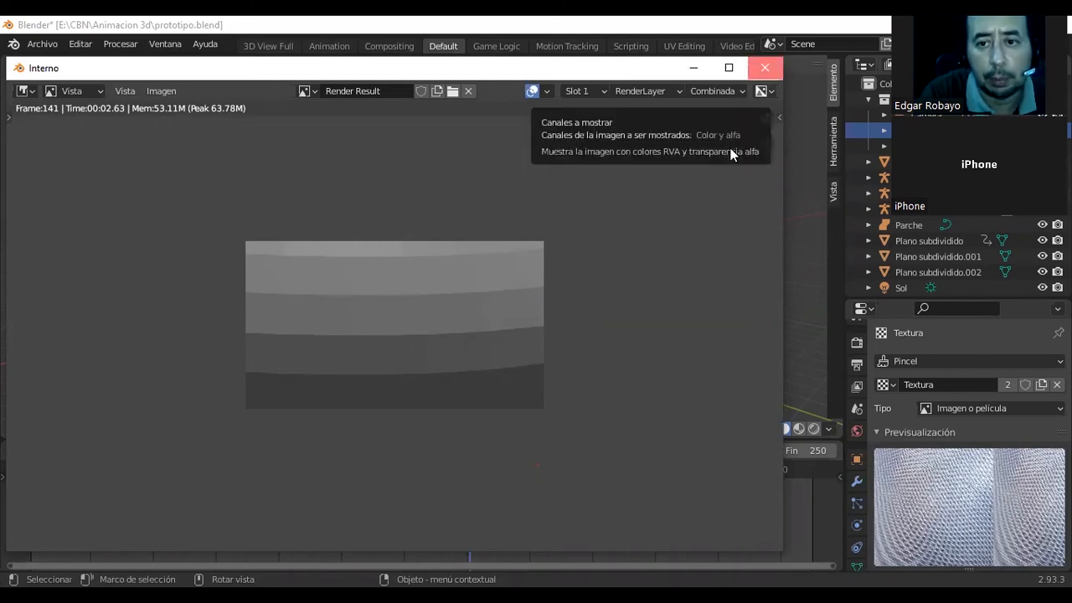
key(Escape)
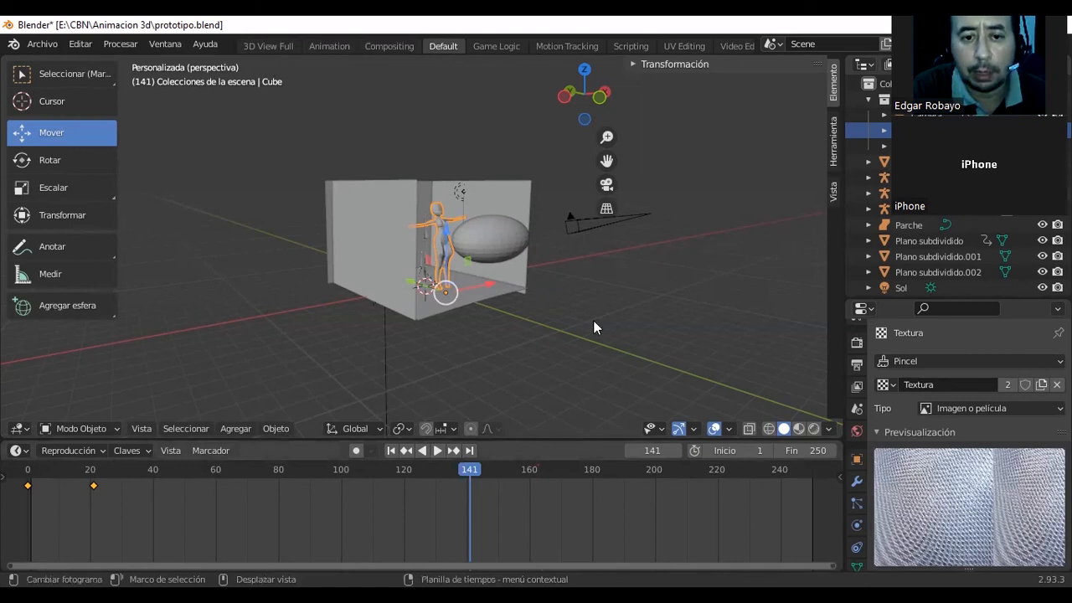
scroll(576, 327, up, 2)
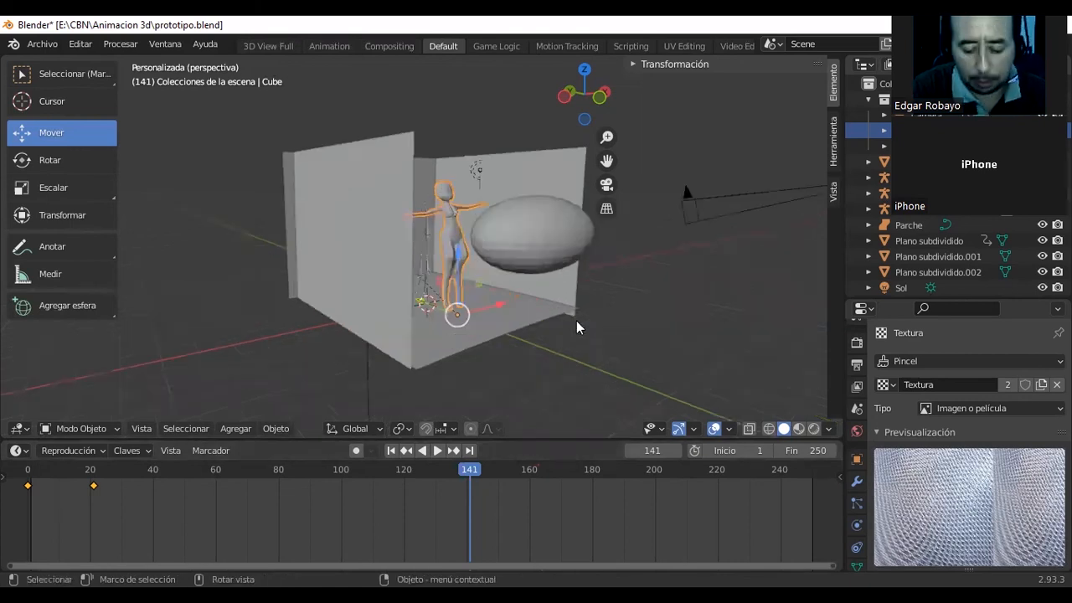
scroll(574, 327, up, 2)
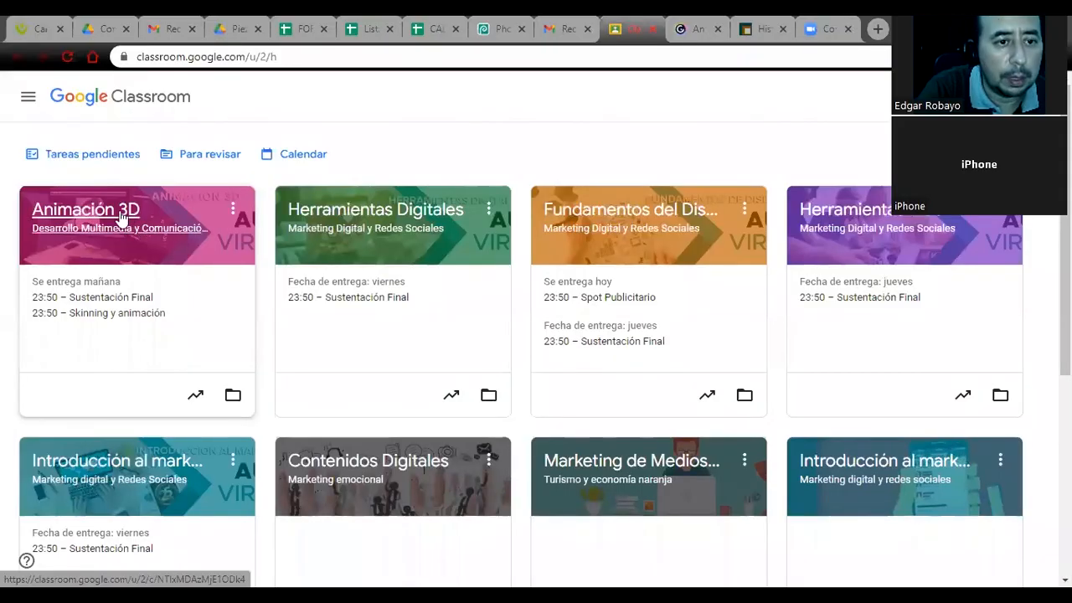
Switch to the Animación 3D class in Google Classroom and read the Skinning y animación assignment's instructions in the classwork.
click(121, 217)
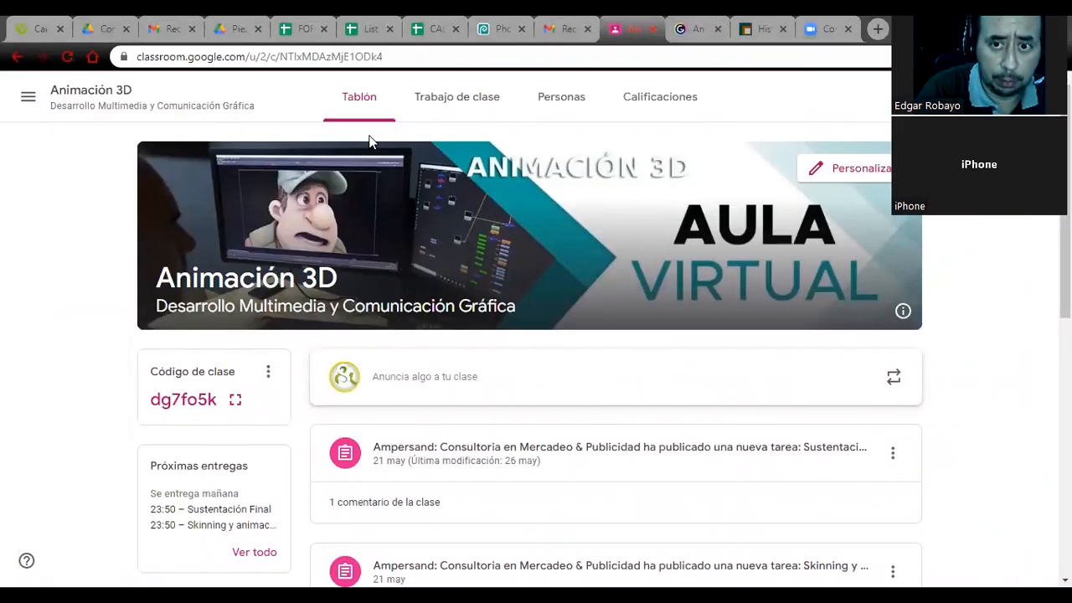
click(477, 104)
scroll(486, 290, down, 5)
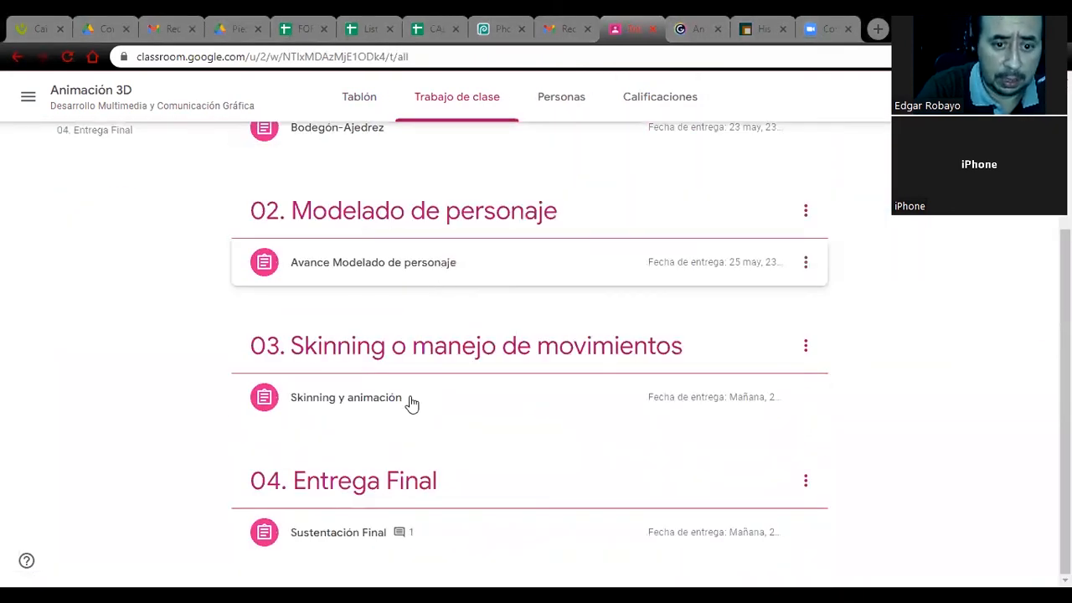
click(364, 407)
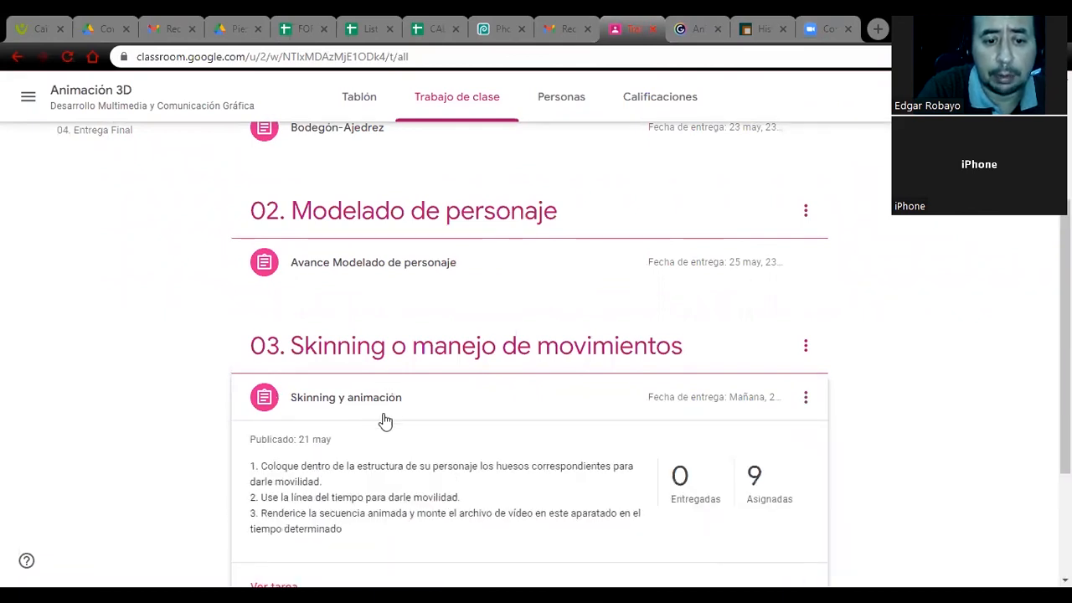
scroll(335, 406, down, 1)
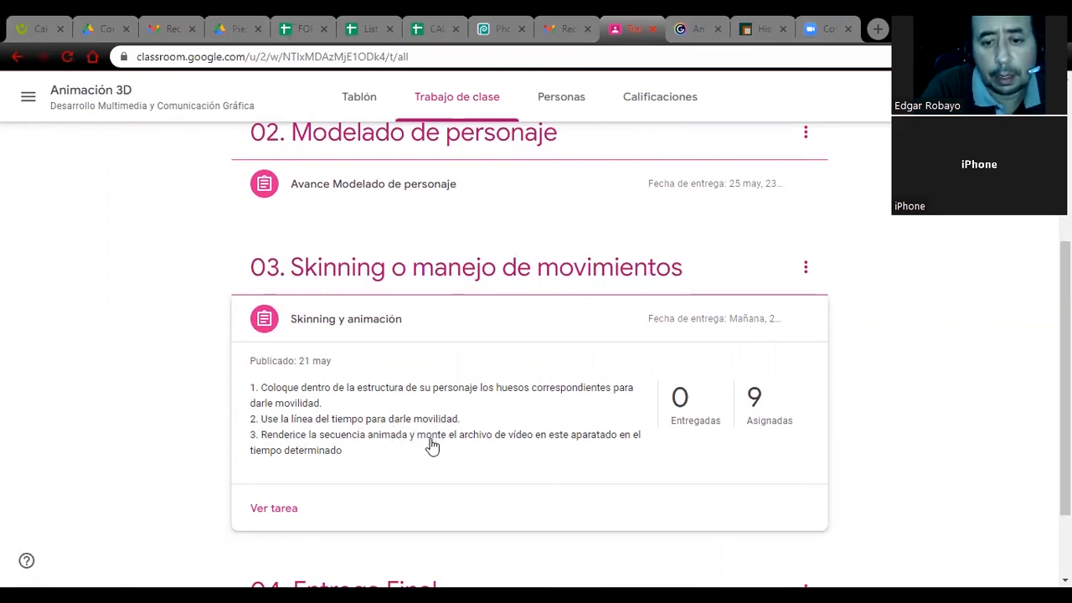
scroll(405, 436, down, 1)
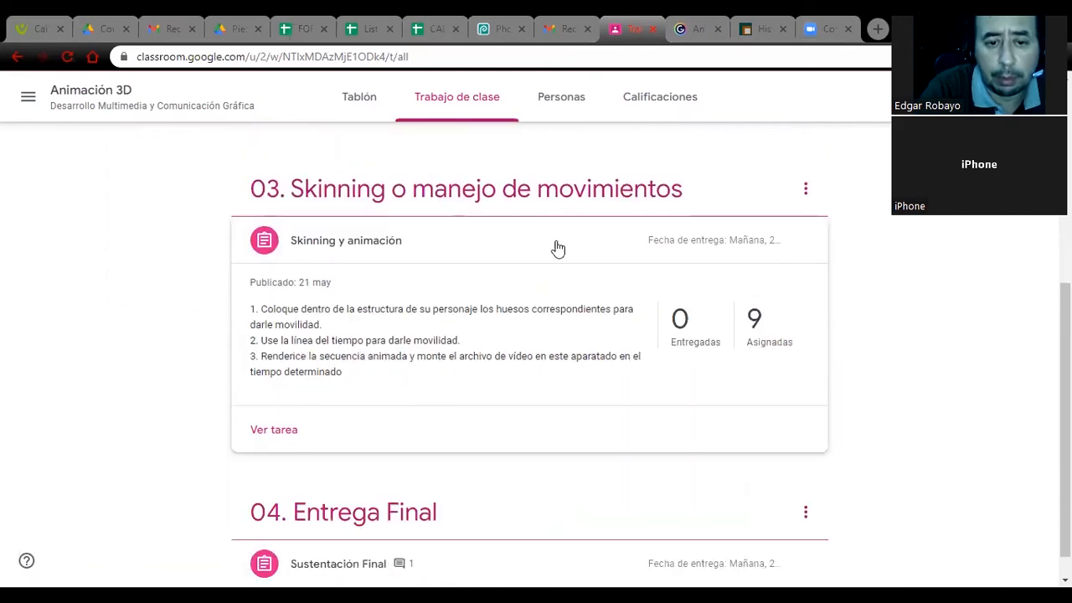
scroll(364, 304, up, 1)
scroll(343, 295, down, 1)
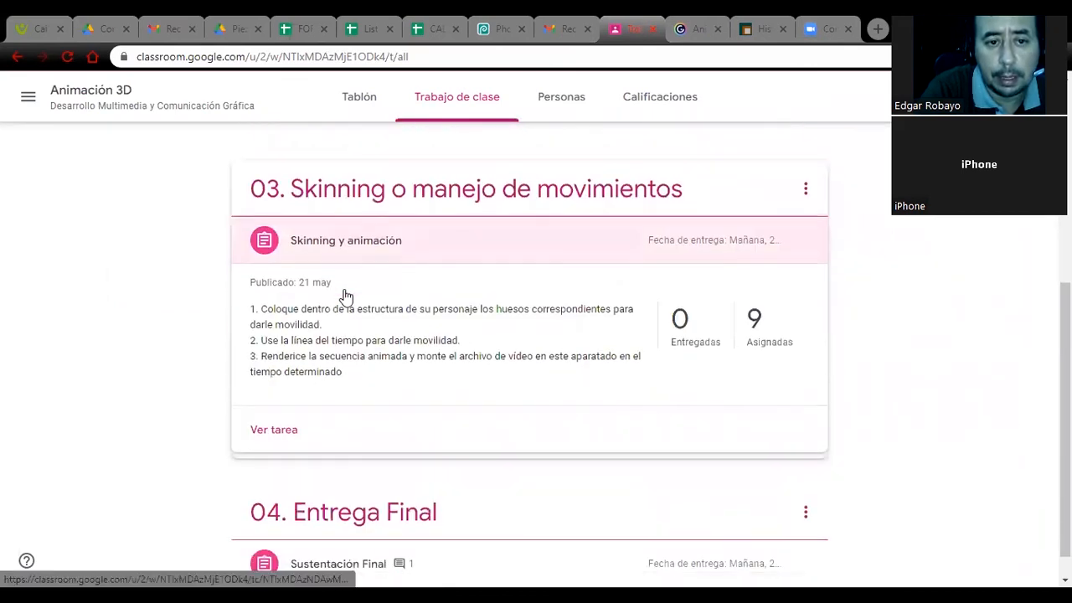
scroll(342, 297, up, 2)
scroll(346, 318, down, 2)
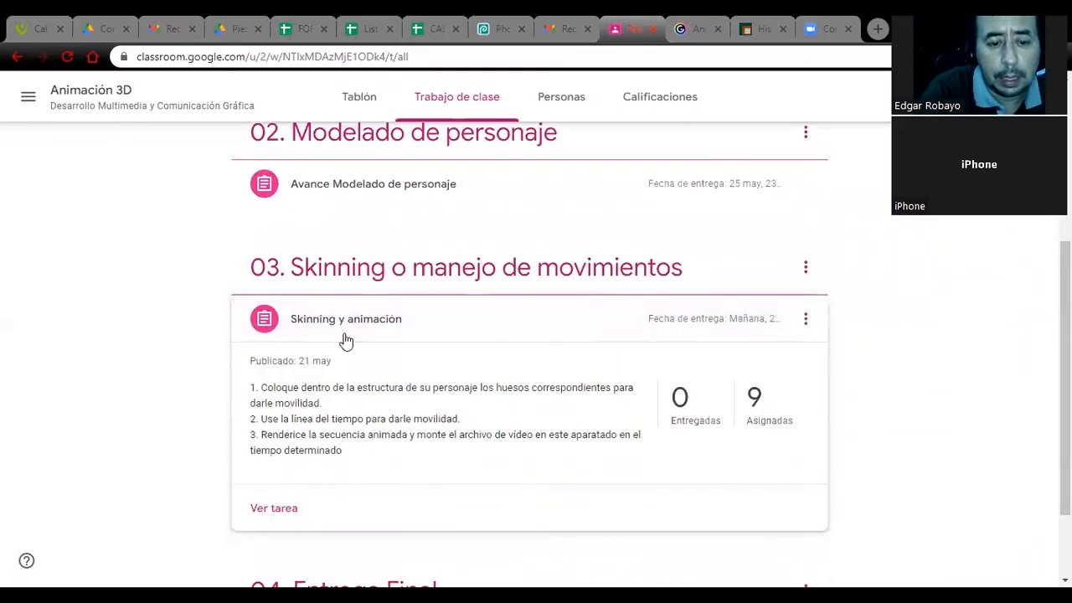
Open the 04. Entrega Final topic, preview its attached Entrega Final Animación 3D CBN 2019A.pptx, and read the cover and Story Board slides.
click(373, 484)
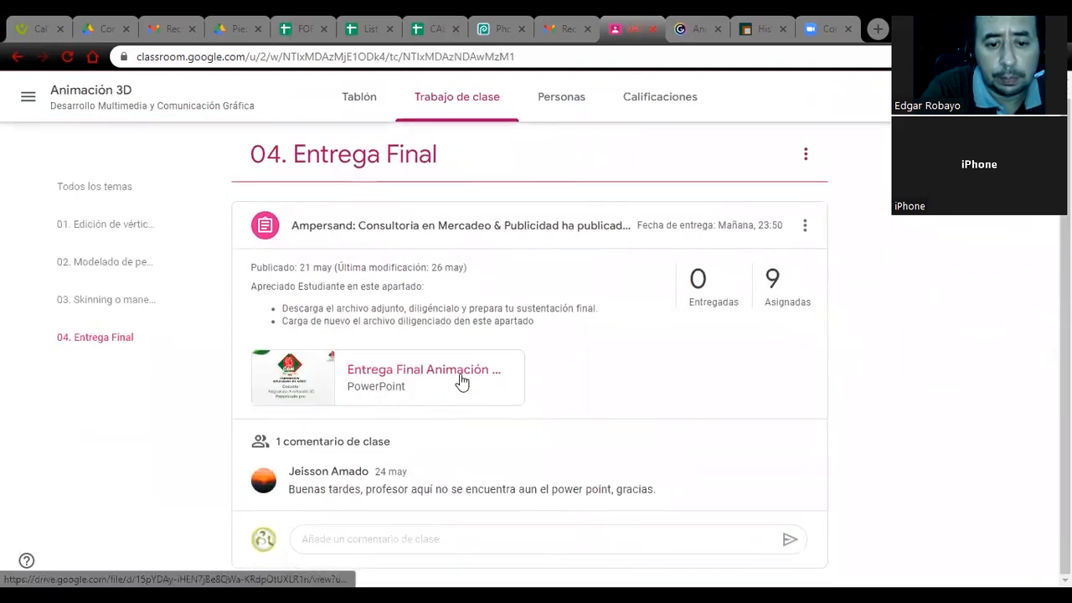
click(390, 383)
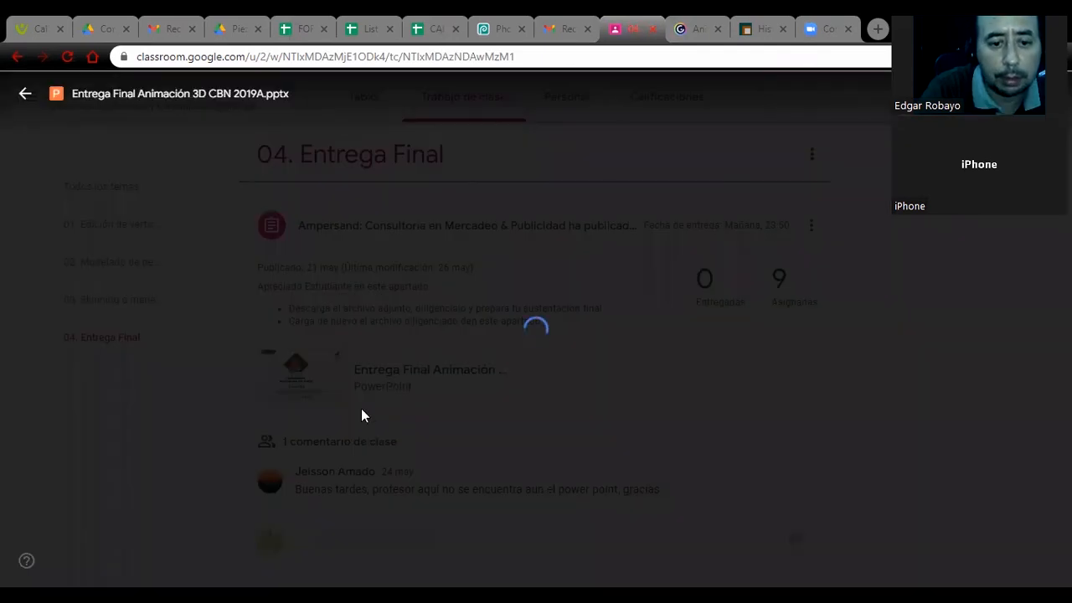
scroll(424, 376, down, 1)
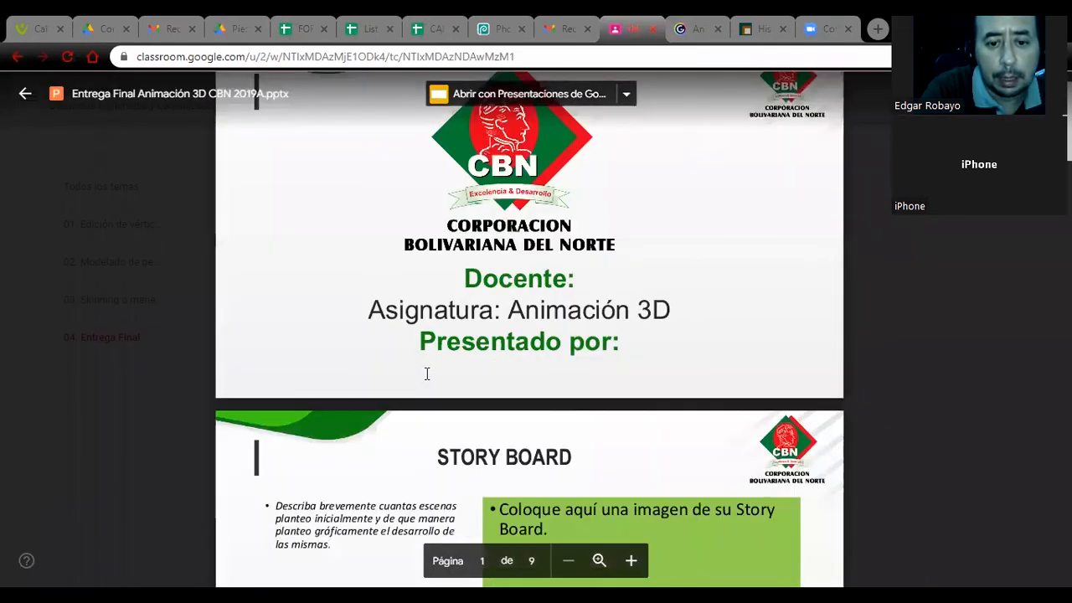
scroll(429, 374, down, 4)
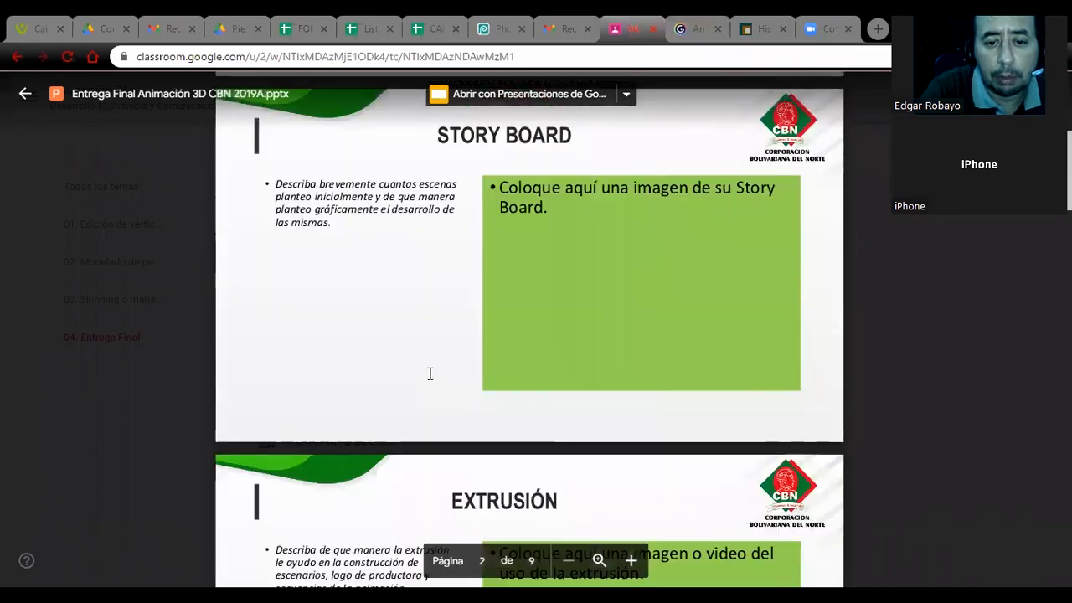
scroll(440, 366, up, 1)
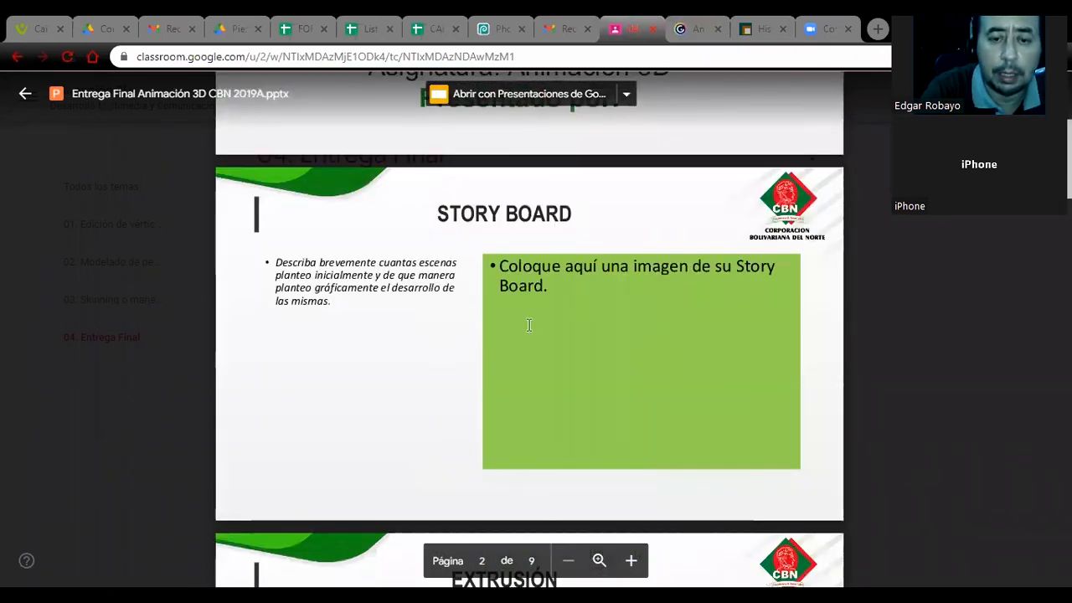
Read the template instructions on the Extrusión, Booleanas and Modelado slides.
scroll(528, 325, down, 2)
scroll(544, 269, down, 2)
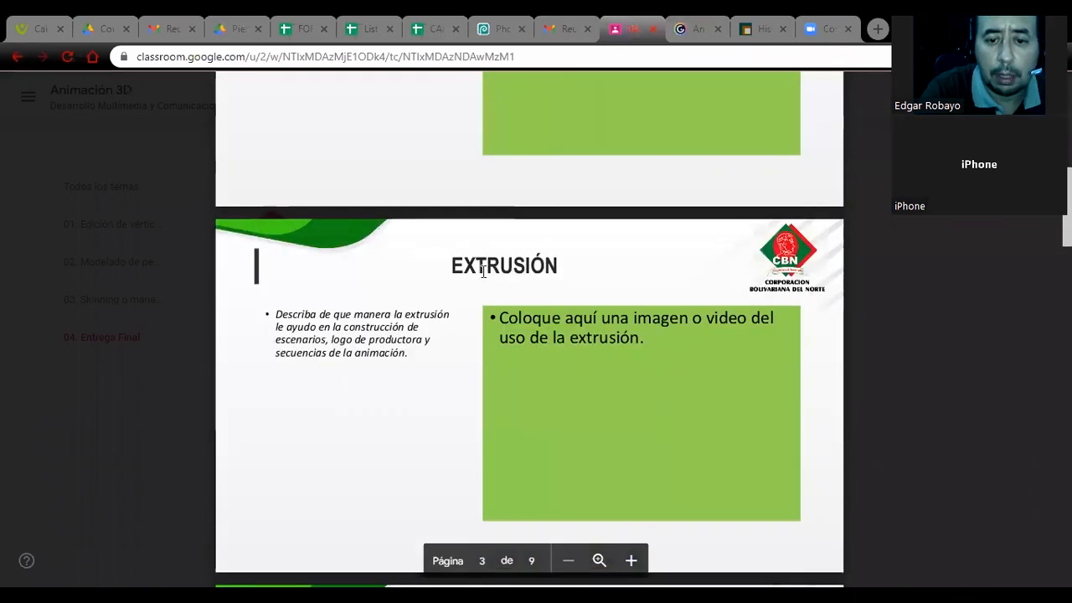
scroll(536, 377, down, 2)
scroll(490, 360, down, 2)
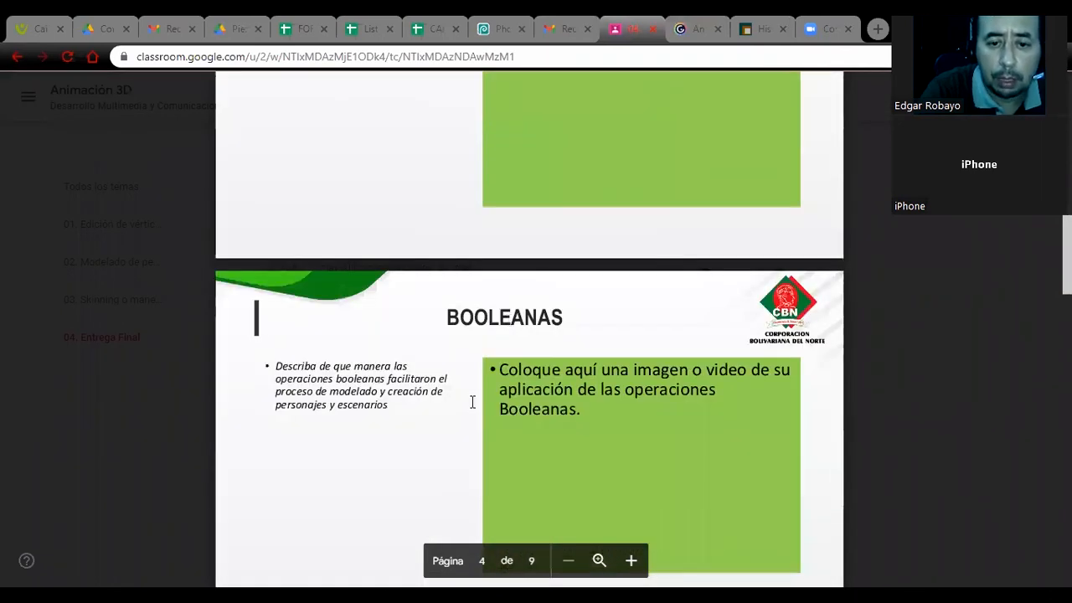
scroll(507, 387, down, 2)
scroll(494, 368, down, 2)
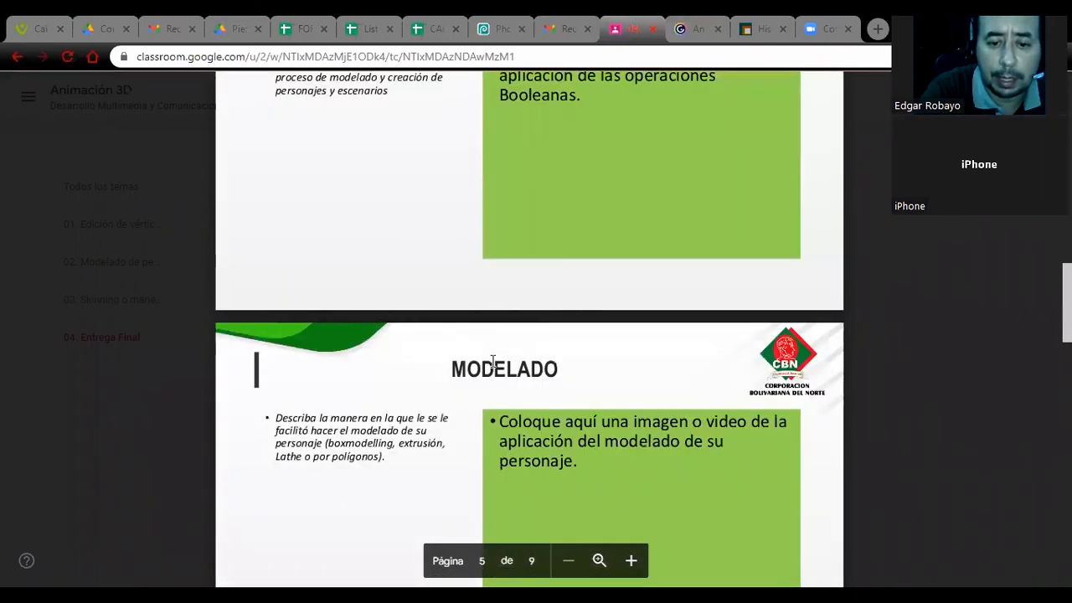
Review the slides from Materiales y Texturas through Animación, Exportación y Montaje to the closing slide, and close the presentation preview.
scroll(502, 419, down, 2)
scroll(550, 409, down, 3)
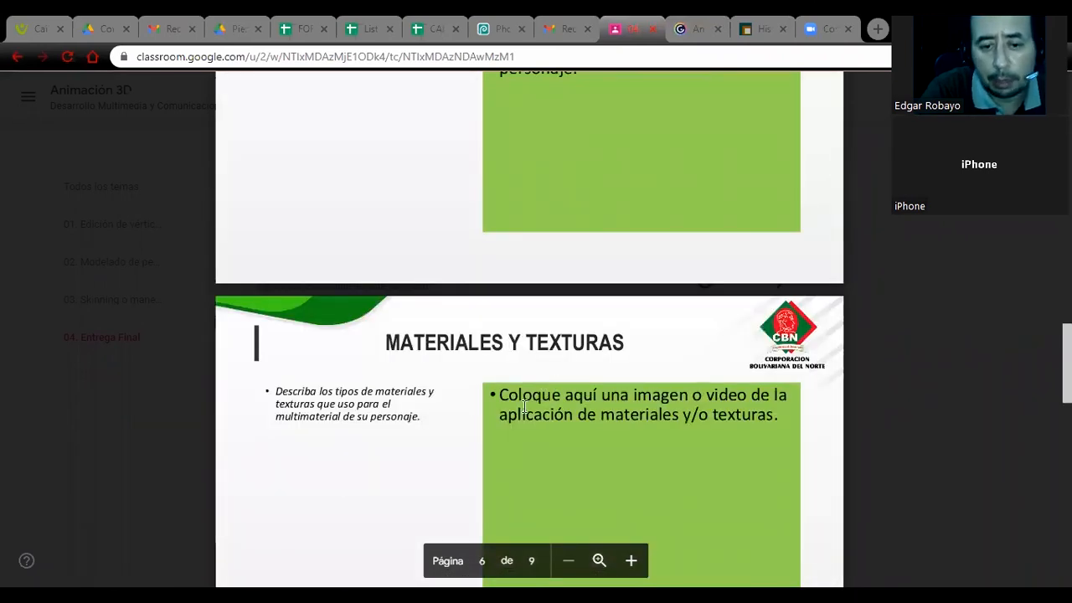
scroll(522, 406, down, 1)
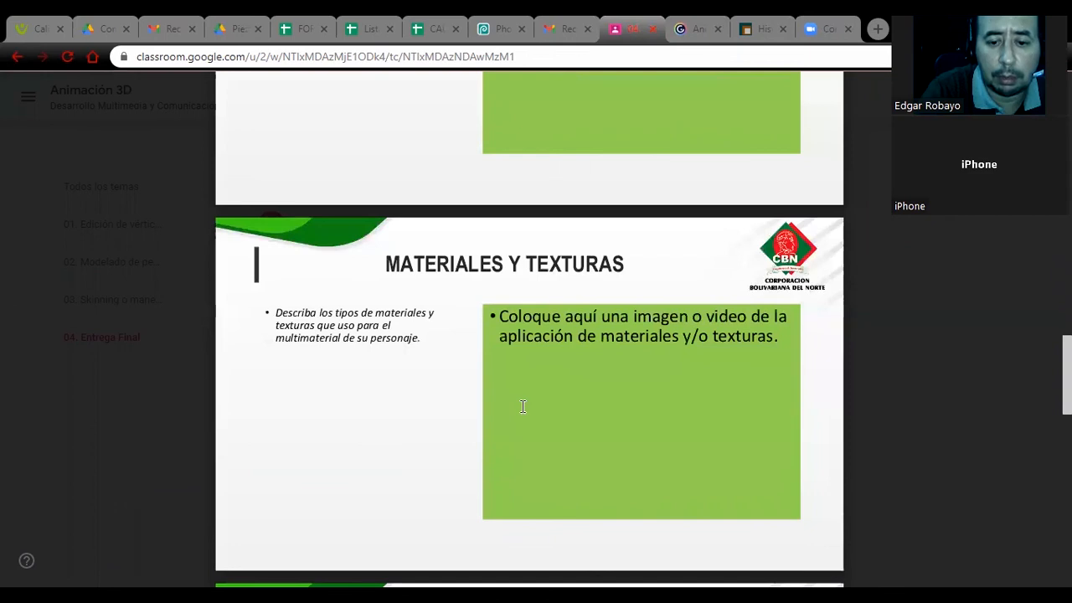
scroll(522, 406, down, 6)
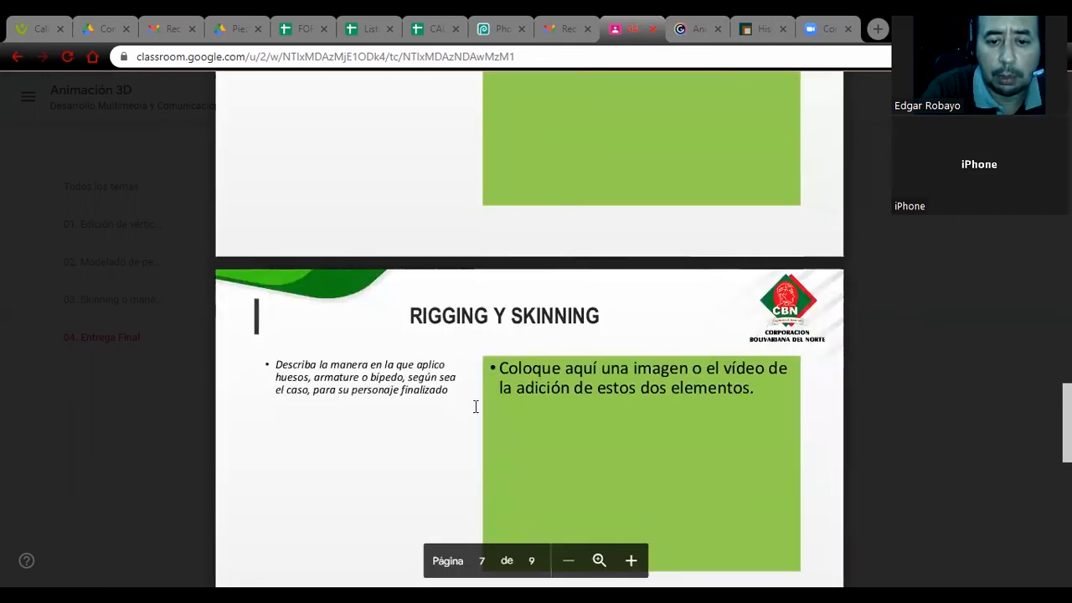
scroll(479, 406, down, 3)
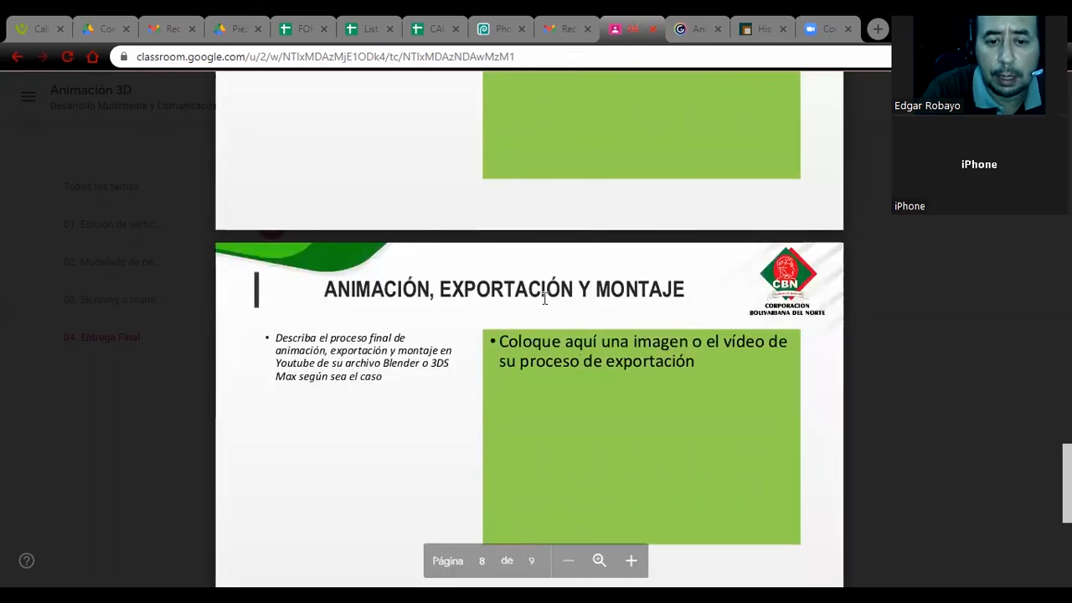
scroll(462, 371, down, 1)
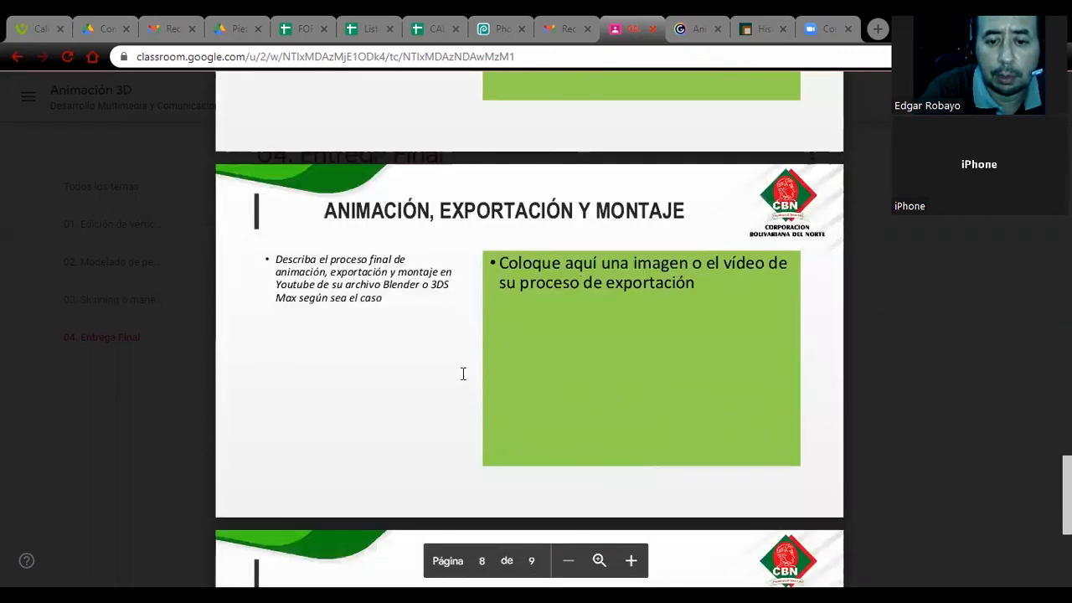
scroll(462, 374, down, 4)
scroll(143, 359, up, 2)
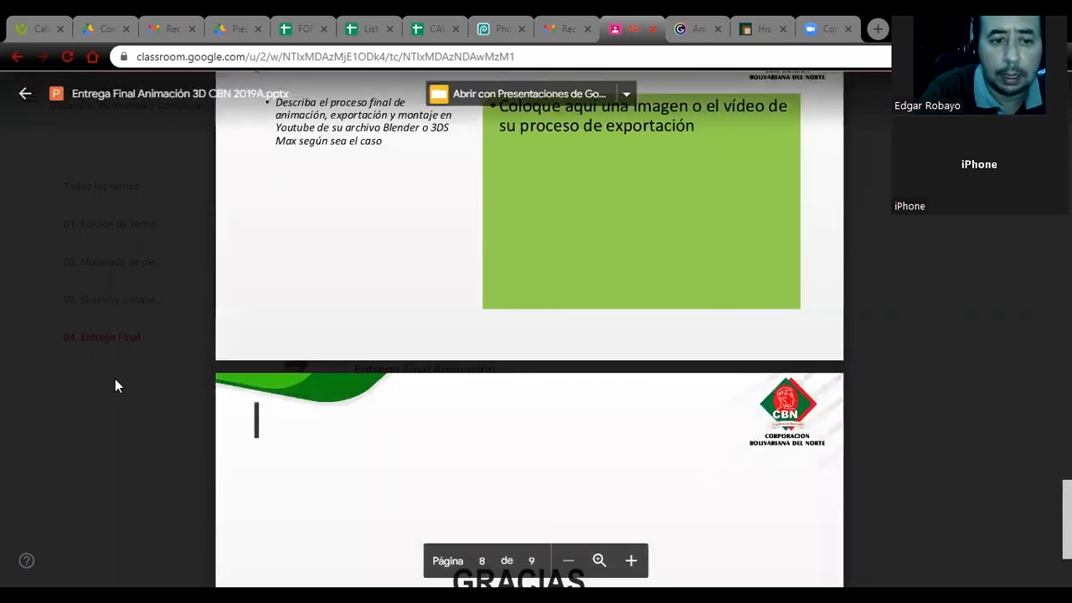
click(116, 380)
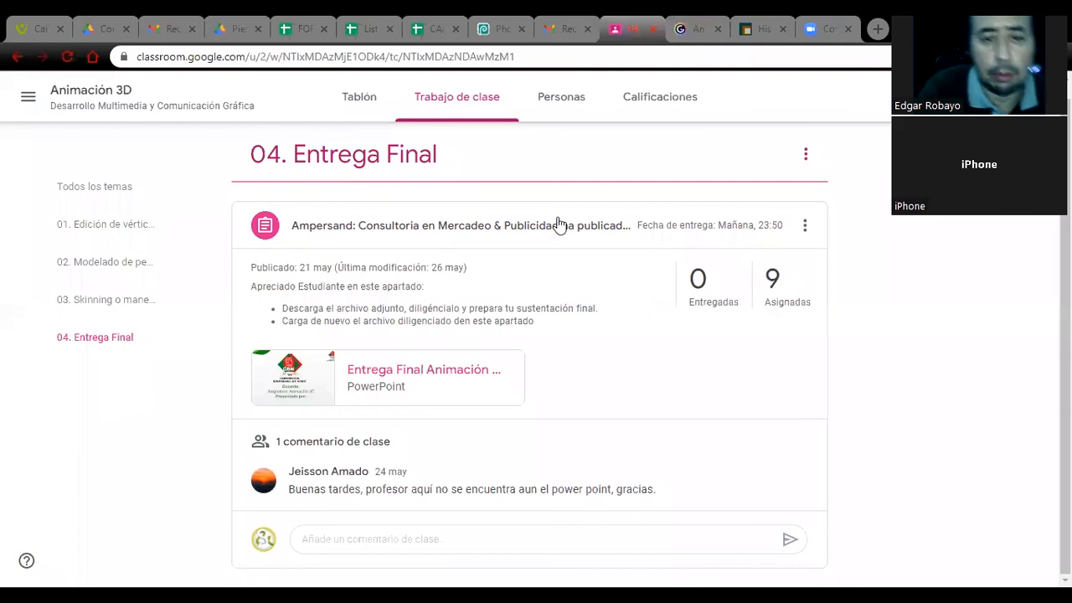